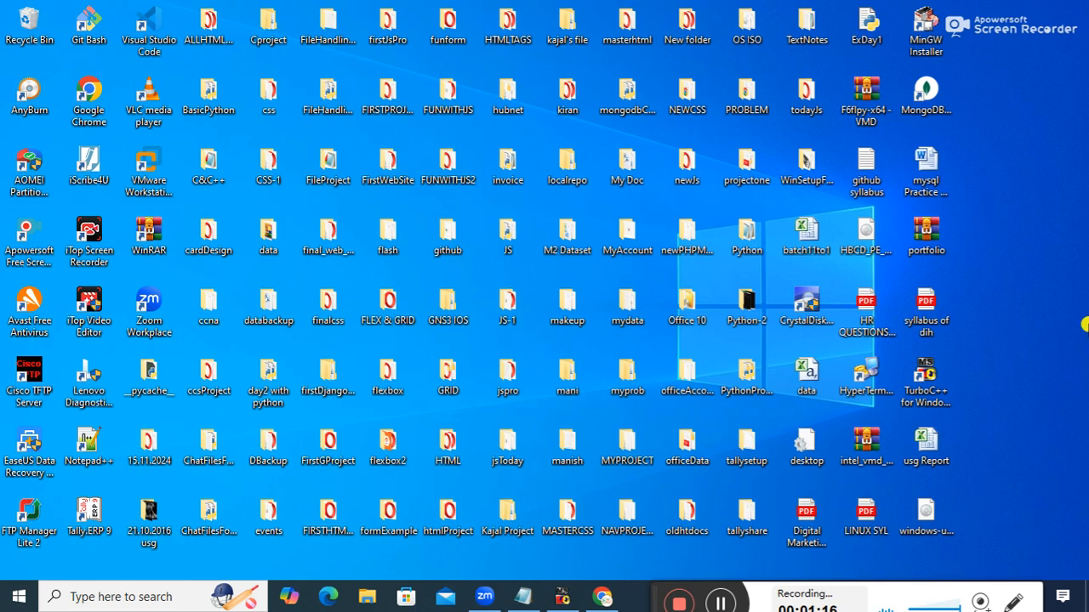
Launch Microsoft Excel from Windows by running the command "excel".
{"action": "key", "text": "super+r"}
{"action": "type", "text": "excel"}
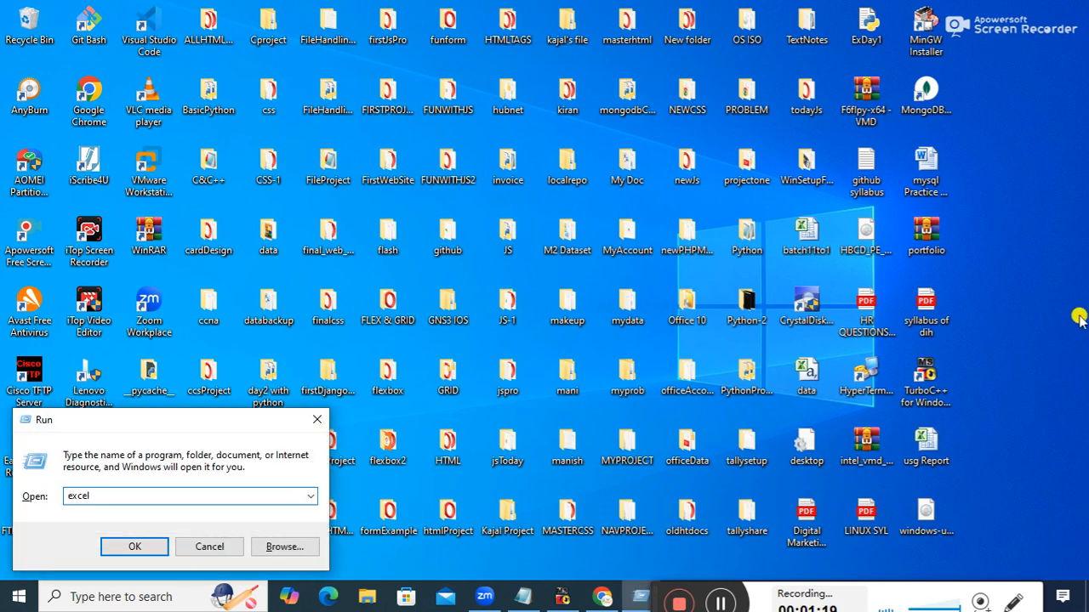
{"action": "key", "text": "Return"}
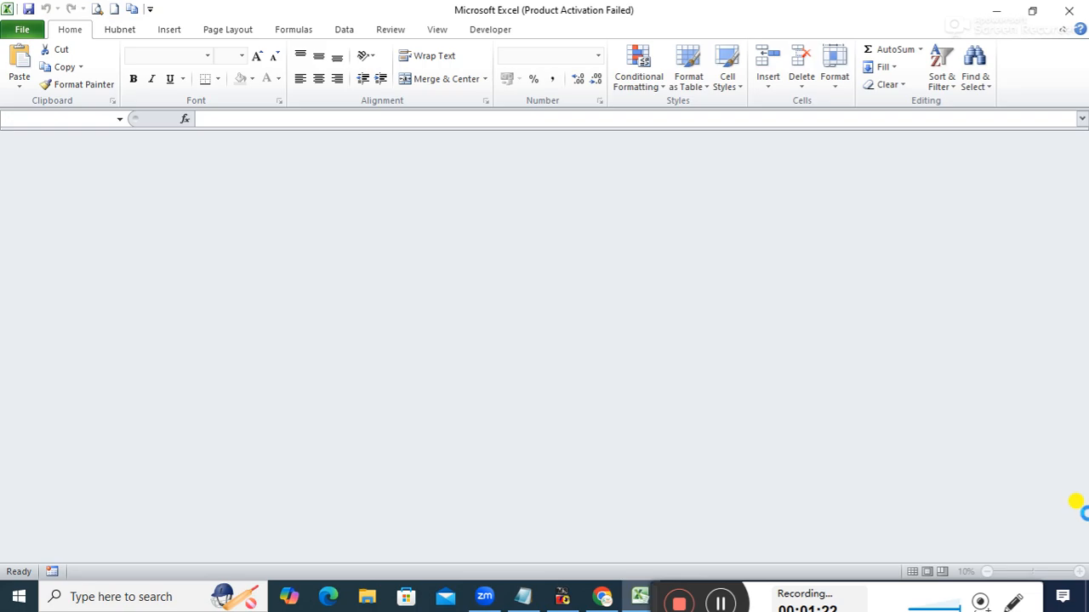
Switch to Chrome and look through the list of published class videos in YouTube Studio.
{"action": "left_click", "coordinate": [602, 598]}
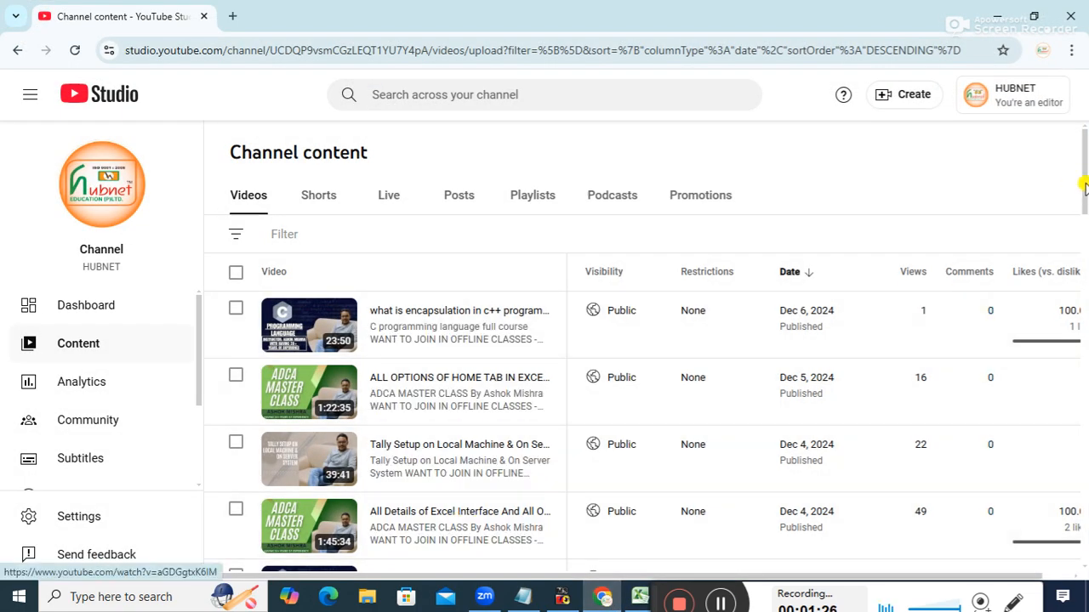
{"action": "left_click_drag", "start_coordinate": [1085, 184], "coordinate": [1086, 193]}
{"action": "scroll", "coordinate": [621, 393], "scroll_direction": "down", "scroll_amount": 3}
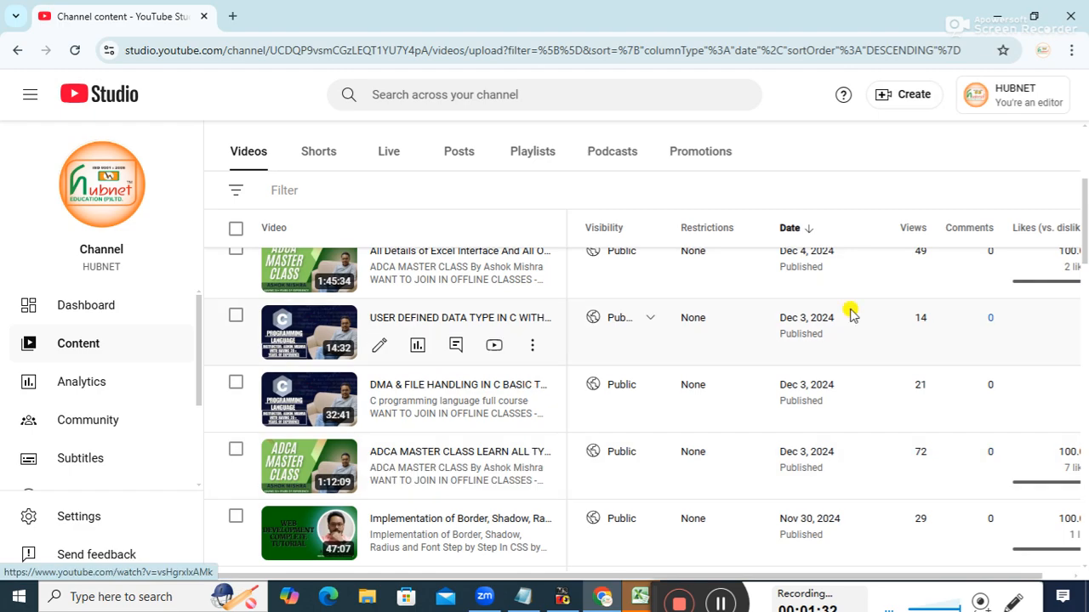
{"action": "left_click_drag", "start_coordinate": [1081, 222], "coordinate": [1081, 181]}
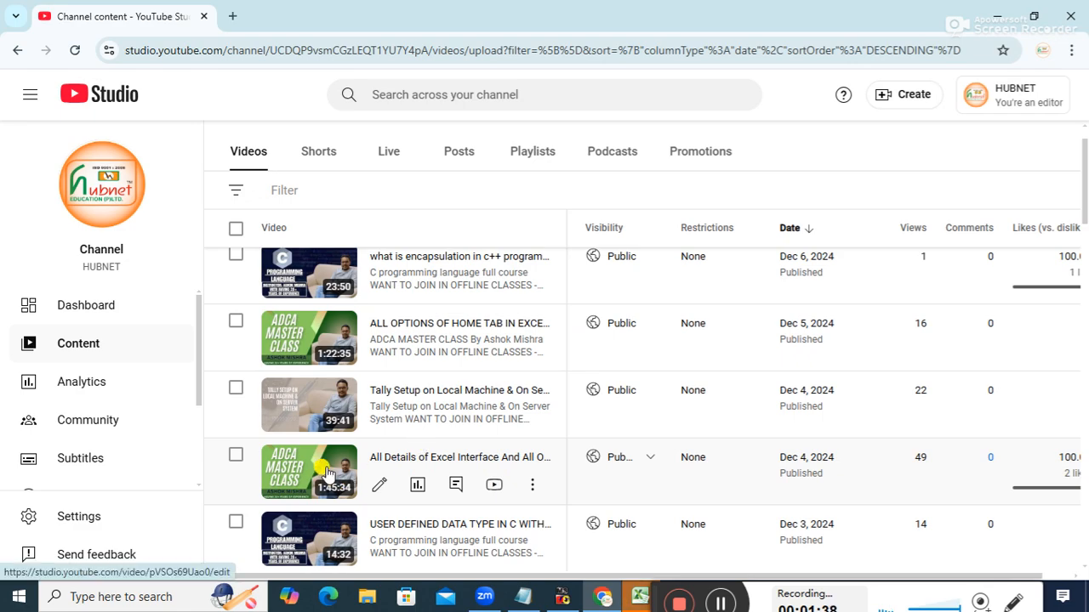
Switch to Excel, dismiss the Ablebits offer and Office activation dialogs, and close Document Recovery while keeping the recovered files for the next start.
{"action": "left_click", "coordinate": [639, 596]}
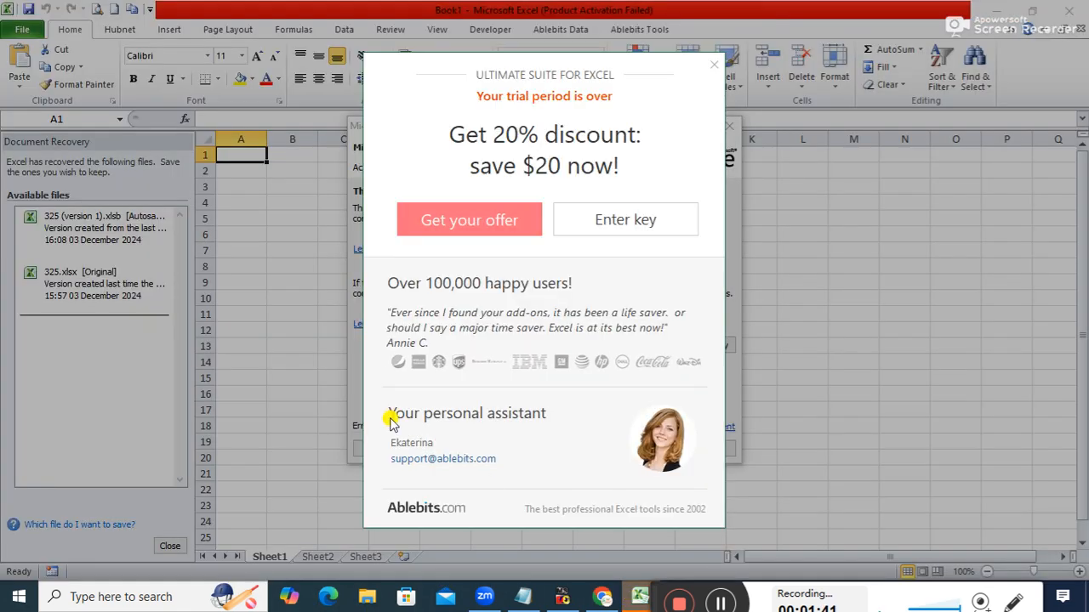
{"action": "left_click", "coordinate": [714, 64]}
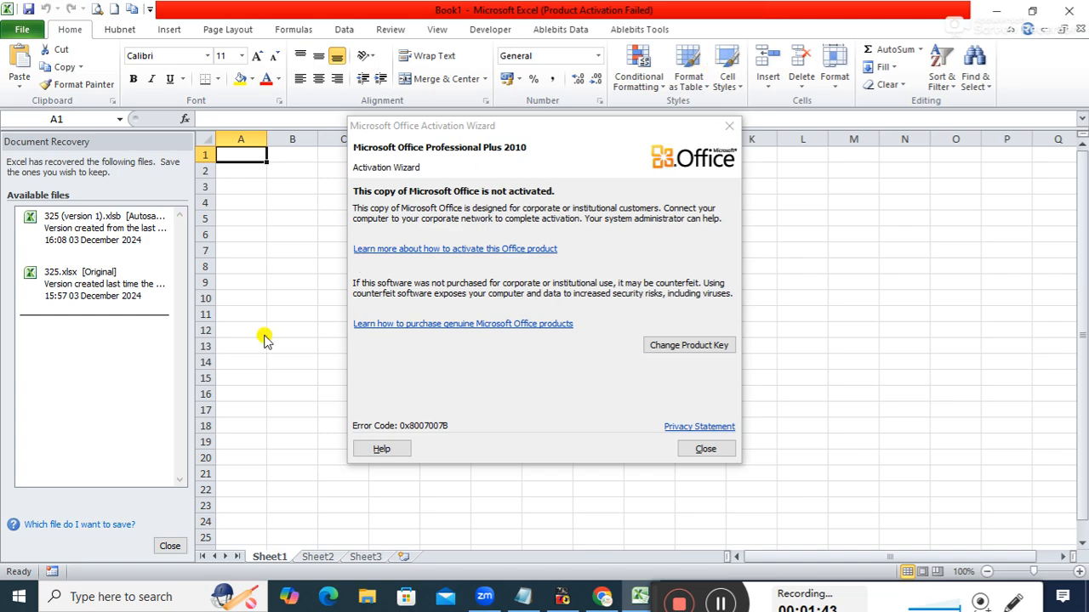
{"action": "left_click", "coordinate": [729, 126]}
{"action": "left_click", "coordinate": [169, 546]}
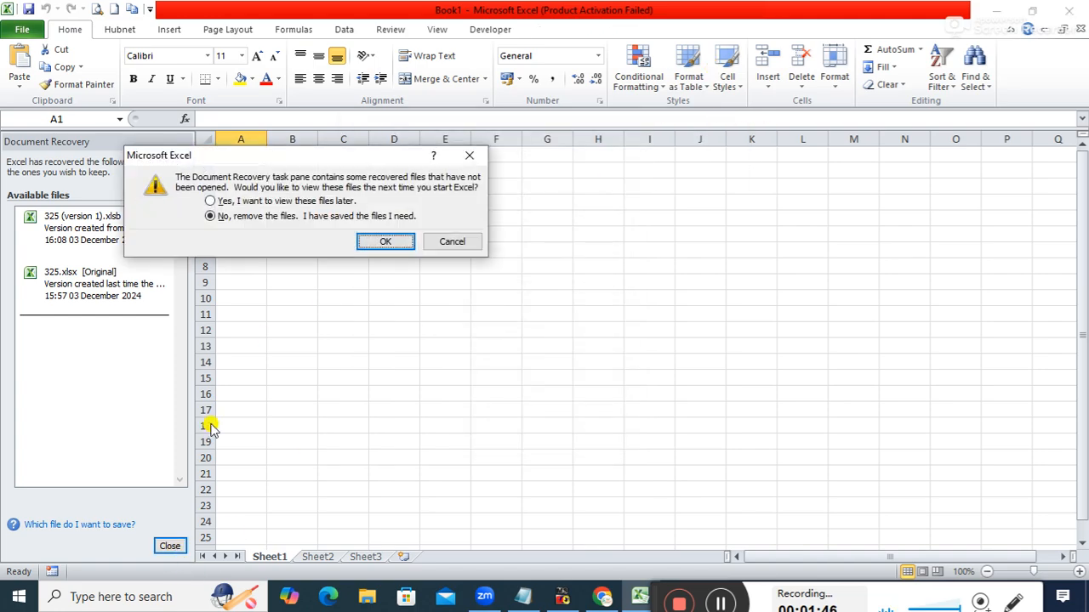
{"action": "left_click", "coordinate": [282, 202]}
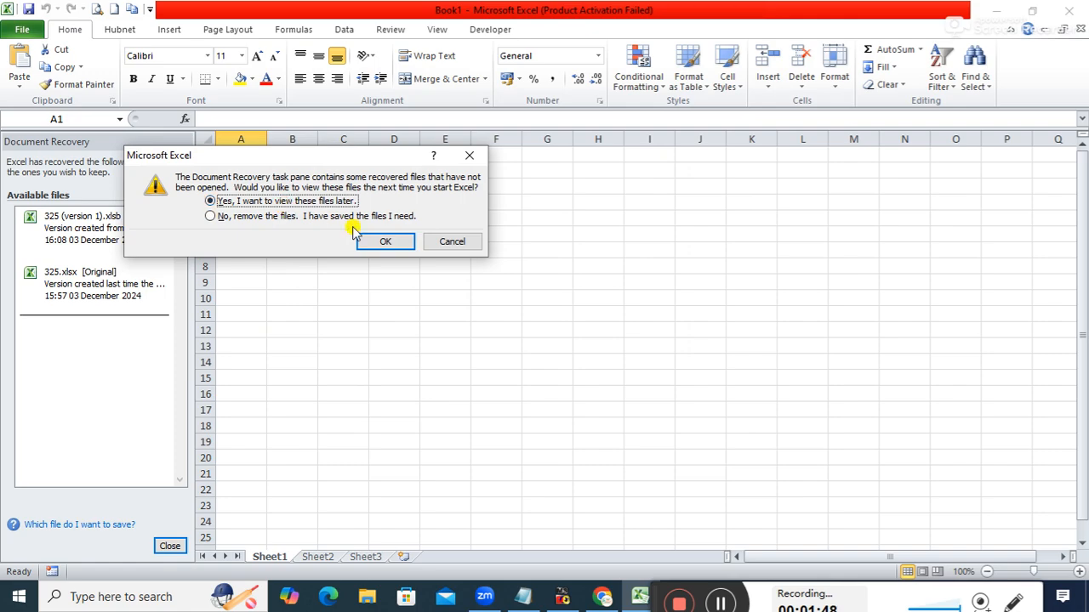
{"action": "left_click", "coordinate": [371, 241]}
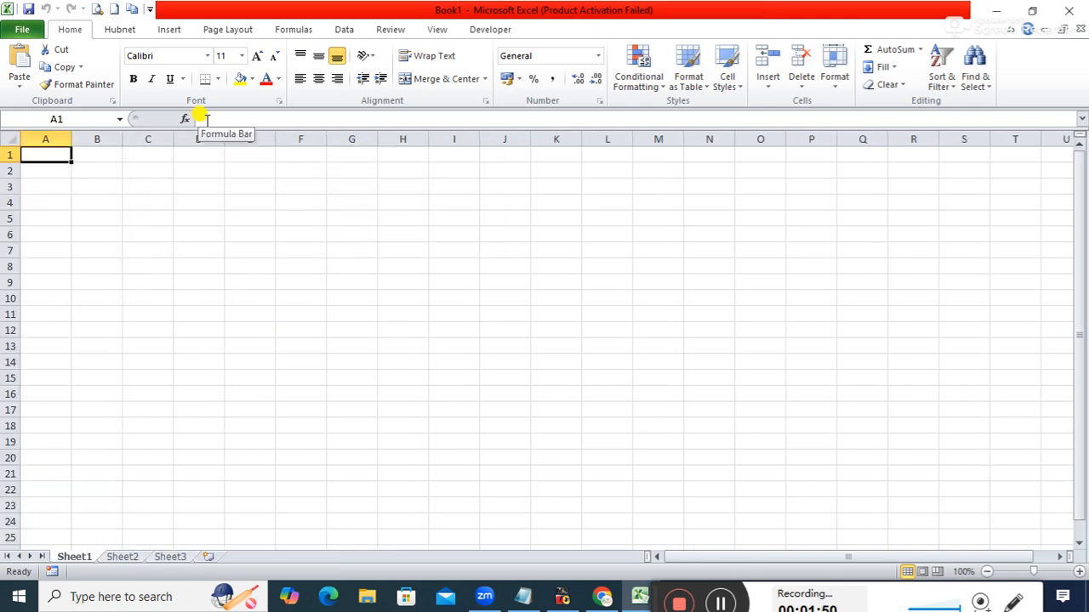
{"action": "left_click", "coordinate": [601, 596]}
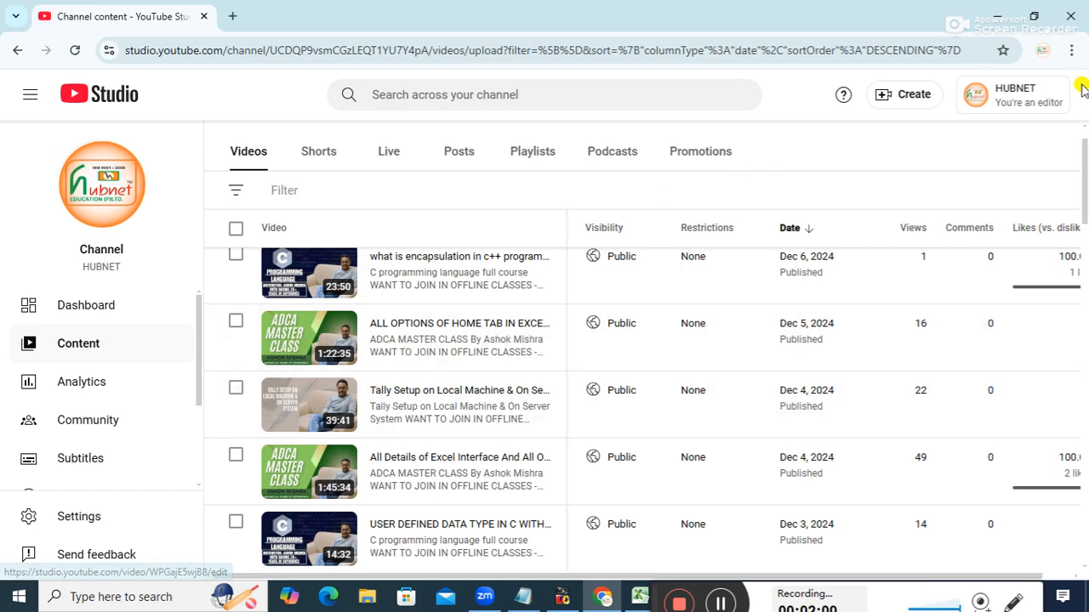
{"action": "left_click", "coordinate": [1004, 10]}
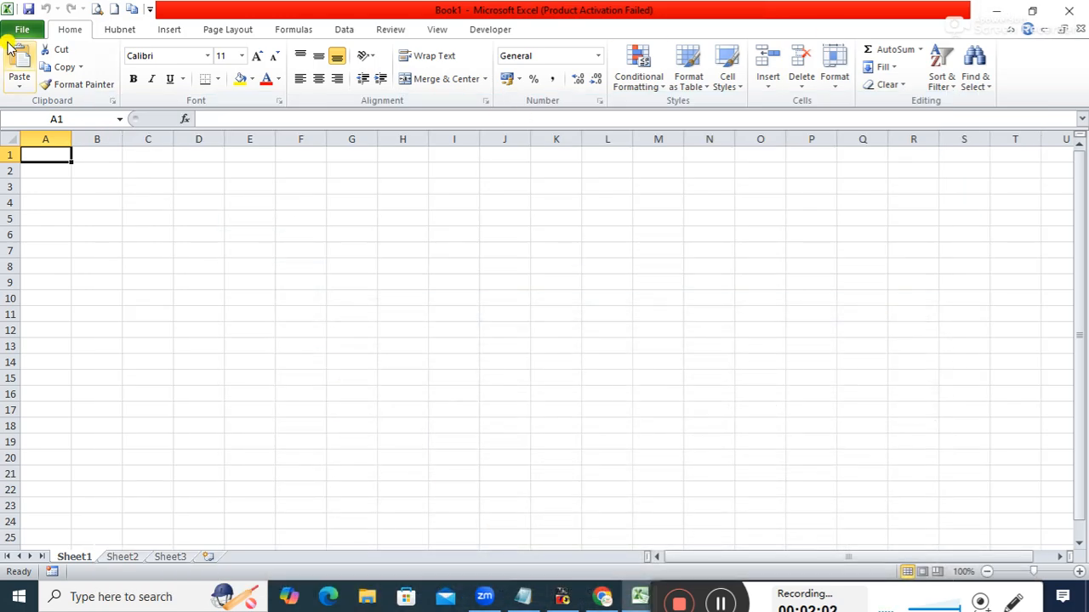
{"action": "left_click", "coordinate": [14, 29]}
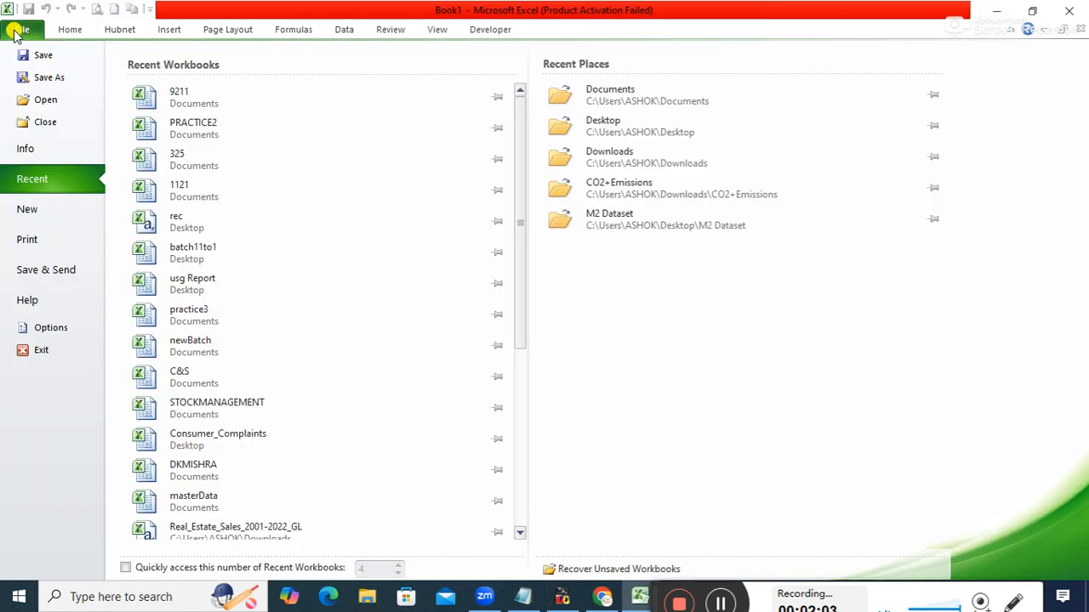
{"action": "left_click", "coordinate": [63, 30]}
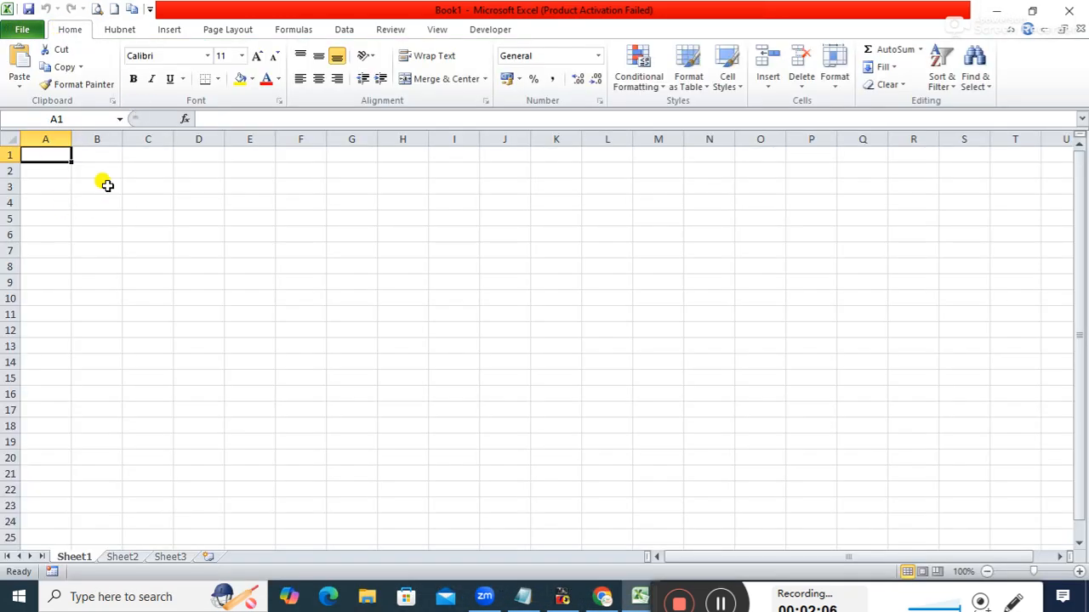
{"action": "left_click", "coordinate": [14, 31]}
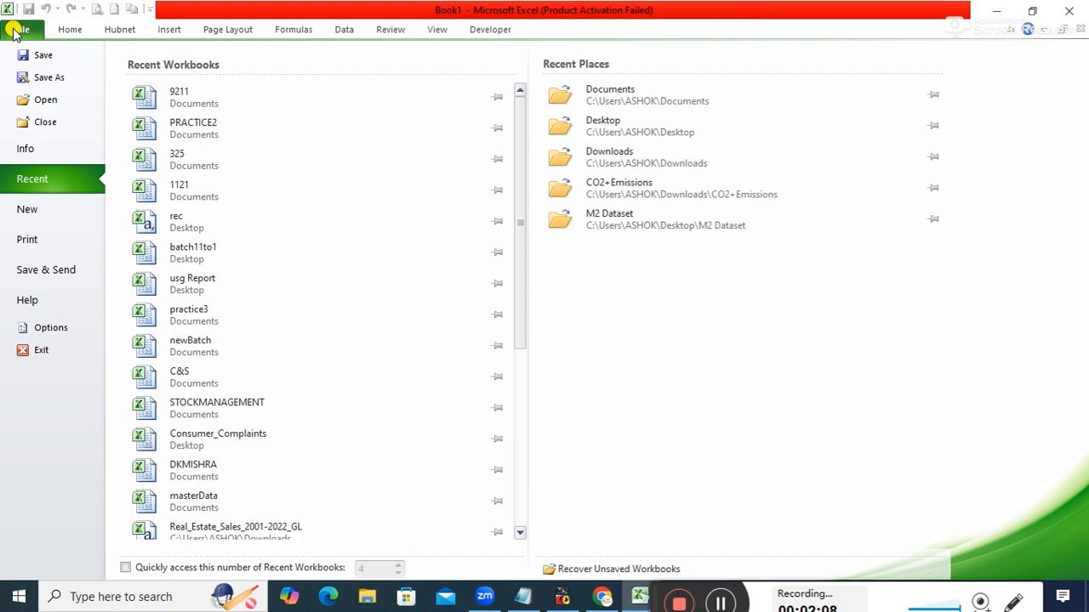
{"action": "left_click", "coordinate": [995, 11]}
{"action": "mouse_move", "coordinate": [640, 598]}
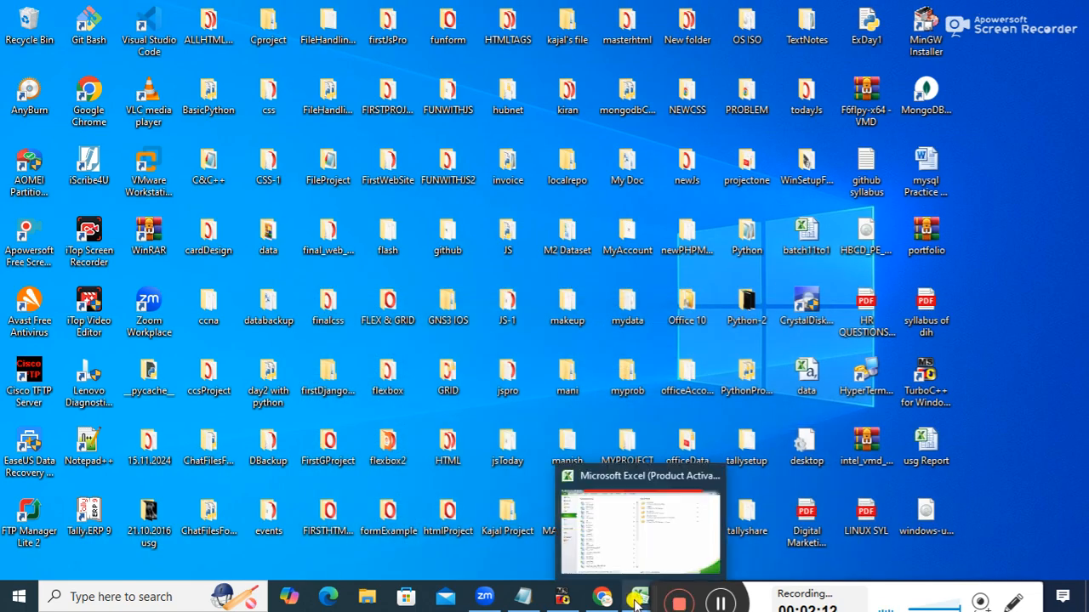
{"action": "left_click", "coordinate": [611, 555]}
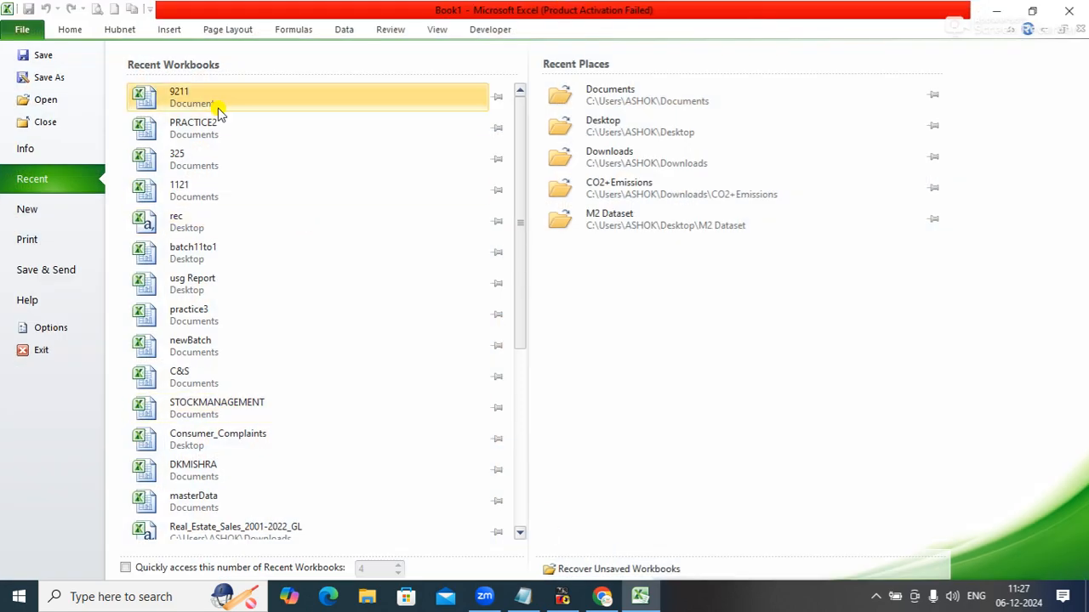
{"action": "key", "text": "Escape"}
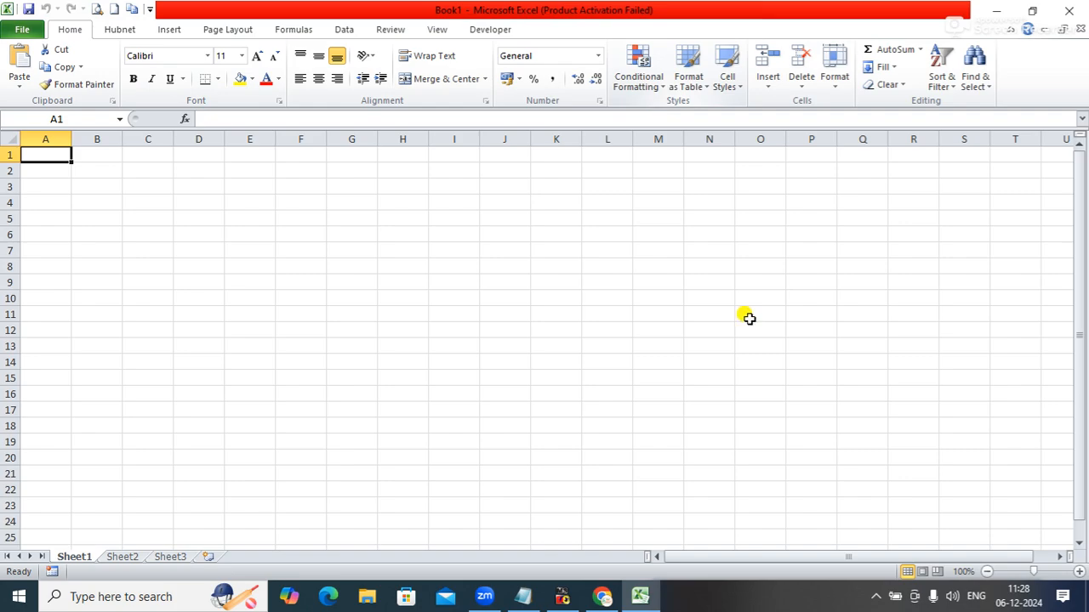
{"action": "left_click", "coordinate": [602, 596]}
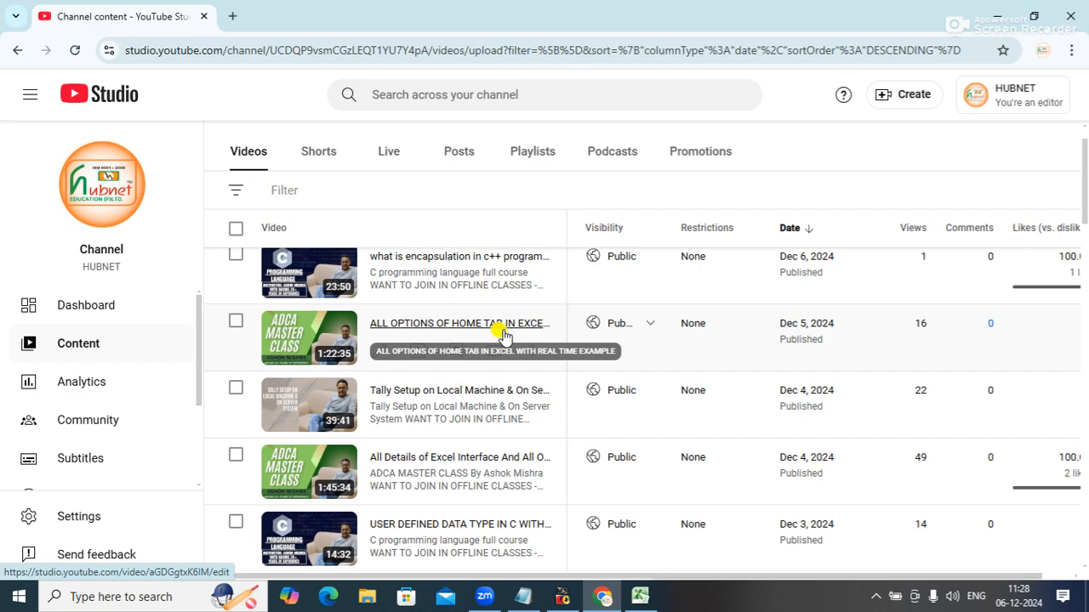
{"action": "left_click", "coordinate": [994, 16]}
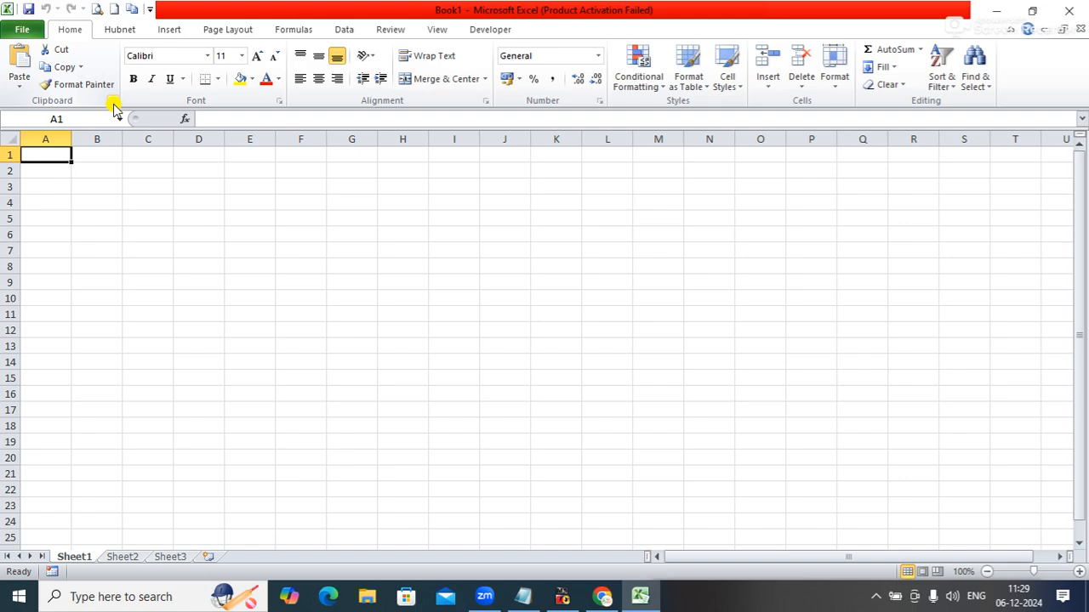
Show the Office Clipboard pane to view its collected items and close it.
{"action": "left_click", "coordinate": [114, 103]}
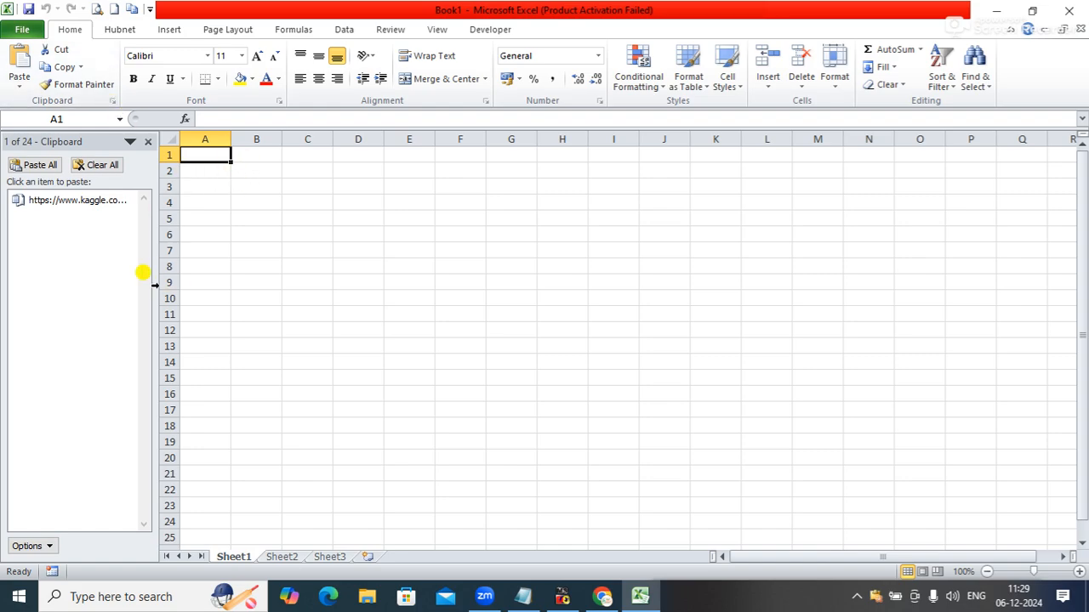
{"action": "left_click", "coordinate": [147, 142]}
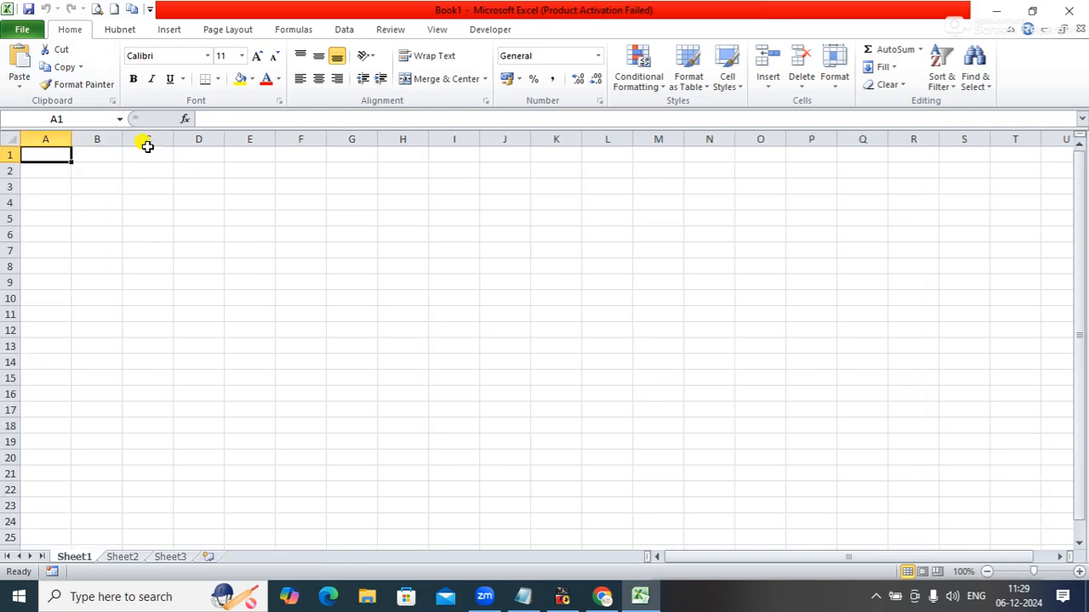
Enter the values 5, 6, 7 and 8 in cells D2 through D5 of Sheet1.
{"action": "left_click", "coordinate": [196, 200]}
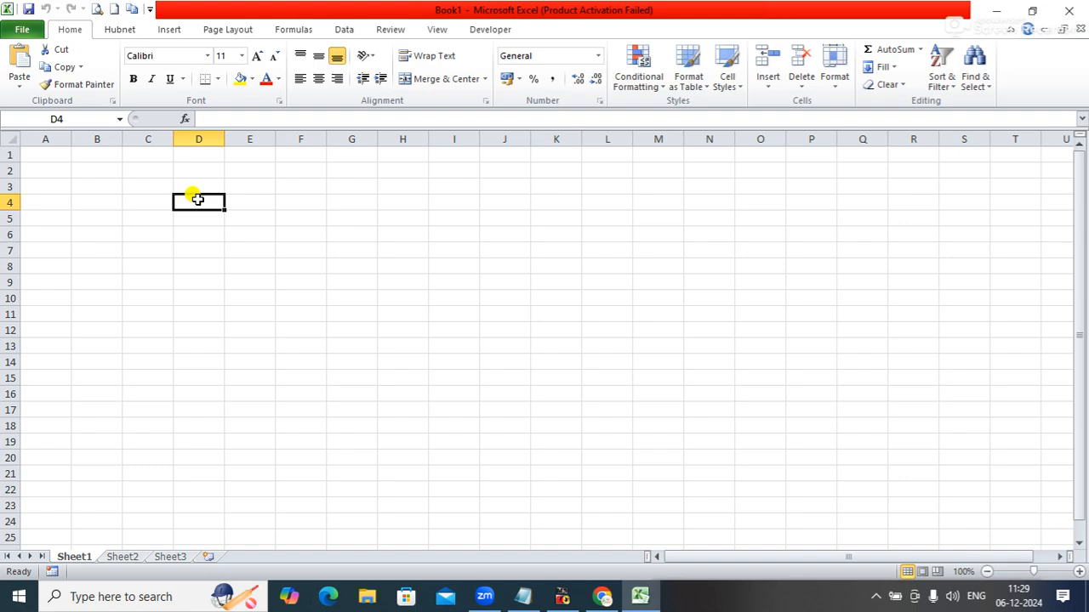
{"action": "left_click", "coordinate": [190, 170]}
{"action": "type", "text": "5"}
{"action": "key", "text": "Return"}
{"action": "type", "text": "6"}
{"action": "key", "text": "Return"}
{"action": "type", "text": "7"}
{"action": "key", "text": "Return"}
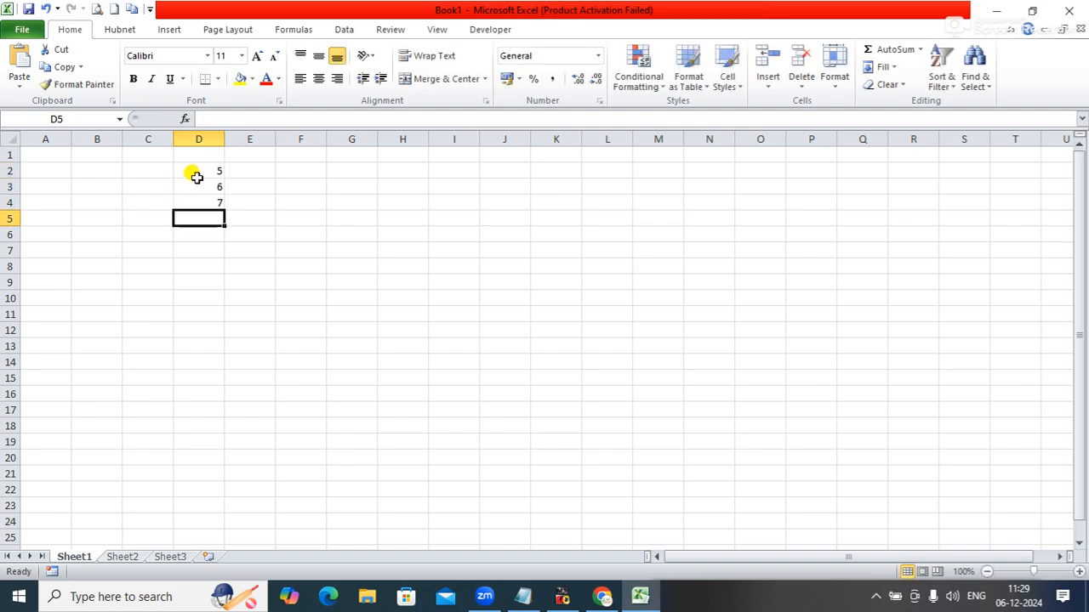
{"action": "type", "text": "8"}
{"action": "key", "text": "Return"}
Copy cells D2, D4 and D5 individually to collect them on the Office Clipboard, with its pane displayed.
{"action": "left_click", "coordinate": [217, 169]}
{"action": "key", "text": "ctrl+c"}
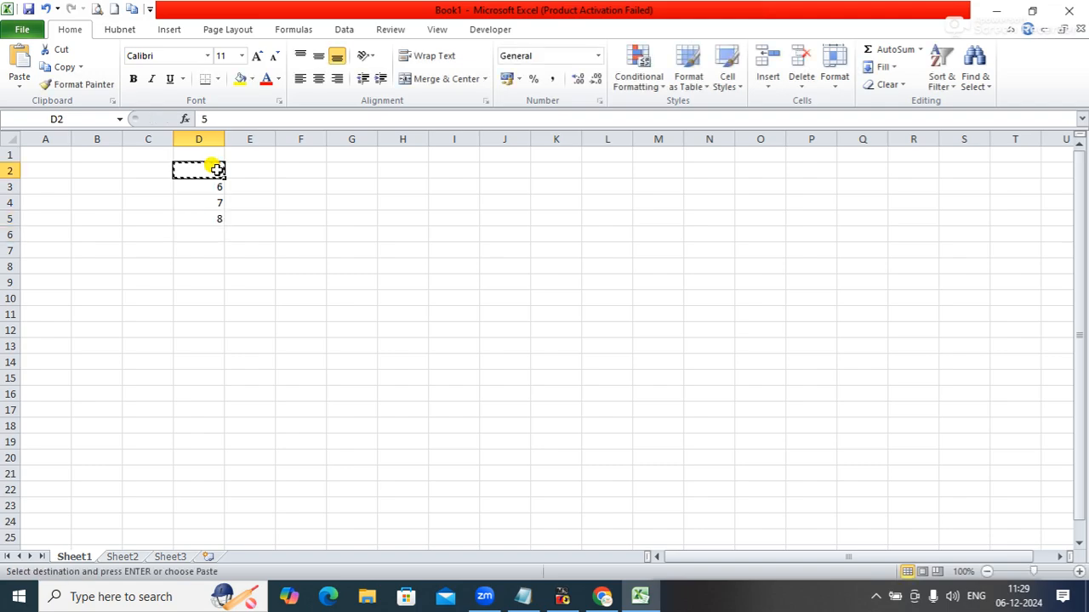
{"action": "left_click", "coordinate": [111, 101]}
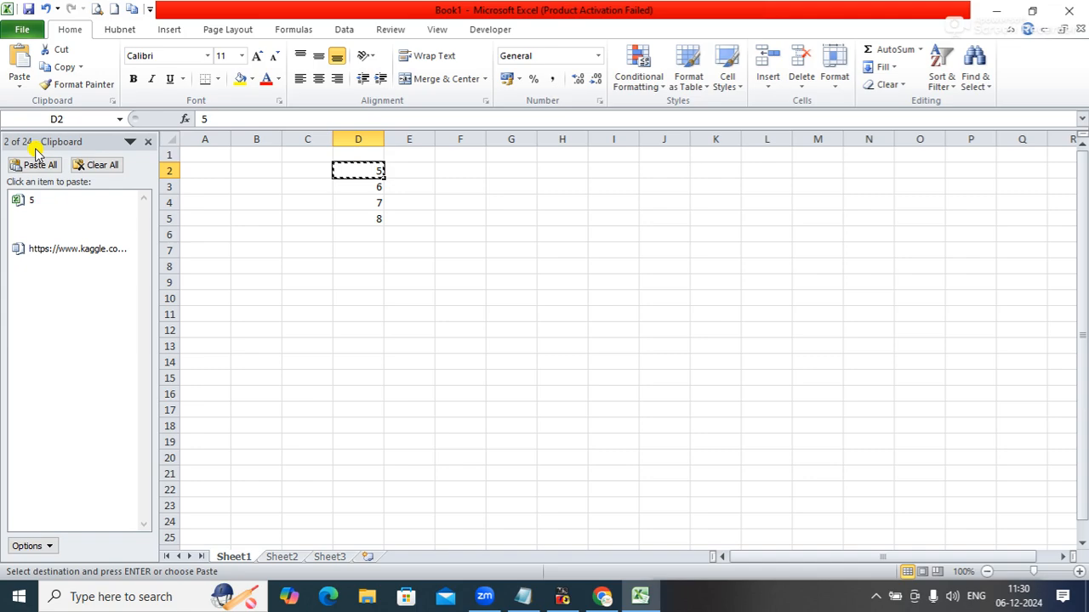
{"action": "left_click", "coordinate": [368, 200]}
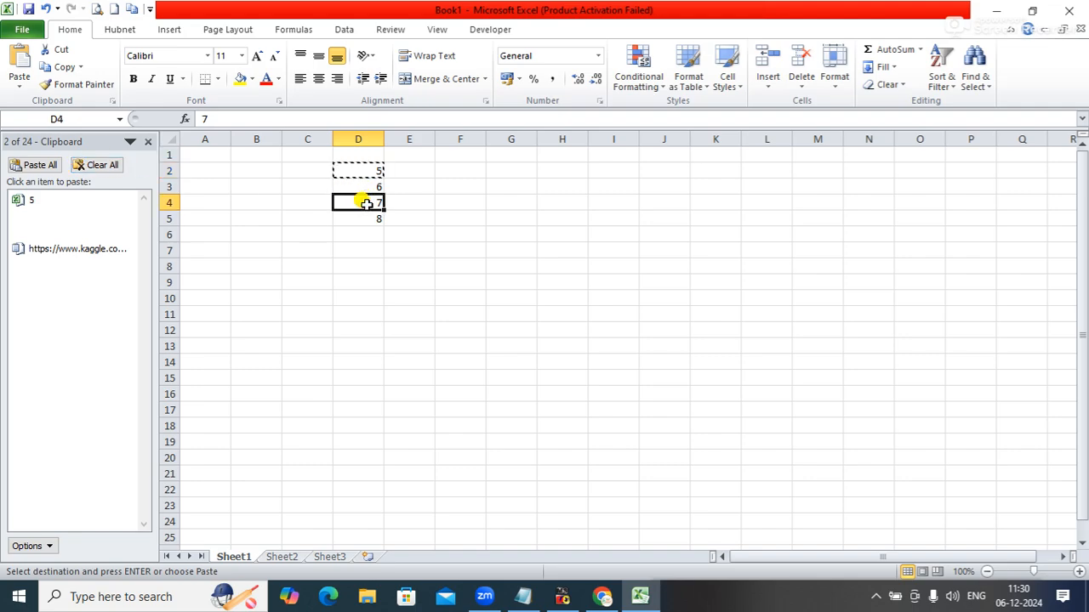
{"action": "key", "text": "ctrl+c"}
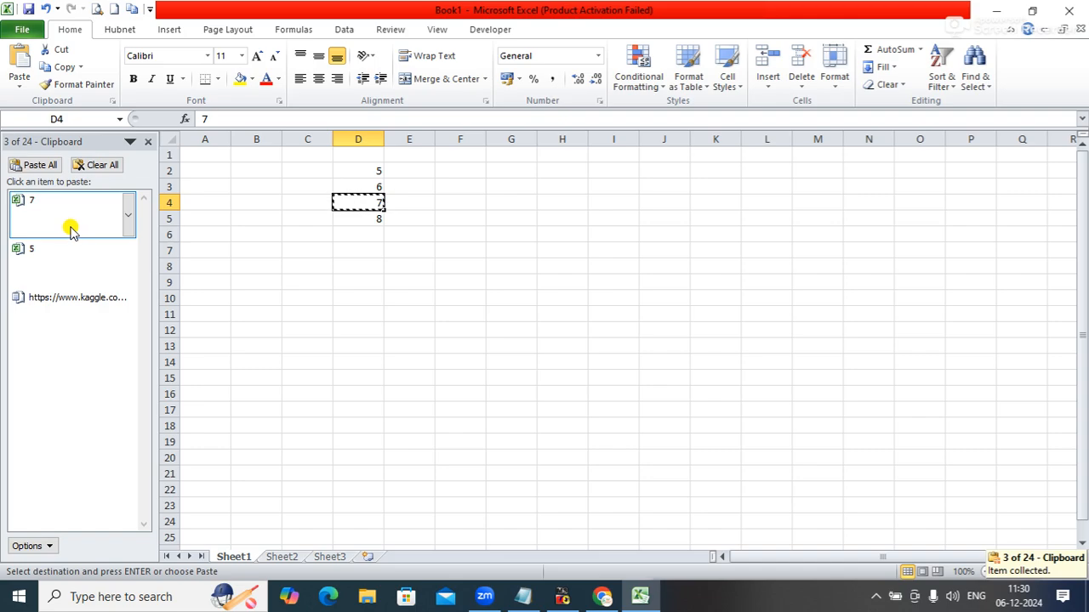
{"action": "left_click", "coordinate": [349, 221]}
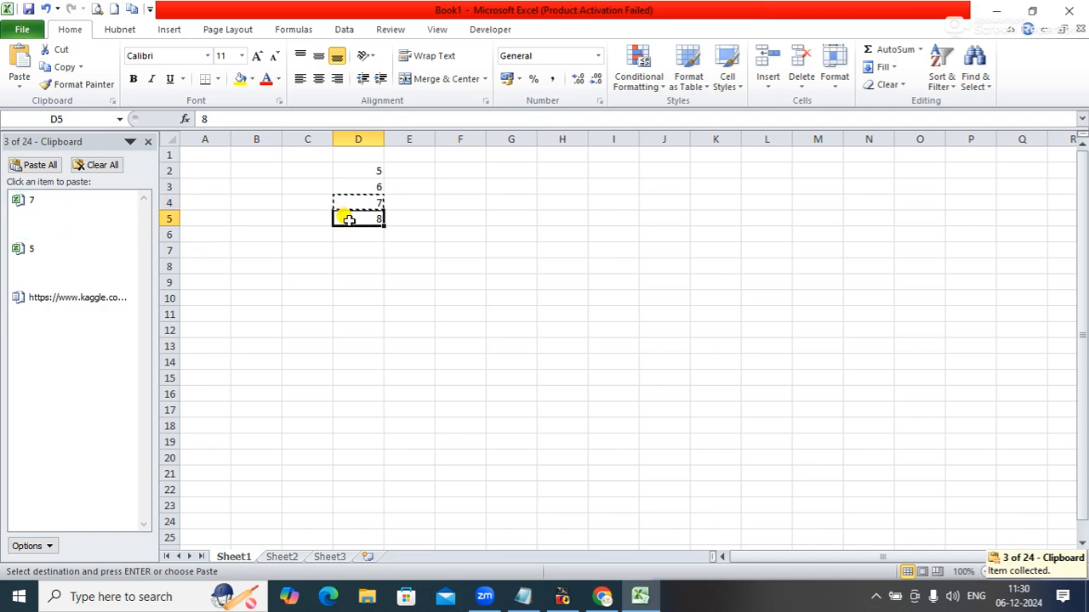
{"action": "key", "text": "ctrl+c"}
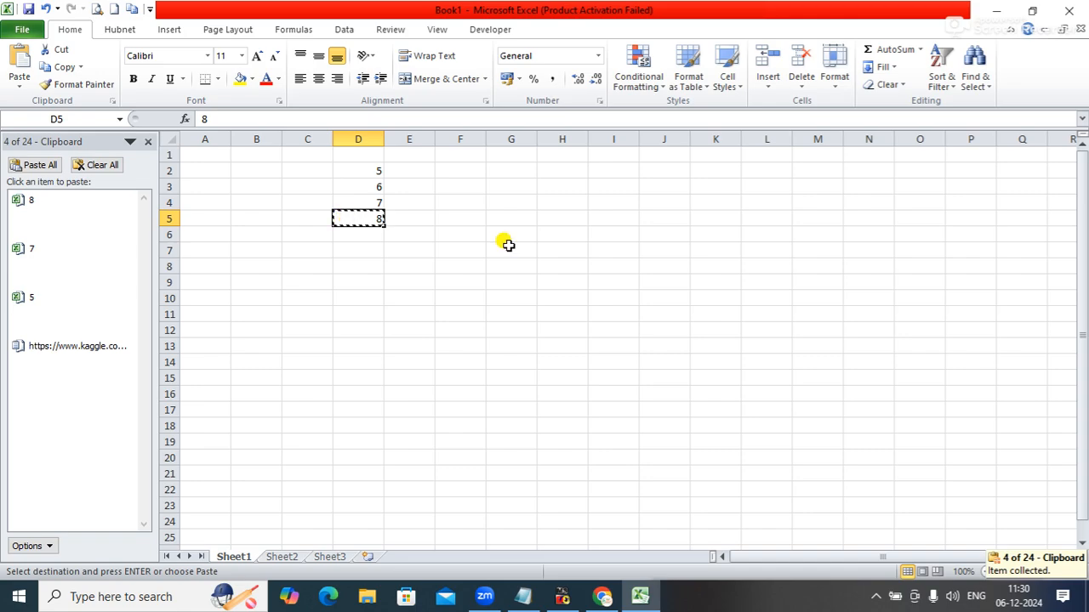
Paste the last copied value into cell I7, and paste the collected clipboard items 7, 8 and 5 in turn into cell E8.
{"action": "left_click", "coordinate": [591, 252]}
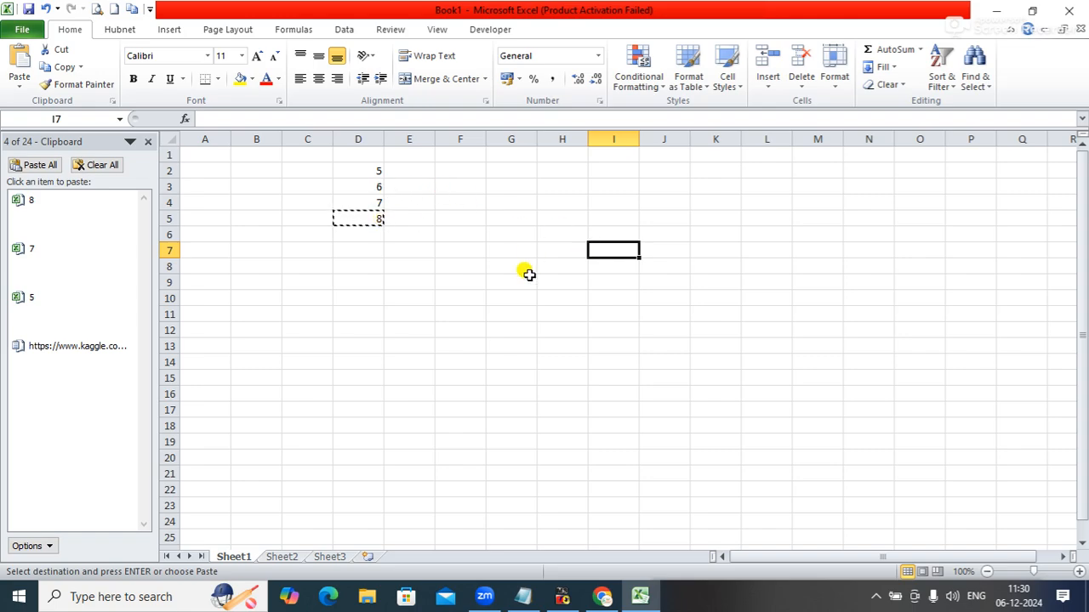
{"action": "key", "text": "ctrl+v"}
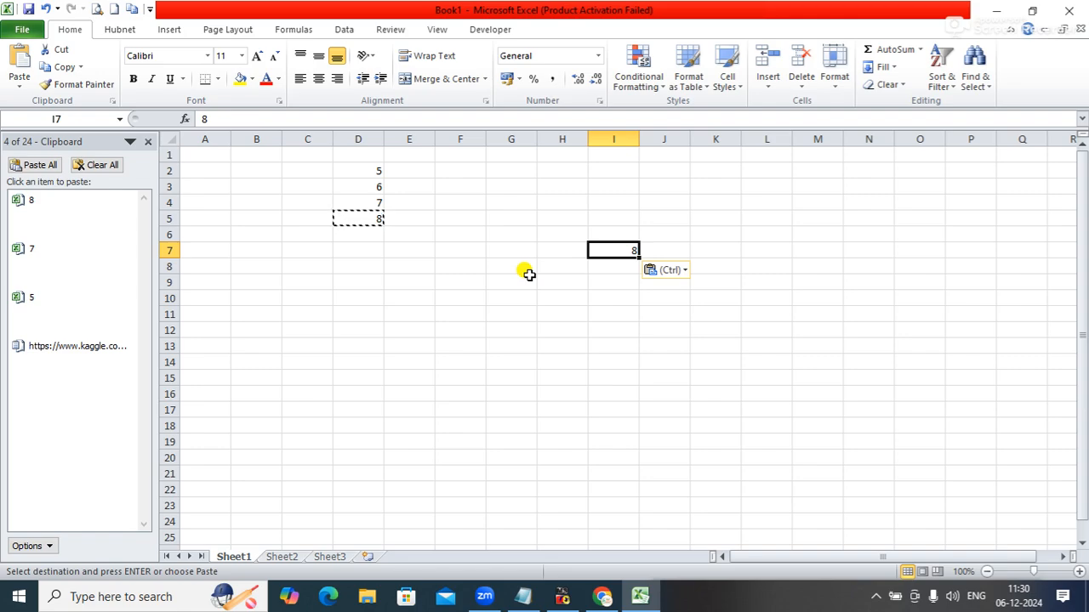
{"action": "left_click", "coordinate": [420, 263]}
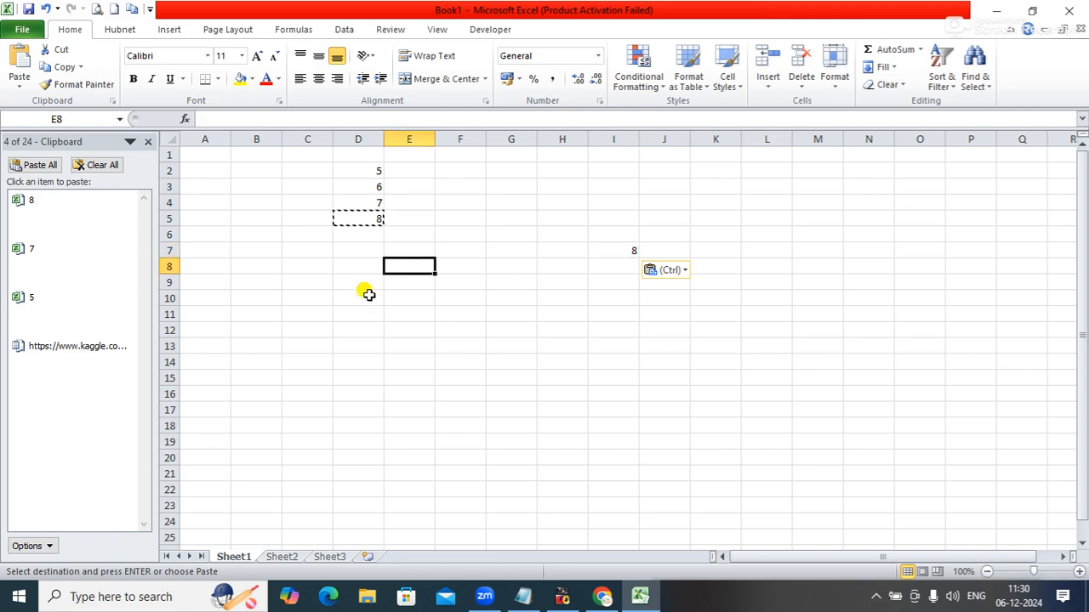
{"action": "left_click", "coordinate": [71, 257]}
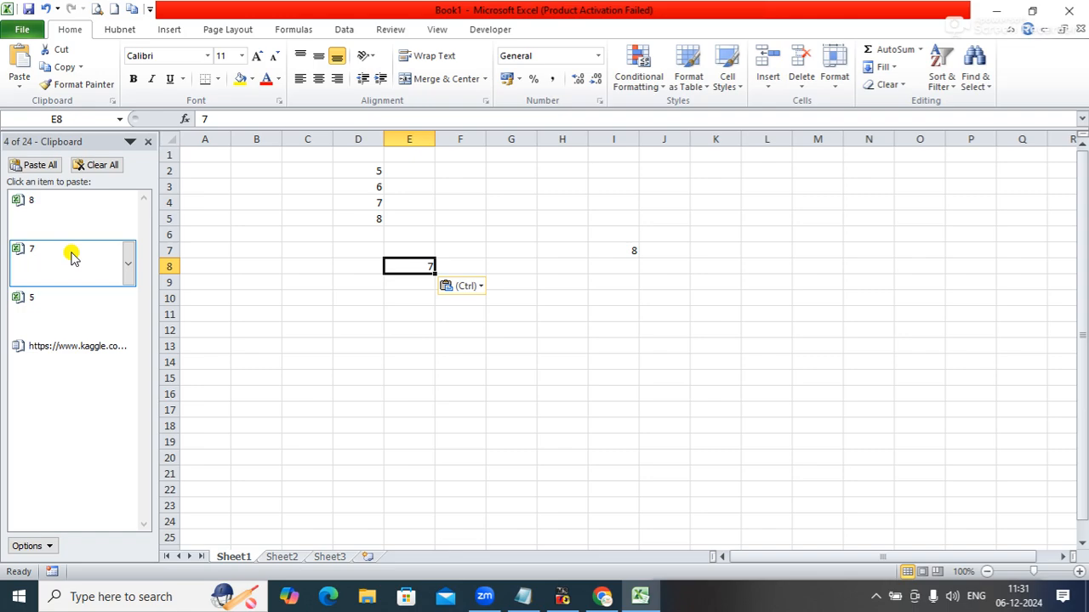
{"action": "left_click", "coordinate": [44, 213]}
{"action": "left_click", "coordinate": [26, 304]}
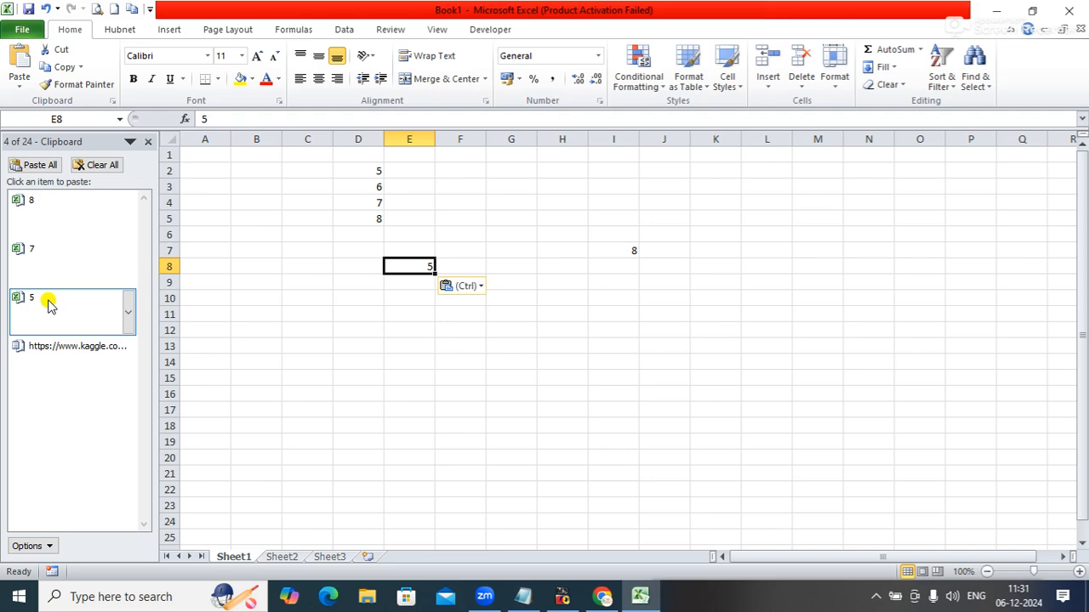
Close the Office Clipboard pane and delete the contents of cells D2 through I9.
{"action": "left_click", "coordinate": [148, 143]}
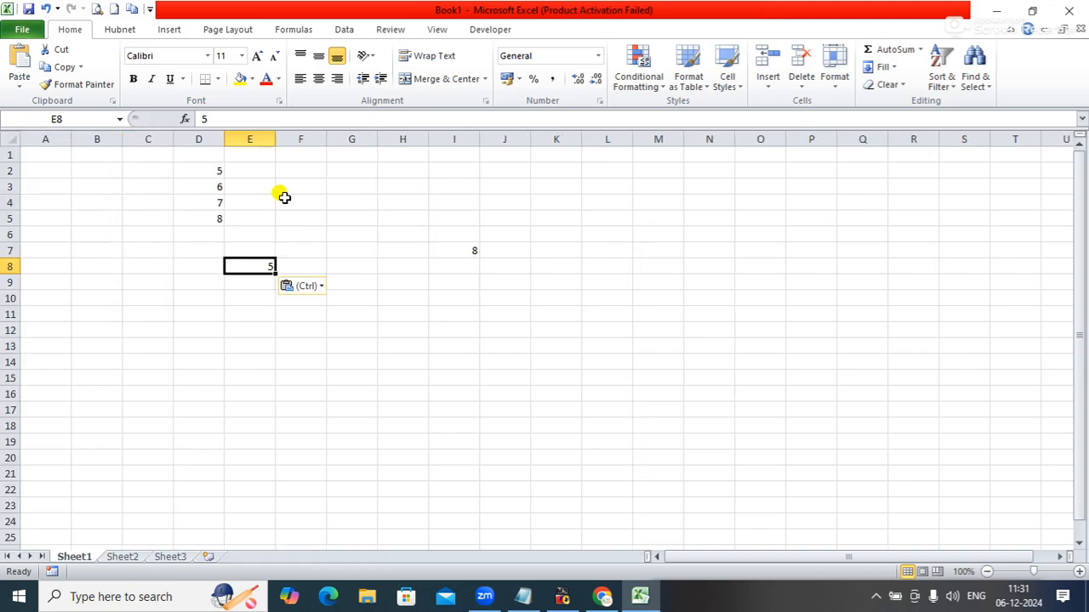
{"action": "left_click_drag", "start_coordinate": [211, 167], "coordinate": [431, 282]}
{"action": "key", "text": "Delete"}
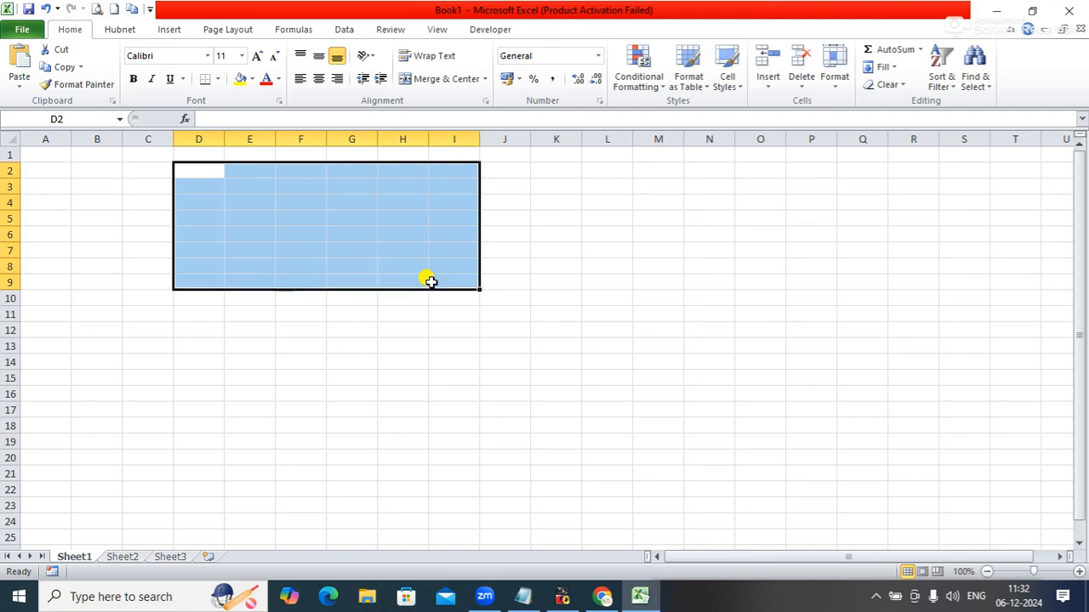
{"action": "left_click", "coordinate": [328, 359]}
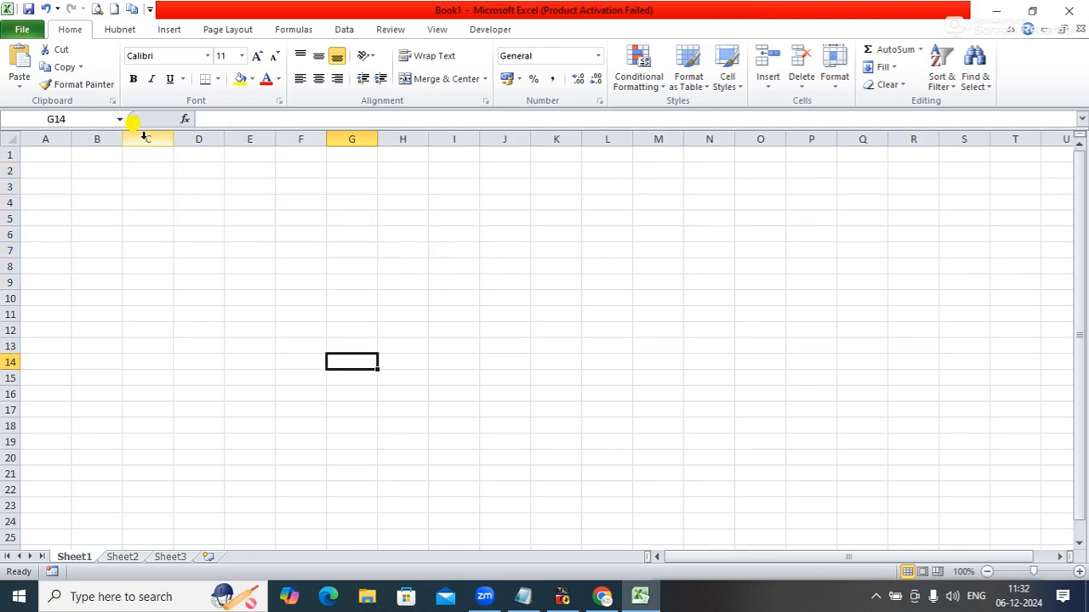
Show the available Paste options and close them without pasting anything.
{"action": "left_click", "coordinate": [22, 85]}
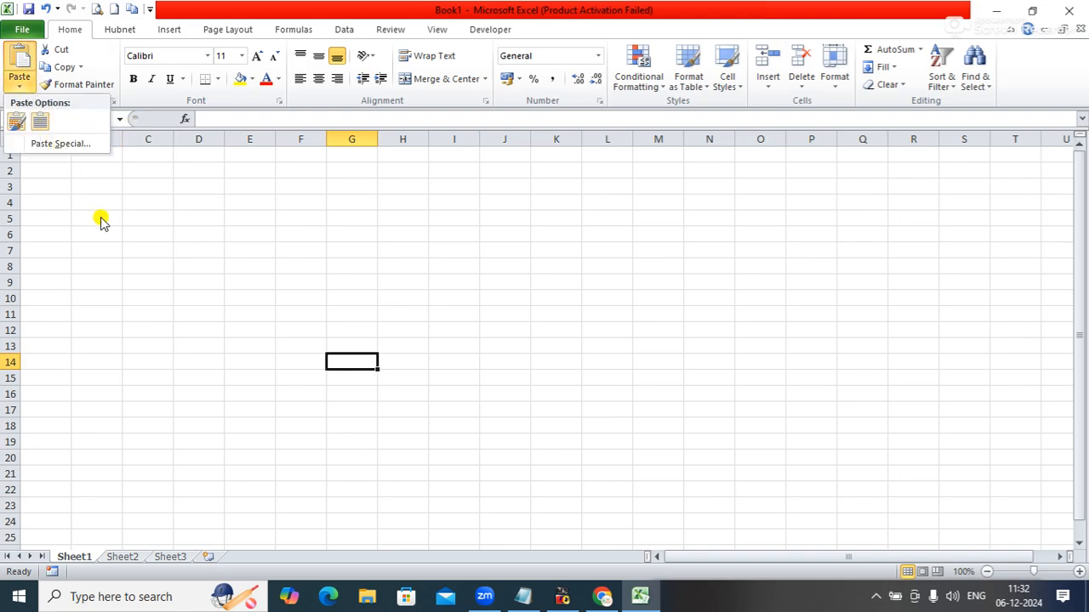
{"action": "left_click", "coordinate": [168, 159]}
{"action": "left_click", "coordinate": [180, 206]}
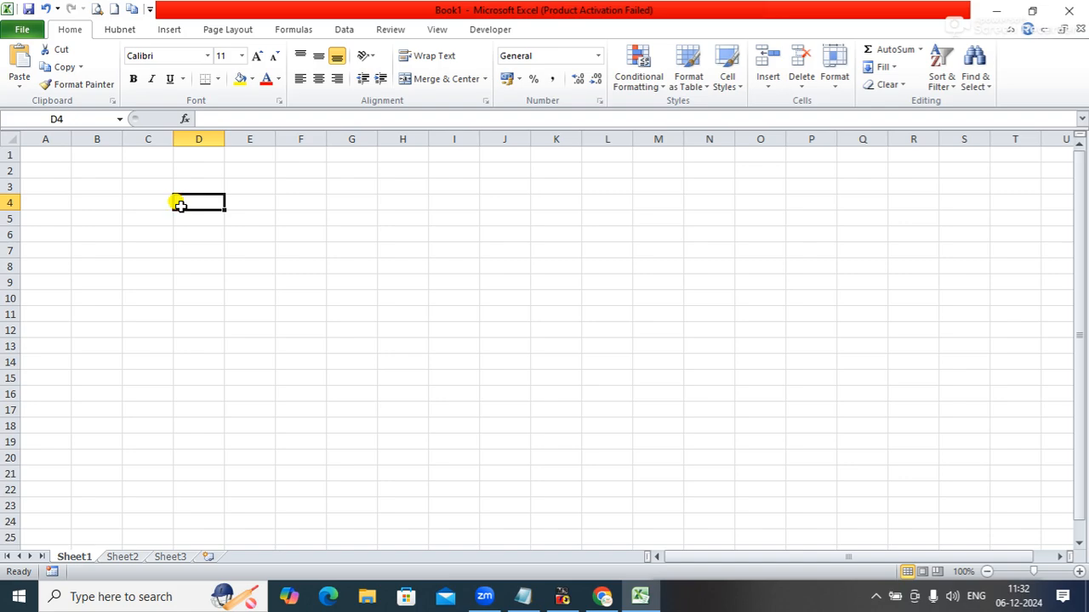
{"action": "left_click", "coordinate": [195, 181]}
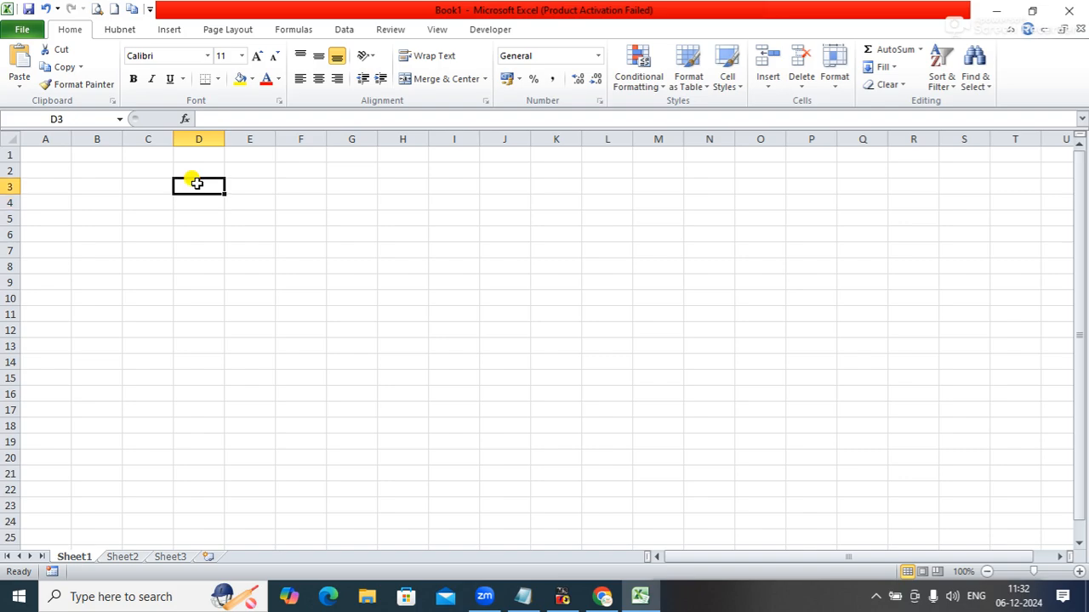
{"action": "left_click", "coordinate": [148, 171]}
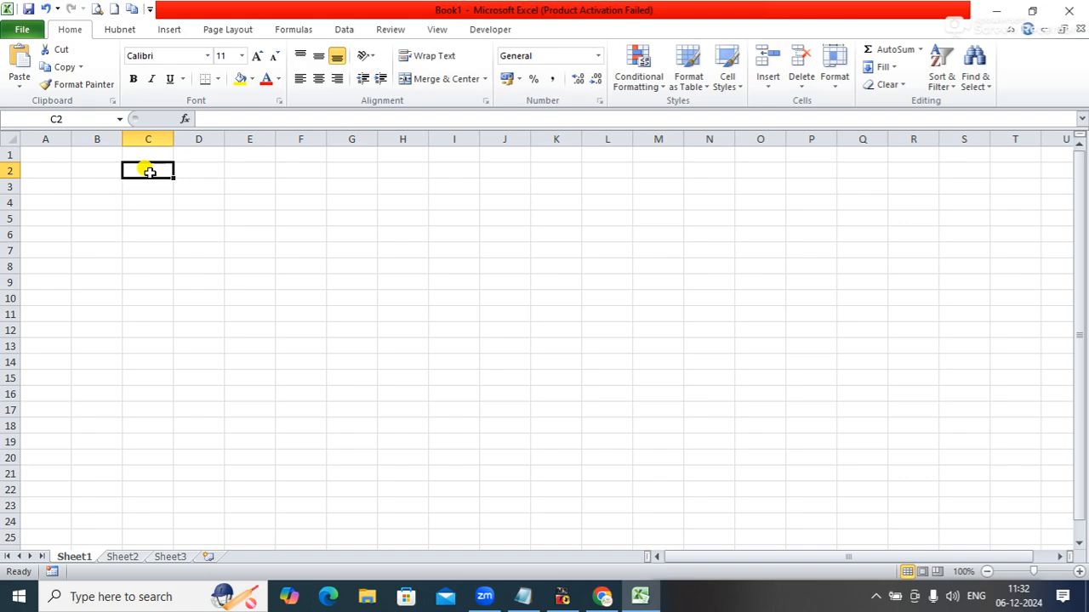
{"action": "left_click", "coordinate": [876, 596]}
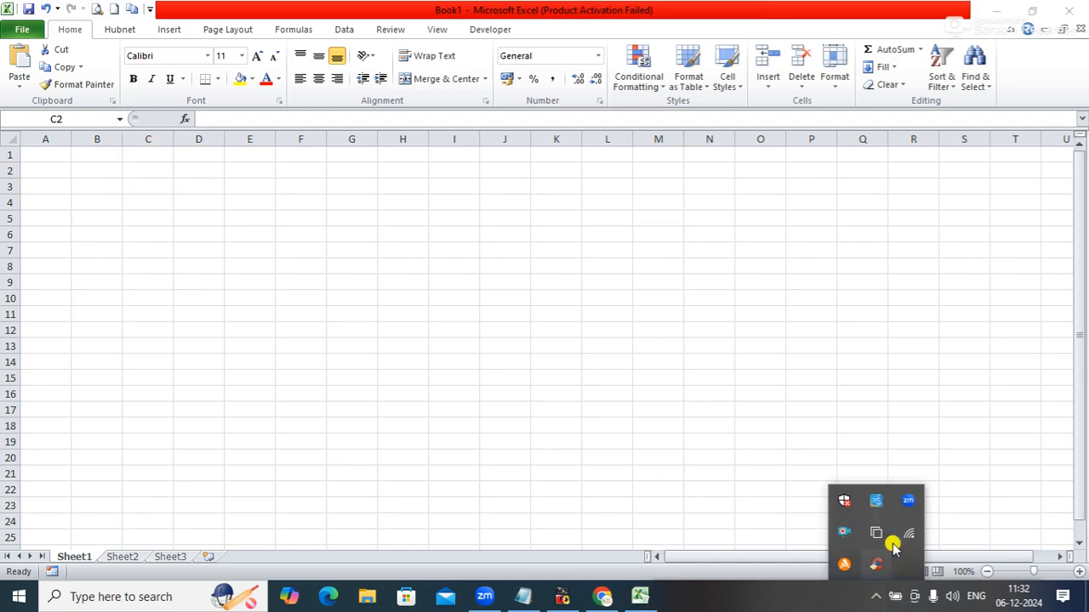
{"action": "right_click", "coordinate": [844, 533]}
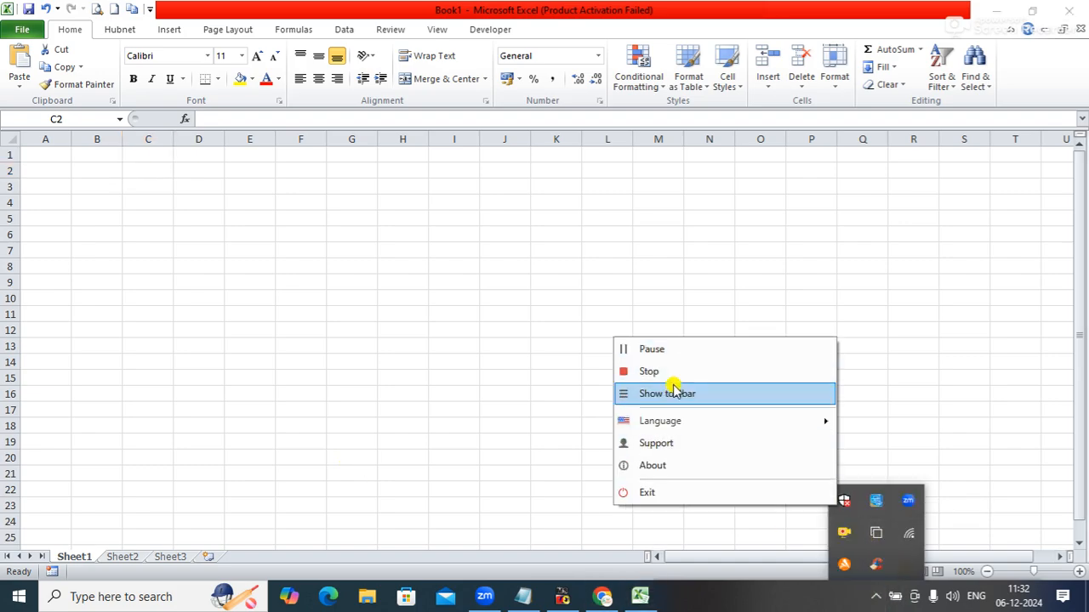
{"action": "left_click", "coordinate": [655, 350]}
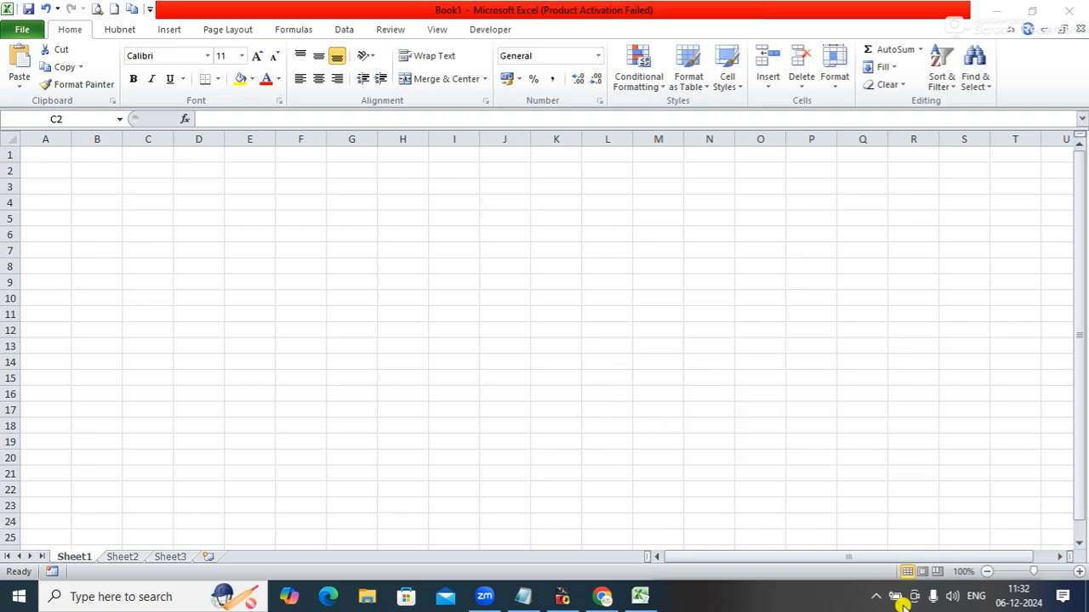
{"action": "left_click", "coordinate": [879, 597]}
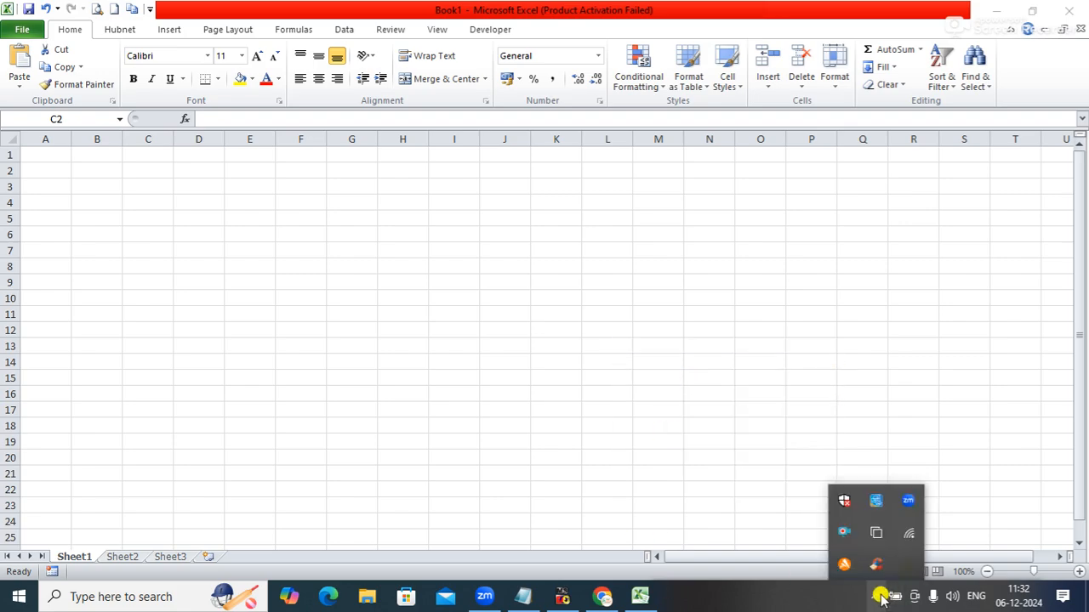
{"action": "right_click", "coordinate": [842, 534]}
{"action": "left_click", "coordinate": [672, 420]}
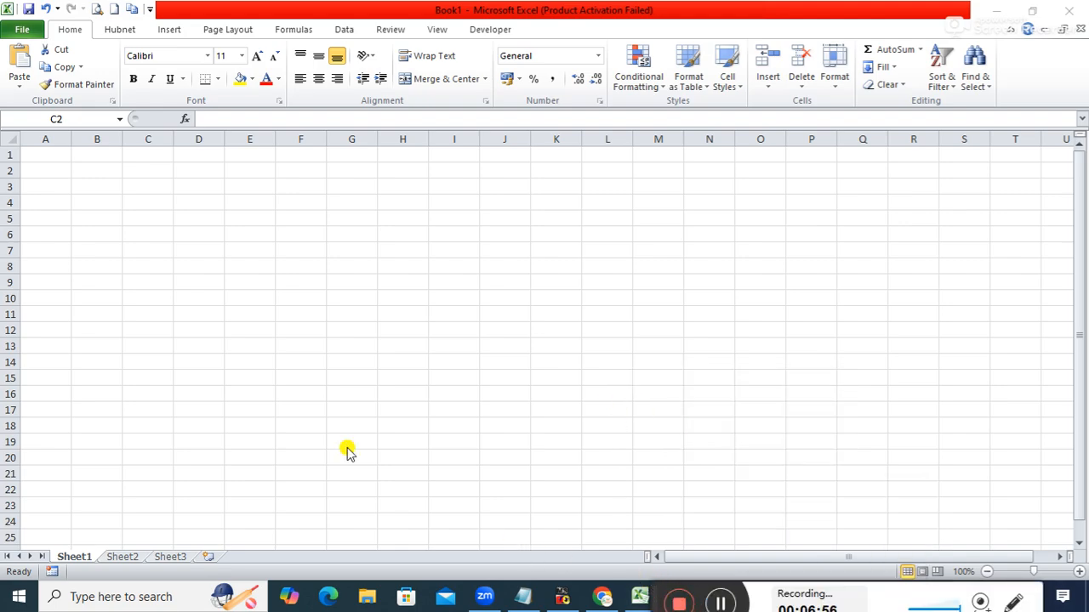
Enter the table headers course, duration and fee in cells C2, D2 and E2.
{"action": "left_click", "coordinate": [148, 175]}
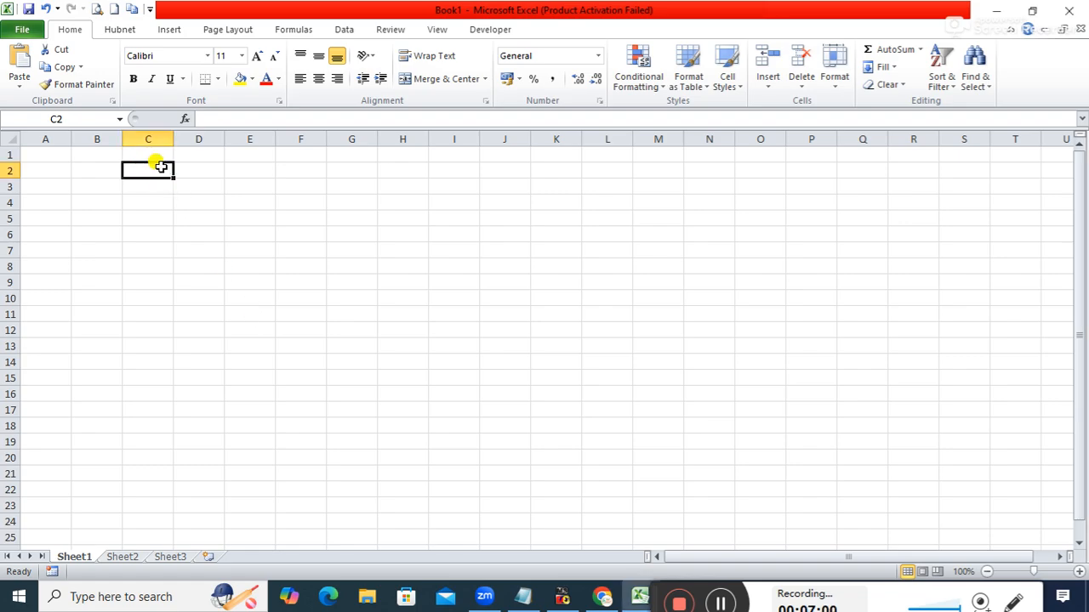
{"action": "type", "text": "course"}
{"action": "key", "text": "Tab"}
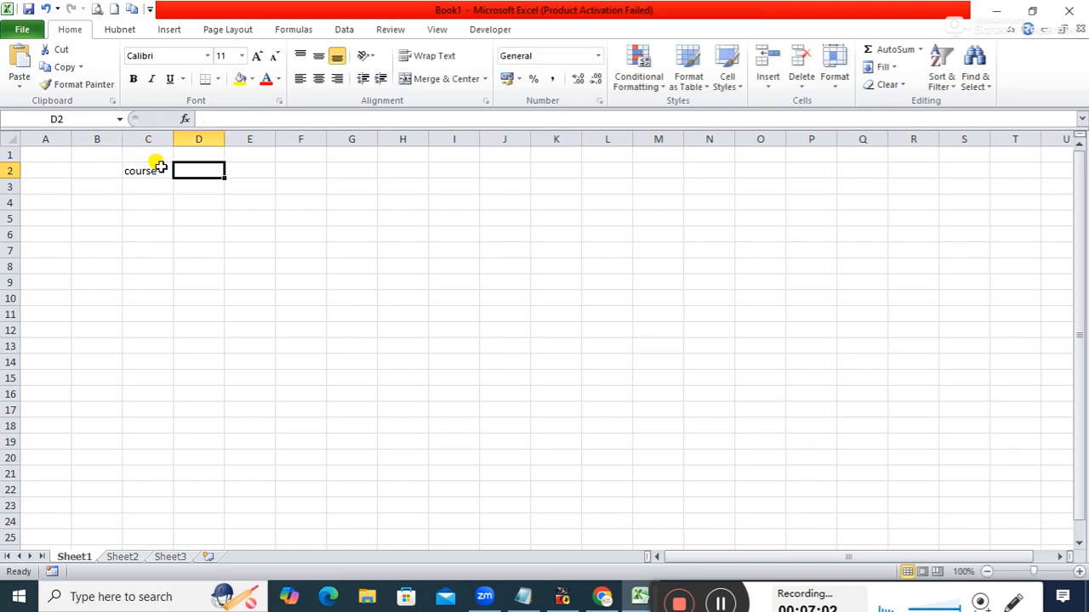
{"action": "type", "text": "duration"}
{"action": "key", "text": "Tab"}
{"action": "type", "text": "fee"}
{"action": "key", "text": "Return"}
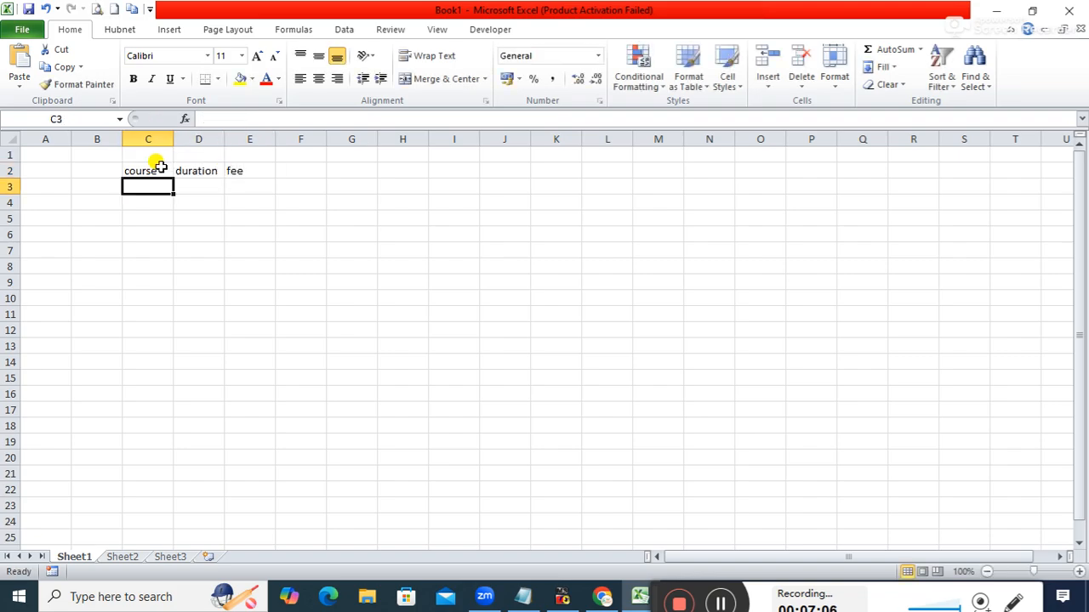
Format the headers in C2:E2 with the Algerian font and enlarge them to size 18.
{"action": "left_click_drag", "start_coordinate": [145, 171], "coordinate": [247, 170]}
{"action": "left_click", "coordinate": [175, 55]}
{"action": "type", "text": "Al"}
{"action": "key", "text": "Return"}
{"action": "left_click", "coordinate": [257, 56]}
{"action": "left_click", "coordinate": [257, 56]}
{"action": "left_click", "coordinate": [257, 56]}
{"action": "left_click", "coordinate": [257, 56]}
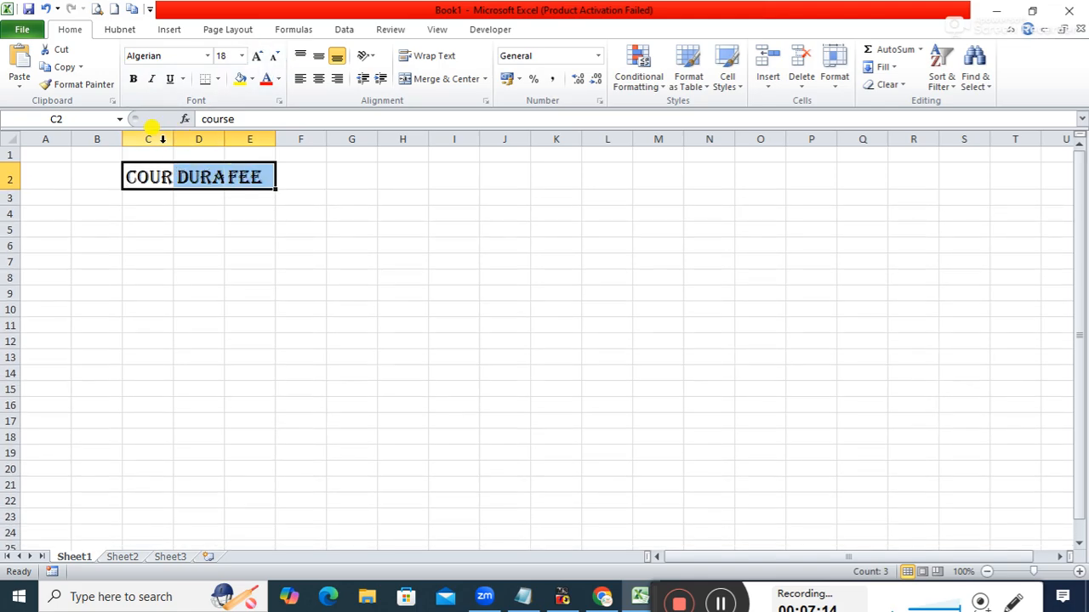
Set the width of columns C through E to 18.
{"action": "left_click_drag", "start_coordinate": [149, 136], "coordinate": [250, 136]}
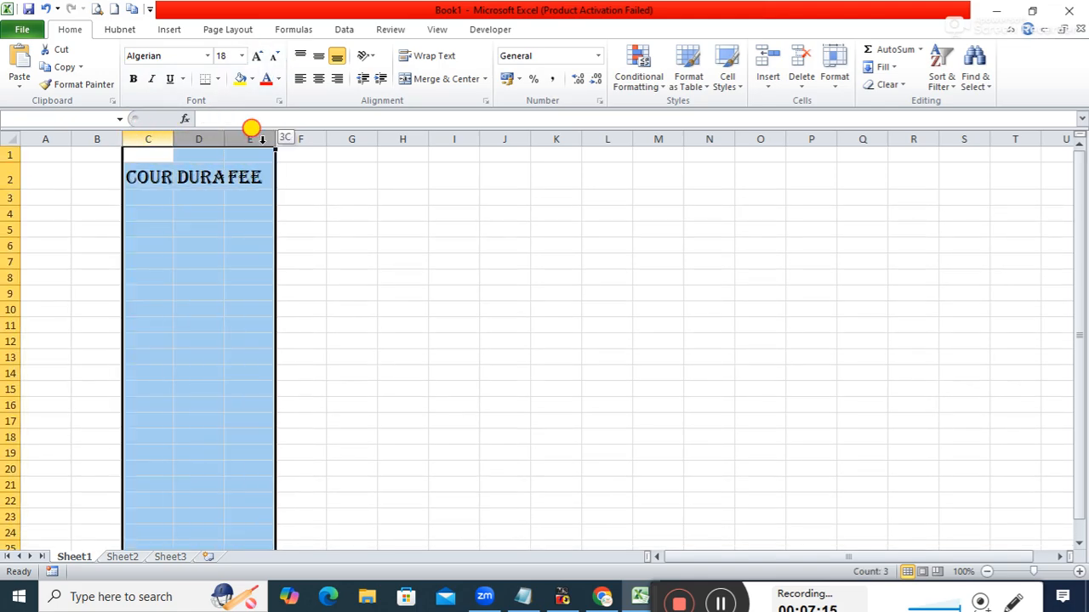
{"action": "right_click", "coordinate": [204, 139]}
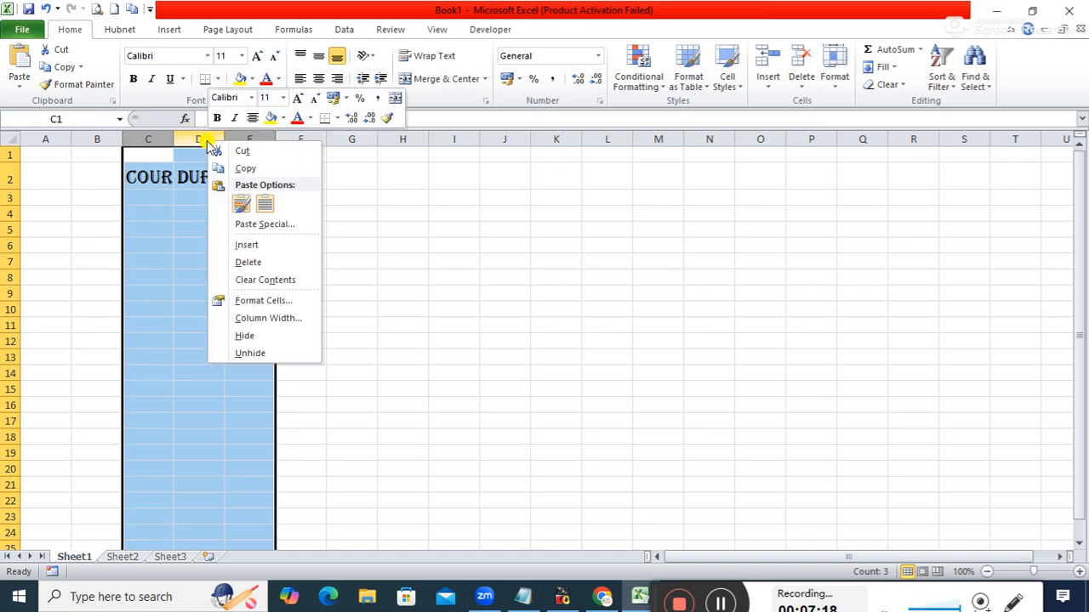
{"action": "left_click", "coordinate": [280, 321]}
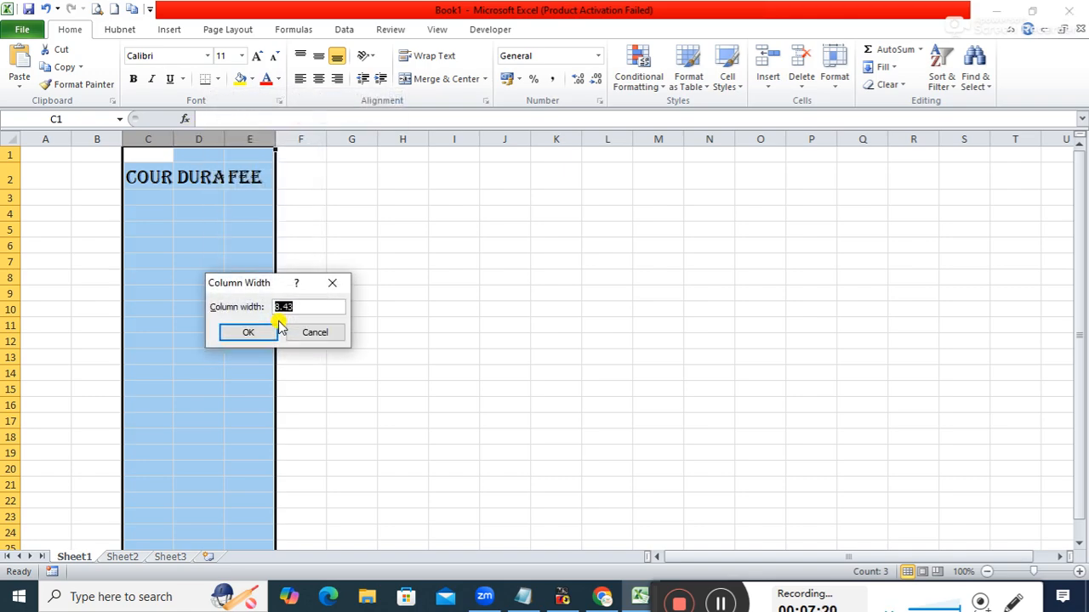
{"action": "type", "text": "18"}
{"action": "left_click", "coordinate": [274, 330]}
{"action": "left_click", "coordinate": [460, 279]}
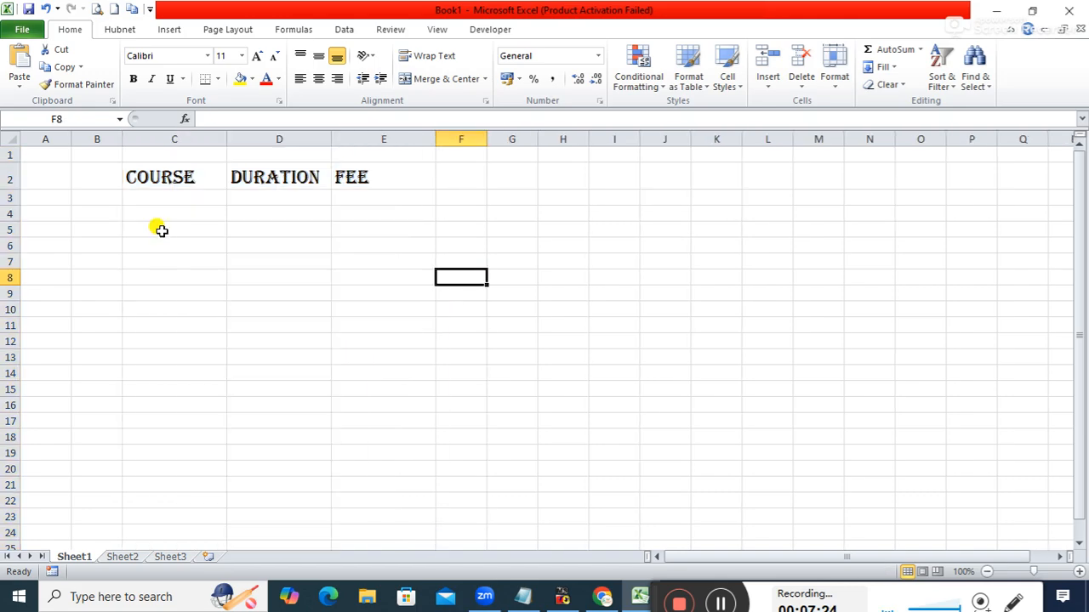
Make the headers in C2:E2 bold and centred horizontally and vertically, and widen column D slightly.
{"action": "left_click_drag", "start_coordinate": [158, 176], "coordinate": [341, 172]}
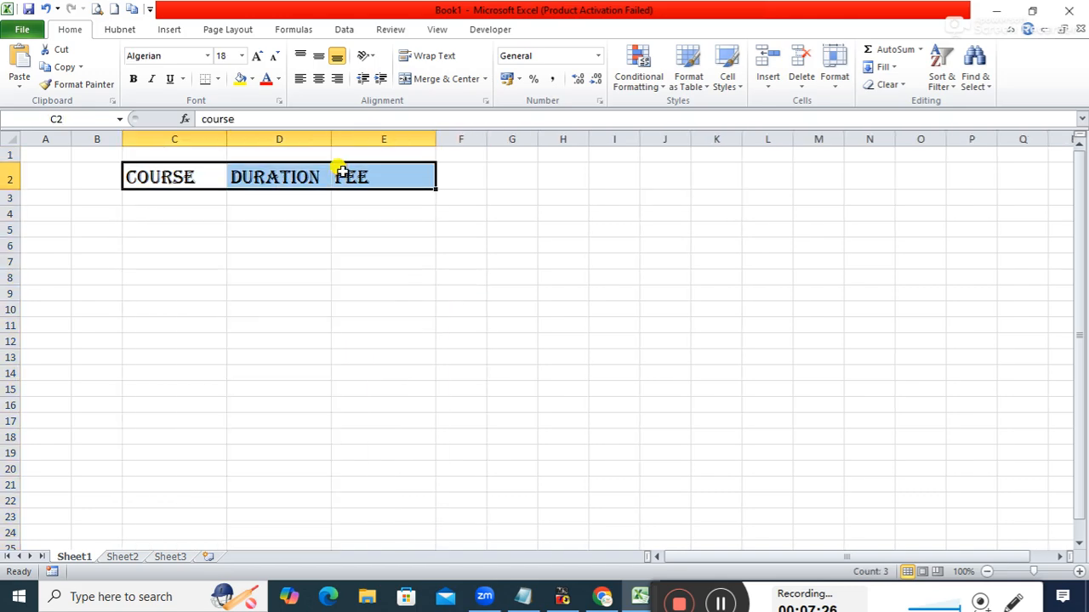
{"action": "left_click", "coordinate": [133, 78]}
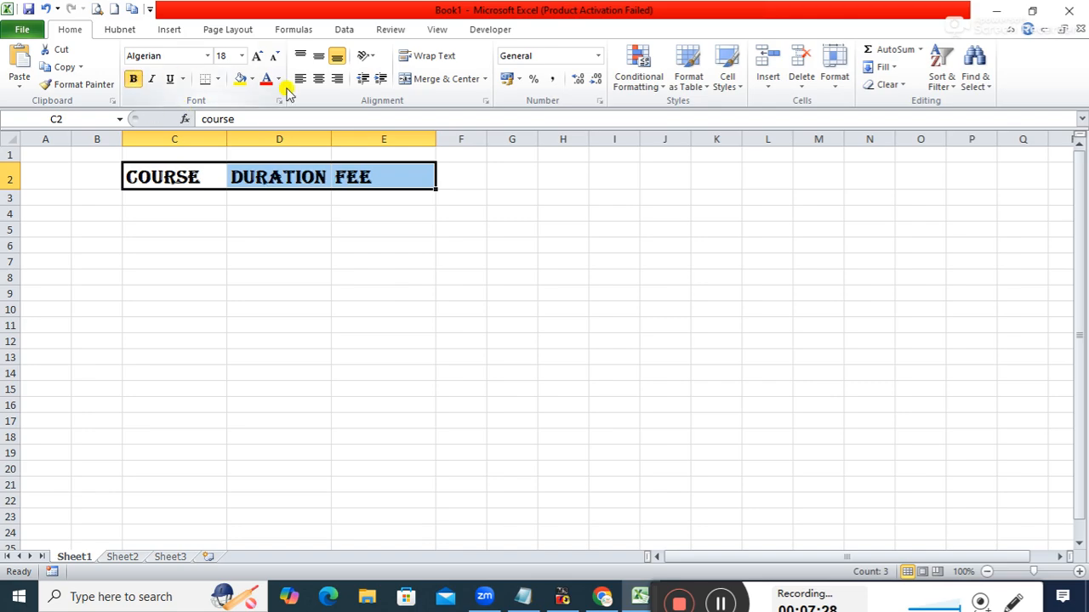
{"action": "left_click", "coordinate": [318, 79]}
{"action": "left_click", "coordinate": [315, 55]}
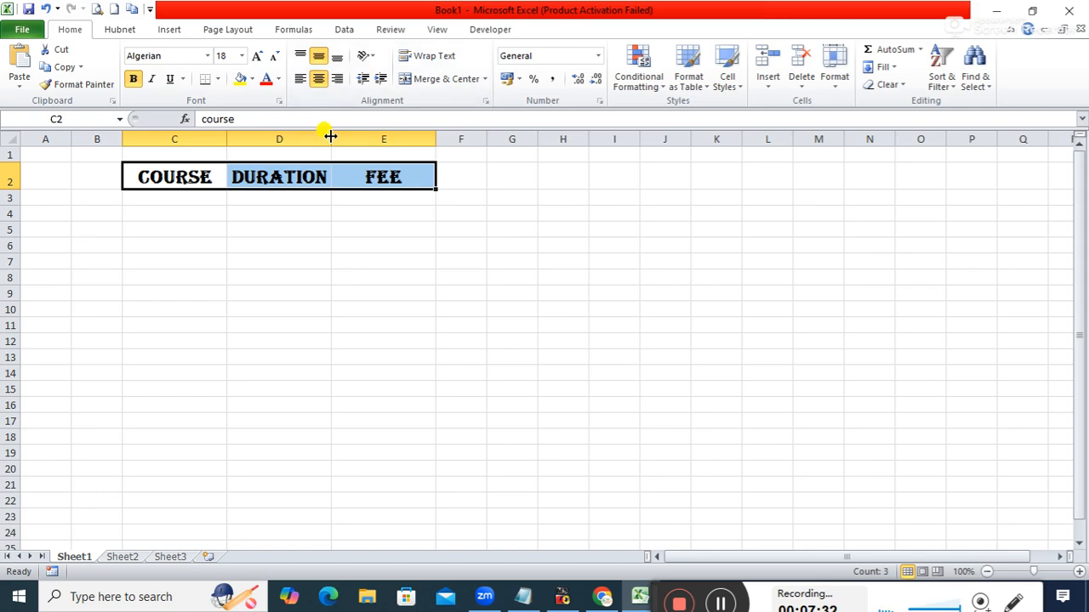
{"action": "left_click_drag", "start_coordinate": [330, 136], "coordinate": [339, 136]}
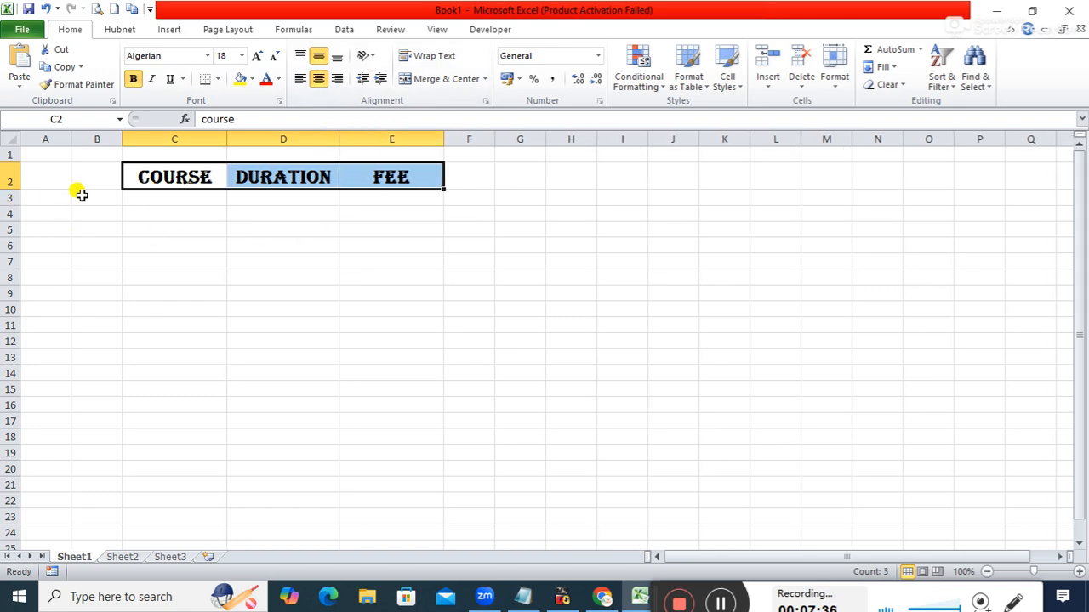
Make row 2 slightly taller and increase the height of rows 3 through 12 uniformly.
{"action": "left_click_drag", "start_coordinate": [15, 191], "coordinate": [8, 341]}
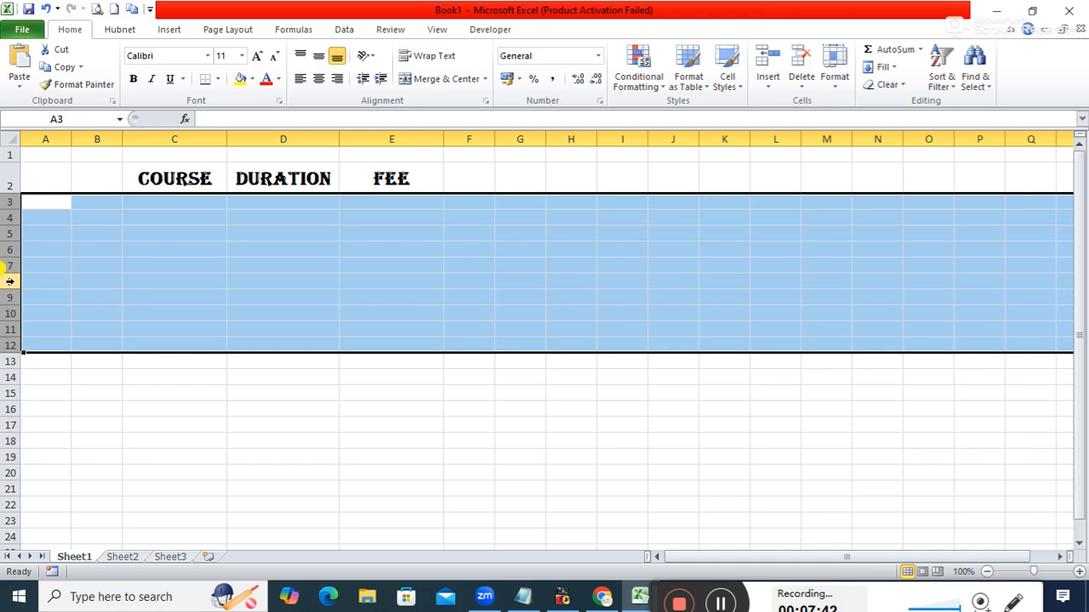
{"action": "left_click_drag", "start_coordinate": [13, 269], "coordinate": [11, 278]}
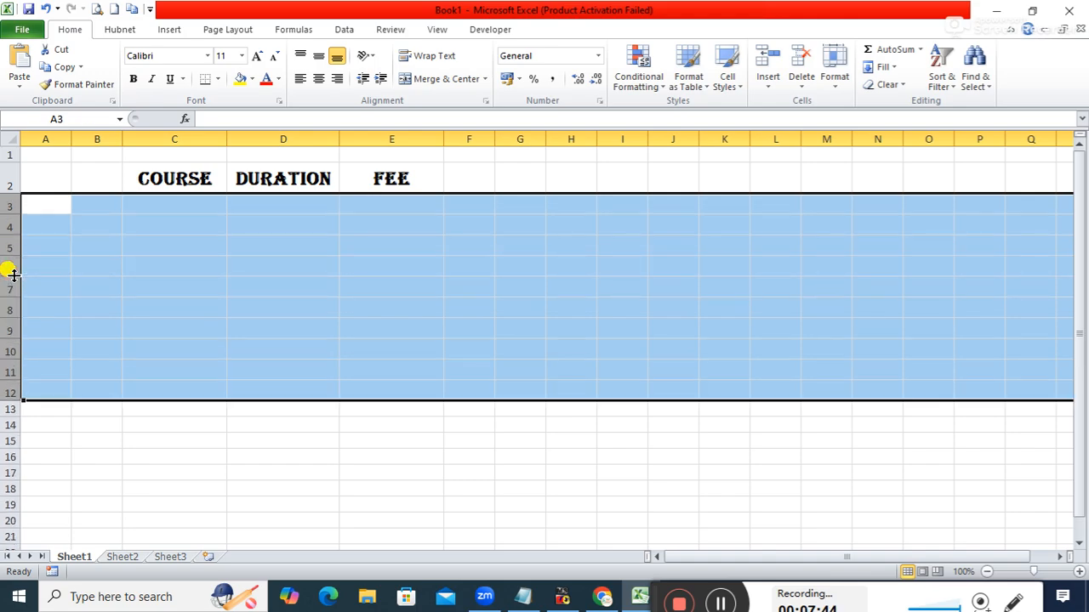
{"action": "left_click", "coordinate": [230, 267]}
Apply All Borders to the table range C2:E12.
{"action": "left_click_drag", "start_coordinate": [150, 163], "coordinate": [360, 380]}
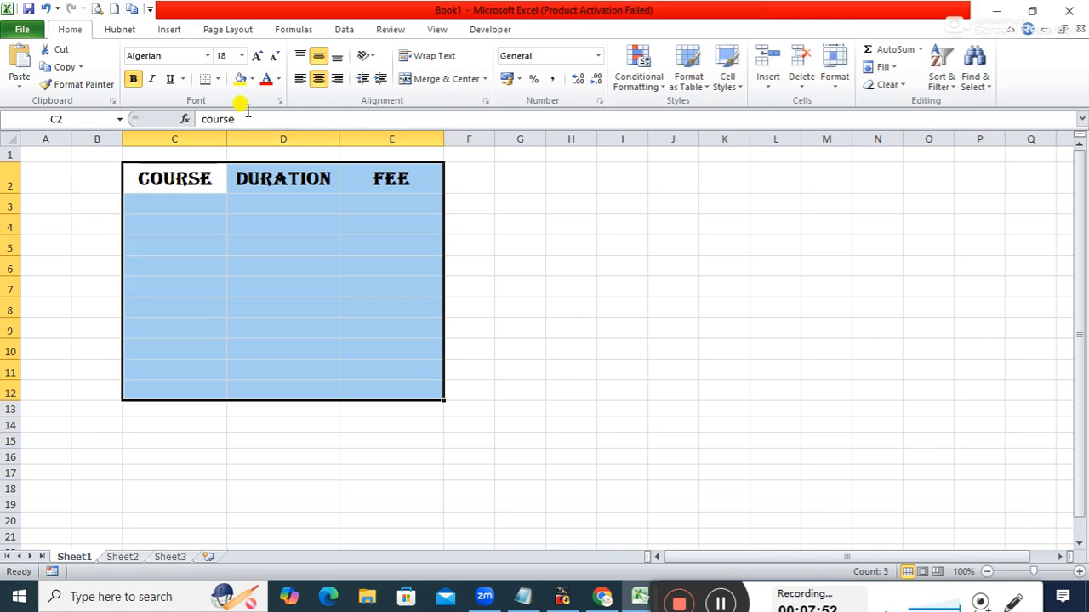
{"action": "left_click", "coordinate": [218, 78]}
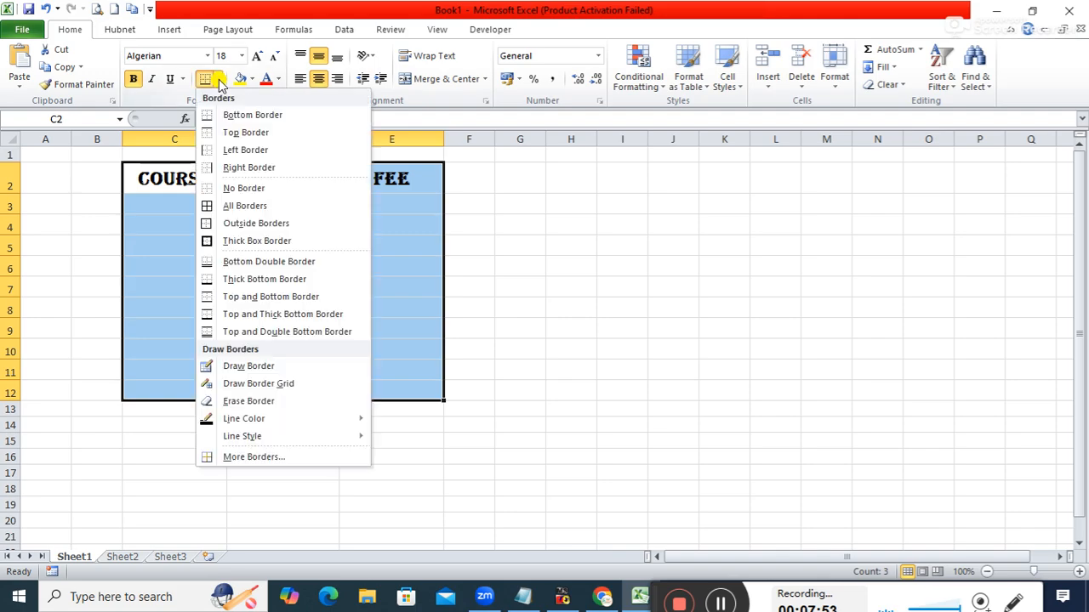
{"action": "left_click", "coordinate": [231, 209]}
{"action": "left_click", "coordinate": [535, 241]}
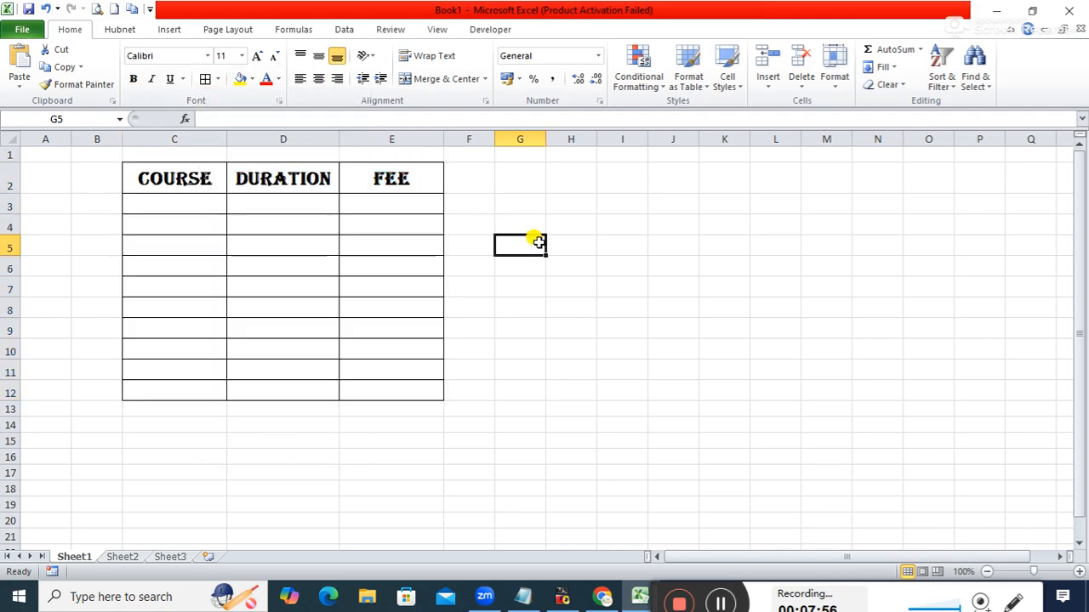
Fill the header cells C2:E2 with yellow.
{"action": "left_click_drag", "start_coordinate": [165, 178], "coordinate": [367, 178]}
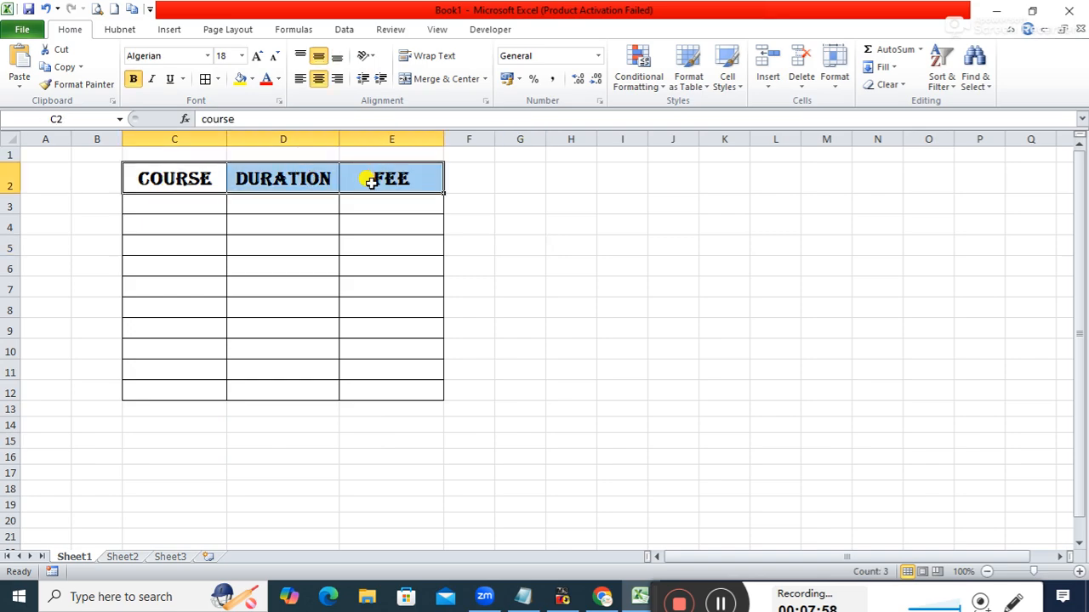
{"action": "left_click", "coordinate": [241, 79]}
{"action": "left_click", "coordinate": [527, 197]}
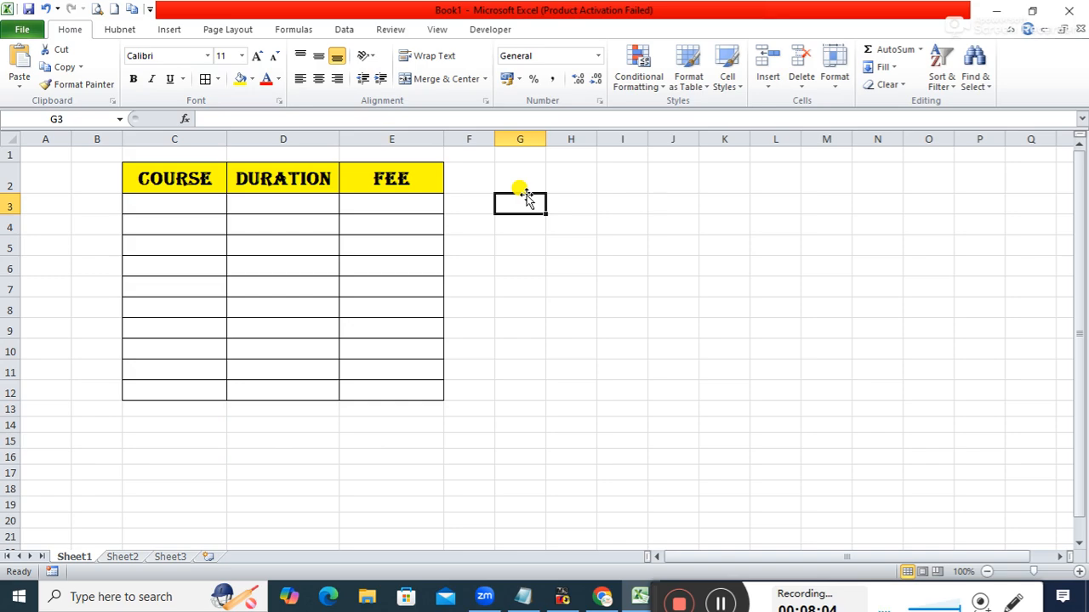
Enter the course DCA in cell C3 and its duration 3 MONTHS in cell D3.
{"action": "left_click", "coordinate": [168, 207]}
{"action": "type", "text": "dca"}
{"action": "key", "text": "BackSpace"}
{"action": "key", "text": "BackSpace"}
{"action": "key", "text": "BackSpace"}
{"action": "type", "text": "D"}
{"action": "key", "text": "Tab"}
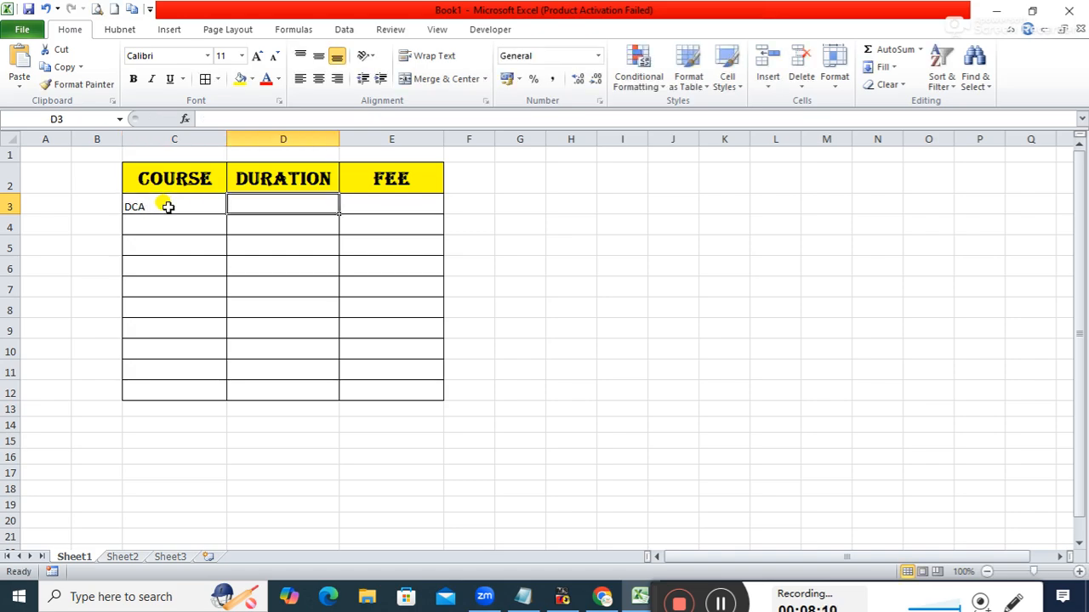
{"action": "type", "text": "3 MONTHS"}
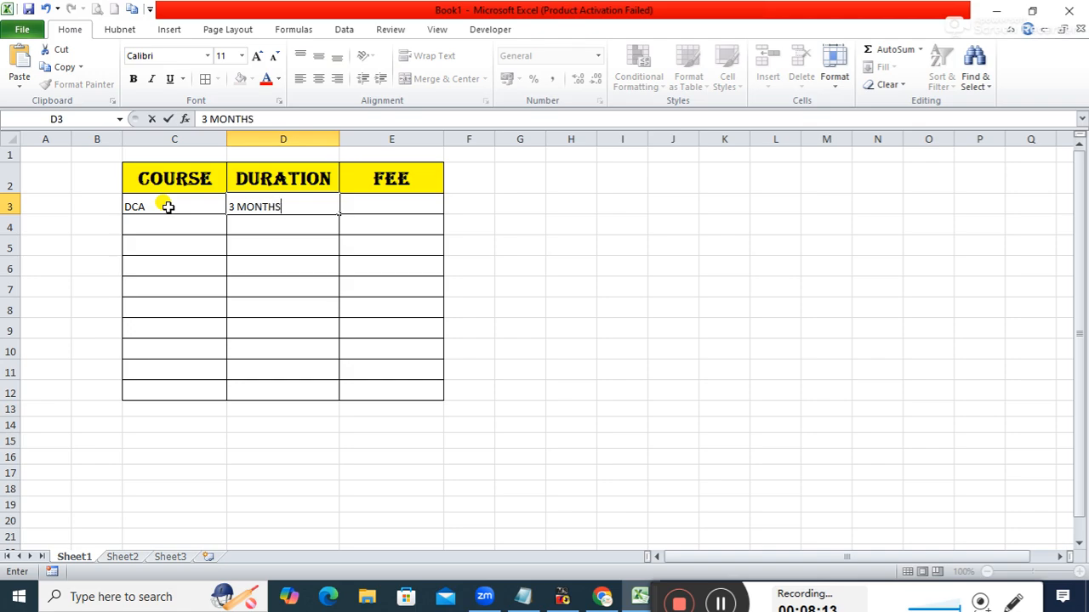
{"action": "key", "text": "Return"}
Enter the course ADCA in cell C4 and its duration 6 MONTHS in cell D4.
{"action": "type", "text": "ADCA"}
{"action": "key", "text": "Tab"}
{"action": "type", "text": "6 MONTHS"}
{"action": "key", "text": "Tab"}
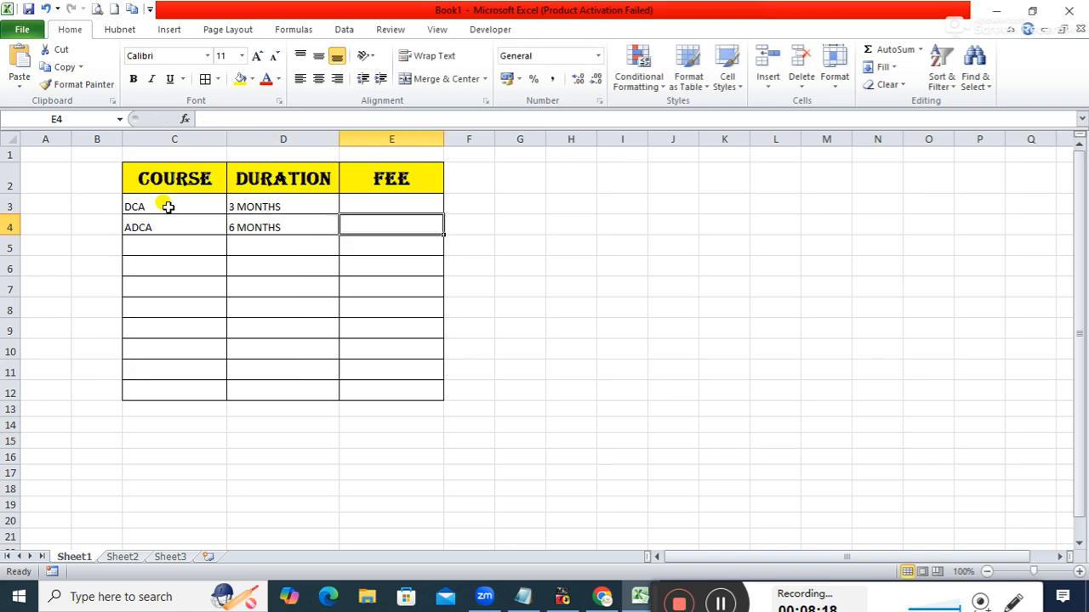
{"action": "left_click", "coordinate": [214, 203]}
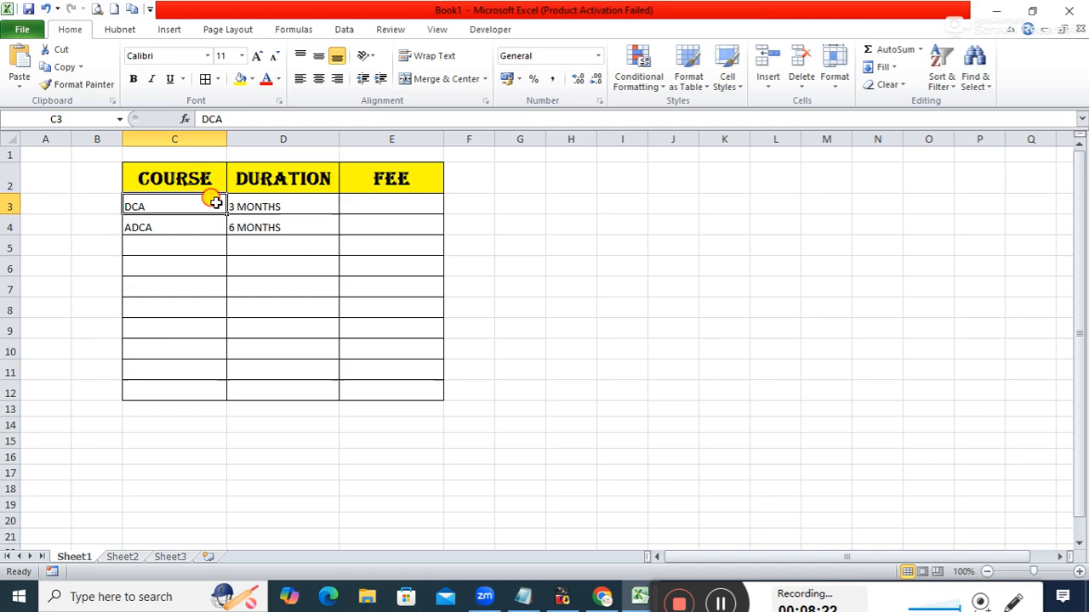
Set the headers in C2:F2 to PRODUCT, QNT, PRICE and AMOUNT, and fit column F's width to its header.
{"action": "left_click_drag", "start_coordinate": [215, 203], "coordinate": [189, 177]}
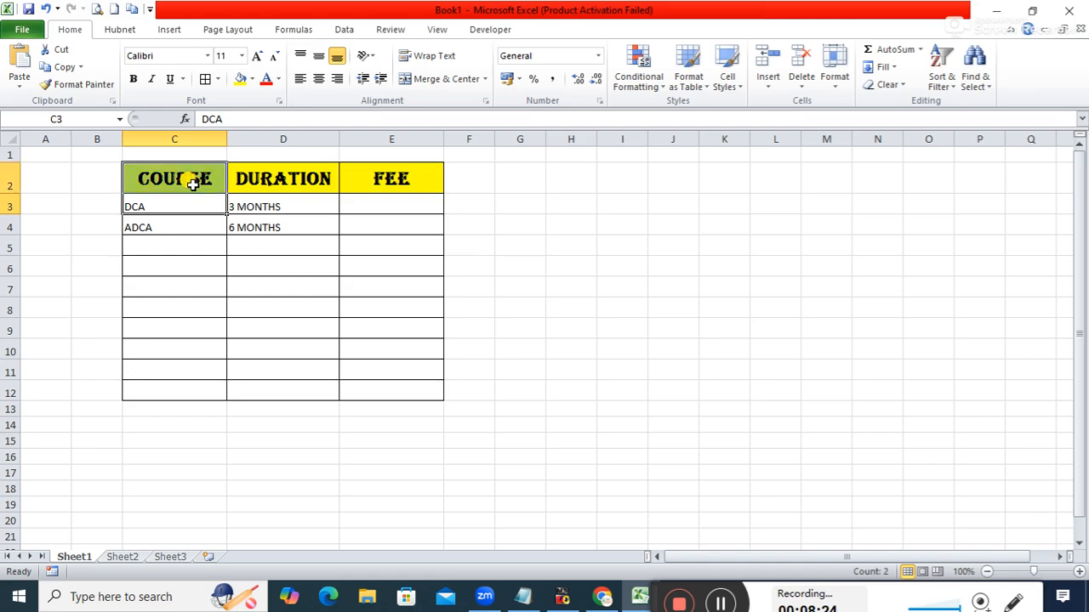
{"action": "left_click", "coordinate": [193, 184]}
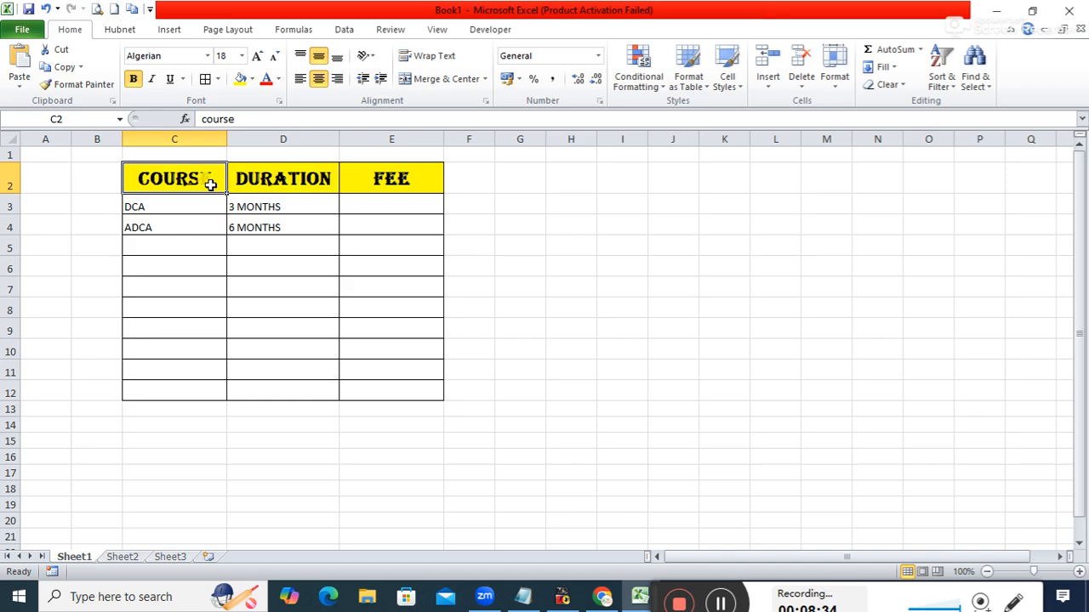
{"action": "type", "text": "PRODUCT"}
{"action": "key", "text": "Tab"}
{"action": "type", "text": "QNT"}
{"action": "key", "text": "Tab"}
{"action": "type", "text": "PRICE"}
{"action": "key", "text": "Tab"}
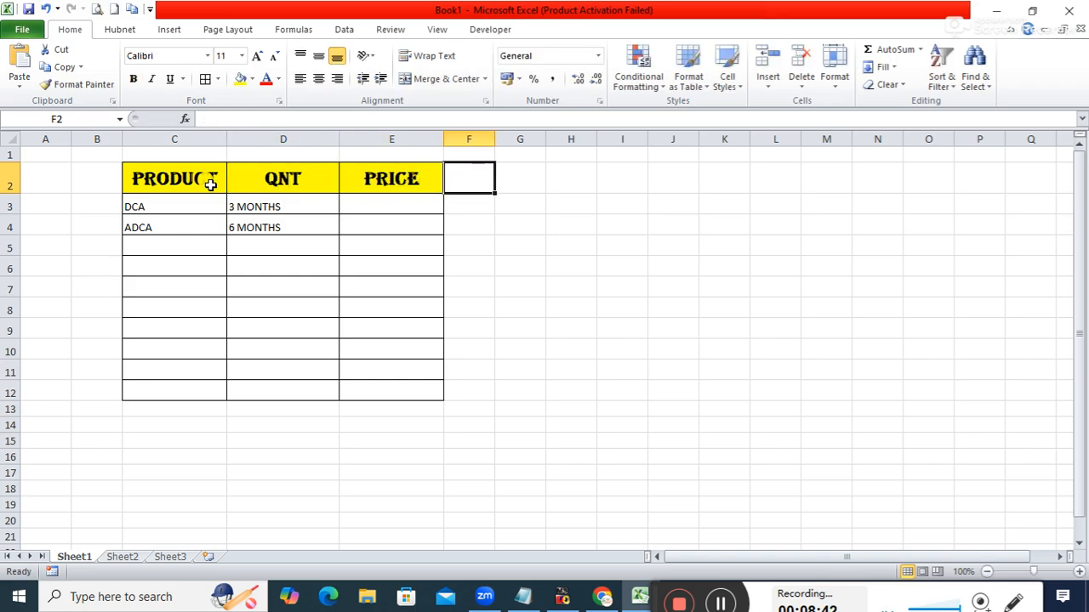
{"action": "type", "text": "AMOUNT"}
{"action": "key", "text": "Return"}
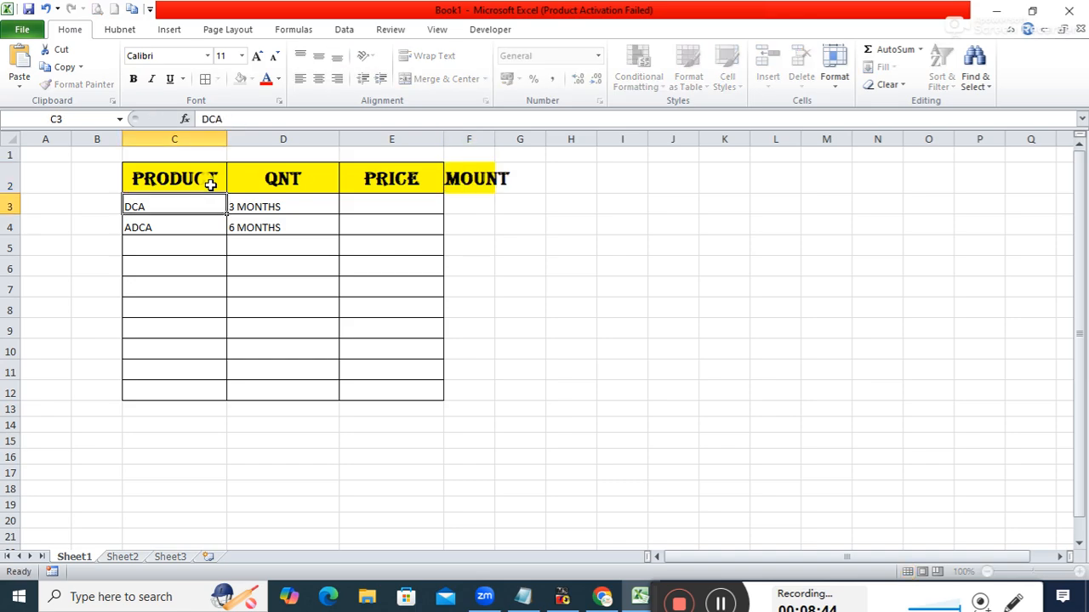
{"action": "double_click", "coordinate": [495, 138]}
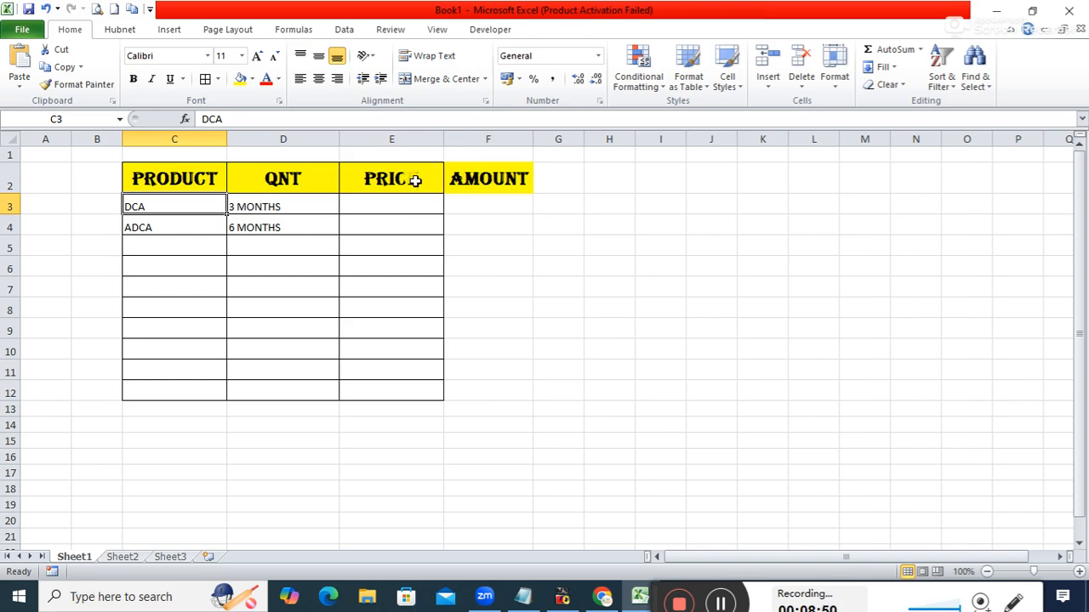
Apply All Borders to the AMOUNT header cell F2 and the cells F3:F12 below it.
{"action": "left_click", "coordinate": [486, 167]}
{"action": "left_click", "coordinate": [206, 81]}
{"action": "left_click", "coordinate": [475, 202]}
{"action": "left_click_drag", "start_coordinate": [475, 203], "coordinate": [488, 389]}
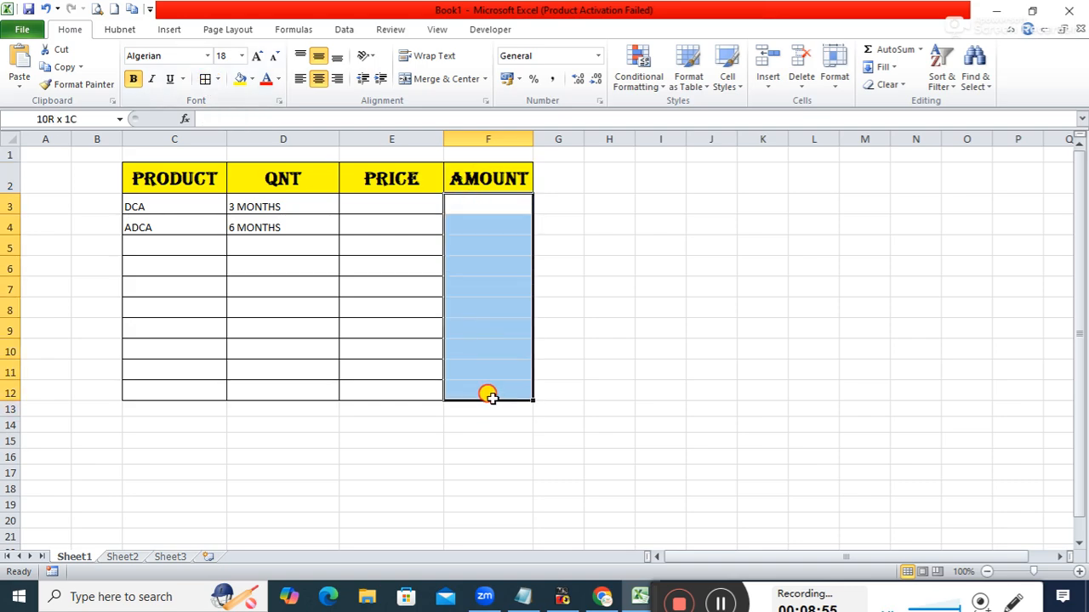
{"action": "left_click", "coordinate": [204, 79]}
{"action": "left_click", "coordinate": [600, 268]}
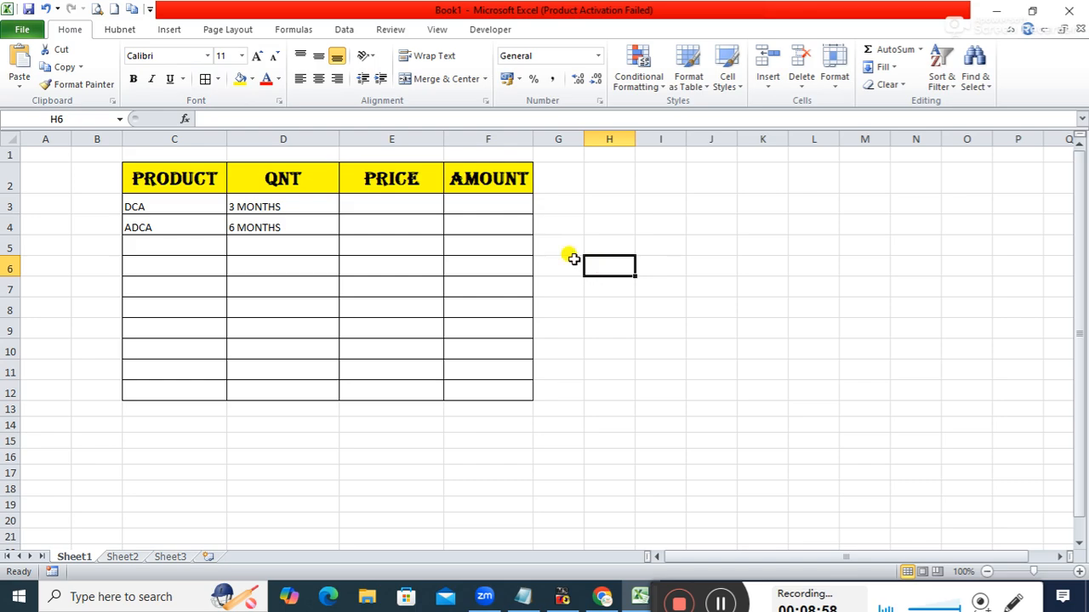
Replace the first data row's entries with product HDD in cell C3 and quantity 6 in cell D3.
{"action": "left_click", "coordinate": [148, 205]}
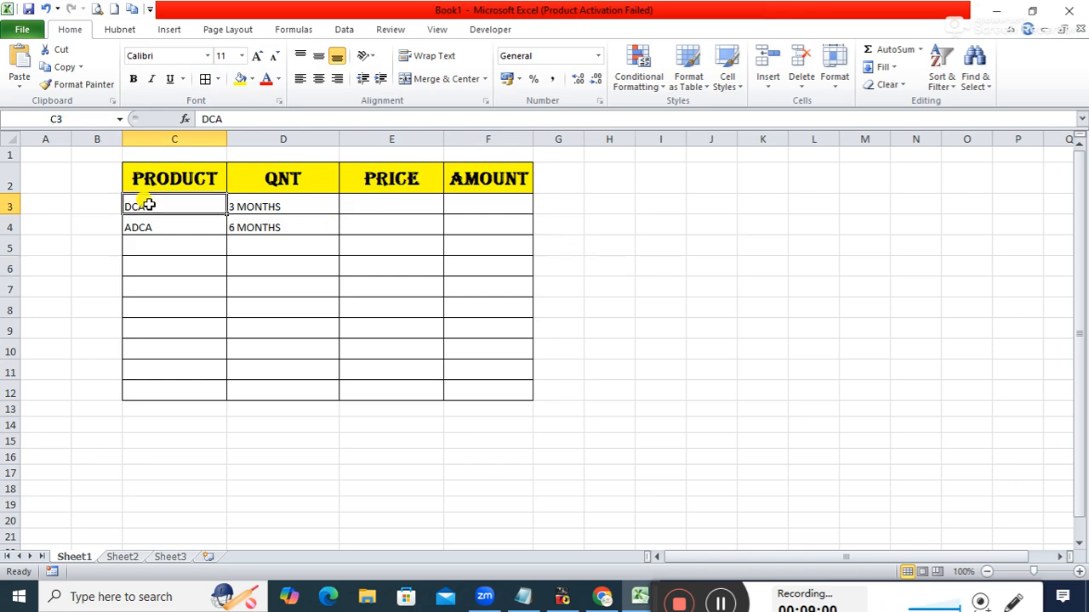
{"action": "type", "text": "HDD"}
{"action": "key", "text": "Tab"}
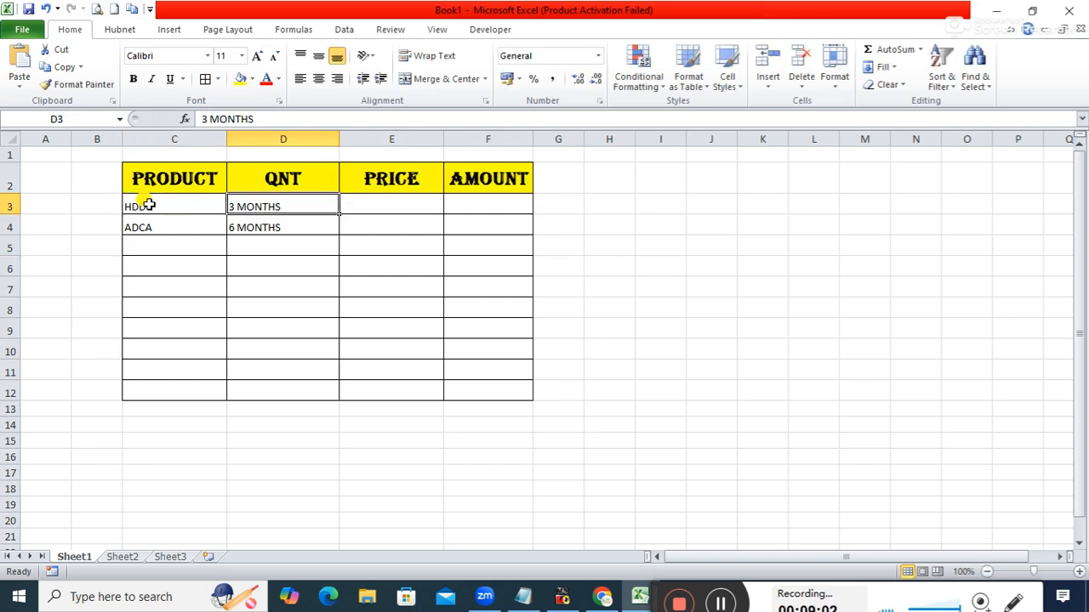
{"action": "type", "text": "6"}
{"action": "key", "text": "Tab"}
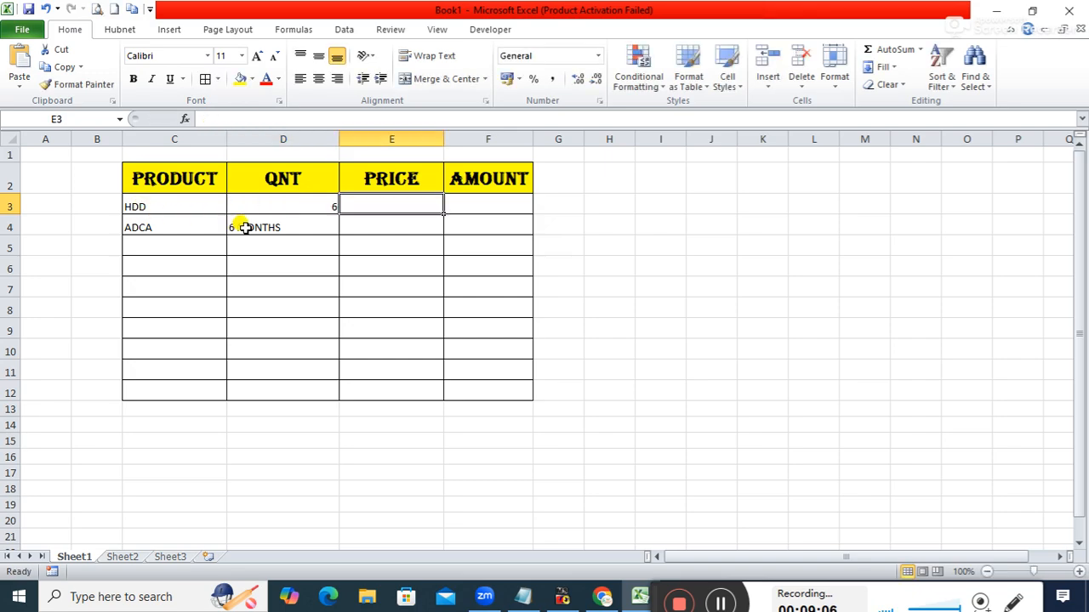
Try storing the quantity in cell D3 as text with apostrophes around 6, and restore it as the plain number 6.
{"action": "left_click", "coordinate": [293, 207]}
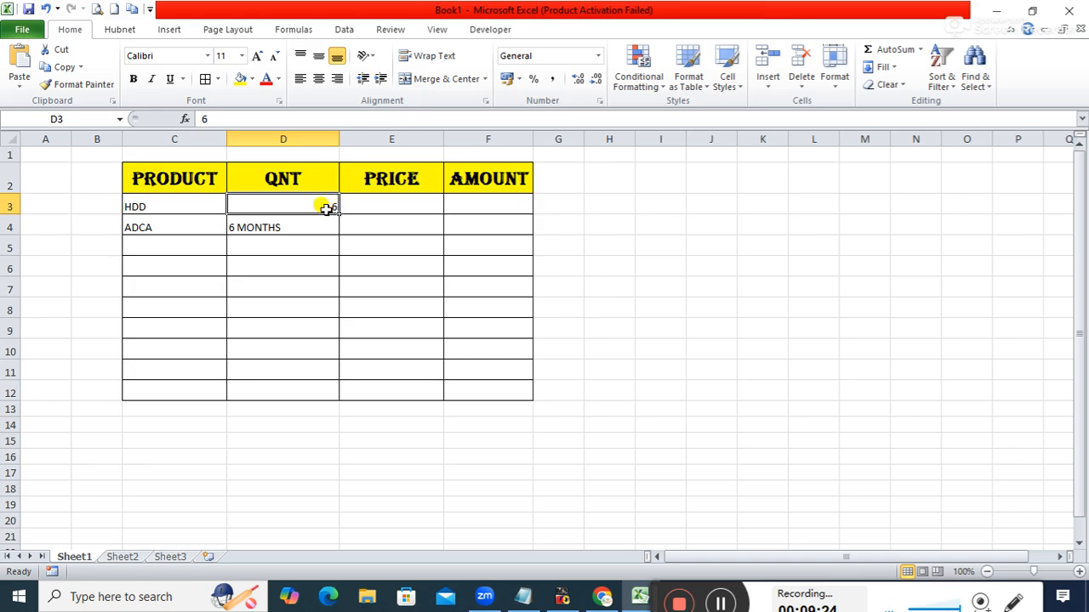
{"action": "left_click", "coordinate": [247, 119]}
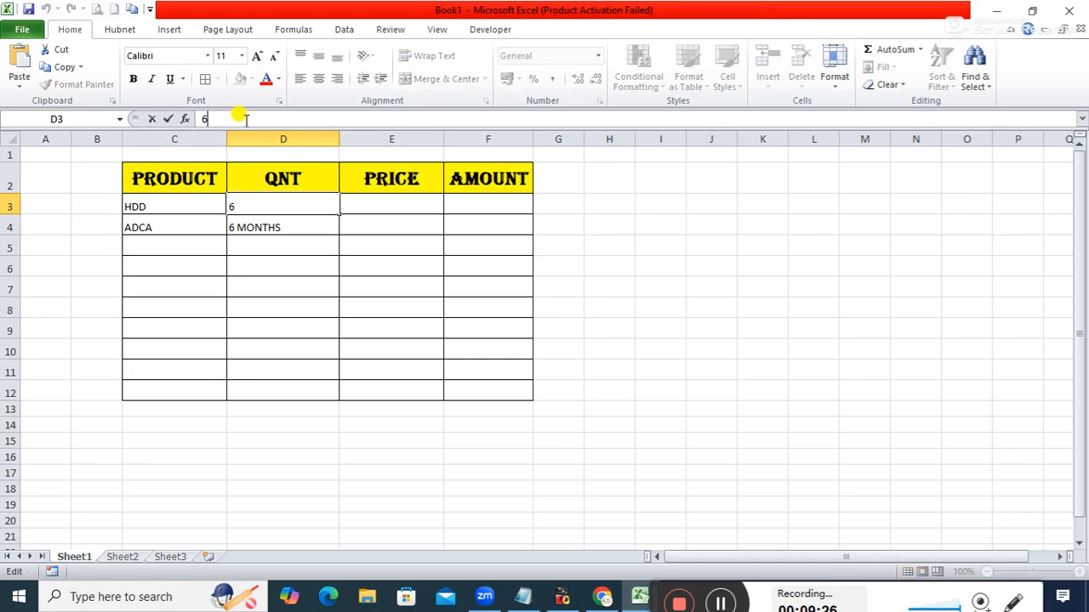
{"action": "type", "text": "'6"}
{"action": "key", "text": "Return"}
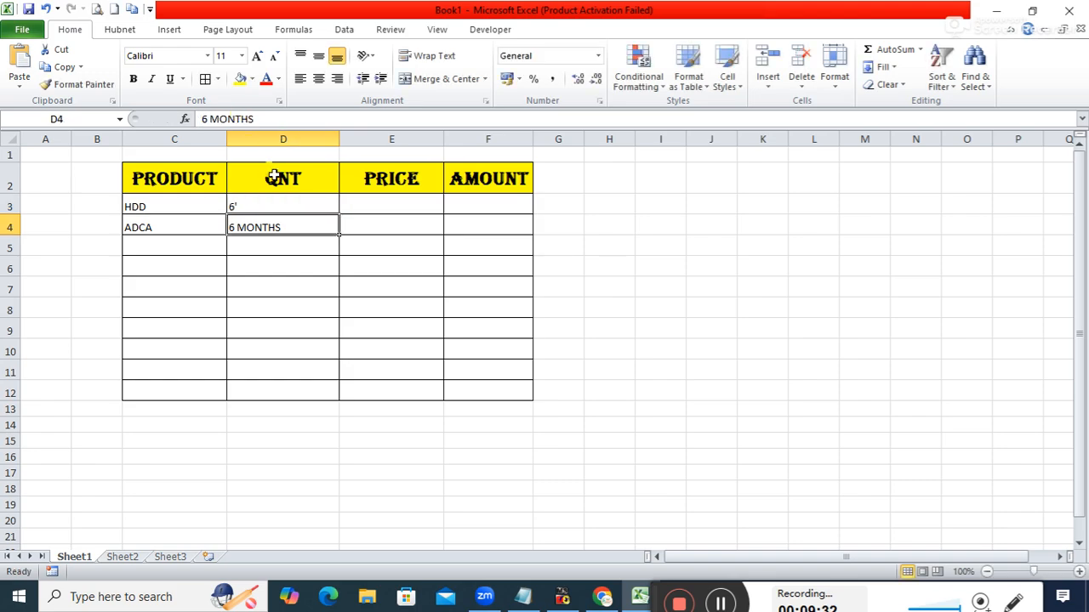
{"action": "left_click", "coordinate": [257, 210]}
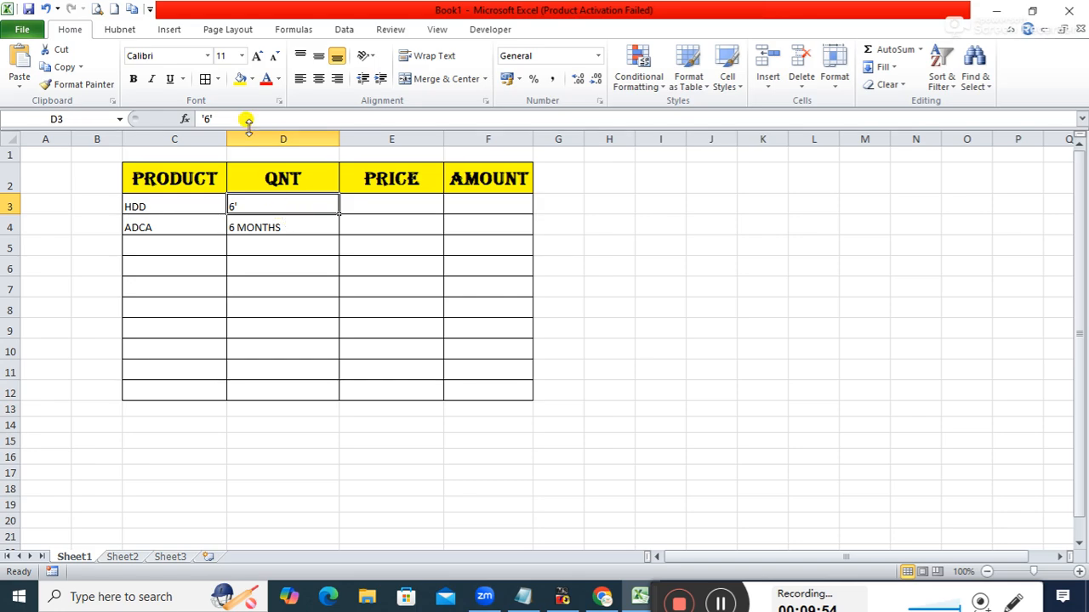
{"action": "key", "text": "Tab"}
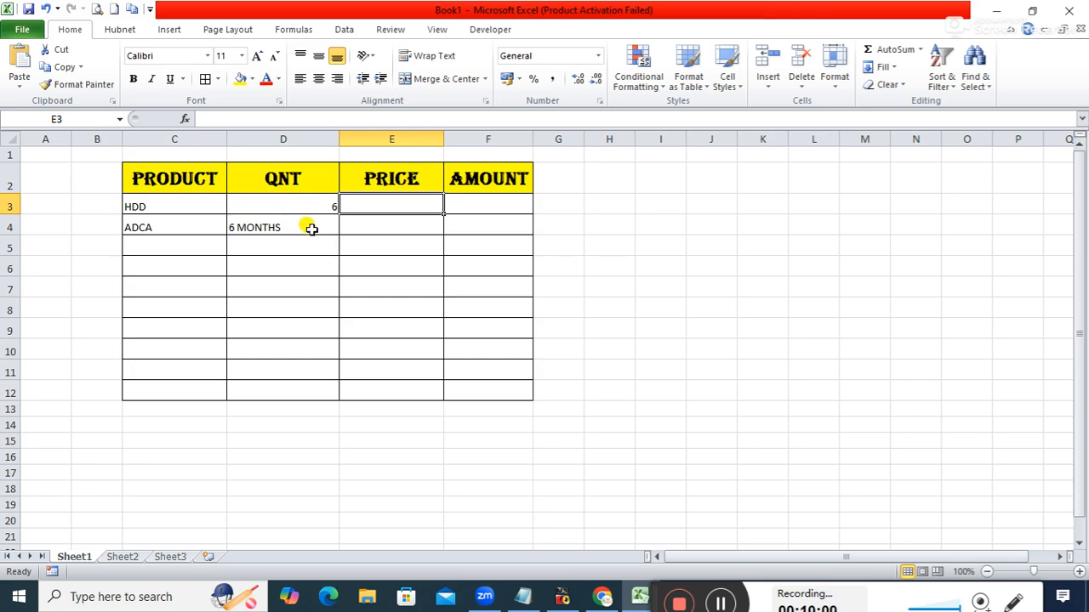
Replace the second data row's entries with product SSD in cell C4 and quantity 12 in cell D4.
{"action": "left_click", "coordinate": [205, 223]}
{"action": "type", "text": "SSD"}
{"action": "key", "text": "Tab"}
{"action": "type", "text": "12"}
{"action": "key", "text": "Tab"}
Enter the product HDD in cell C5 and its quantity 8 in cell D5.
{"action": "left_click", "coordinate": [196, 245]}
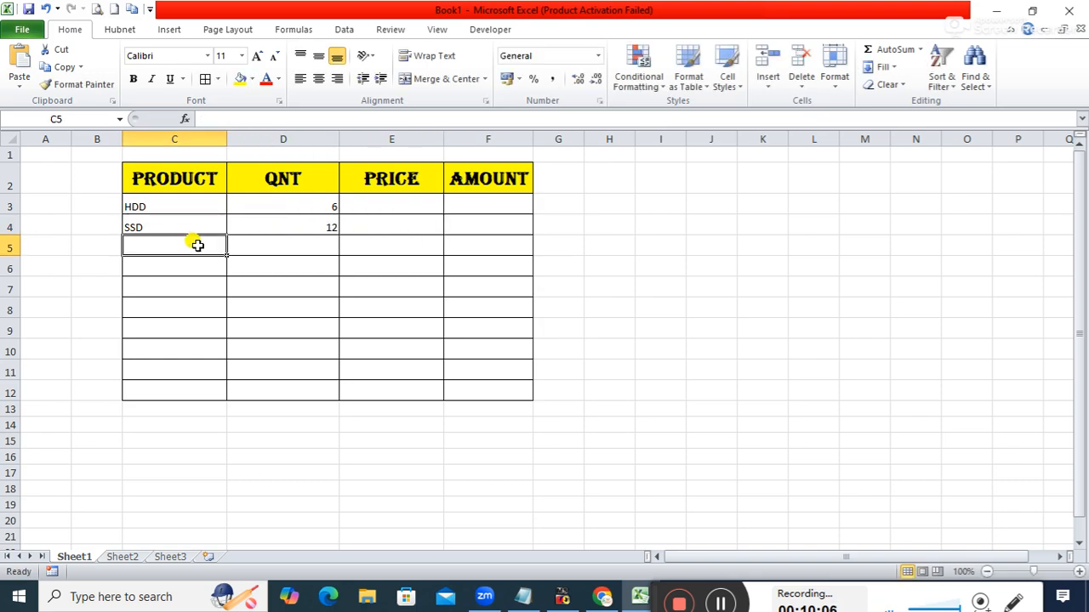
{"action": "type", "text": "HDD"}
{"action": "key", "text": "Tab"}
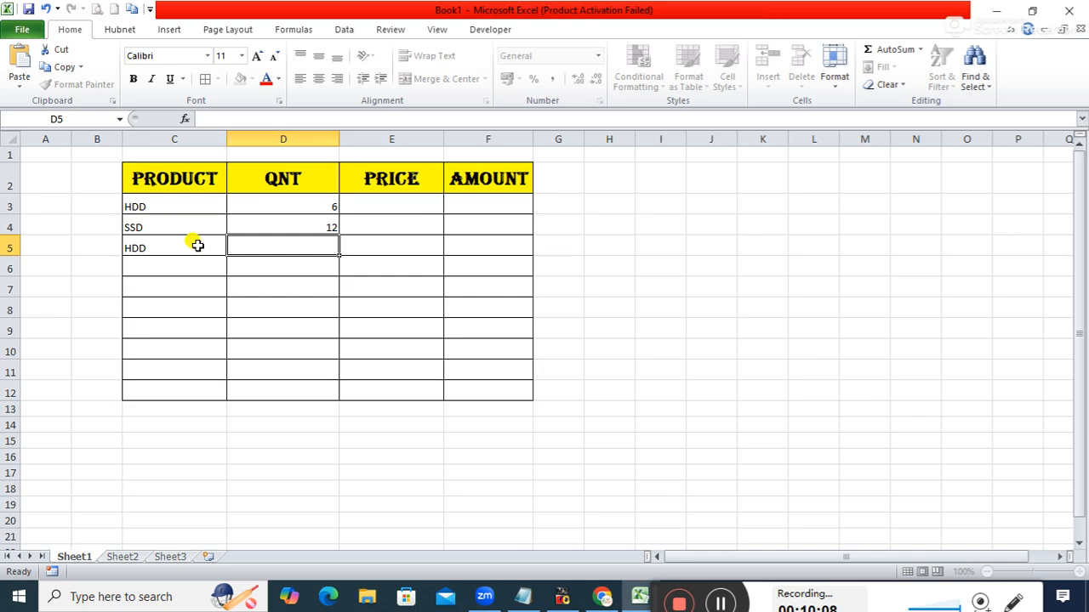
{"action": "type", "text": "8"}
{"action": "key", "text": "Up"}
Enter the products PENDRIVE, SSD, RAM and RAM in cells C6 to C9.
{"action": "left_click", "coordinate": [154, 268]}
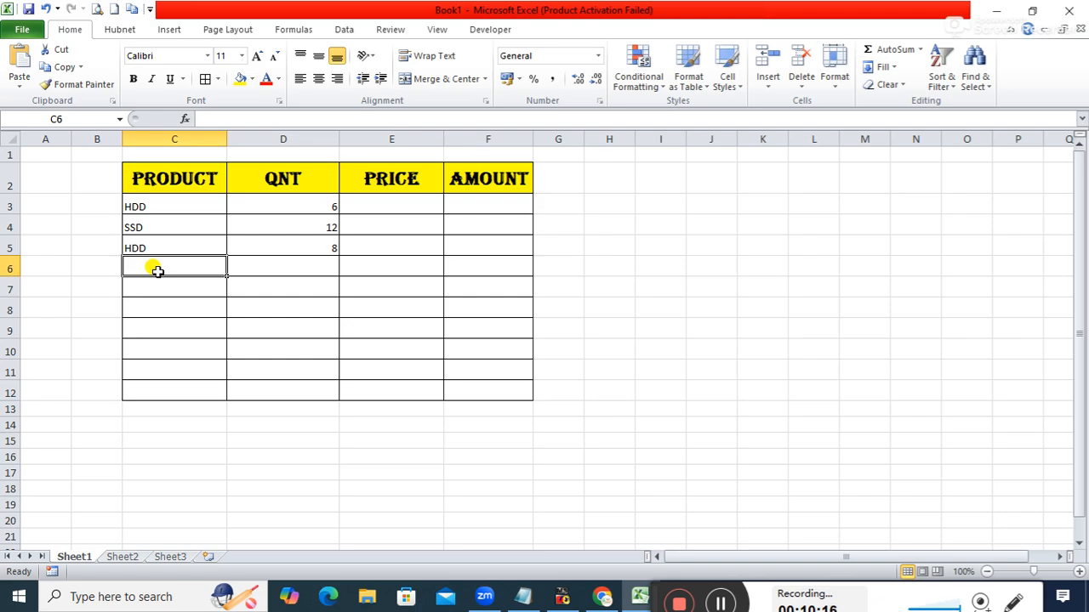
{"action": "type", "text": "PENDR"}
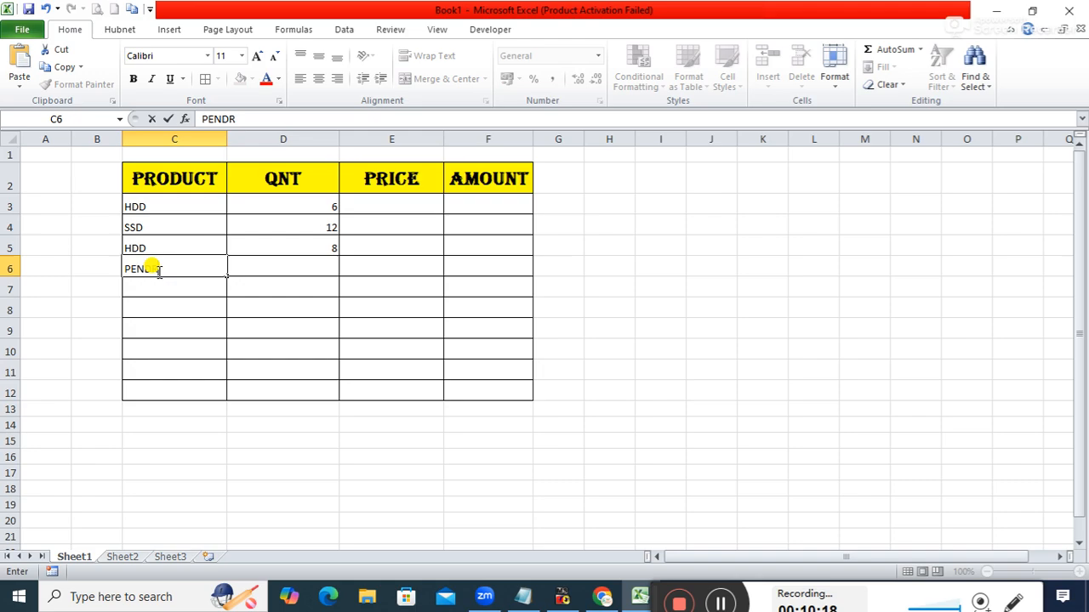
{"action": "type", "text": "IVE"}
{"action": "key", "text": "Return"}
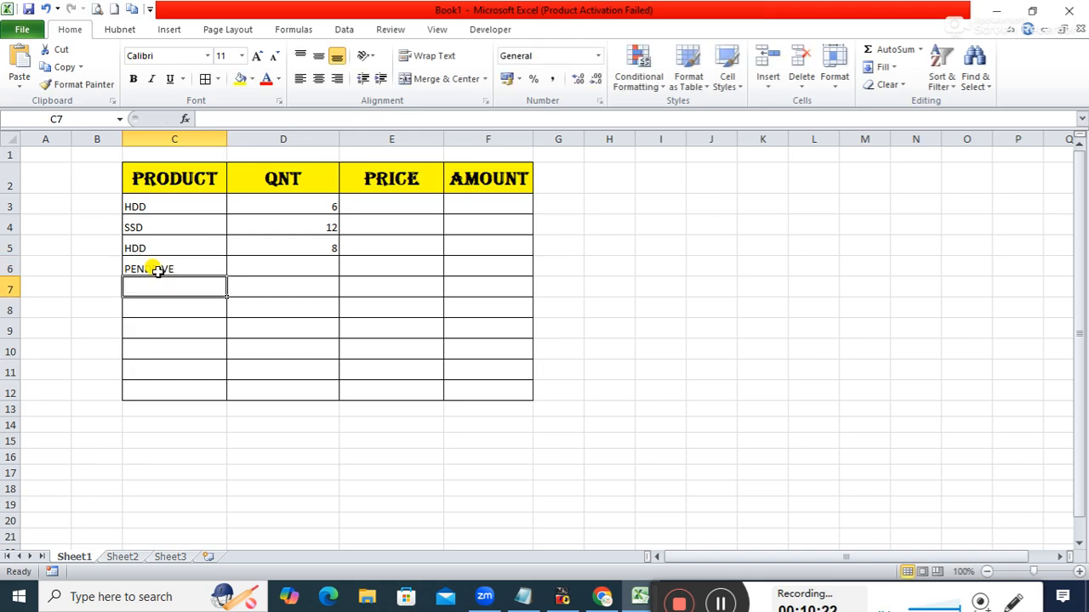
{"action": "type", "text": "SSD"}
{"action": "key", "text": "Return"}
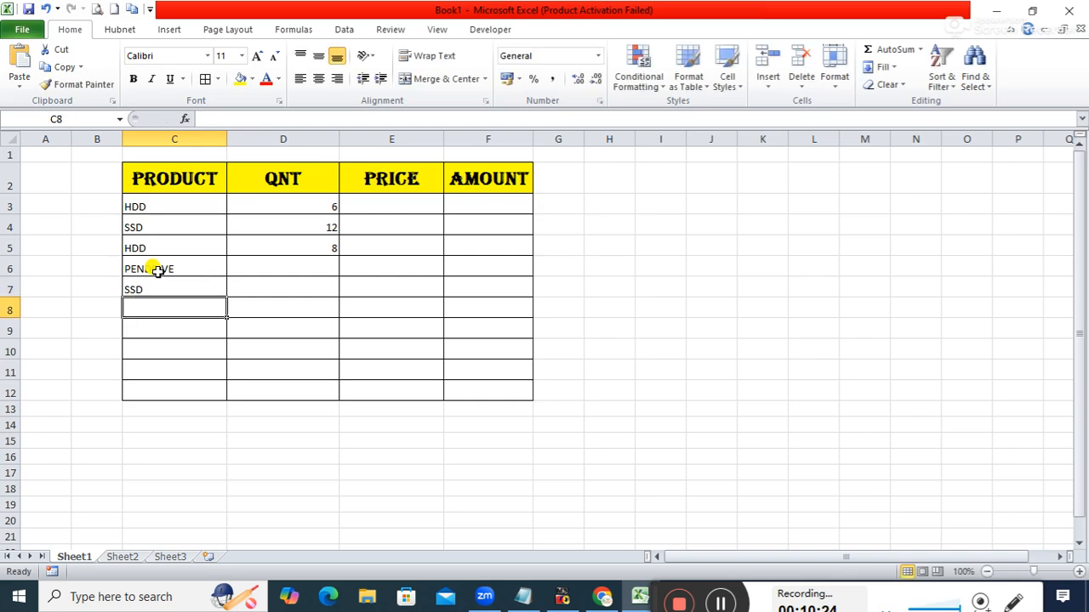
{"action": "type", "text": "RAM"}
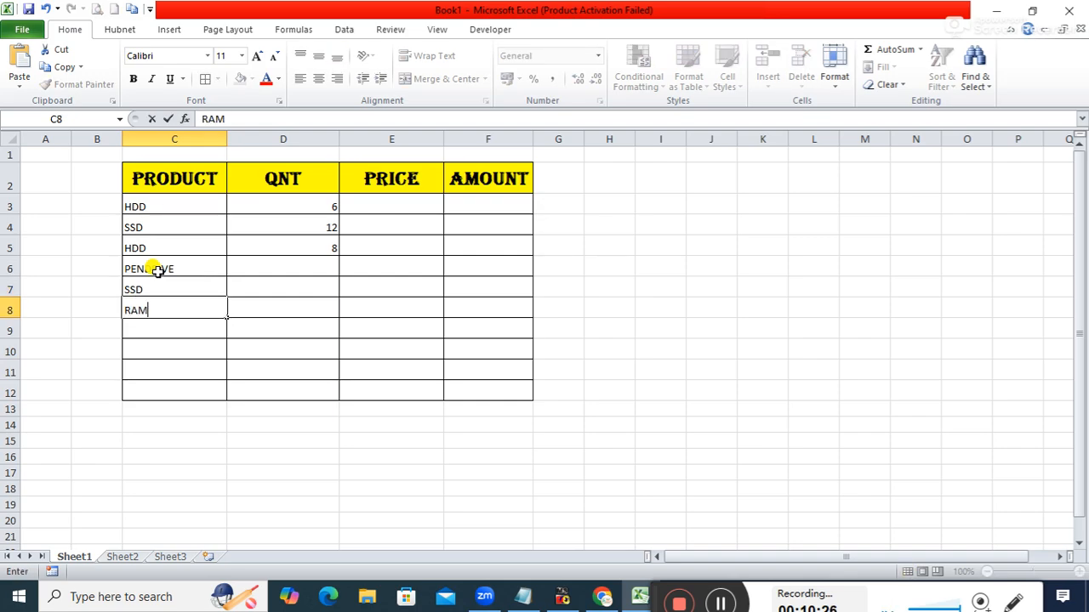
{"action": "key", "text": "Return"}
{"action": "type", "text": "RAM"}
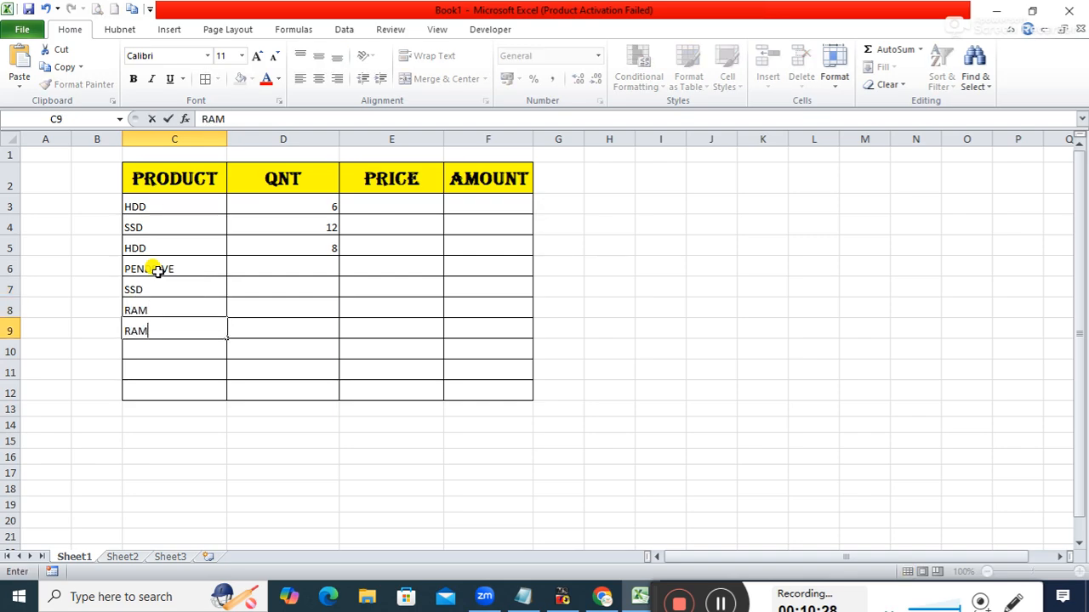
{"action": "key", "text": "Return"}
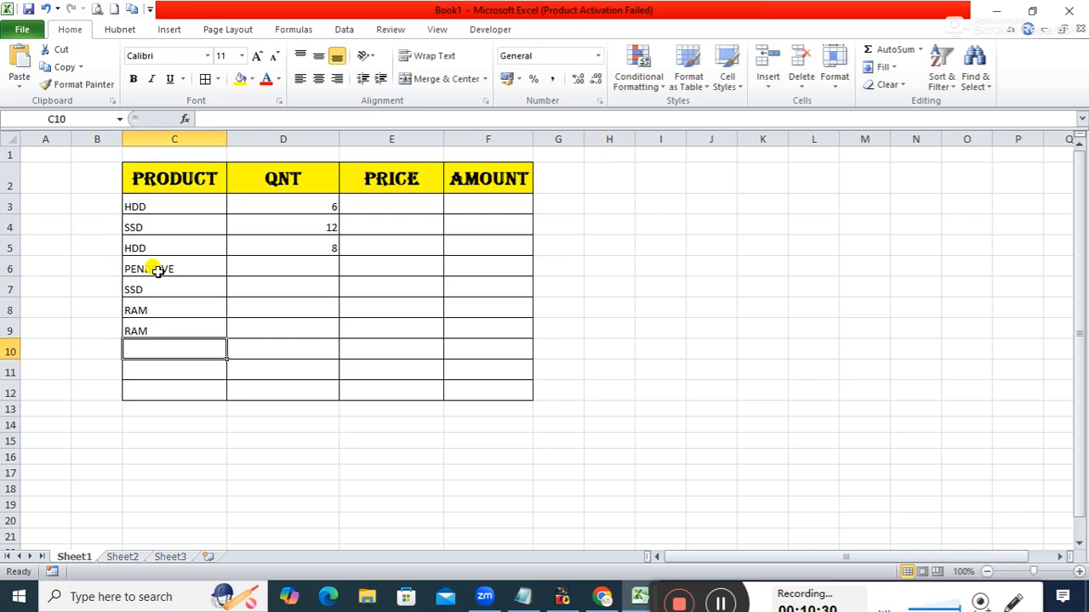
Enter the products SMPS, SSD and SMPS in cells C10 to C12.
{"action": "type", "text": "SMPS"}
{"action": "key", "text": "Return"}
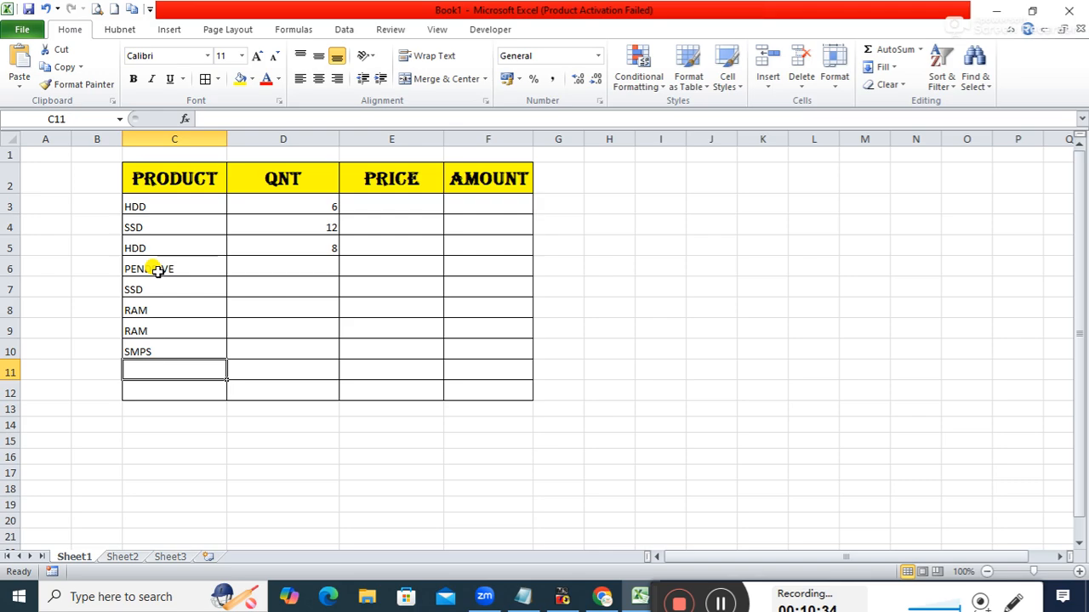
{"action": "type", "text": "SSD"}
{"action": "key", "text": "Return"}
{"action": "type", "text": "SMPS"}
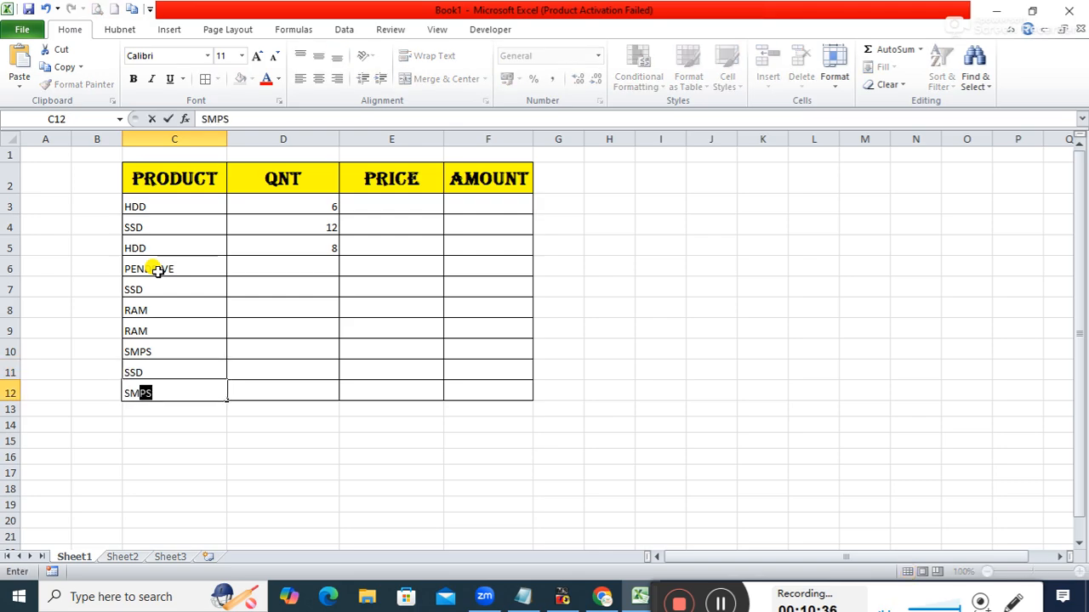
{"action": "key", "text": "Tab"}
Enter the quantities 12, 5, 7 and 9 in cells D6 to D9.
{"action": "left_click", "coordinate": [289, 269]}
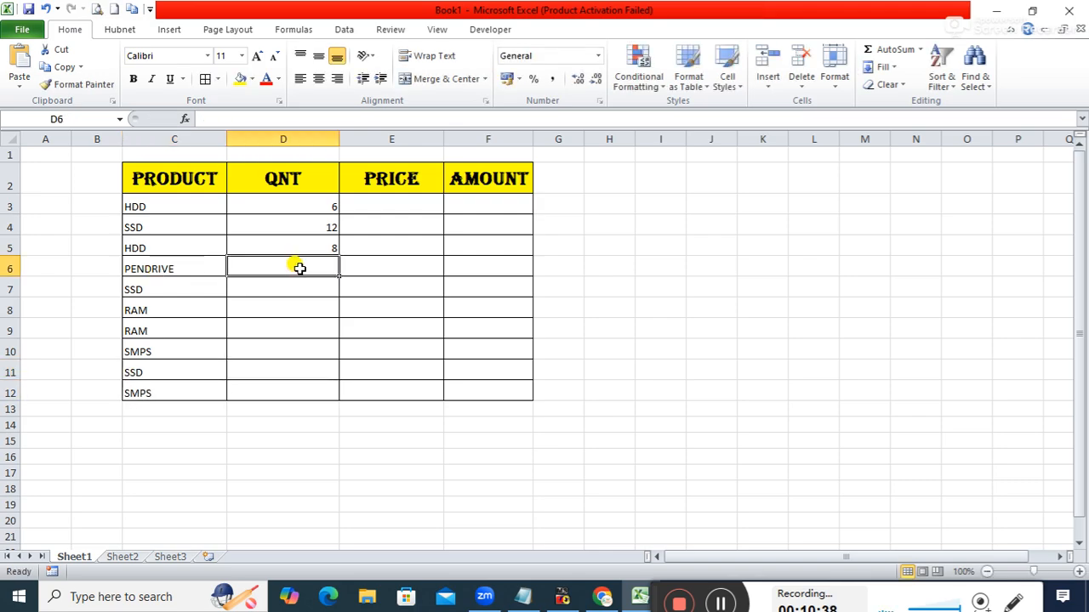
{"action": "type", "text": "12"}
{"action": "key", "text": "Return"}
{"action": "type", "text": "5"}
{"action": "key", "text": "Return"}
{"action": "type", "text": "7"}
{"action": "key", "text": "Return"}
{"action": "type", "text": "9"}
{"action": "key", "text": "Return"}
Enter the quantities 12, 20 and 12 in cells D10 to D12.
{"action": "type", "text": "12"}
{"action": "key", "text": "Return"}
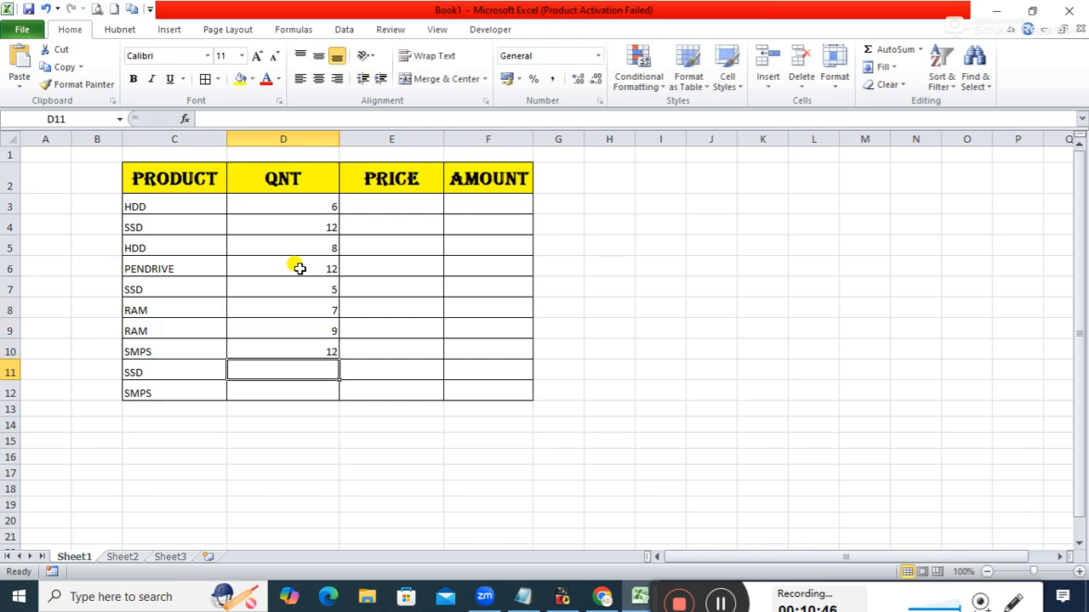
{"action": "type", "text": "20"}
{"action": "key", "text": "Return"}
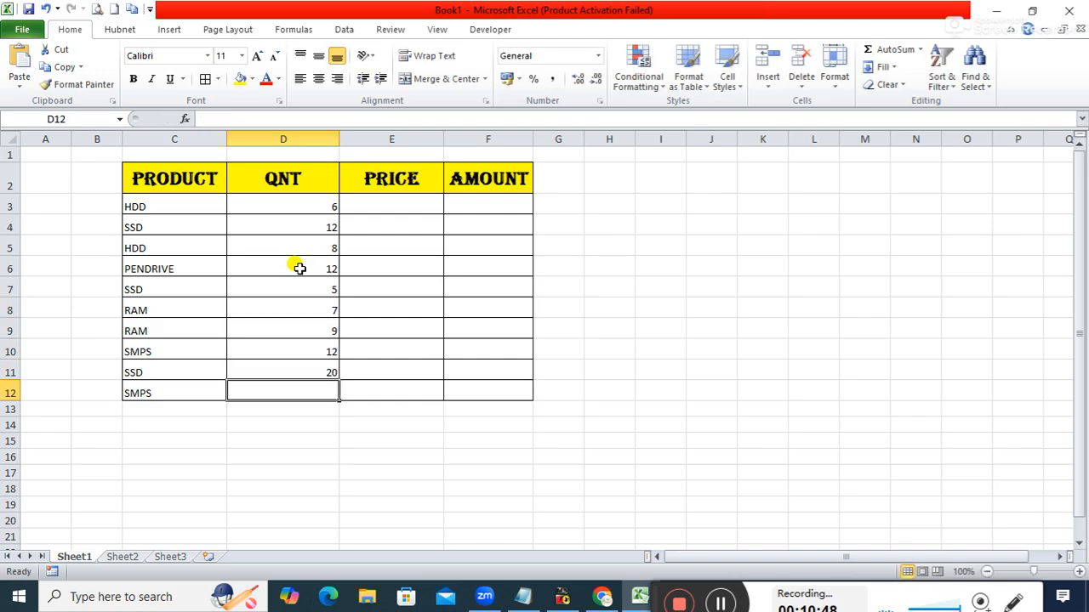
{"action": "type", "text": "12"}
{"action": "key", "text": "Return"}
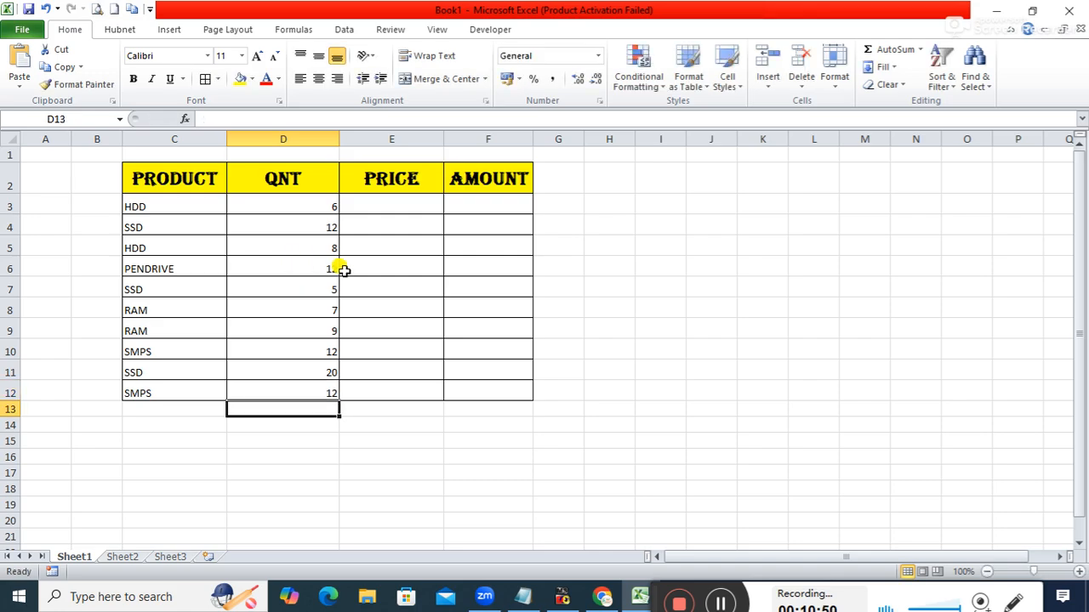
Enter the prices 1500, 2000, 1700 and 600 in cells E3 to E6.
{"action": "left_click", "coordinate": [384, 200]}
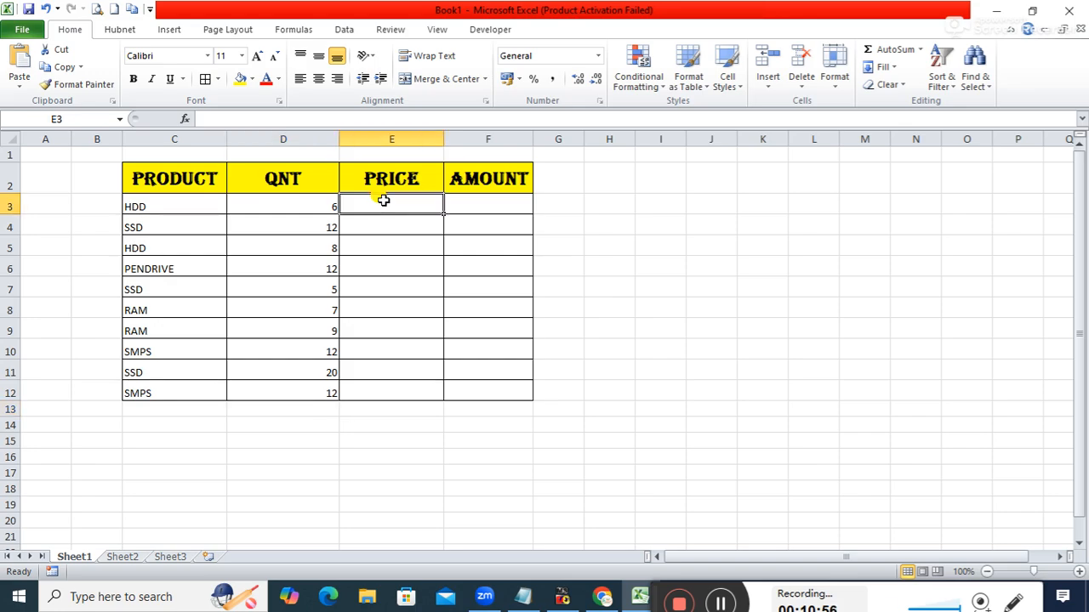
{"action": "type", "text": "1"}
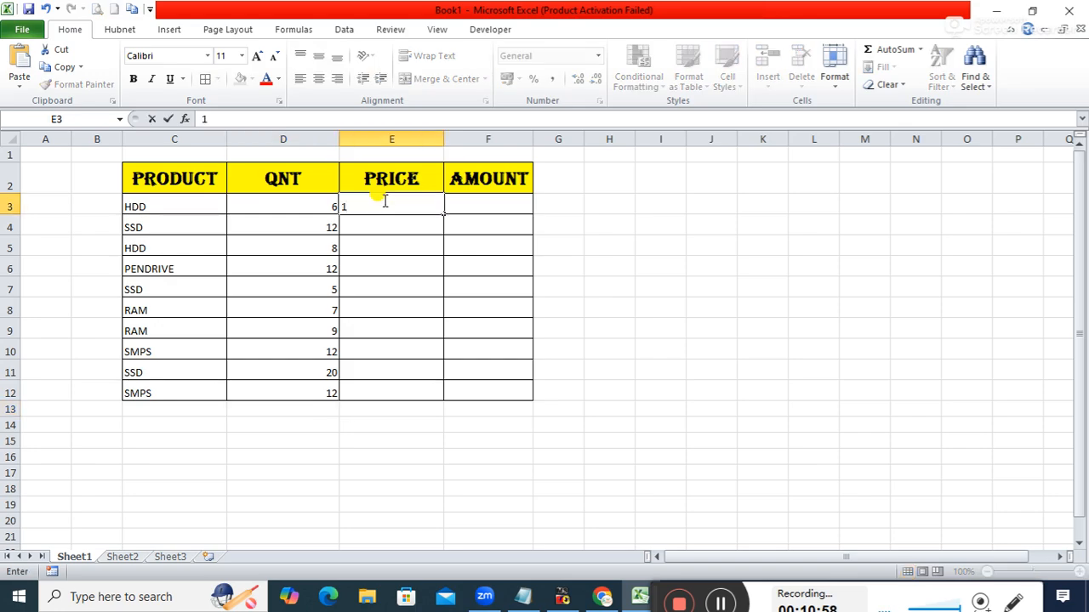
{"action": "type", "text": "500"}
{"action": "key", "text": "Return"}
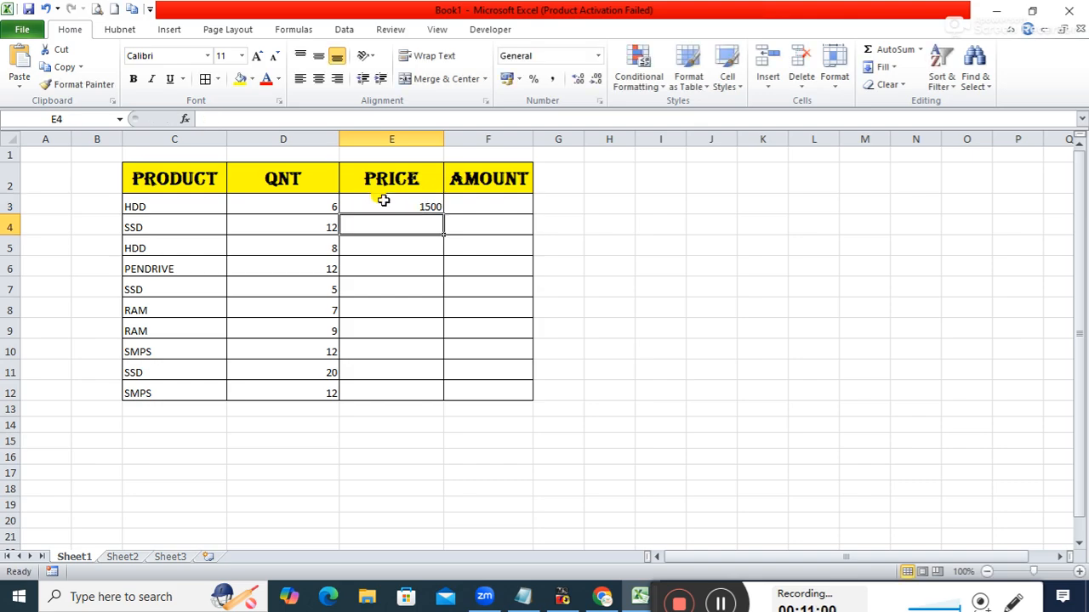
{"action": "type", "text": "2000"}
{"action": "key", "text": "Return"}
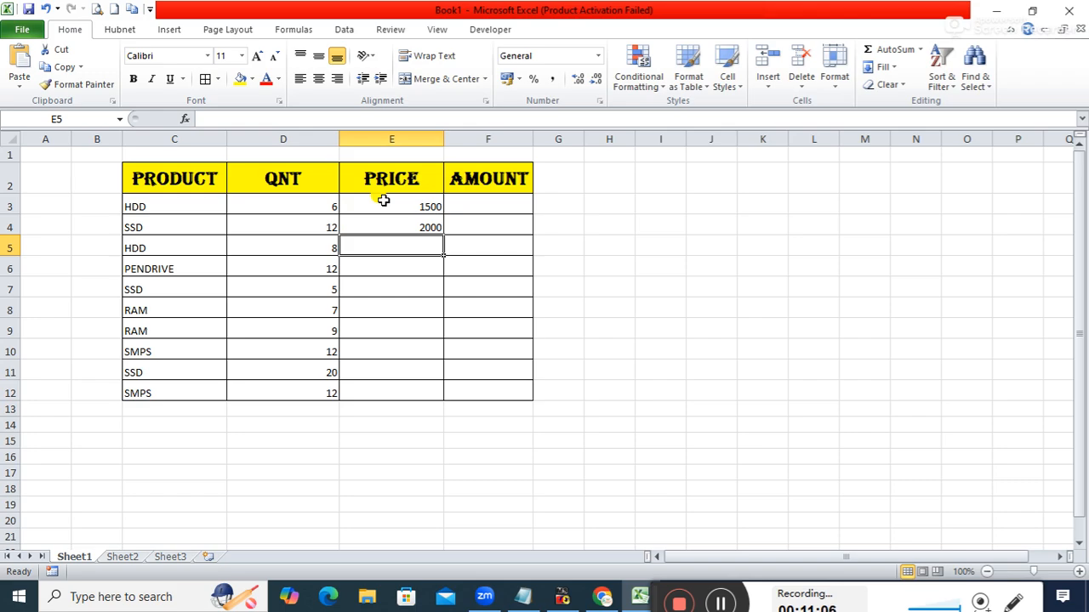
{"action": "type", "text": "1700"}
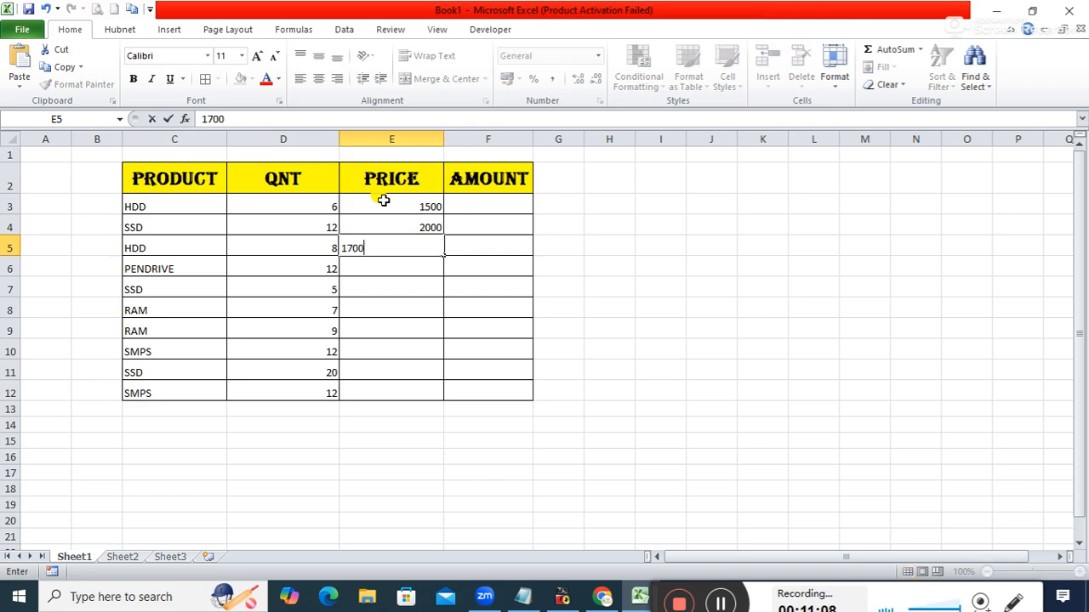
{"action": "key", "text": "Return"}
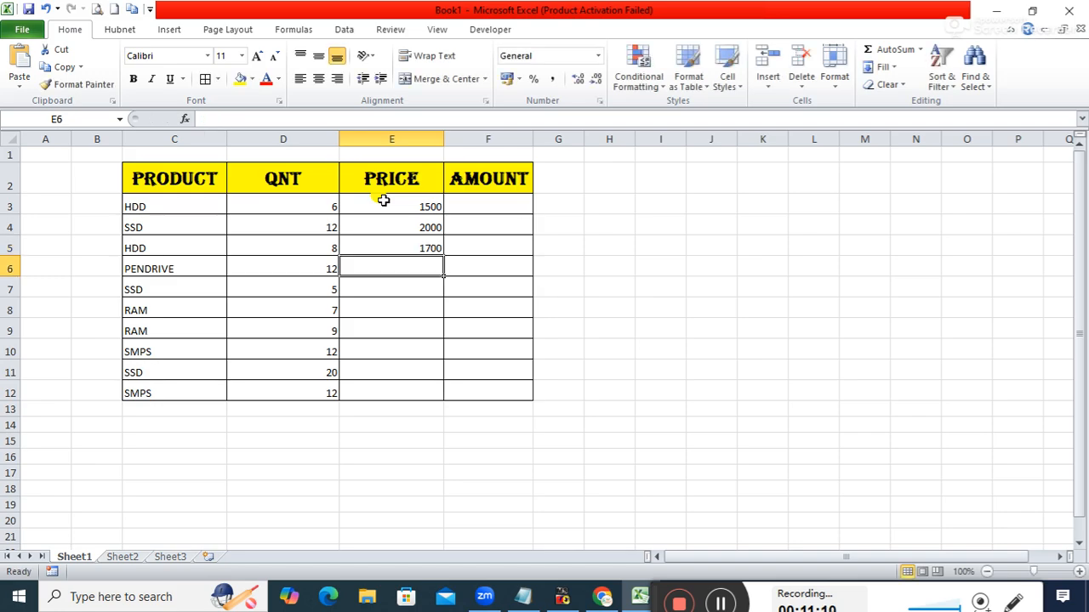
{"action": "type", "text": "600"}
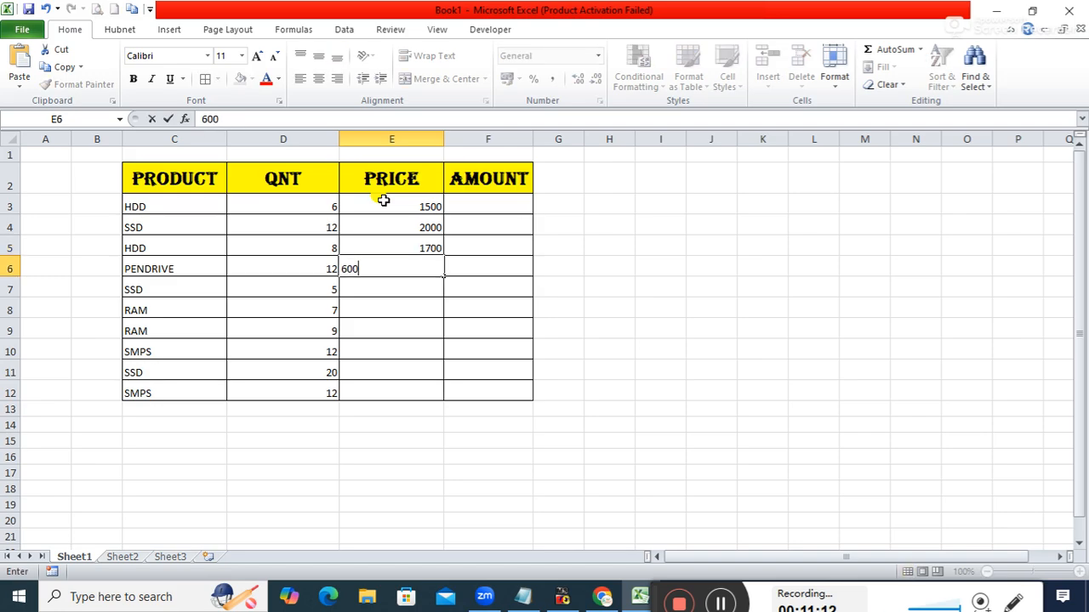
{"action": "key", "text": "Return"}
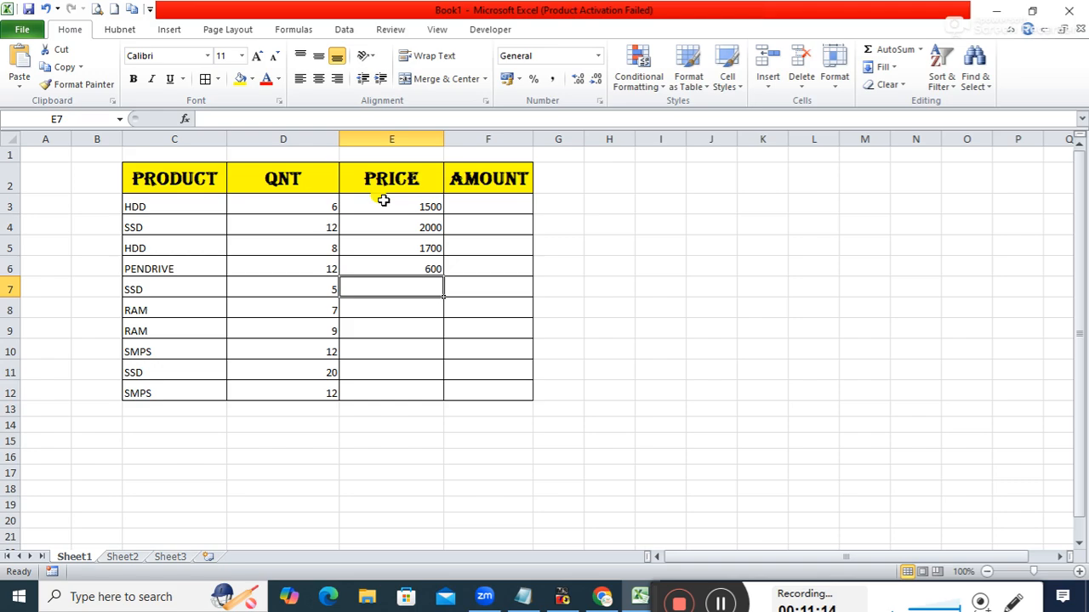
Enter the prices 2500 and 1200 in cells E7 and E8.
{"action": "type", "text": "2500"}
{"action": "key", "text": "Return"}
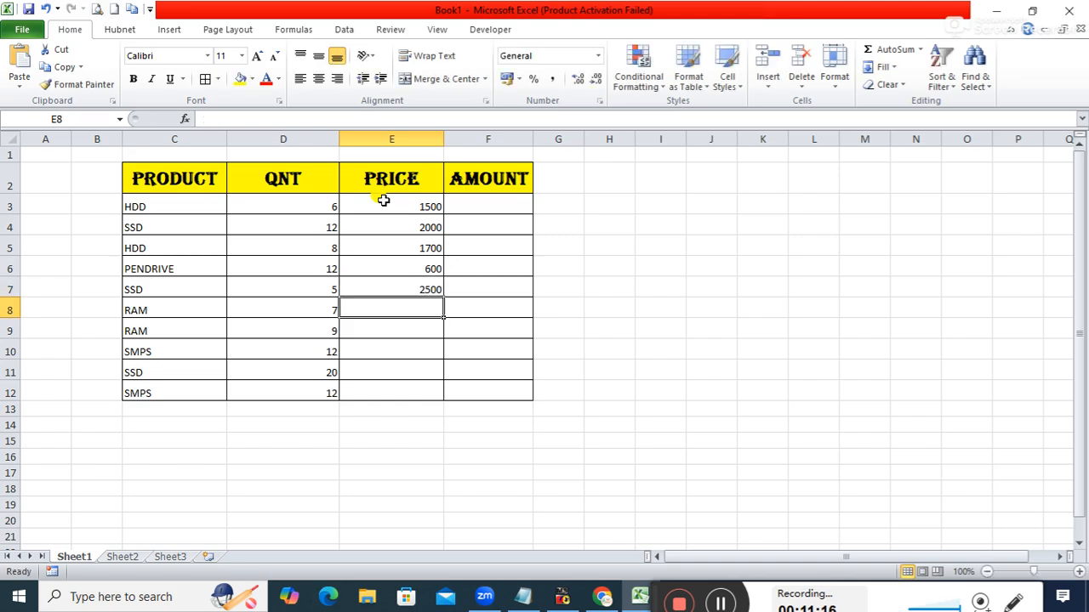
{"action": "type", "text": "12"}
{"action": "key", "text": "Return"}
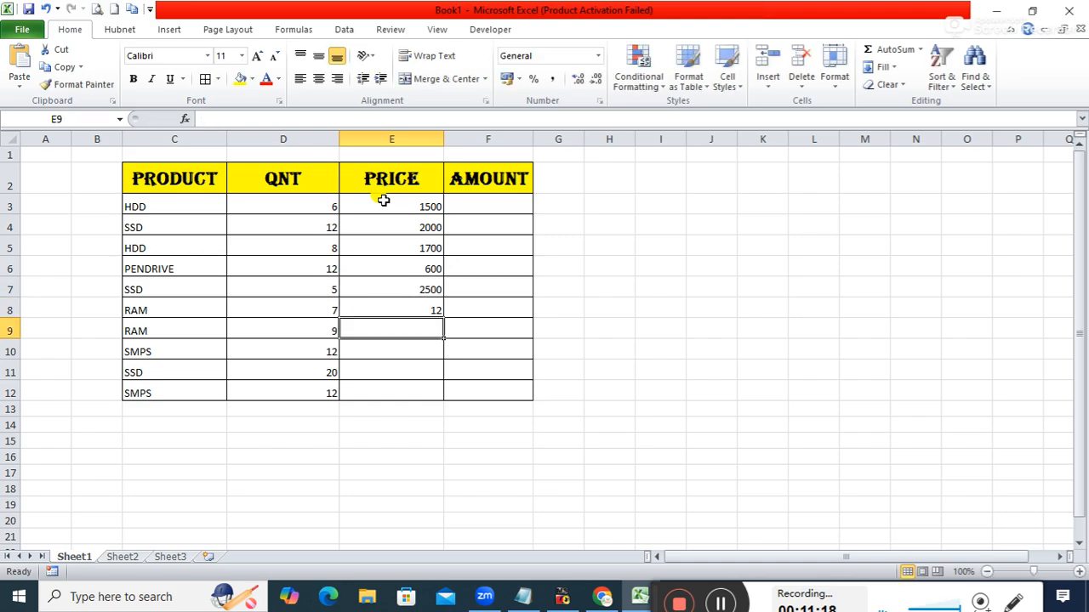
{"action": "key", "text": "Left"}
{"action": "key", "text": "Up"}
{"action": "key", "text": "Right"}
{"action": "key", "text": "Right"}
{"action": "key", "text": "Left"}
{"action": "type", "text": "1200"}
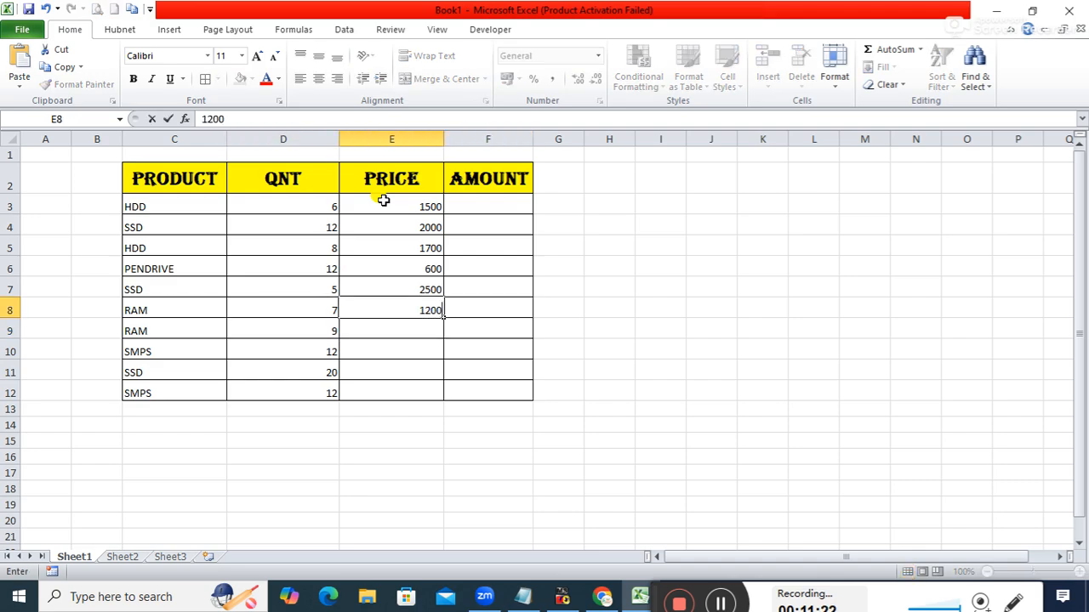
{"action": "key", "text": "Return"}
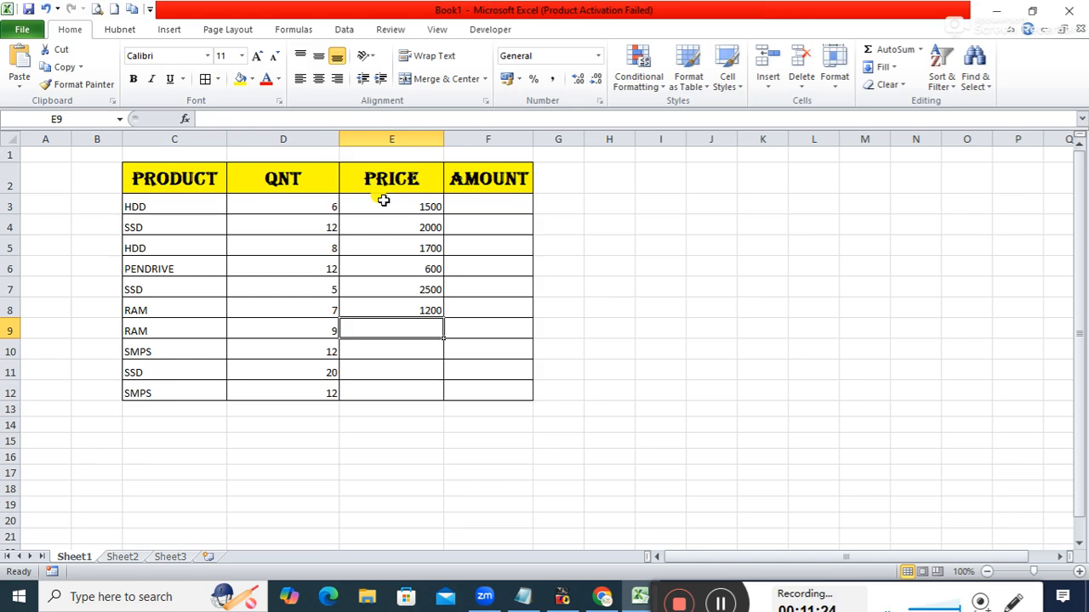
Enter the prices 1300, 1000, 3000 and 1200 in cells E9 to E12.
{"action": "type", "text": "1300"}
{"action": "key", "text": "Return"}
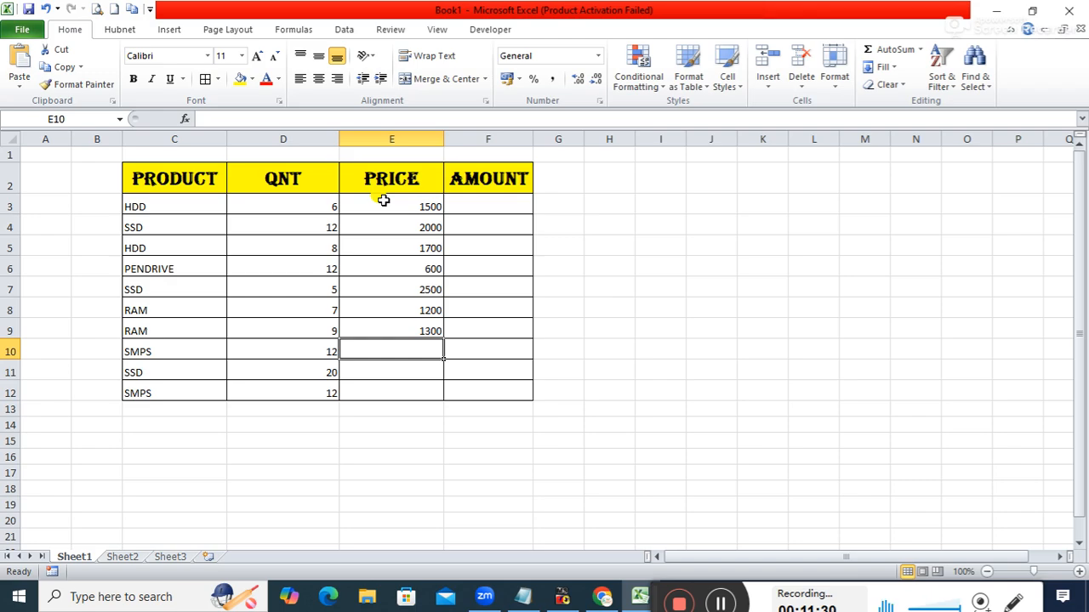
{"action": "type", "text": "1000"}
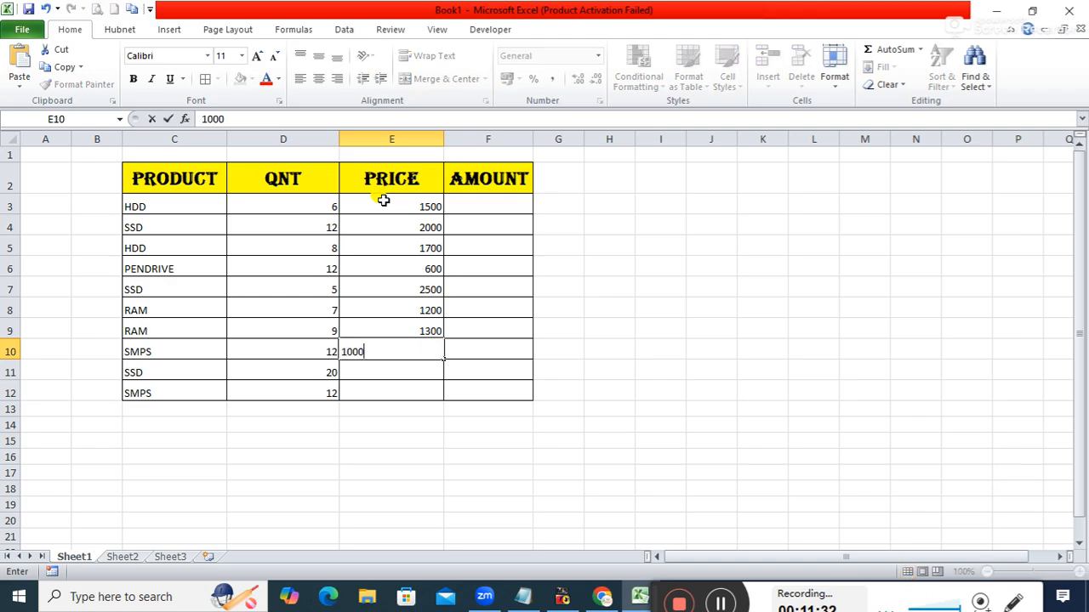
{"action": "key", "text": "Return"}
{"action": "type", "text": "30000"}
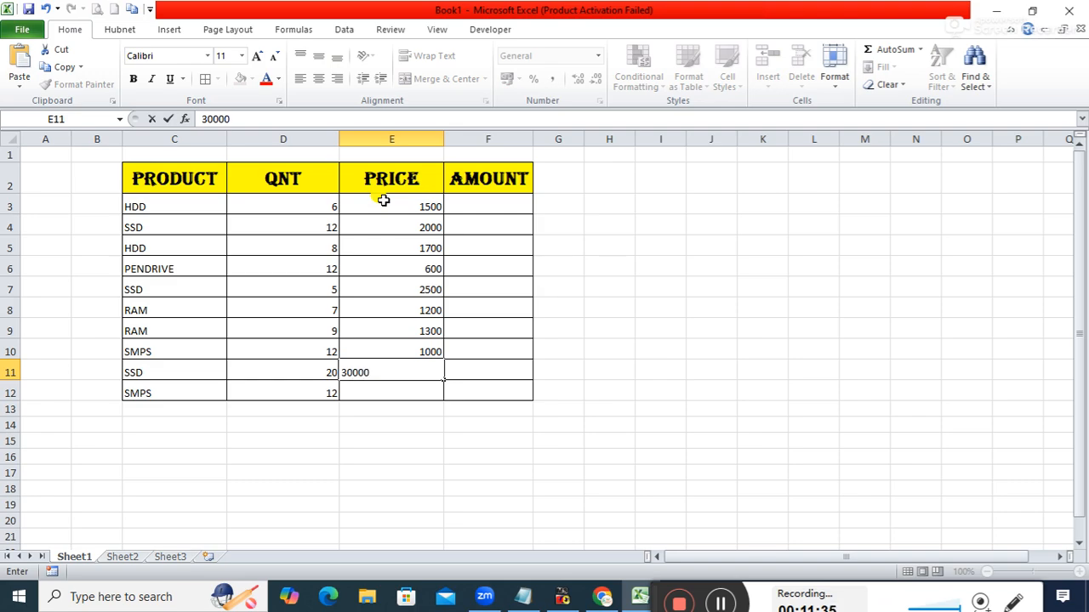
{"action": "key", "text": "BackSpace"}
{"action": "key", "text": "Return"}
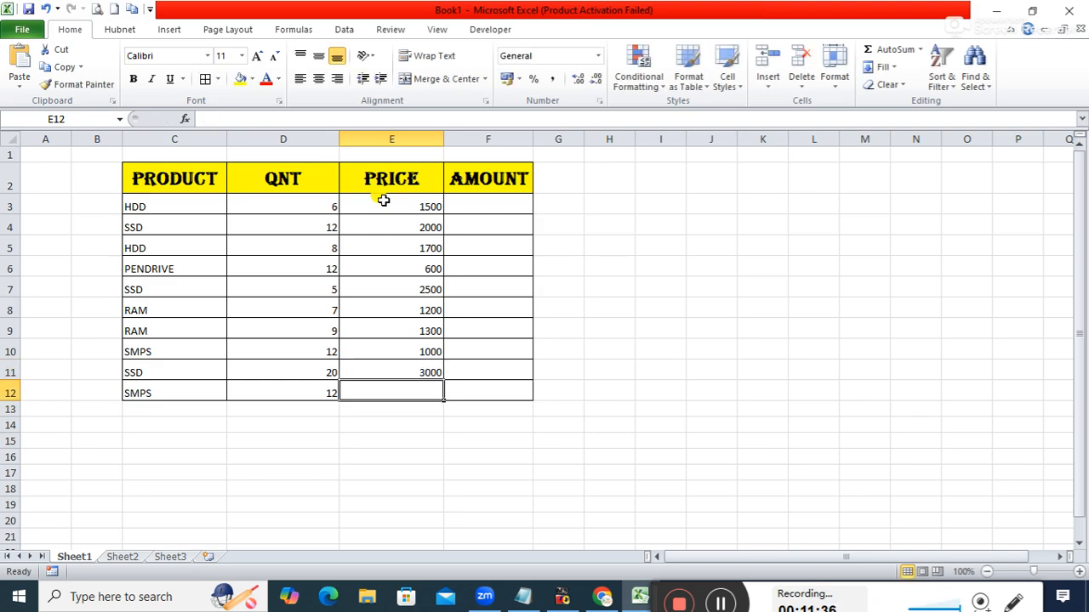
{"action": "type", "text": "1200"}
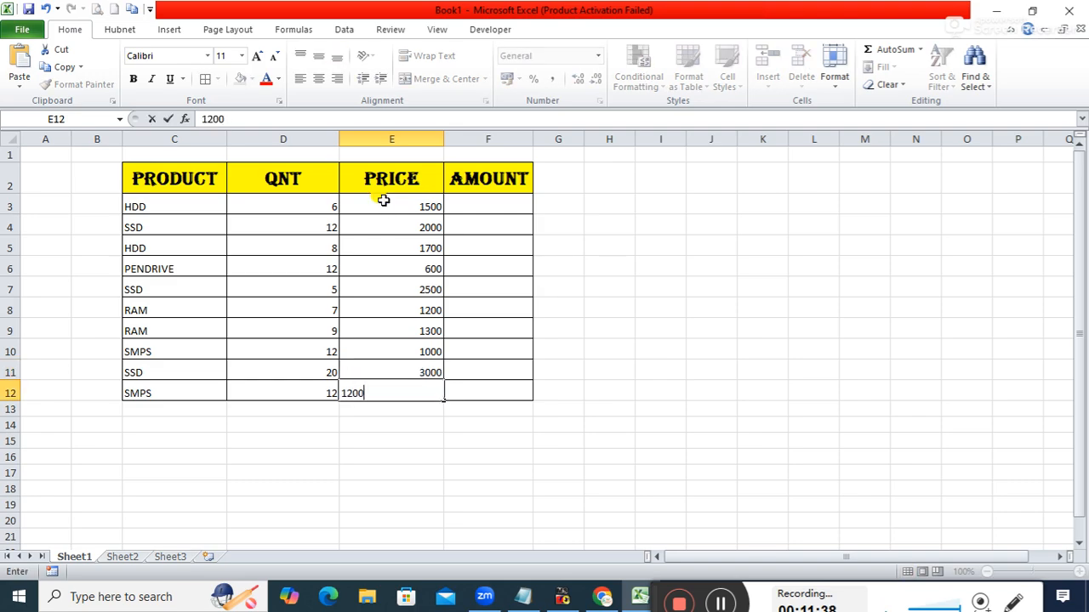
{"action": "key", "text": "Return"}
Calculate the first product's amount in cell F3 with the formula =D3*E3.
{"action": "left_click", "coordinate": [478, 202]}
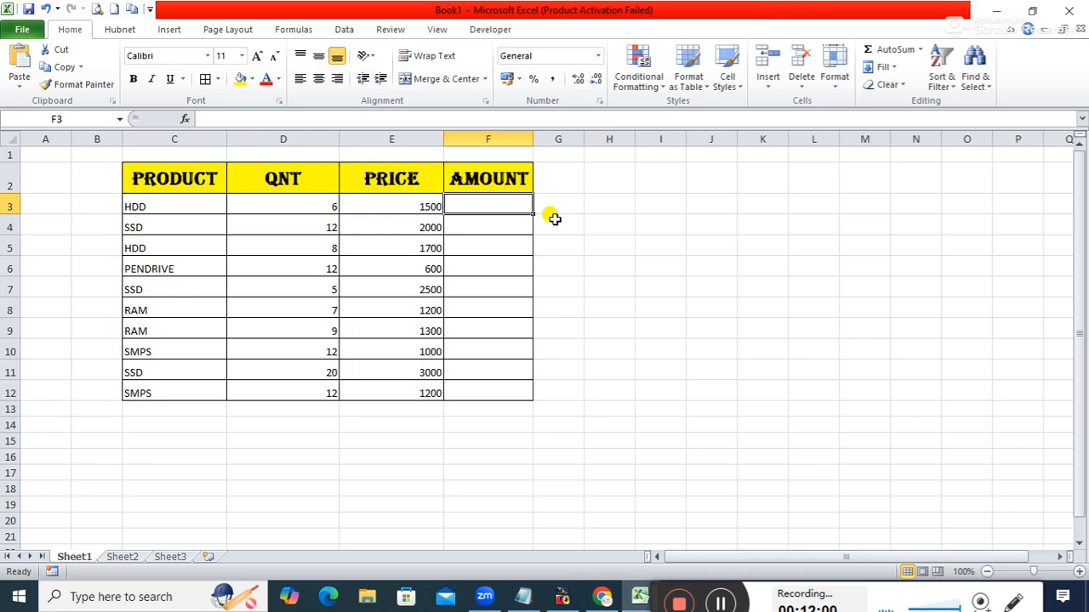
{"action": "type", "text": "="}
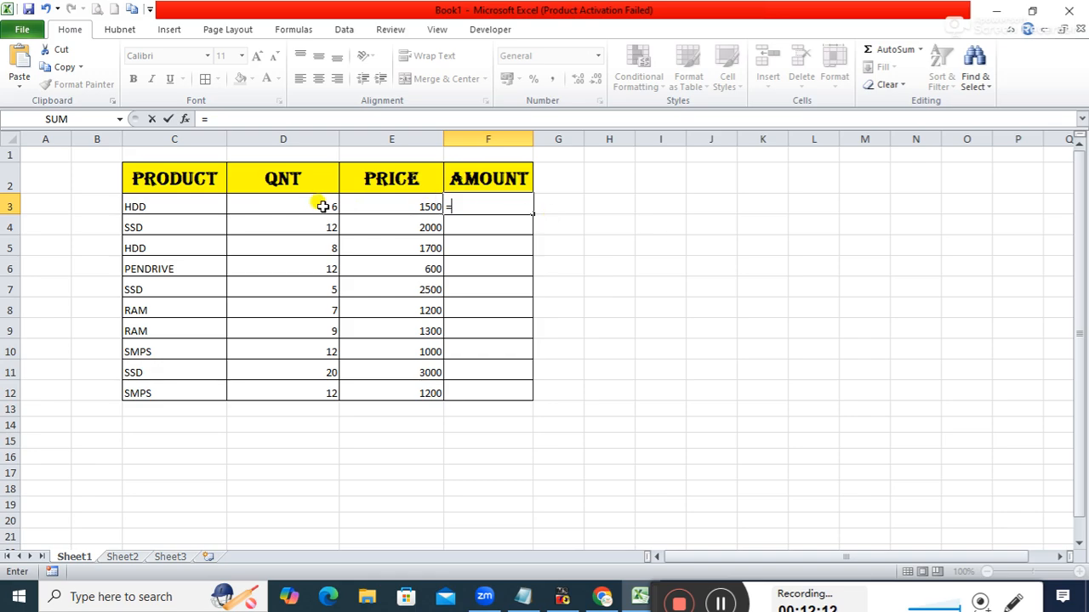
{"action": "type", "text": "D3"}
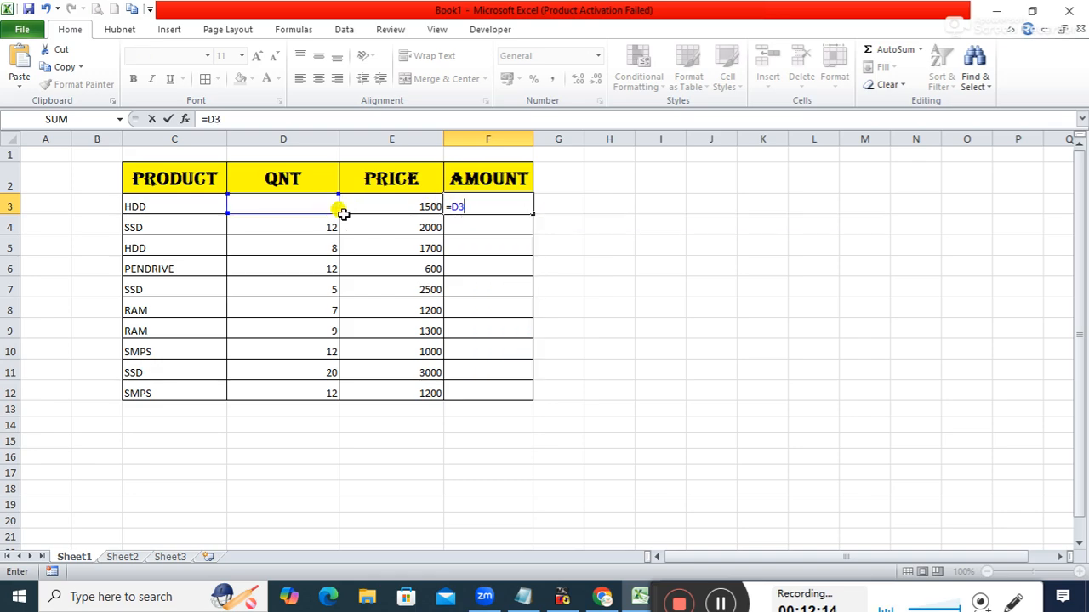
{"action": "type", "text": "*"}
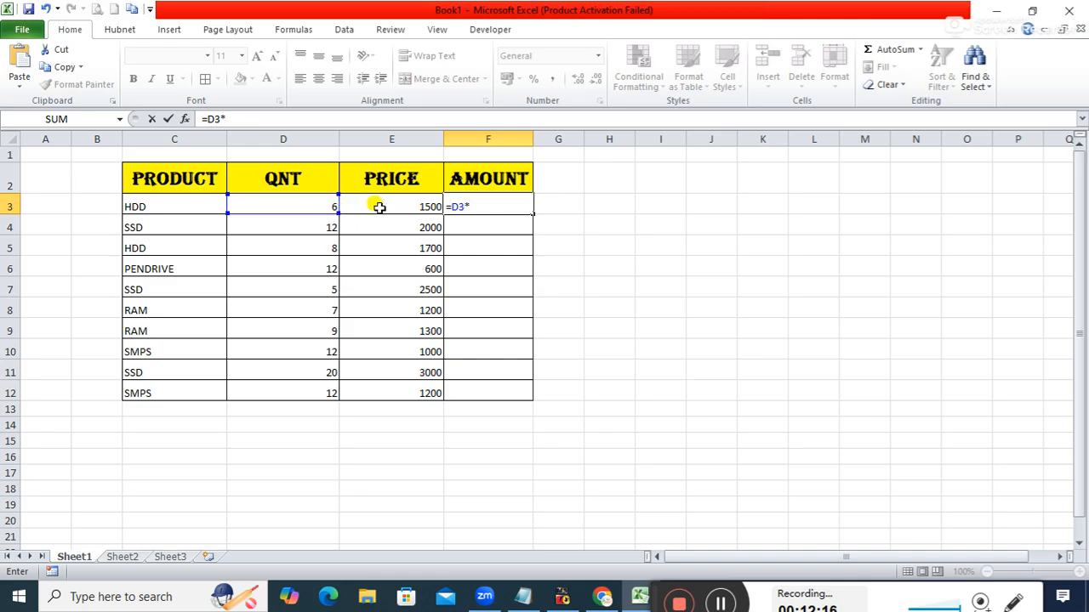
{"action": "type", "text": "E3"}
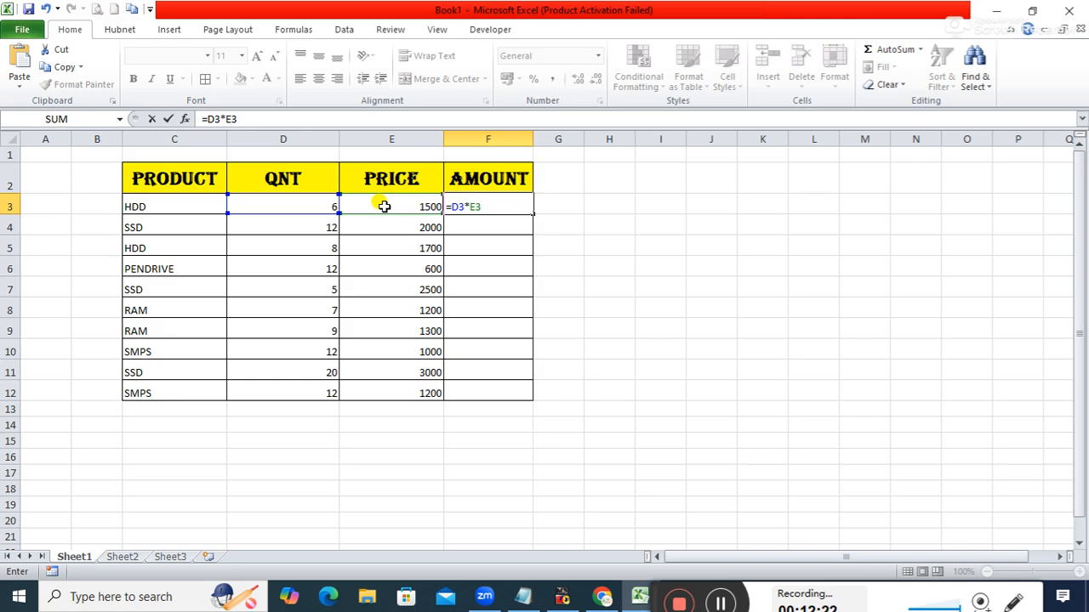
{"action": "key", "text": "Return"}
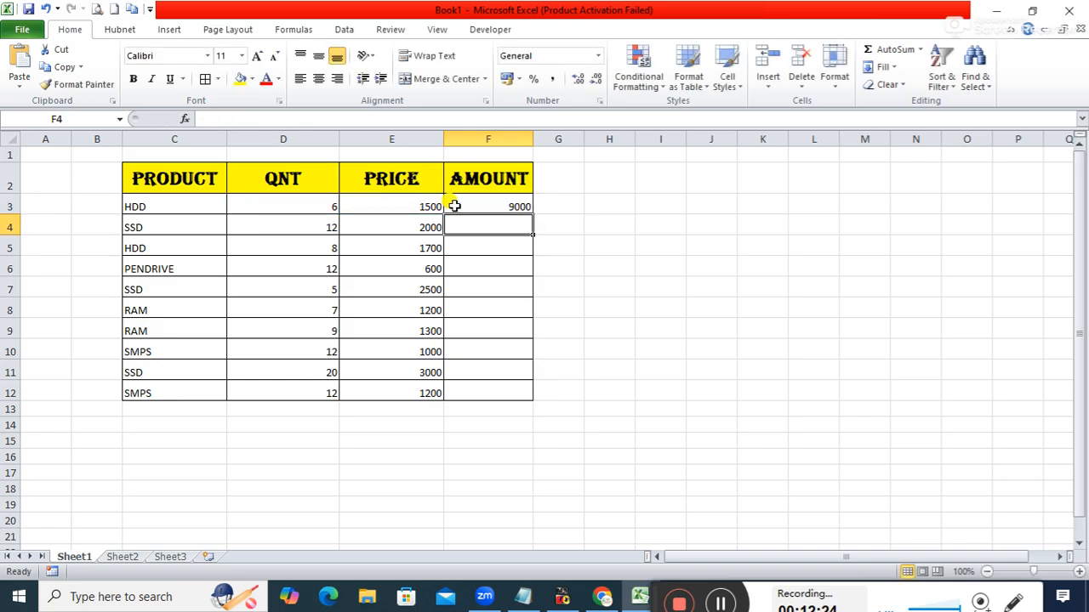
Fill the amount formula from F3 down to F12 for all remaining products.
{"action": "left_click", "coordinate": [495, 202]}
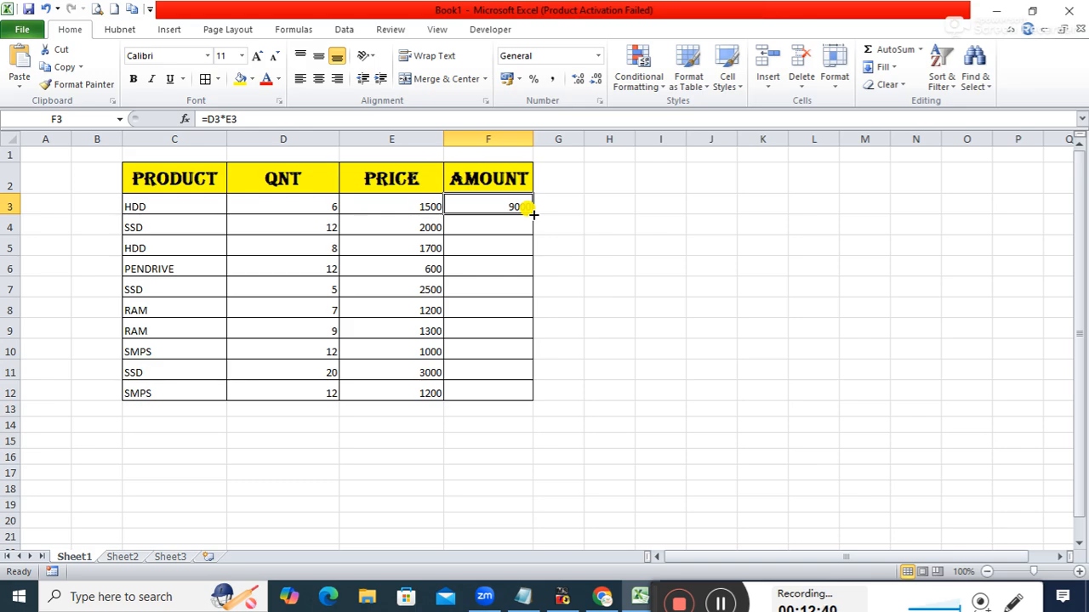
{"action": "double_click", "coordinate": [533, 214]}
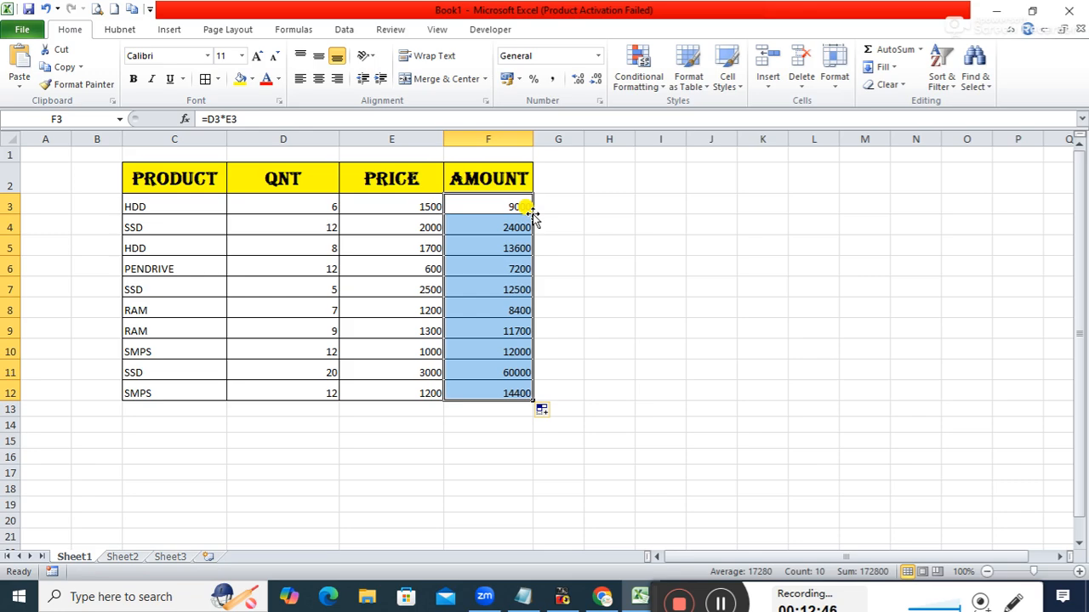
{"action": "left_click", "coordinate": [565, 218]}
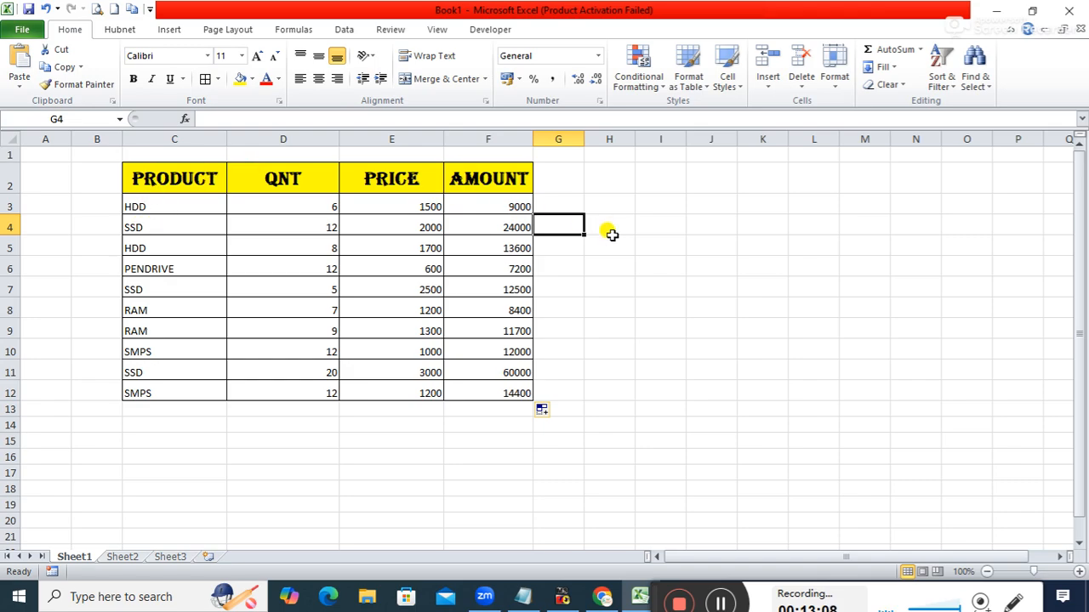
Copy the table's header cells C2 to F2 and paste them starting at cell I2.
{"action": "left_click_drag", "start_coordinate": [214, 184], "coordinate": [481, 176]}
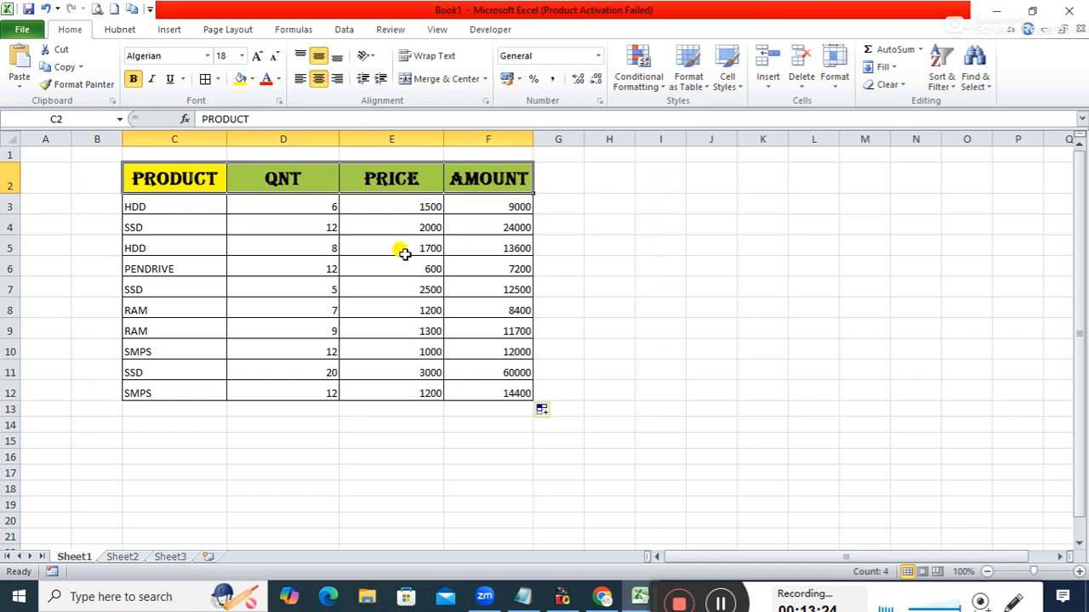
{"action": "key", "text": "ctrl+c"}
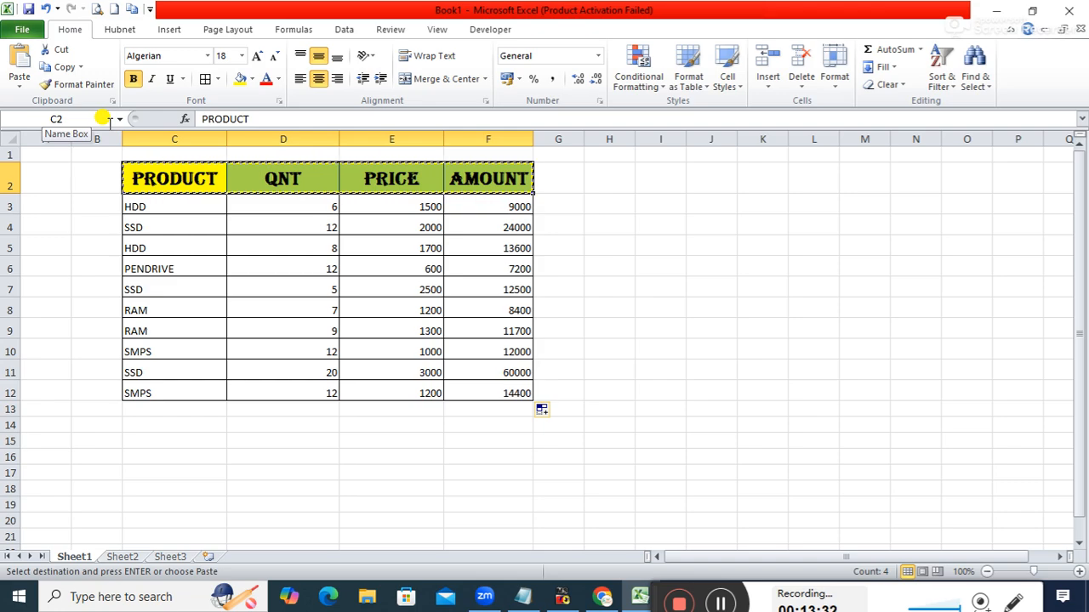
{"action": "left_click", "coordinate": [653, 183]}
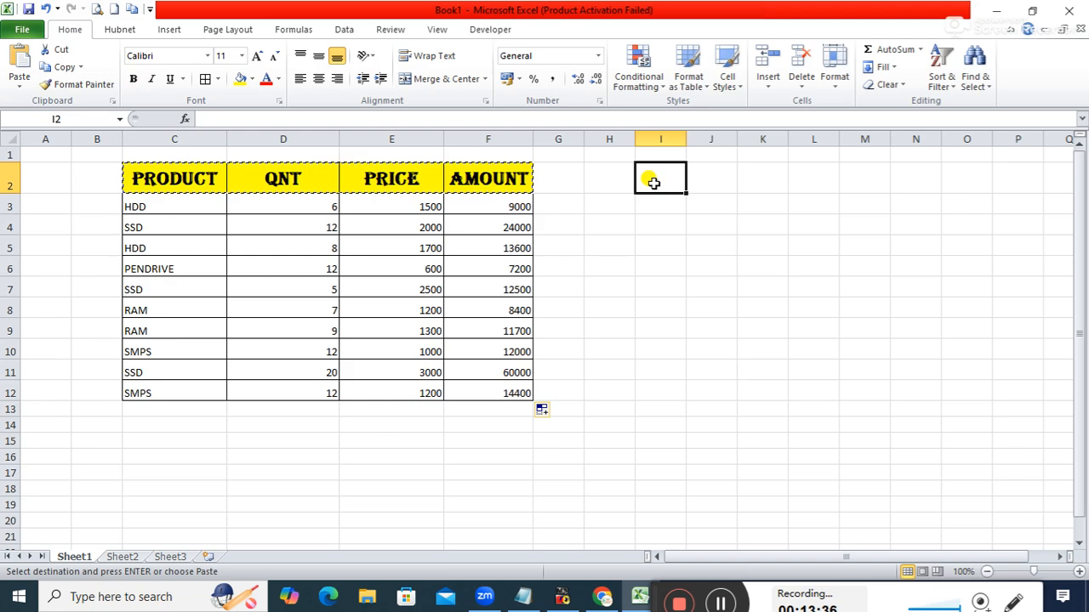
{"action": "key", "text": "ctrl+v"}
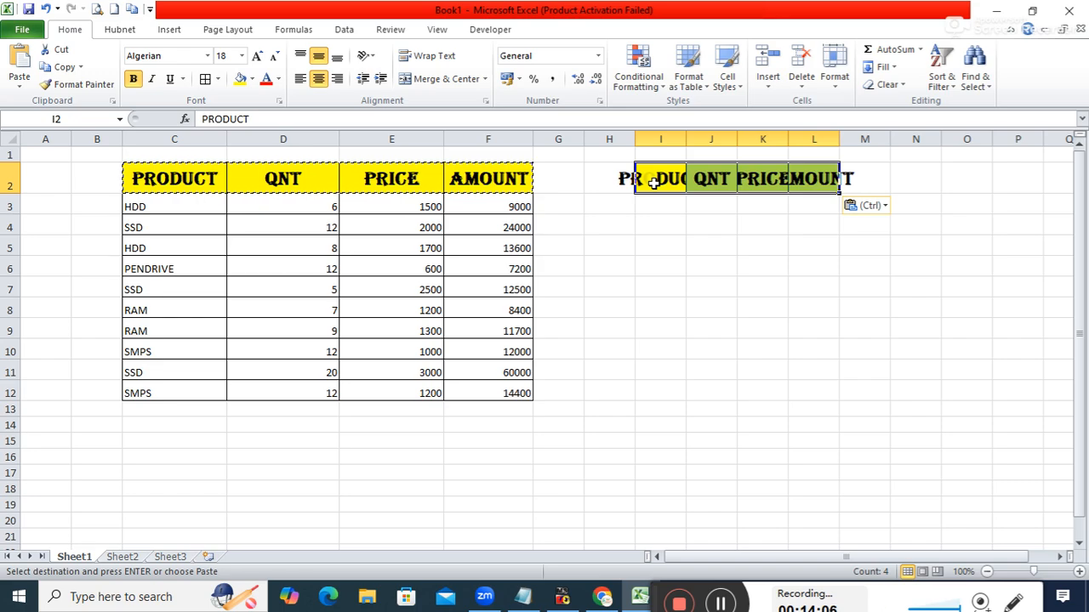
Transpose the pasted headers into a vertical list and AutoFit the width of column I.
{"action": "left_click", "coordinate": [885, 209]}
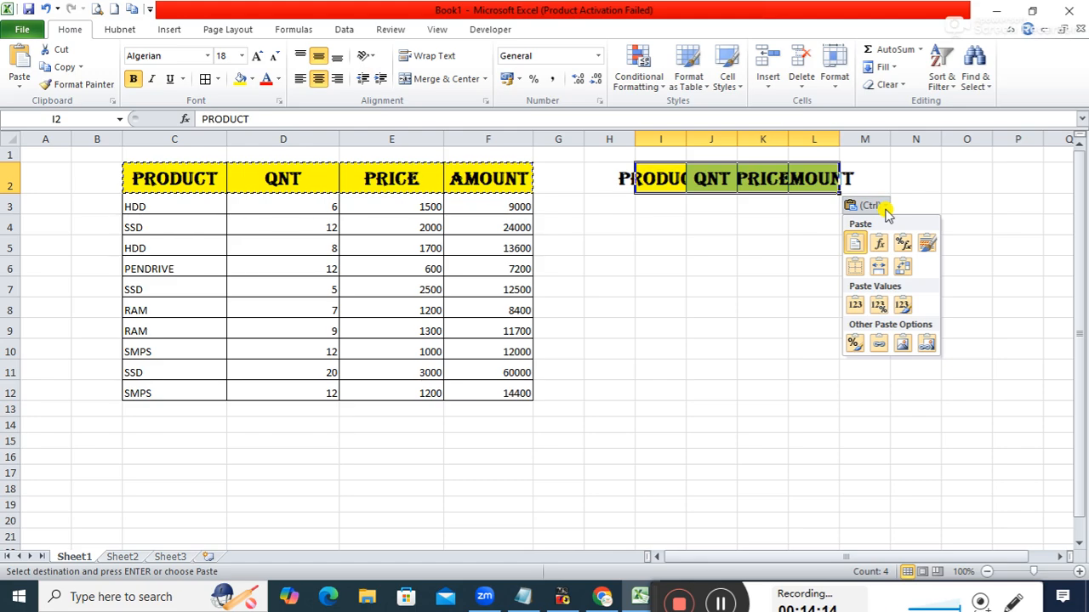
{"action": "left_click", "coordinate": [904, 269]}
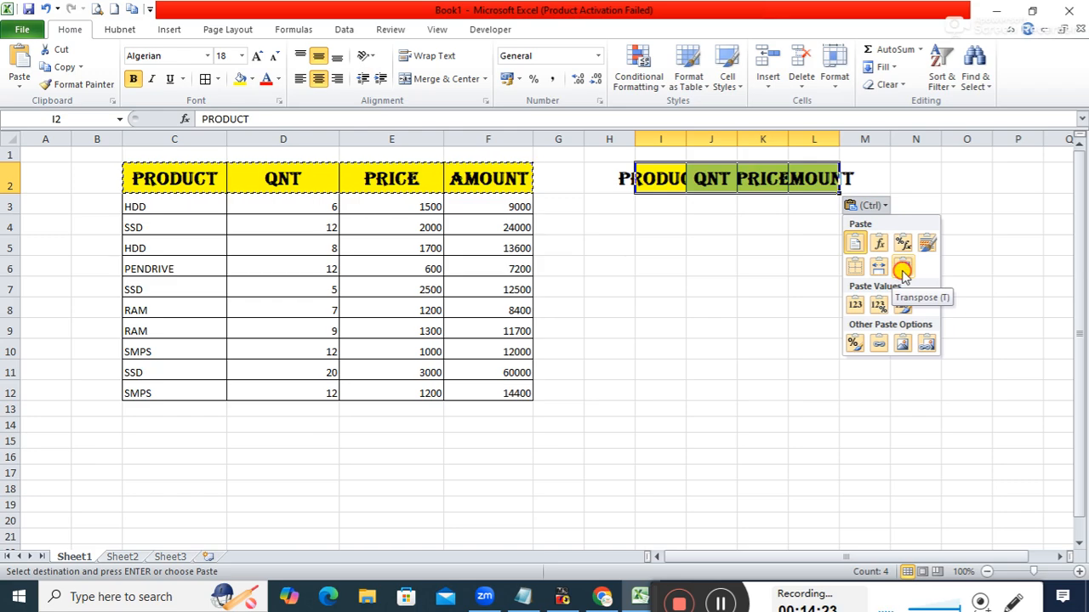
{"action": "double_click", "coordinate": [685, 138]}
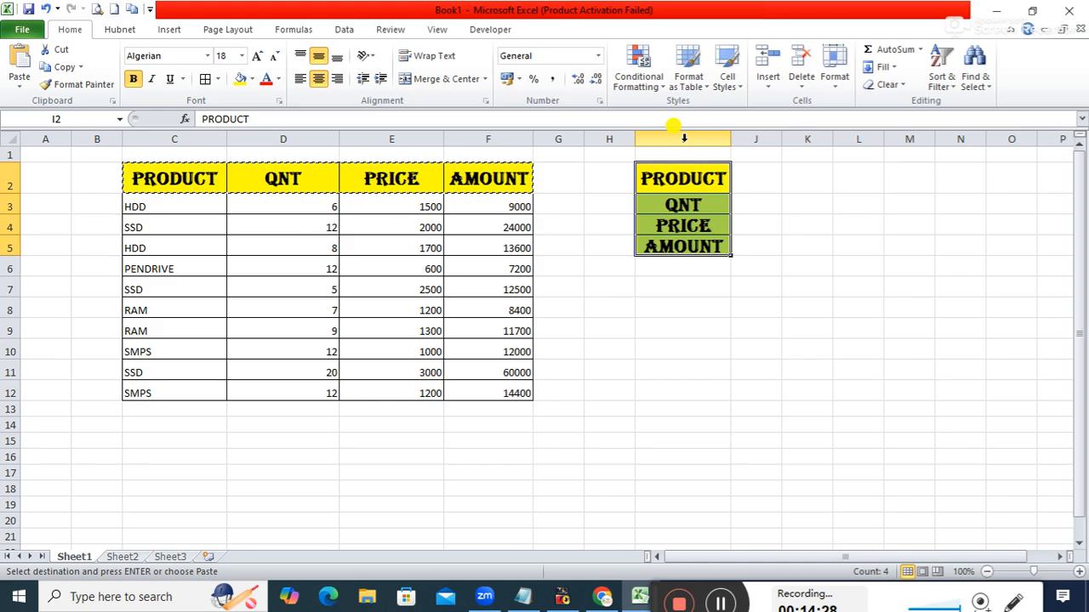
Undo the column I width change and the transposed header paste.
{"action": "key", "text": "ctrl+z"}
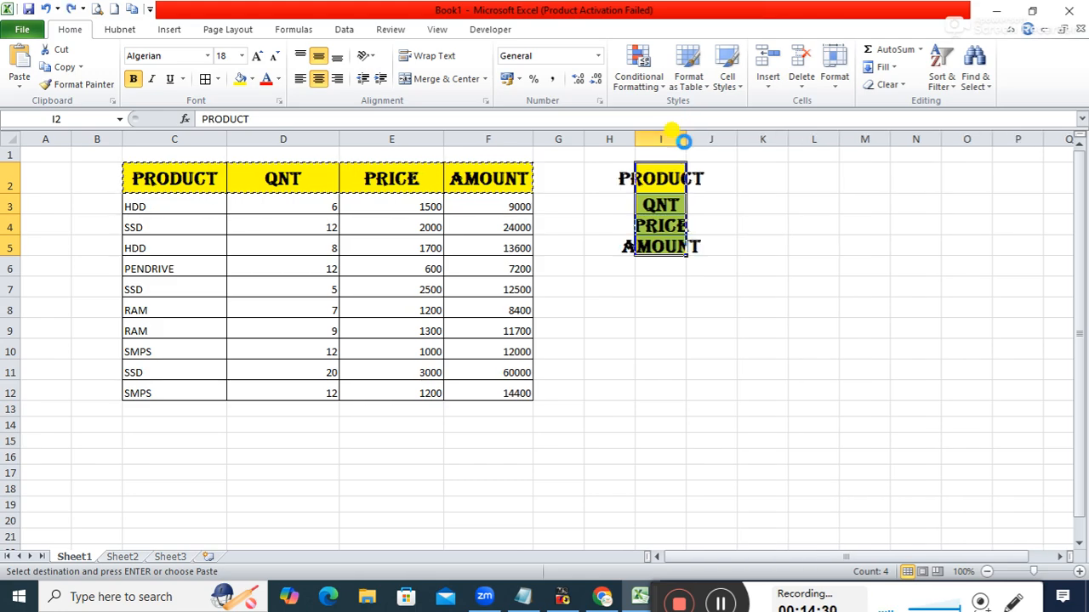
{"action": "key", "text": "ctrl+z"}
{"action": "left_click", "coordinate": [706, 242]}
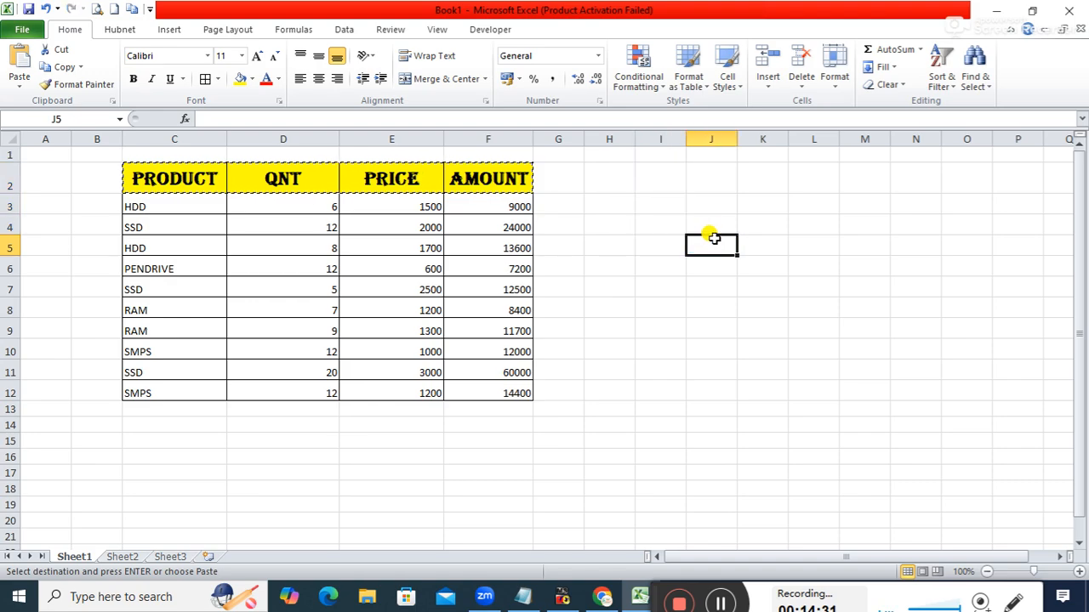
Paste the copied header cells transposed starting at cell I2 and AutoFit the width of column I.
{"action": "left_click", "coordinate": [662, 186]}
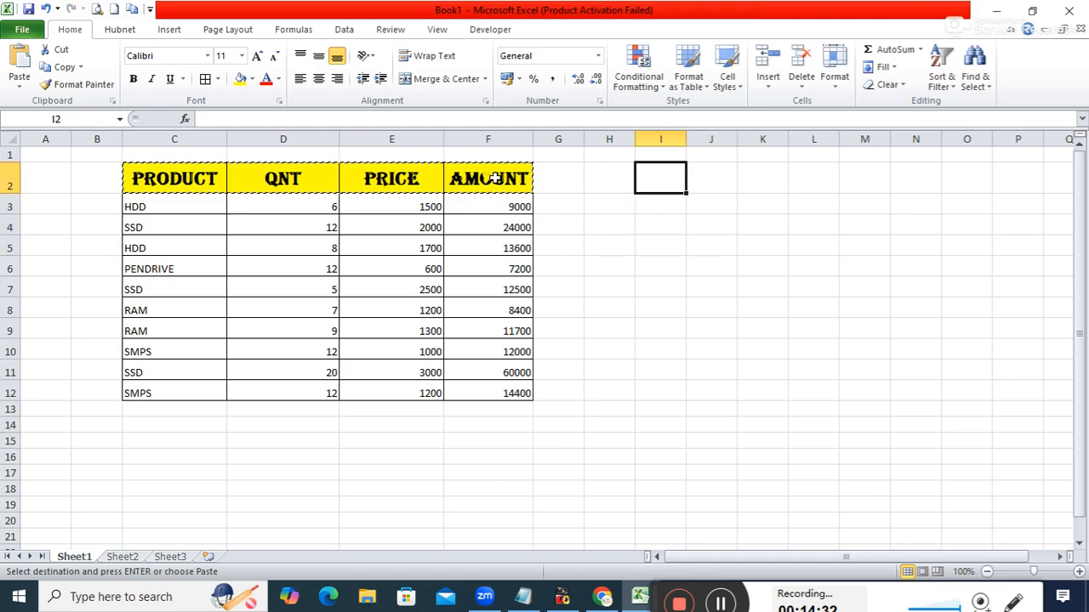
{"action": "left_click", "coordinate": [21, 92]}
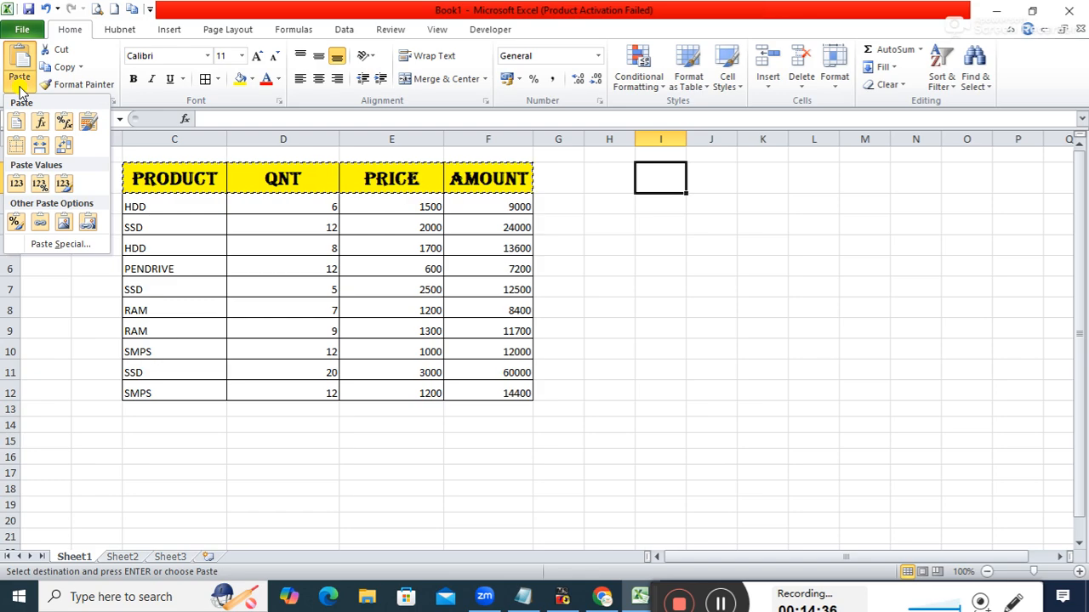
{"action": "left_click", "coordinate": [63, 151]}
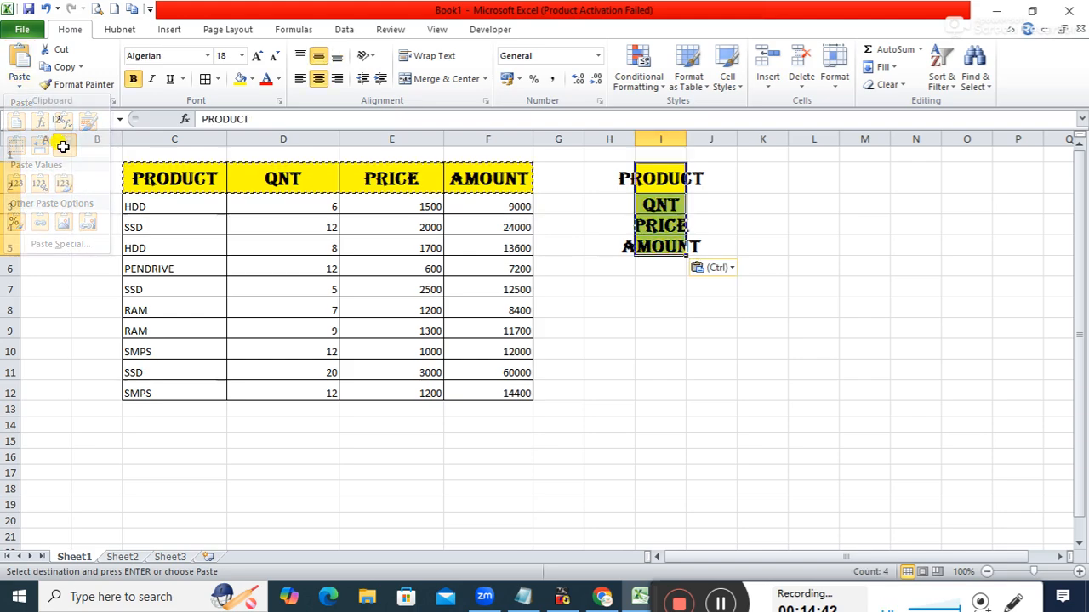
{"action": "double_click", "coordinate": [685, 140]}
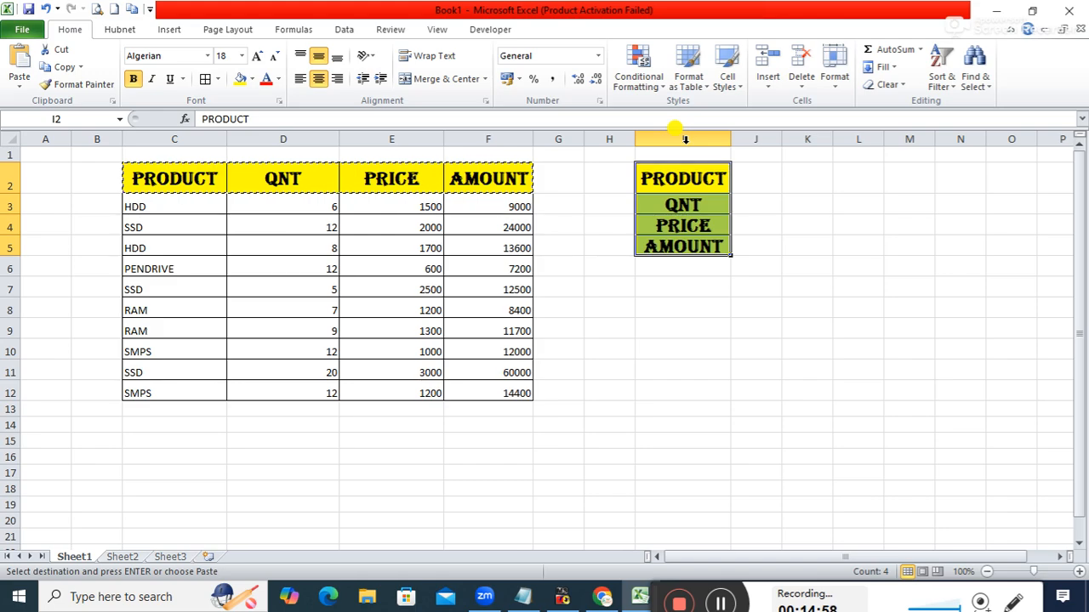
{"action": "left_click", "coordinate": [752, 286]}
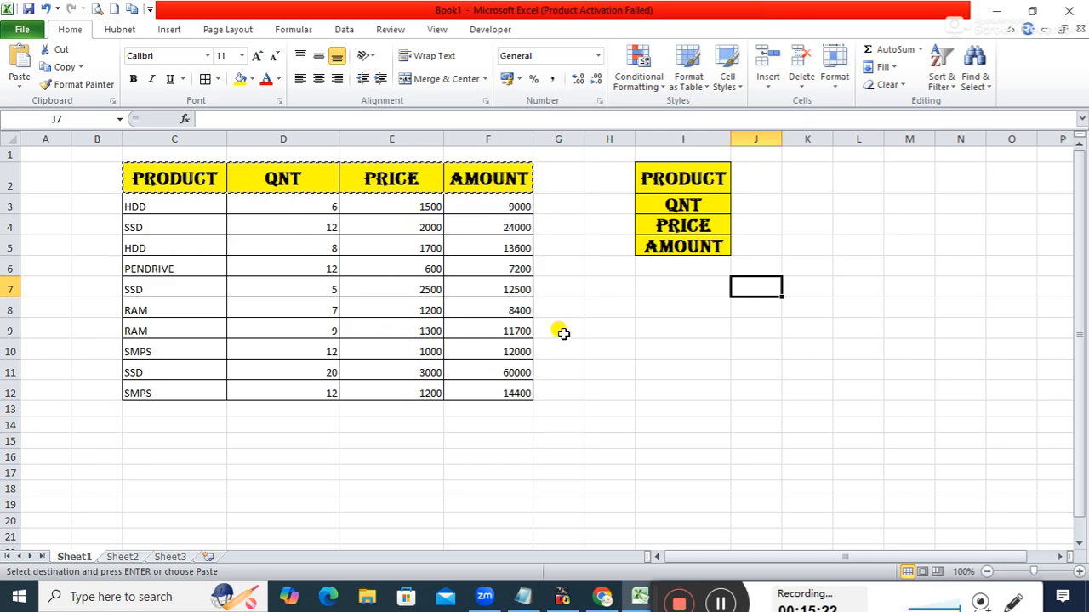
{"action": "key", "text": "Escape"}
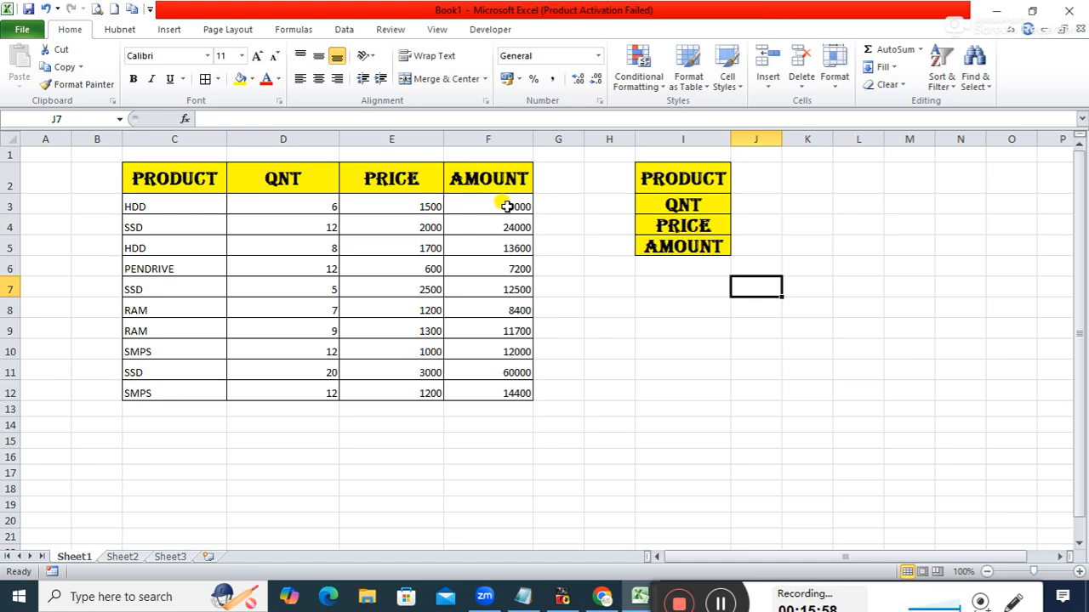
{"action": "left_click", "coordinate": [509, 207]}
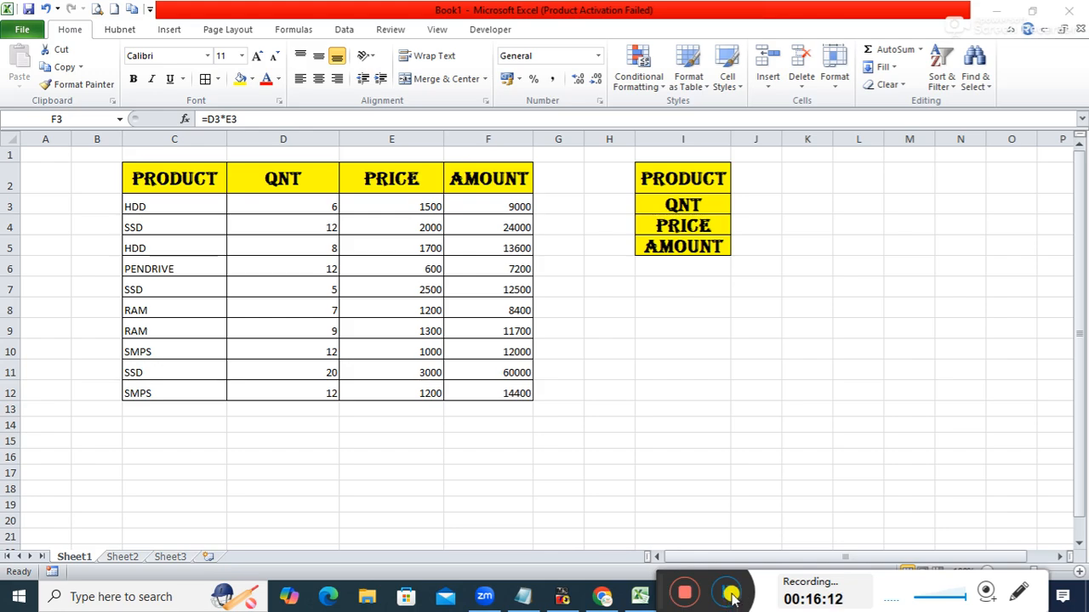
{"action": "mouse_move", "coordinate": [663, 591]}
{"action": "left_mouse_down"}
{"action": "mouse_move", "coordinate": [679, 579]}
{"action": "mouse_move", "coordinate": [667, 582]}
{"action": "left_mouse_up"}
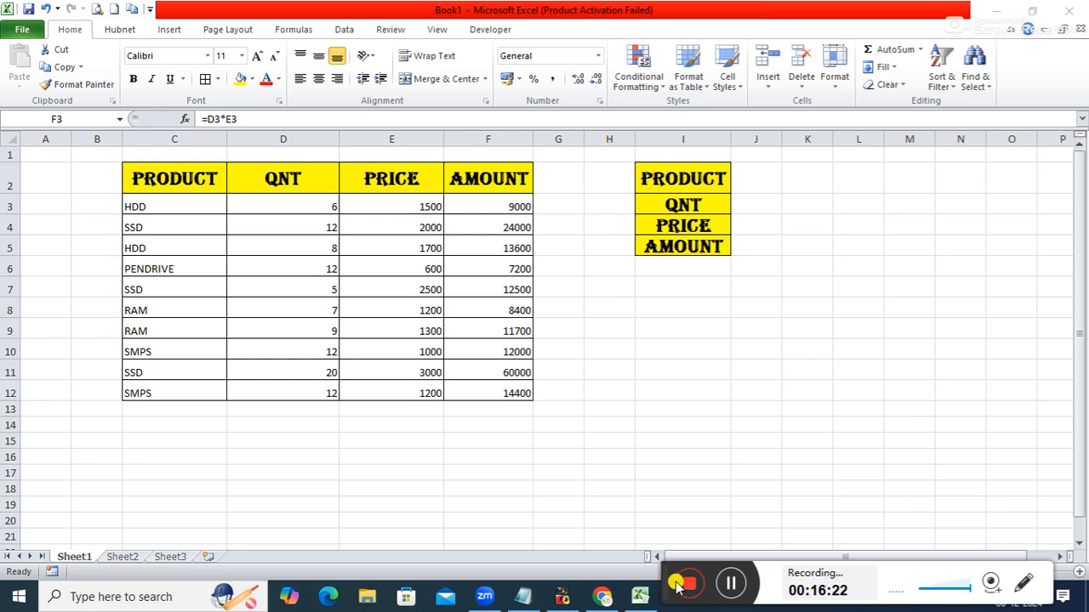
{"action": "left_click_drag", "start_coordinate": [654, 565], "coordinate": [711, 593]}
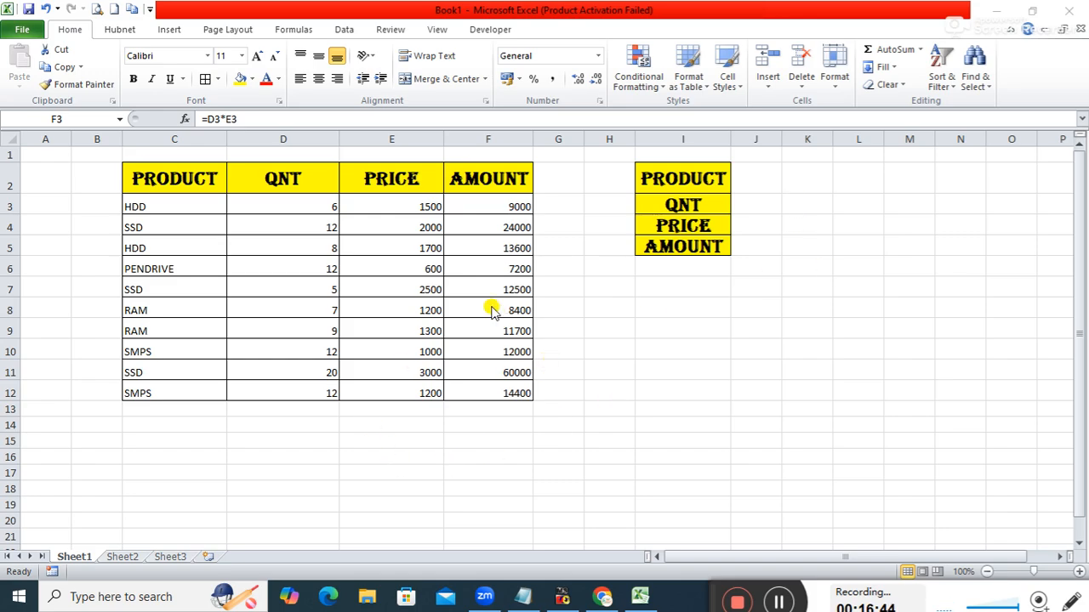
{"action": "double_click", "coordinate": [42, 177]}
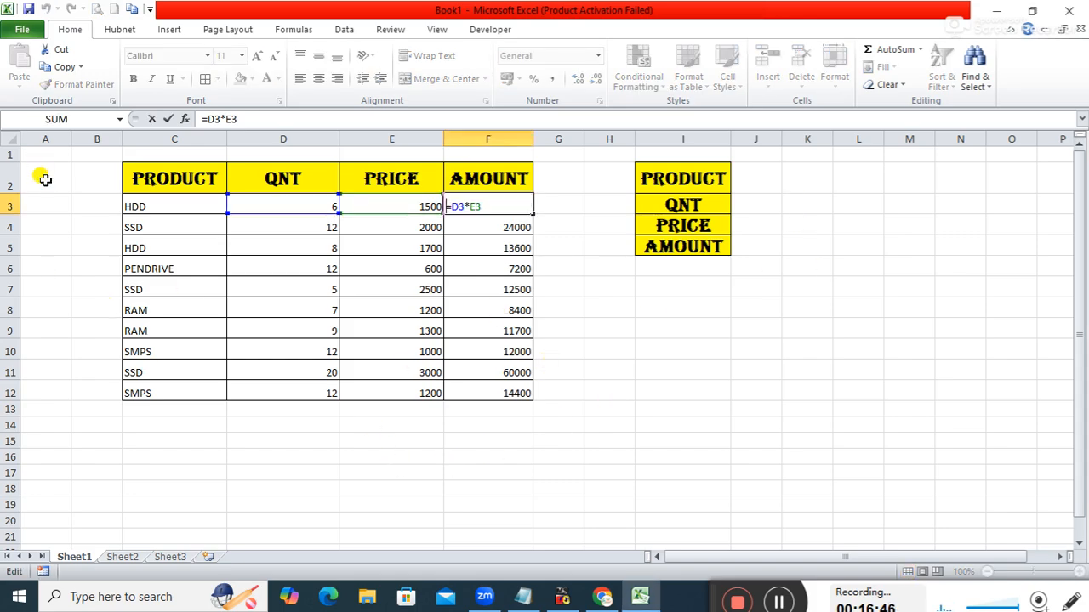
{"action": "left_click", "coordinate": [45, 178]}
{"action": "key", "text": "Escape"}
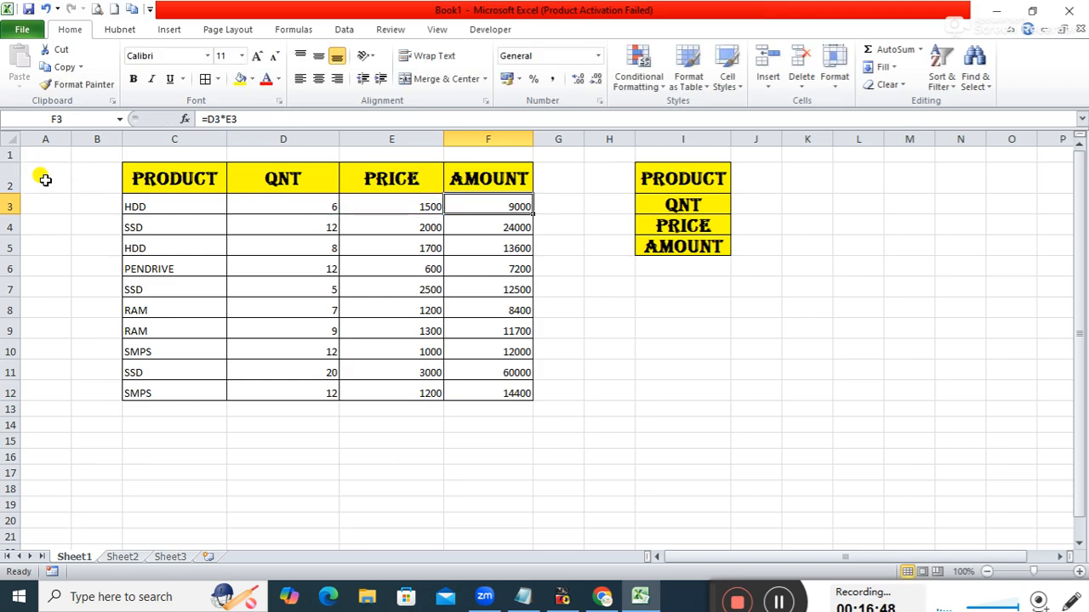
Enter 100 in cell A2.
{"action": "left_click", "coordinate": [45, 179]}
{"action": "type", "text": "00"}
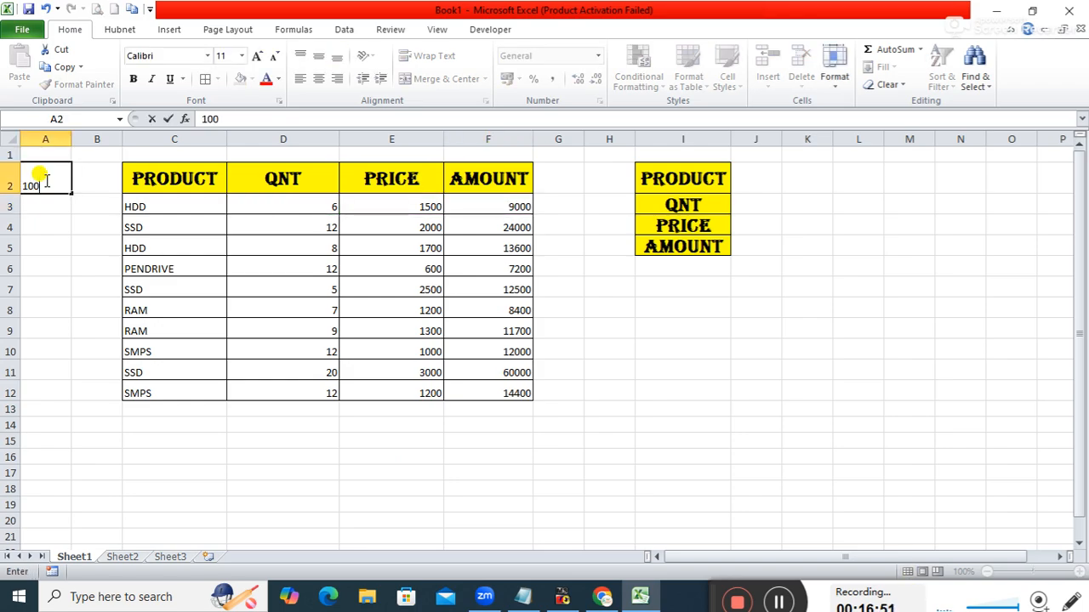
{"action": "key", "text": "Return"}
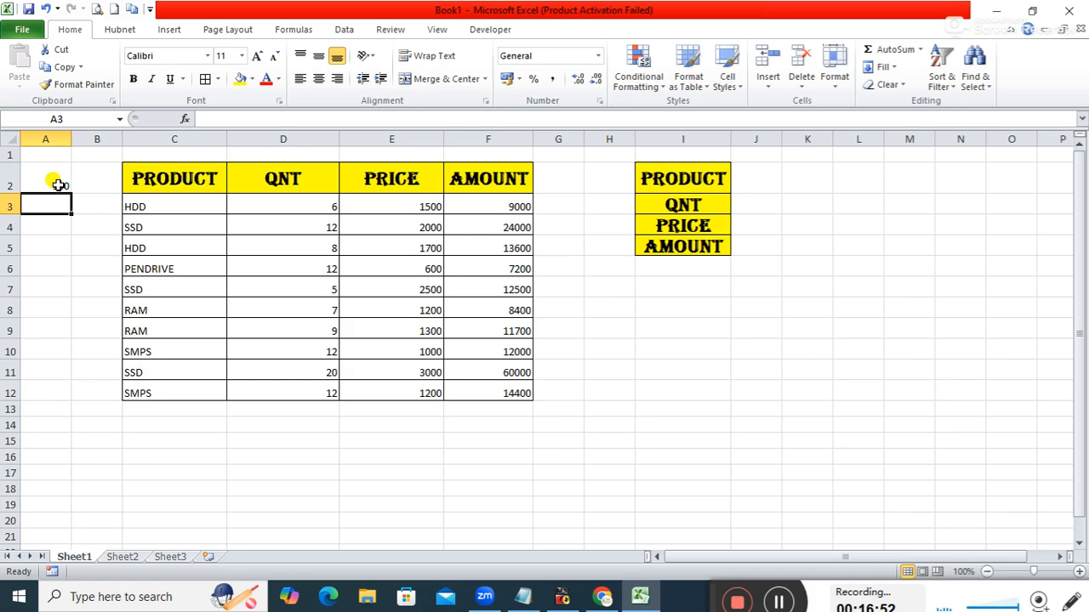
Copy cell A2 and add its value to the prices in E3 to E12 with the Paste Special Add operation.
{"action": "left_click", "coordinate": [56, 185]}
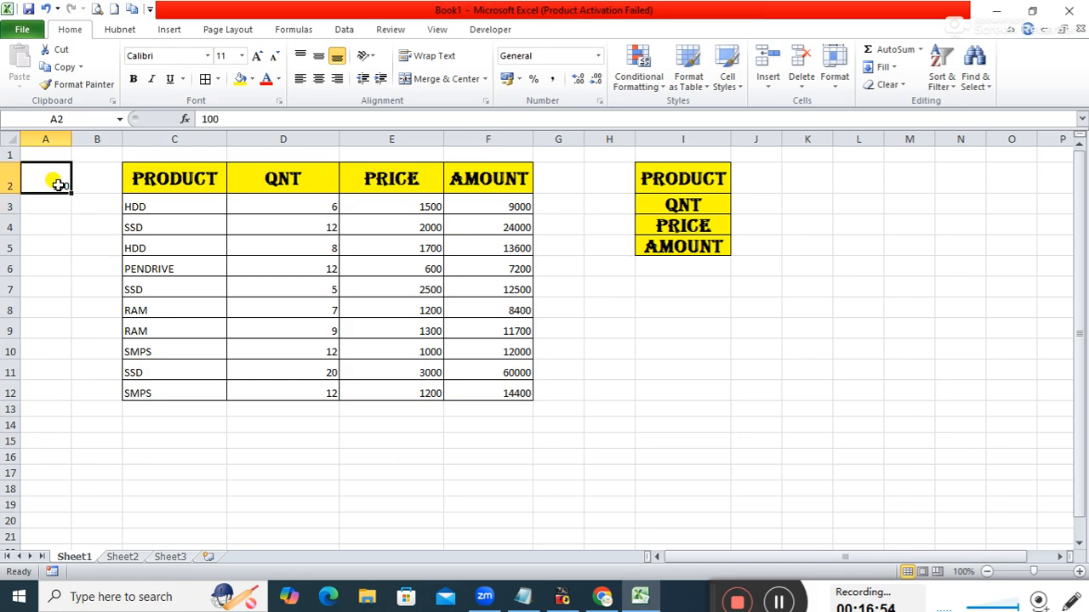
{"action": "key", "text": "ctrl+c"}
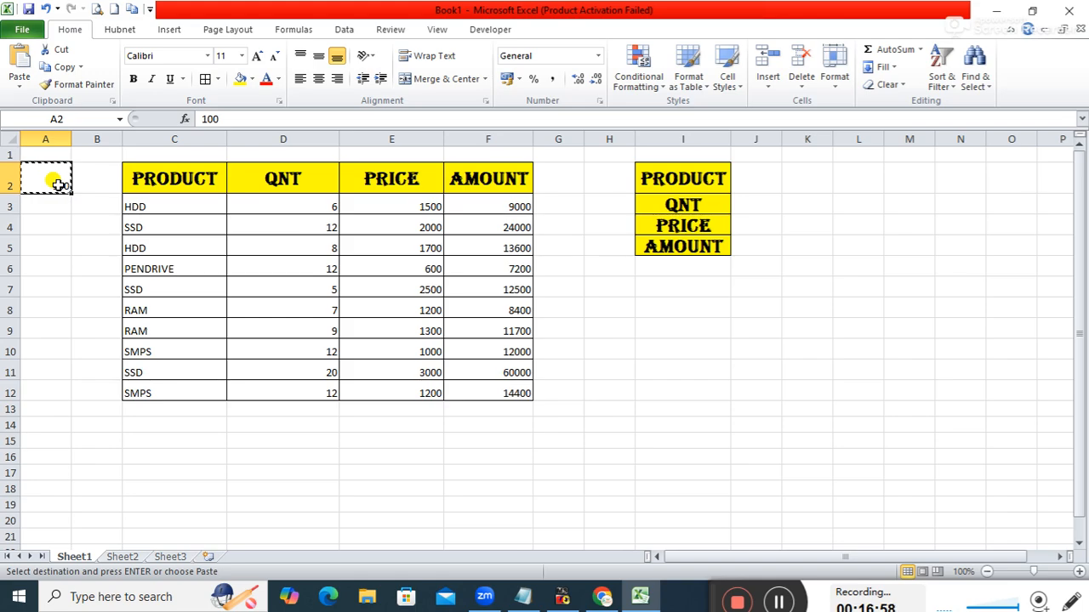
{"action": "left_click", "coordinate": [408, 204]}
{"action": "left_click_drag", "start_coordinate": [407, 204], "coordinate": [416, 388]}
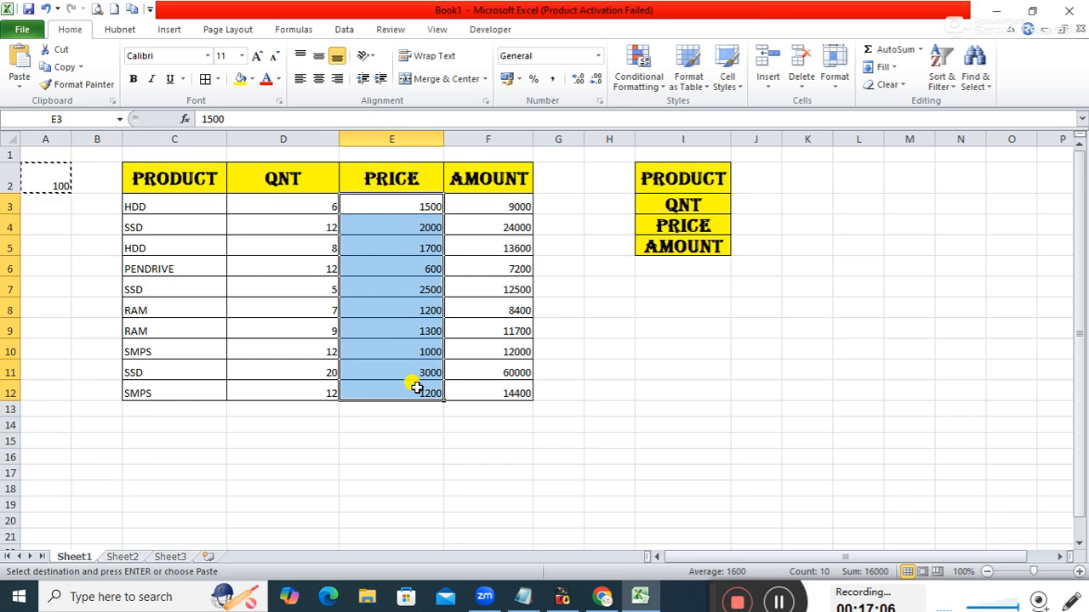
{"action": "left_click", "coordinate": [20, 85]}
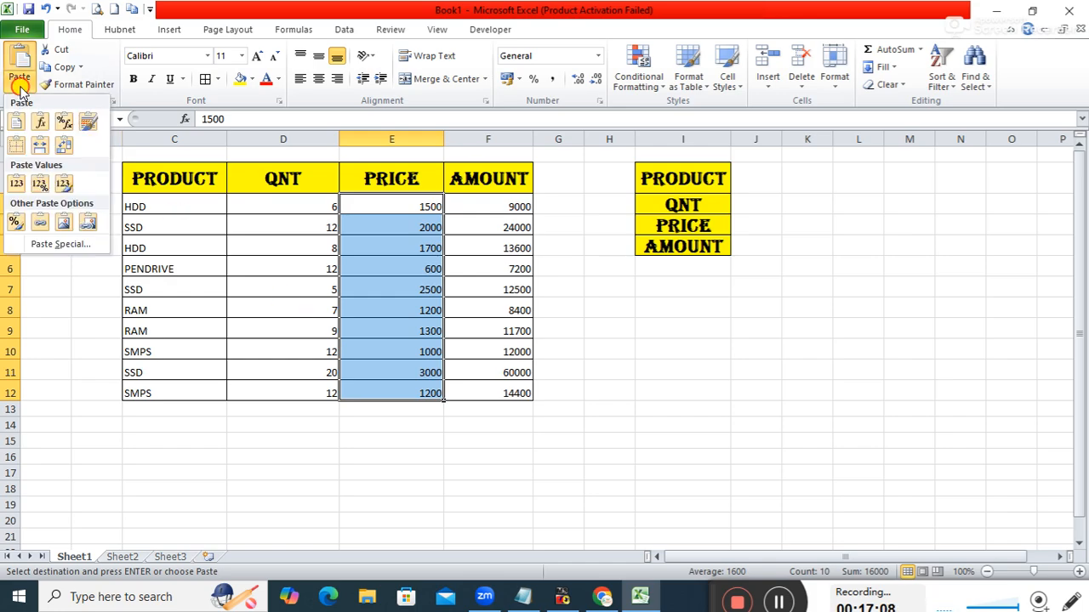
{"action": "left_click", "coordinate": [58, 245]}
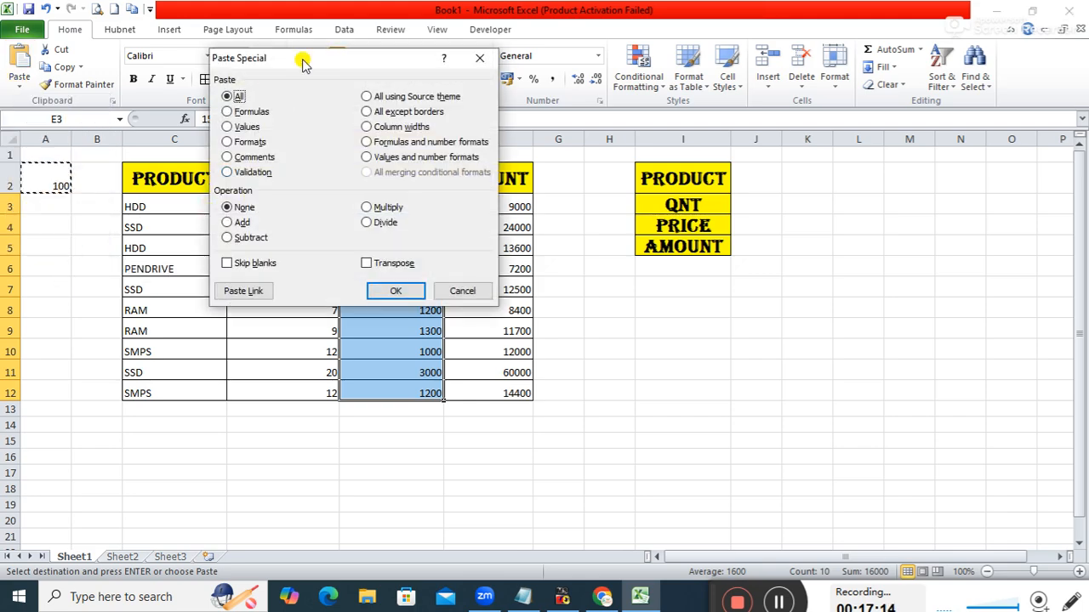
{"action": "left_click_drag", "start_coordinate": [299, 65], "coordinate": [824, 208]}
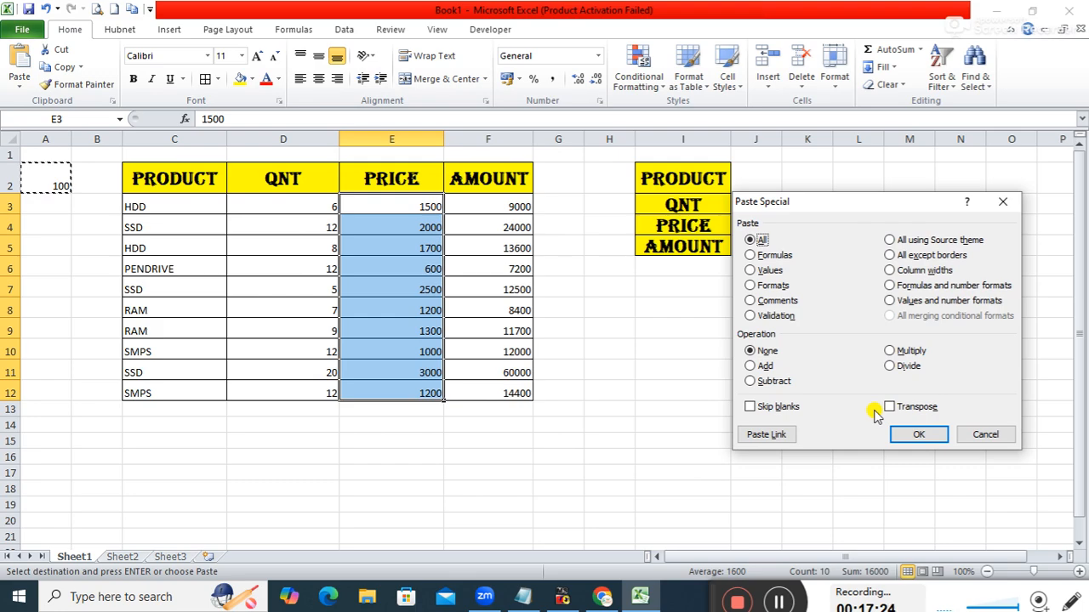
{"action": "left_click_drag", "start_coordinate": [816, 209], "coordinate": [836, 185]}
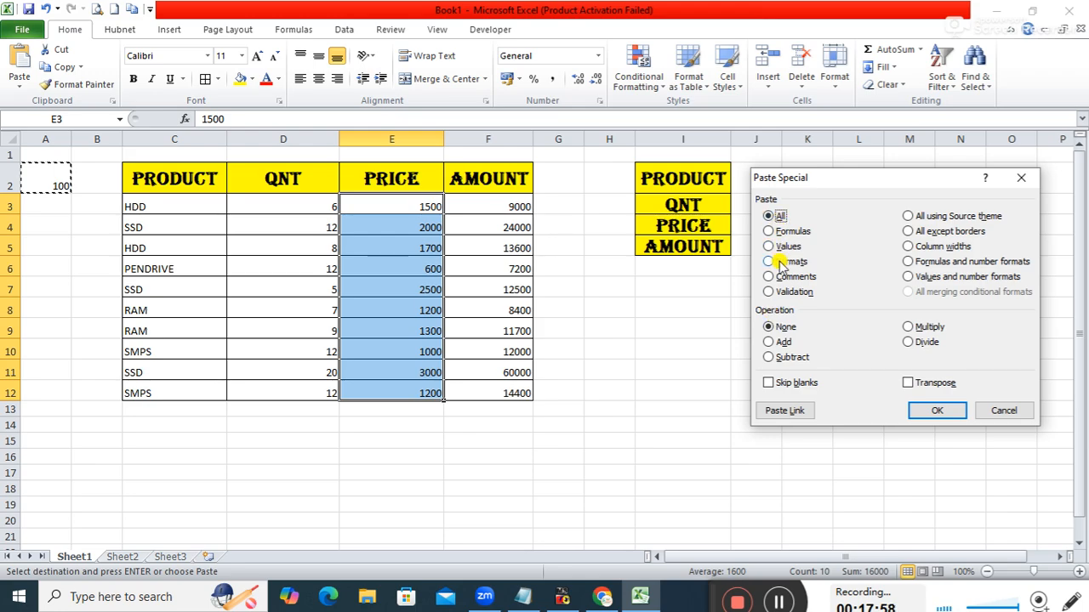
{"action": "left_click", "coordinate": [777, 343]}
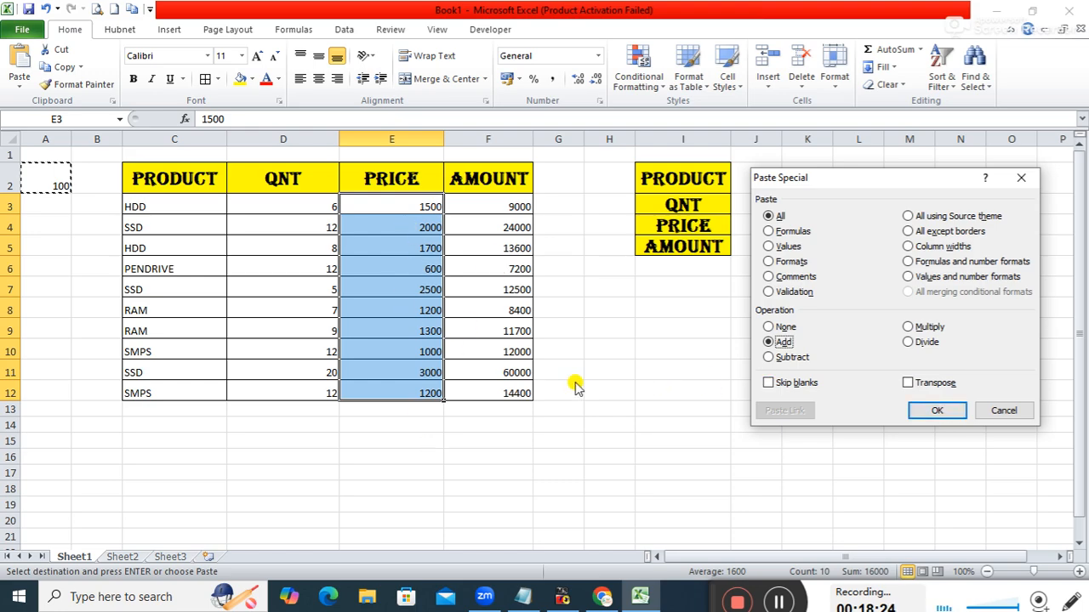
{"action": "left_click", "coordinate": [938, 412]}
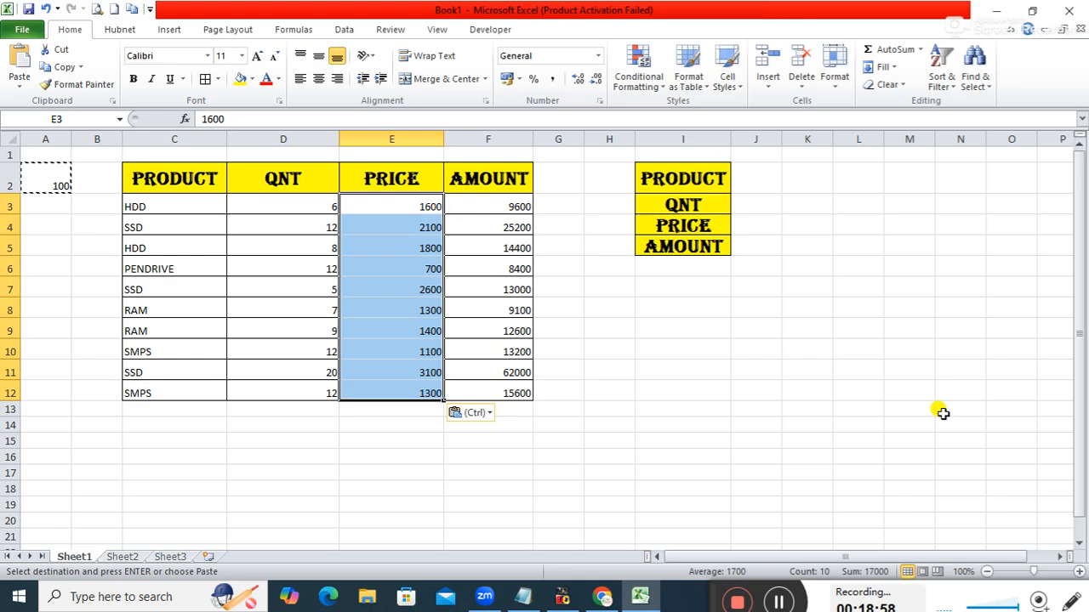
Subtract the copied A2 value from the prices in E3 to E12 with the Paste Special Subtract operation.
{"action": "left_click", "coordinate": [21, 83]}
{"action": "left_click", "coordinate": [68, 244]}
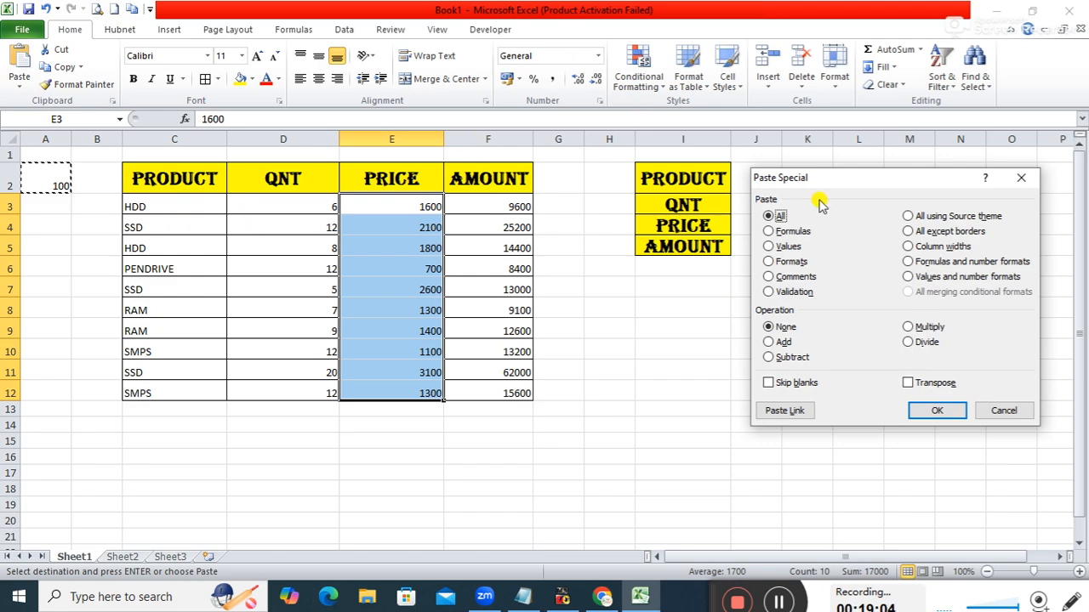
{"action": "left_click", "coordinate": [770, 357]}
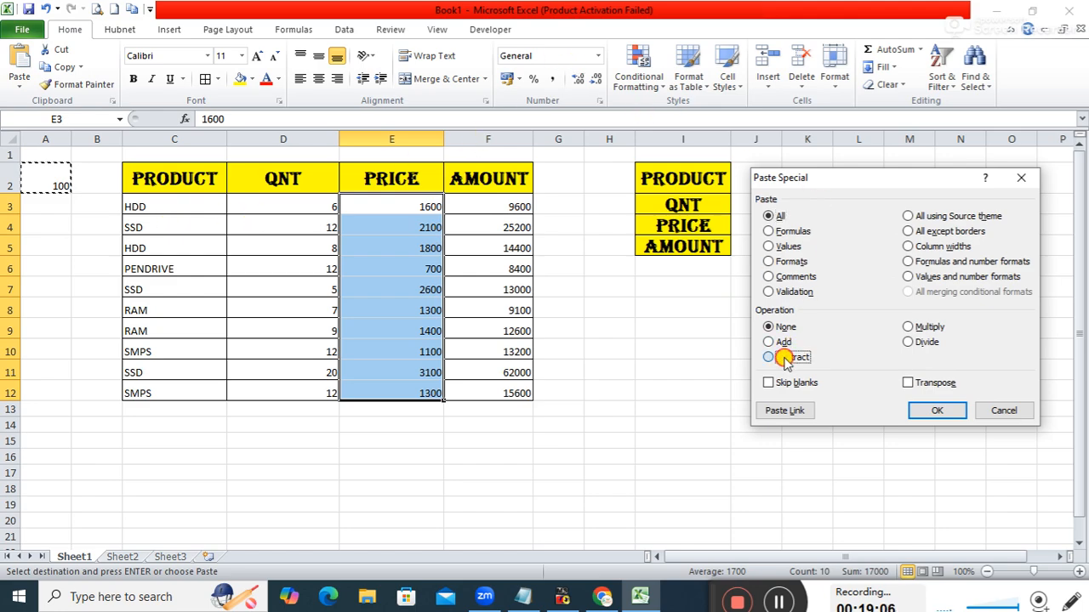
{"action": "left_click", "coordinate": [937, 411]}
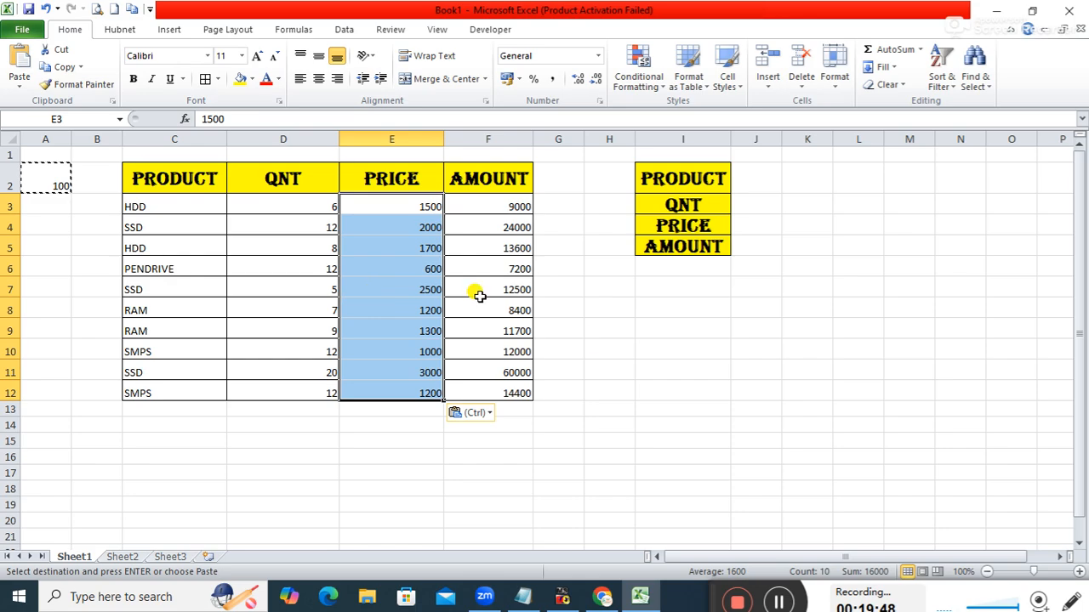
{"action": "left_click", "coordinate": [20, 79]}
{"action": "left_click", "coordinate": [76, 244]}
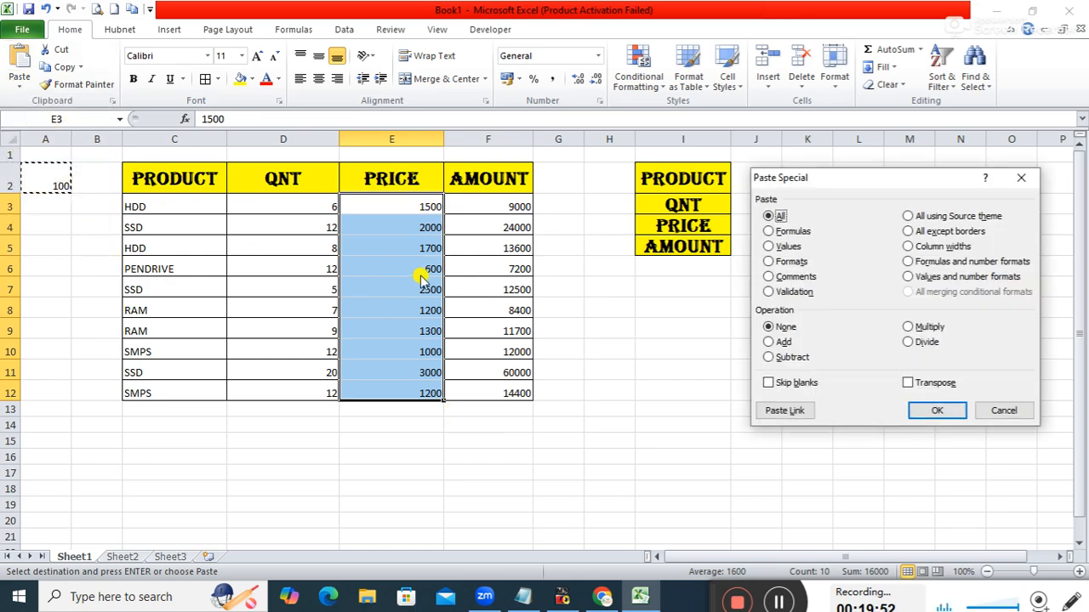
{"action": "left_click", "coordinate": [1000, 412]}
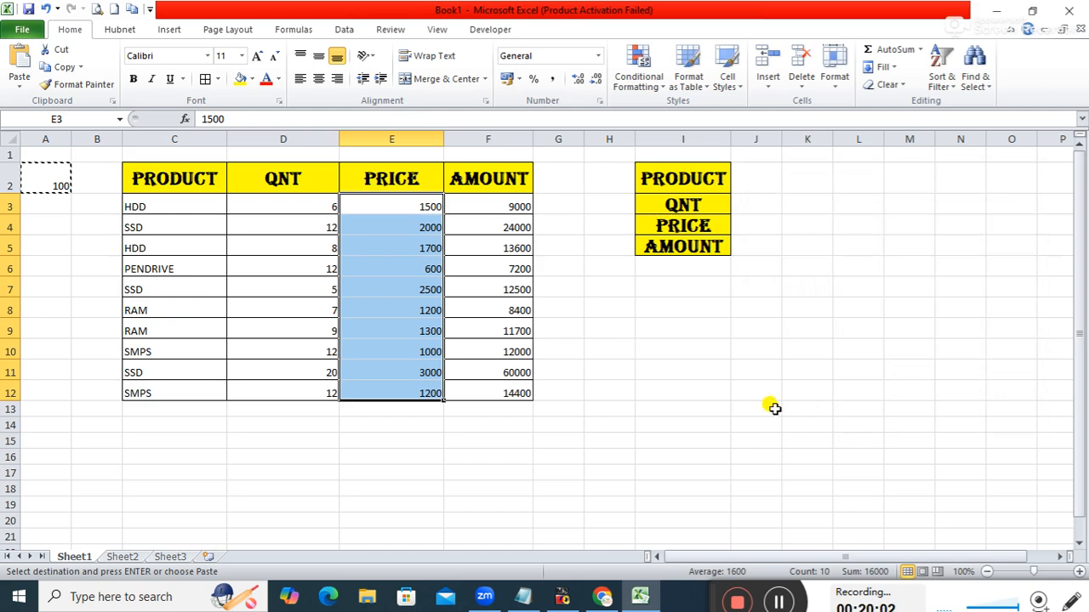
{"action": "left_click", "coordinate": [597, 395]}
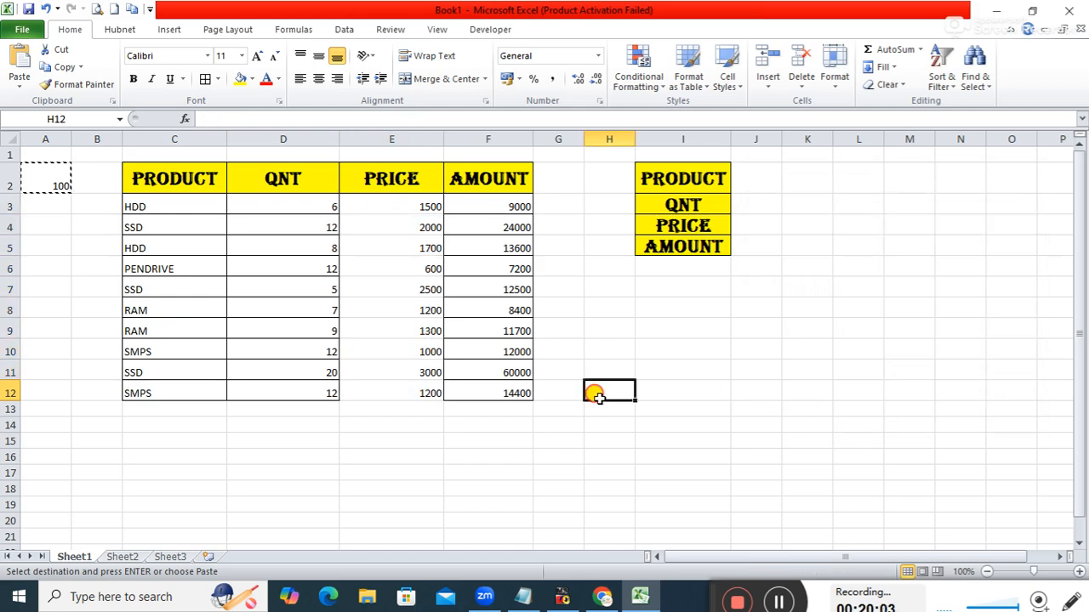
Clear the earlier copy selection and copy the amount cells F3 to F12.
{"action": "left_click", "coordinate": [484, 206]}
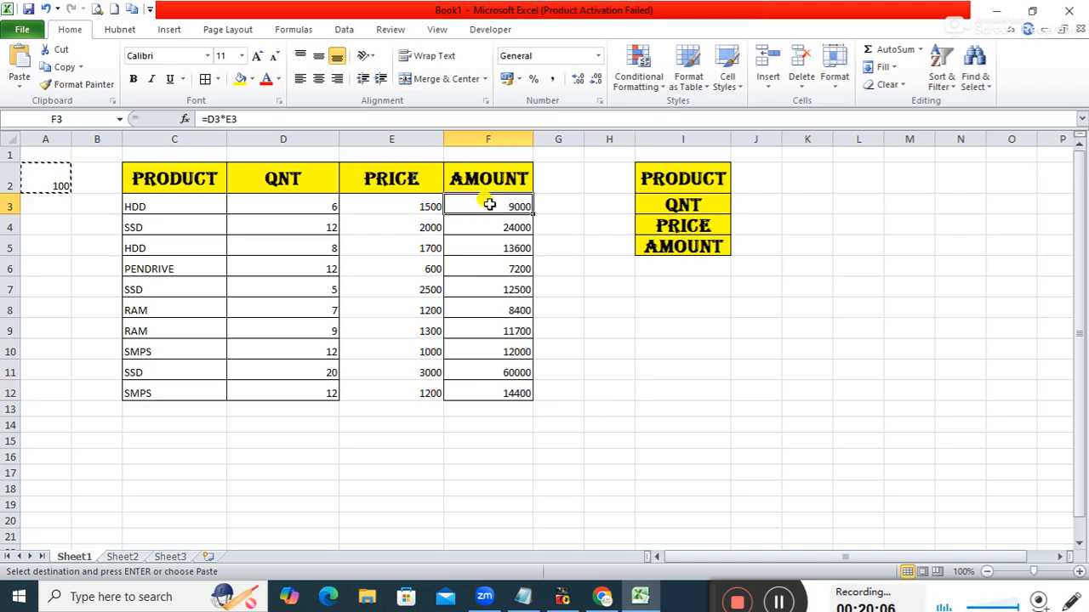
{"action": "key", "text": "Escape"}
{"action": "left_click_drag", "start_coordinate": [485, 206], "coordinate": [494, 308]}
{"action": "left_click_drag", "start_coordinate": [505, 384], "coordinate": [505, 384]}
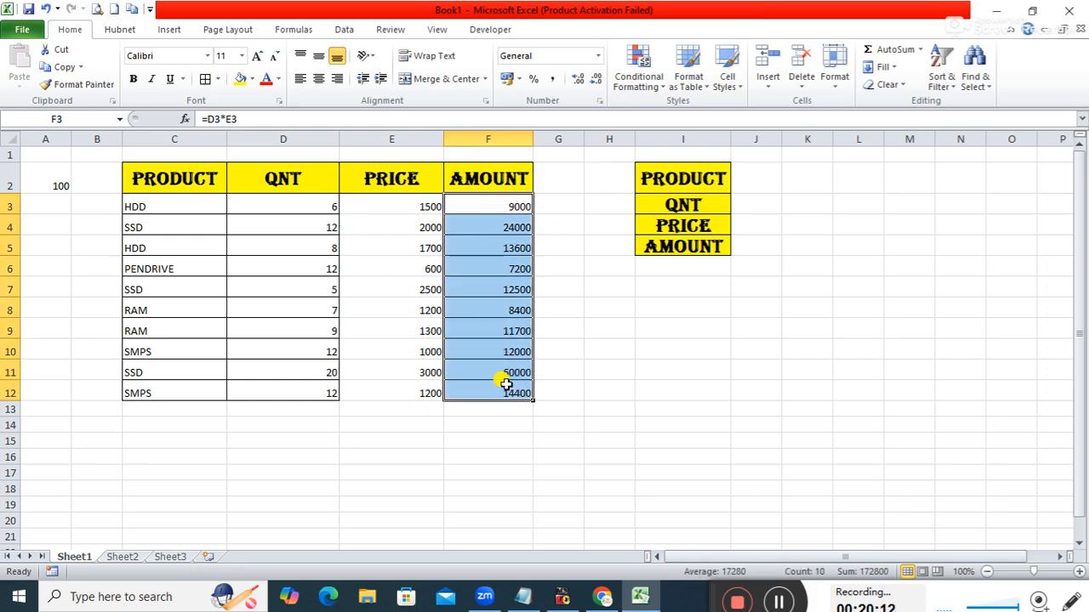
{"action": "key", "text": "ctrl+c"}
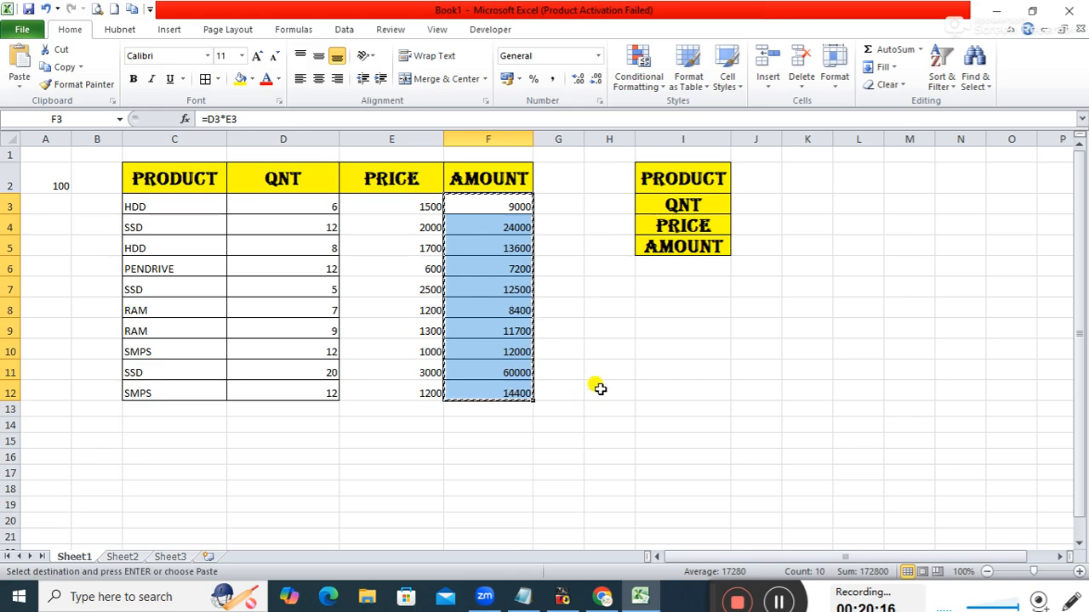
Try a regular paste of the copied amounts starting at cell K2, remove the pasted cells and reselect K2.
{"action": "left_click", "coordinate": [804, 182]}
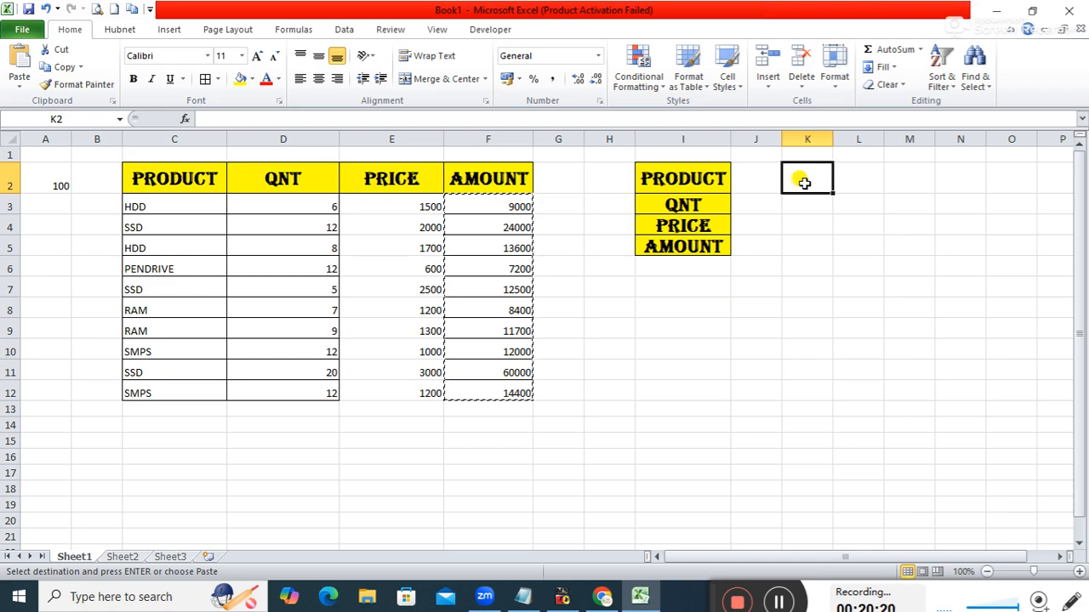
{"action": "key", "text": "ctrl+v"}
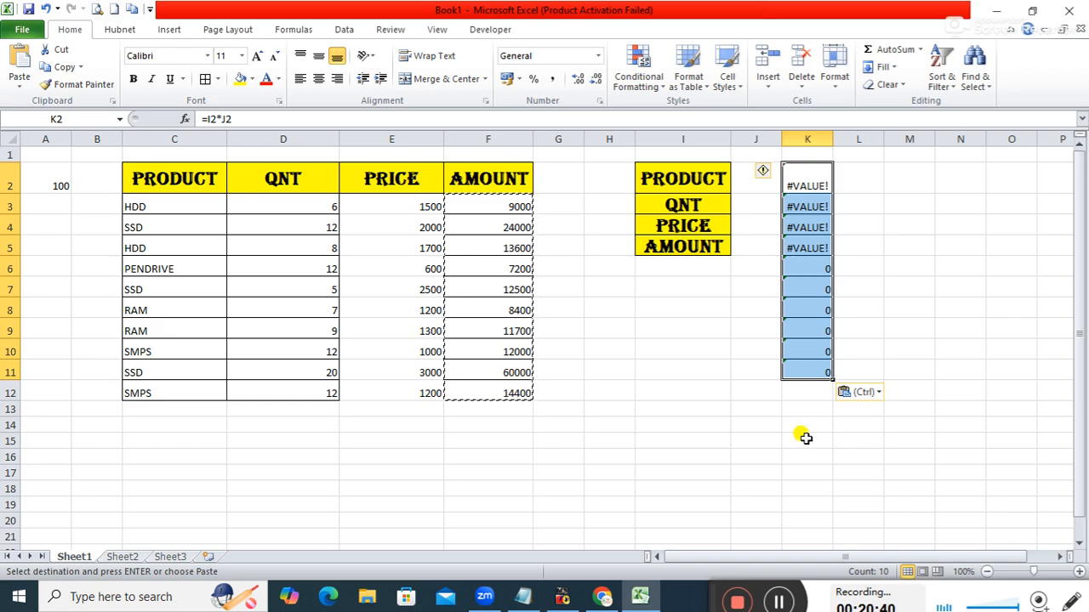
{"action": "key", "text": "Delete"}
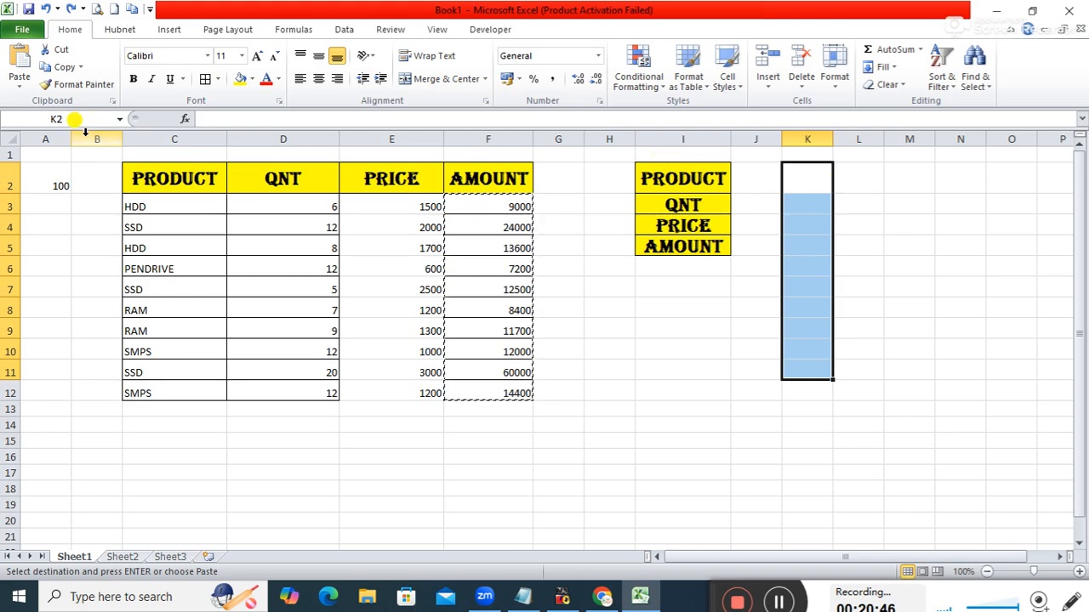
{"action": "left_click", "coordinate": [817, 181]}
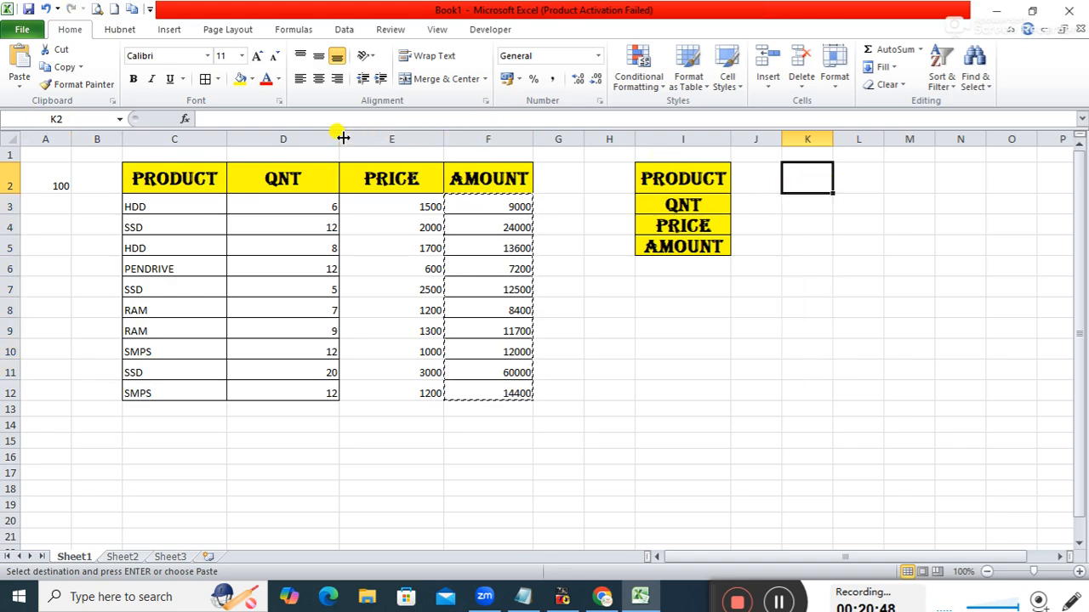
Paste the copied amounts as values only starting at cell K2 using Paste Special, and select K2 to K11.
{"action": "left_click", "coordinate": [26, 90]}
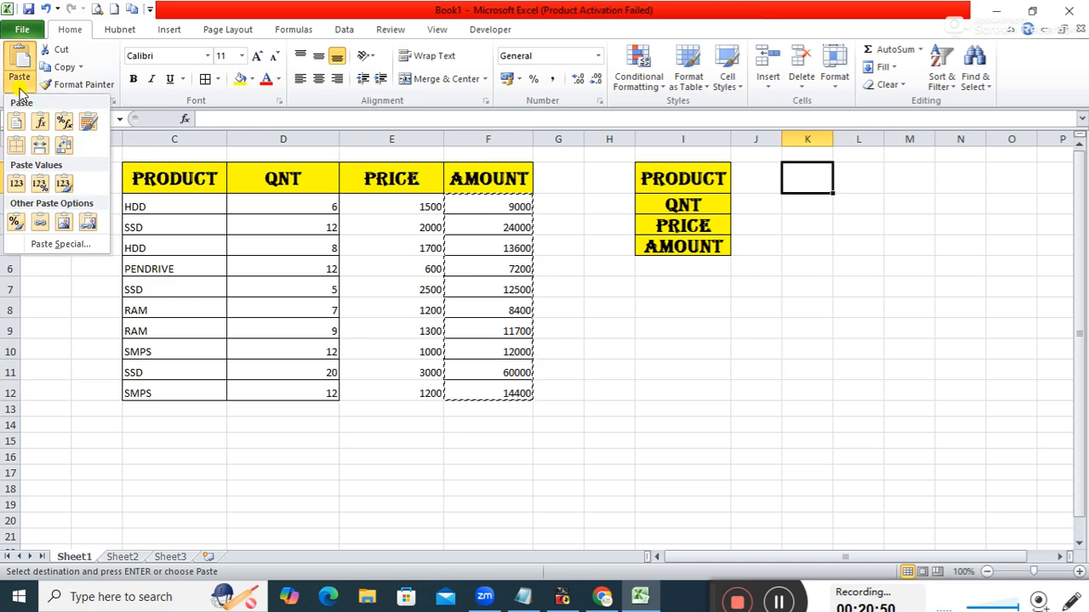
{"action": "left_click", "coordinate": [62, 246]}
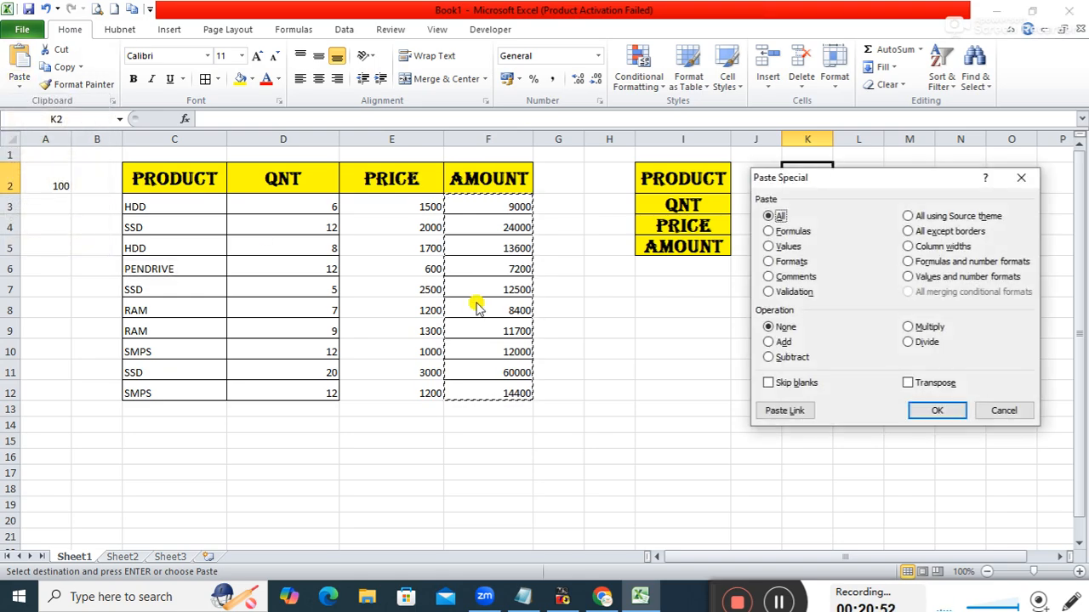
{"action": "left_click_drag", "start_coordinate": [862, 178], "coordinate": [305, 269]}
{"action": "left_click", "coordinate": [228, 333]}
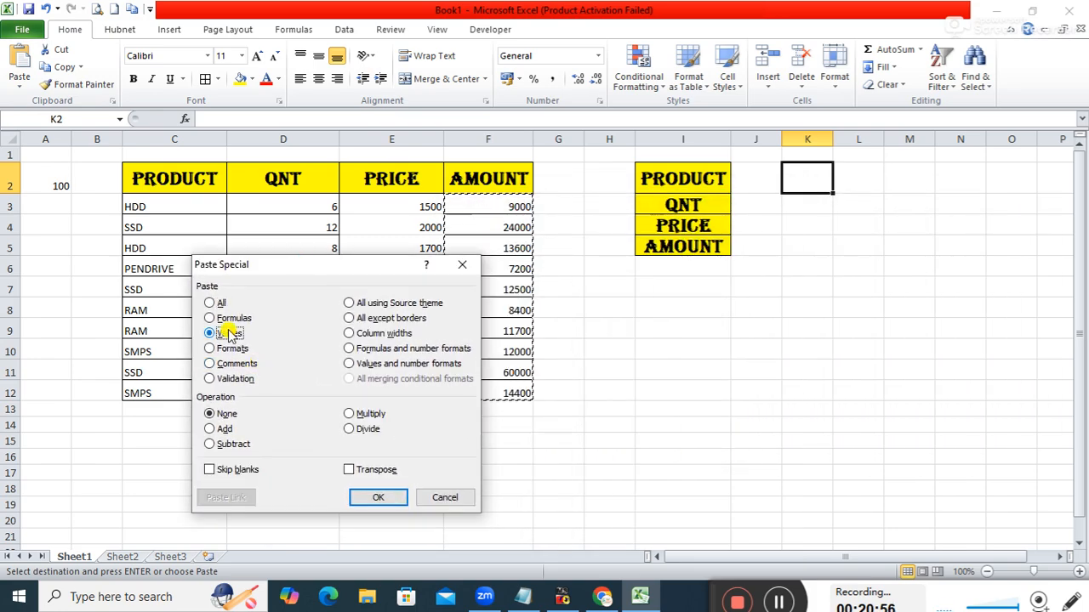
{"action": "left_click", "coordinate": [374, 493]}
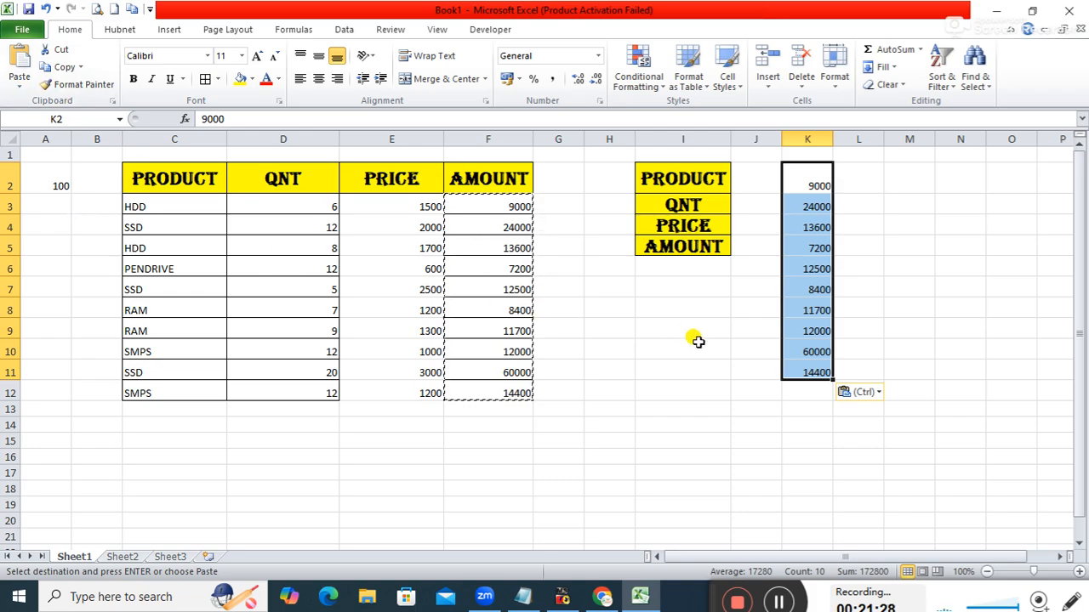
{"action": "left_click", "coordinate": [736, 349]}
{"action": "left_click_drag", "start_coordinate": [807, 185], "coordinate": [814, 367]}
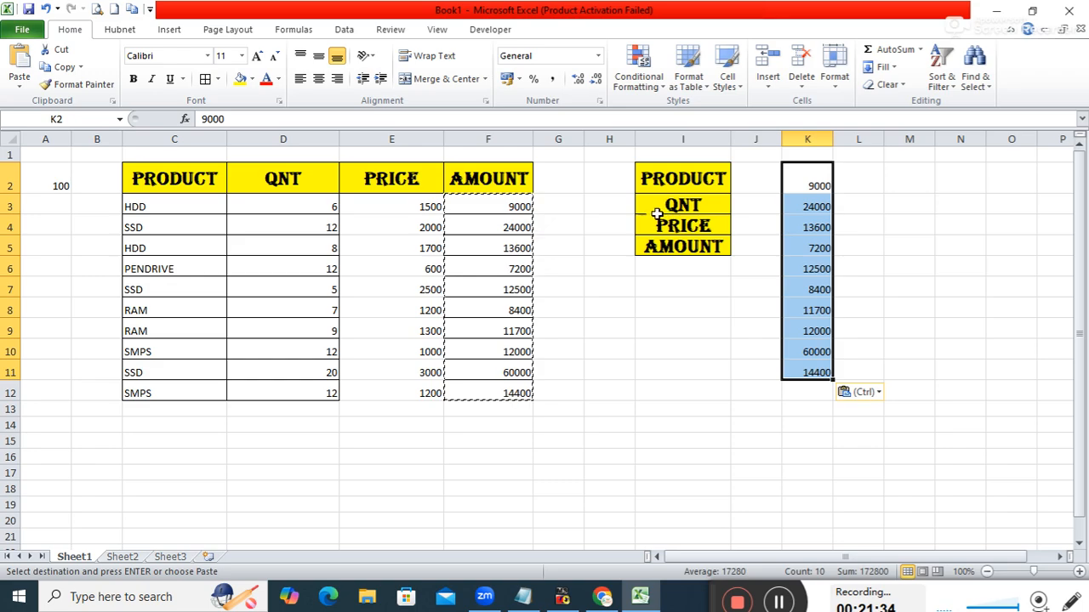
Copy the formatting of the PRODUCT cell I2 onto cells K2 to K7 with Format Painter.
{"action": "left_click", "coordinate": [657, 180]}
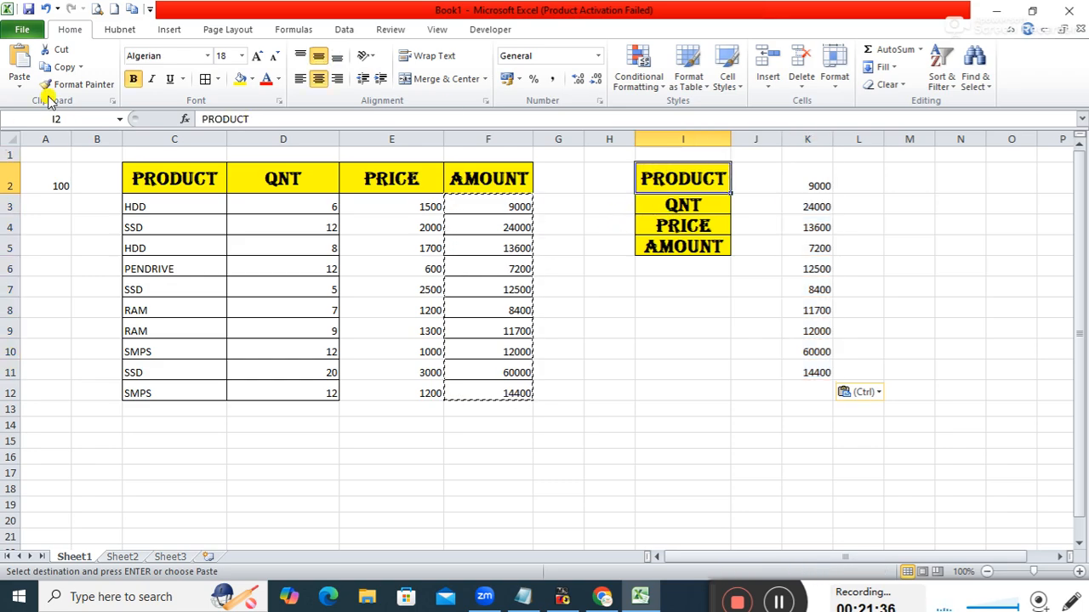
{"action": "left_click", "coordinate": [70, 84]}
{"action": "left_click_drag", "start_coordinate": [812, 182], "coordinate": [814, 289]}
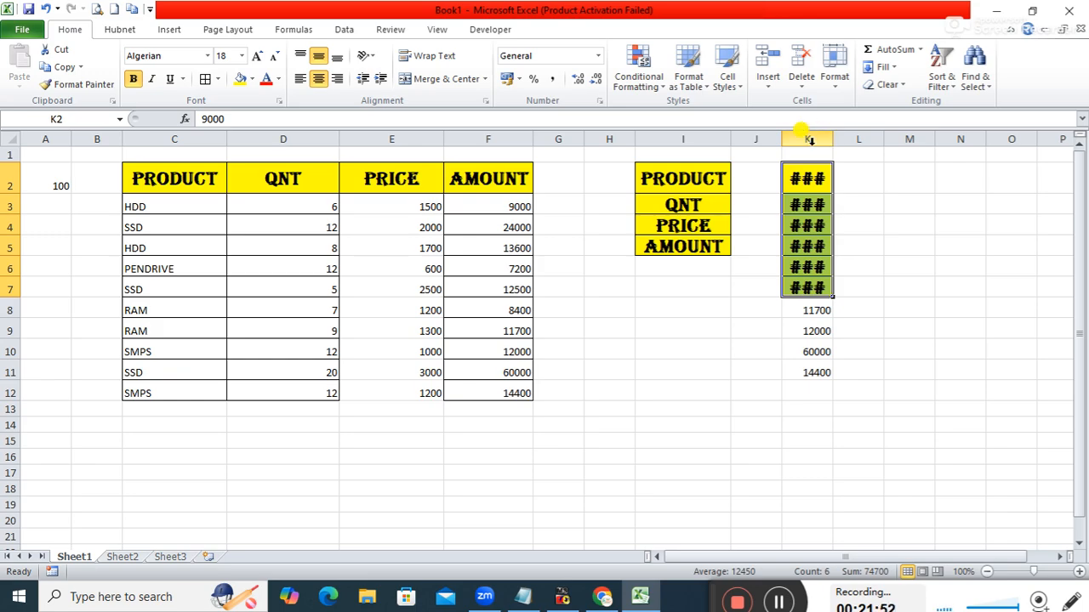
Demonstrate AutoFit on column K by fitting it to its contents, narrowing it and fitting it again.
{"action": "double_click", "coordinate": [834, 138]}
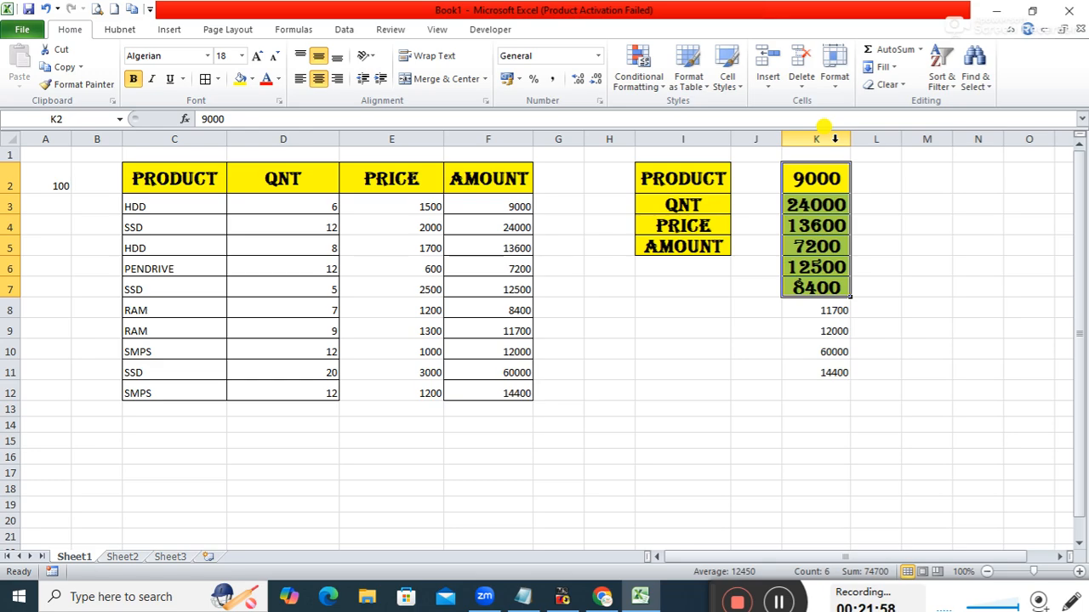
{"action": "left_click_drag", "start_coordinate": [847, 140], "coordinate": [822, 141]}
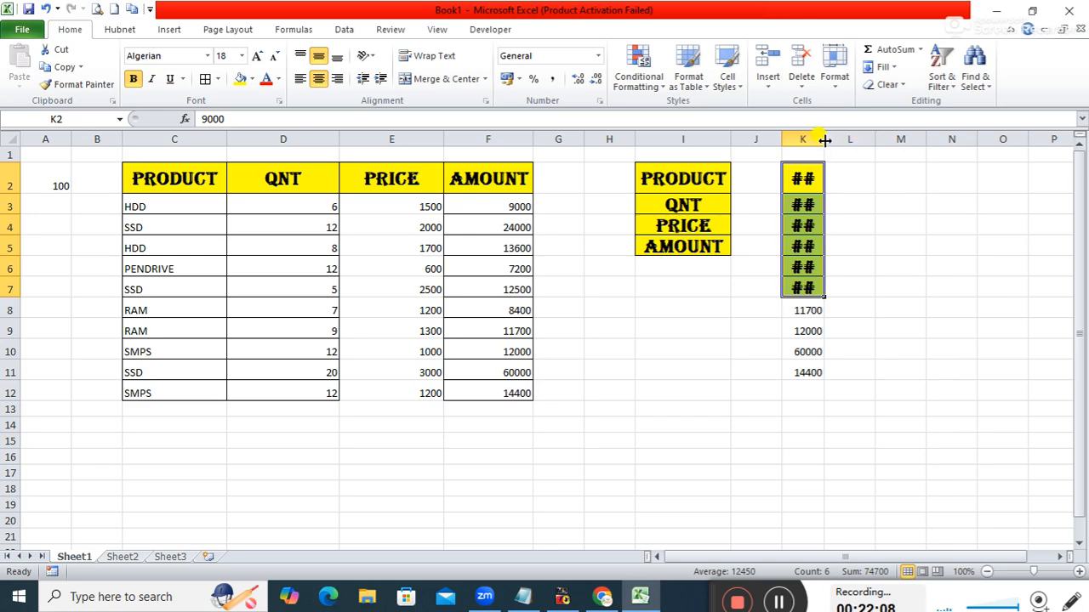
{"action": "double_click", "coordinate": [824, 140]}
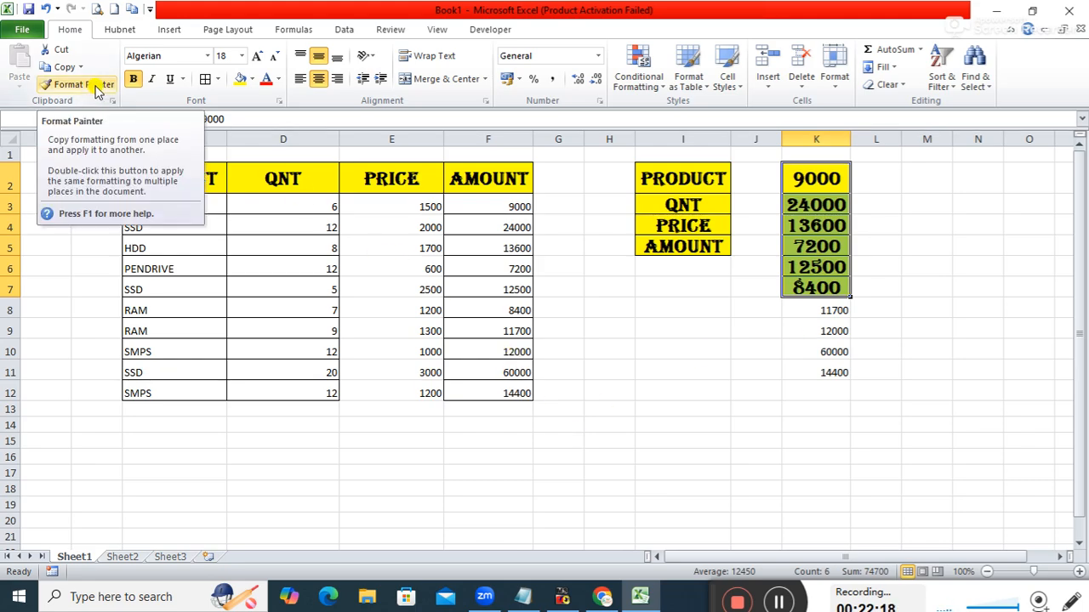
{"action": "left_click", "coordinate": [603, 332]}
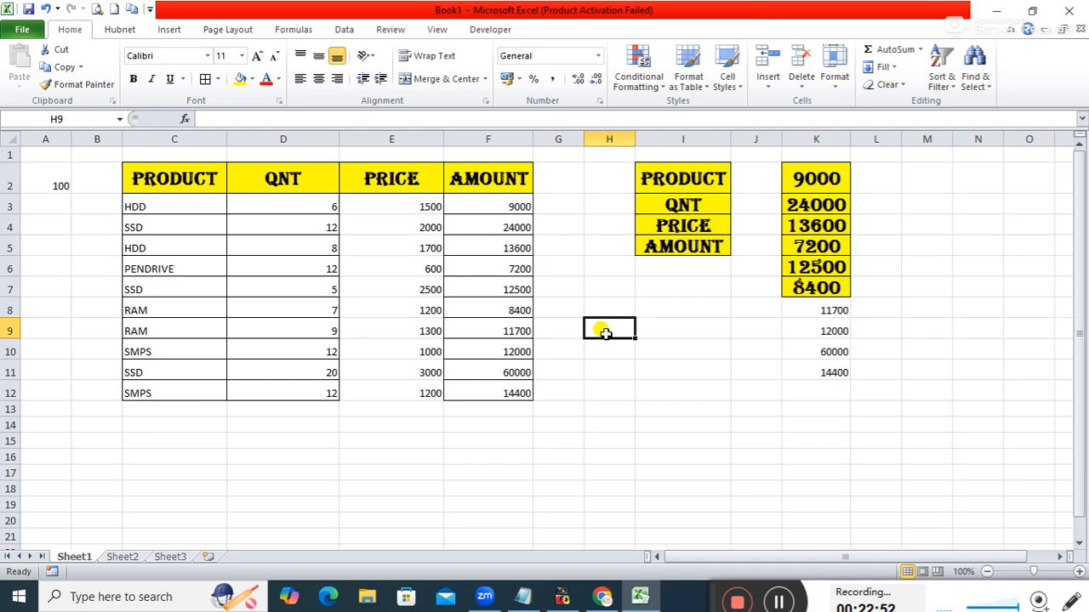
{"action": "left_click", "coordinate": [568, 502]}
{"action": "left_click_drag", "start_coordinate": [383, 211], "coordinate": [399, 390]}
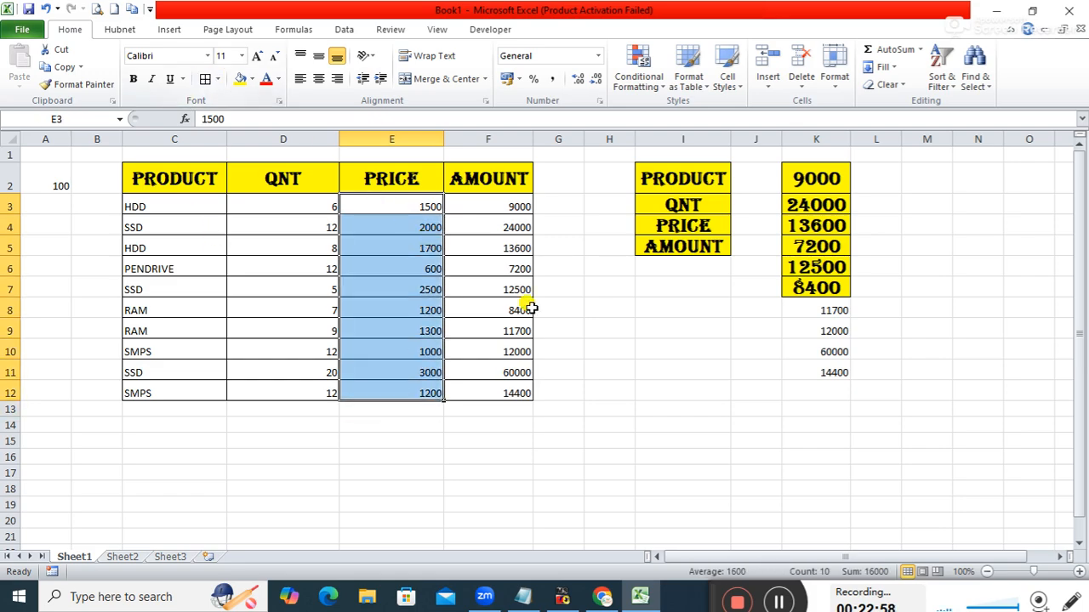
{"action": "left_click", "coordinate": [587, 352]}
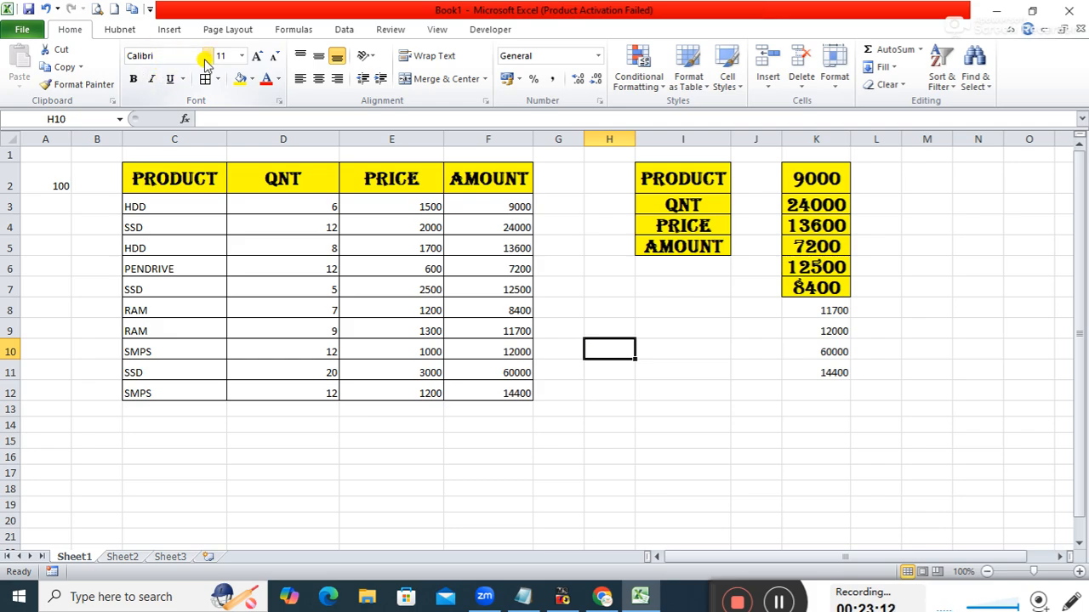
Set the font of table cells C3 to F12 to Times New Roman and make them bold.
{"action": "left_click_drag", "start_coordinate": [136, 205], "coordinate": [461, 388]}
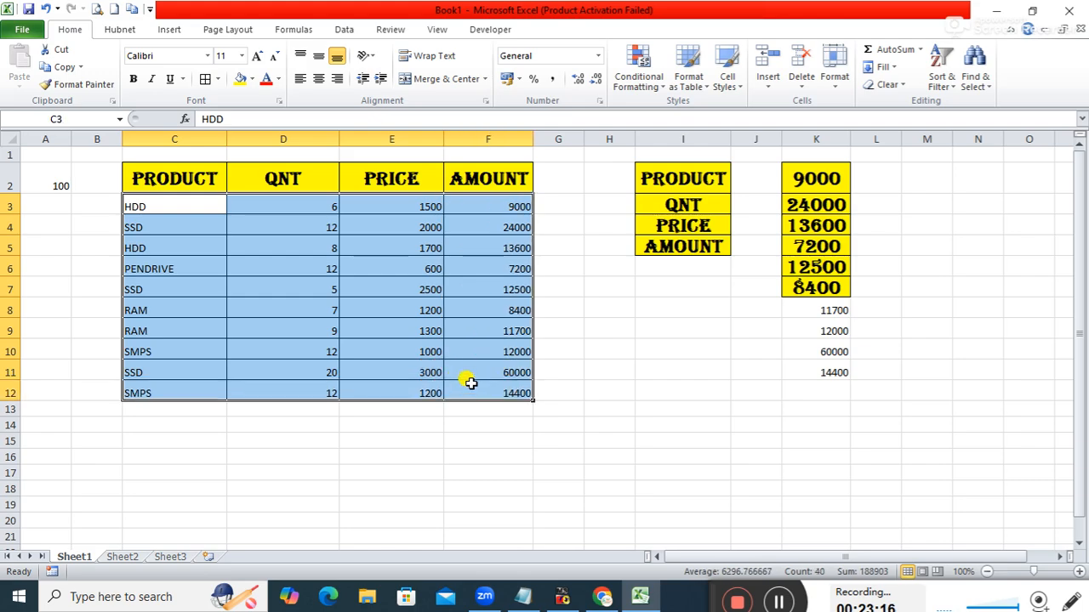
{"action": "left_click", "coordinate": [185, 56]}
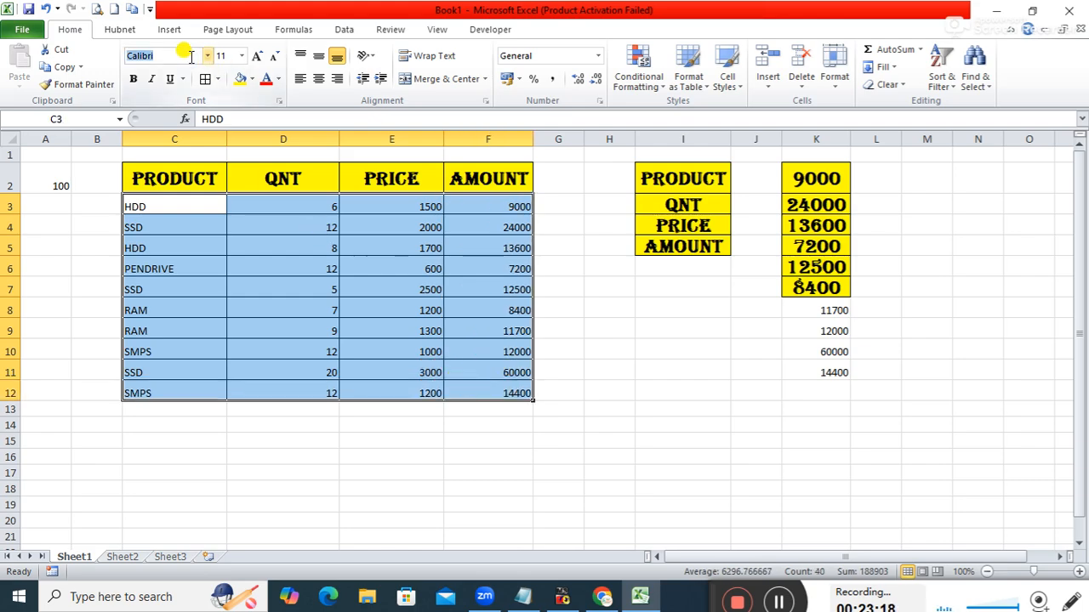
{"action": "type", "text": "Times New Roman"}
{"action": "key", "text": "Return"}
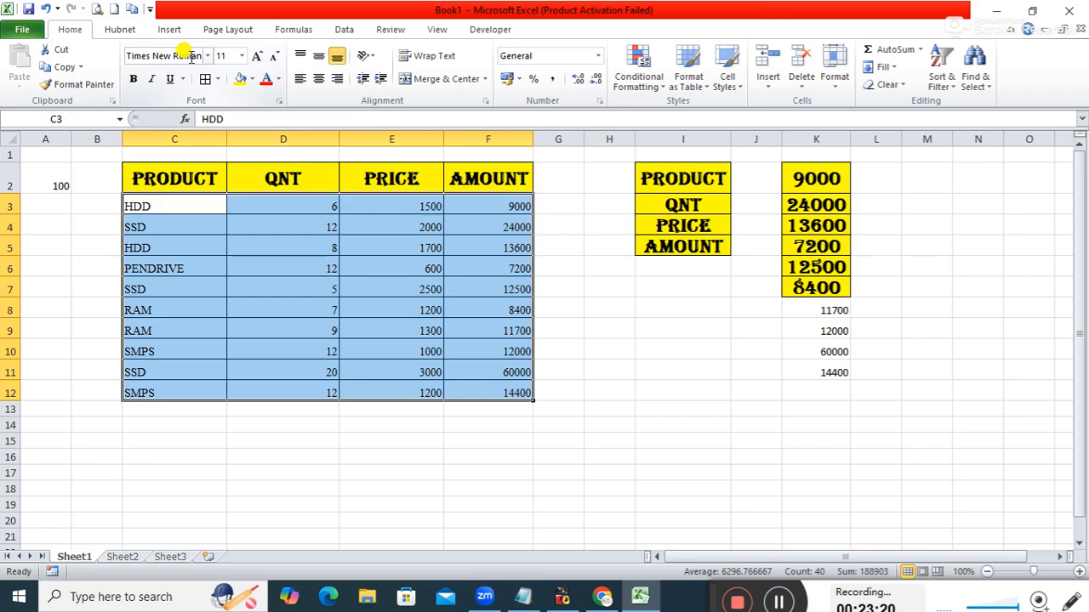
{"action": "left_click", "coordinate": [191, 57]}
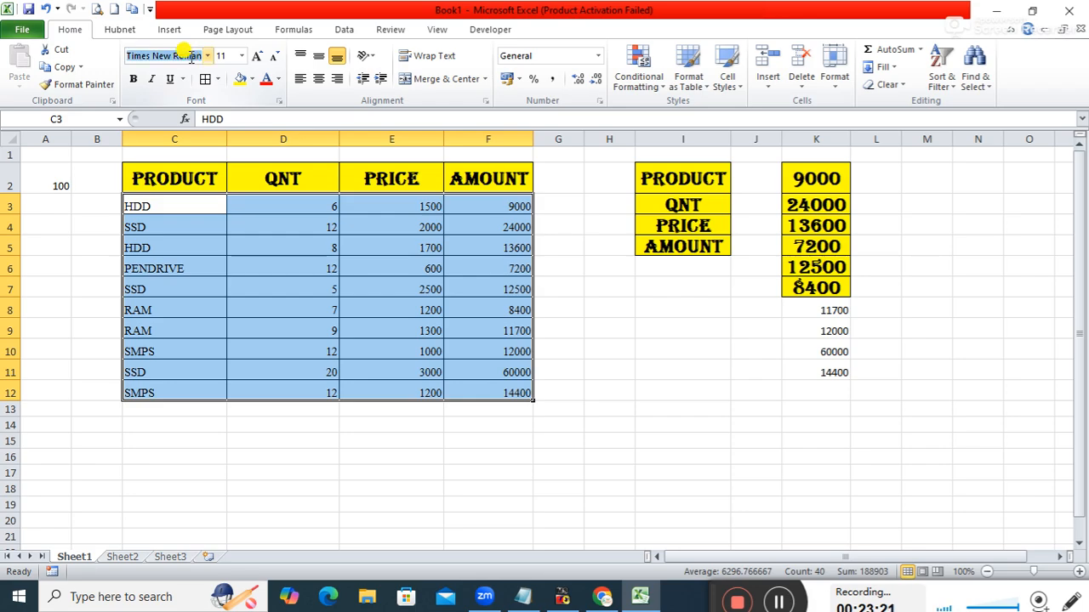
{"action": "left_click", "coordinate": [134, 79]}
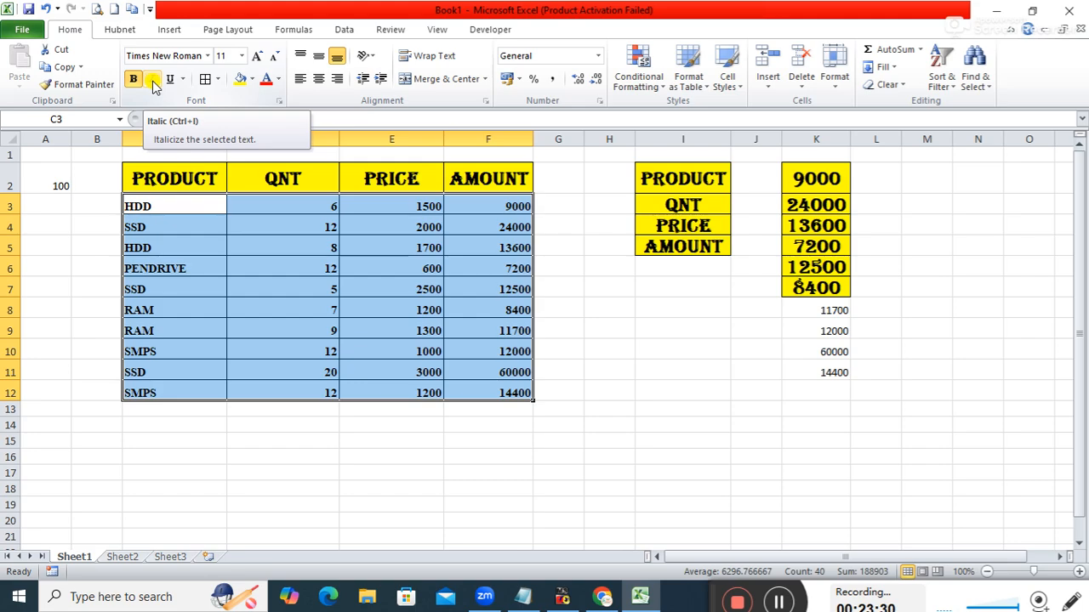
Italicize the product names in cells C3 to C12.
{"action": "left_click", "coordinate": [245, 238]}
{"action": "left_click_drag", "start_coordinate": [187, 204], "coordinate": [195, 387]}
{"action": "left_click", "coordinate": [153, 79]}
{"action": "left_click", "coordinate": [368, 424]}
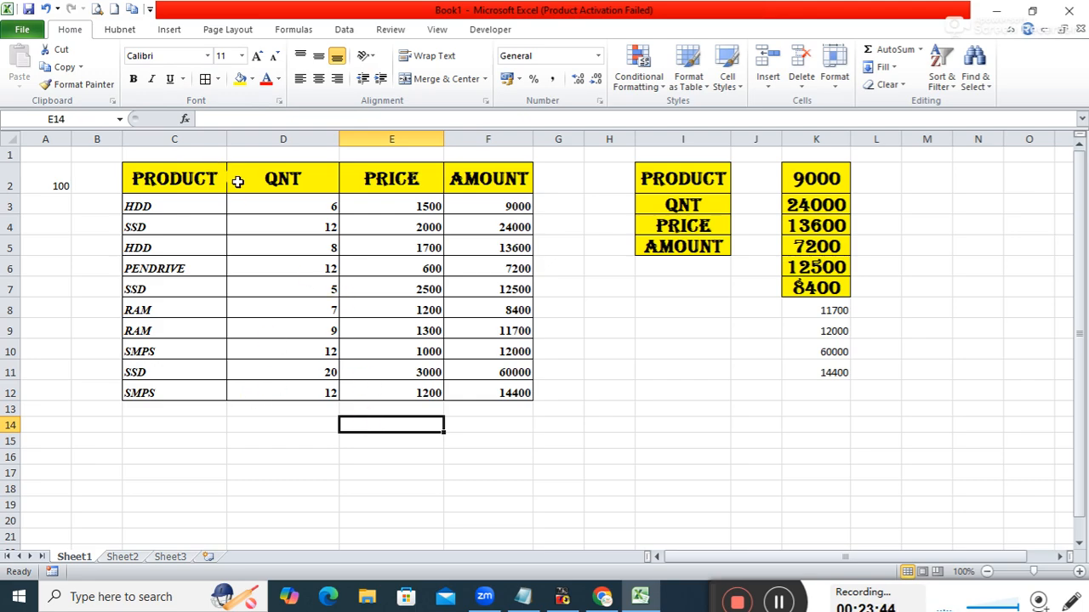
Fill table cells C3 to F12 with the lightest orange theme color.
{"action": "left_click_drag", "start_coordinate": [177, 205], "coordinate": [464, 389]}
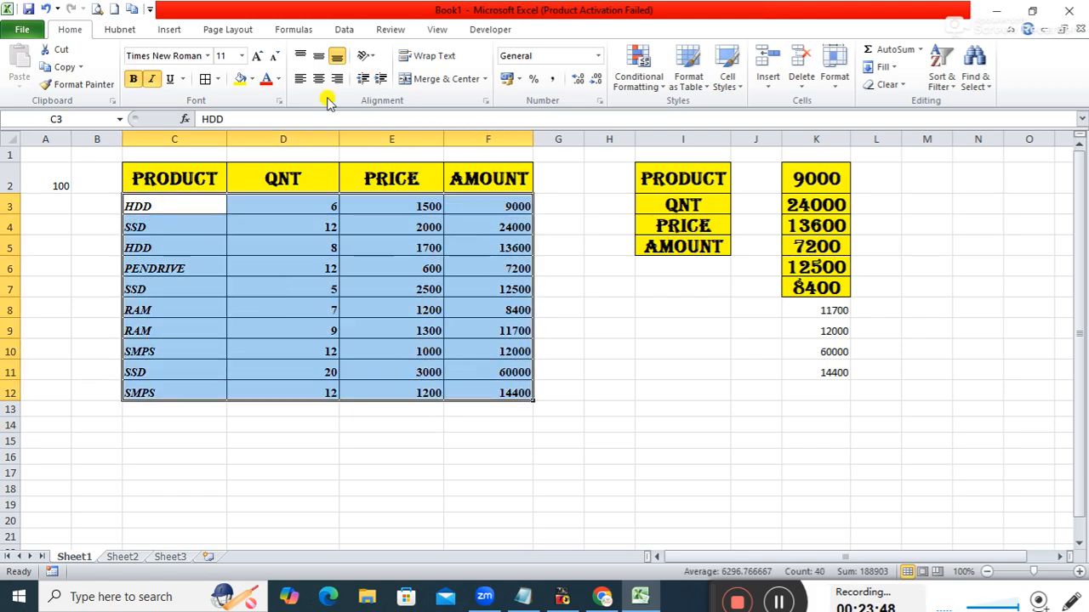
{"action": "left_click", "coordinate": [251, 79]}
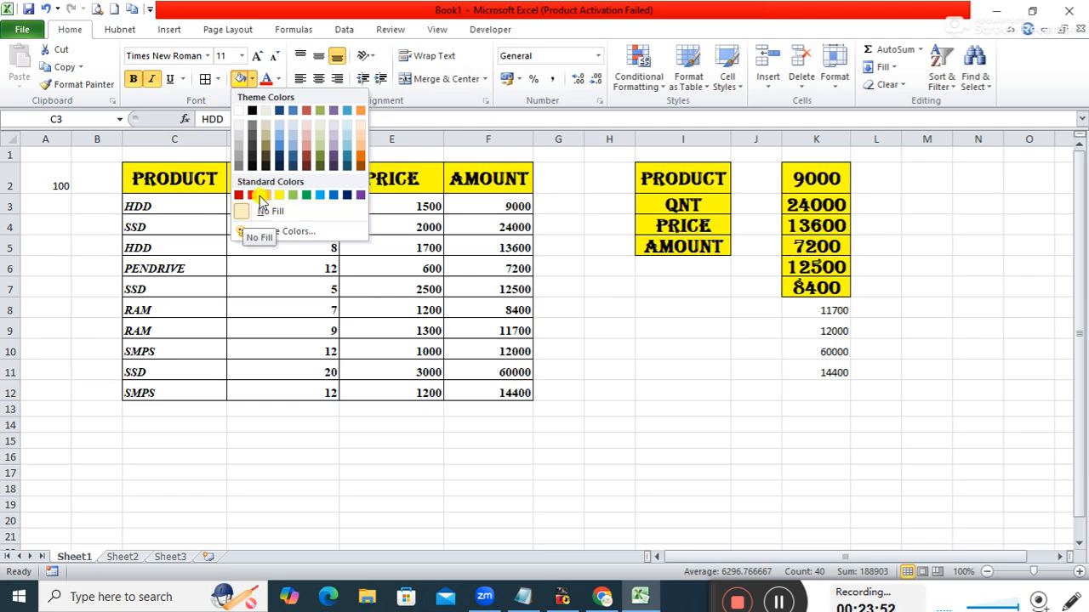
{"action": "left_click", "coordinate": [361, 127]}
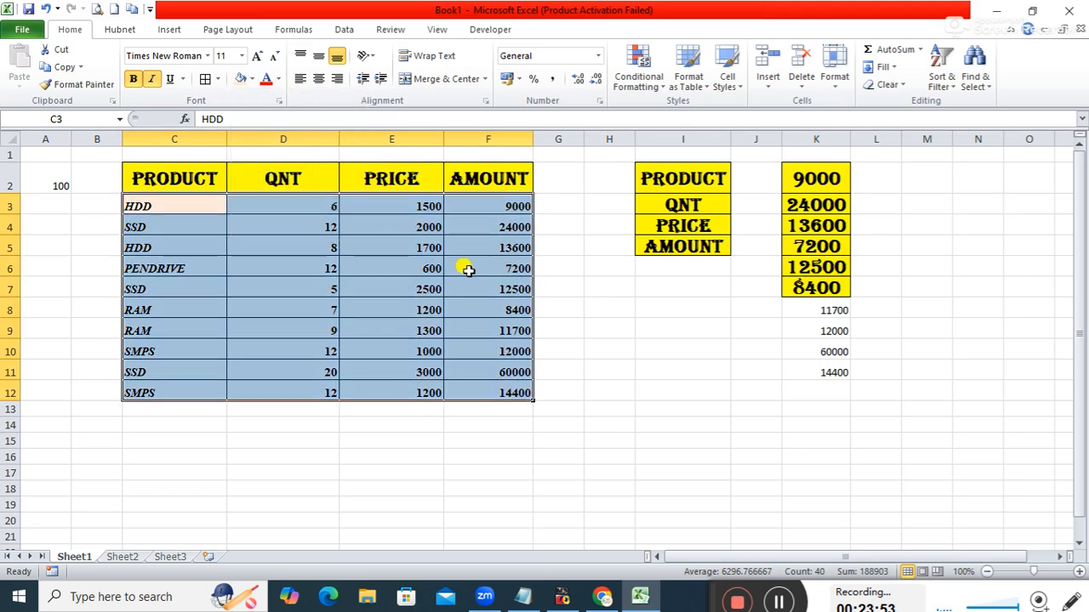
{"action": "left_click", "coordinate": [565, 306]}
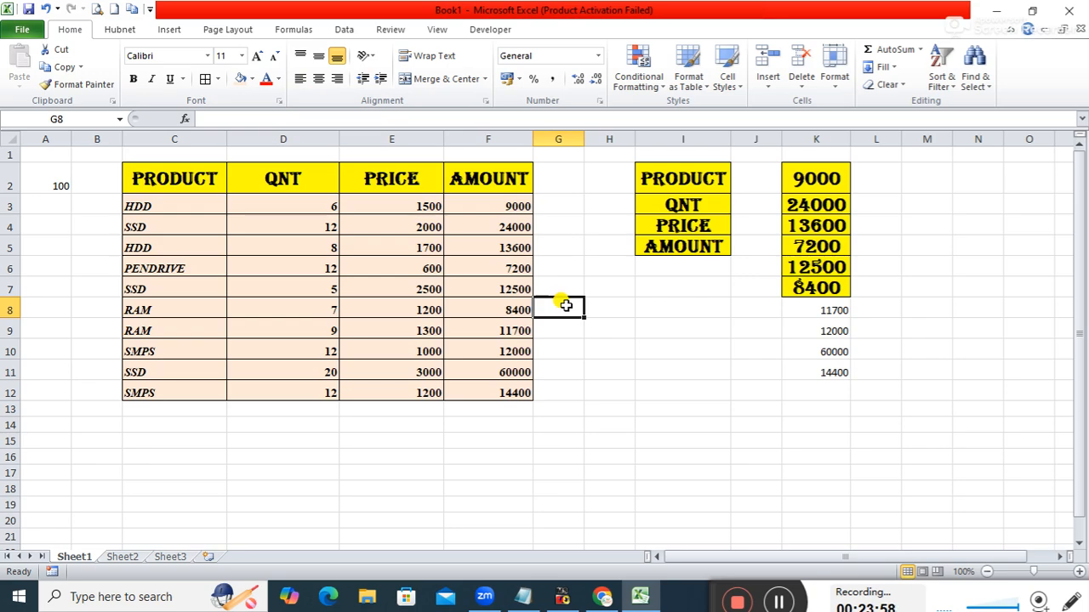
Change the font color of the table headings in C2 to F2 to red.
{"action": "left_click_drag", "start_coordinate": [194, 204], "coordinate": [418, 371]}
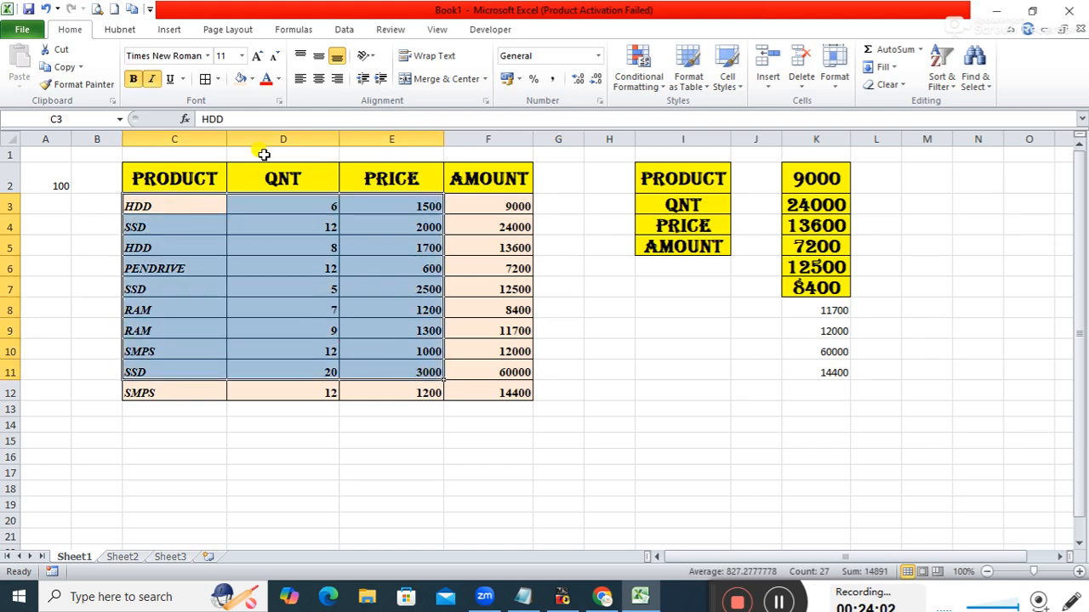
{"action": "left_click_drag", "start_coordinate": [190, 180], "coordinate": [487, 177]}
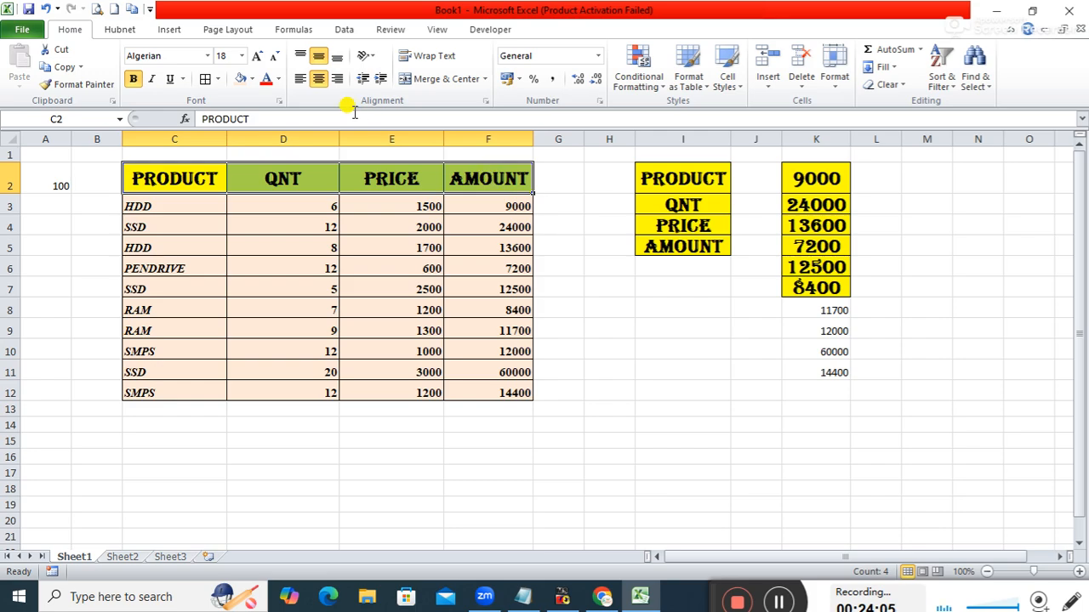
{"action": "left_click", "coordinate": [266, 81]}
{"action": "left_click", "coordinate": [597, 344]}
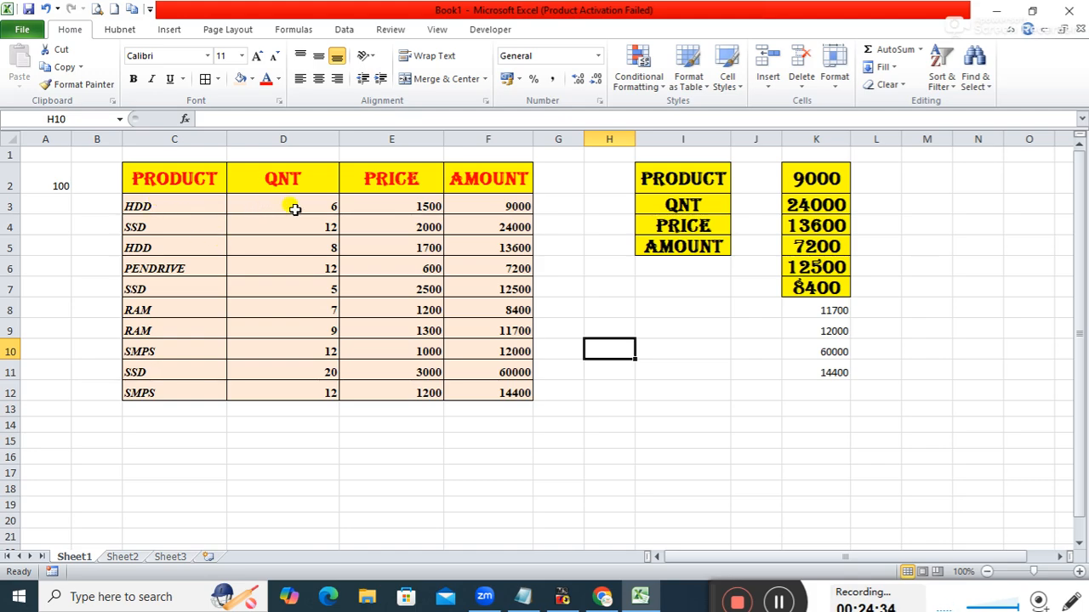
Center the contents of C3 to F12 horizontally and increase the height of rows 3 to 12 evenly.
{"action": "left_click_drag", "start_coordinate": [169, 208], "coordinate": [479, 393]}
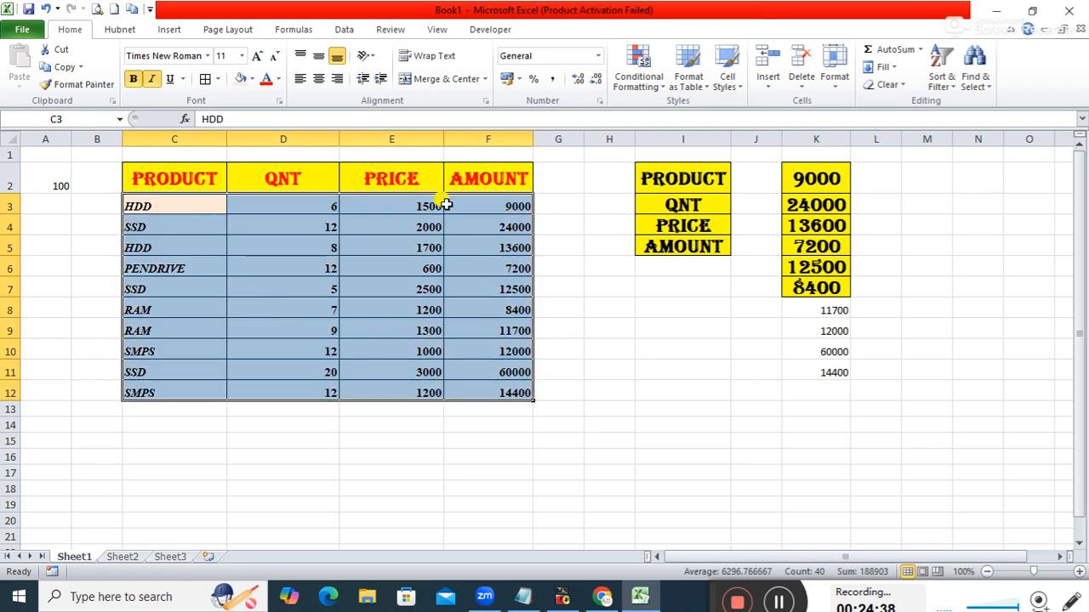
{"action": "left_click", "coordinate": [319, 79]}
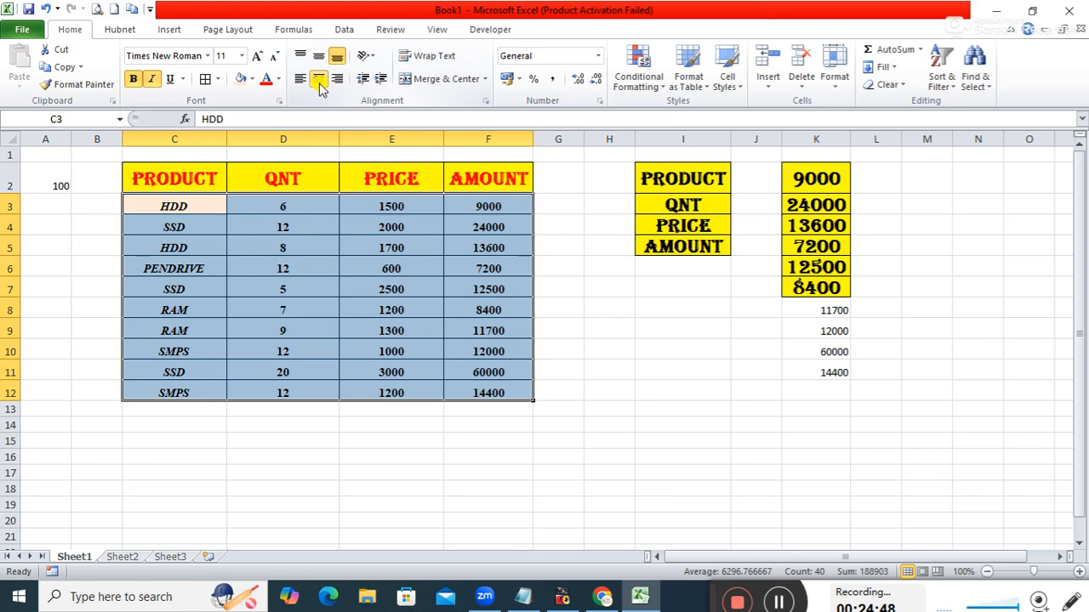
{"action": "left_click_drag", "start_coordinate": [7, 205], "coordinate": [12, 391]}
{"action": "left_click_drag", "start_coordinate": [17, 319], "coordinate": [14, 321]}
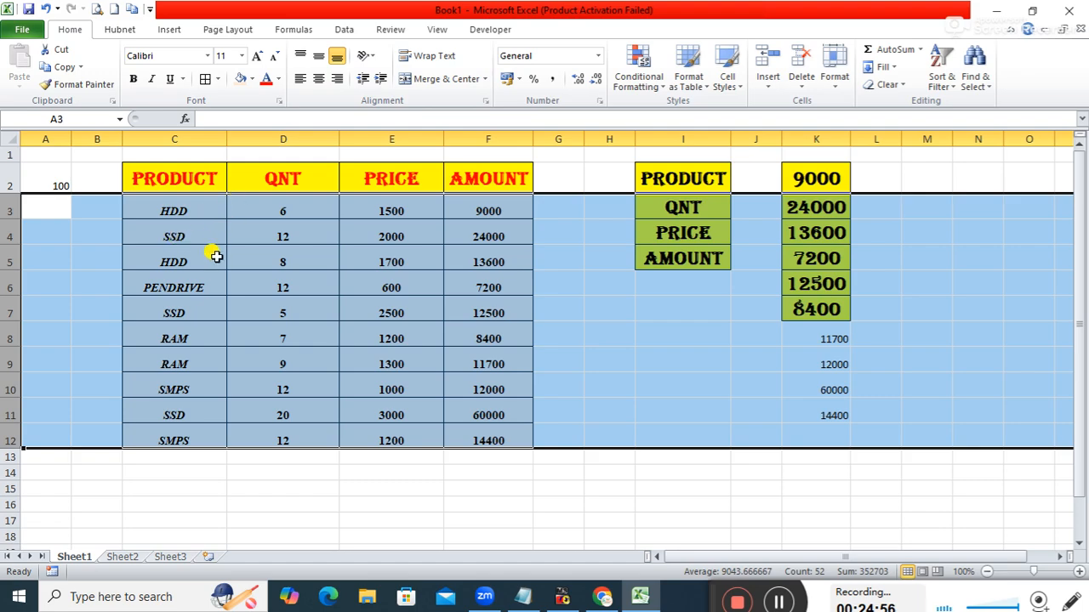
Align the contents of table cells C3 to F12 vertically to the middle.
{"action": "left_click", "coordinate": [280, 233]}
{"action": "left_click_drag", "start_coordinate": [187, 209], "coordinate": [467, 442]}
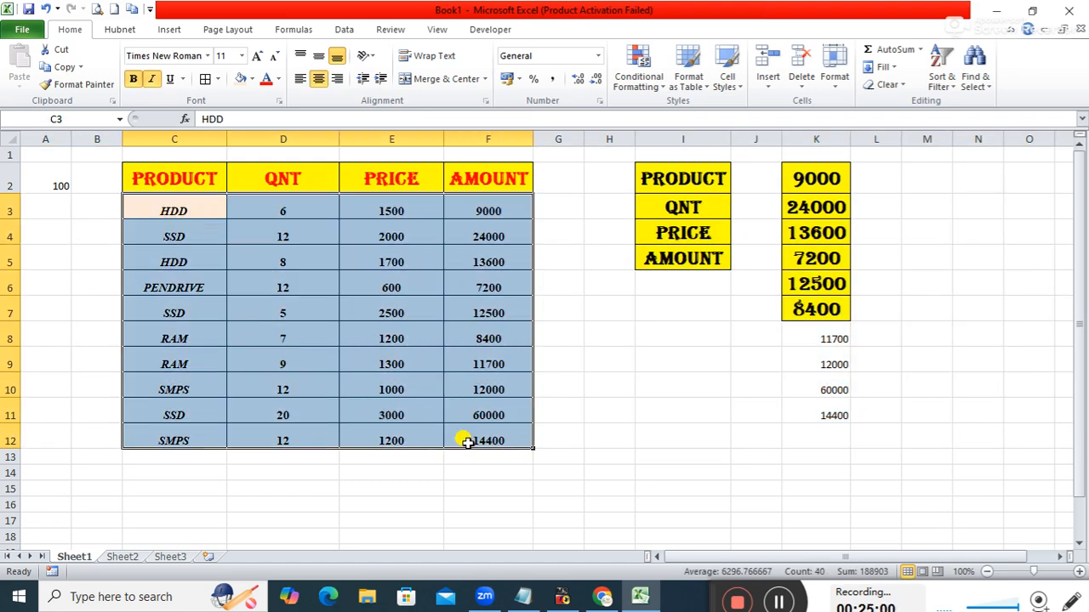
{"action": "left_click", "coordinate": [320, 58]}
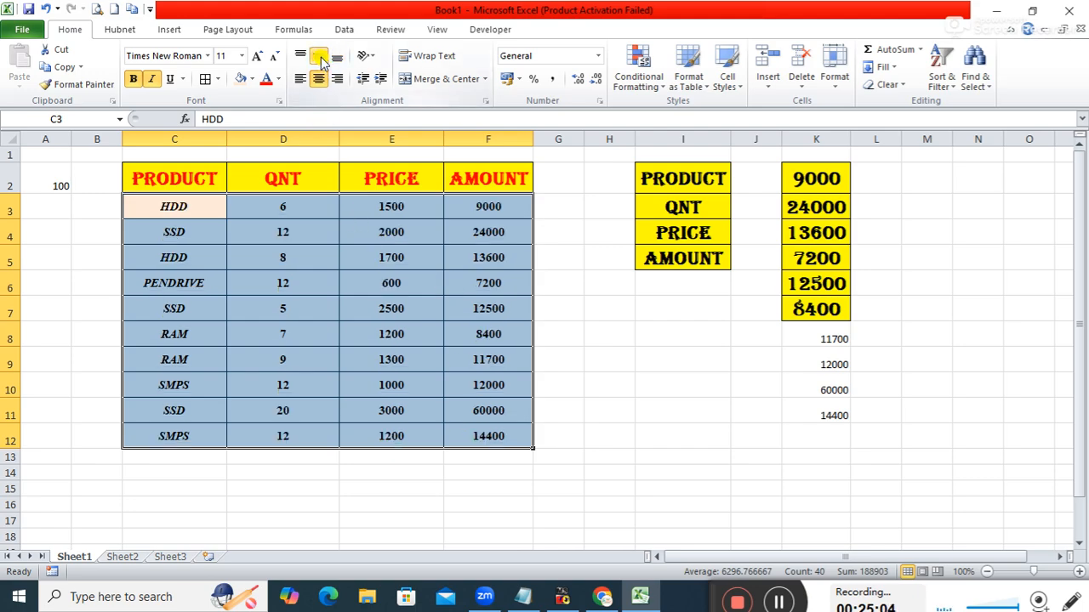
{"action": "left_click", "coordinate": [575, 255]}
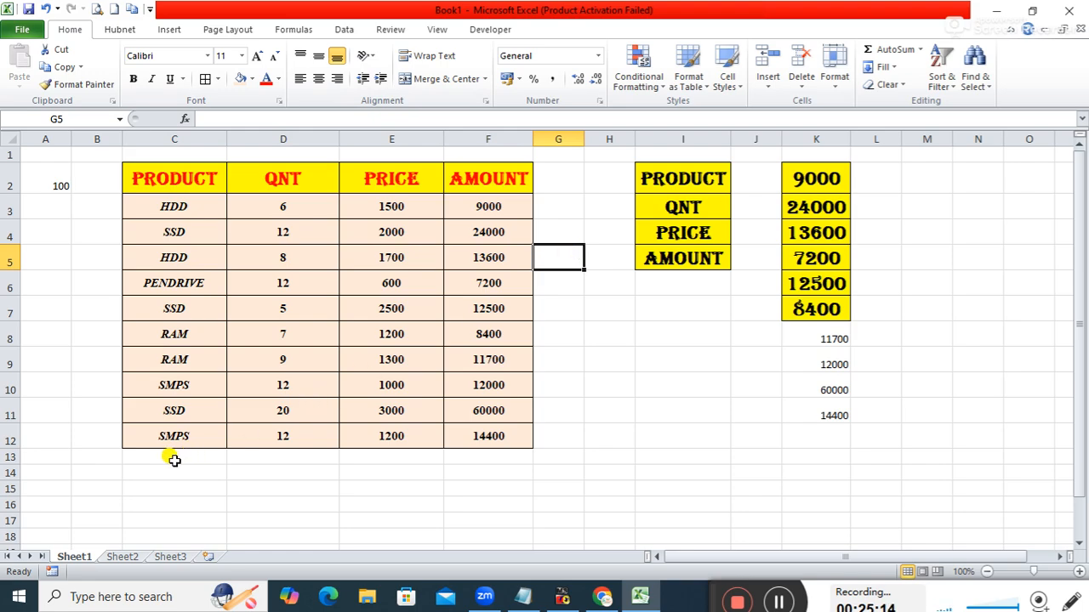
Make row 13 taller, and merge and center cells C13 and D13 with the label TOTAL.
{"action": "left_click_drag", "start_coordinate": [9, 463], "coordinate": [13, 474]}
{"action": "left_click_drag", "start_coordinate": [168, 458], "coordinate": [241, 460]}
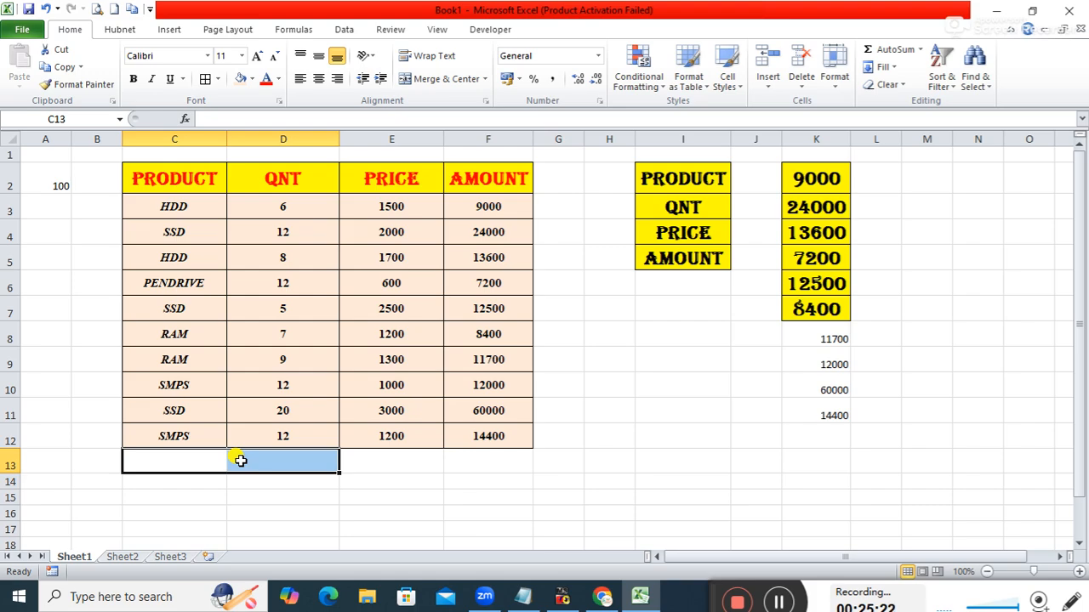
{"action": "left_click", "coordinate": [436, 79]}
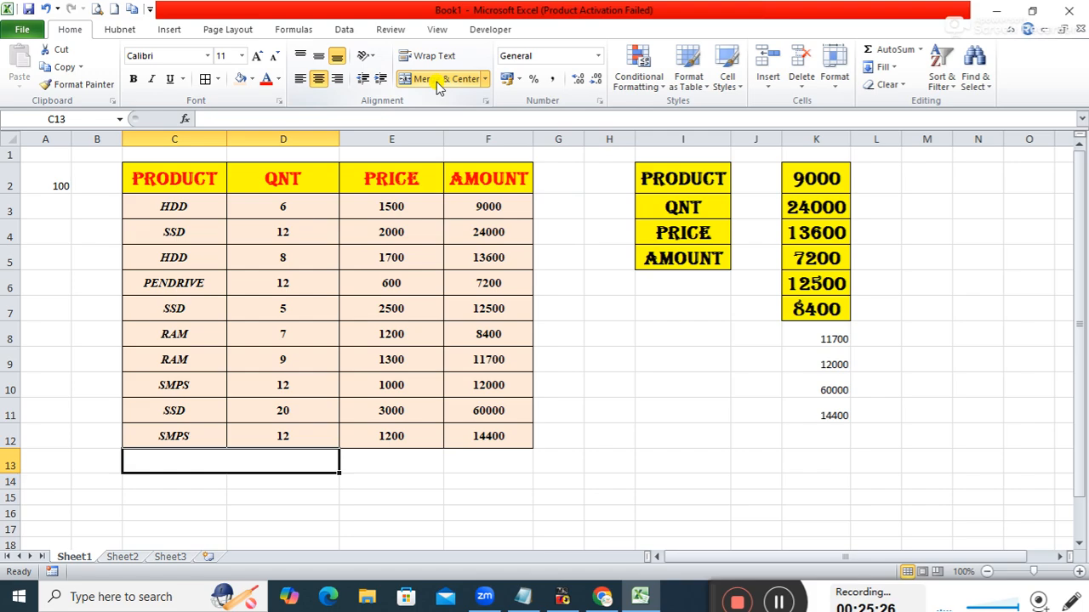
{"action": "type", "text": "TOTAL"}
{"action": "key", "text": "Return"}
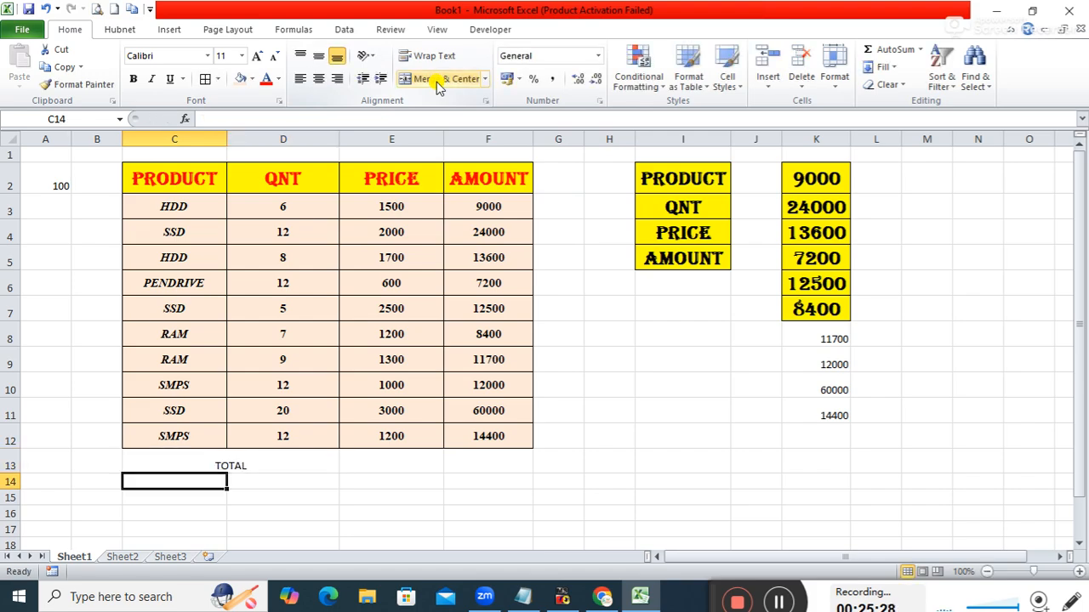
Apply a thick box border around the merged TOTAL cell in row 13.
{"action": "left_click", "coordinate": [251, 461]}
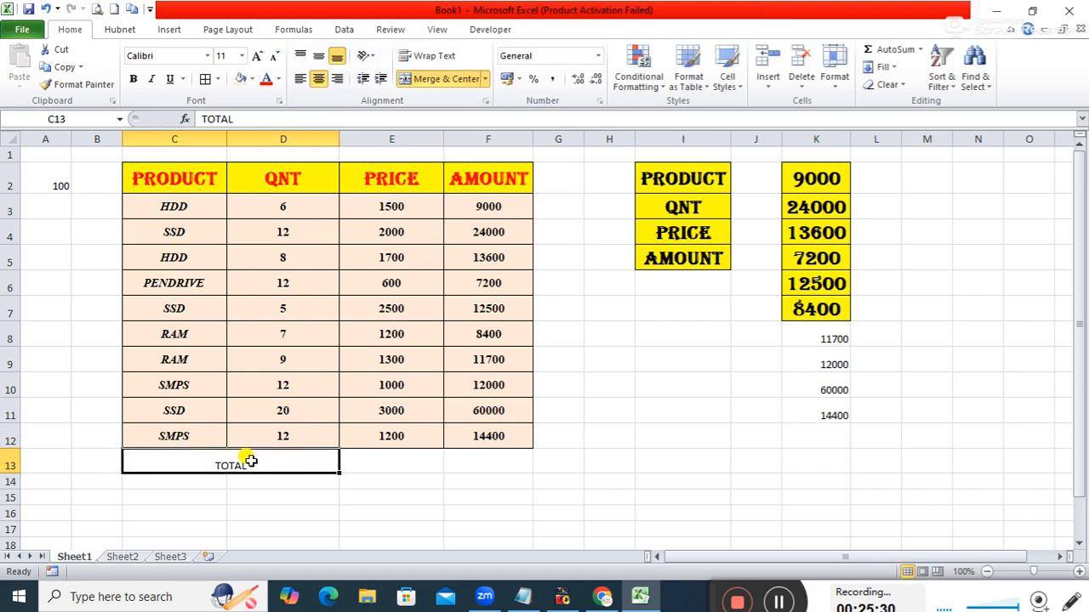
{"action": "left_click", "coordinate": [389, 496]}
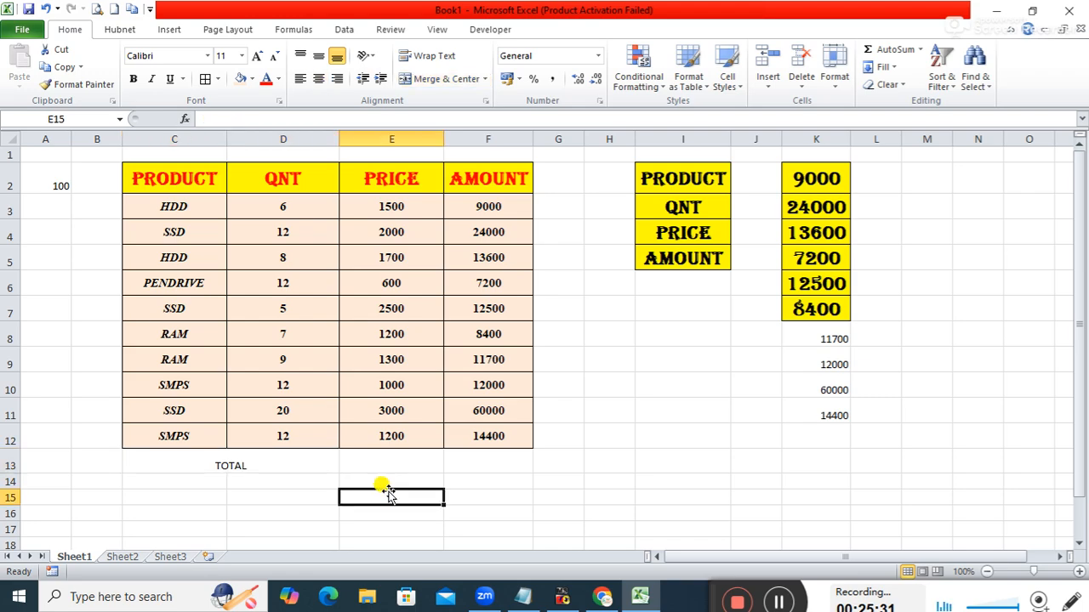
{"action": "left_click", "coordinate": [316, 461]}
{"action": "left_click", "coordinate": [217, 78]}
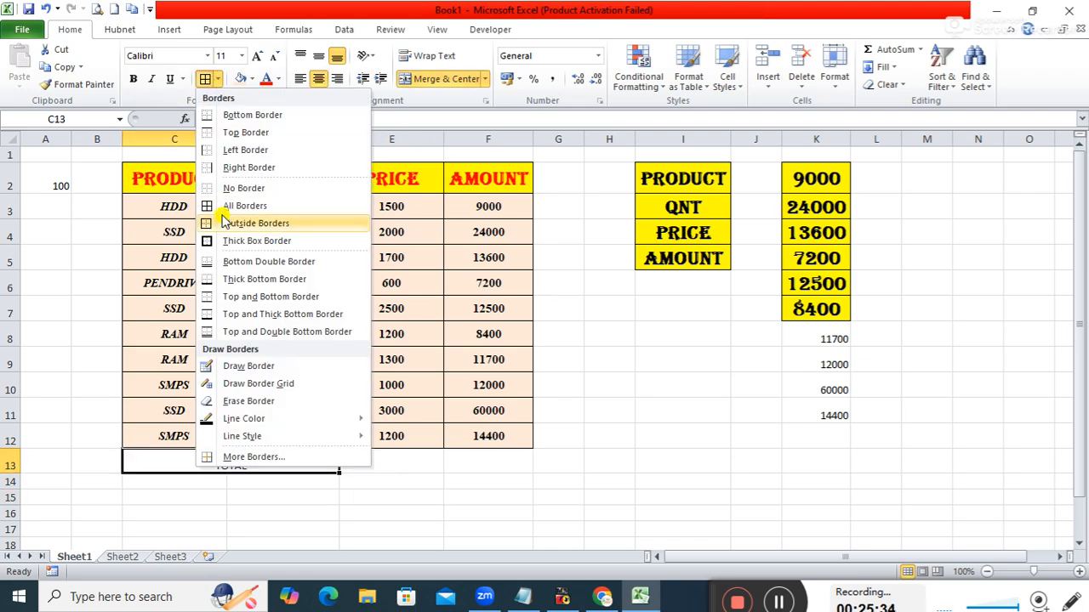
{"action": "left_click", "coordinate": [214, 240]}
{"action": "left_click", "coordinate": [416, 484]}
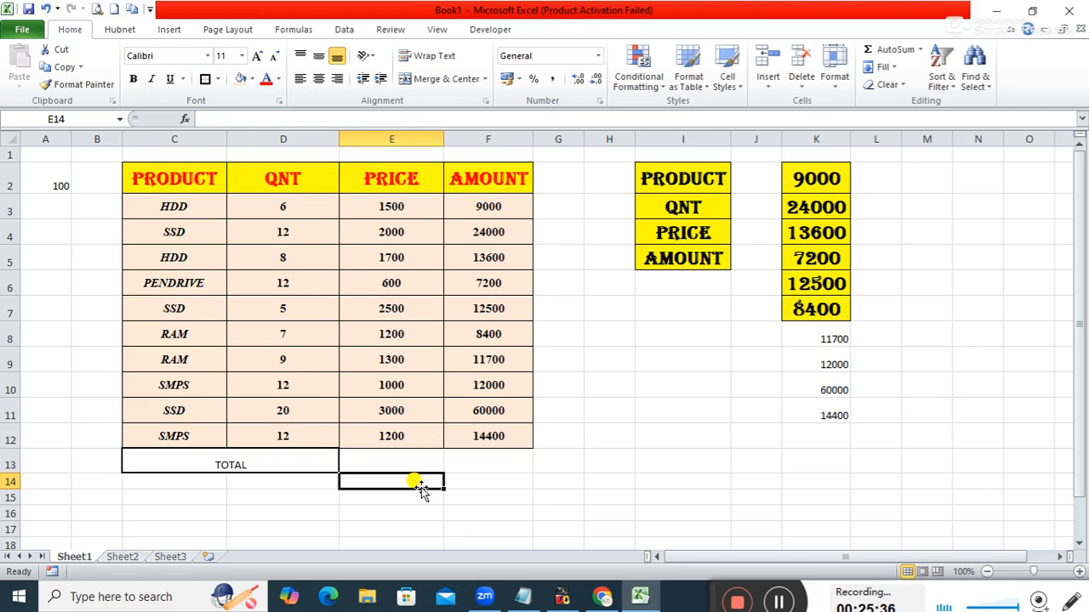
{"action": "left_click", "coordinate": [286, 500]}
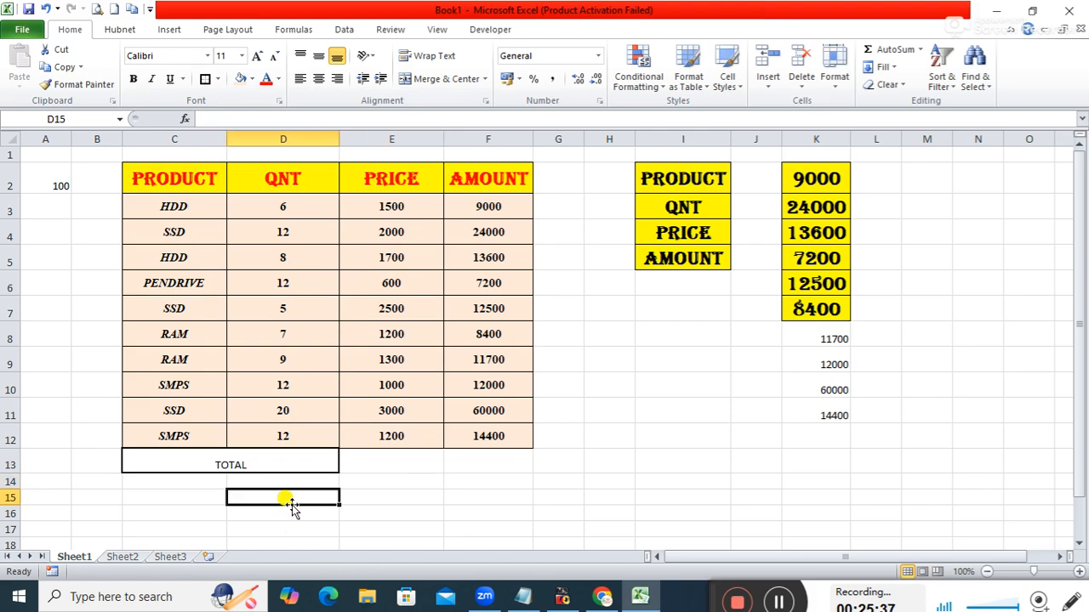
Format the TOTAL label in bold Monotype Corsiva at size 20.
{"action": "left_click", "coordinate": [298, 453]}
{"action": "left_click", "coordinate": [176, 55]}
{"action": "type", "text": "Mono"}
{"action": "key", "text": "Return"}
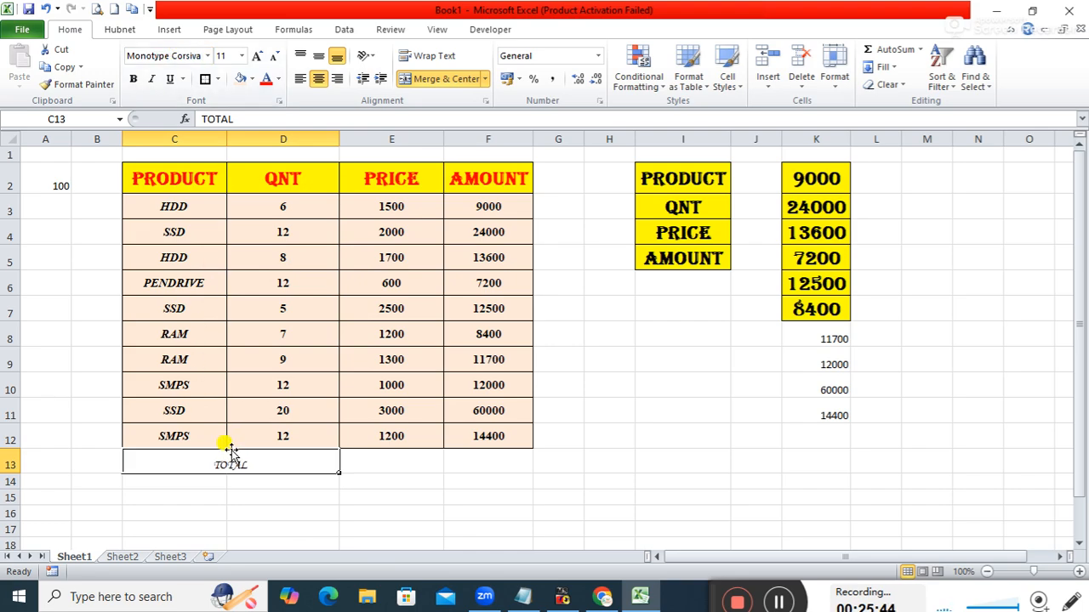
{"action": "left_click", "coordinate": [258, 56]}
{"action": "left_click", "coordinate": [258, 56]}
{"action": "left_click", "coordinate": [257, 56]}
{"action": "left_click", "coordinate": [133, 79]}
{"action": "left_click", "coordinate": [259, 57]}
{"action": "left_click", "coordinate": [260, 56]}
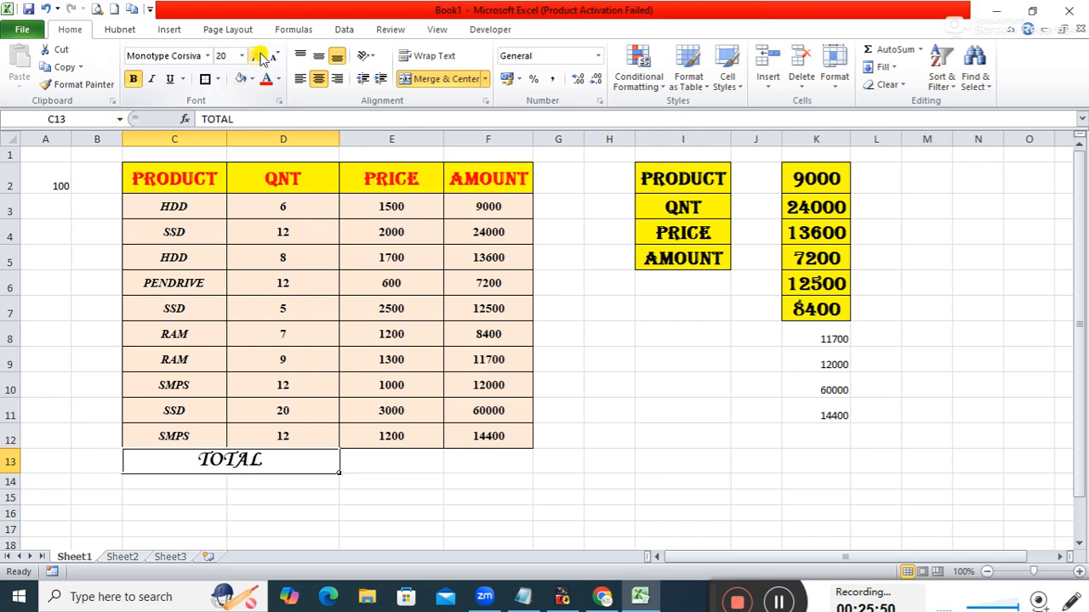
Align the TOTAL label vertically to the middle and fill its merged cell with standard green.
{"action": "left_click", "coordinate": [318, 57]}
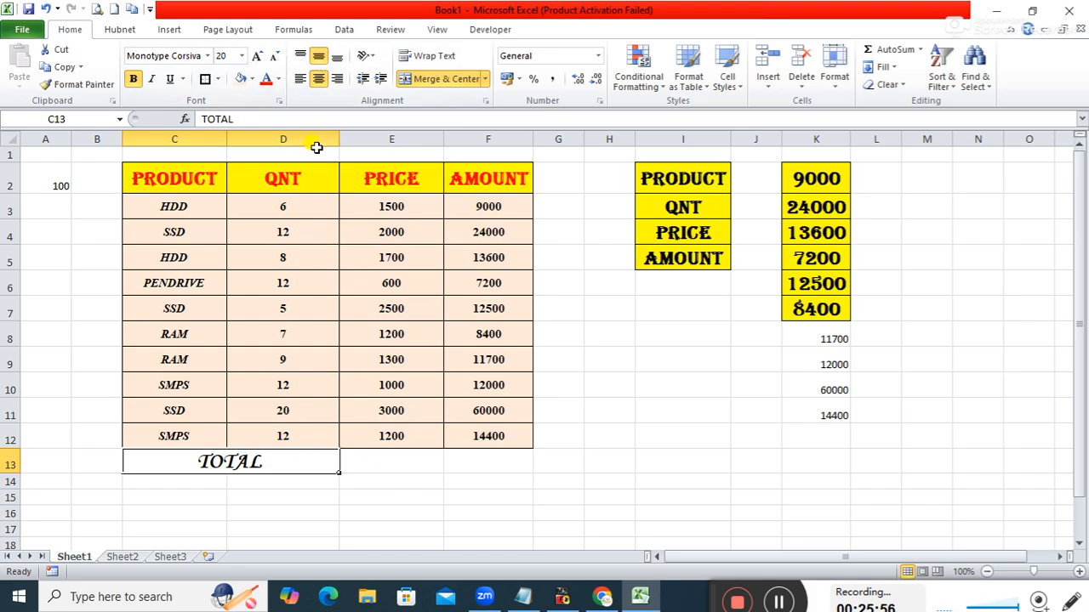
{"action": "left_click", "coordinate": [253, 79]}
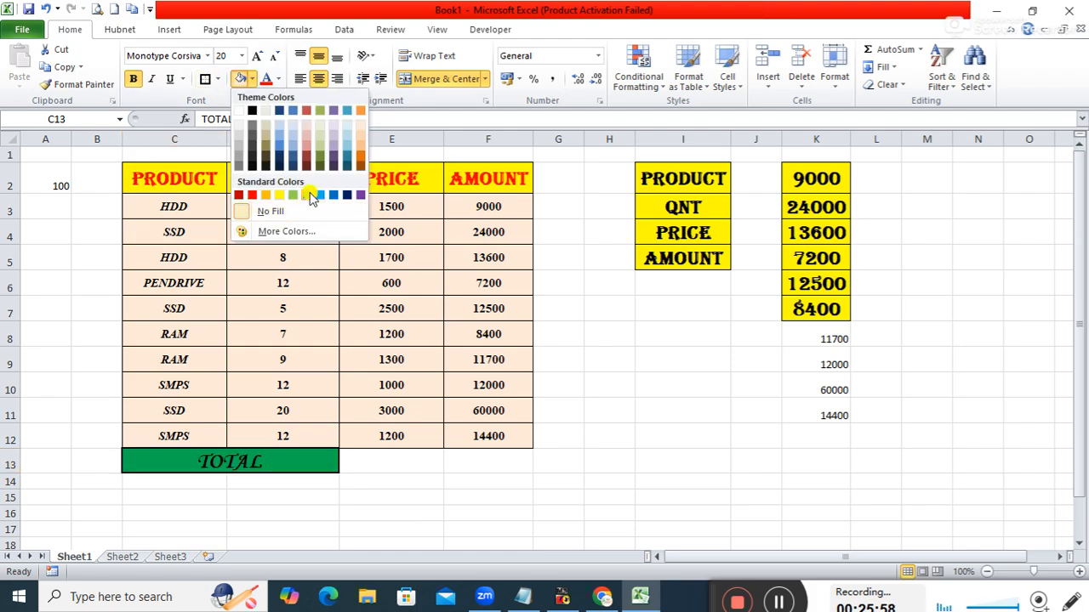
{"action": "left_click", "coordinate": [308, 196]}
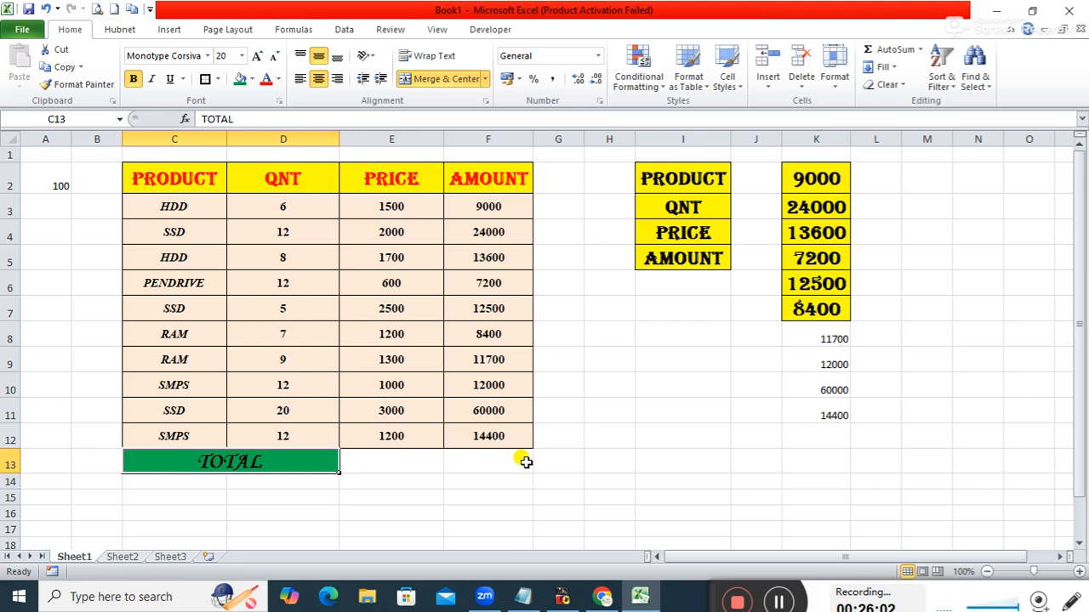
Apply all borders to cells E13 and F13 beside the TOTAL label.
{"action": "left_click", "coordinate": [418, 455]}
{"action": "left_click_drag", "start_coordinate": [420, 454], "coordinate": [489, 455]}
{"action": "left_click", "coordinate": [216, 79]}
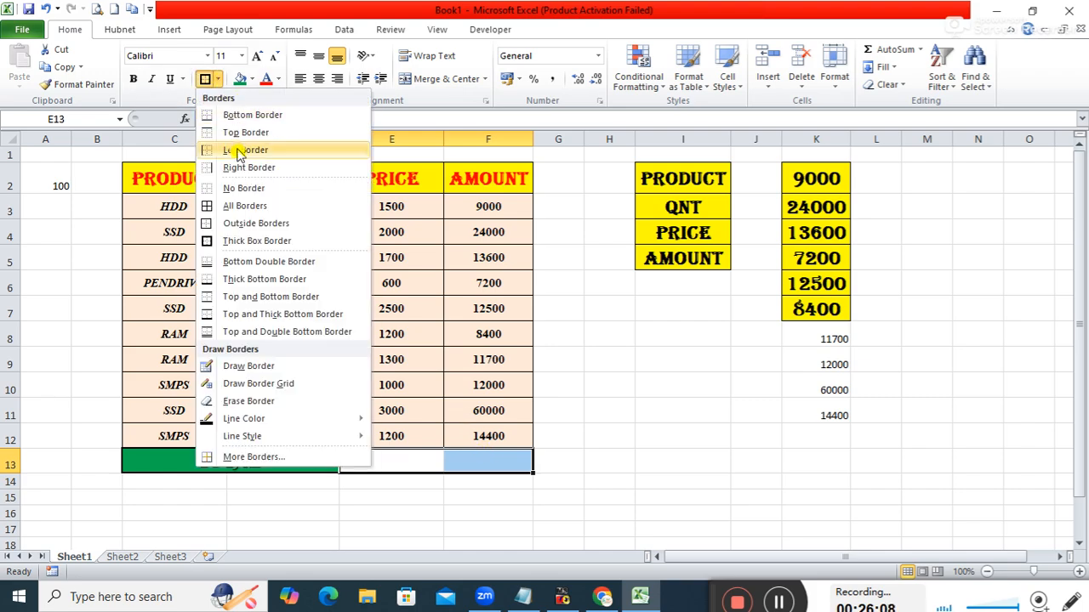
{"action": "left_click", "coordinate": [238, 207]}
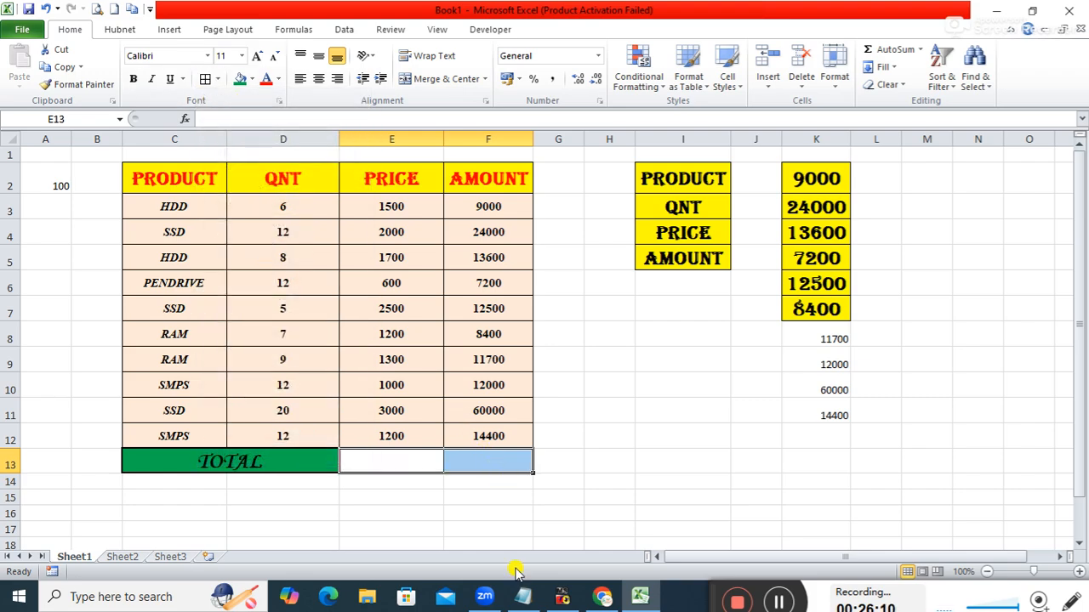
{"action": "left_click", "coordinate": [404, 466]}
{"action": "left_click", "coordinate": [568, 478]}
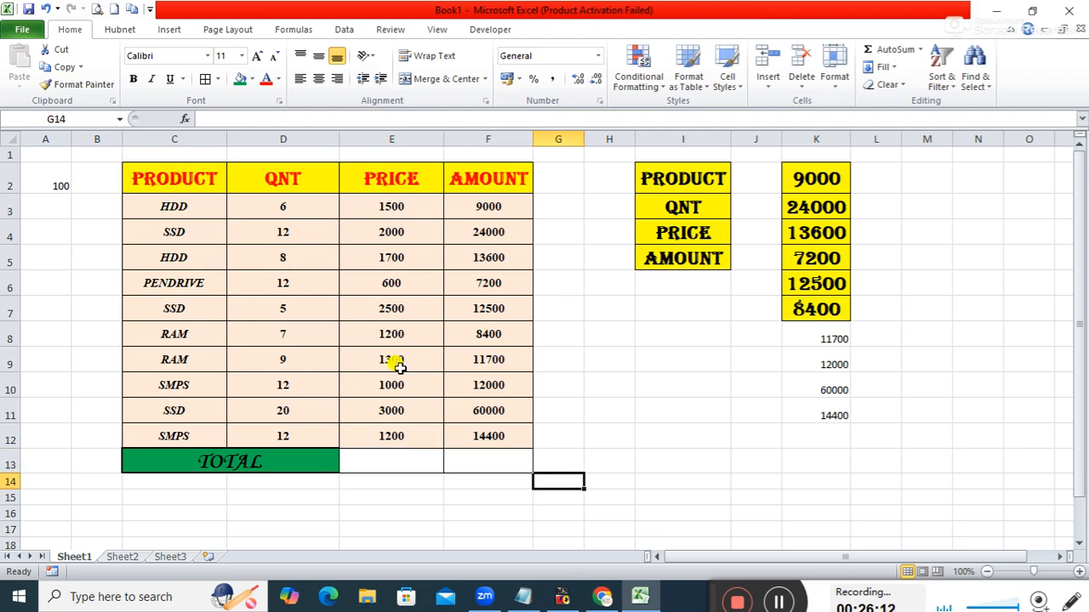
Unmerge the TOTAL cell back into separate cells C13 and D13.
{"action": "left_click", "coordinate": [290, 462]}
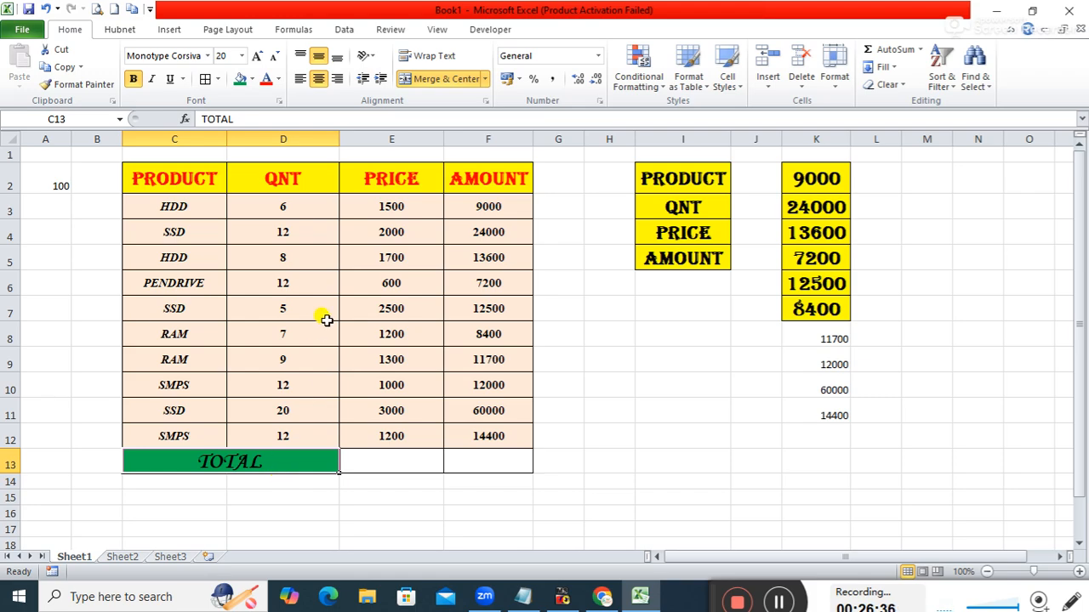
{"action": "left_click", "coordinate": [448, 78]}
{"action": "left_click", "coordinate": [308, 464]}
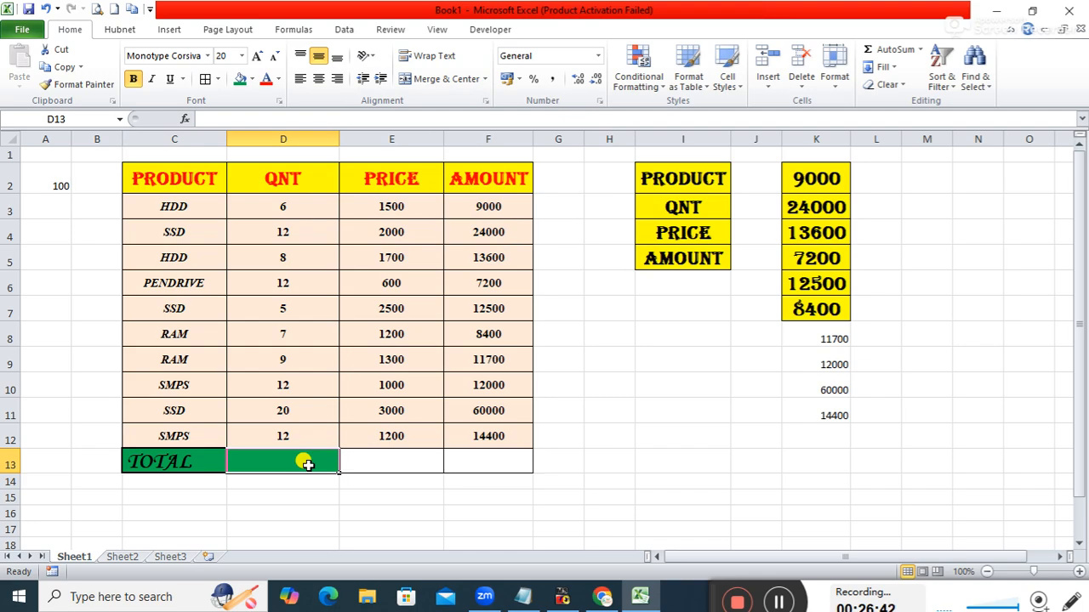
{"action": "left_click", "coordinate": [369, 459]}
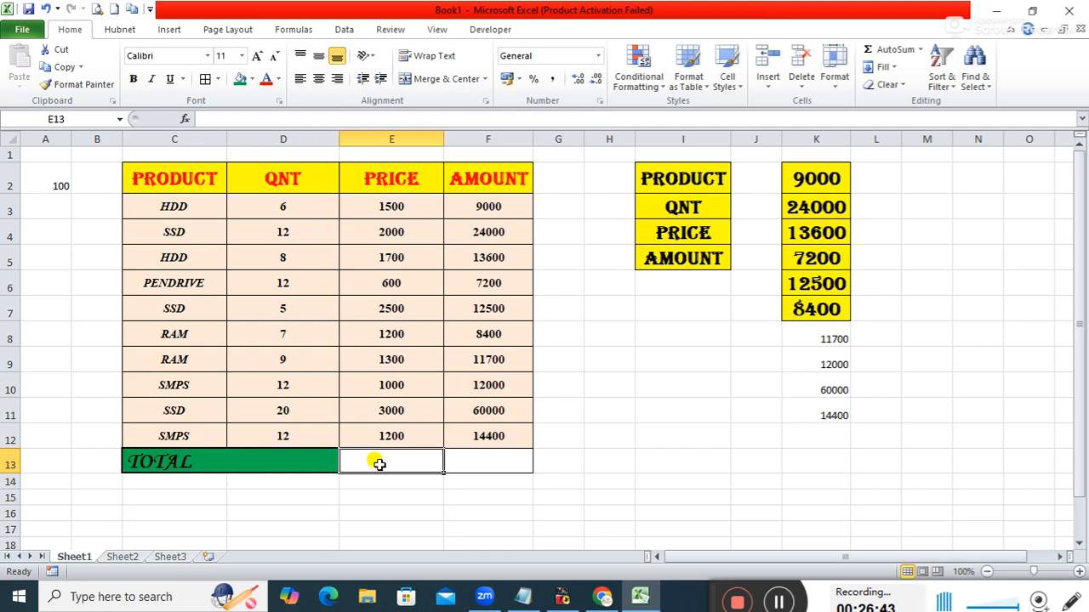
{"action": "left_click", "coordinate": [291, 464]}
{"action": "left_click", "coordinate": [376, 465]}
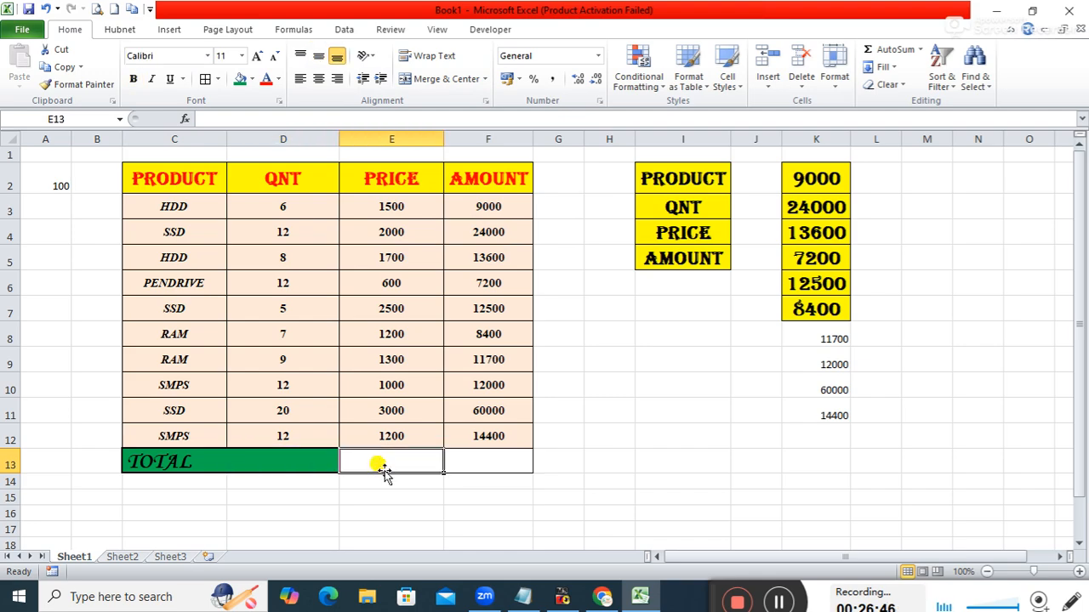
Copy the formatting of empty cell E13 onto D13 with Format Painter.
{"action": "left_click", "coordinate": [77, 84]}
{"action": "left_click", "coordinate": [268, 452]}
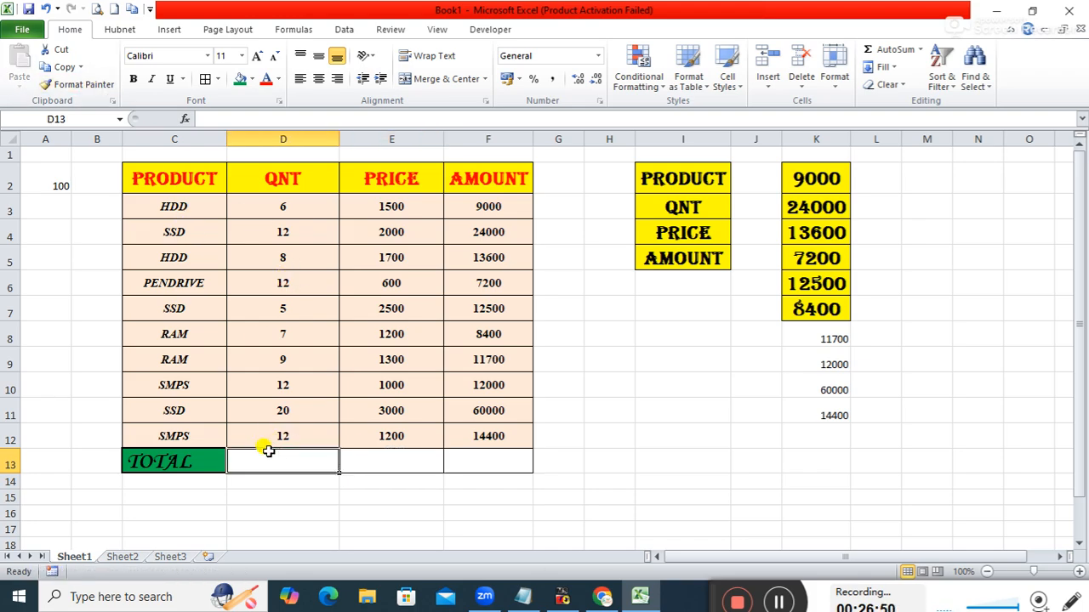
{"action": "left_click", "coordinate": [359, 502]}
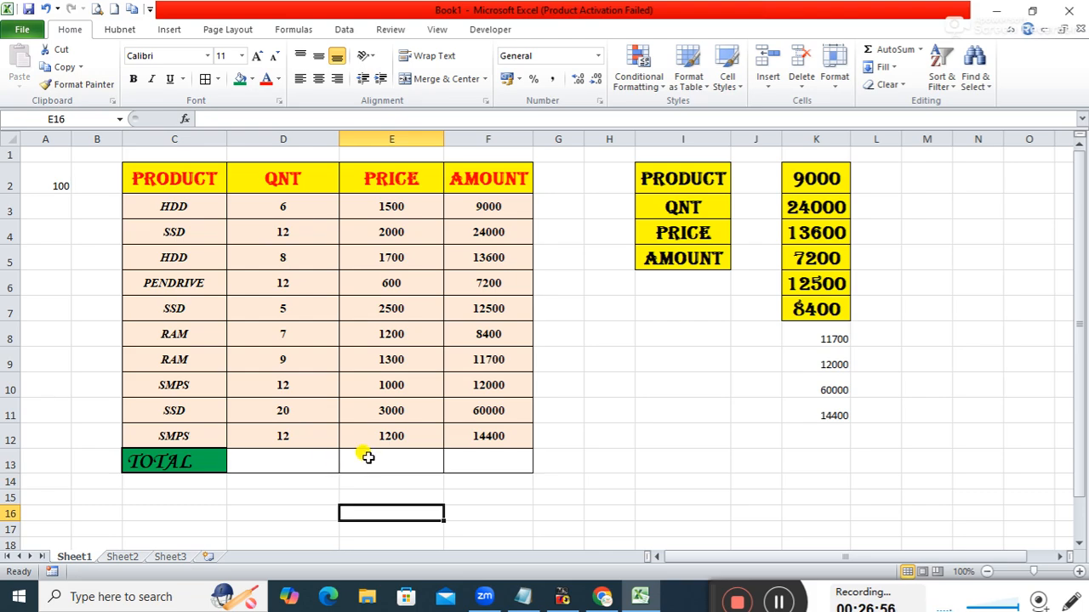
{"action": "left_click", "coordinate": [245, 509]}
Apply a thick box border around the TOTAL label cell C13.
{"action": "left_click", "coordinate": [199, 460]}
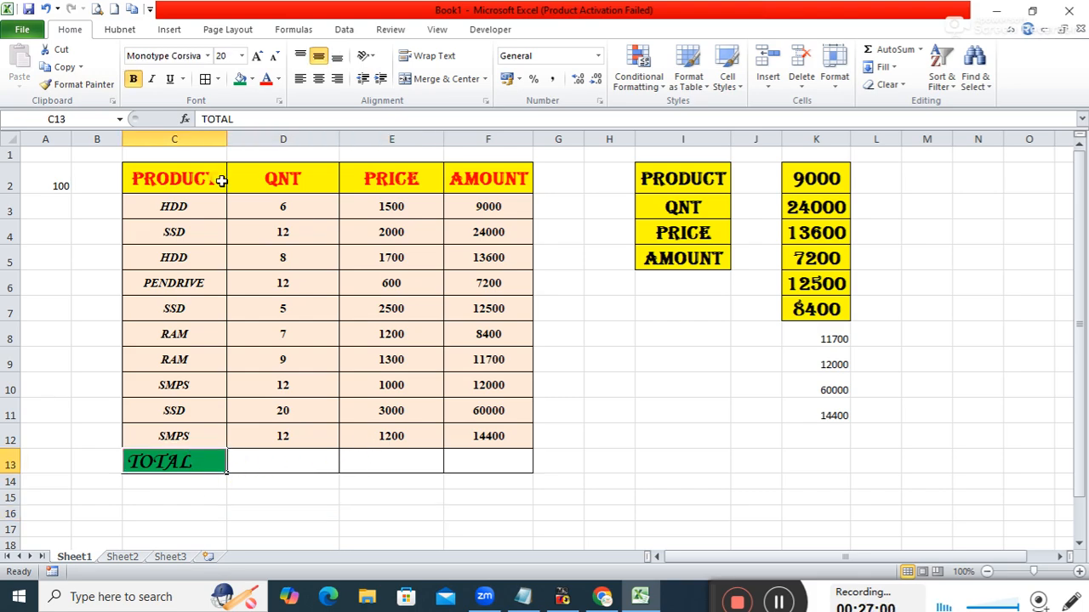
{"action": "left_click", "coordinate": [217, 79]}
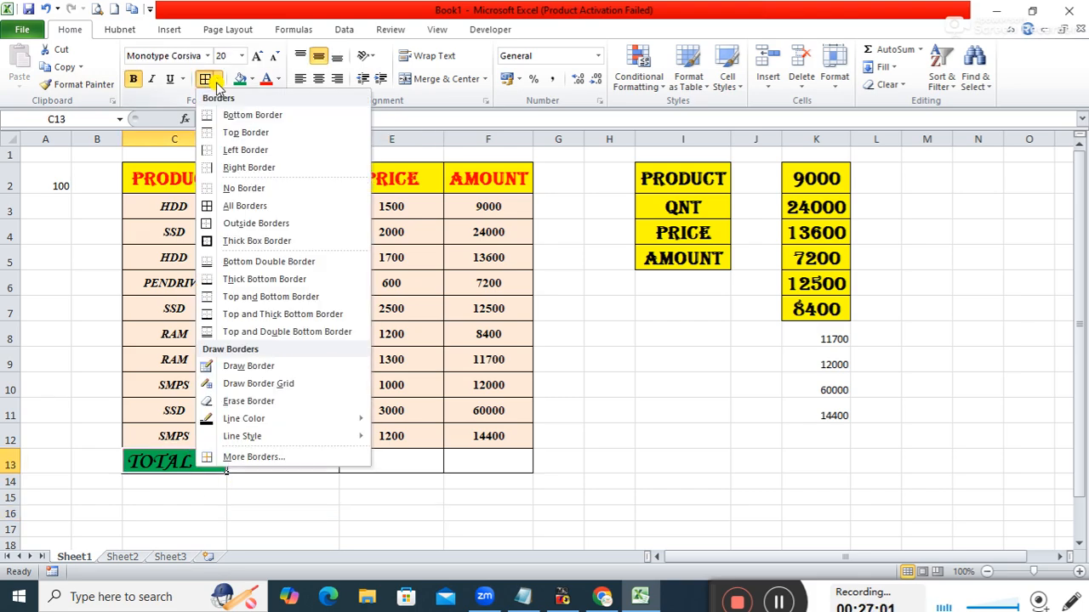
{"action": "left_click", "coordinate": [231, 241]}
{"action": "left_click", "coordinate": [343, 492]}
Total the QNT column in D13 with the formula =SUM(D3:D12).
{"action": "left_click", "coordinate": [295, 463]}
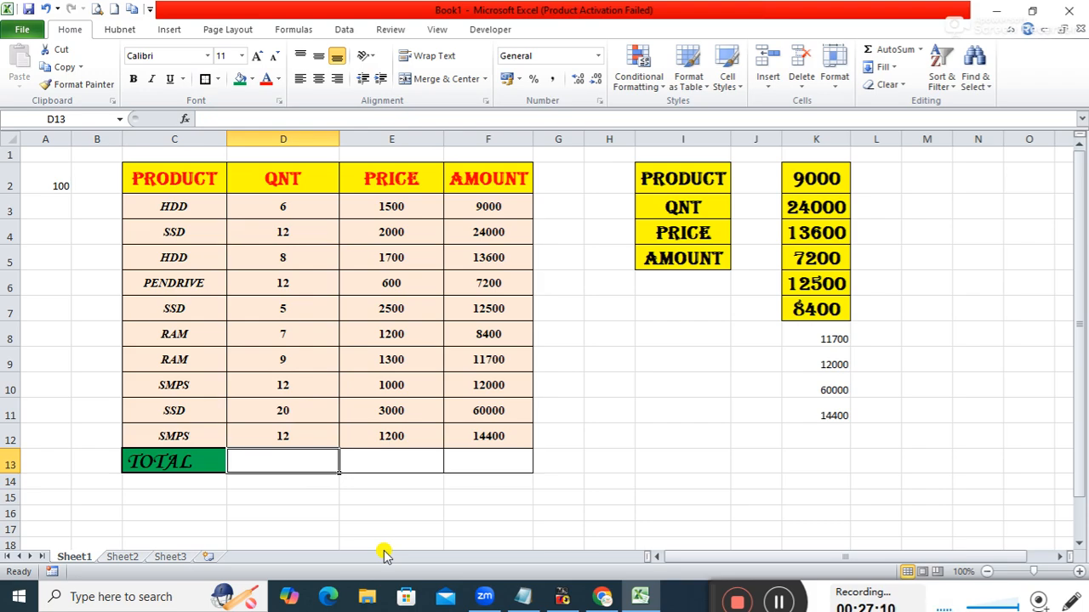
{"action": "key", "text": "alt+equal"}
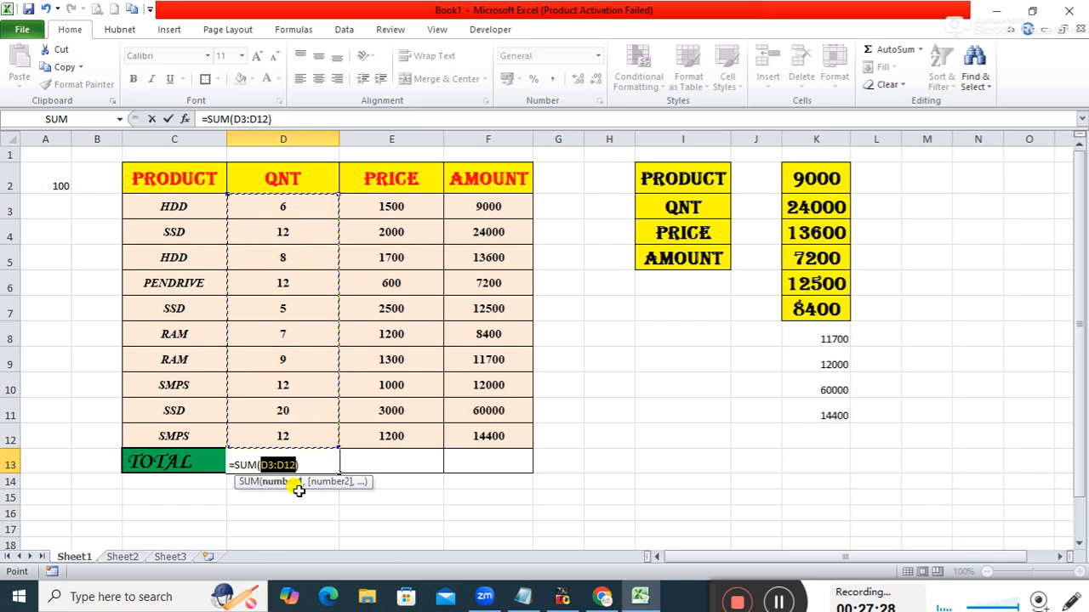
{"action": "left_click", "coordinate": [311, 465]}
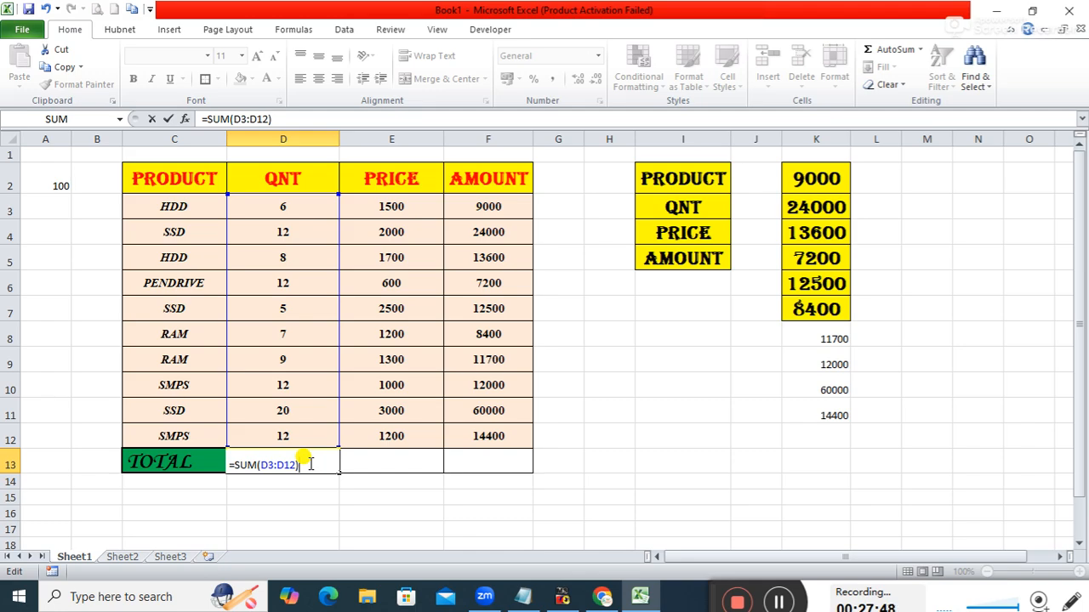
{"action": "key", "text": "Return"}
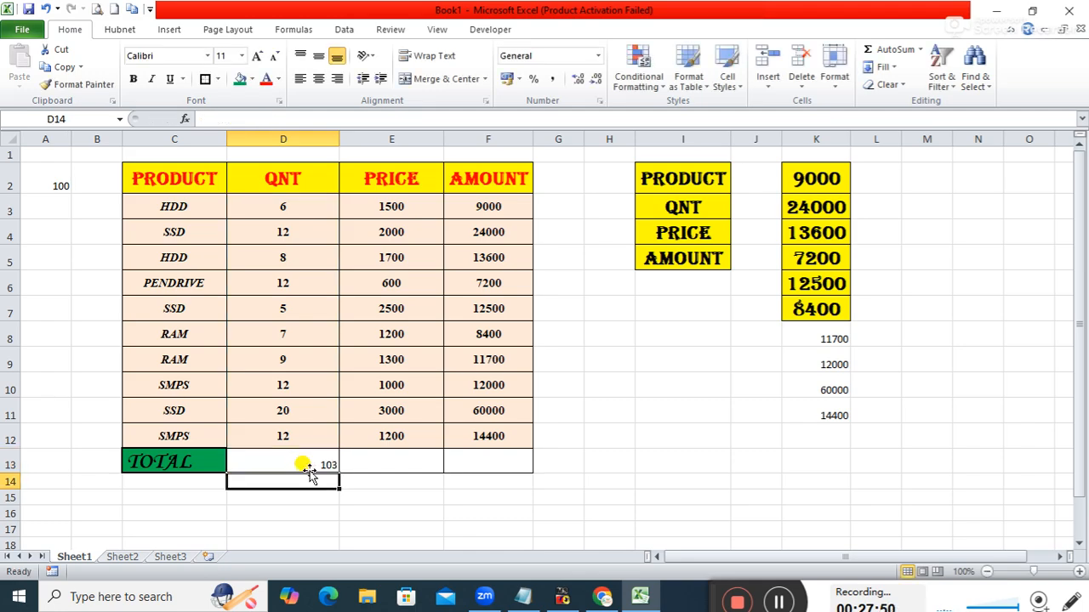
{"action": "left_click", "coordinate": [326, 462]}
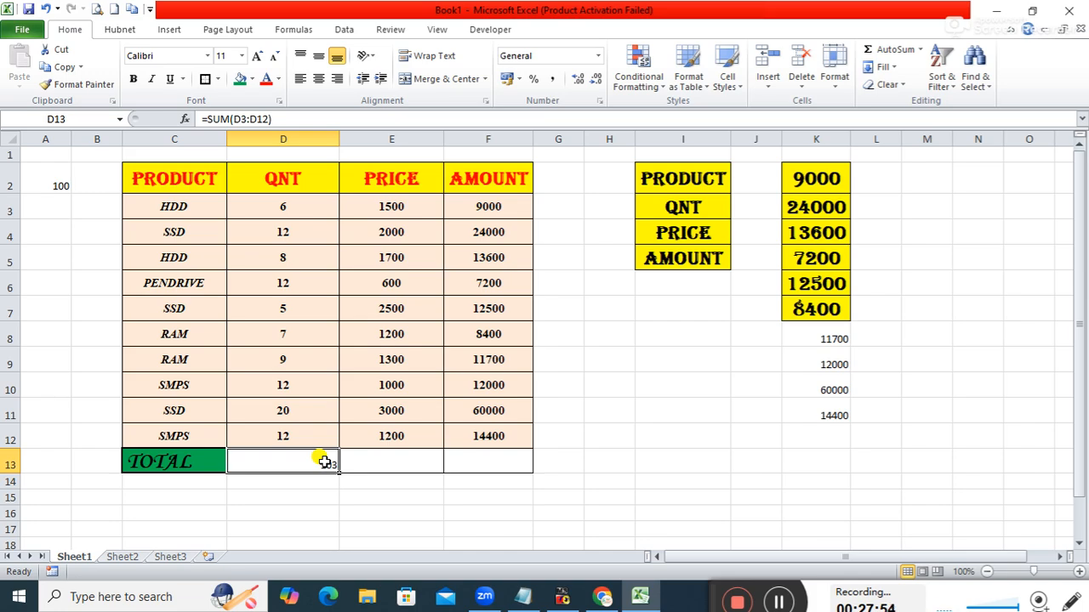
Sum the PRICE column in E13 and the AMOUNT column in F13 with AutoSum.
{"action": "left_click", "coordinate": [391, 463]}
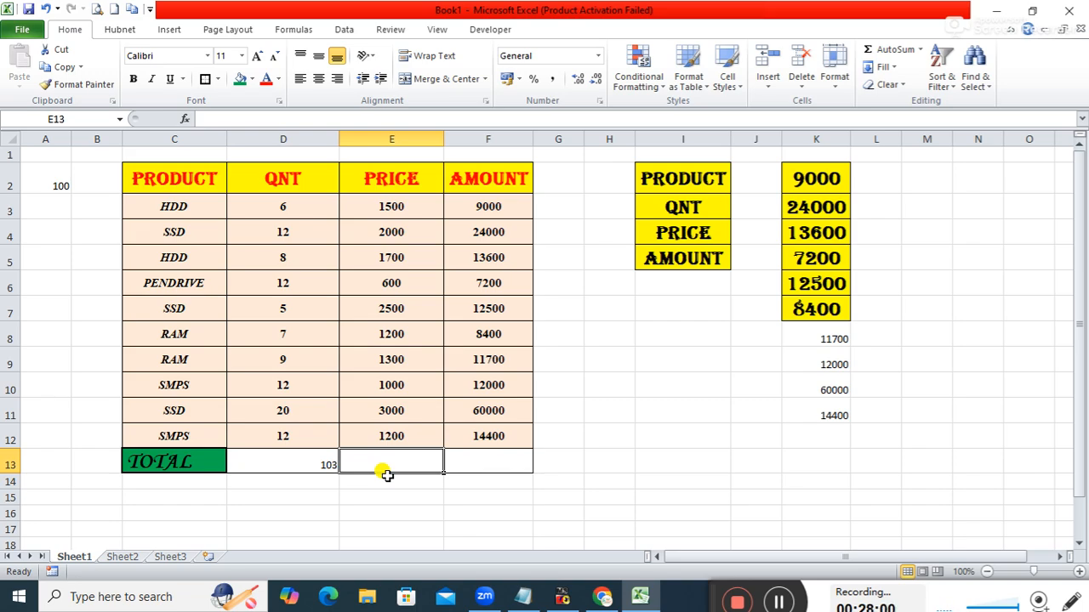
{"action": "key", "text": "alt+equal"}
{"action": "key", "text": "Return"}
{"action": "left_click", "coordinate": [473, 458]}
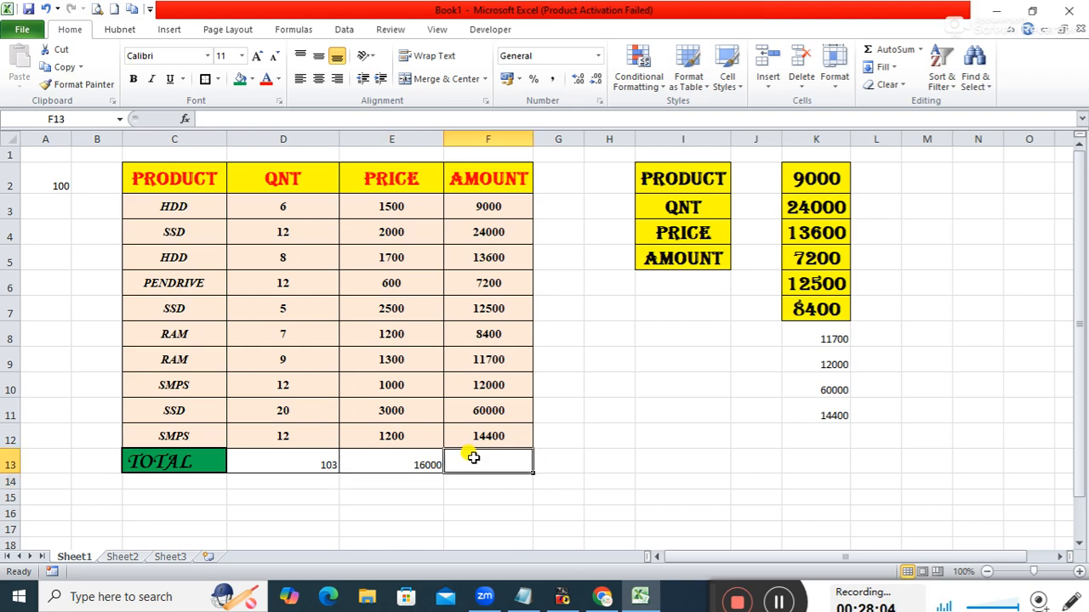
{"action": "key", "text": "alt+equal"}
{"action": "key", "text": "Return"}
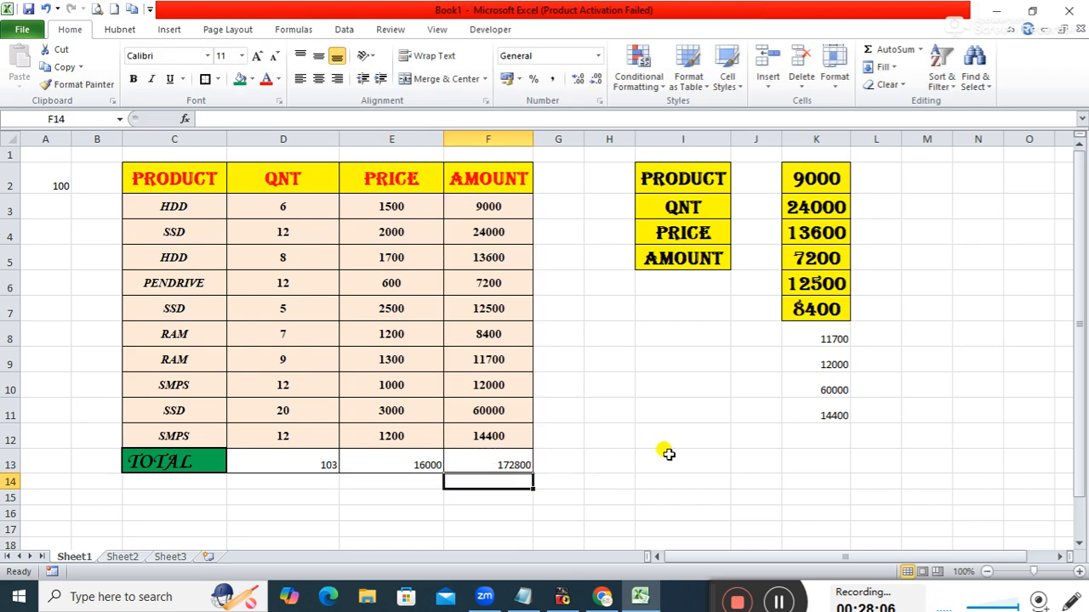
Format the totals in D13 to F13 in bold Algerian at size 14.
{"action": "left_click_drag", "start_coordinate": [297, 462], "coordinate": [452, 462]}
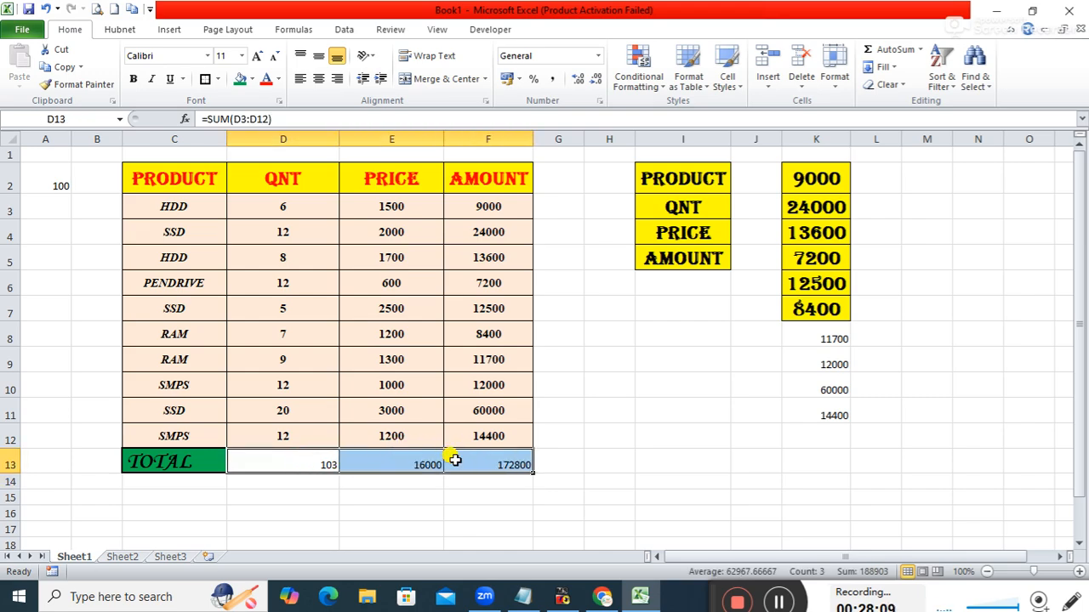
{"action": "left_click", "coordinate": [168, 56]}
{"action": "type", "text": "Algerian"}
{"action": "key", "text": "Return"}
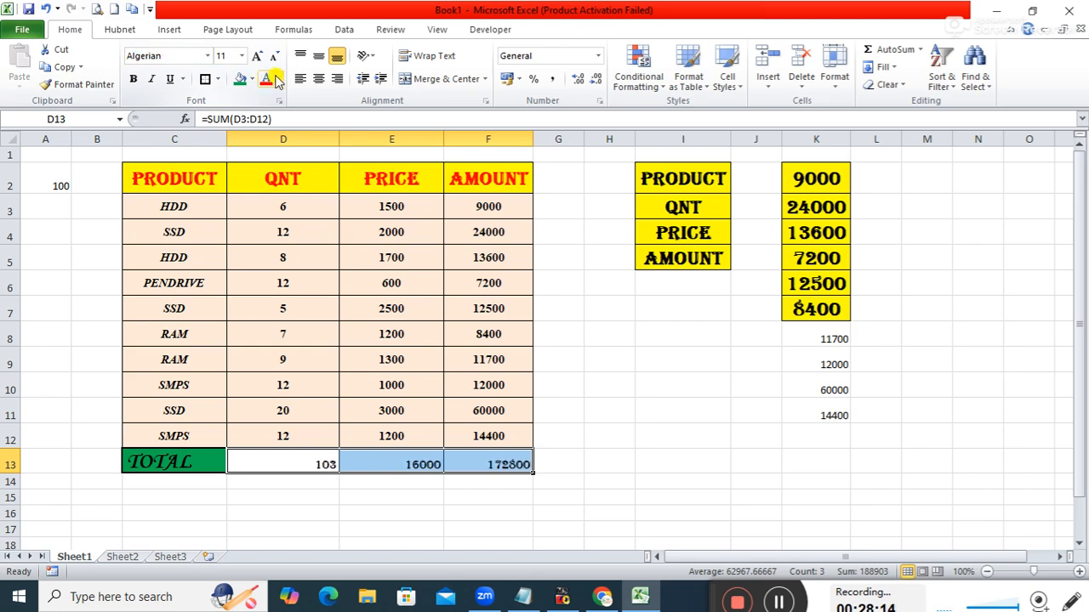
{"action": "left_click", "coordinate": [257, 56]}
{"action": "left_click", "coordinate": [256, 57]}
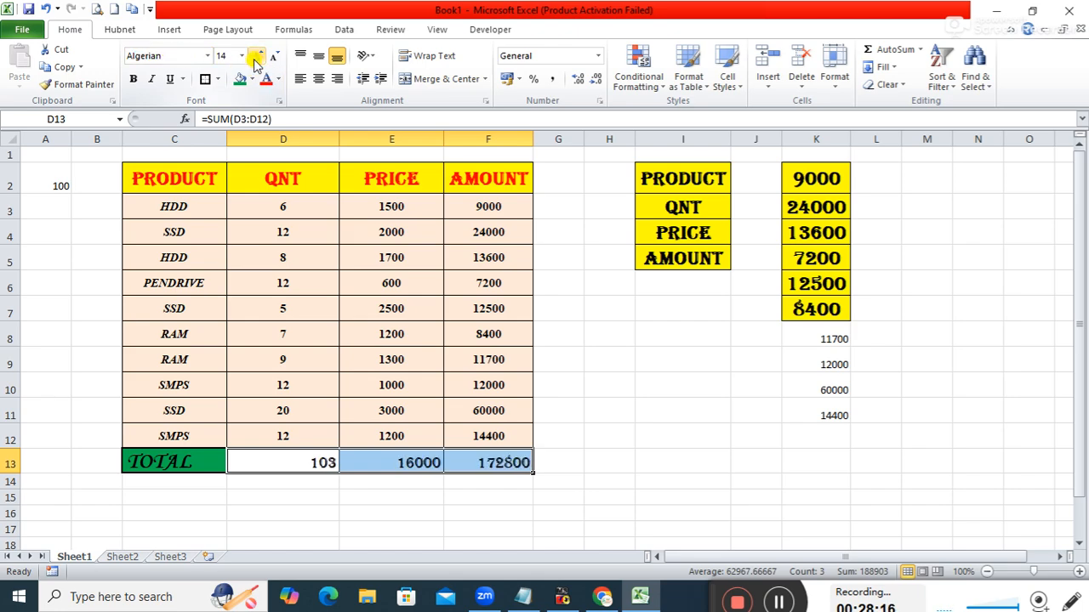
{"action": "left_click", "coordinate": [133, 79]}
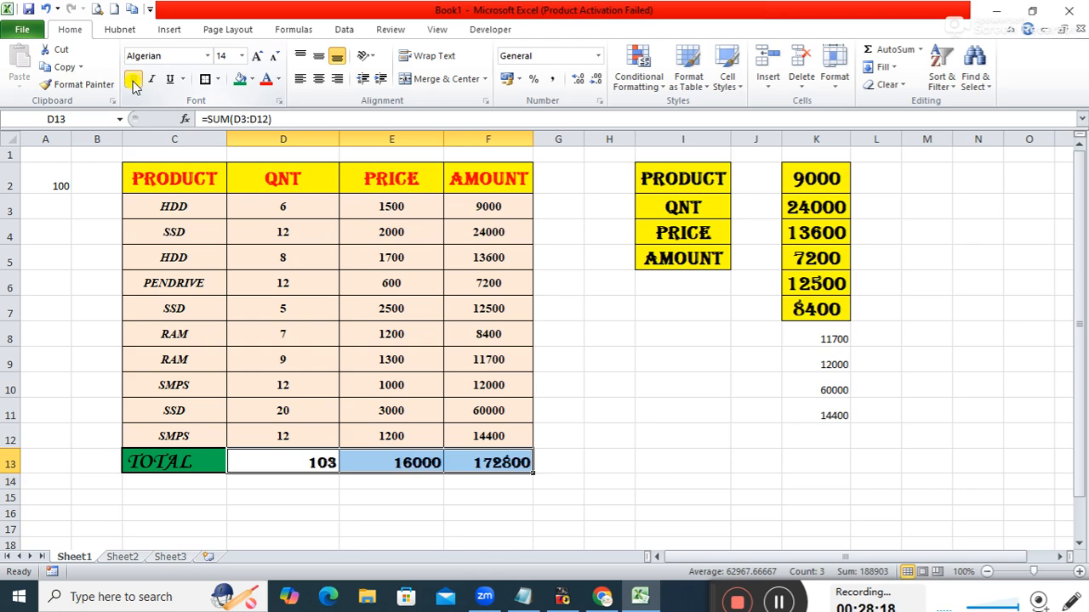
Centre the totals in D13 to F13 horizontally and vertically and fill those cells with gray.
{"action": "left_click", "coordinate": [318, 77]}
{"action": "left_click", "coordinate": [318, 58]}
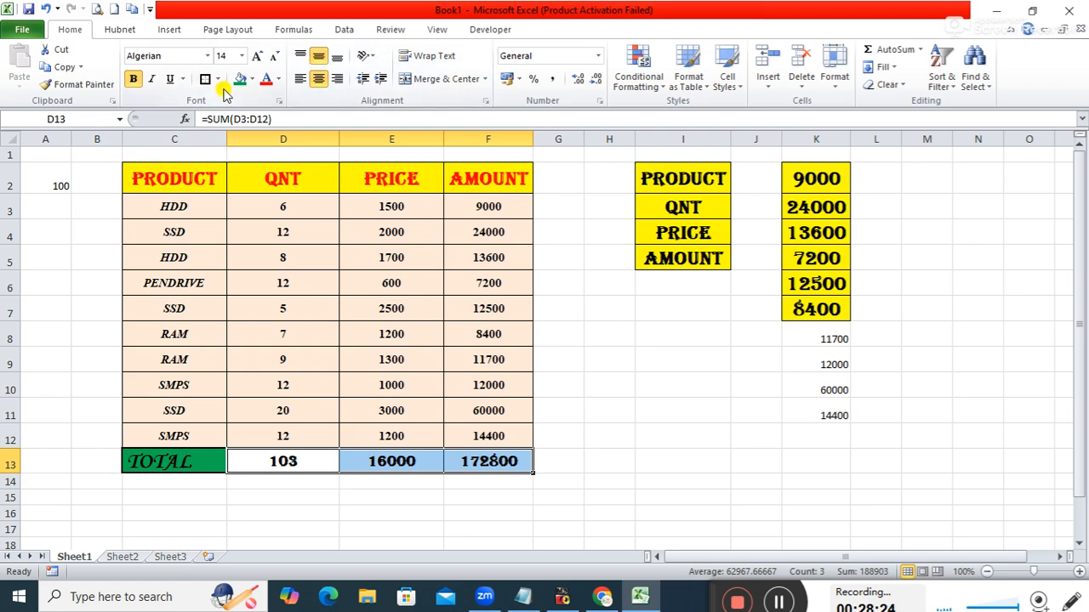
{"action": "left_click", "coordinate": [252, 79]}
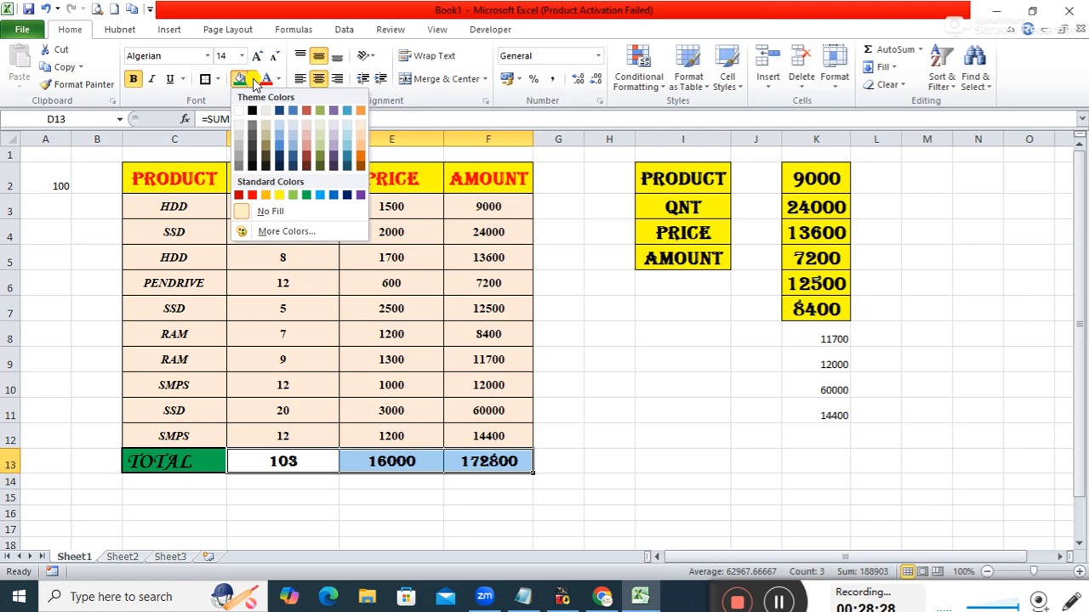
{"action": "left_click", "coordinate": [242, 150]}
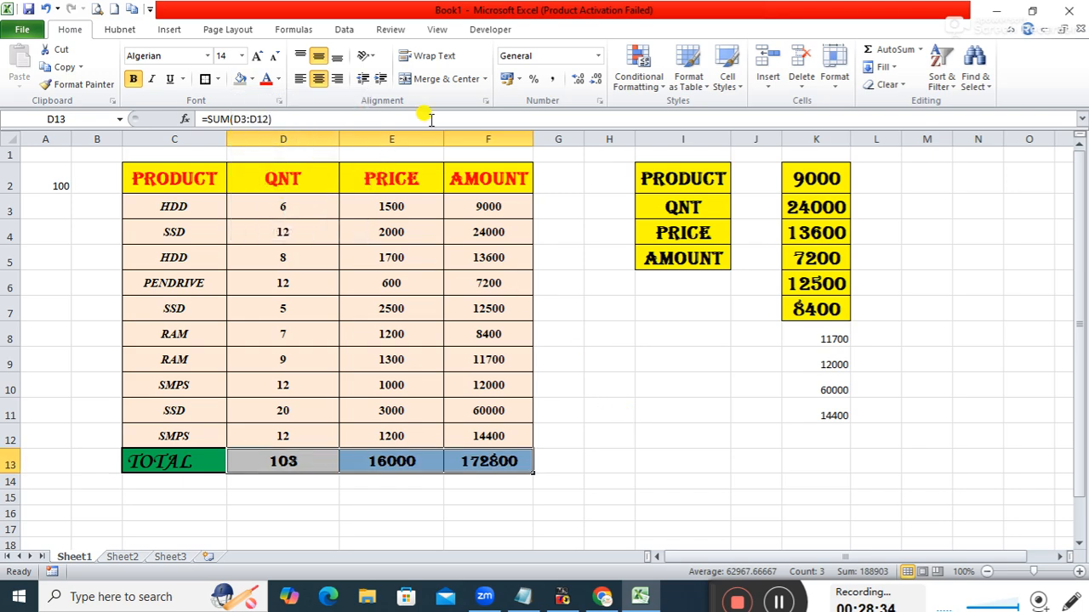
Colour the text of the totals in D13 to F13 standard green.
{"action": "left_click", "coordinate": [278, 81]}
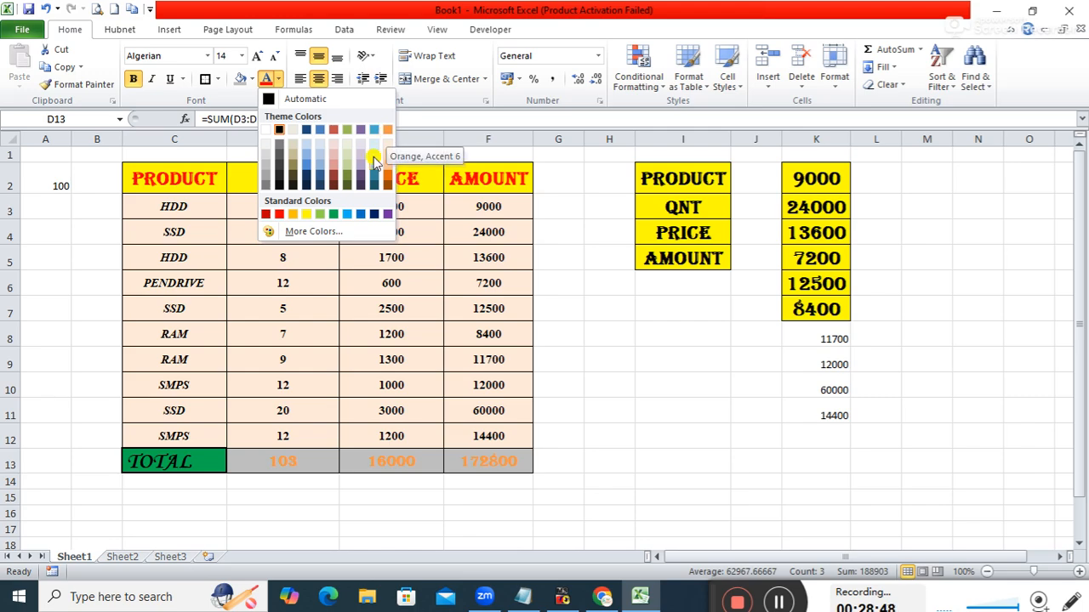
{"action": "left_click", "coordinate": [336, 215]}
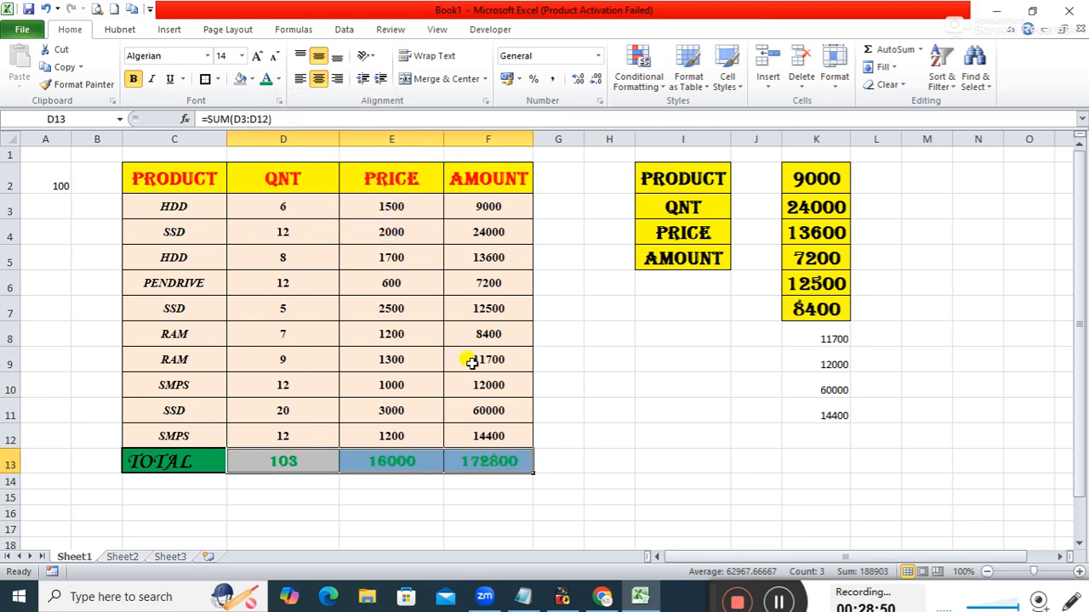
{"action": "left_click", "coordinate": [628, 433]}
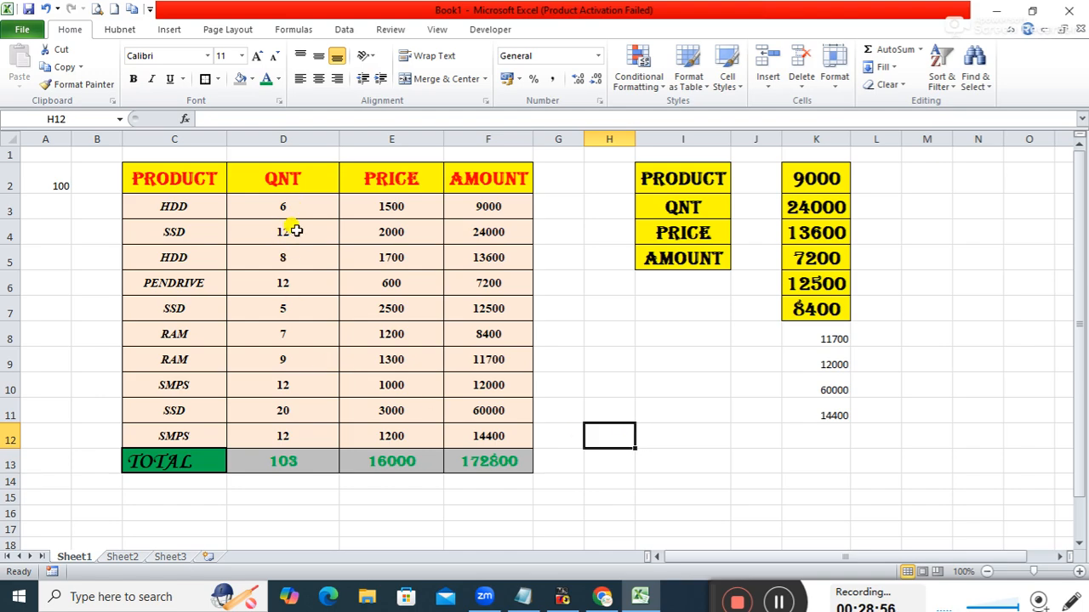
Set the SSD quantity in D7 to 6 and check the PRICE total formula in E13.
{"action": "left_click", "coordinate": [286, 307]}
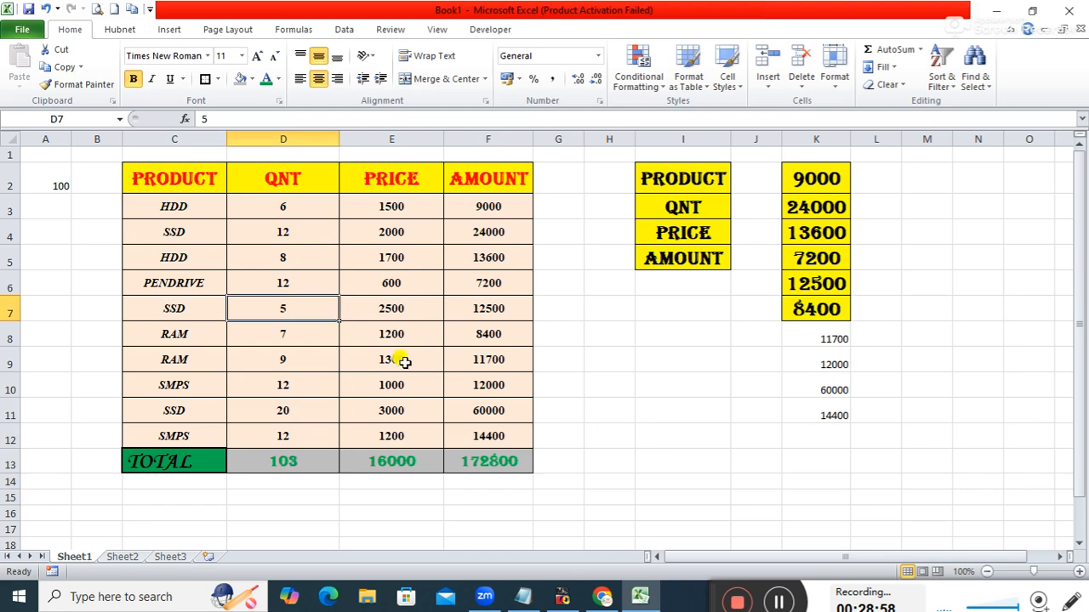
{"action": "type", "text": "6"}
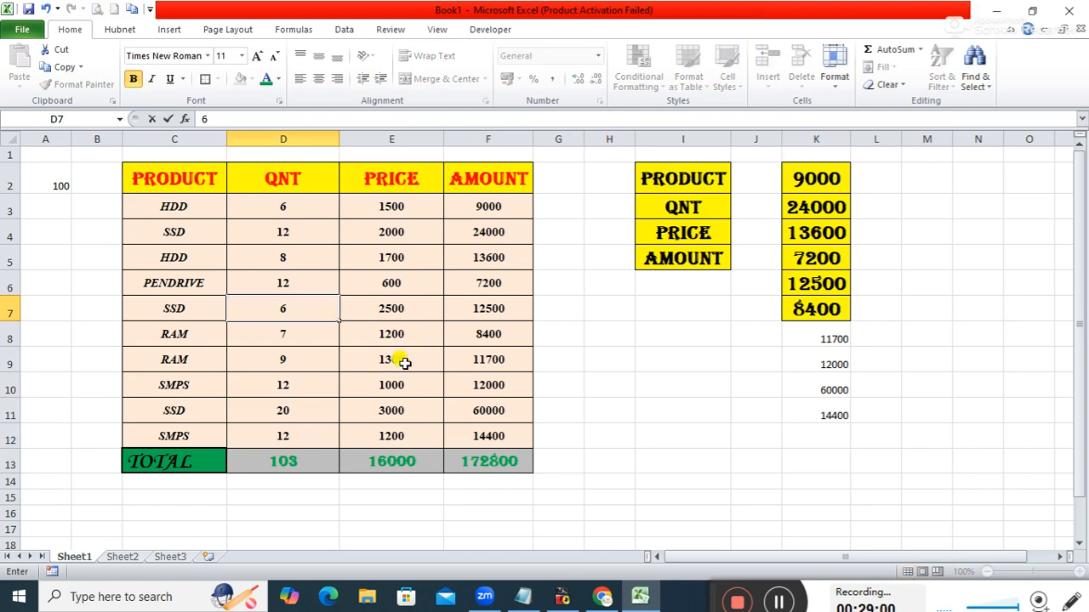
{"action": "key", "text": "Return"}
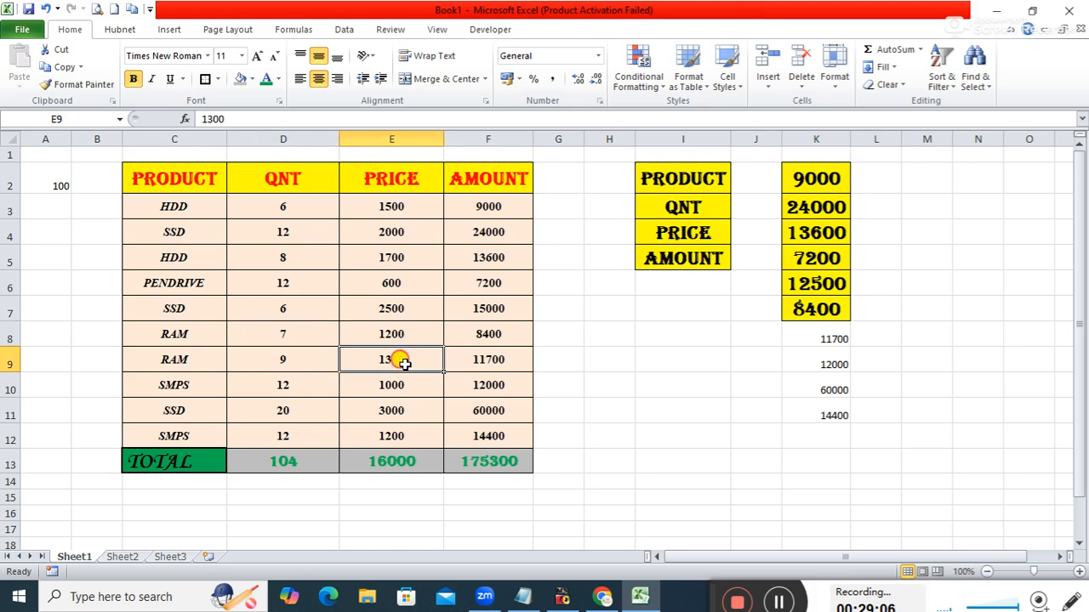
{"action": "left_click_drag", "start_coordinate": [404, 362], "coordinate": [421, 450]}
{"action": "left_click", "coordinate": [420, 468]}
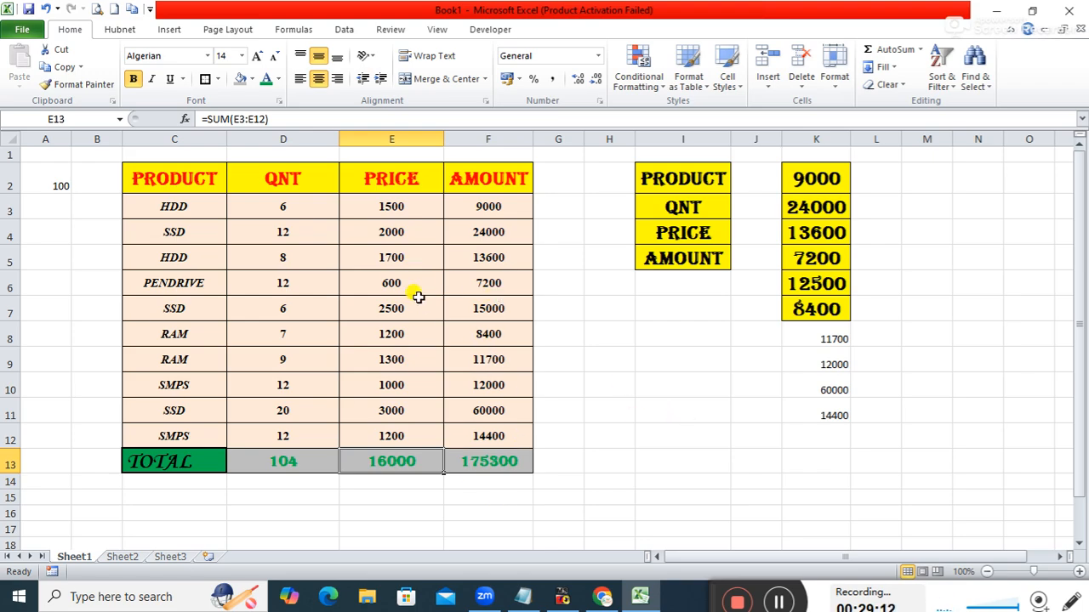
Increase the height of row 1 above the product table's header.
{"action": "left_click_drag", "start_coordinate": [10, 163], "coordinate": [14, 175]}
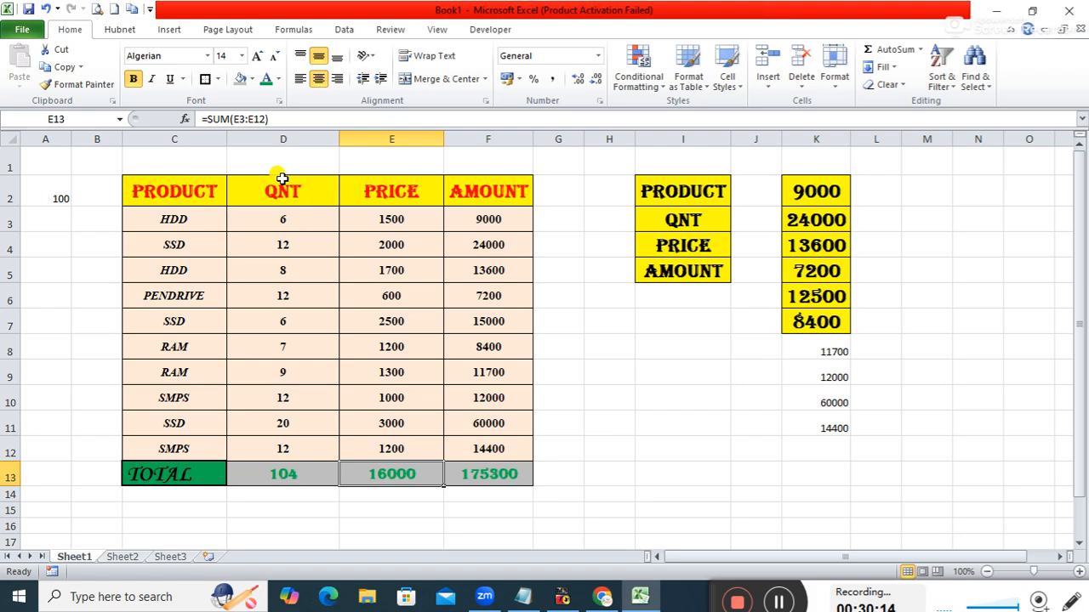
{"action": "left_click", "coordinate": [566, 365]}
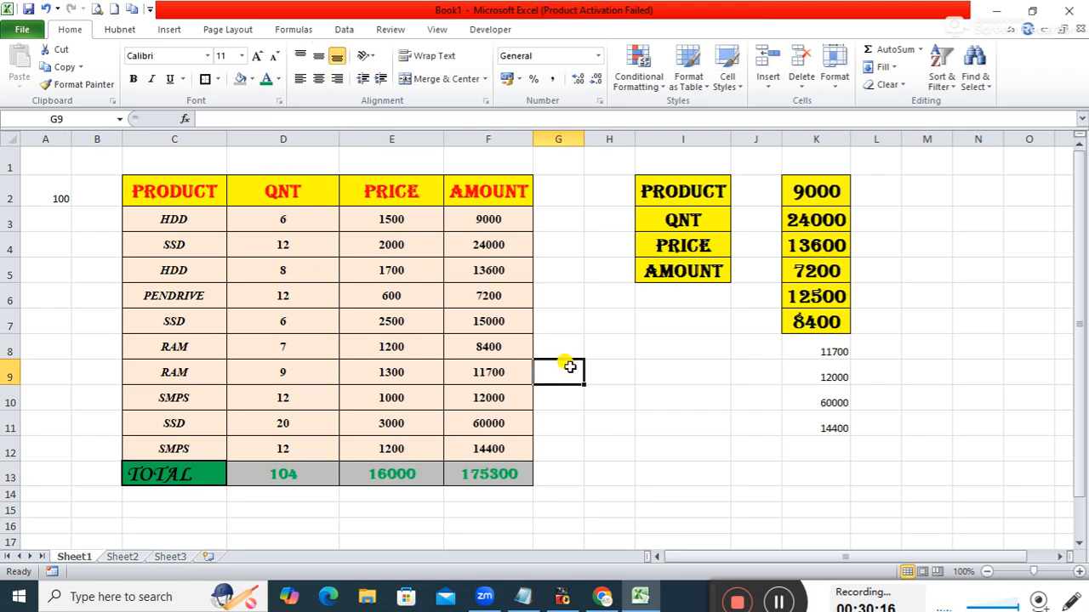
Append the unit PIC to the quantities in D3 and D4 so they read 6 PIC and 12 PIC.
{"action": "left_click_drag", "start_coordinate": [301, 217], "coordinate": [304, 401]}
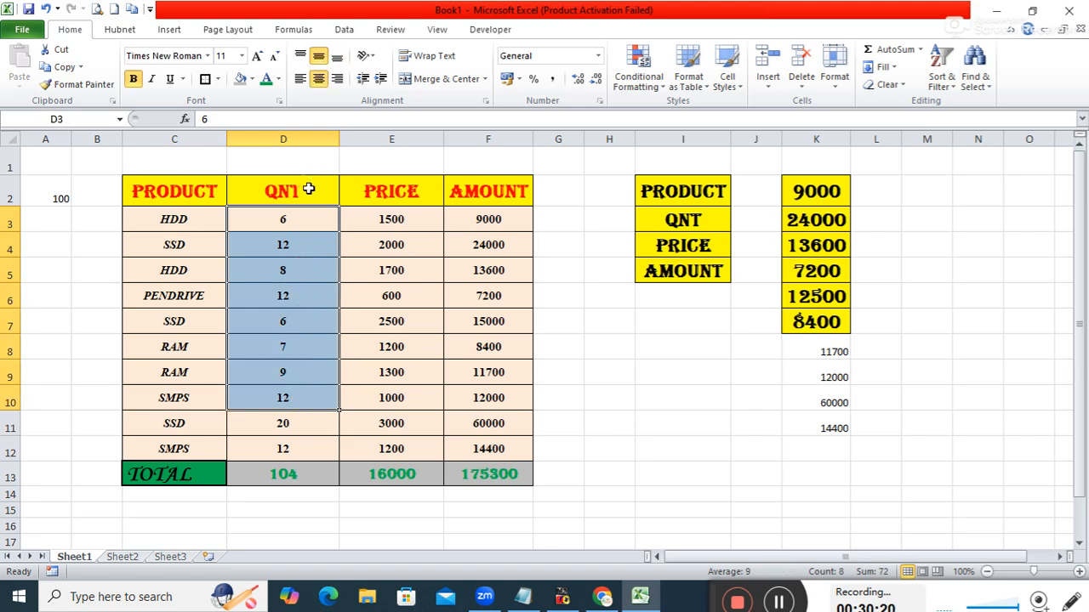
{"action": "left_click", "coordinate": [304, 221]}
{"action": "left_click", "coordinate": [304, 271]}
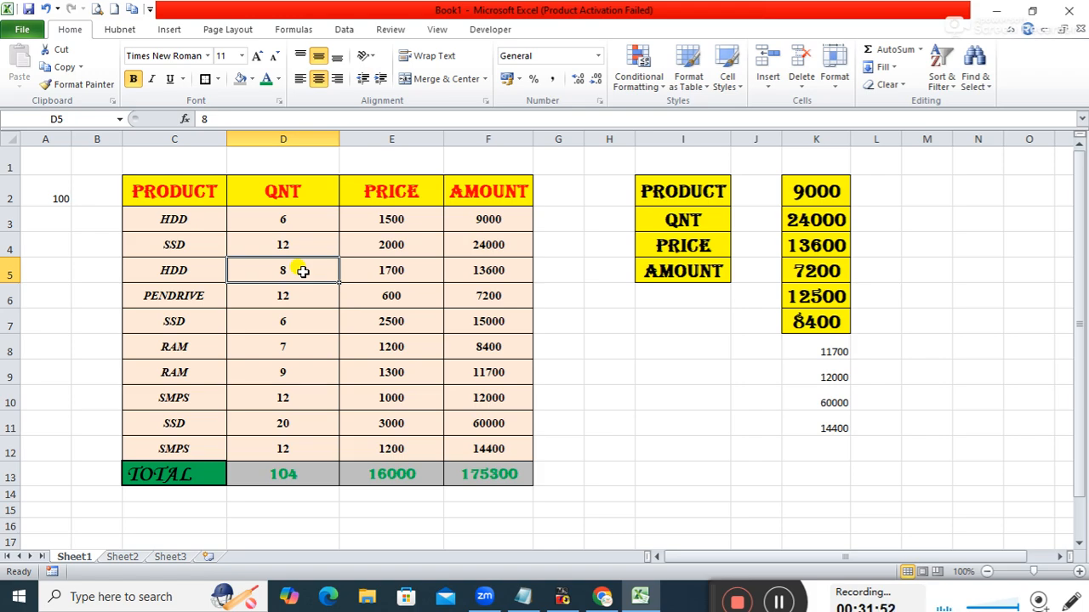
{"action": "left_click", "coordinate": [302, 220]}
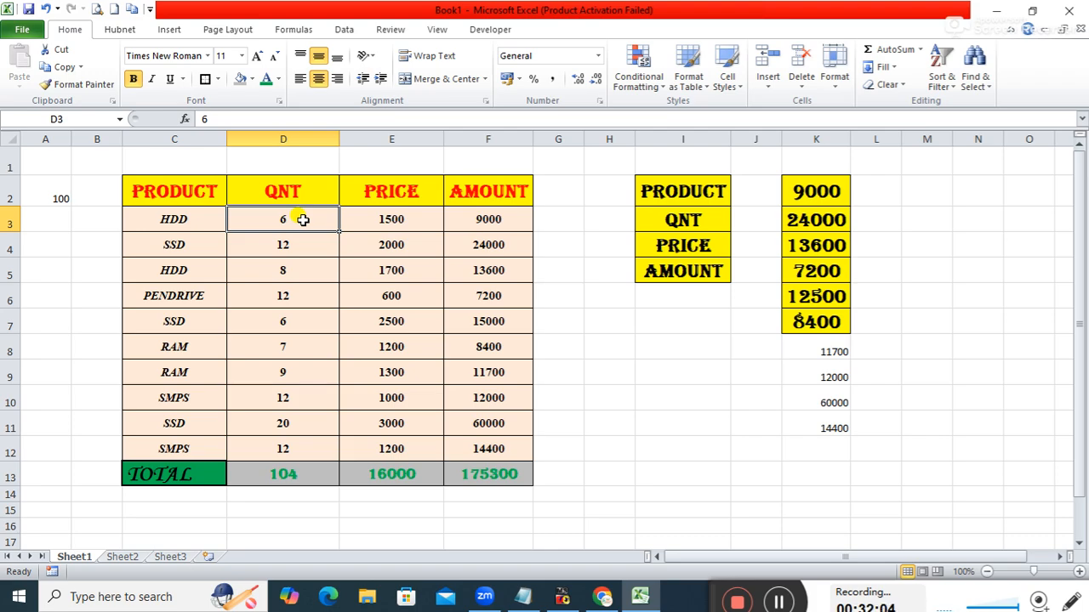
{"action": "double_click", "coordinate": [302, 219]}
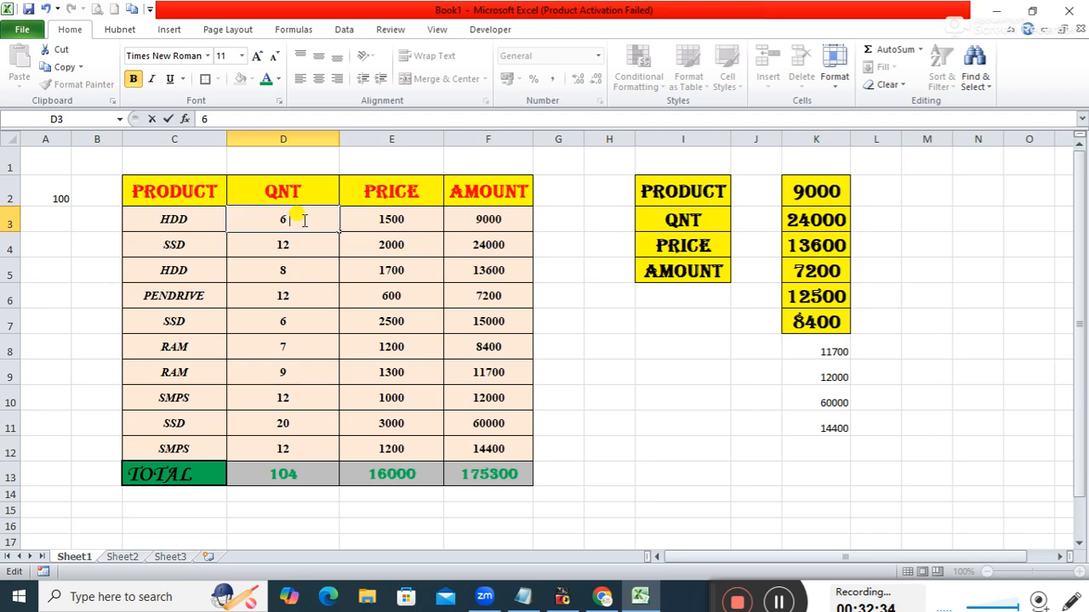
{"action": "type", "text": "PIC"}
{"action": "key", "text": "Return"}
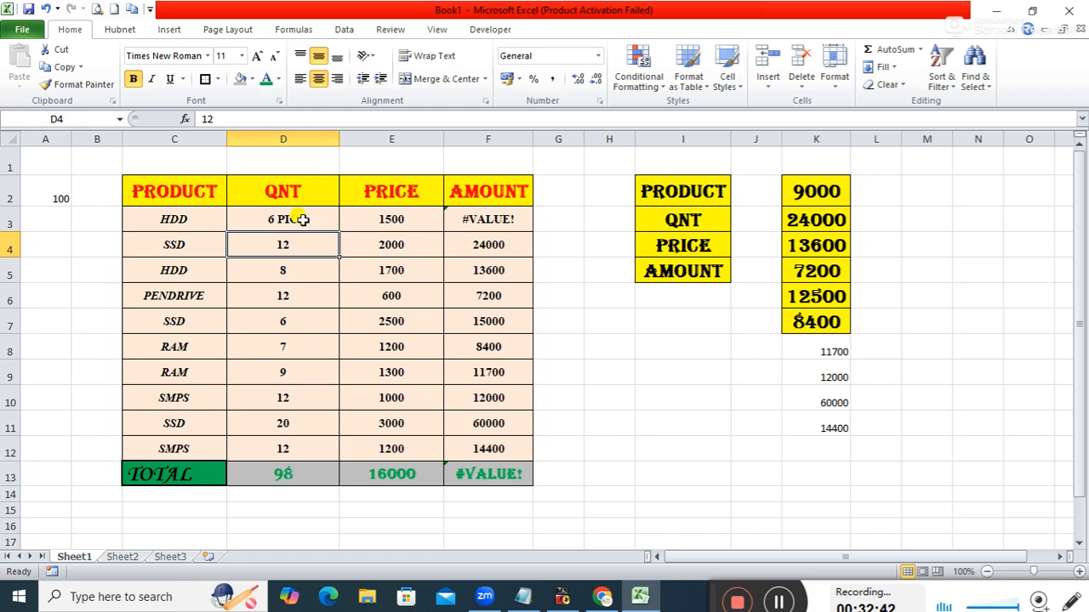
{"action": "double_click", "coordinate": [305, 244]}
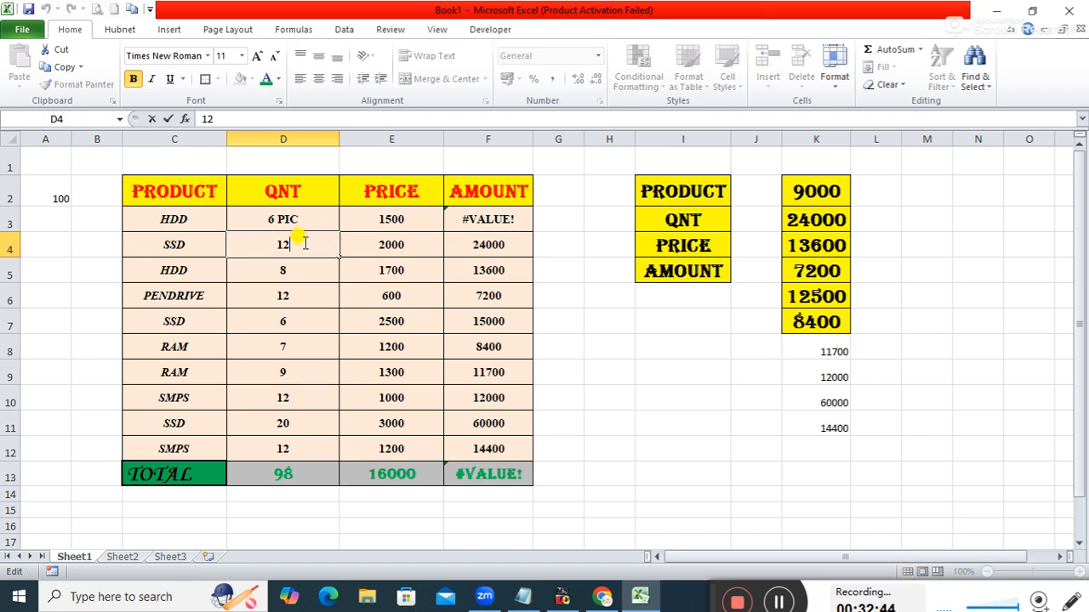
{"action": "type", "text": "PIC"}
{"action": "key", "text": "Return"}
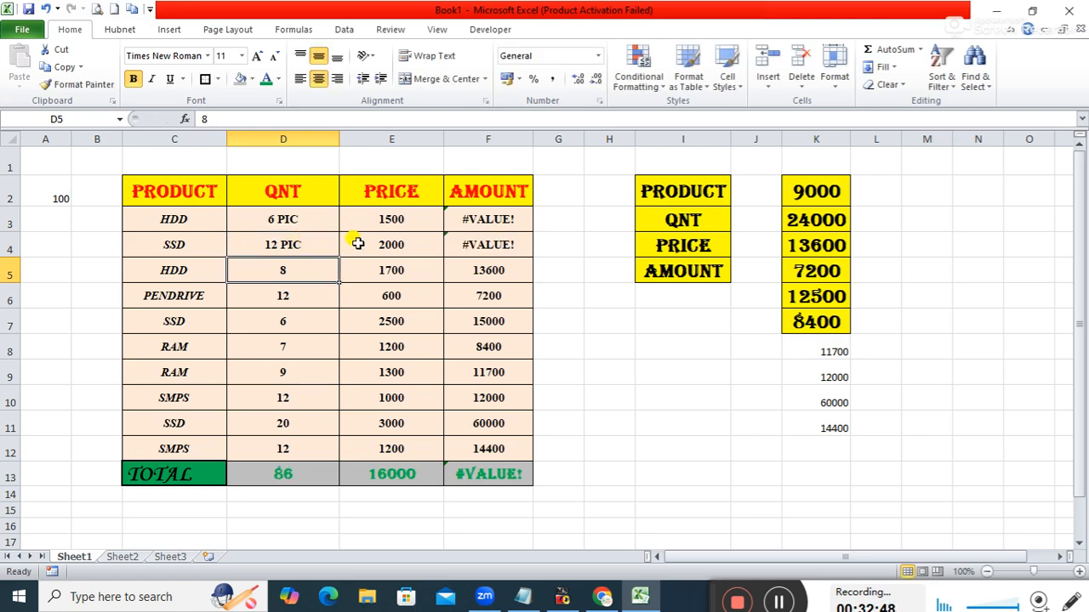
Check the AMOUNT formula in F3 and undo the PIC entries in D3 and D4.
{"action": "left_click", "coordinate": [470, 223]}
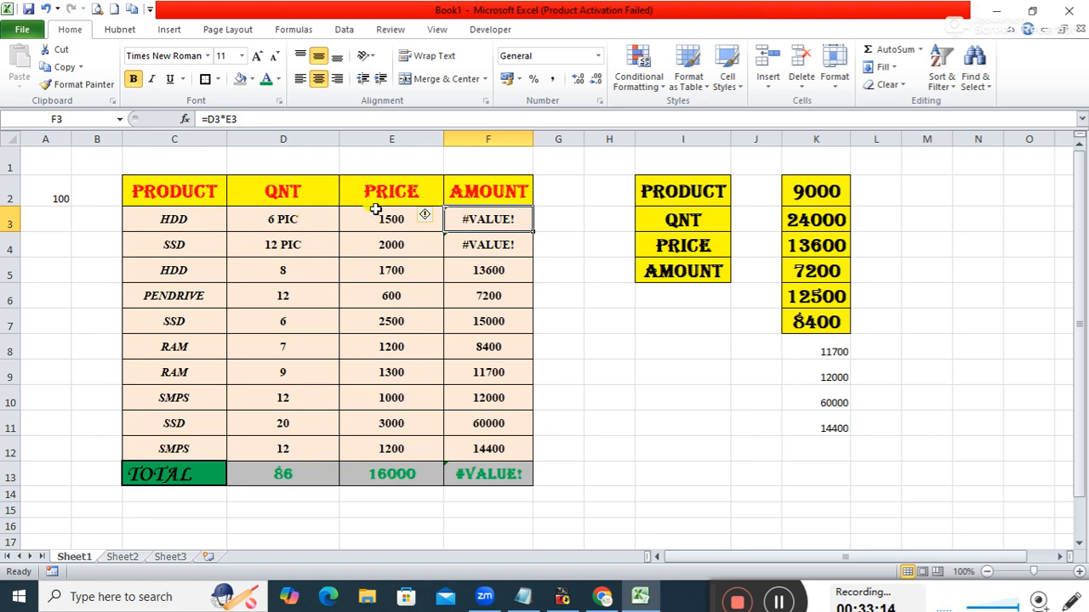
{"action": "key", "text": "ctrl+z"}
{"action": "key", "text": "ctrl+z"}
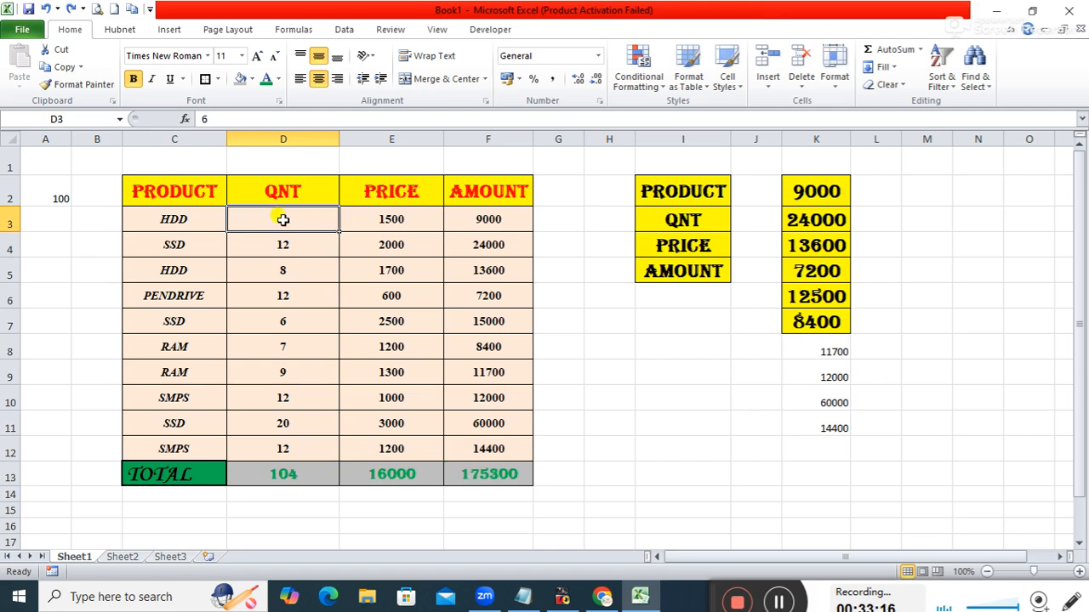
Append PIC to the HDD quantity in D3 again and inspect the cells that feed its amount.
{"action": "left_click", "coordinate": [385, 218]}
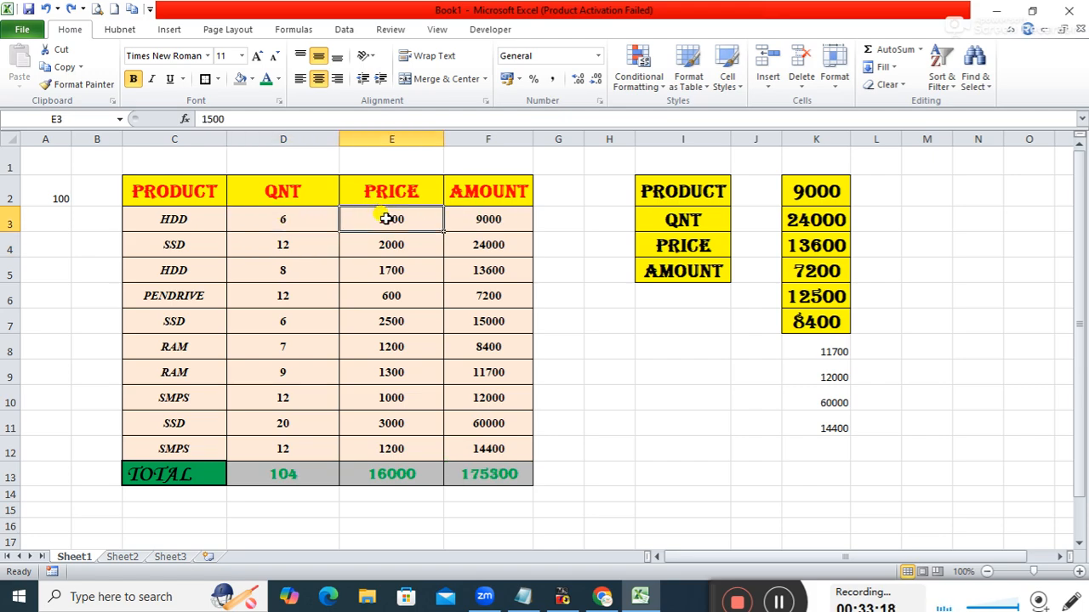
{"action": "left_click", "coordinate": [482, 218]}
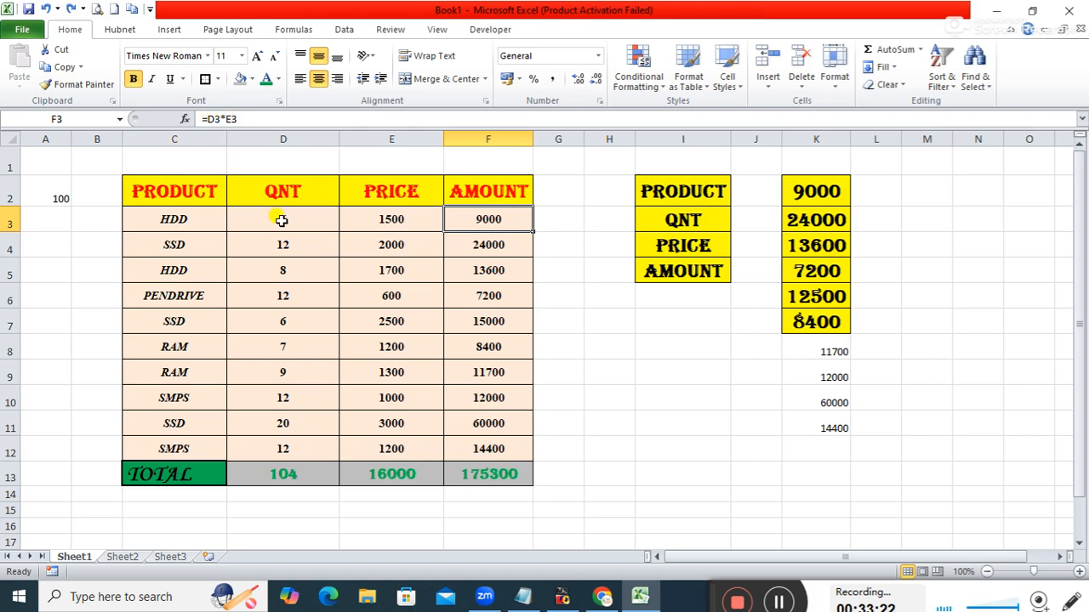
{"action": "double_click", "coordinate": [313, 217]}
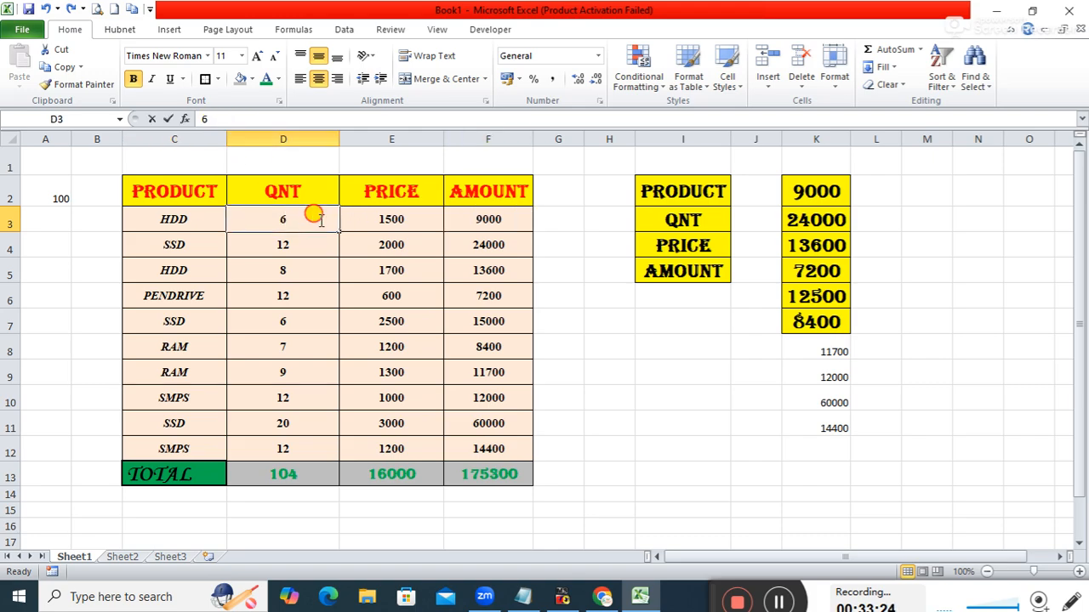
{"action": "type", "text": "PIC"}
{"action": "key", "text": "Return"}
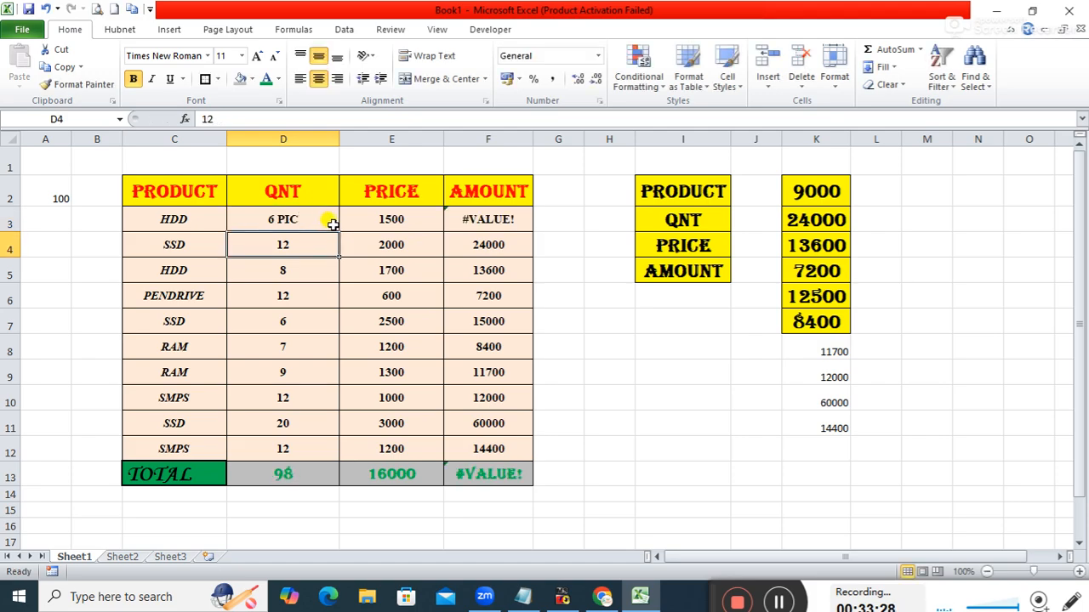
{"action": "left_click", "coordinate": [319, 224]}
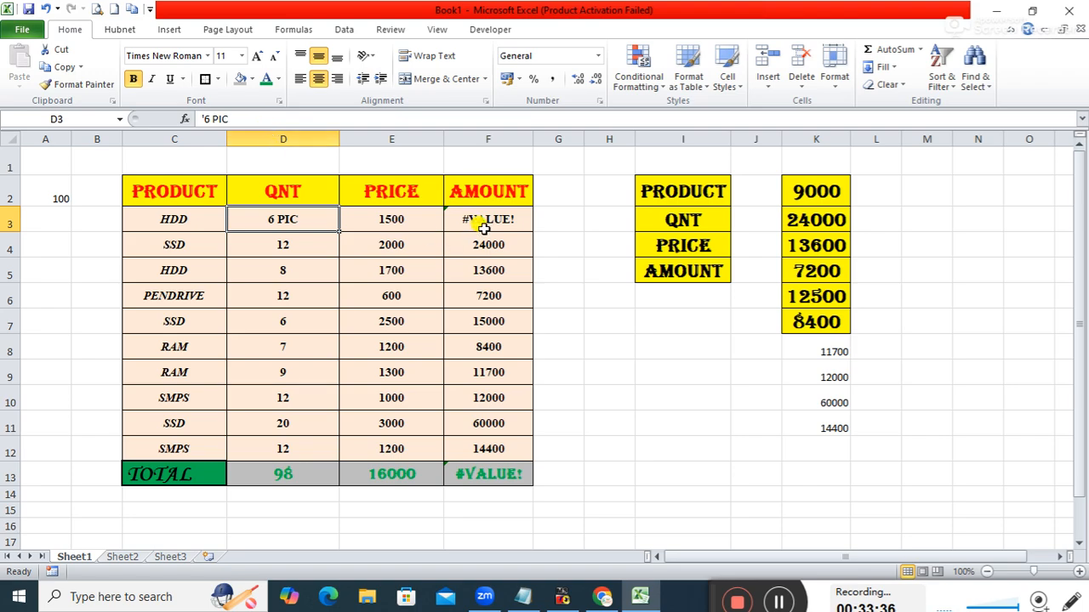
{"action": "left_click", "coordinate": [418, 224]}
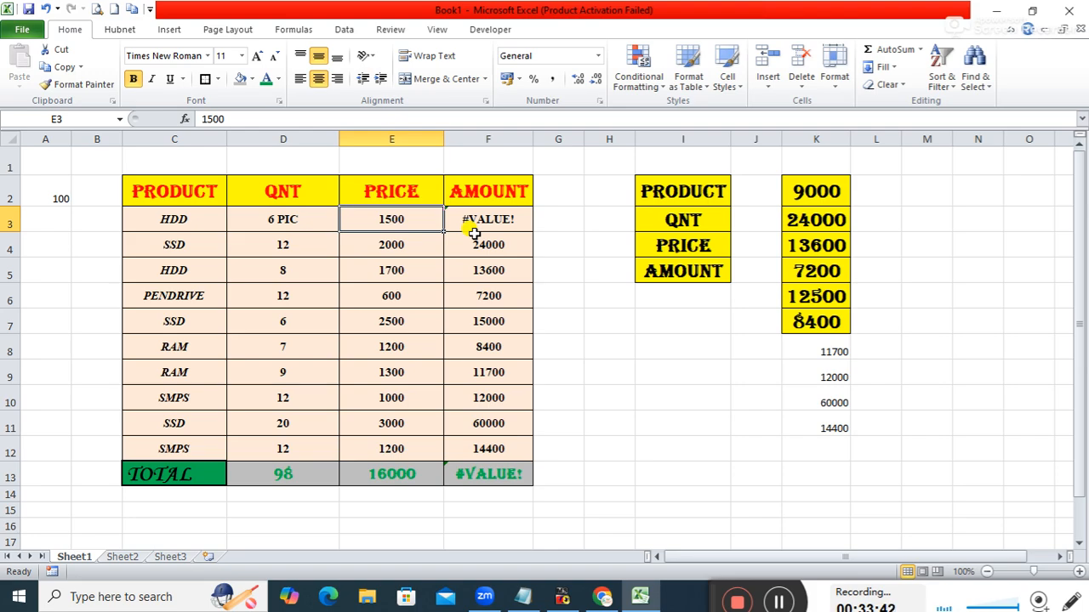
Replace the text entry in D3 with the plain number 6.
{"action": "left_click", "coordinate": [307, 225]}
{"action": "double_click", "coordinate": [307, 224]}
{"action": "key", "text": "BackSpace"}
{"action": "key", "text": "BackSpace"}
{"action": "key", "text": "BackSpace"}
{"action": "key", "text": "BackSpace"}
{"action": "key", "text": "BackSpace"}
{"action": "key", "text": "BackSpace"}
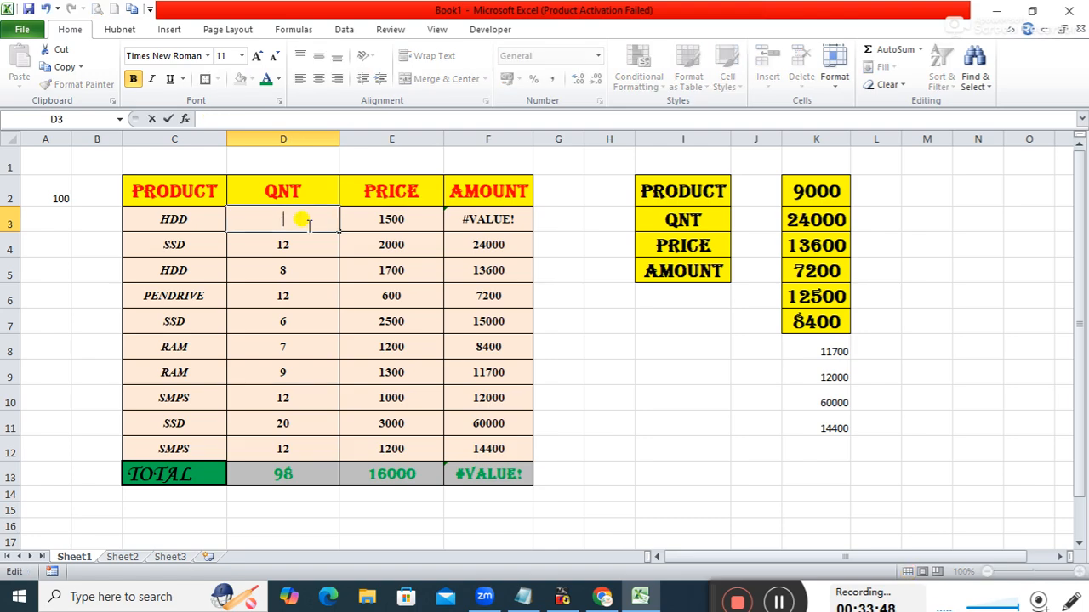
{"action": "type", "text": "6"}
{"action": "key", "text": "Return"}
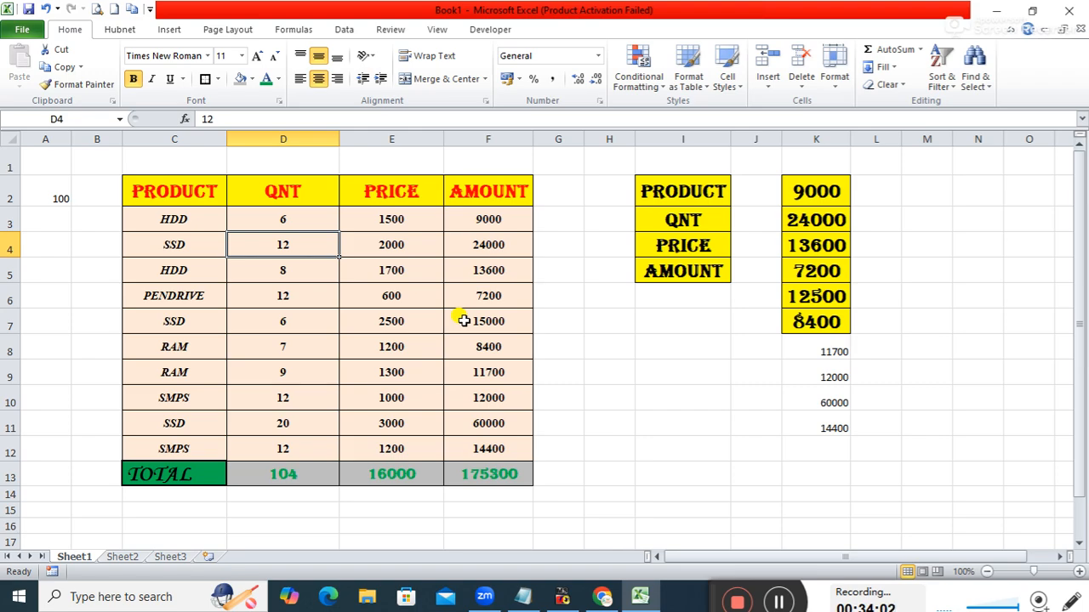
Open the number format settings for the quantities in D3:D12, preview the Number category and switch to the Custom category.
{"action": "left_click", "coordinate": [322, 221]}
{"action": "left_click_drag", "start_coordinate": [322, 221], "coordinate": [321, 438]}
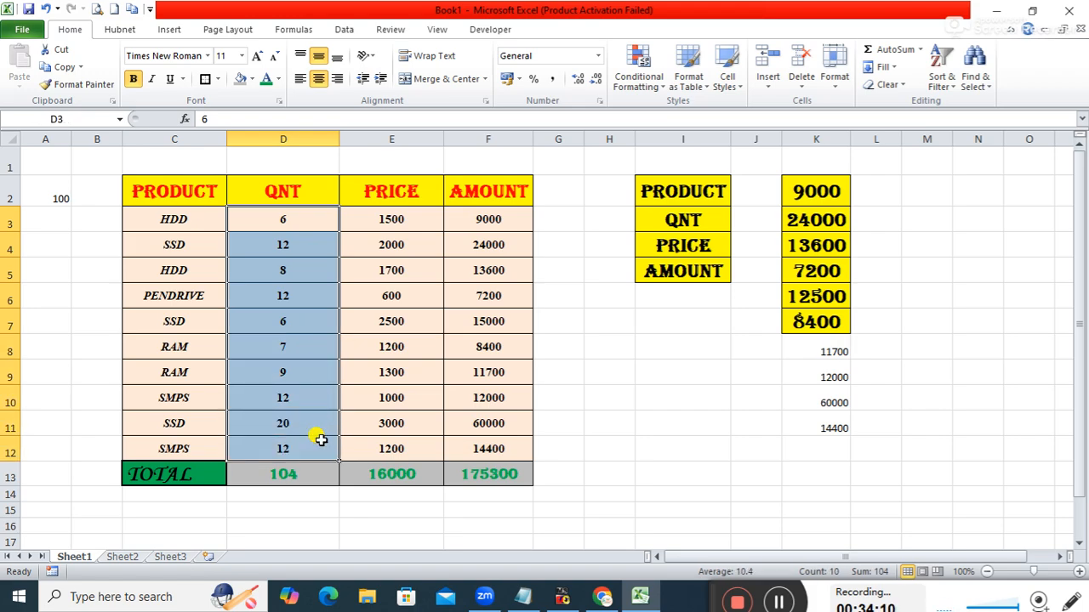
{"action": "left_click", "coordinate": [599, 102]}
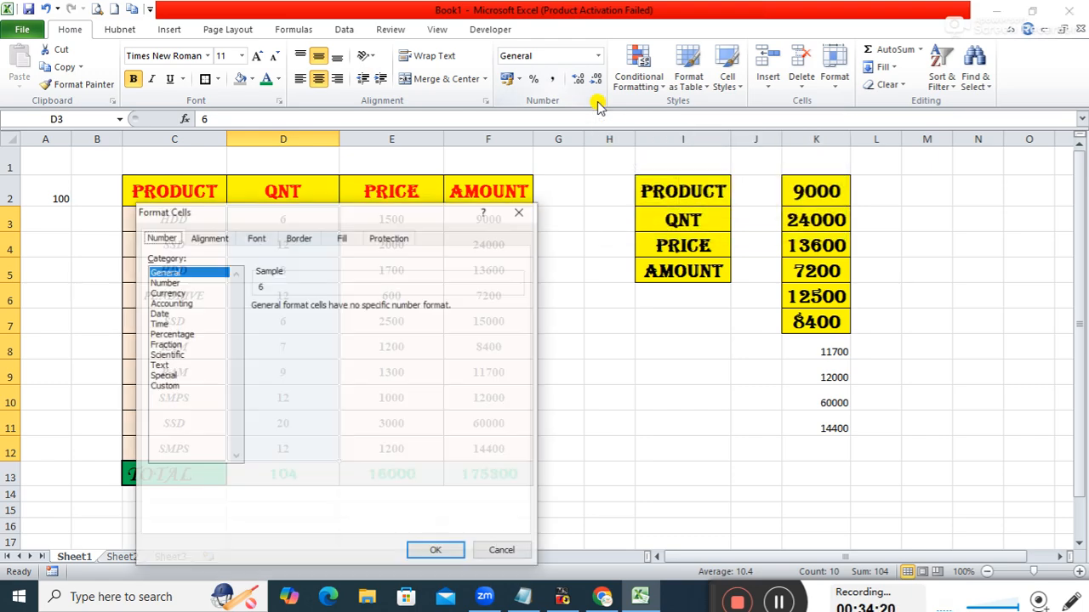
{"action": "left_click_drag", "start_coordinate": [384, 214], "coordinate": [806, 115]}
{"action": "left_click", "coordinate": [590, 286]}
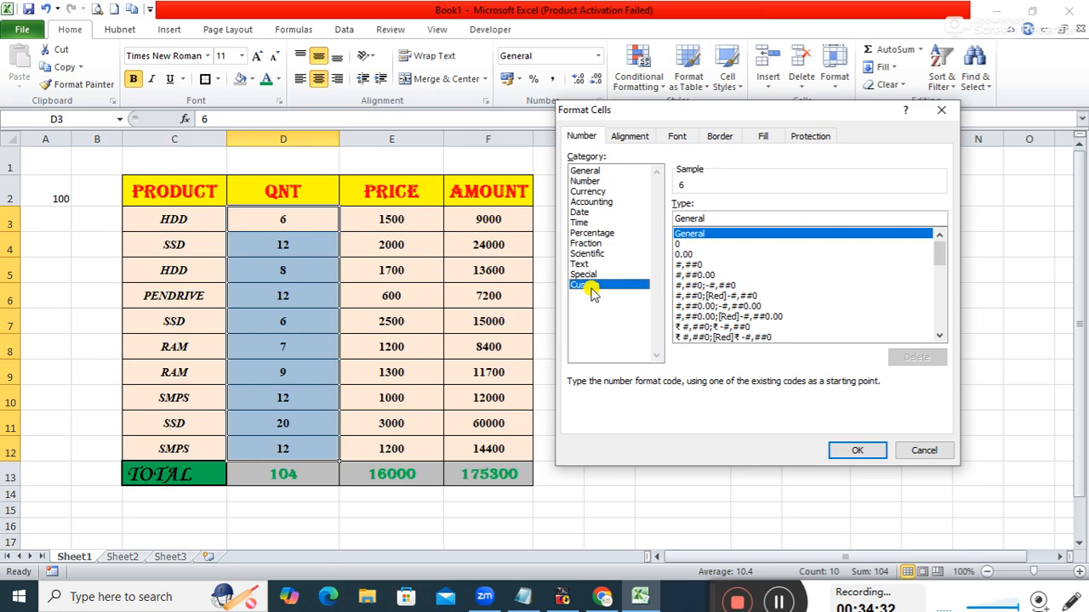
{"action": "left_click", "coordinate": [585, 182]}
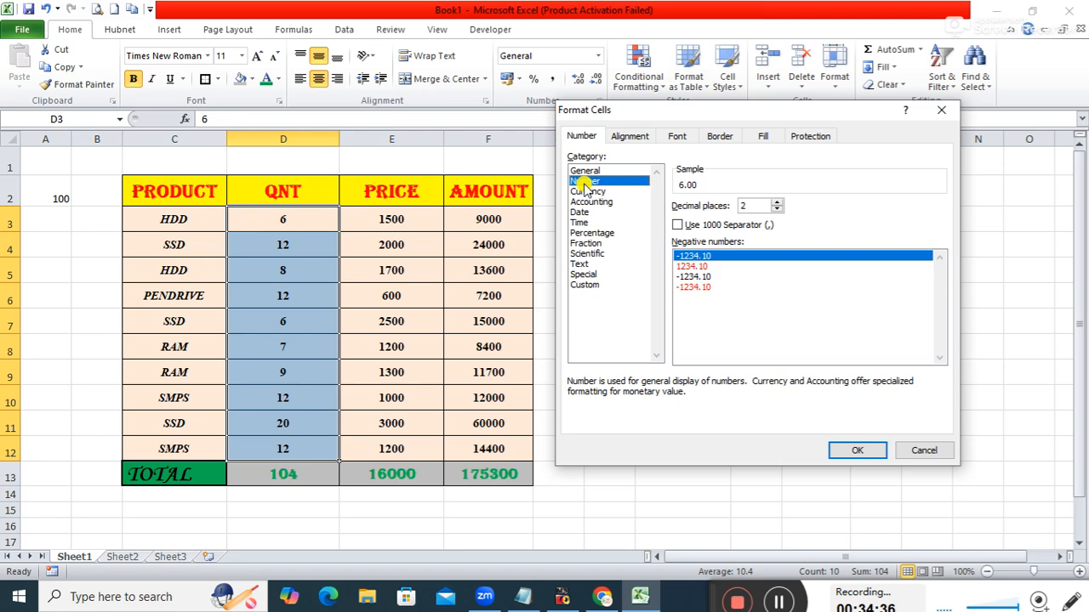
{"action": "left_click", "coordinate": [585, 285]}
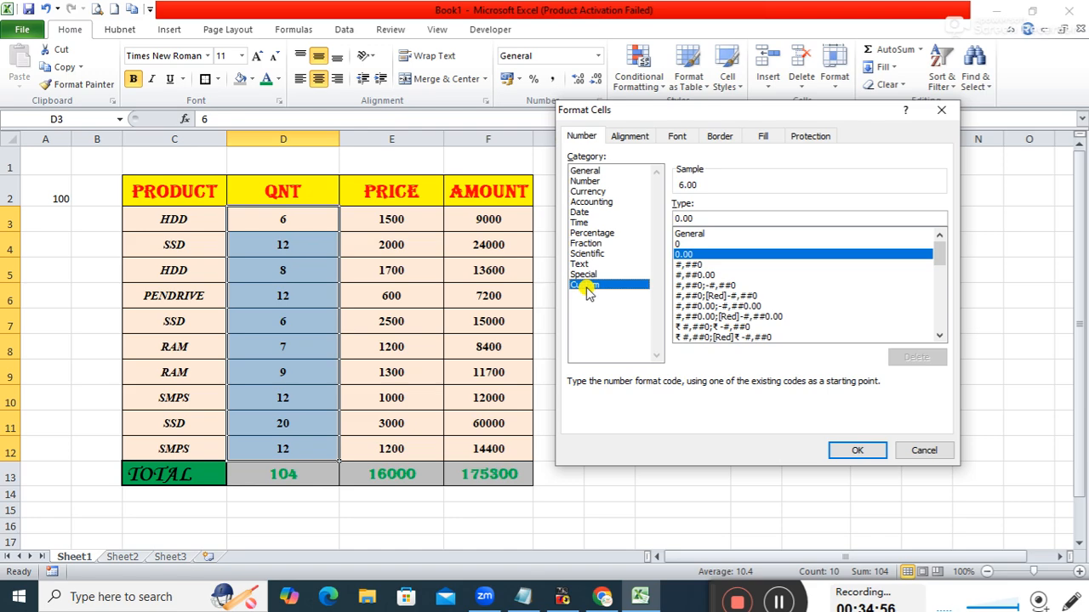
Replace the custom format code with 0 followed by the quoted unit PIC and apply it to D3:D12.
{"action": "left_click", "coordinate": [714, 218]}
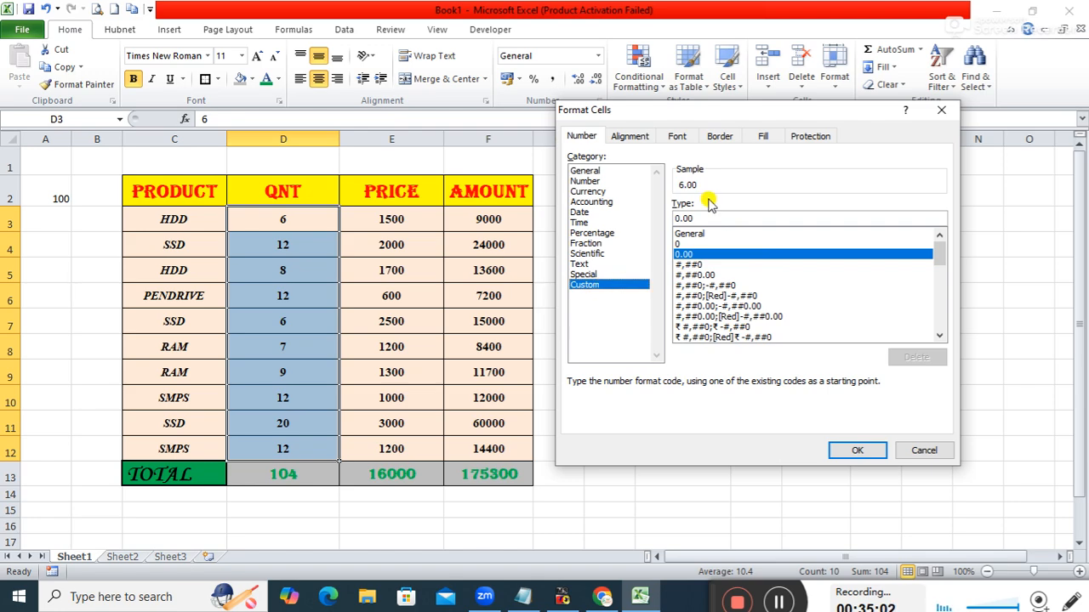
{"action": "double_click", "coordinate": [689, 218]}
{"action": "key", "text": "BackSpace"}
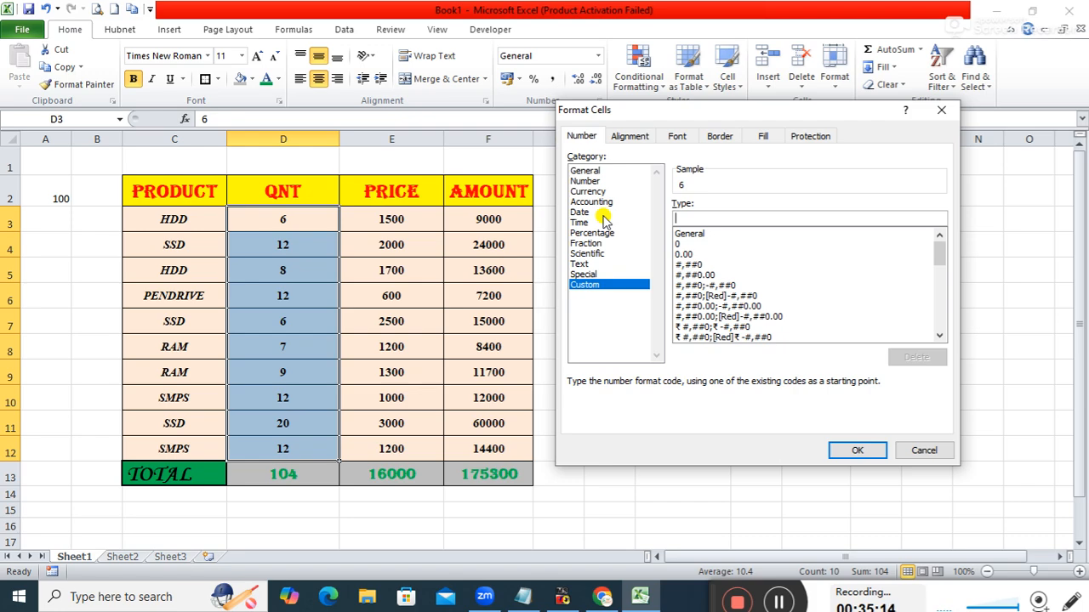
{"action": "type", "text": "00"}
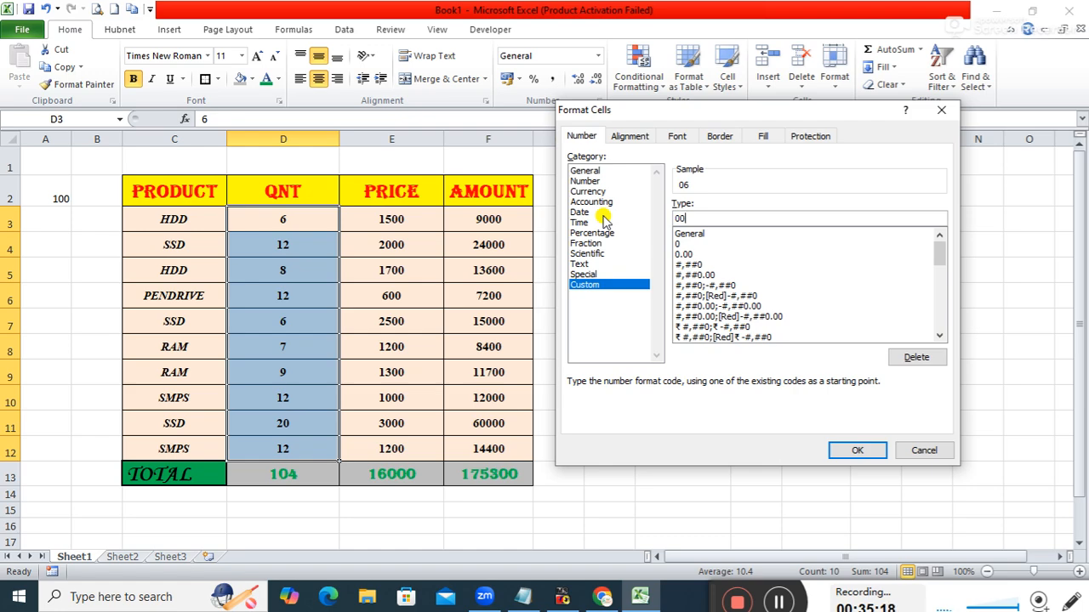
{"action": "key", "text": "BackSpace"}
{"action": "type", "text": "\"PIC\""}
{"action": "left_click", "coordinate": [842, 452]}
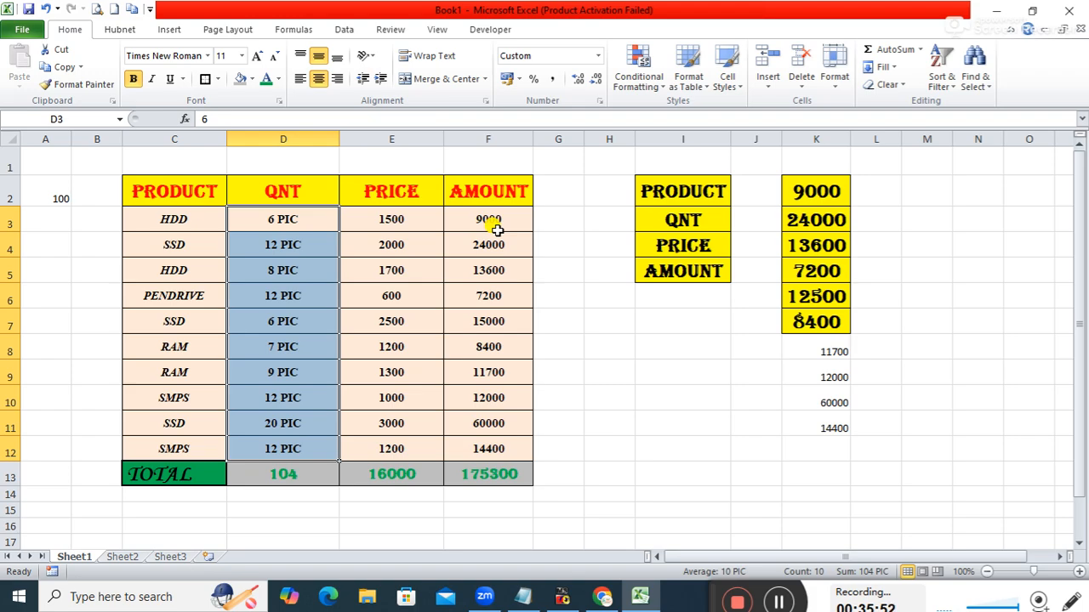
Undo the PIC number format on the quantities, then check the AMOUNT formula in F6 and the cells in D3:D12.
{"action": "key", "text": "ctrl+z"}
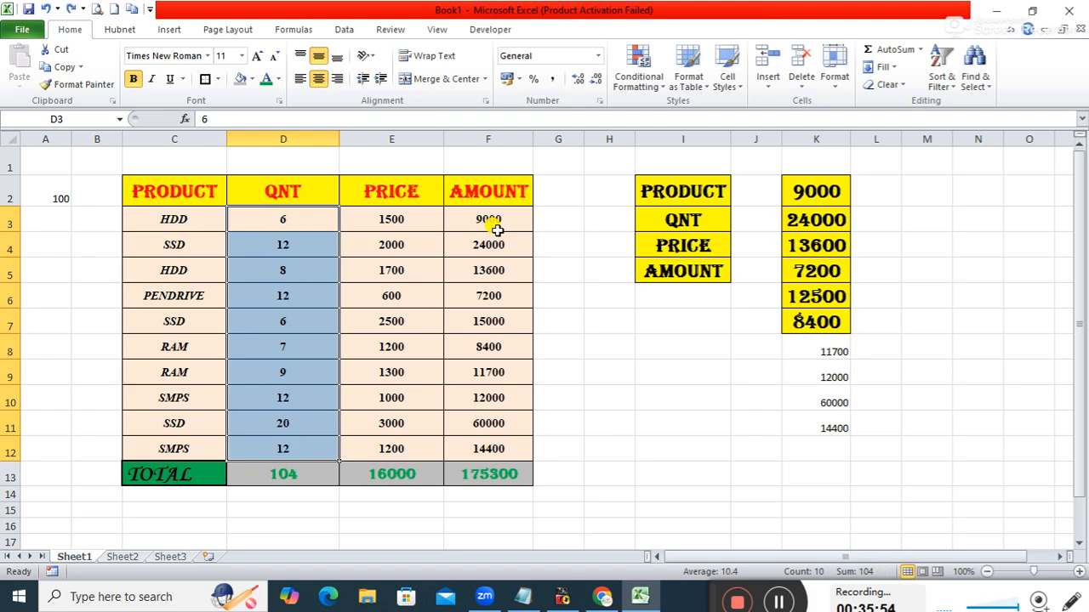
{"action": "left_click", "coordinate": [491, 296]}
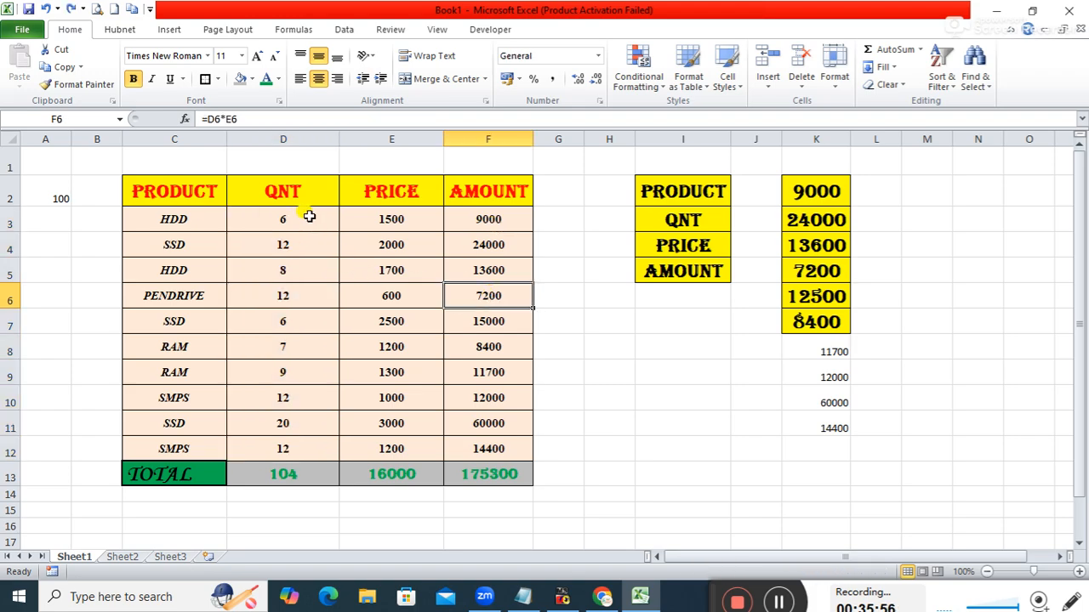
{"action": "left_click_drag", "start_coordinate": [308, 221], "coordinate": [308, 438]}
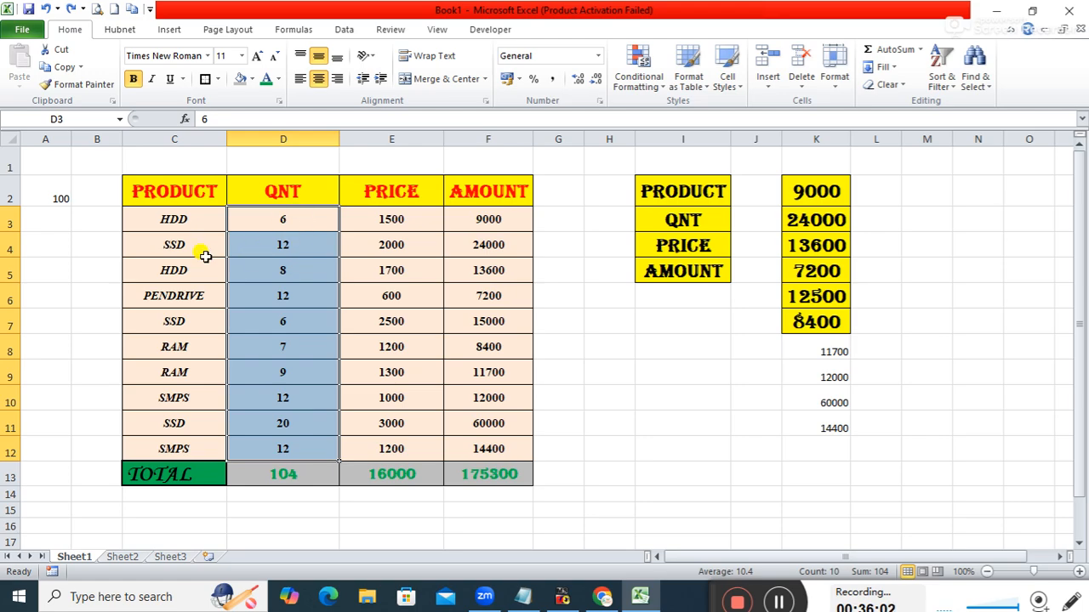
{"action": "left_click", "coordinate": [299, 215]}
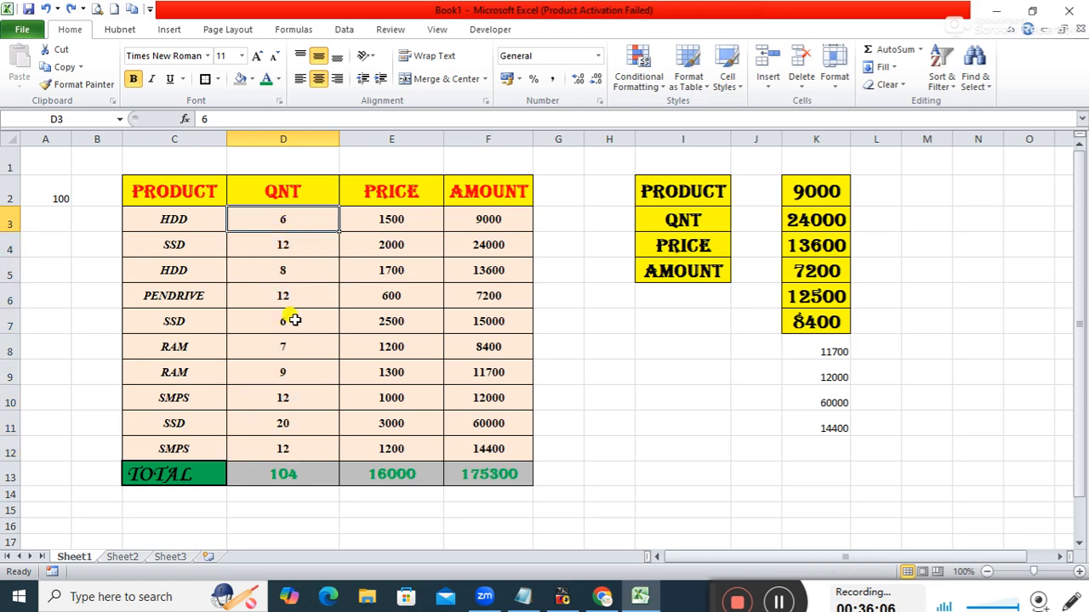
Append PIC to the HDD quantity in D3 as text and inspect the AMOUNT formula in F3.
{"action": "double_click", "coordinate": [306, 220]}
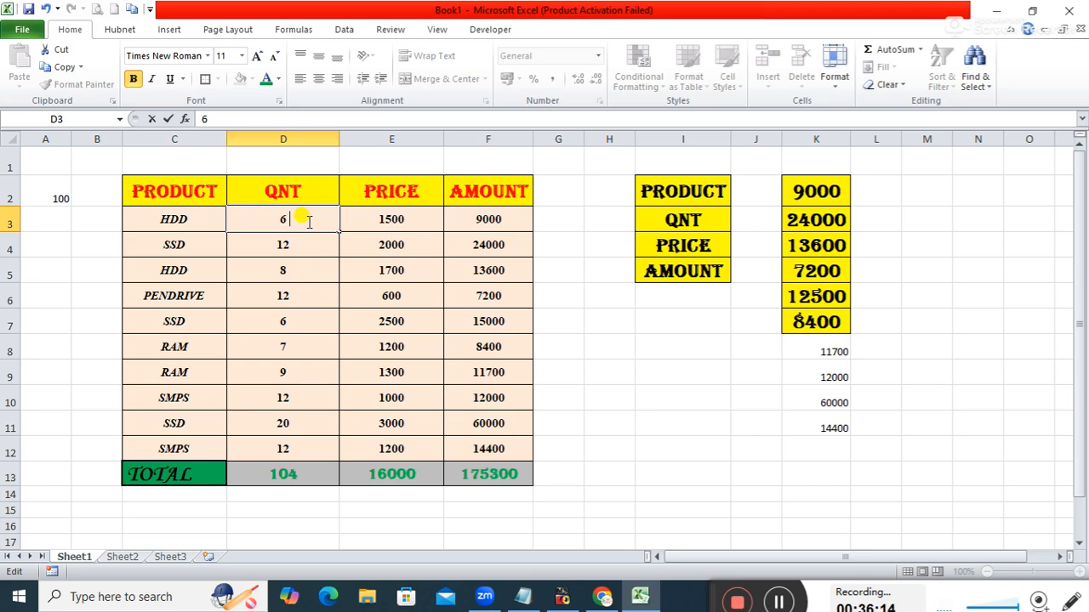
{"action": "type", "text": "PIC"}
{"action": "key", "text": "Return"}
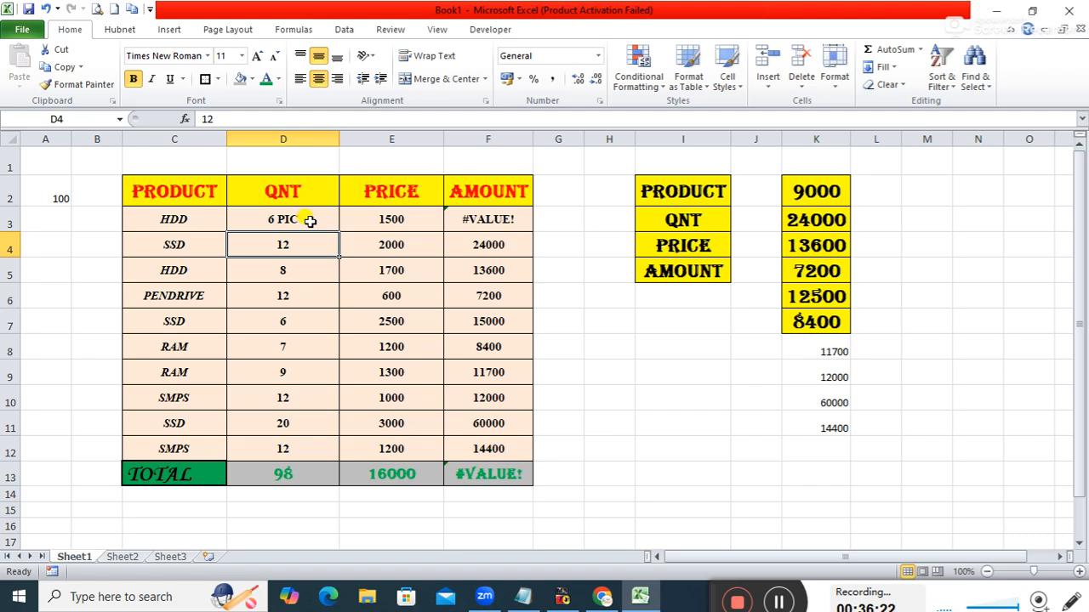
{"action": "left_click", "coordinate": [307, 221]}
{"action": "left_click", "coordinate": [513, 218]}
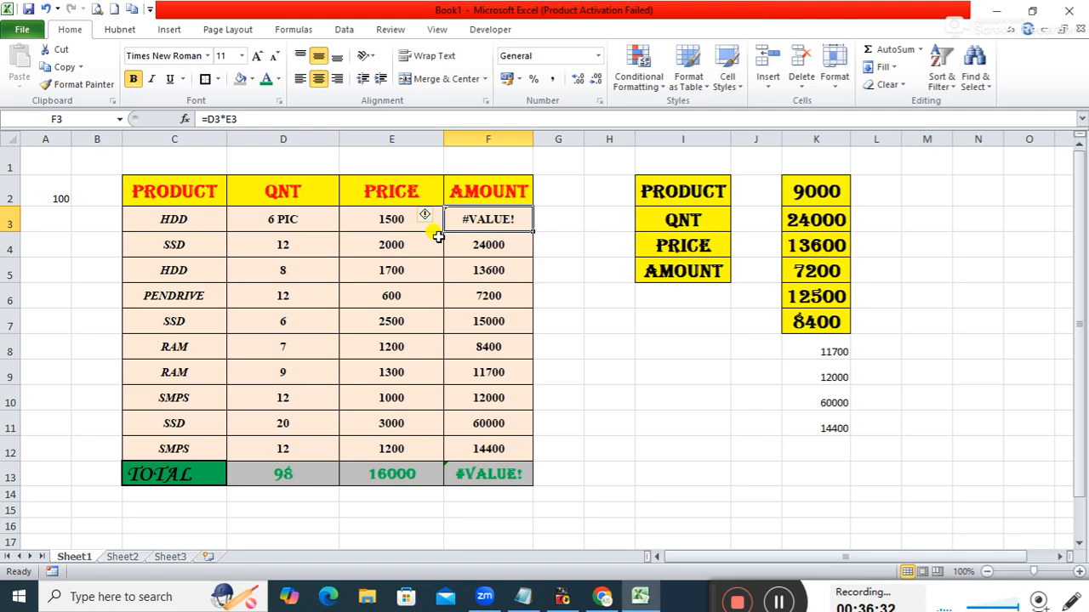
Clear the text entry in D3 and enter the plain number 6.
{"action": "double_click", "coordinate": [311, 223]}
{"action": "key", "text": "BackSpace"}
{"action": "key", "text": "BackSpace"}
{"action": "key", "text": "BackSpace"}
{"action": "key", "text": "BackSpace"}
{"action": "key", "text": "BackSpace"}
{"action": "key", "text": "BackSpace"}
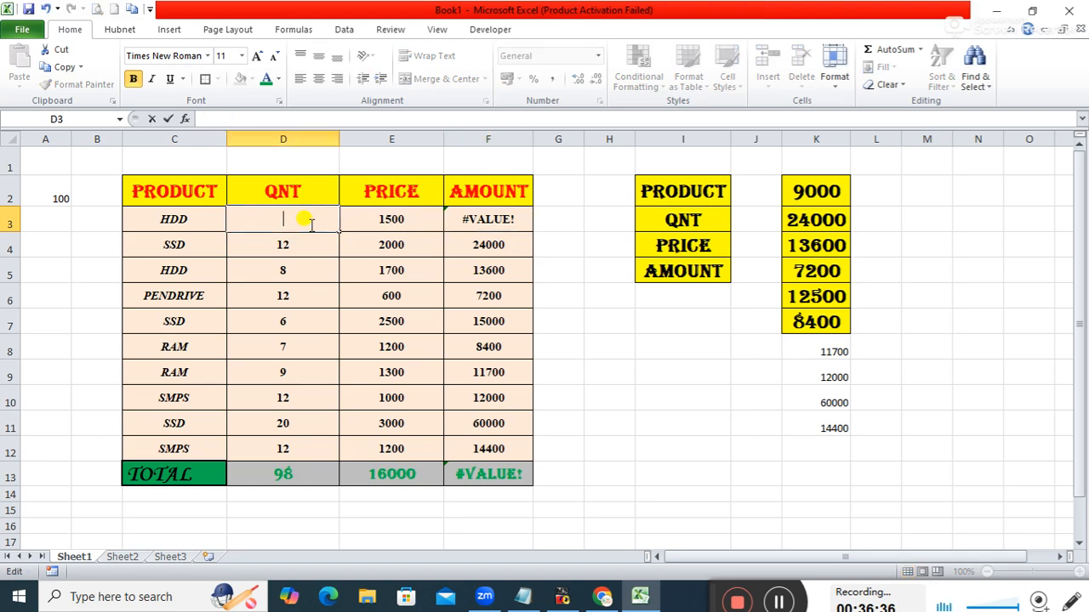
{"action": "type", "text": "6"}
{"action": "key", "text": "Return"}
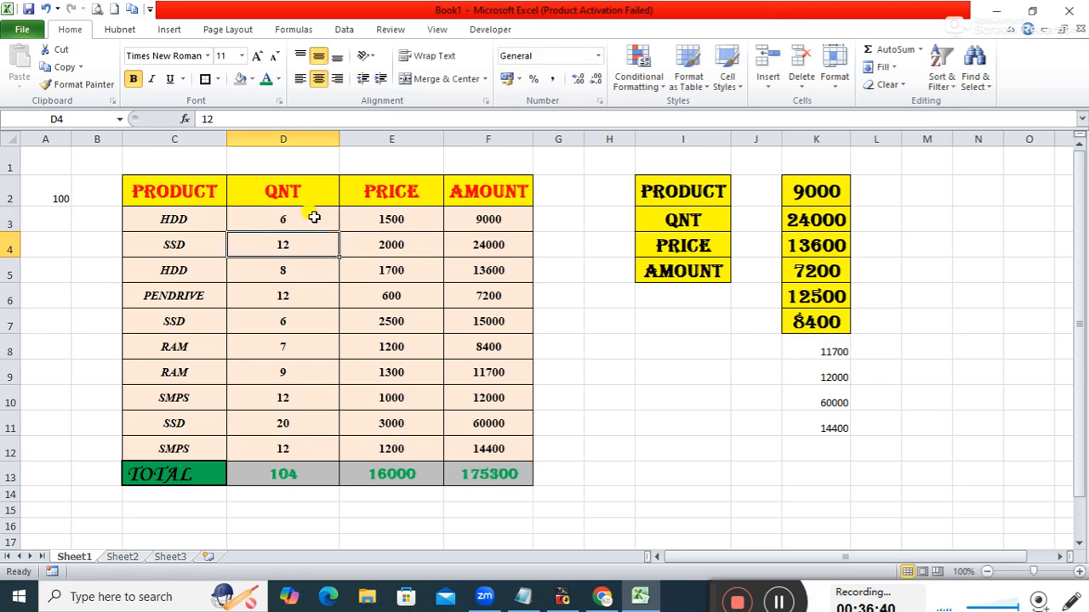
Highlight the quantities D3:D12, append PIC to the value in D3 once more and reselect that cell.
{"action": "left_click_drag", "start_coordinate": [314, 217], "coordinate": [304, 433]}
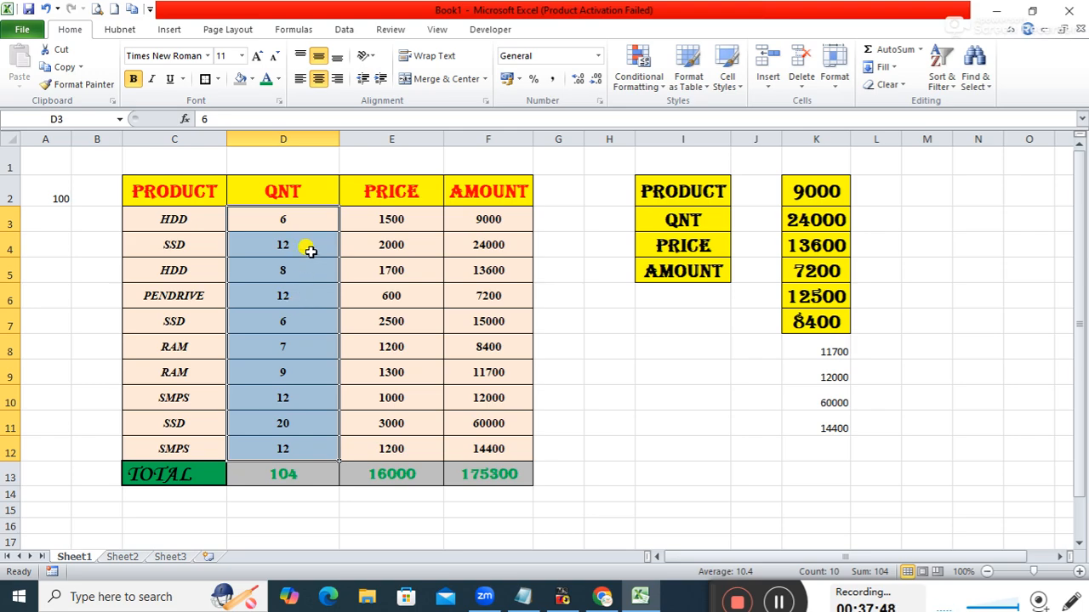
{"action": "double_click", "coordinate": [300, 214]}
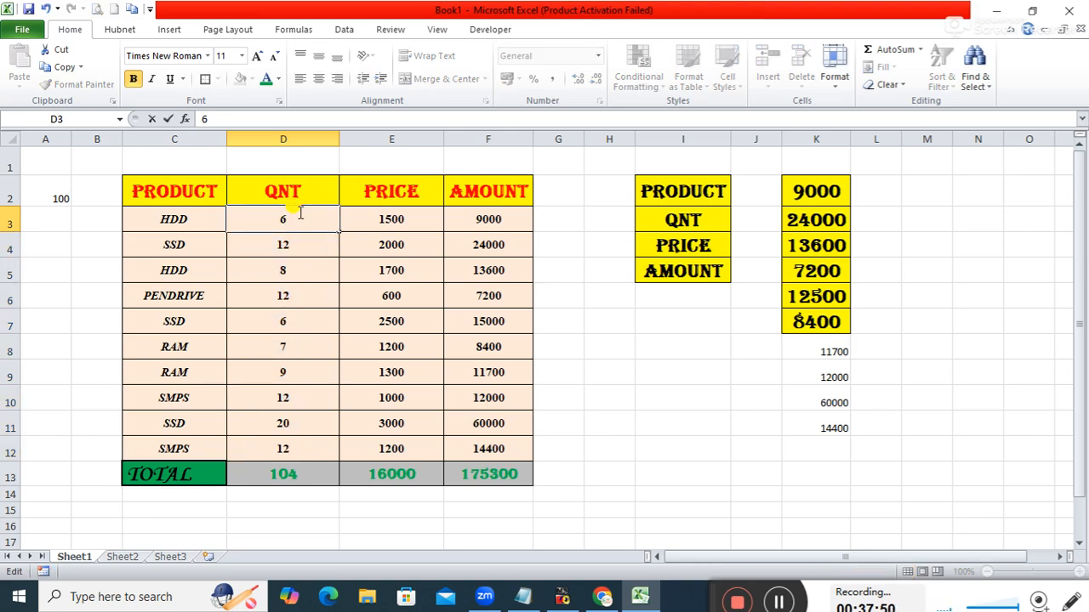
{"action": "type", "text": "PIC"}
{"action": "key", "text": "Return"}
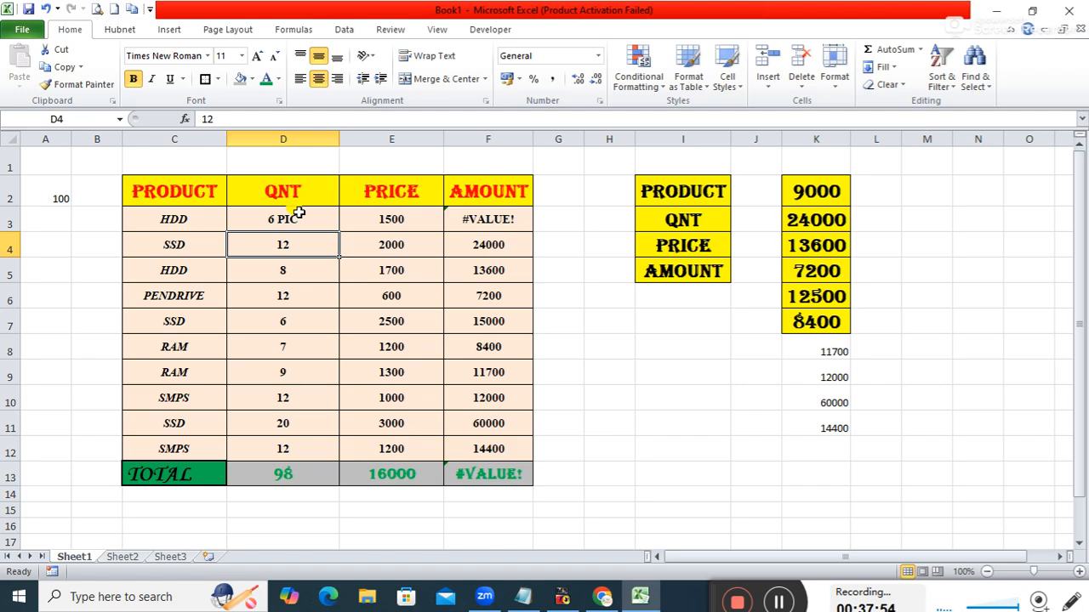
{"action": "key", "text": "Down"}
{"action": "key", "text": "Up"}
{"action": "key", "text": "Up"}
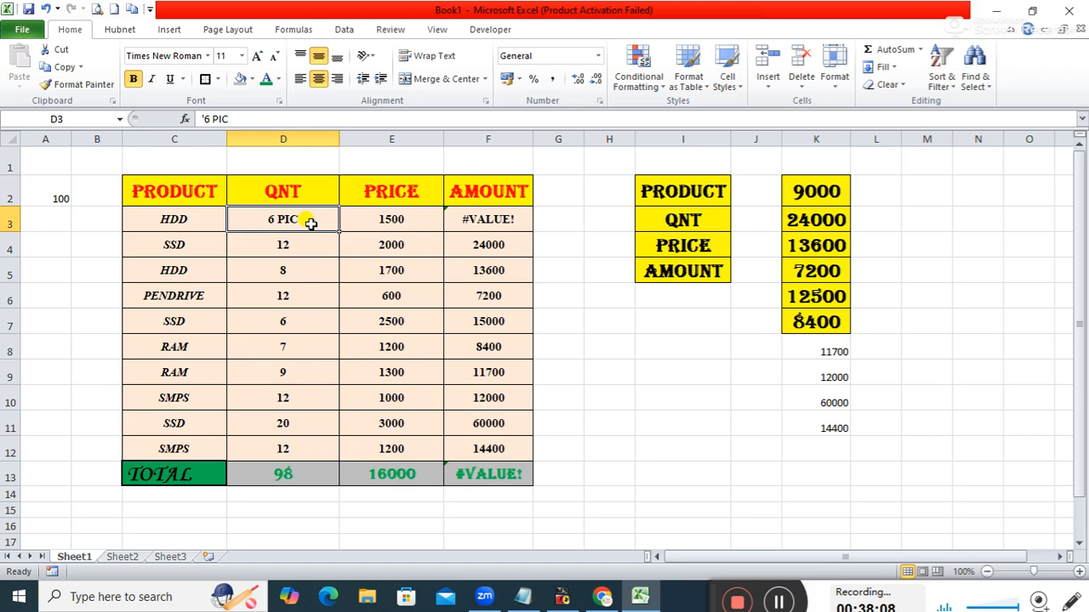
Restore the HDD quantity in D3 to the plain number 6.
{"action": "double_click", "coordinate": [311, 223]}
{"action": "key", "text": "BackSpace"}
{"action": "key", "text": "BackSpace"}
{"action": "key", "text": "BackSpace"}
{"action": "key", "text": "BackSpace"}
{"action": "key", "text": "BackSpace"}
{"action": "type", "text": "6"}
{"action": "key", "text": "Return"}
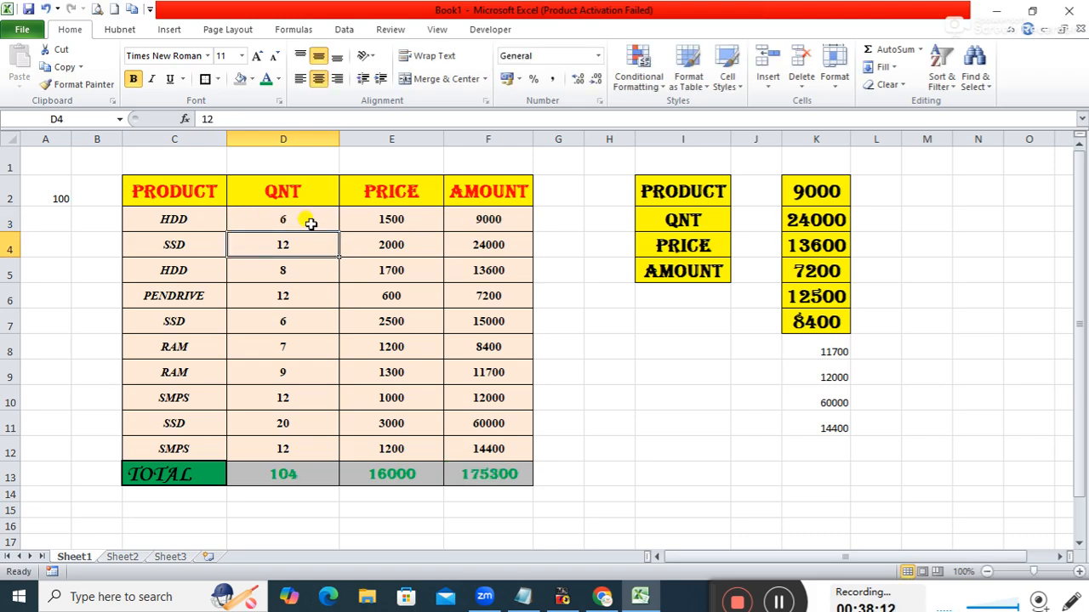
Select the quantities D3:D12 and view how More Number Formats opens the Format Cells dialog, closing it without changes.
{"action": "left_click_drag", "start_coordinate": [311, 223], "coordinate": [287, 446]}
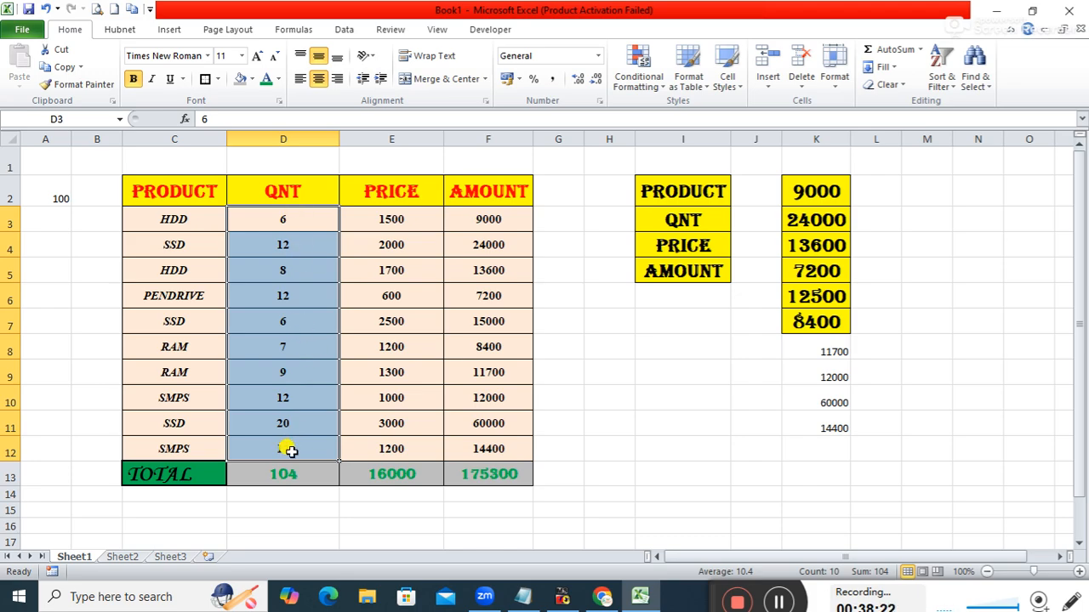
{"action": "left_click_drag", "start_coordinate": [291, 451], "coordinate": [488, 373]}
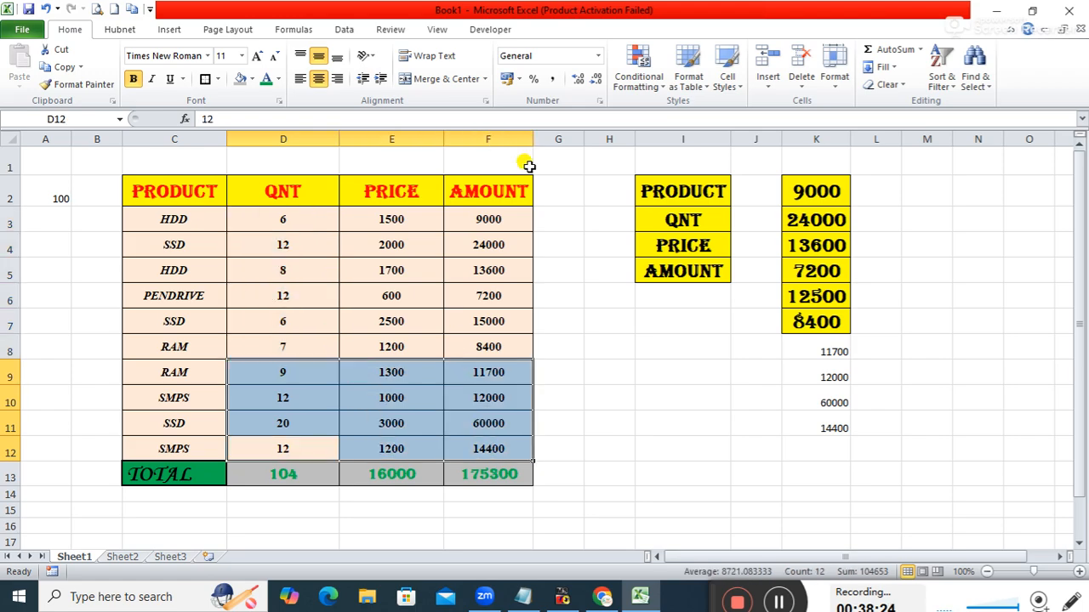
{"action": "left_click_drag", "start_coordinate": [301, 213], "coordinate": [291, 438]}
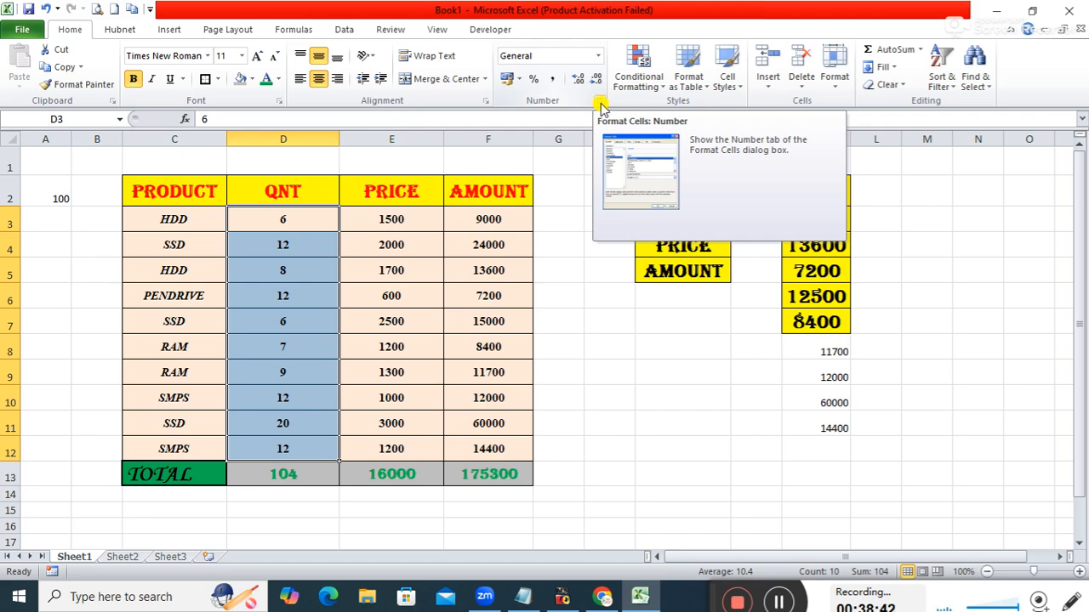
{"action": "left_click", "coordinate": [598, 55]}
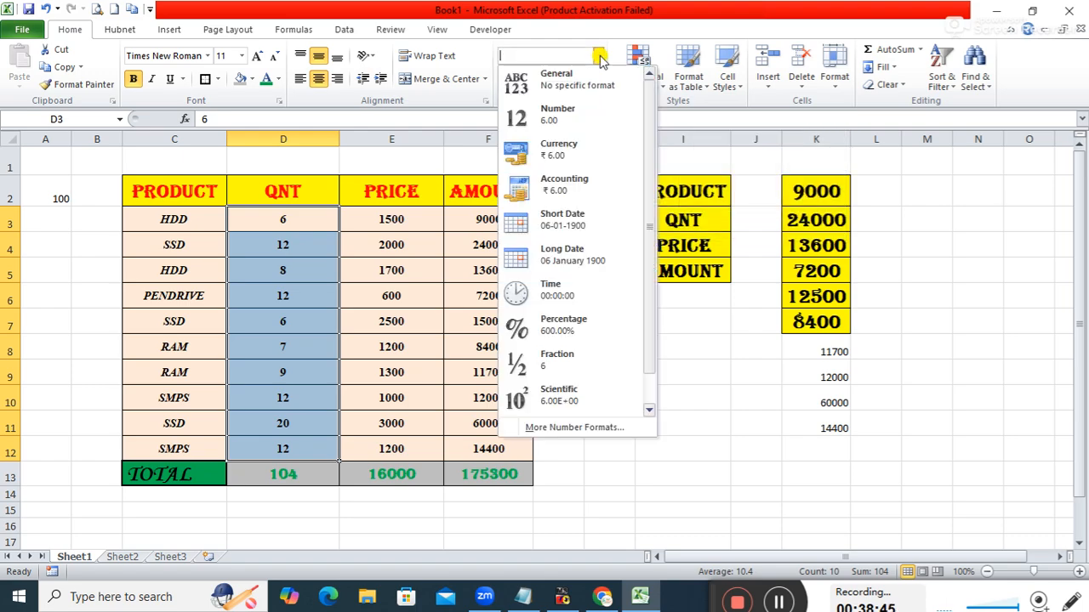
{"action": "left_click", "coordinate": [566, 428]}
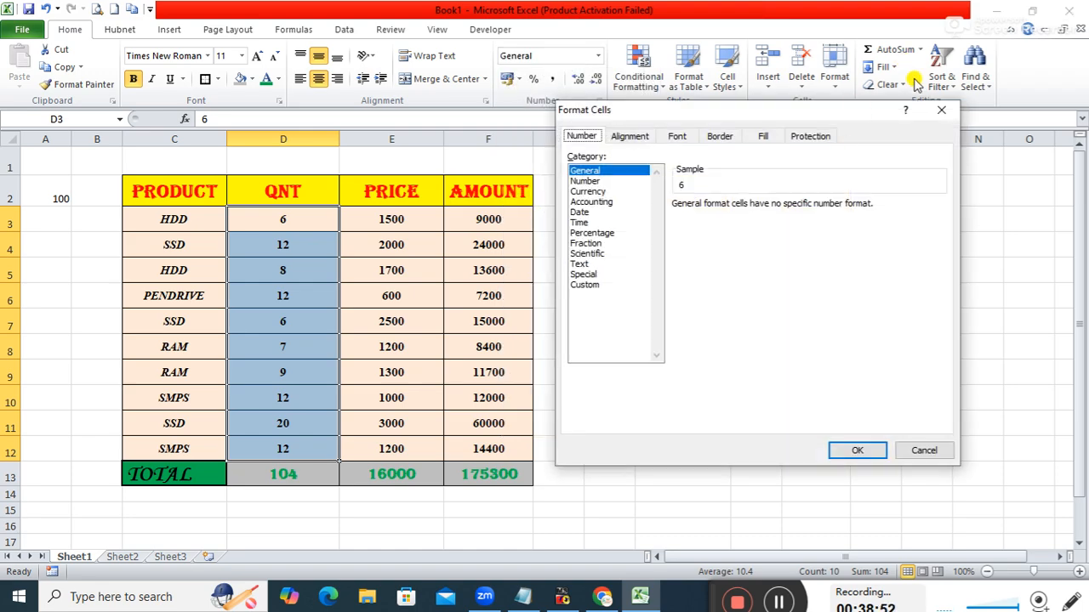
{"action": "left_click", "coordinate": [936, 111]}
{"action": "left_click", "coordinate": [598, 55]}
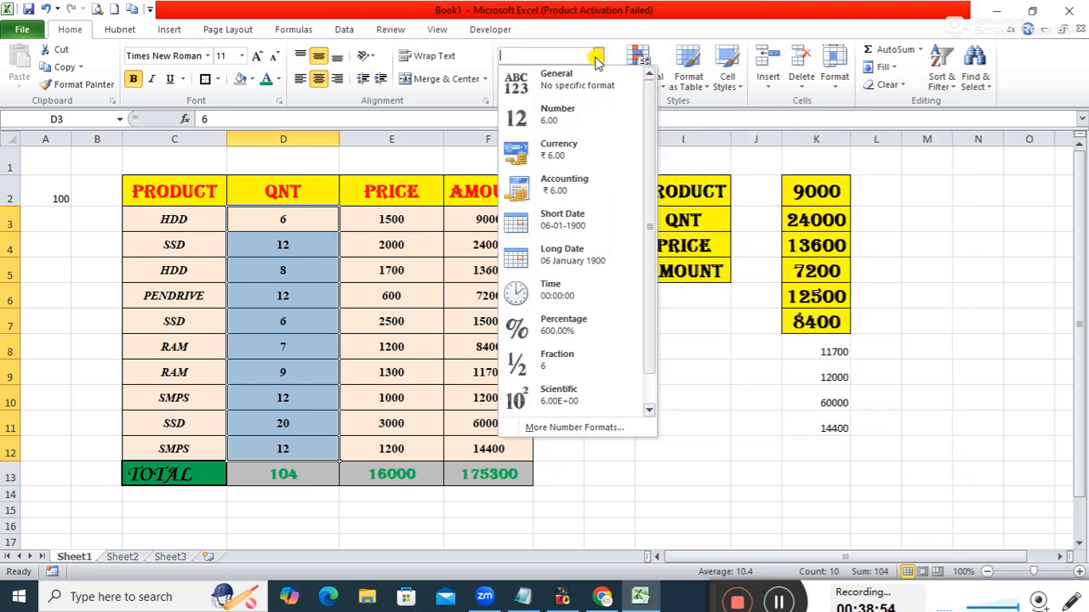
{"action": "left_click", "coordinate": [561, 427]}
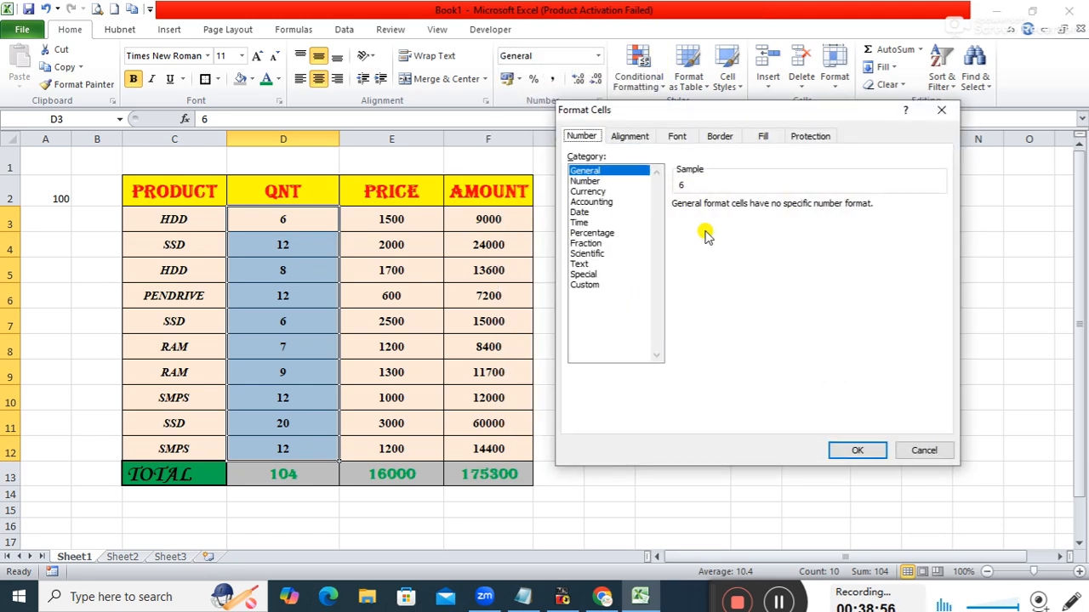
{"action": "left_click", "coordinate": [941, 110]}
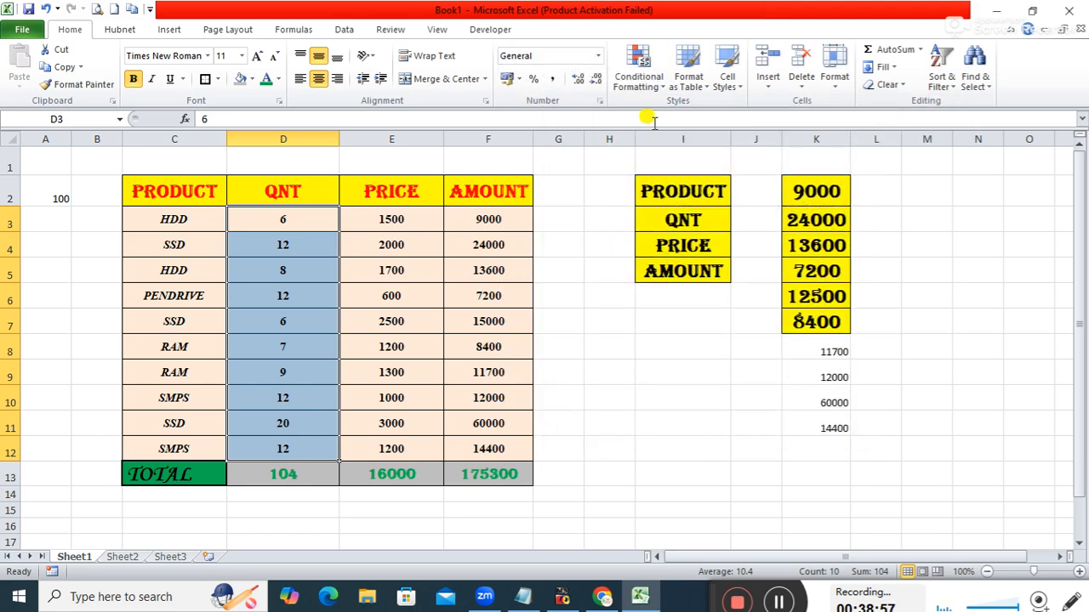
Open Format Cells for the quantities D3:D12 and review Alignment, Font, Border, Fill and Protection, plus the Currency, Accounting and Custom number categories.
{"action": "left_click", "coordinate": [599, 103]}
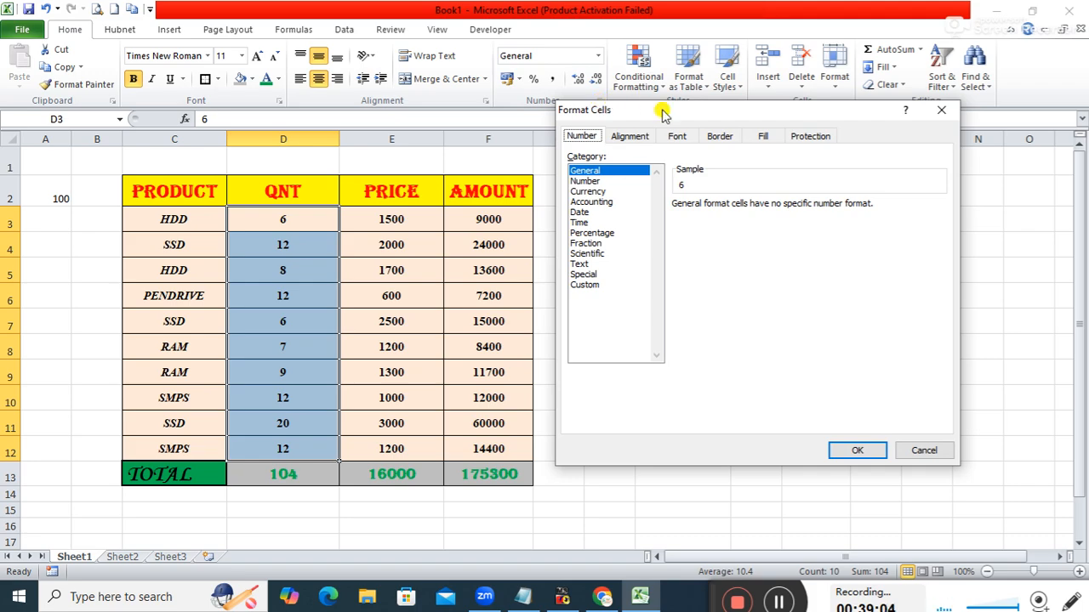
{"action": "left_click_drag", "start_coordinate": [663, 113], "coordinate": [684, 59]}
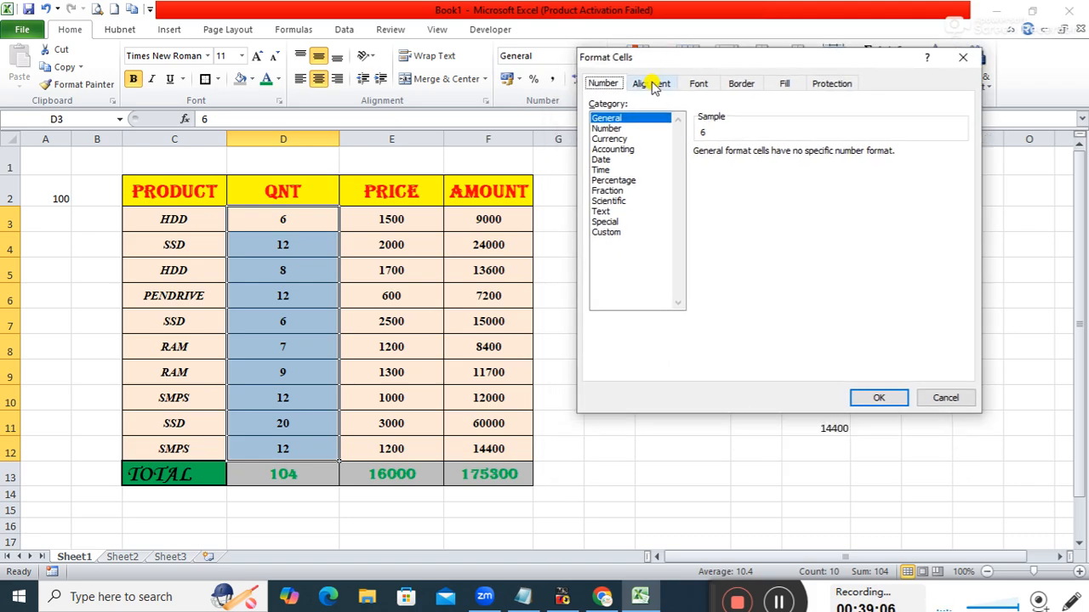
{"action": "left_click", "coordinate": [656, 84]}
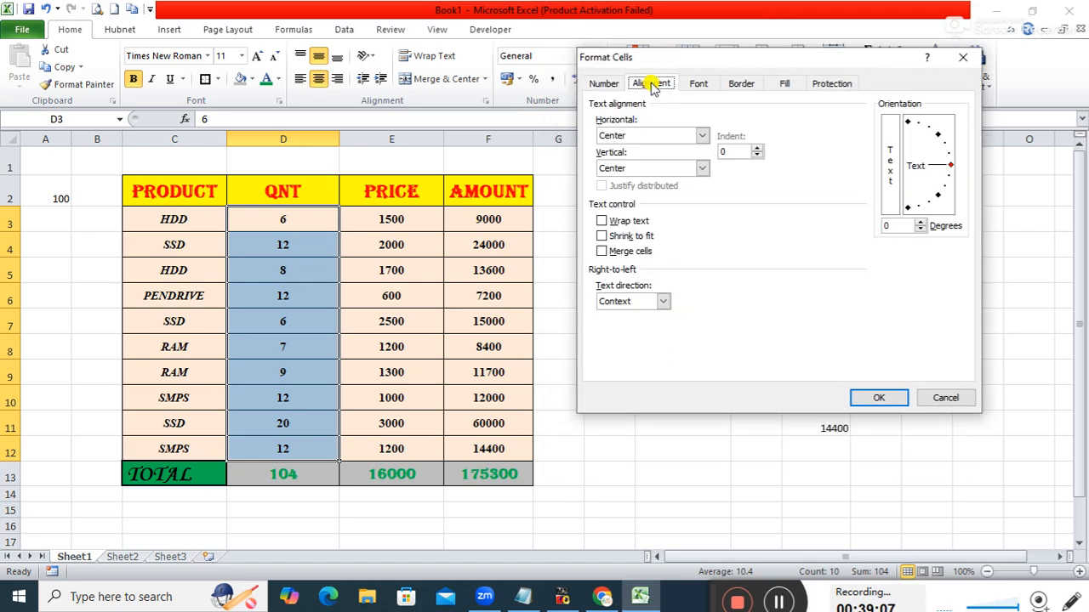
{"action": "left_click", "coordinate": [698, 84]}
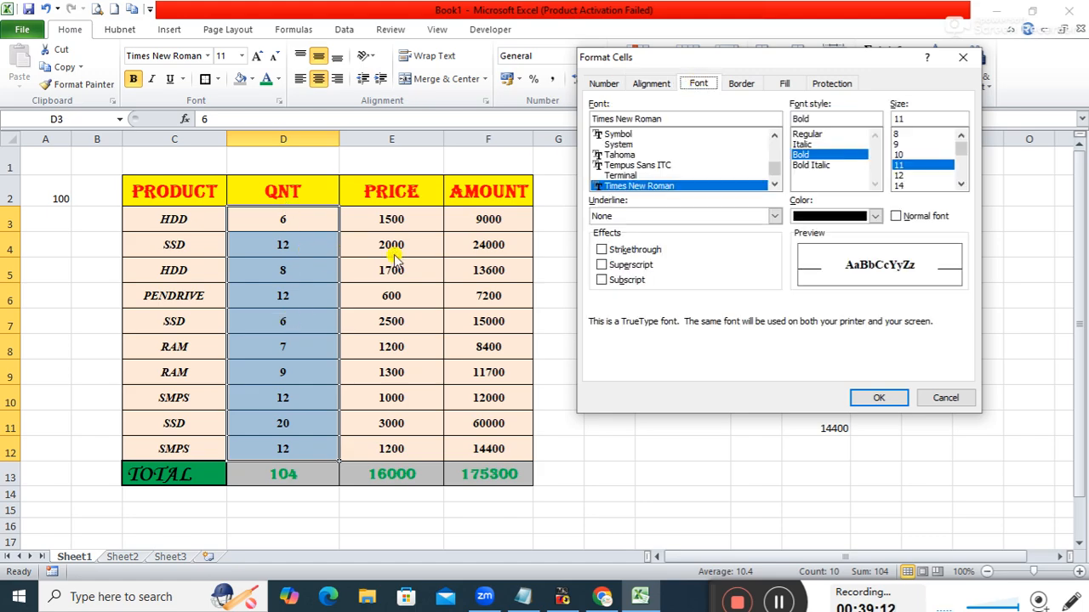
{"action": "left_click", "coordinate": [740, 83]}
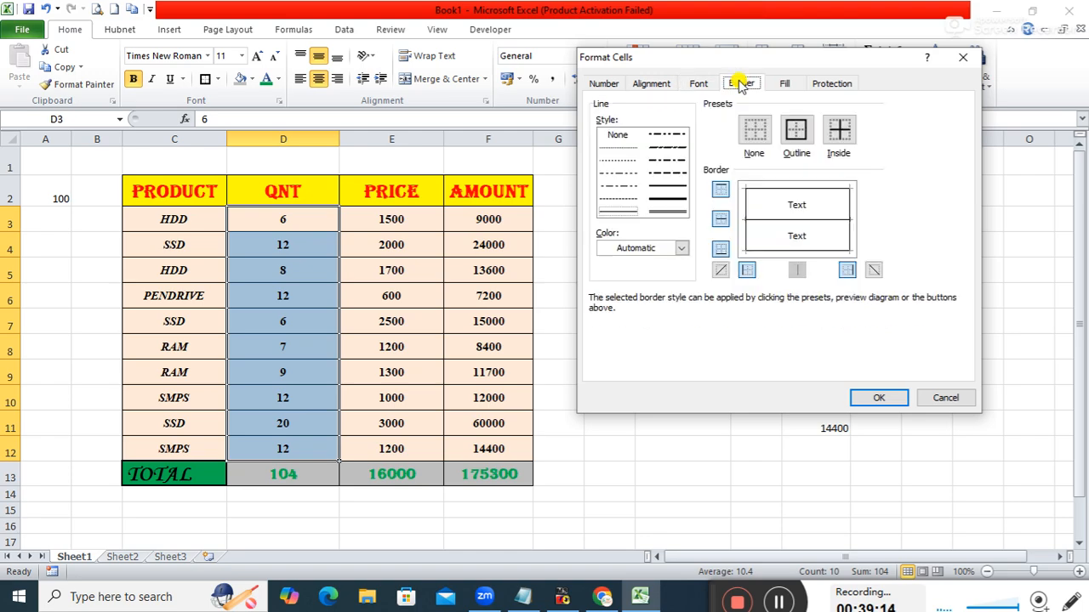
{"action": "left_click", "coordinate": [783, 84]}
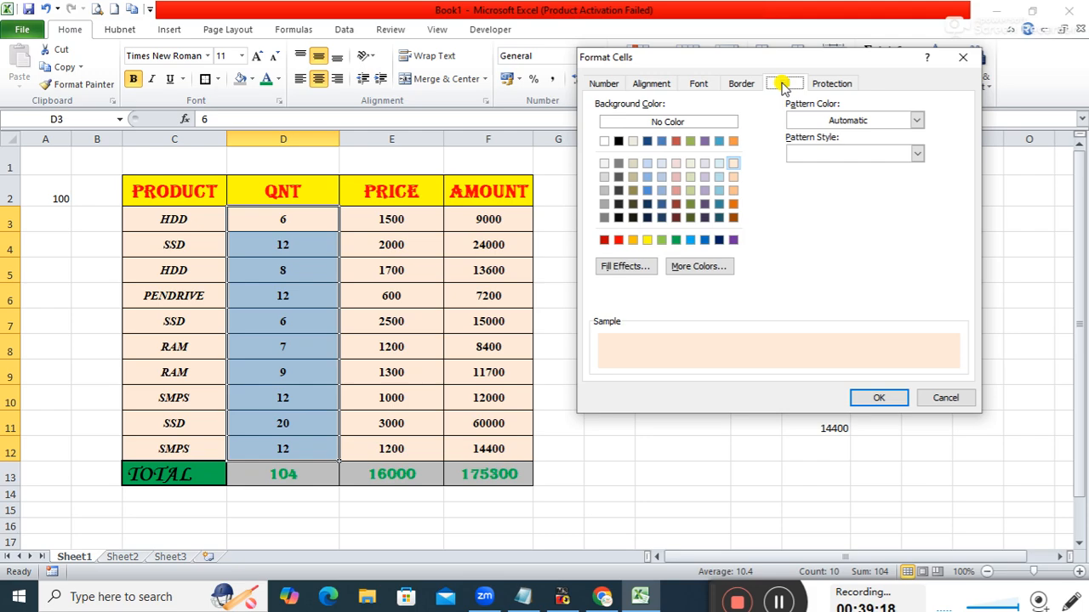
{"action": "left_click", "coordinate": [825, 85]}
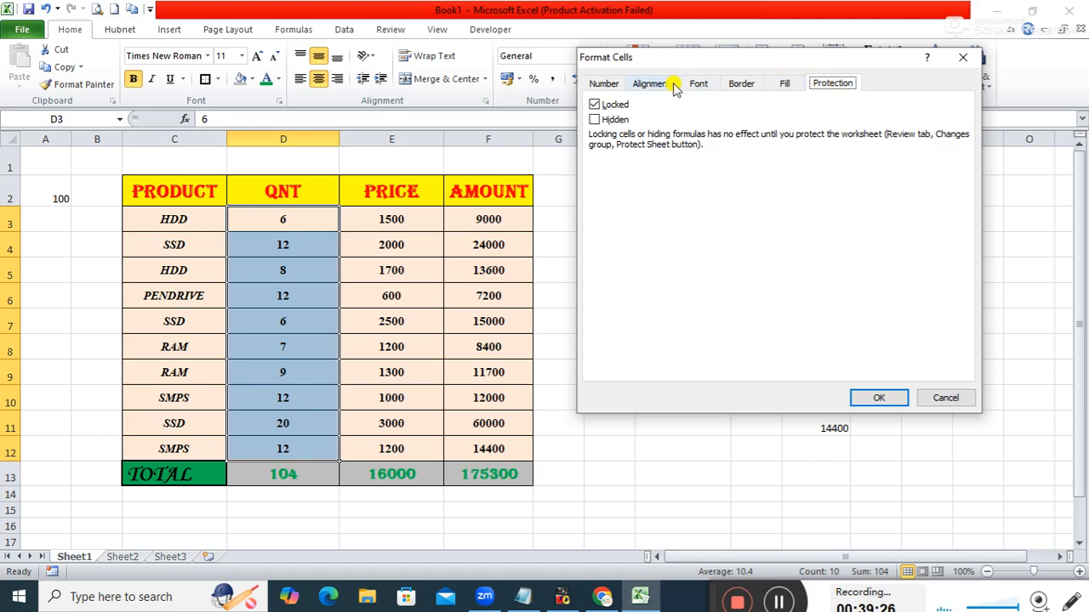
{"action": "left_click", "coordinate": [604, 84]}
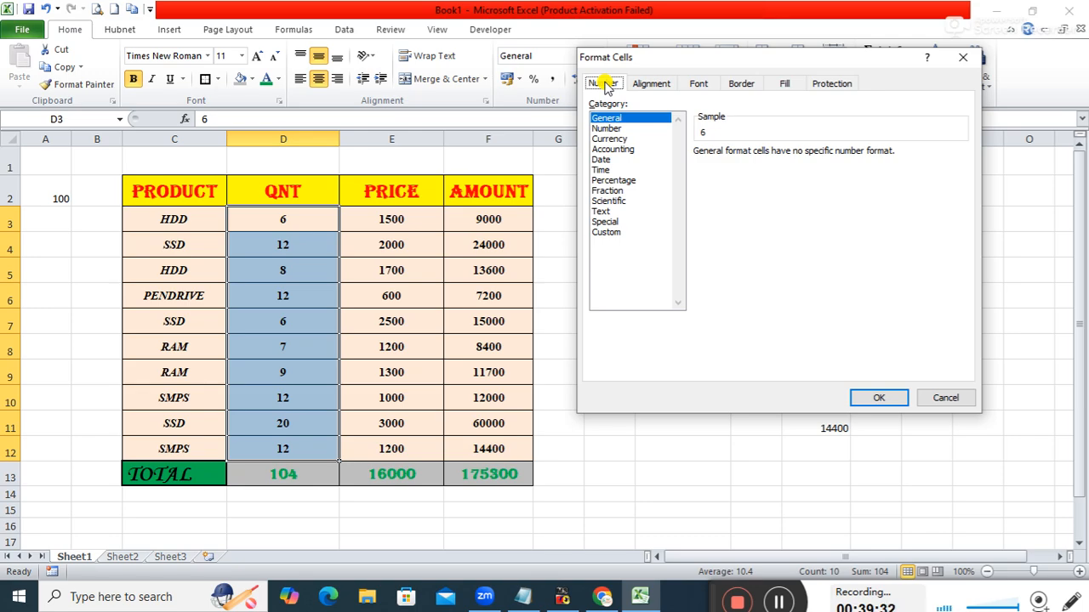
{"action": "left_click", "coordinate": [609, 139]}
{"action": "left_click", "coordinate": [612, 149]}
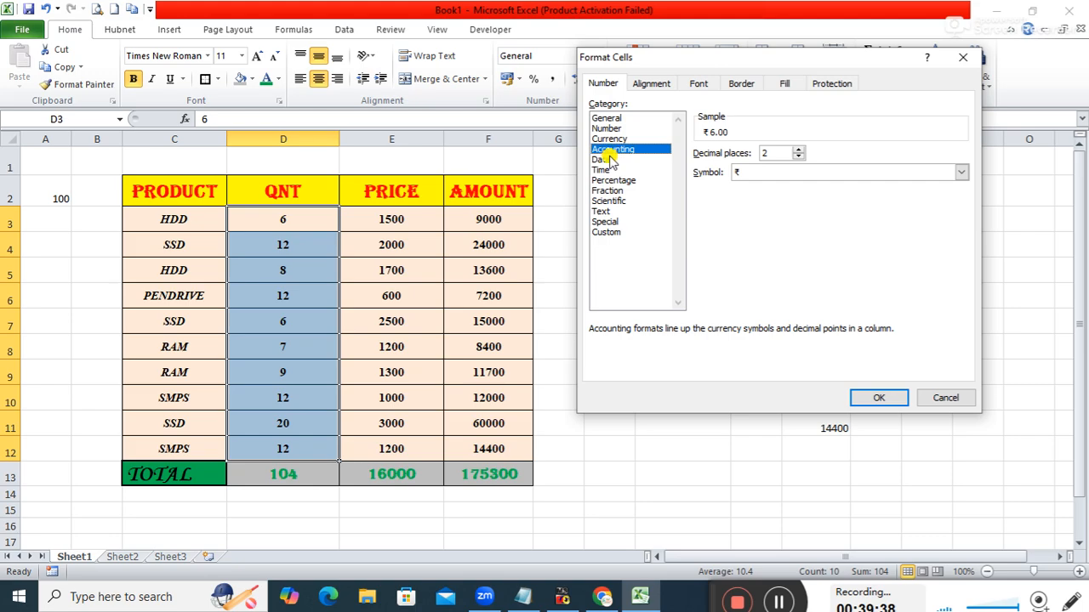
{"action": "left_click", "coordinate": [603, 233]}
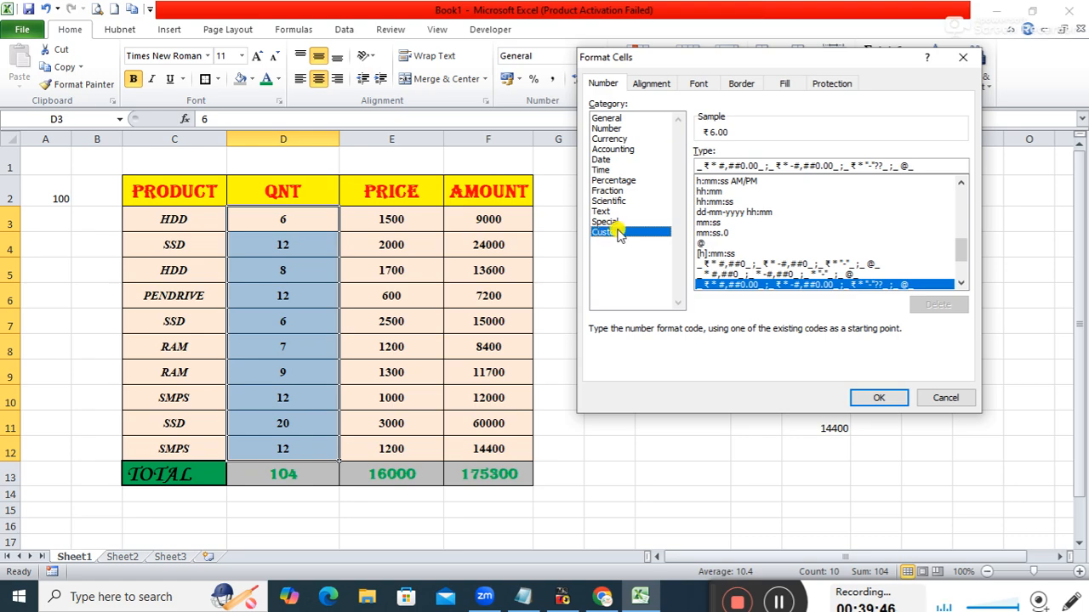
Apply the custom number format 0 "PICS" to the quantities D3:D12, using the two-decimal Number format as the starting code.
{"action": "left_click", "coordinate": [604, 128]}
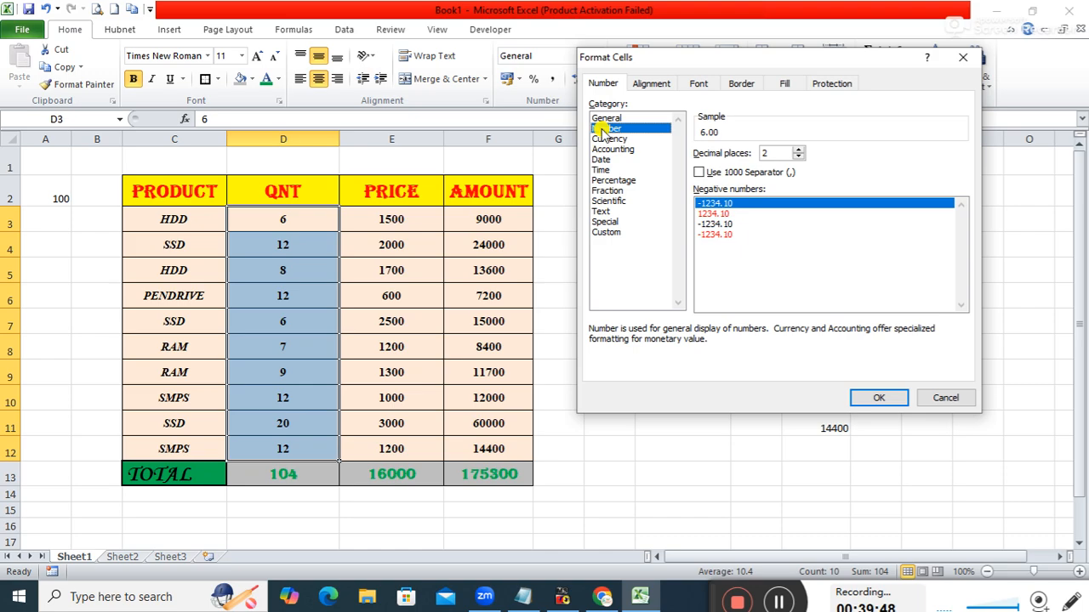
{"action": "left_click", "coordinate": [609, 234]}
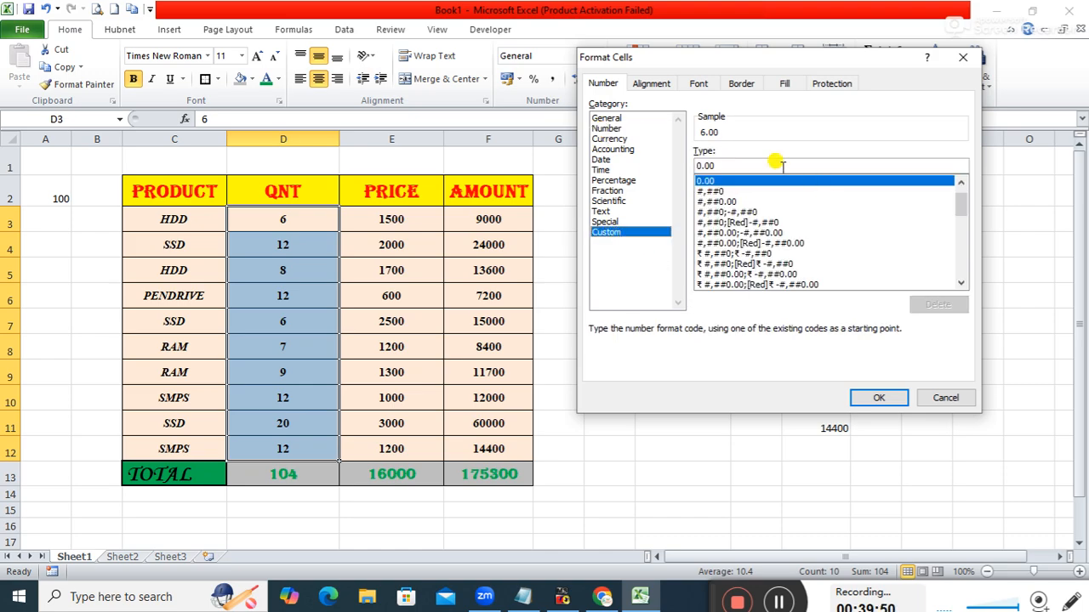
{"action": "left_click", "coordinate": [752, 165]}
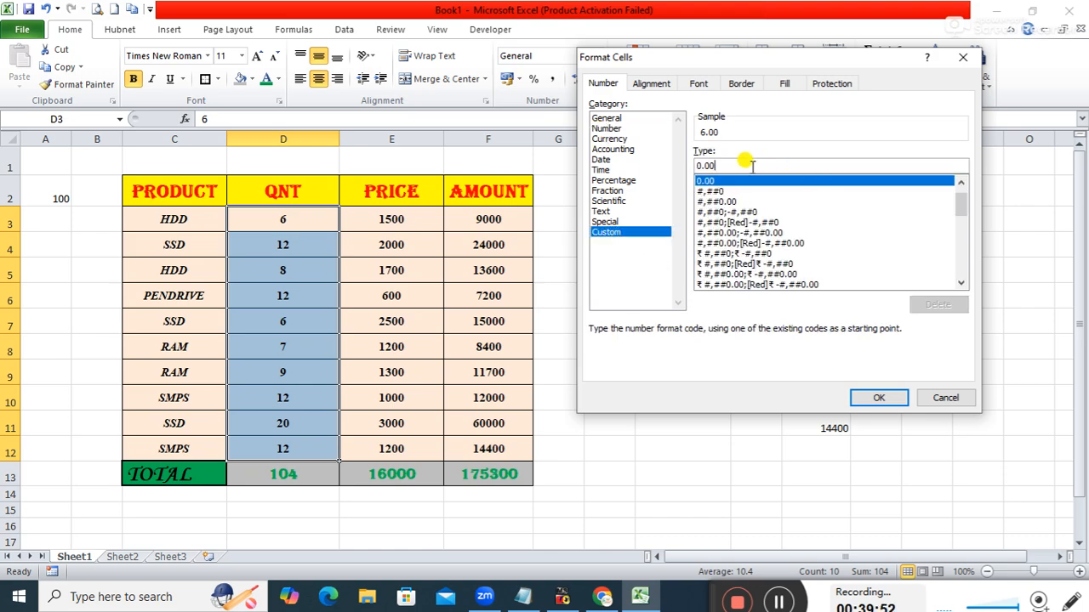
{"action": "key", "text": "BackSpace"}
{"action": "key", "text": "BackSpace"}
{"action": "key", "text": "BackSpace"}
{"action": "key", "text": "BackSpace"}
{"action": "type", "text": "0"}
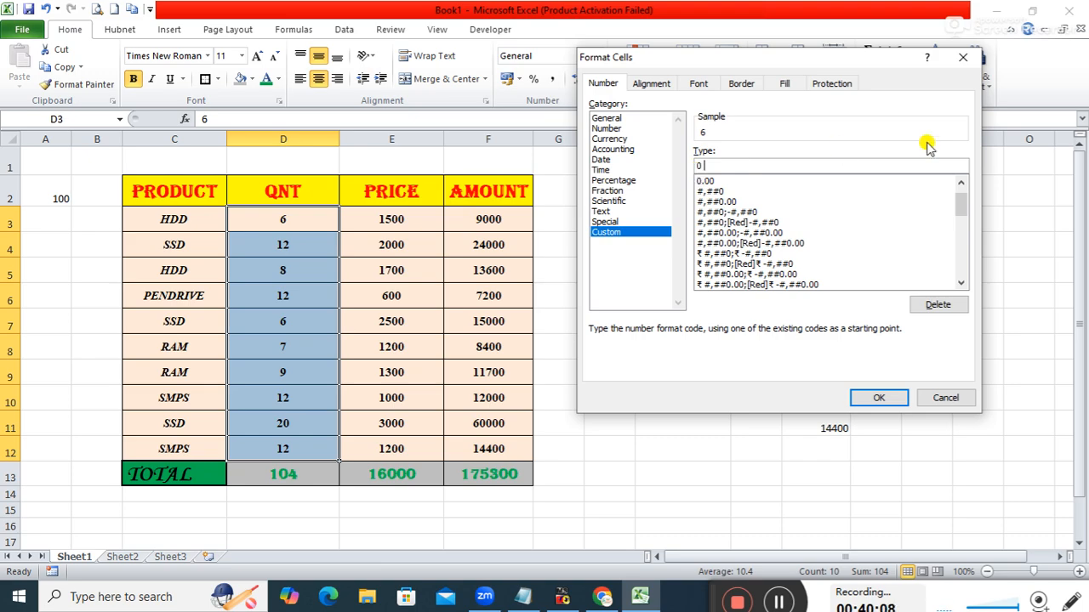
{"action": "type", "text": "\"PICS\""}
{"action": "left_click", "coordinate": [888, 398]}
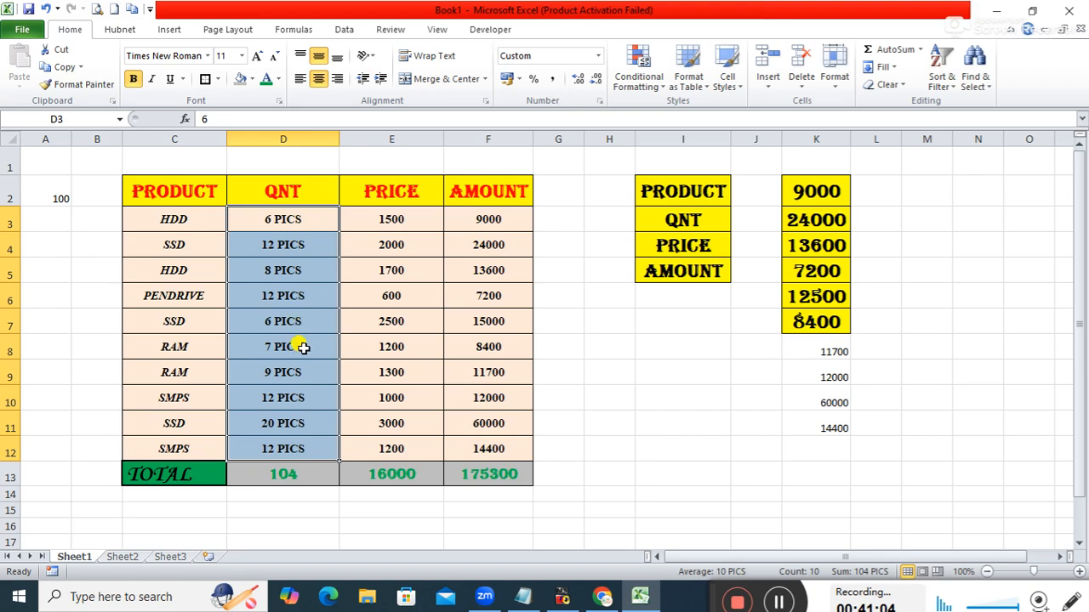
Check the stored quantities in D3 and D5 and the amount formula in F5, and change the HDD quantity in D5 to 20.
{"action": "left_click", "coordinate": [283, 222]}
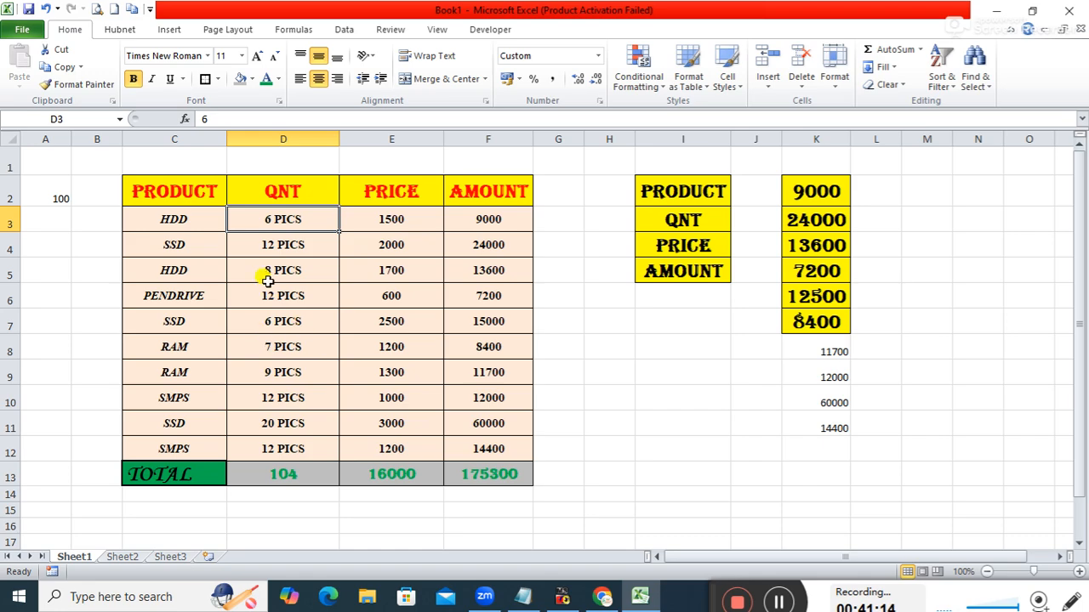
{"action": "left_click", "coordinate": [298, 274]}
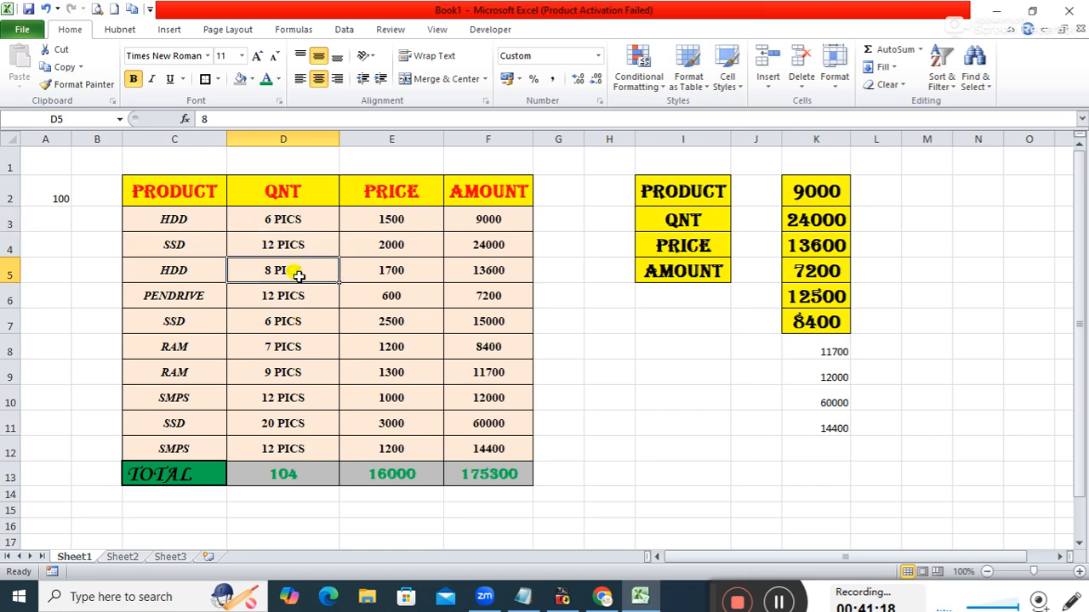
{"action": "left_click_drag", "start_coordinate": [291, 275], "coordinate": [489, 272]}
{"action": "left_click", "coordinate": [489, 273]}
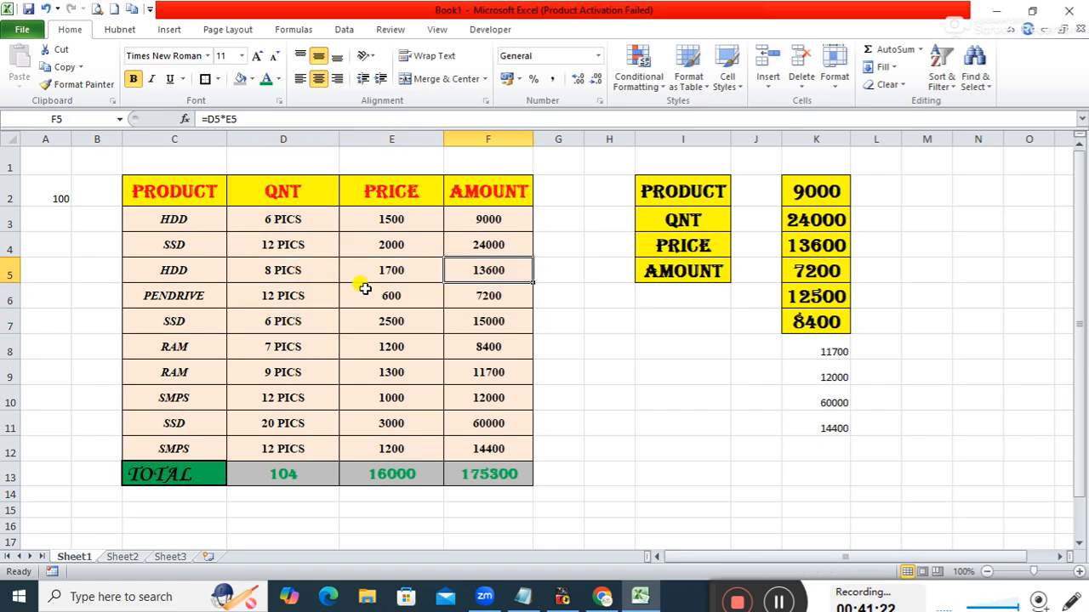
{"action": "left_click", "coordinate": [289, 275]}
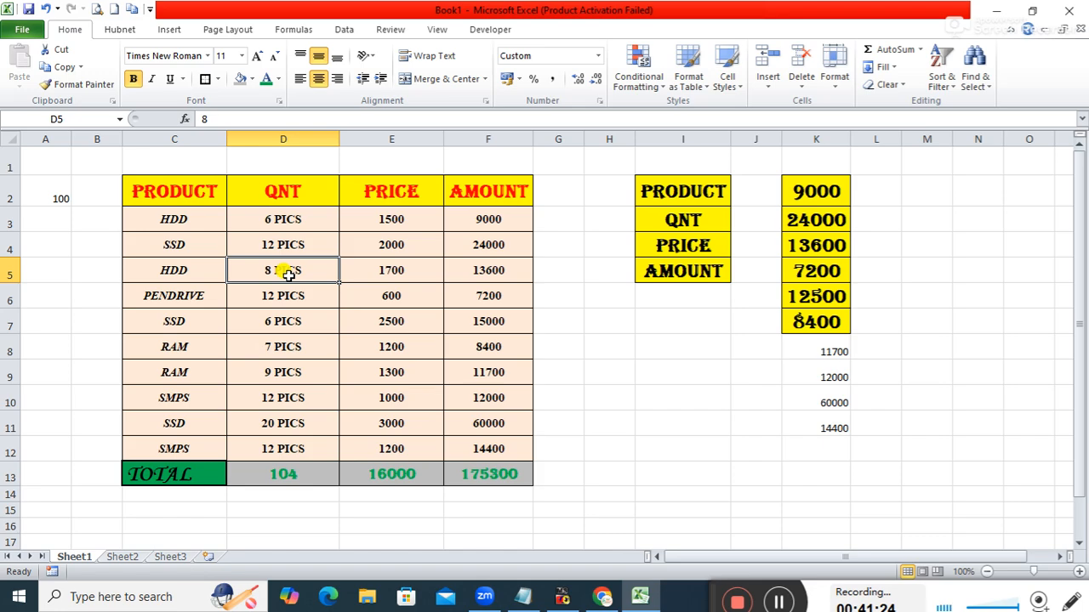
{"action": "type", "text": "20"}
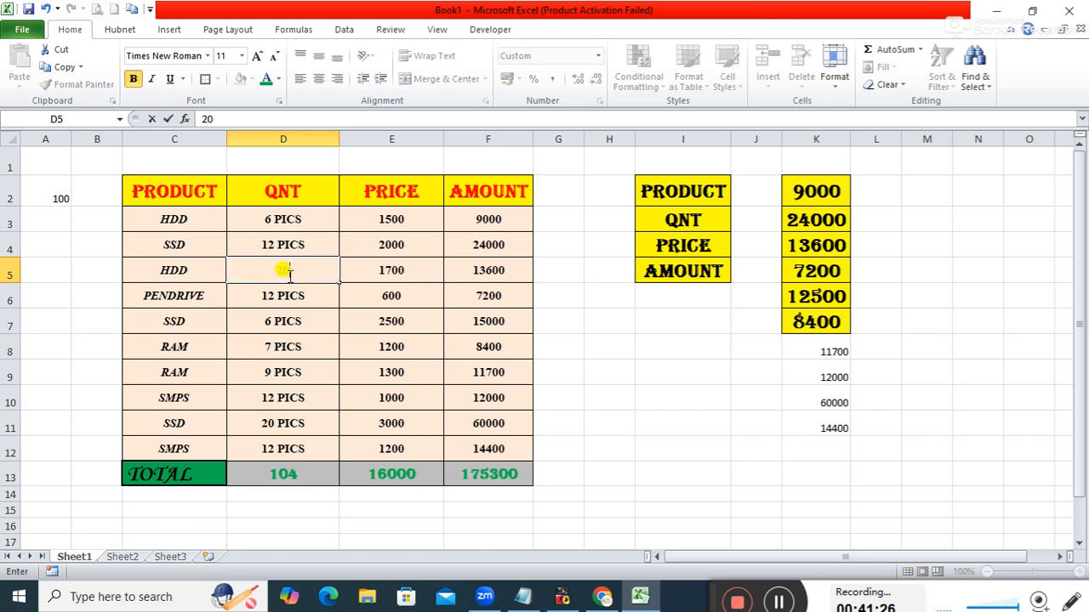
{"action": "key", "text": "Tab"}
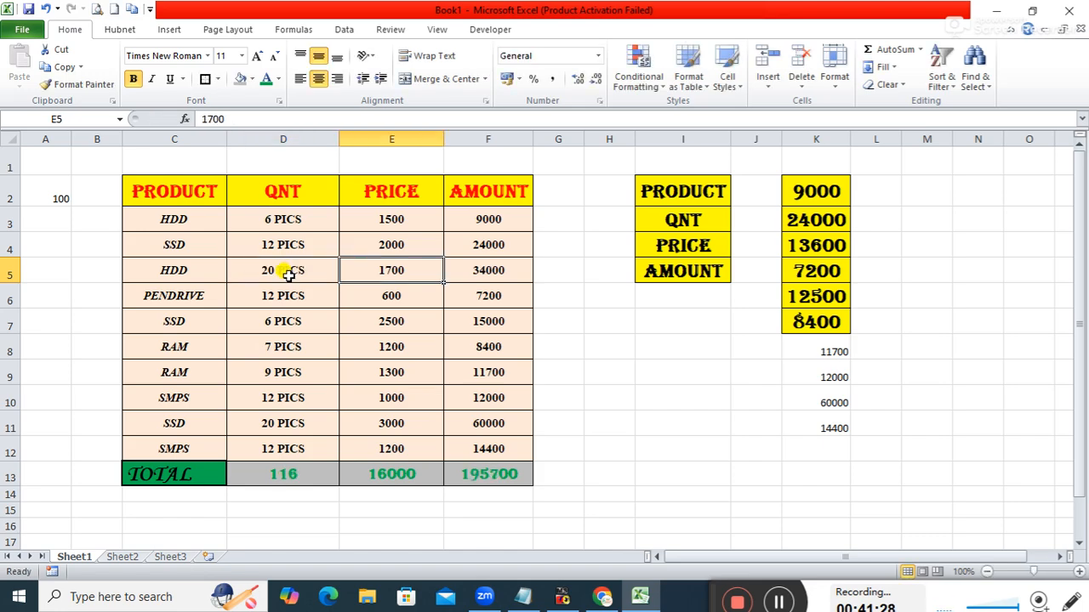
{"action": "left_click", "coordinate": [290, 274]}
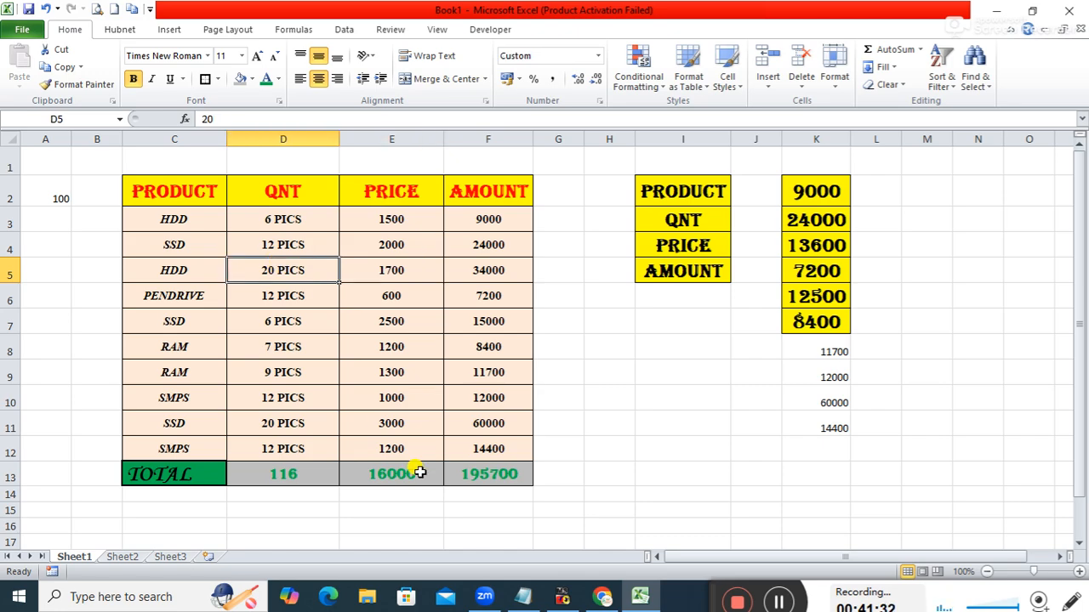
Set the first RAM quantity in D8 to 12 and move the selection to an empty cell outside the table.
{"action": "left_click", "coordinate": [294, 349]}
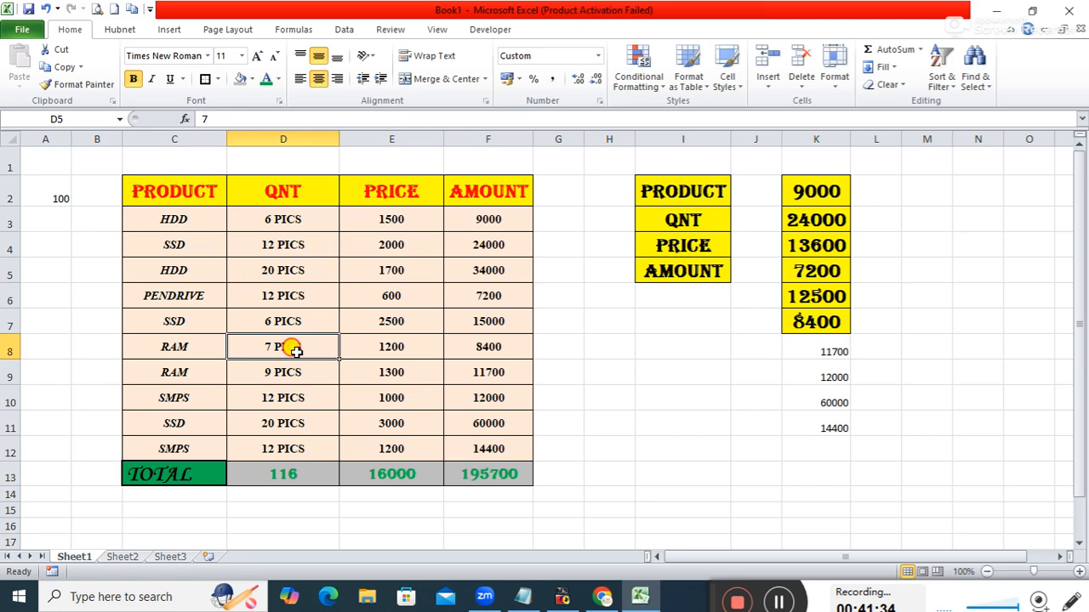
{"action": "type", "text": "12"}
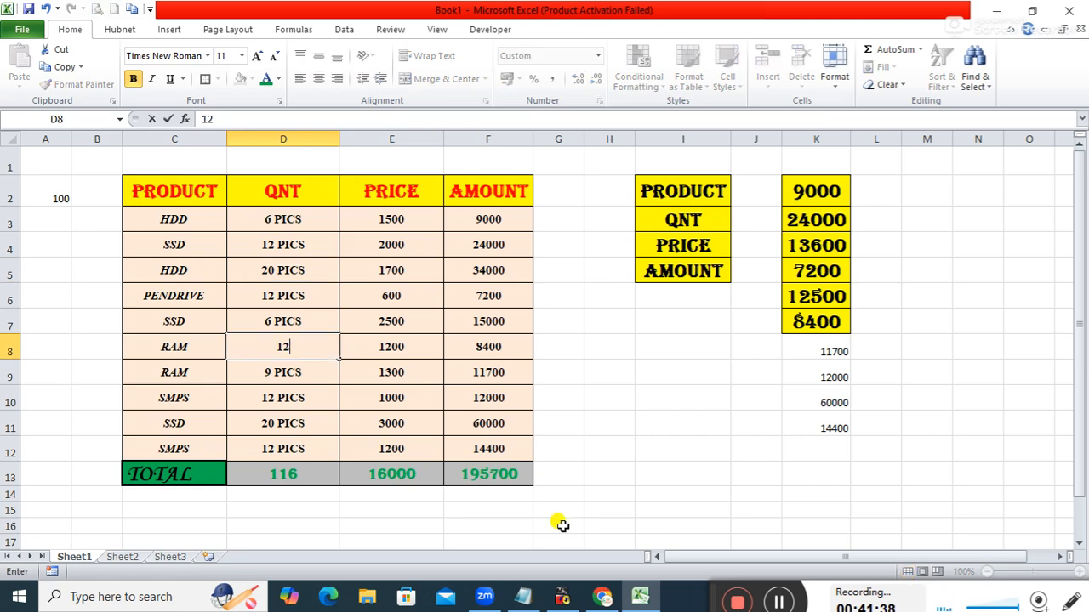
{"action": "key", "text": "Tab"}
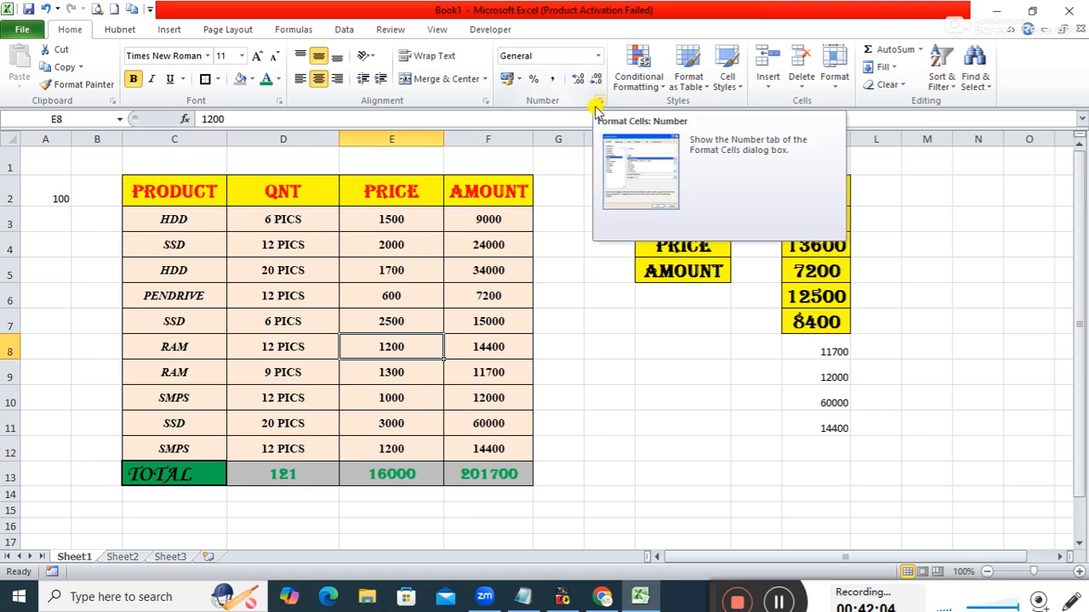
{"action": "left_click", "coordinate": [563, 322]}
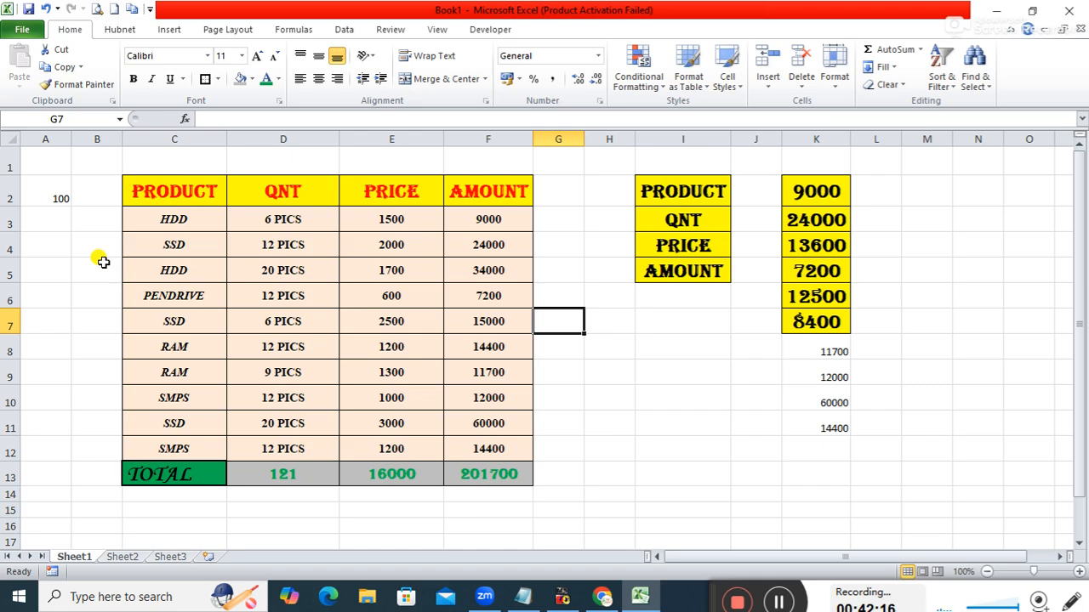
Insert a new column before the QNT column and enter PID as its heading in D2.
{"action": "right_click", "coordinate": [310, 141]}
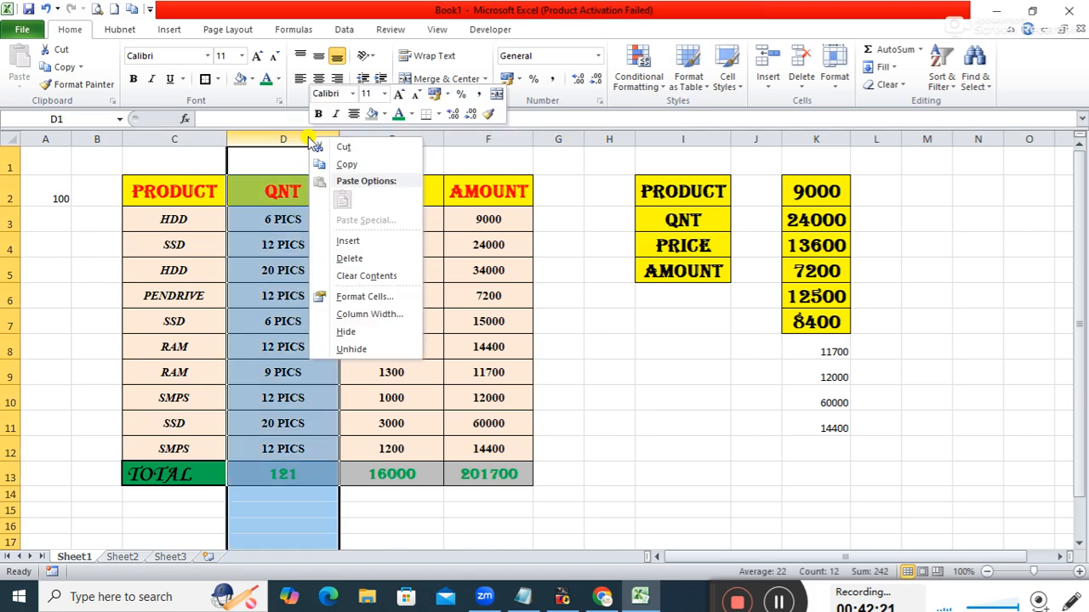
{"action": "left_click", "coordinate": [350, 243]}
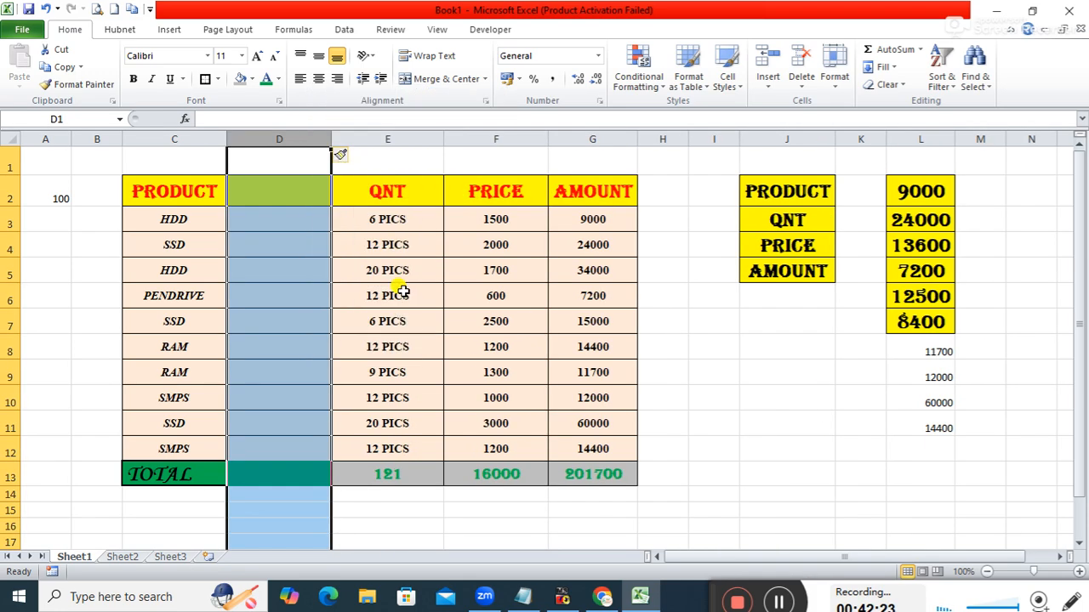
{"action": "left_click", "coordinate": [284, 194]}
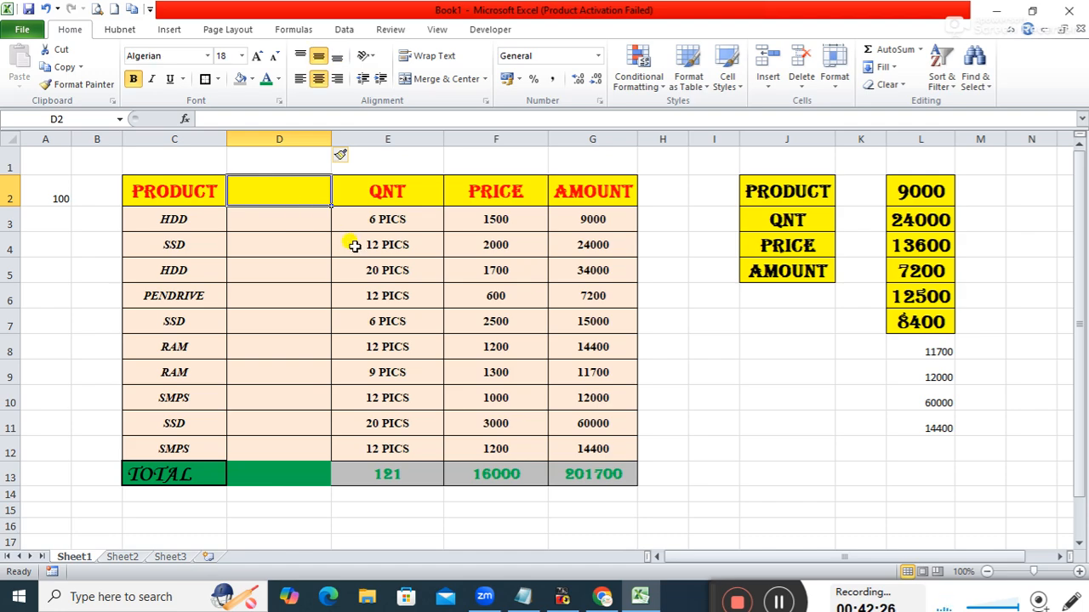
{"action": "type", "text": "PID"}
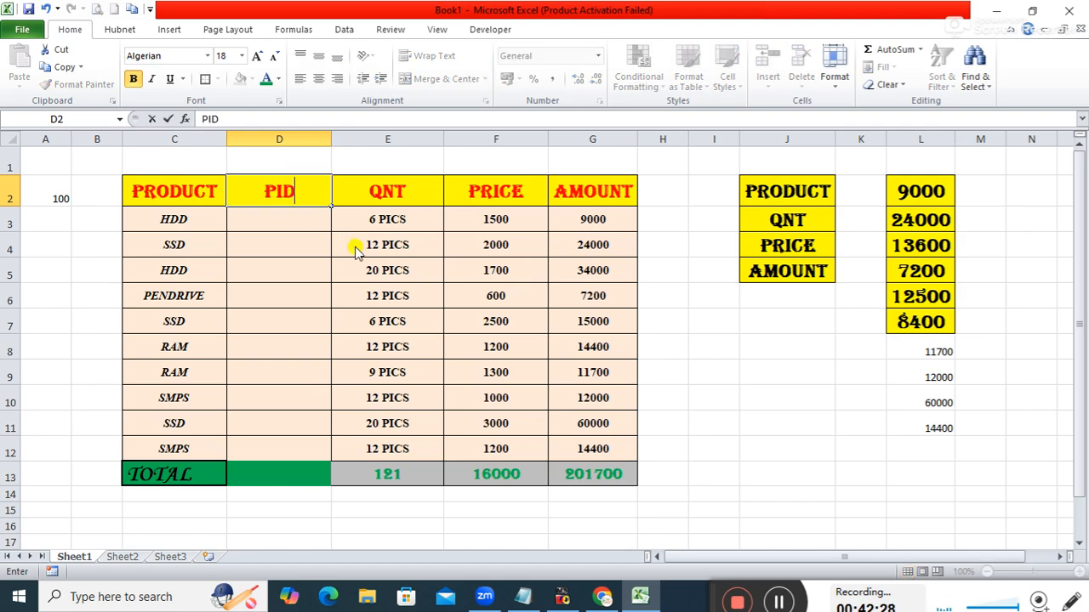
{"action": "key", "text": "Return"}
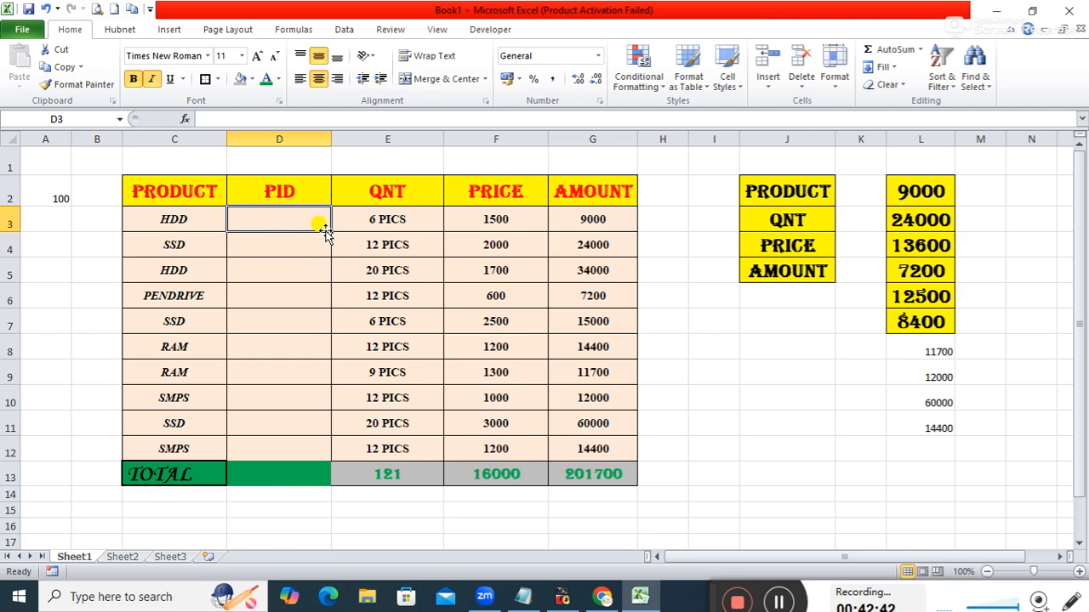
Enter 0001 as the first product's PID in D3, and re-enter it as 00001.
{"action": "type", "text": "000"}
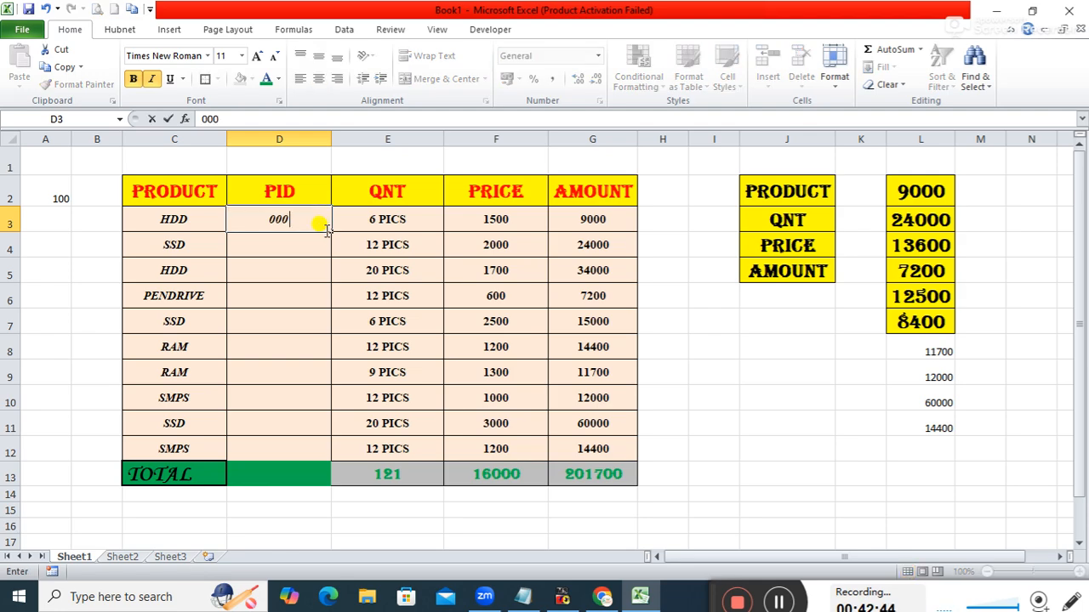
{"action": "type", "text": "1"}
{"action": "key", "text": "Return"}
{"action": "key", "text": "Up"}
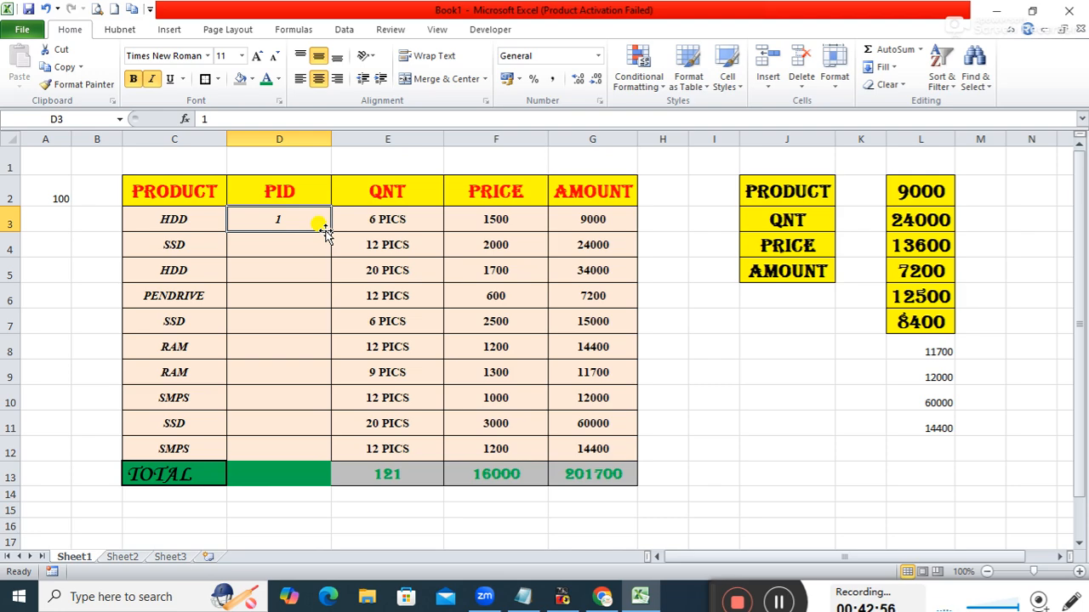
{"action": "type", "text": "0000"}
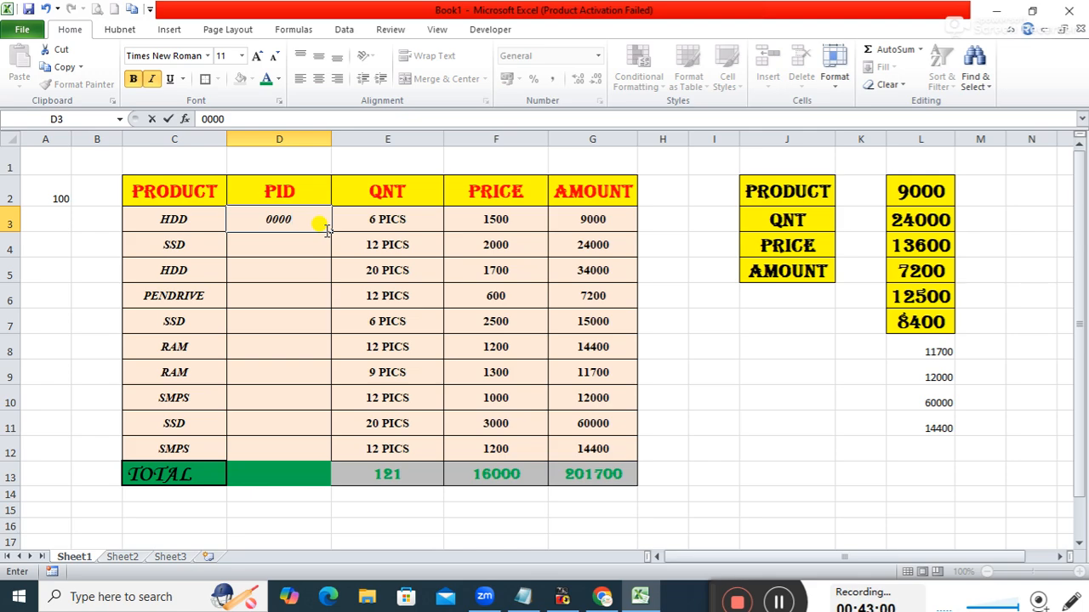
{"action": "type", "text": "1"}
{"action": "key", "text": "Return"}
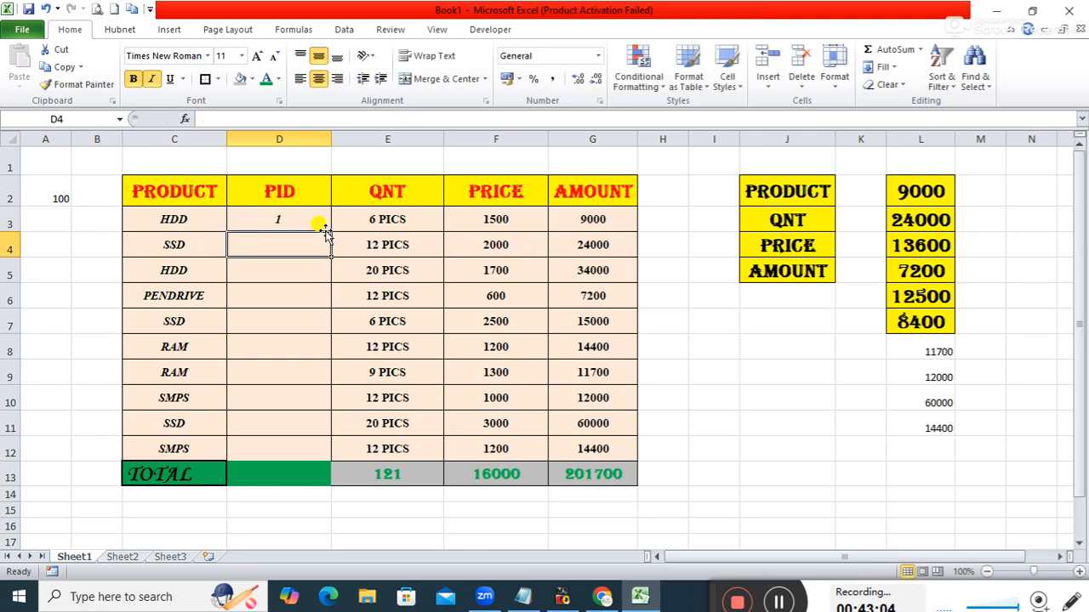
Apply the custom number format 00000 to the PID cells D3:D12.
{"action": "left_click", "coordinate": [324, 227]}
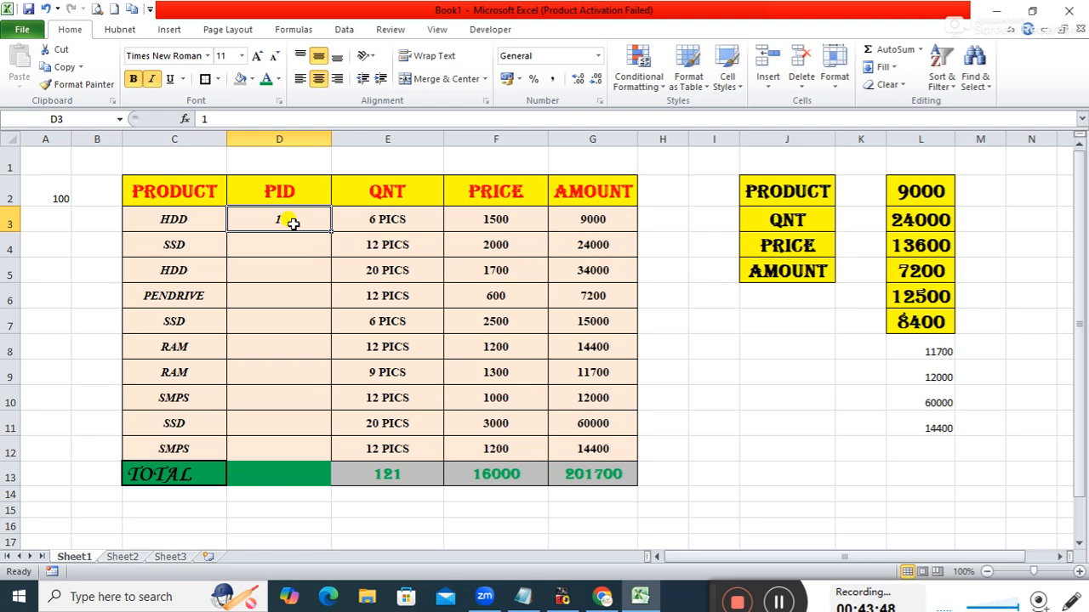
{"action": "left_click_drag", "start_coordinate": [292, 222], "coordinate": [288, 446]}
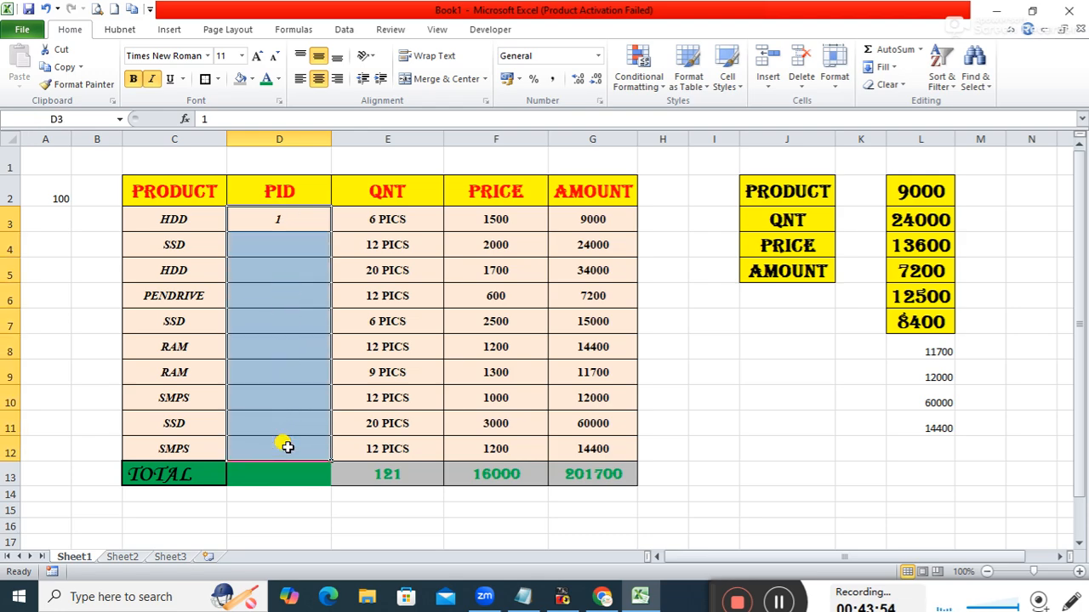
{"action": "left_click", "coordinate": [598, 103]}
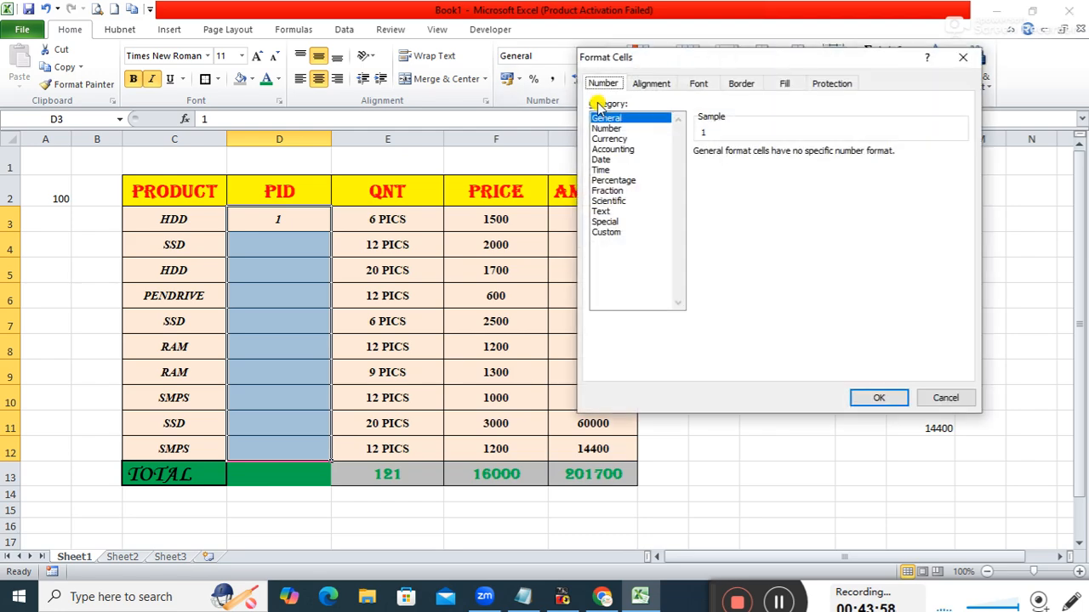
{"action": "left_click", "coordinate": [606, 233]}
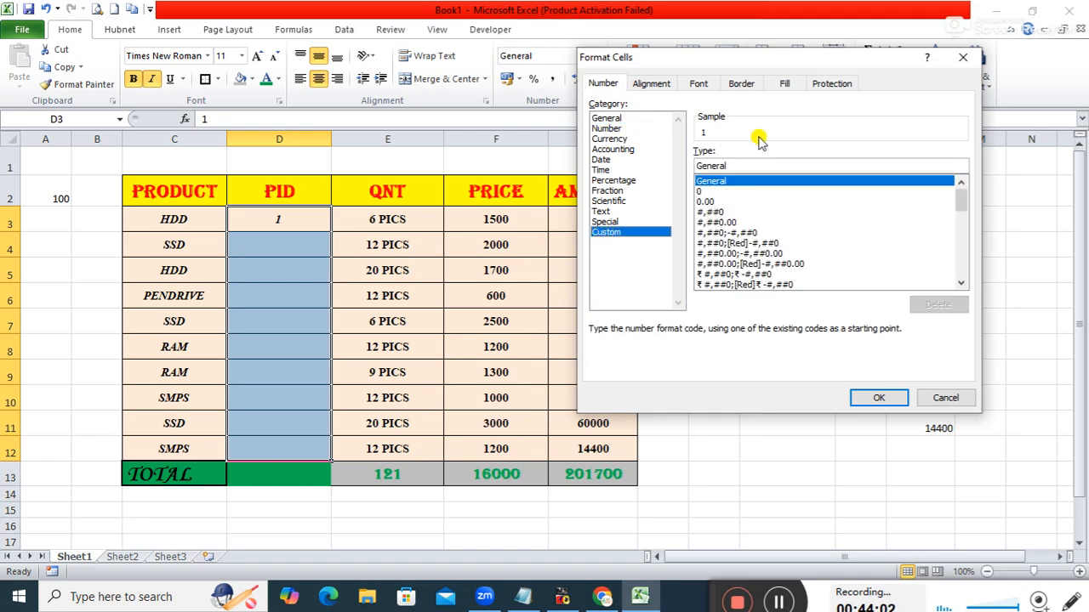
{"action": "left_click_drag", "start_coordinate": [747, 63], "coordinate": [829, 61]}
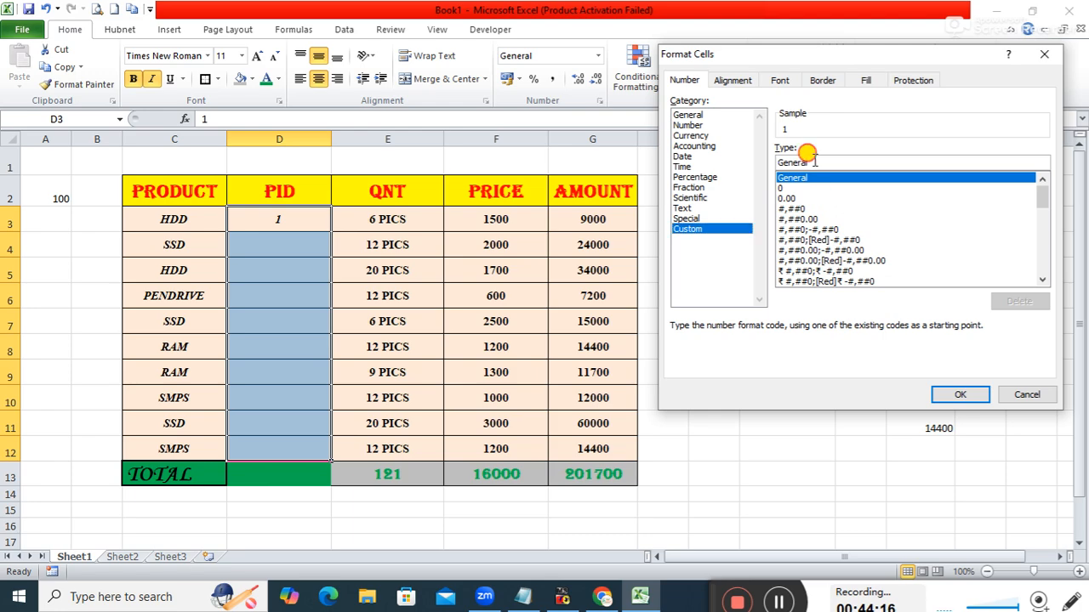
{"action": "left_click_drag", "start_coordinate": [808, 162], "coordinate": [740, 173]}
{"action": "type", "text": "000"}
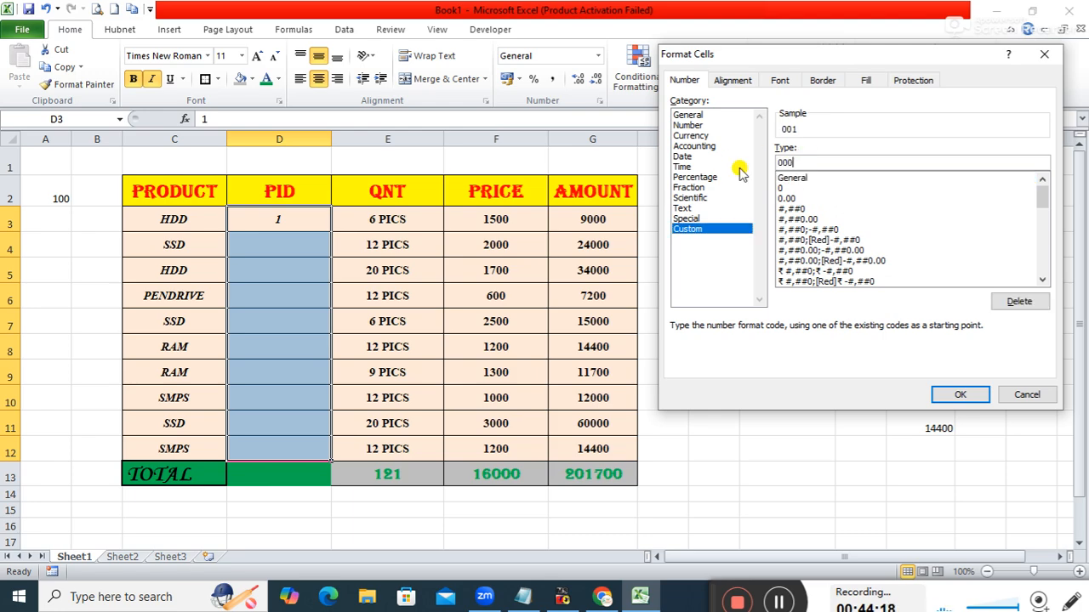
{"action": "type", "text": "00"}
{"action": "left_click", "coordinate": [949, 397]}
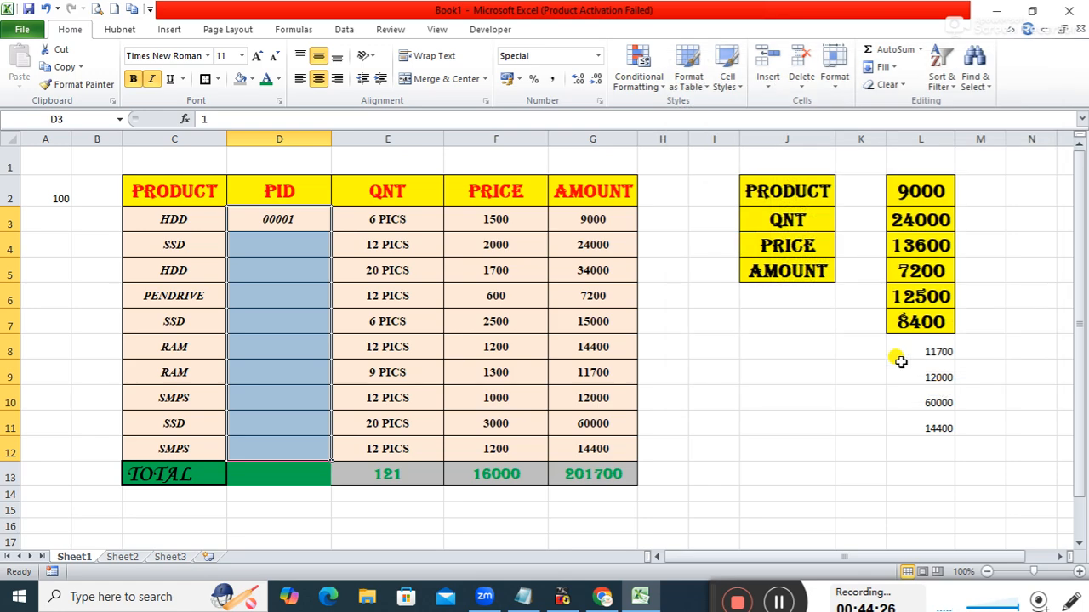
Fill the PID cells D4 to D7 with 2, 10, 100 and 30.
{"action": "left_click", "coordinate": [265, 254]}
{"action": "type", "text": "2"}
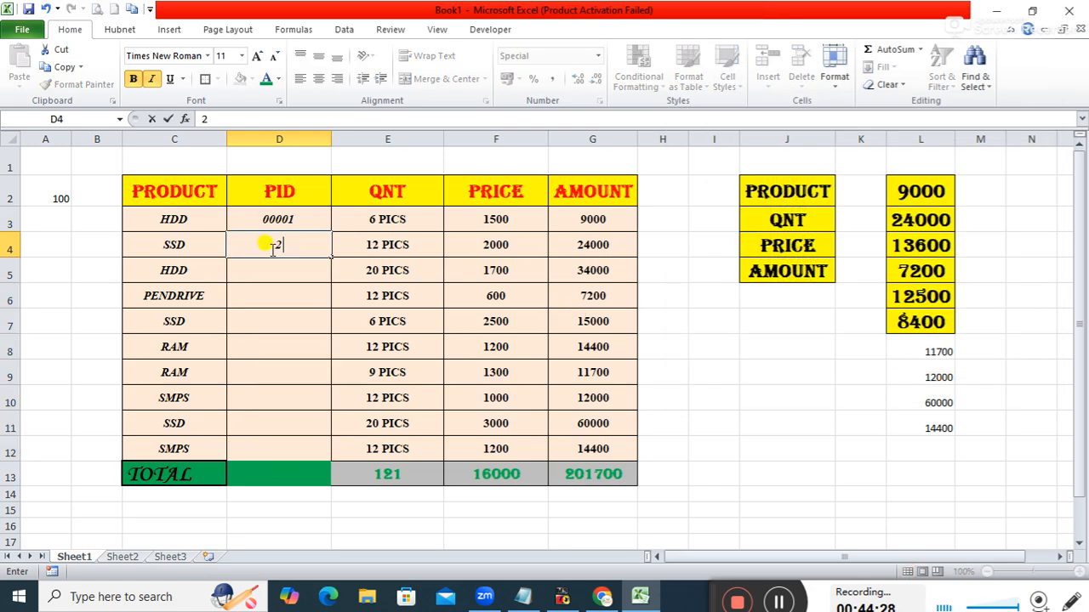
{"action": "key", "text": "Return"}
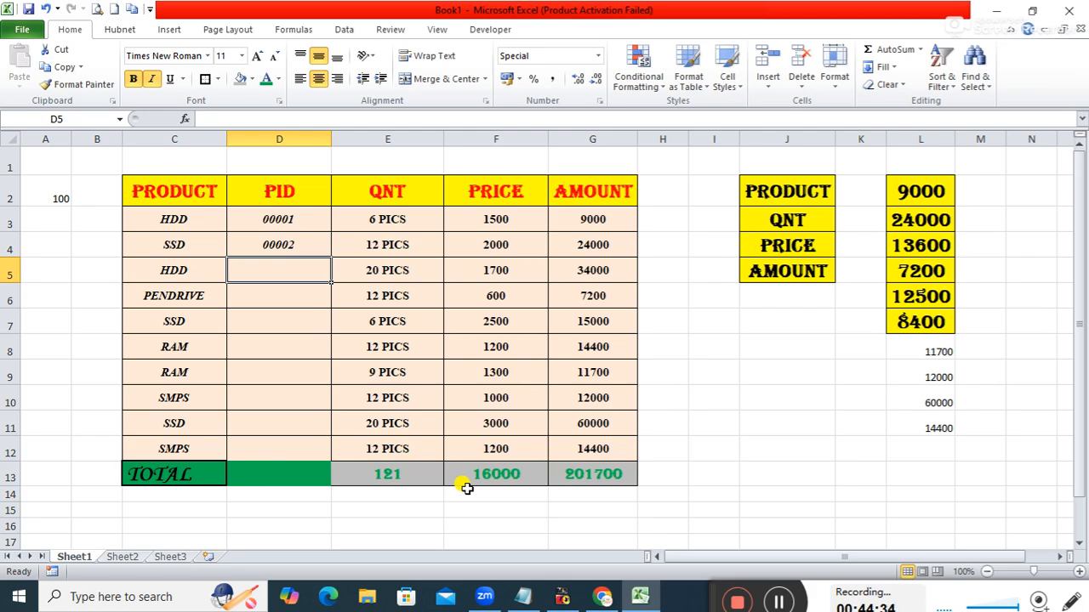
{"action": "type", "text": "10"}
{"action": "key", "text": "Return"}
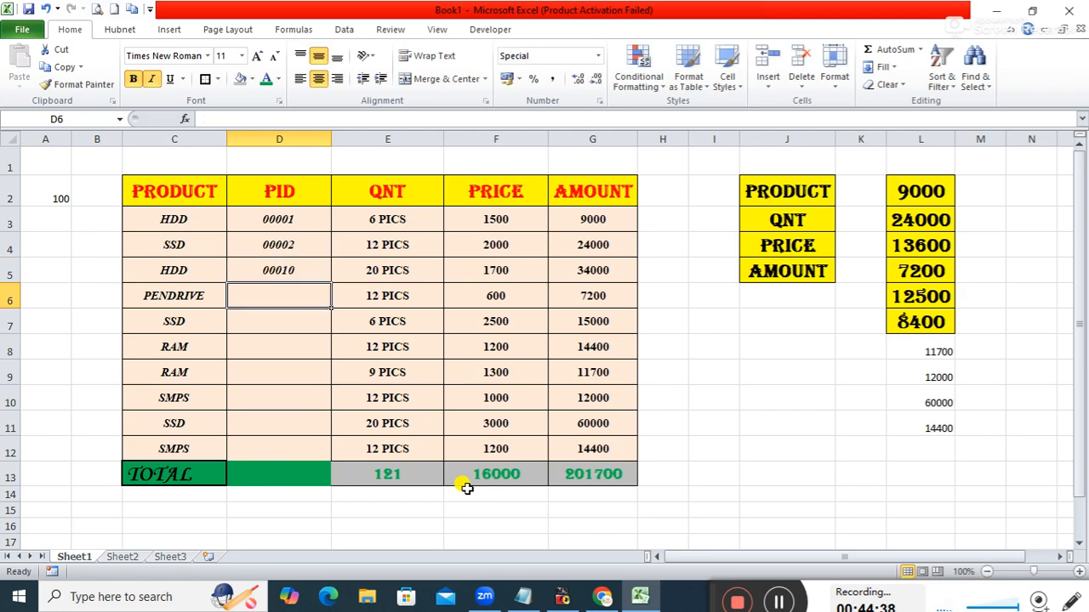
{"action": "type", "text": "100"}
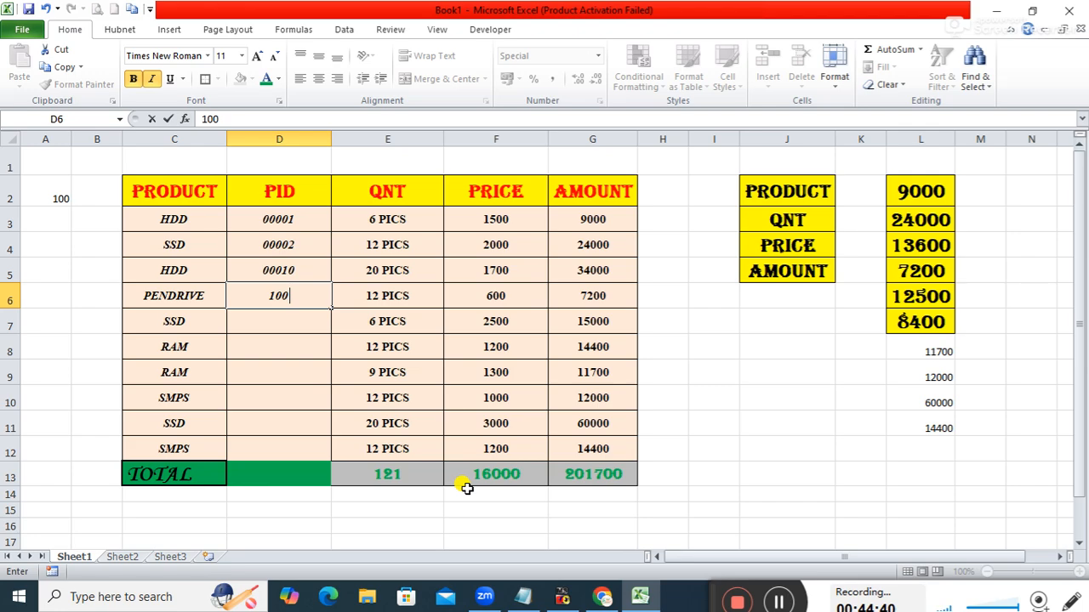
{"action": "key", "text": "Return"}
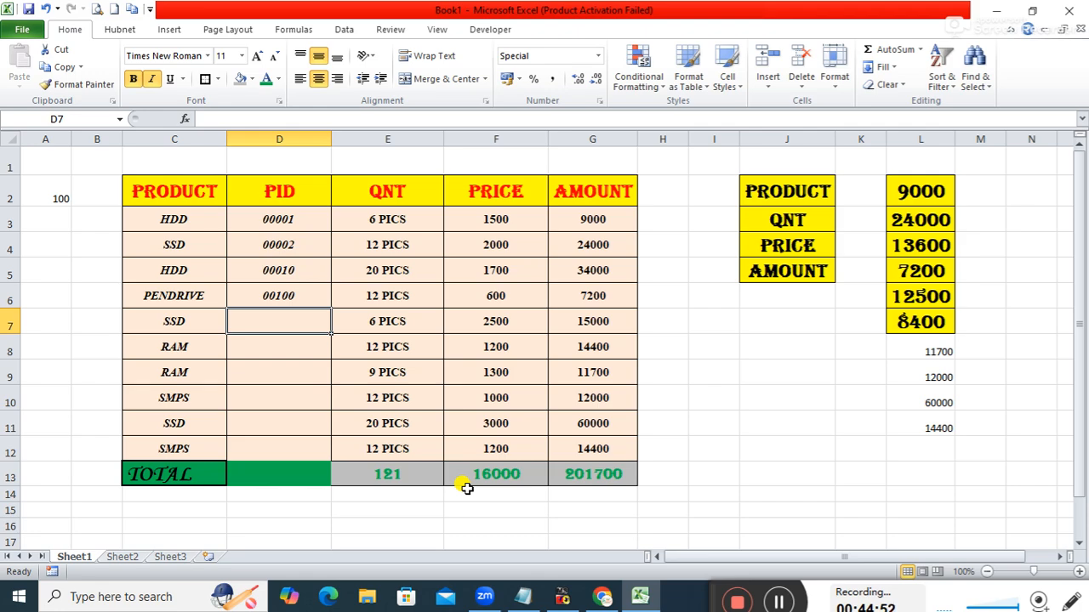
{"action": "type", "text": "30"}
{"action": "key", "text": "Return"}
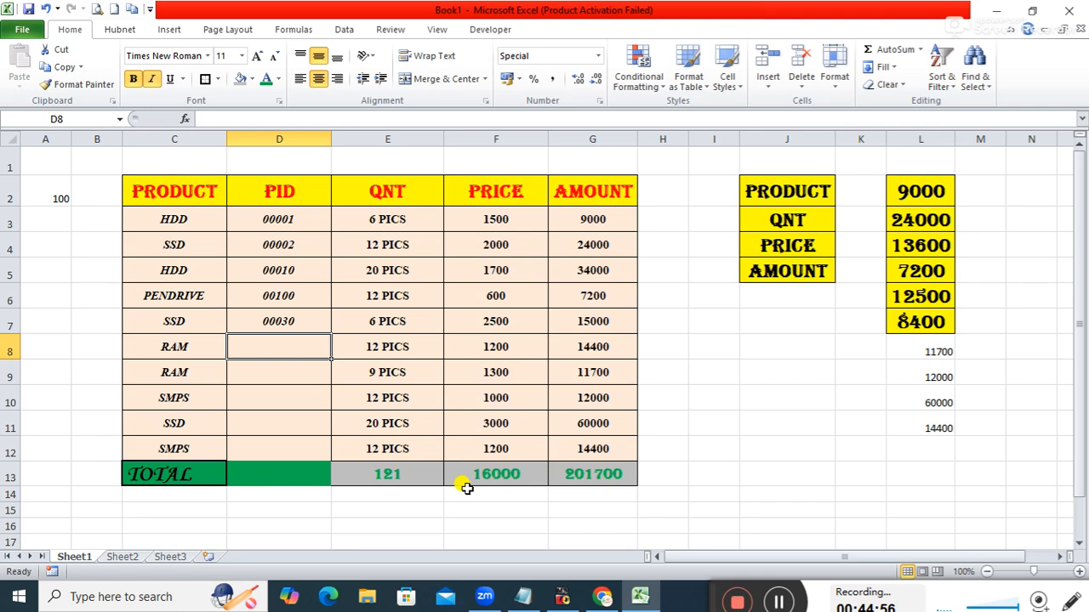
Fill the remaining PID cells D8 to D12 with 213, 410, 520, 115 and 201.
{"action": "type", "text": "213"}
{"action": "key", "text": "Return"}
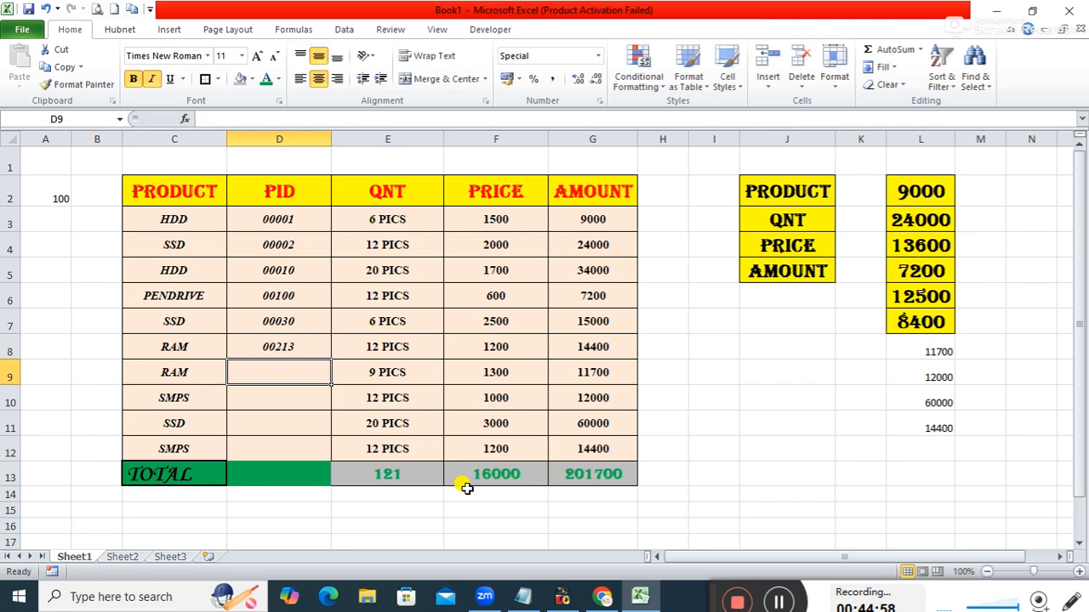
{"action": "type", "text": "410"}
{"action": "key", "text": "Return"}
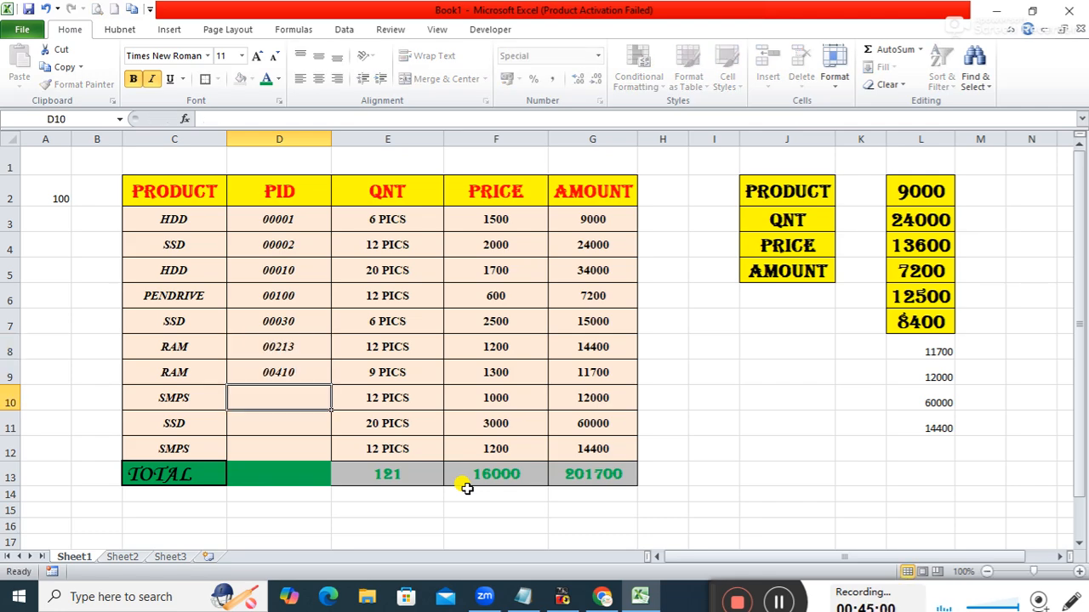
{"action": "type", "text": "520"}
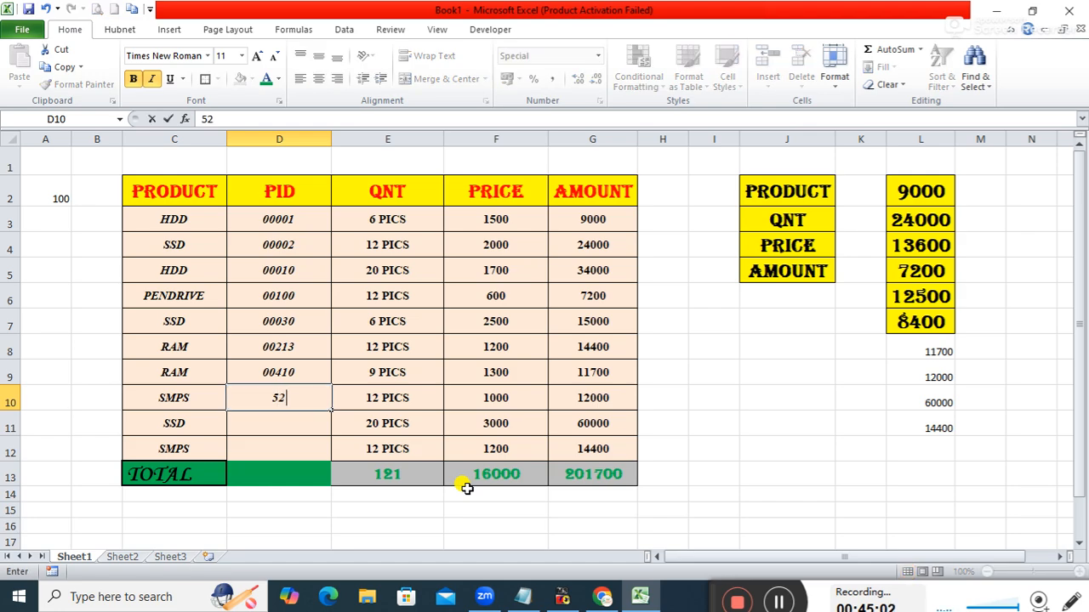
{"action": "key", "text": "Return"}
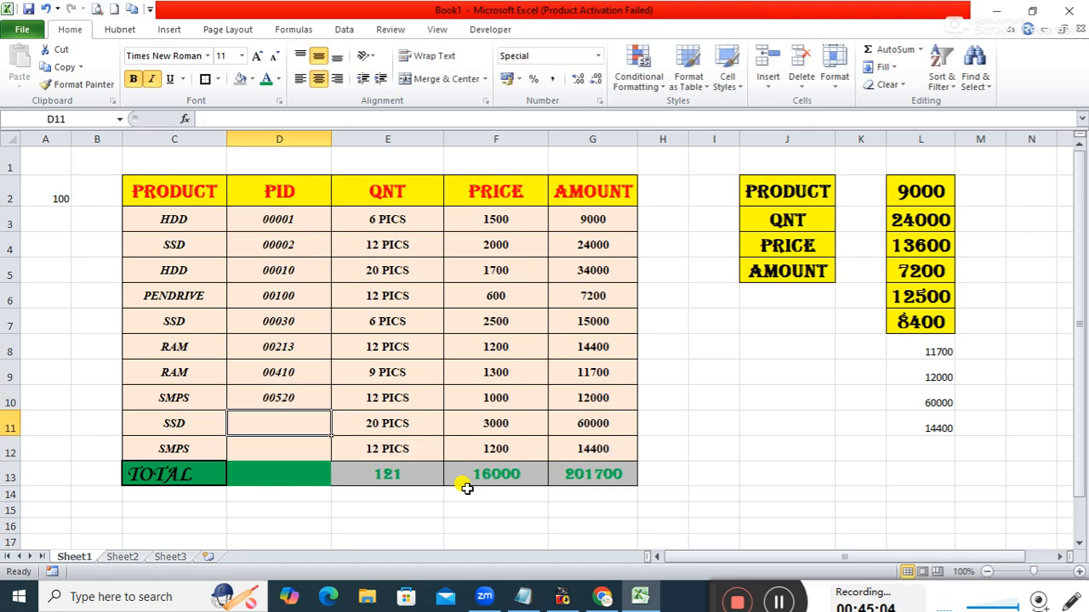
{"action": "type", "text": "115"}
{"action": "key", "text": "Return"}
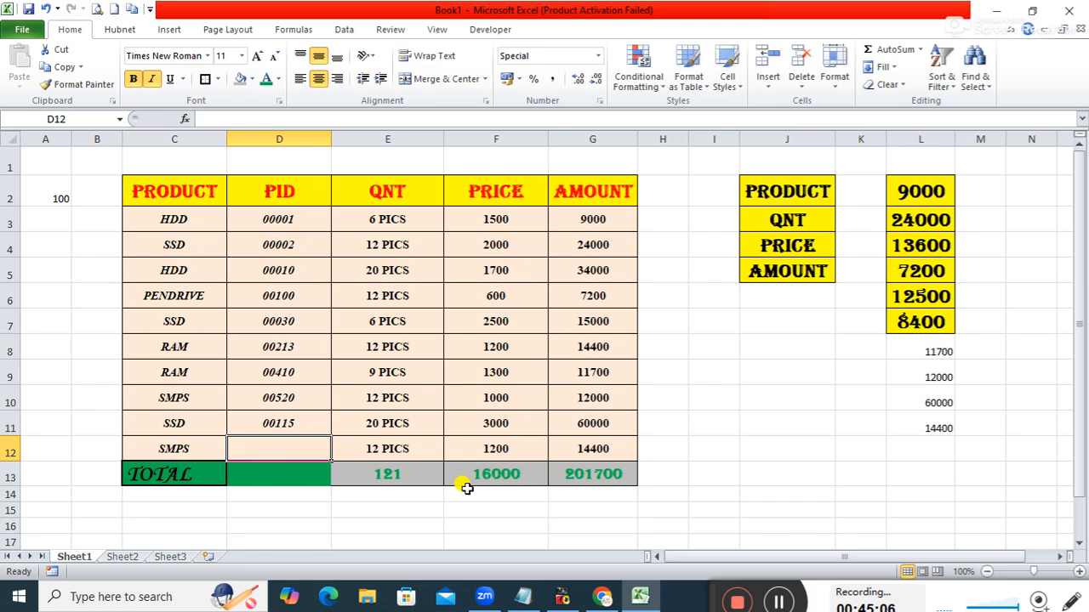
{"action": "type", "text": "20"}
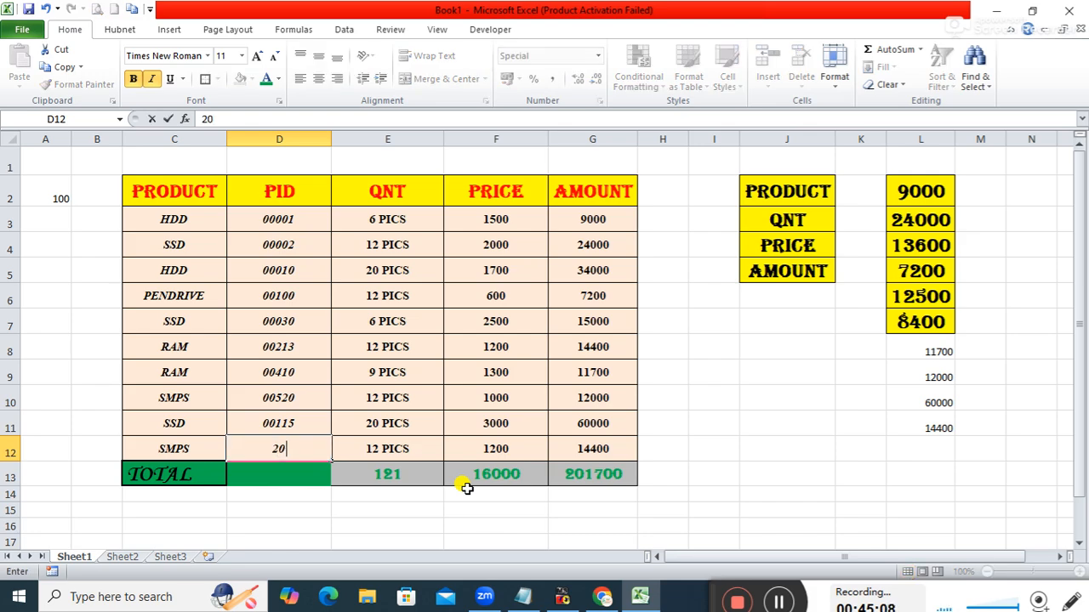
{"action": "type", "text": "1"}
{"action": "key", "text": "Return"}
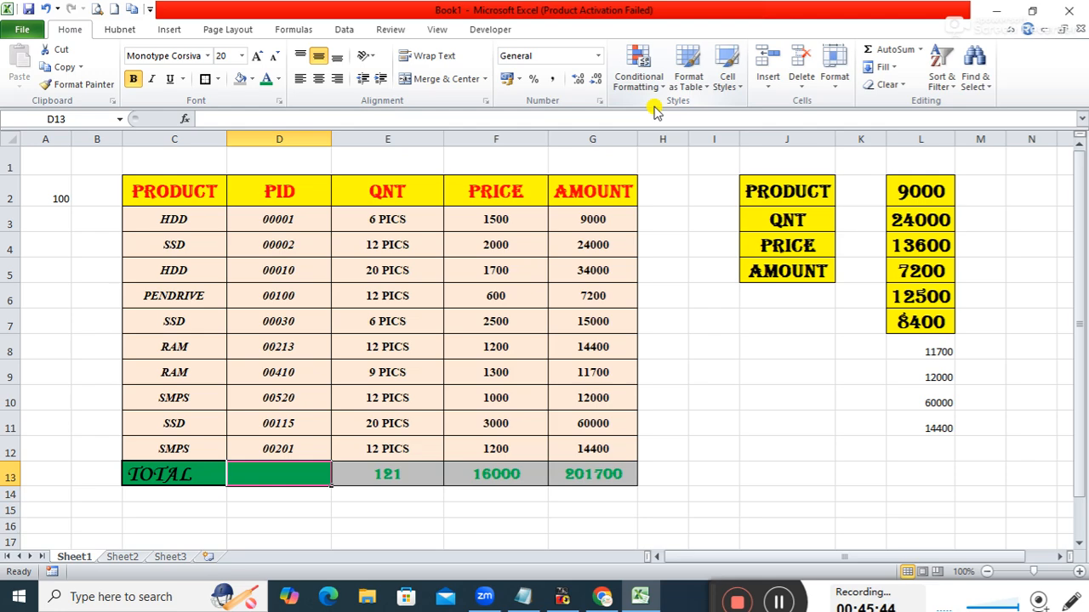
Shorten the custom number format of PID cell D7 to 00 and deselect the cell.
{"action": "left_click", "coordinate": [293, 322]}
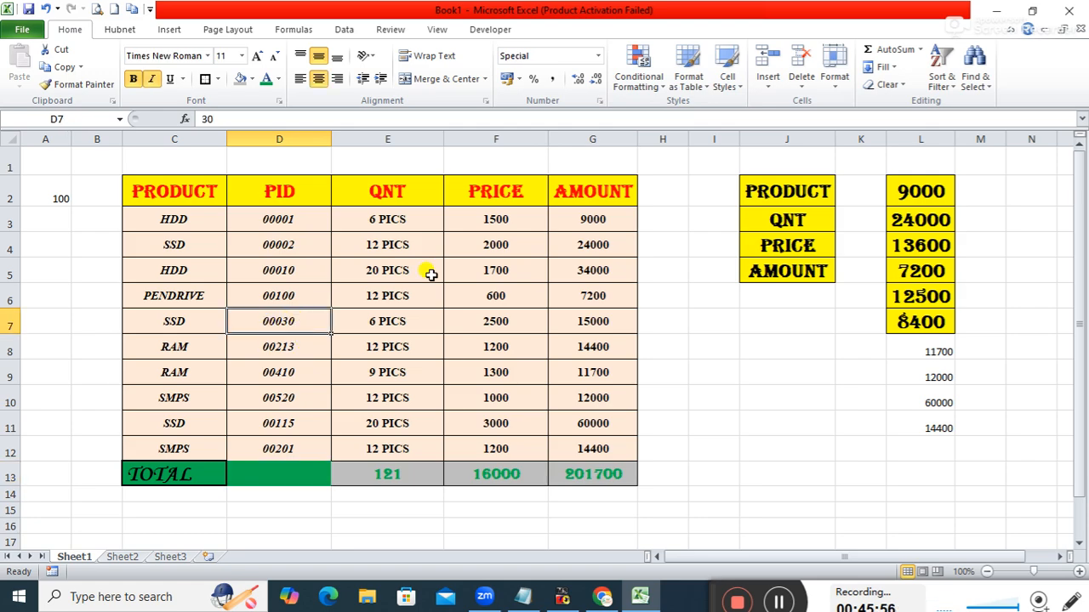
{"action": "left_click", "coordinate": [601, 102]}
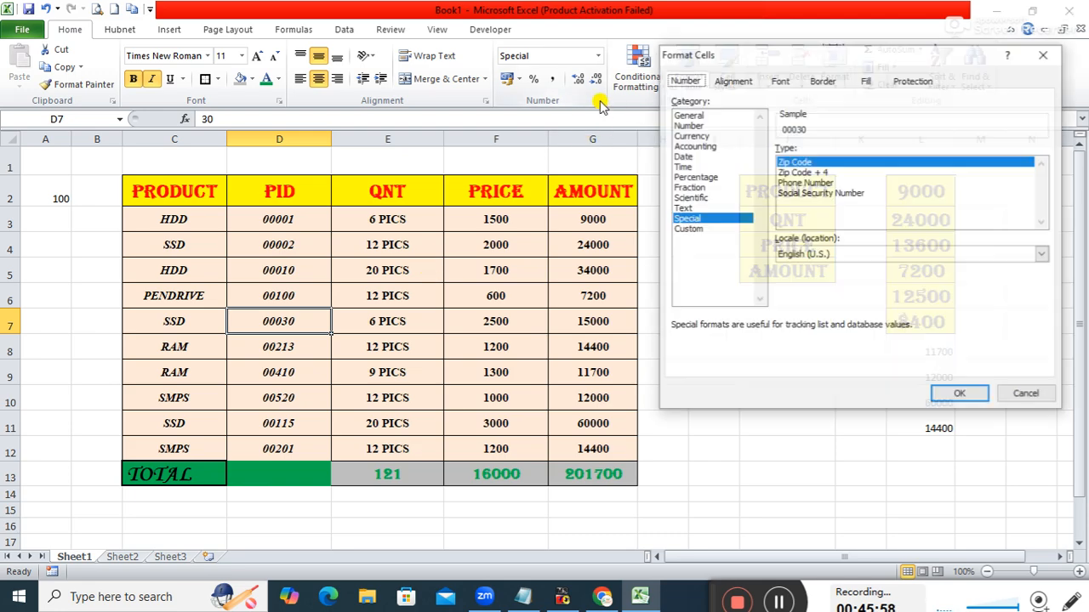
{"action": "left_click", "coordinate": [687, 229]}
{"action": "left_click", "coordinate": [826, 162]}
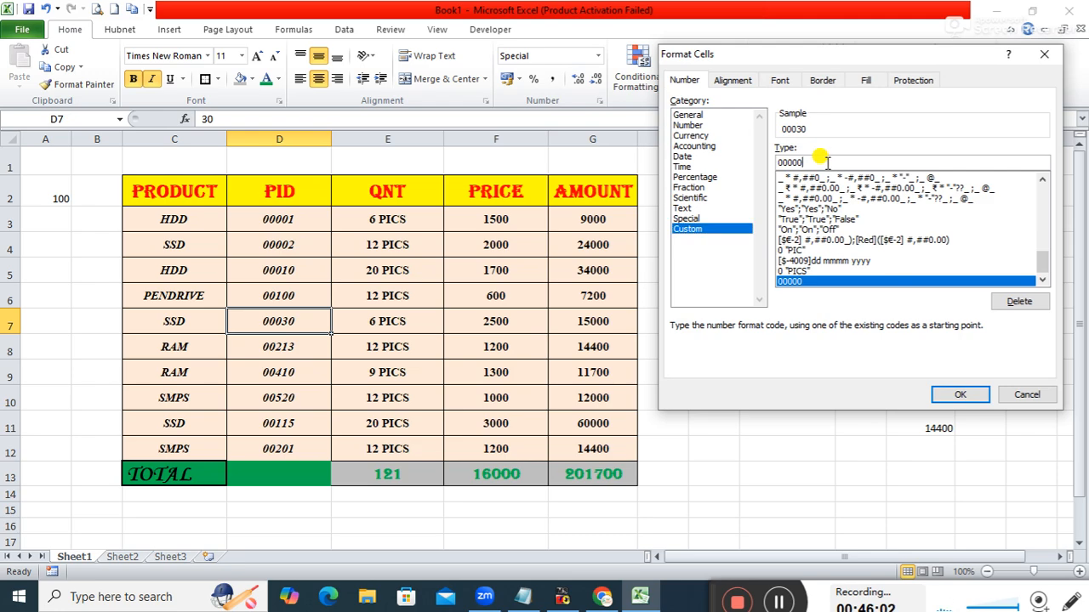
{"action": "key", "text": "BackSpace"}
{"action": "key", "text": "BackSpace"}
{"action": "key", "text": "BackSpace"}
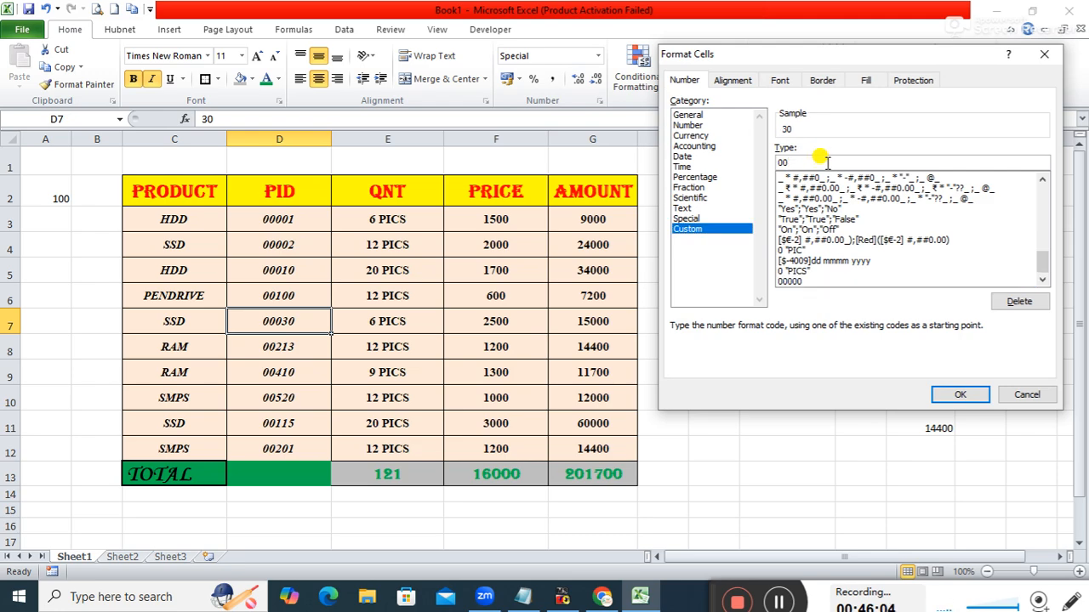
{"action": "key", "text": "Return"}
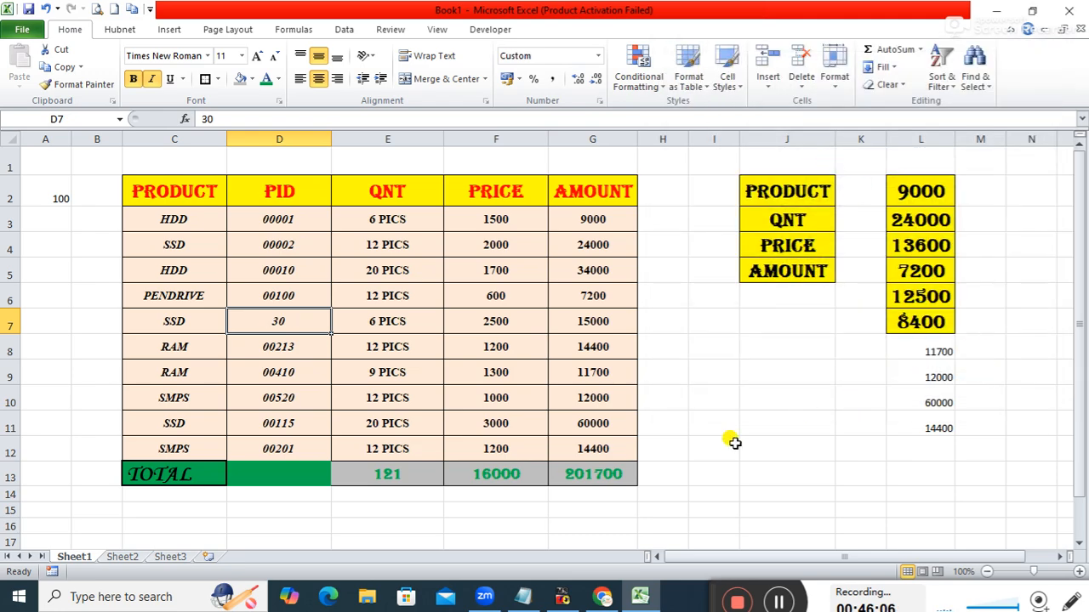
{"action": "left_click", "coordinate": [704, 455]}
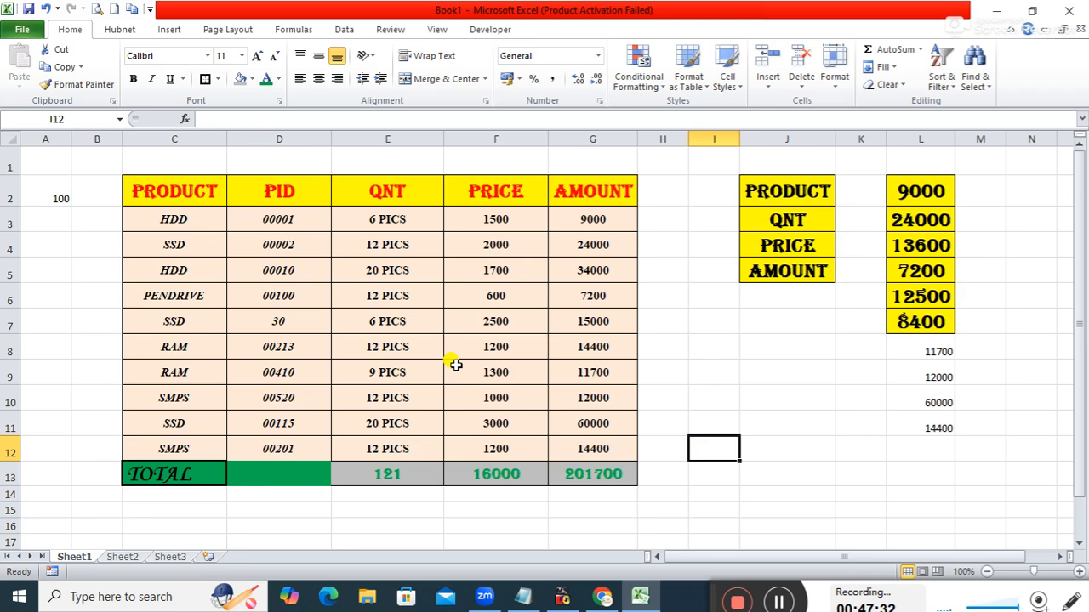
Try deleting the contents of cells J2:L11, and undo the deletion.
{"action": "left_click", "coordinate": [275, 319]}
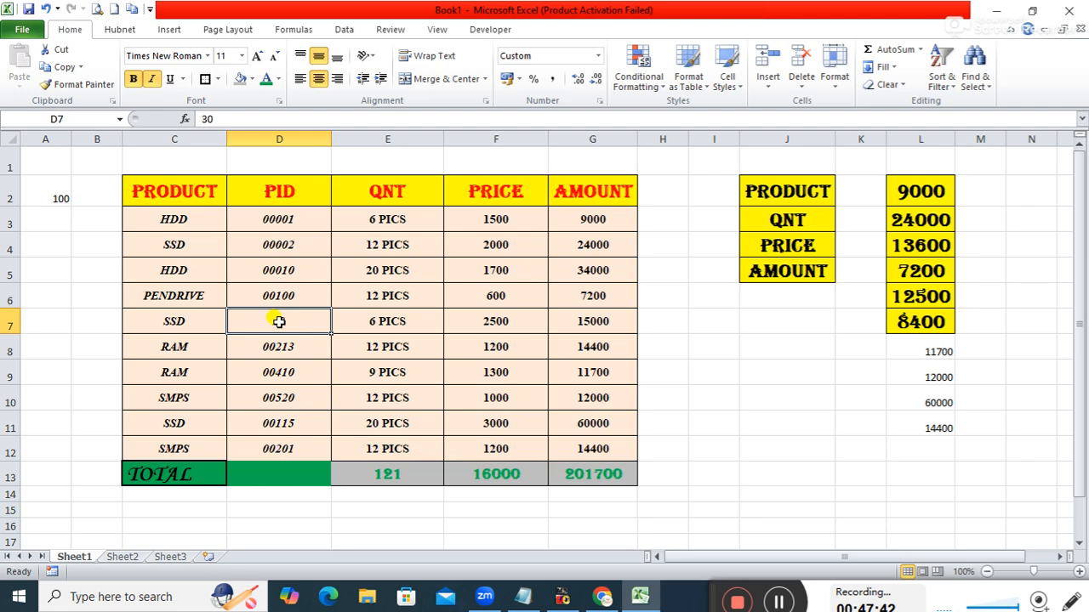
{"action": "left_click_drag", "start_coordinate": [772, 190], "coordinate": [945, 428]}
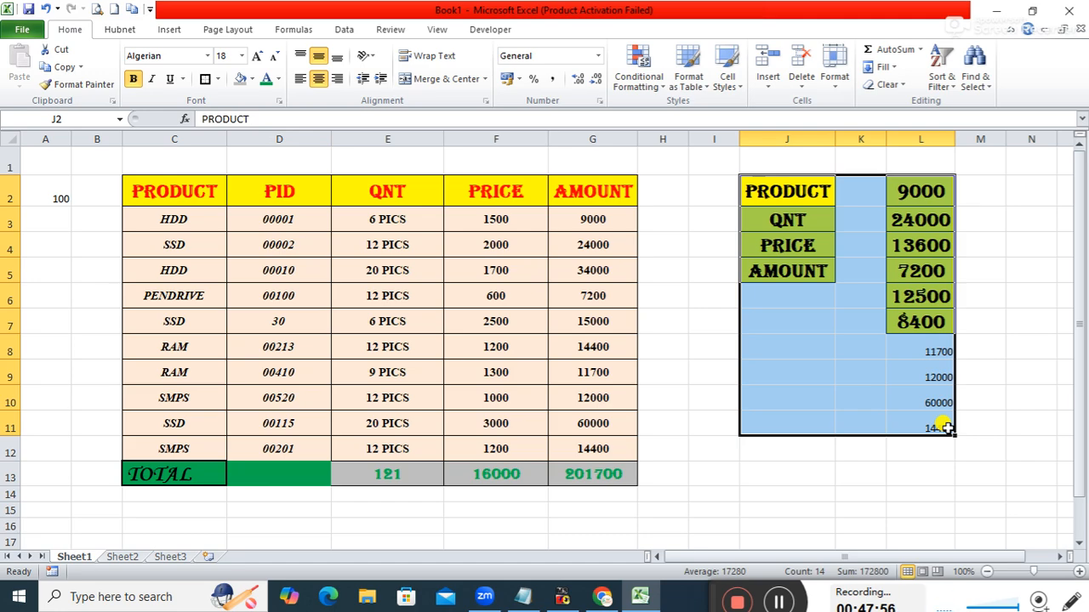
{"action": "key", "text": "Delete"}
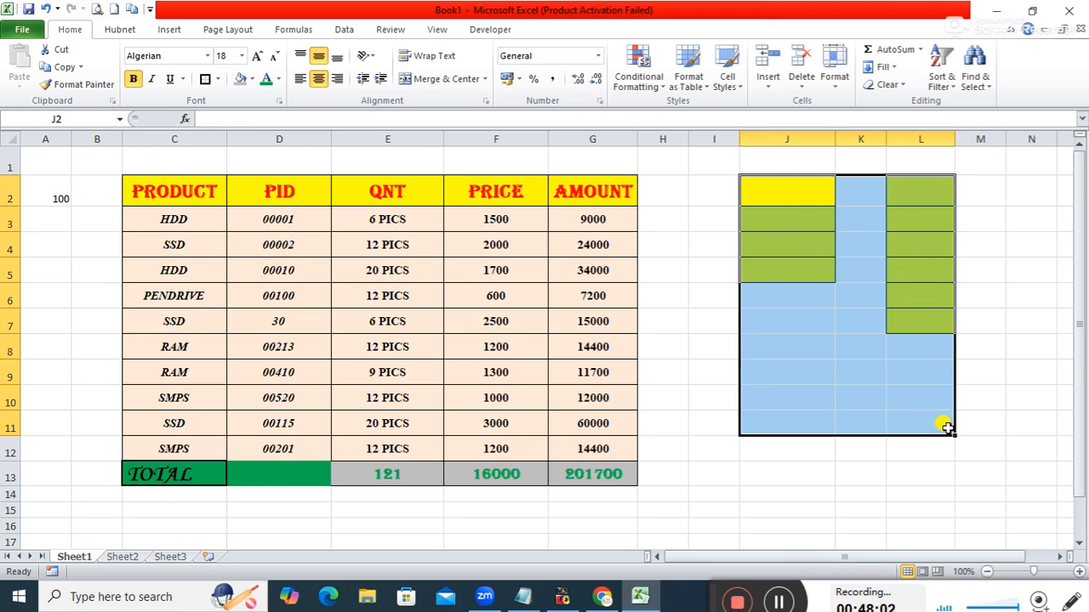
{"action": "left_click", "coordinate": [994, 452]}
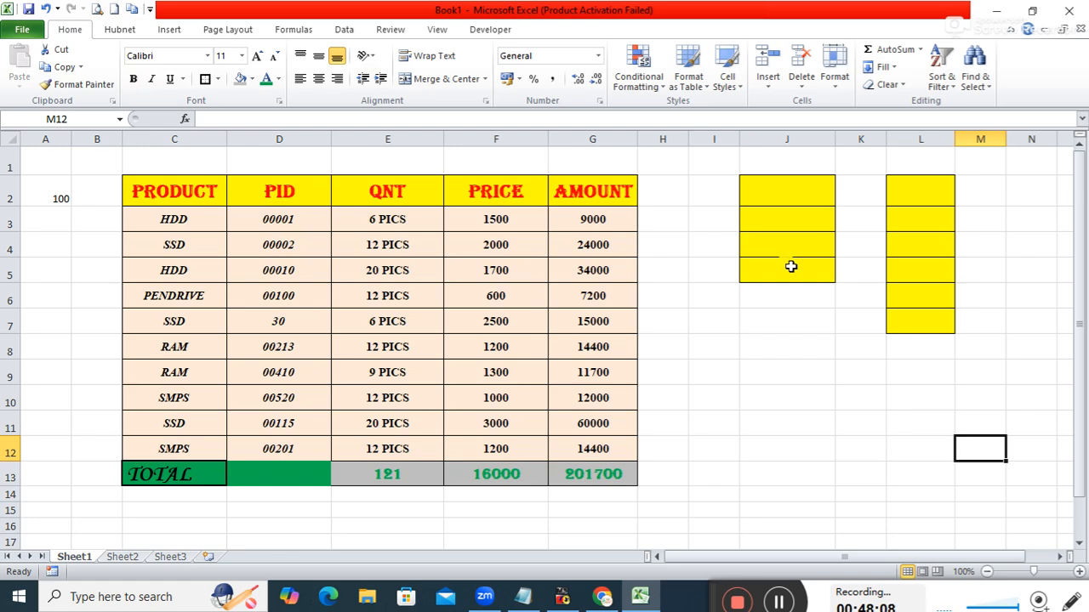
{"action": "key", "text": "ctrl+z"}
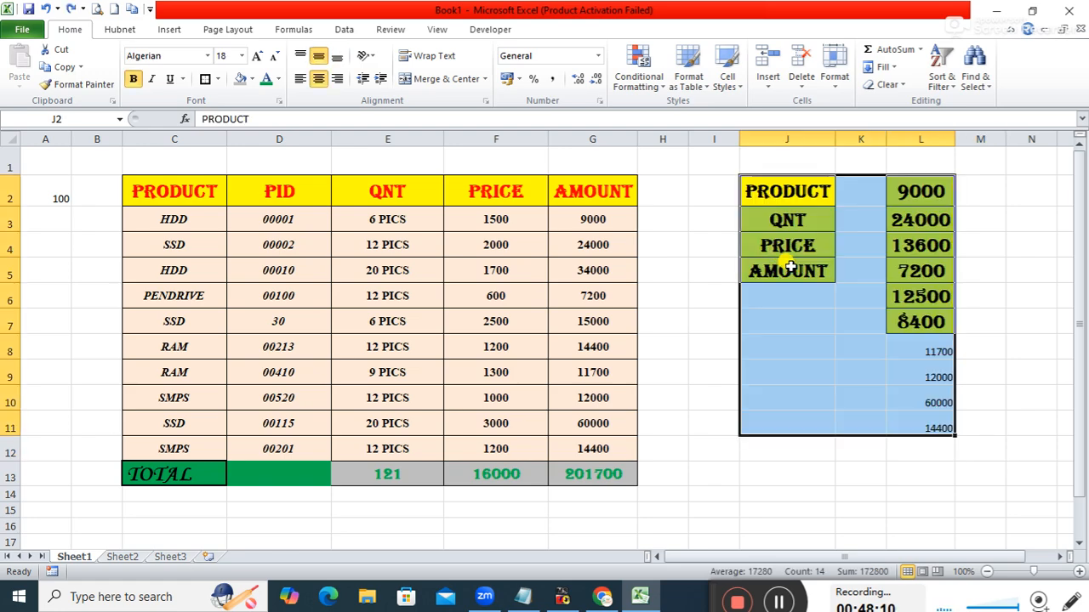
Try Clear Contents on cells J2:L11, and undo it.
{"action": "left_click", "coordinate": [904, 87]}
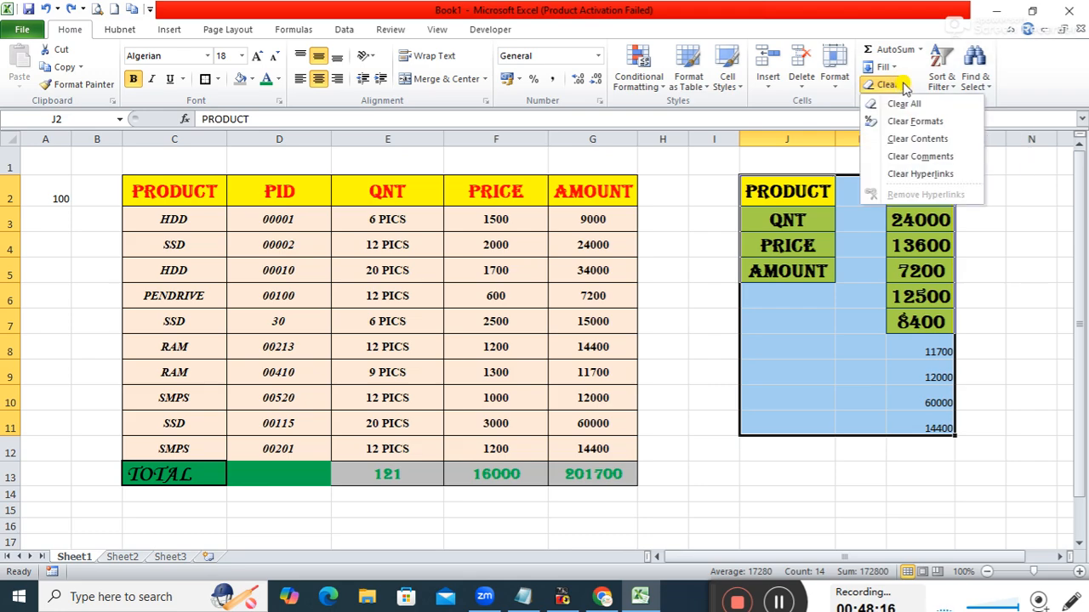
{"action": "left_click", "coordinate": [915, 143]}
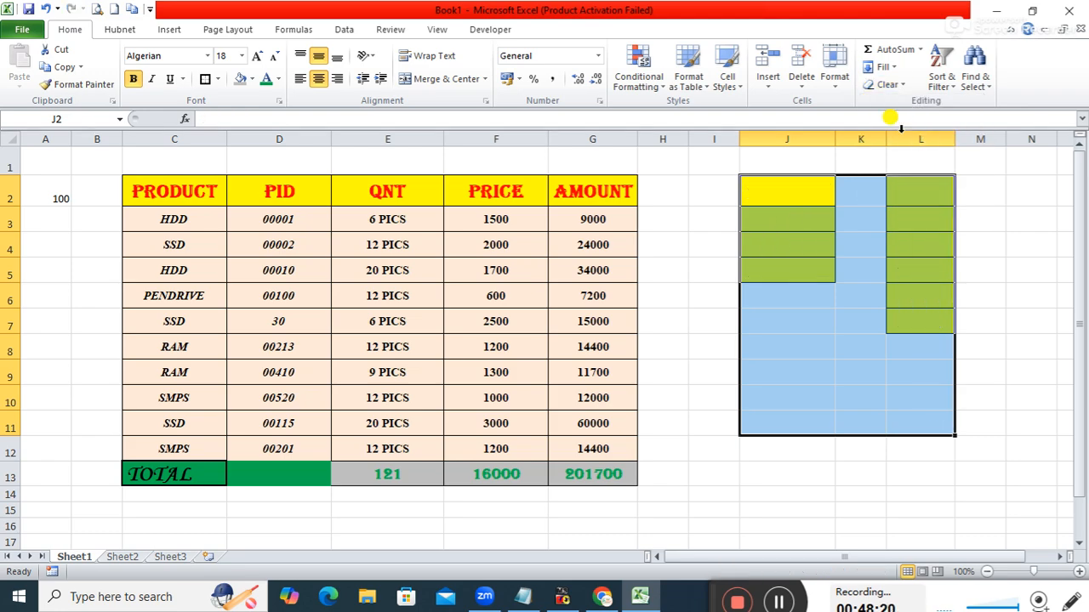
{"action": "key", "text": "ctrl+z"}
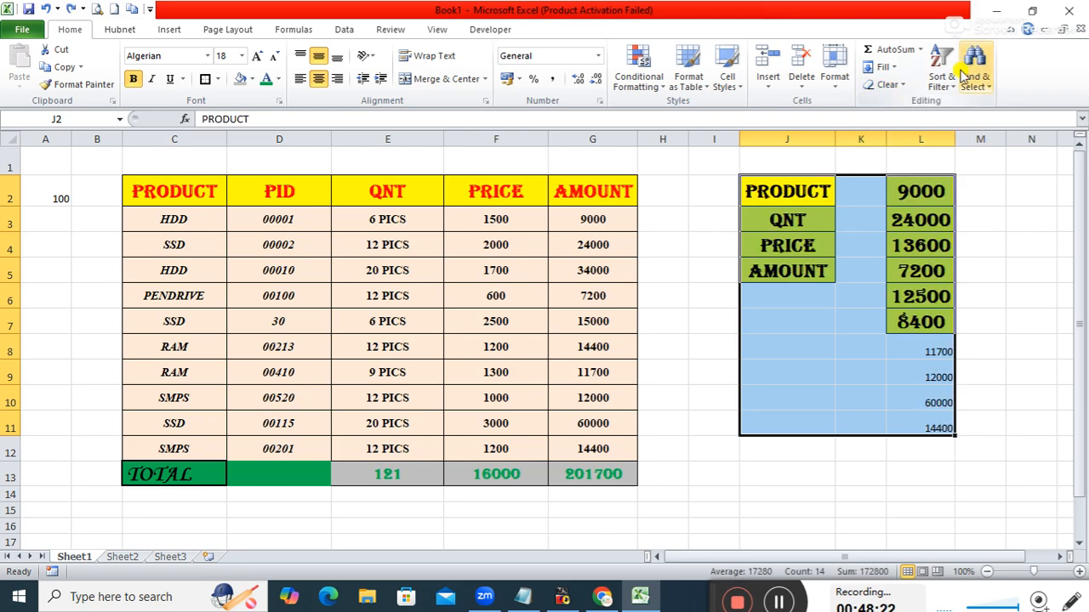
Try Clear Formats on cells J2:L11, and undo it.
{"action": "left_click", "coordinate": [889, 85]}
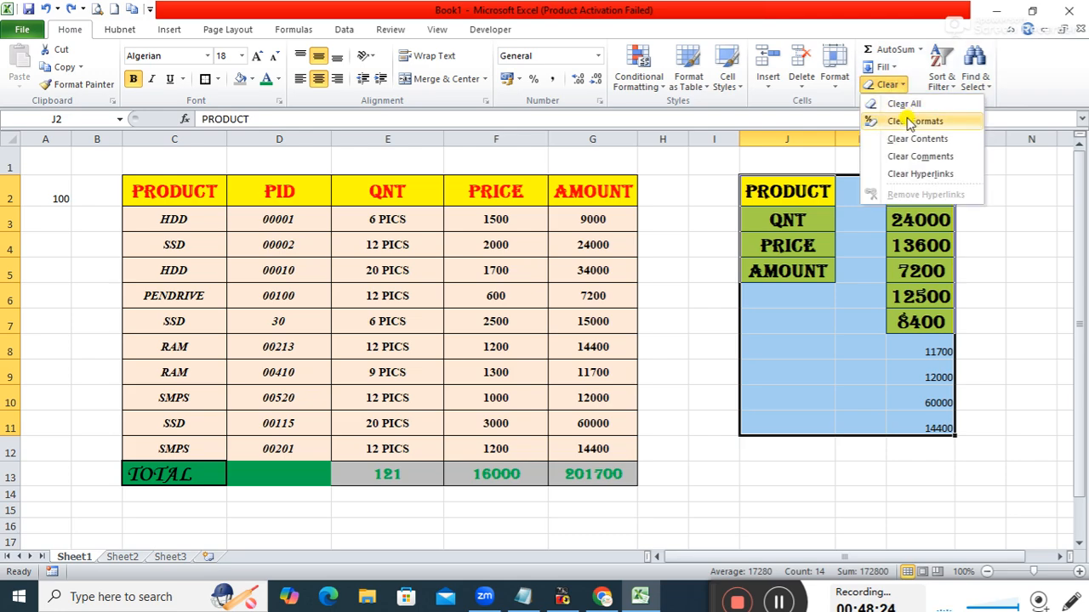
{"action": "left_click", "coordinate": [917, 125]}
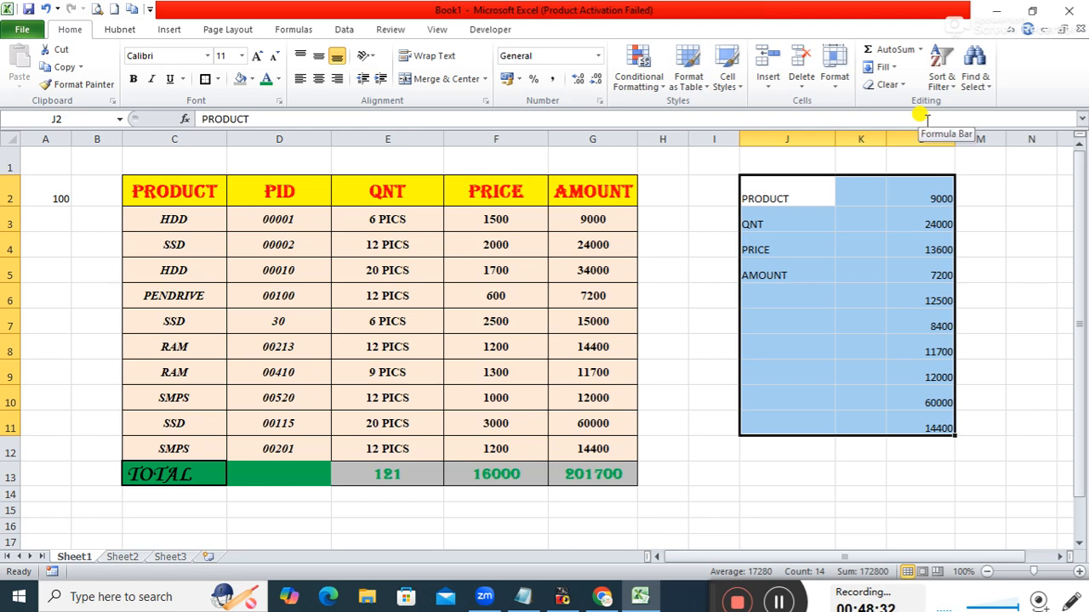
{"action": "key", "text": "ctrl+z"}
Remove both contents and formatting from cells J2:L11 with Clear All and deselect the range.
{"action": "left_click", "coordinate": [899, 86]}
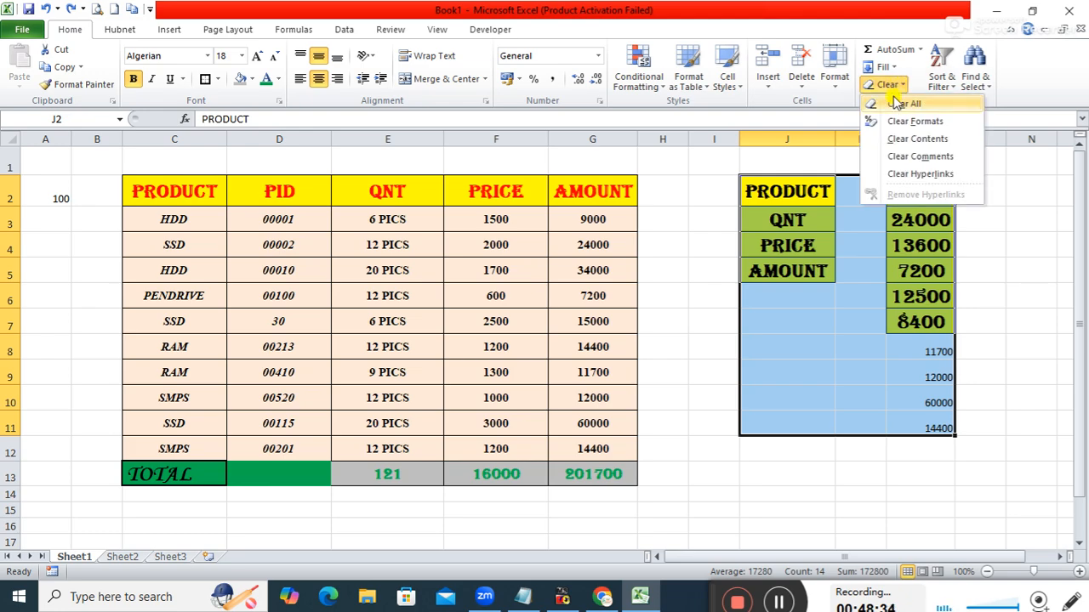
{"action": "left_click", "coordinate": [893, 104]}
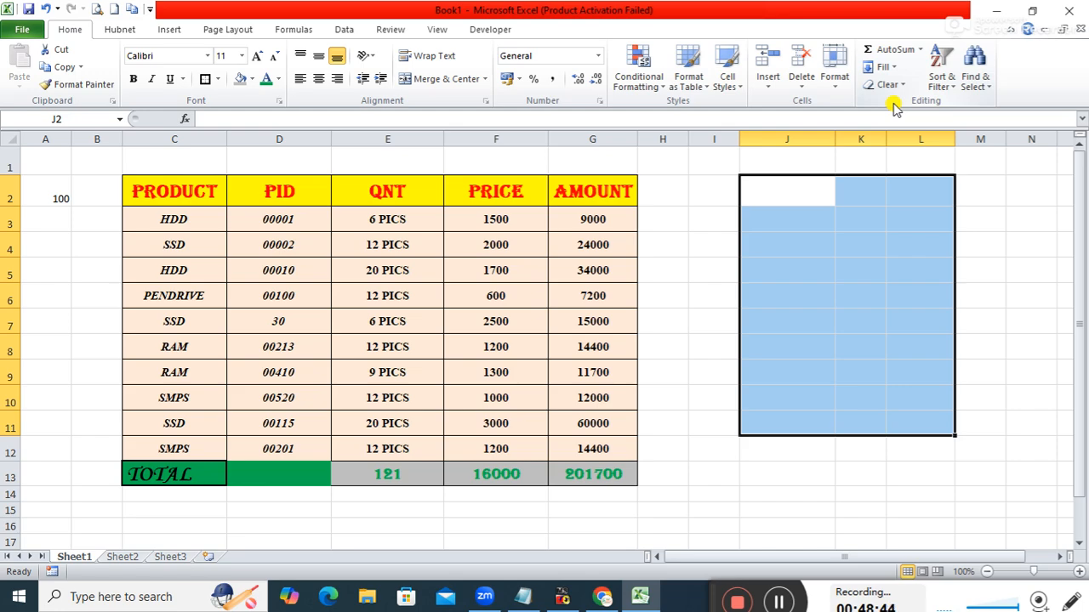
{"action": "left_click", "coordinate": [968, 259]}
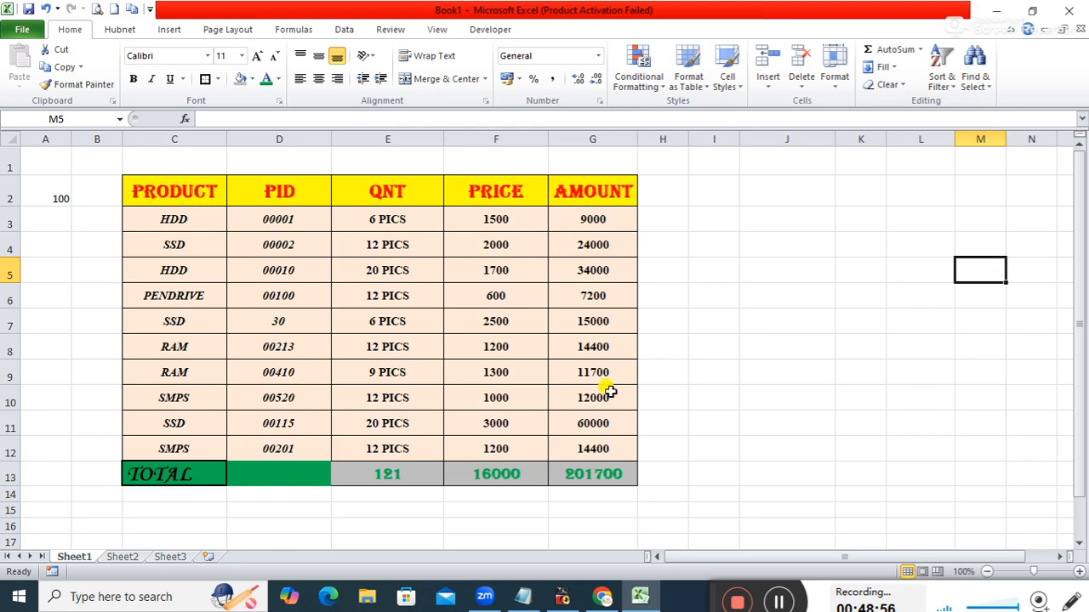
{"action": "left_click", "coordinate": [714, 594]}
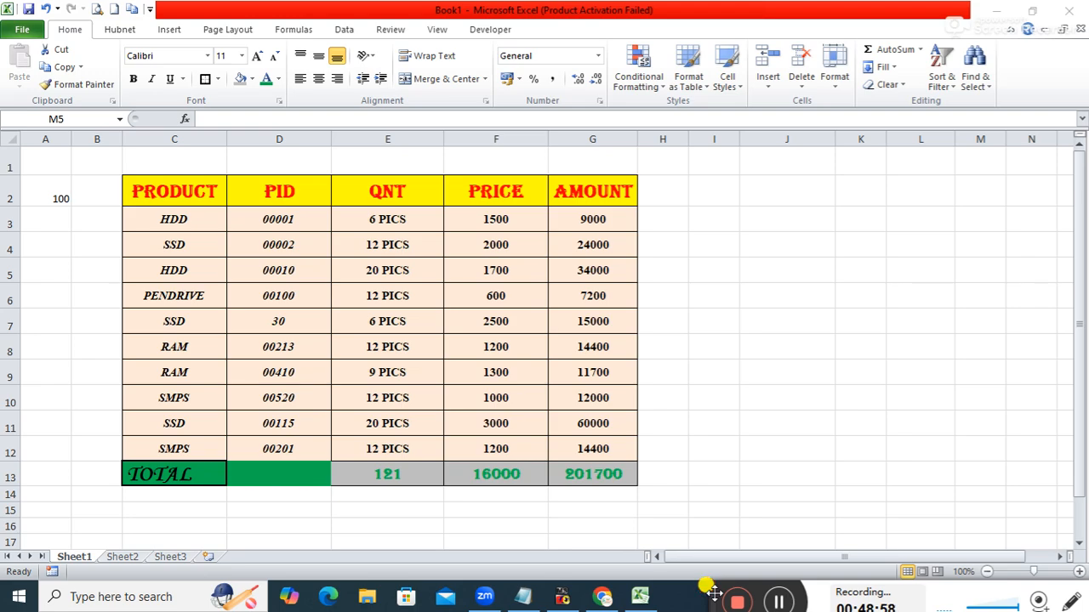
{"action": "left_click_drag", "start_coordinate": [714, 594], "coordinate": [191, 589]}
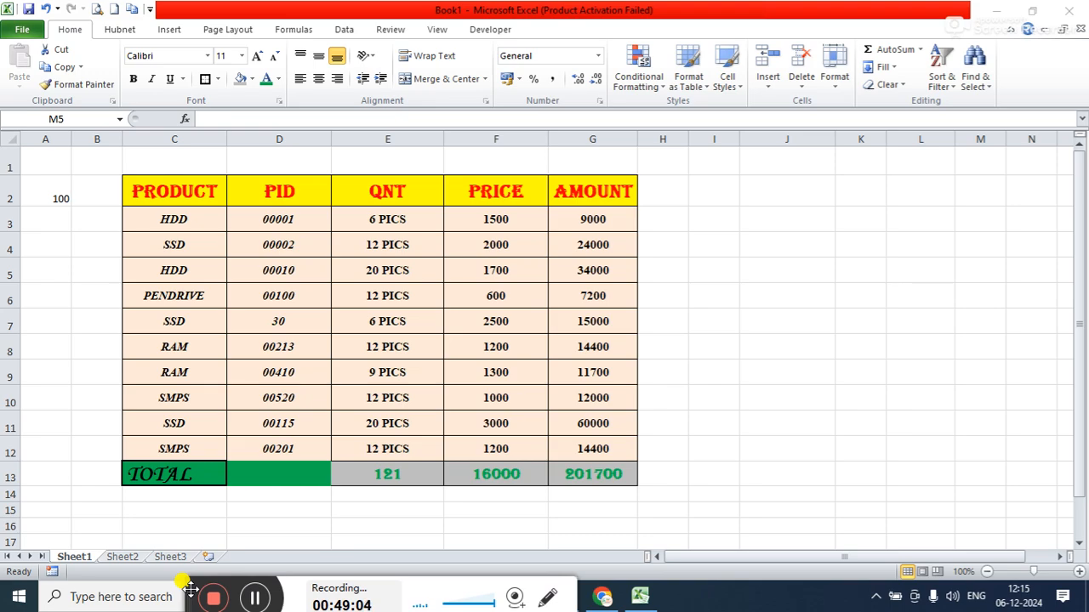
Enter the heading PRODUCT in cell J2.
{"action": "left_click", "coordinate": [787, 191]}
{"action": "left_click", "coordinate": [787, 192]}
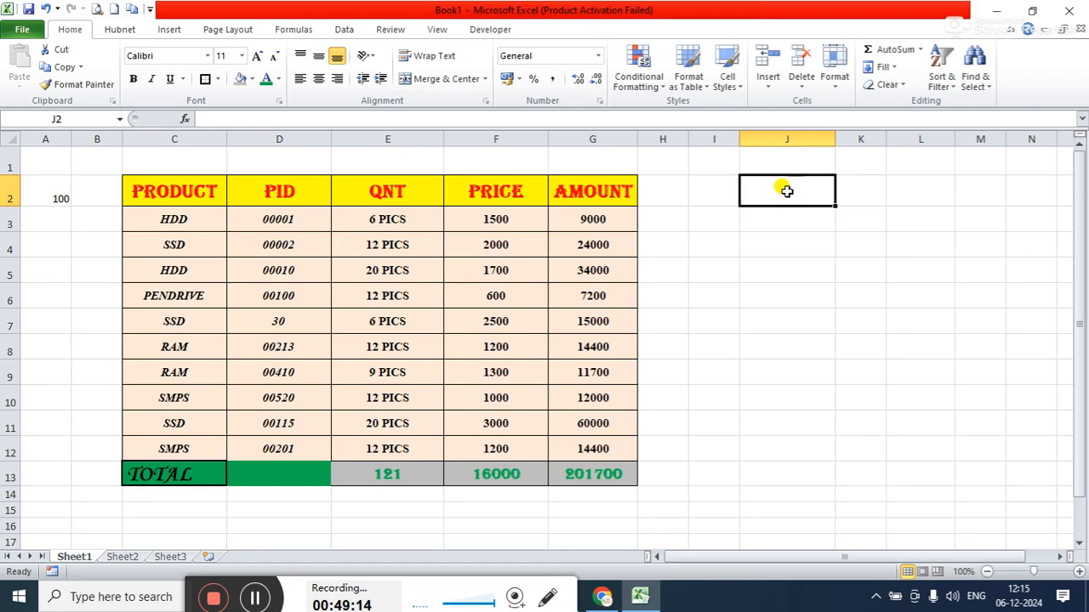
{"action": "type", "text": "PO"}
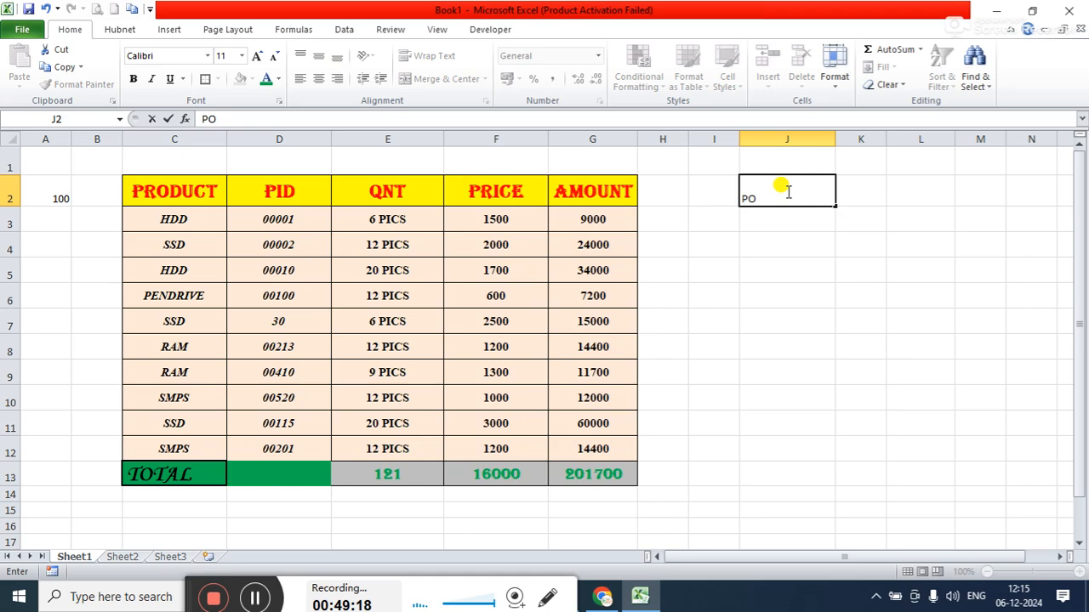
{"action": "key", "text": "BackSpace"}
{"action": "type", "text": "RODUCT"}
{"action": "key", "text": "Return"}
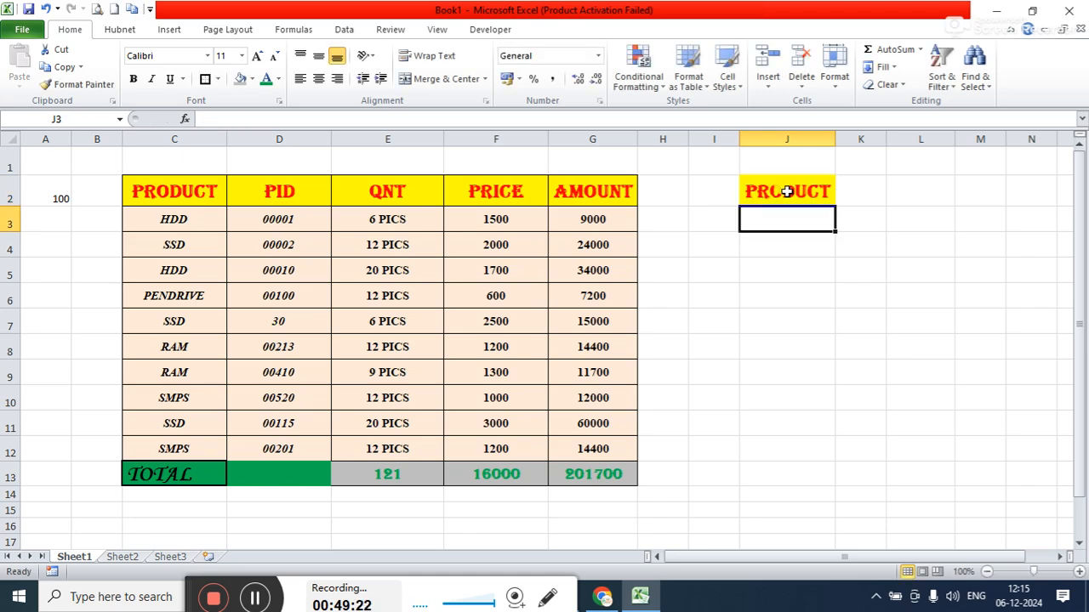
Add a border around the PRODUCT heading in J2 and widen column K.
{"action": "left_click", "coordinate": [800, 195]}
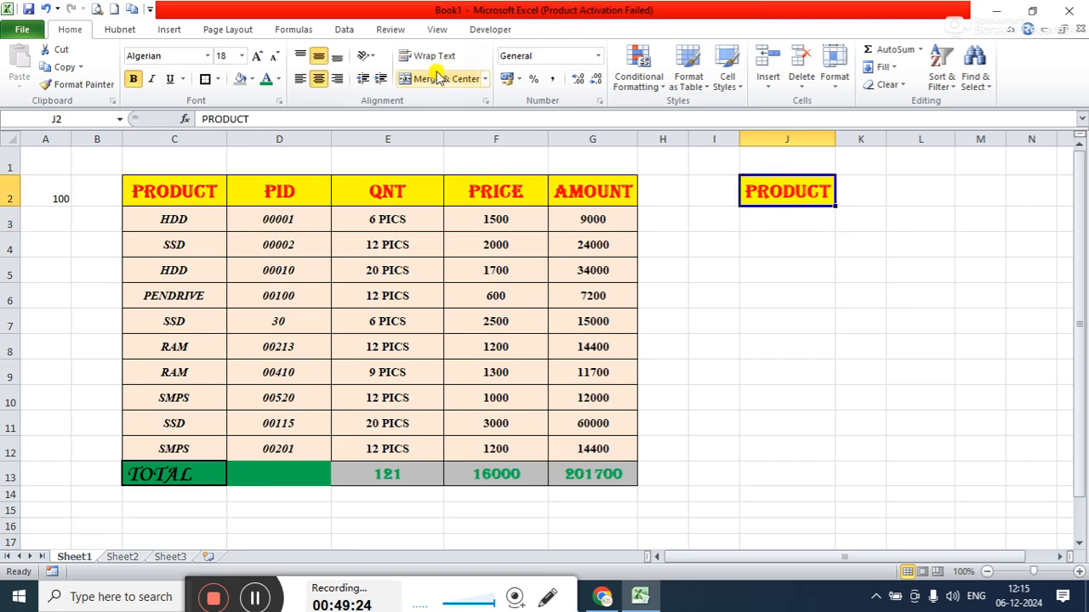
{"action": "left_click", "coordinate": [204, 78]}
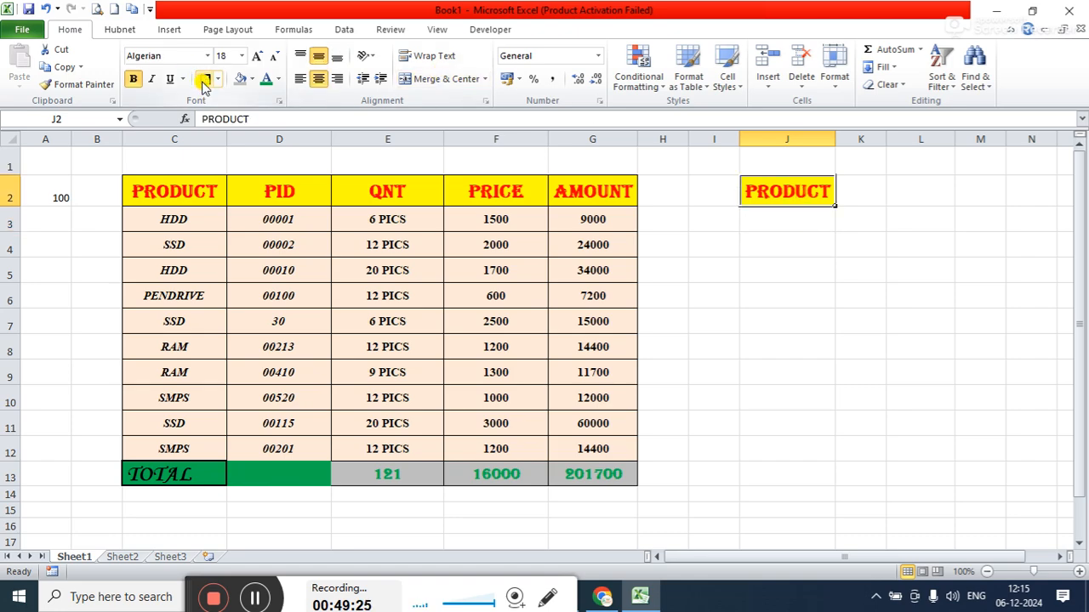
{"action": "left_click", "coordinate": [799, 212]}
{"action": "left_click_drag", "start_coordinate": [887, 141], "coordinate": [942, 140]}
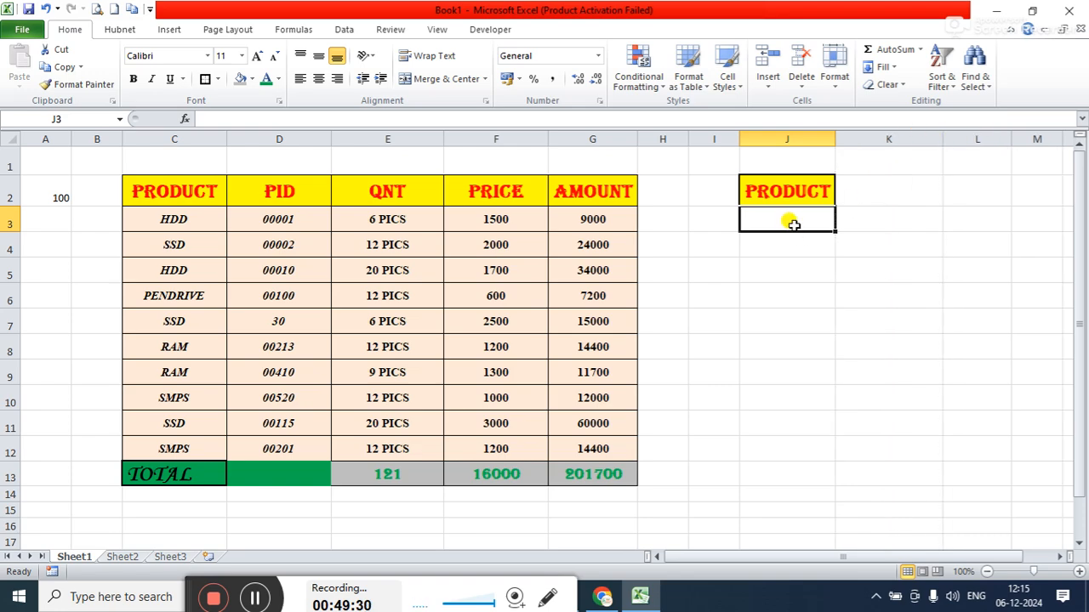
{"action": "left_click", "coordinate": [861, 218]}
{"action": "left_click", "coordinate": [797, 216]}
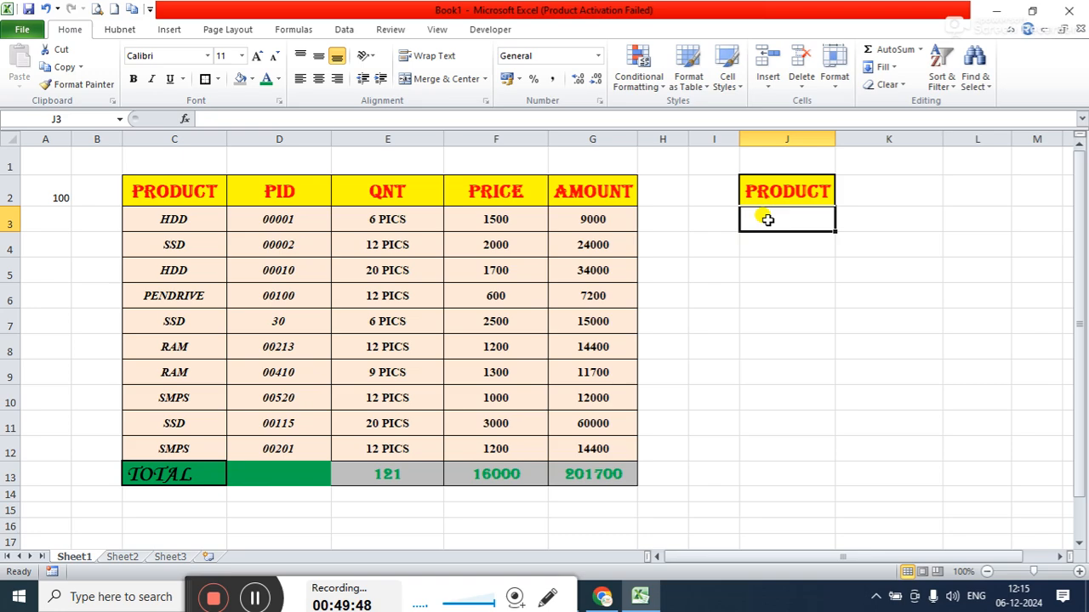
Start a new conditional formatting rule for C3:G12 that uses a formula to determine which cells to format.
{"action": "left_click_drag", "start_coordinate": [193, 221], "coordinate": [572, 446]}
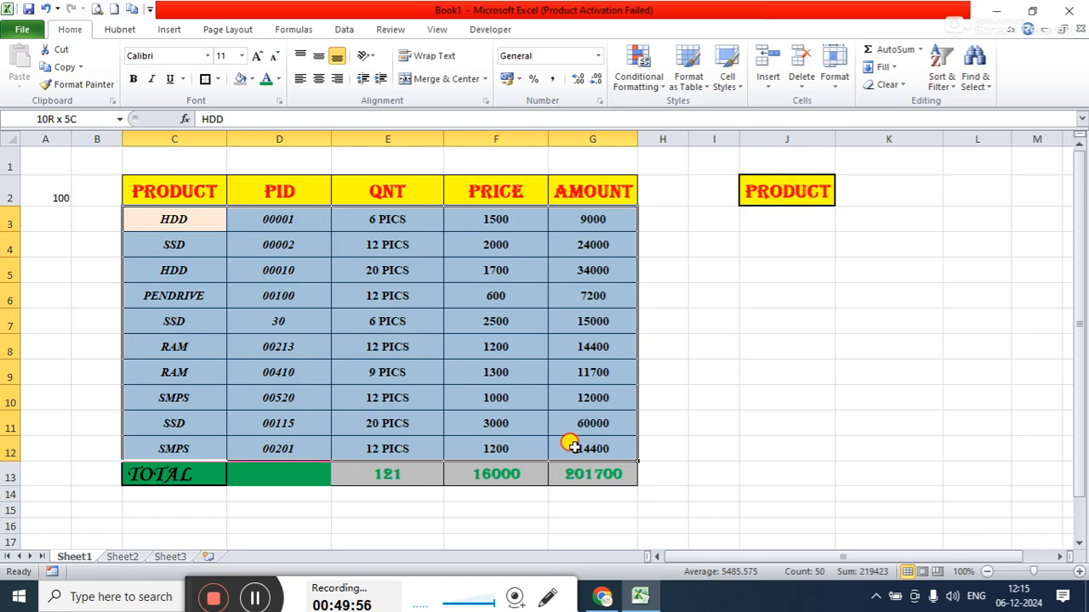
{"action": "left_click_drag", "start_coordinate": [572, 446], "coordinate": [572, 445]}
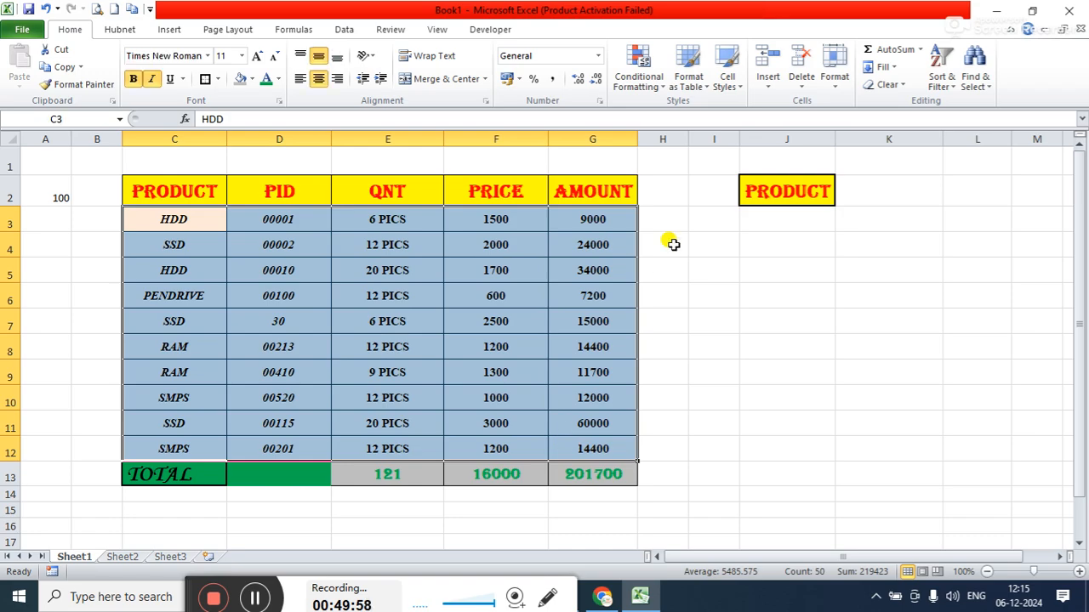
{"action": "left_click", "coordinate": [644, 91]}
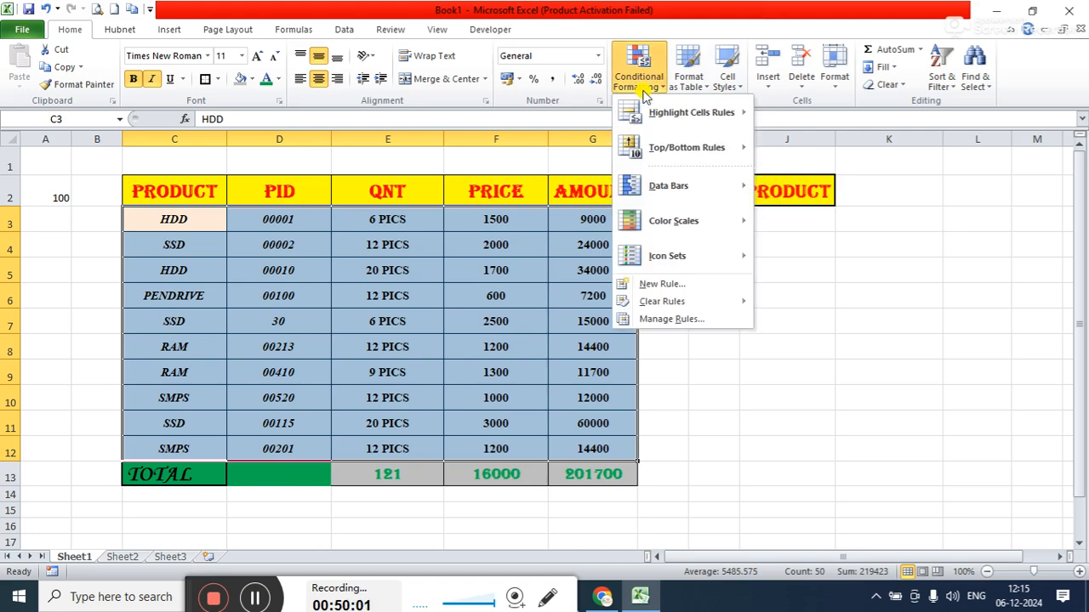
{"action": "left_click", "coordinate": [672, 290]}
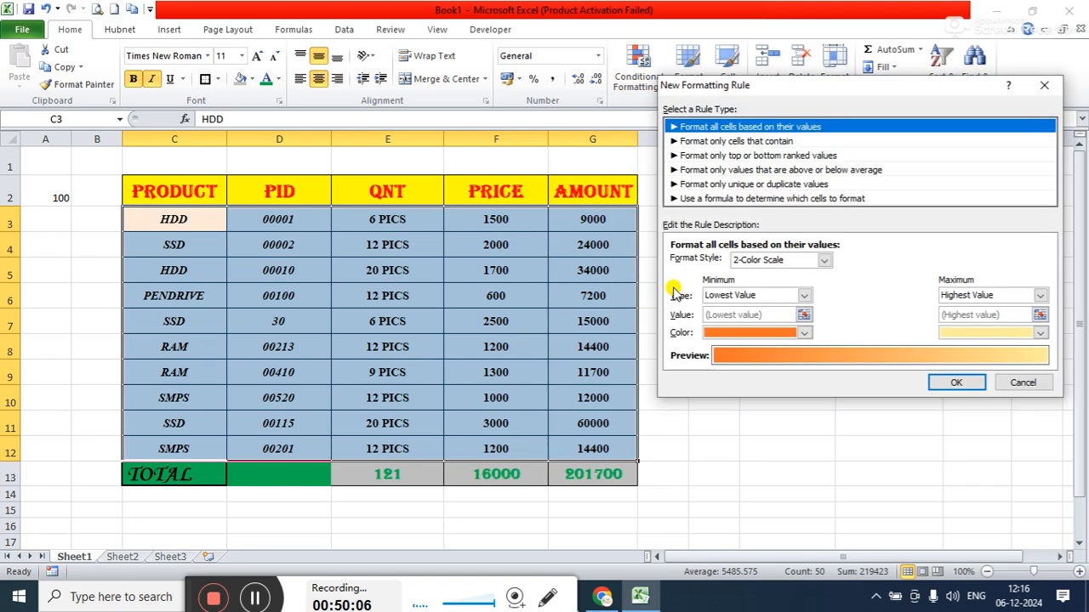
{"action": "left_click", "coordinate": [732, 199]}
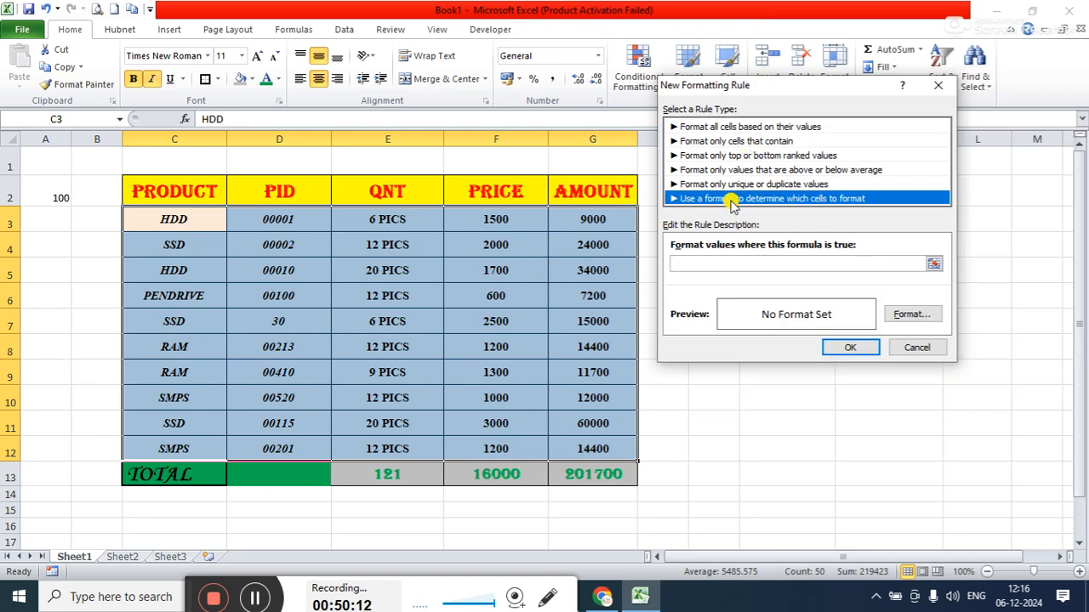
Enter the rule formula =$C3=$J$3 to compare each row's product with the lookup cell under the PRODUCT heading.
{"action": "left_click", "coordinate": [697, 263]}
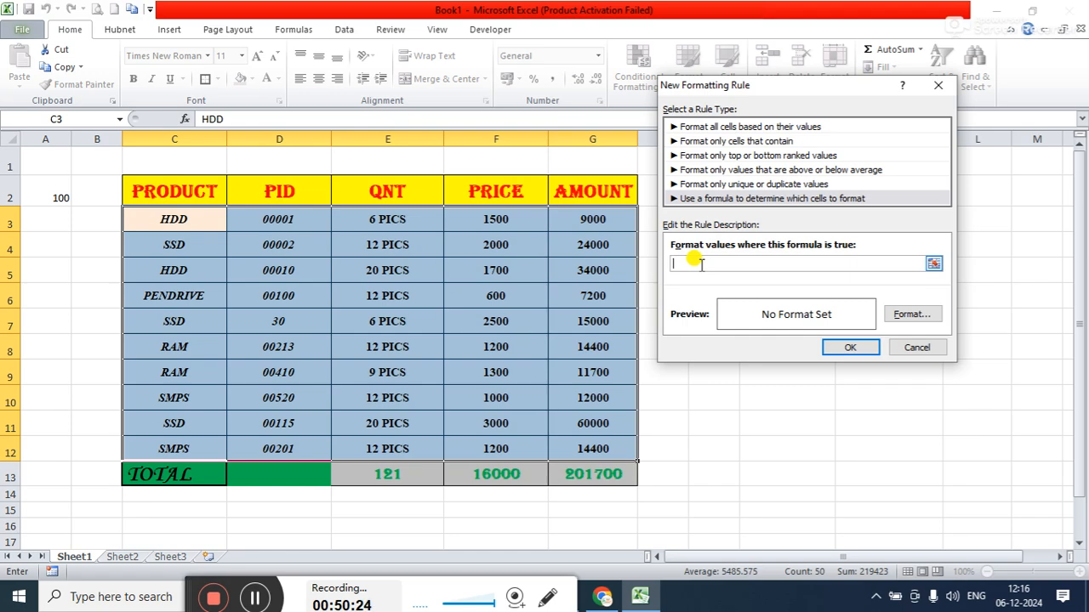
{"action": "type", "text": "="}
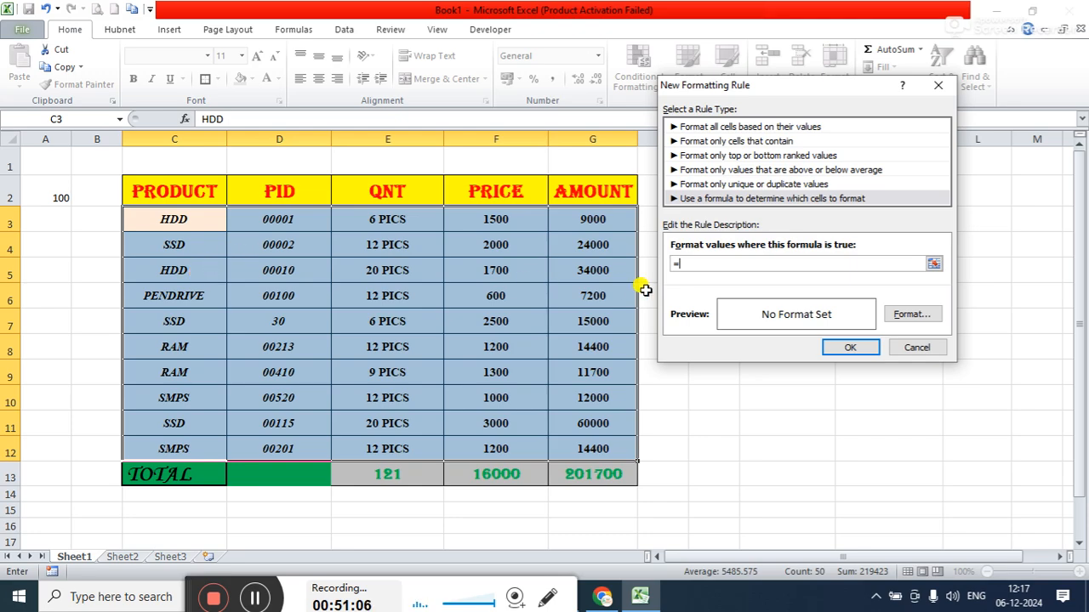
{"action": "type", "text": "$"}
{"action": "type", "text": "3"}
{"action": "key", "text": "BackSpace"}
{"action": "key", "text": "BackSpace"}
{"action": "key", "text": "BackSpace"}
{"action": "left_click", "coordinate": [205, 218]}
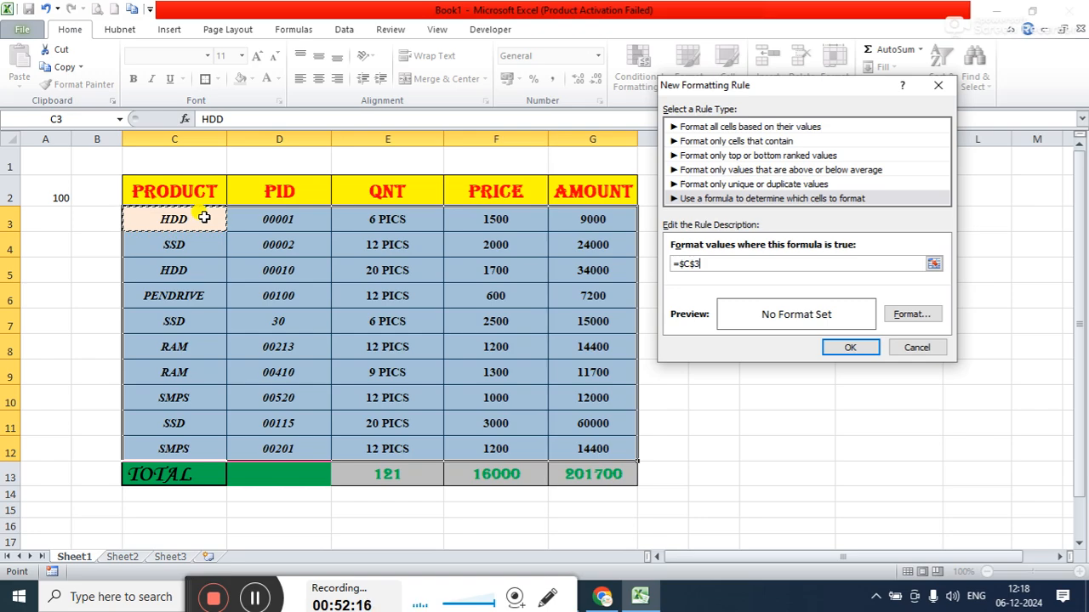
{"action": "key", "text": "BackSpace"}
{"action": "key", "text": "BackSpace"}
{"action": "type", "text": "3="}
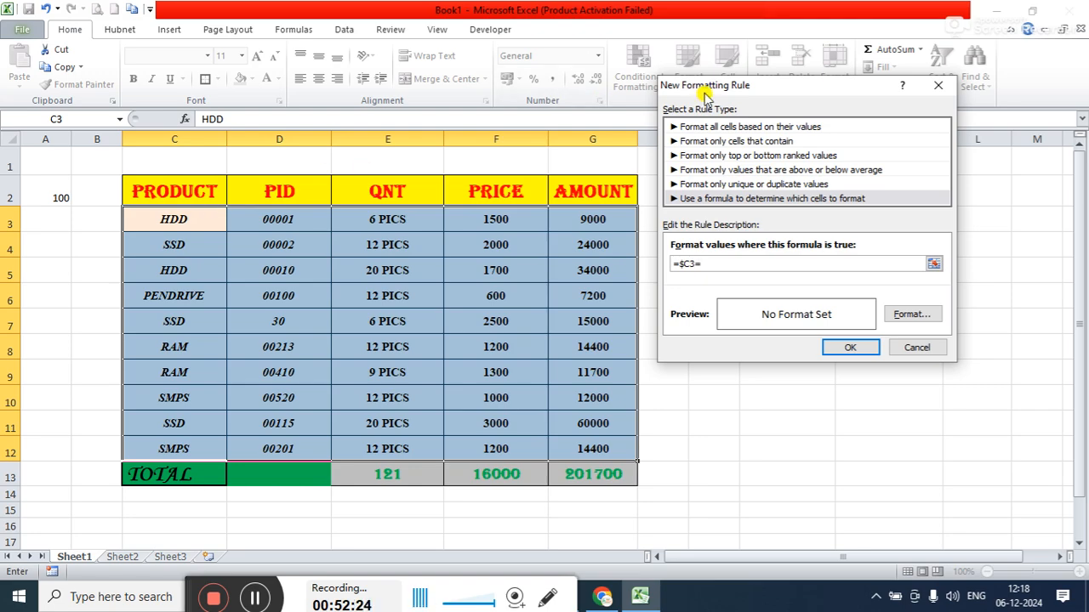
{"action": "left_click_drag", "start_coordinate": [708, 85], "coordinate": [467, 271]}
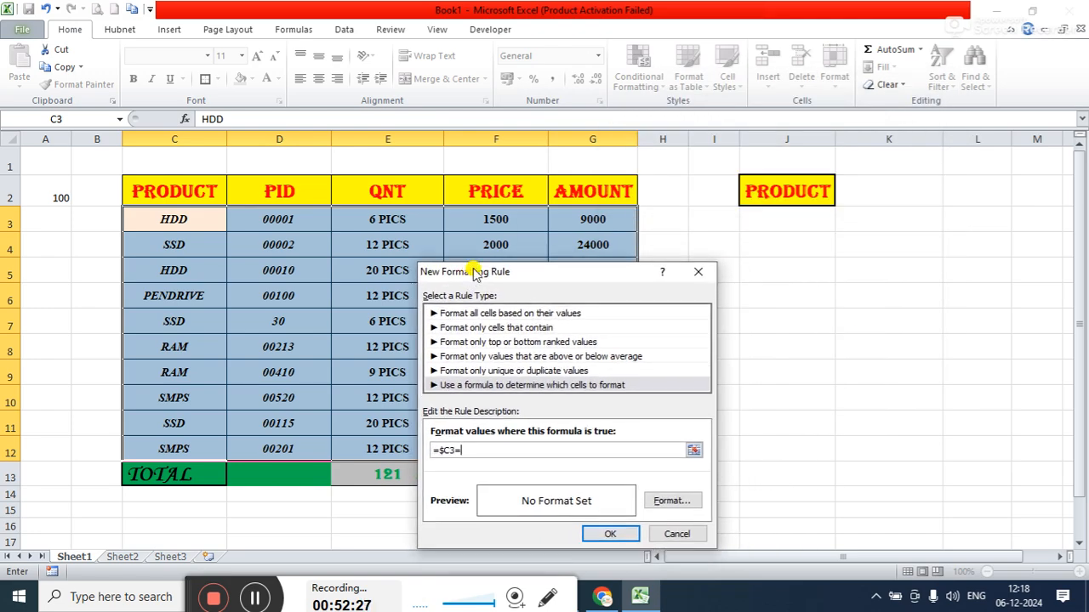
{"action": "left_click", "coordinate": [776, 224]}
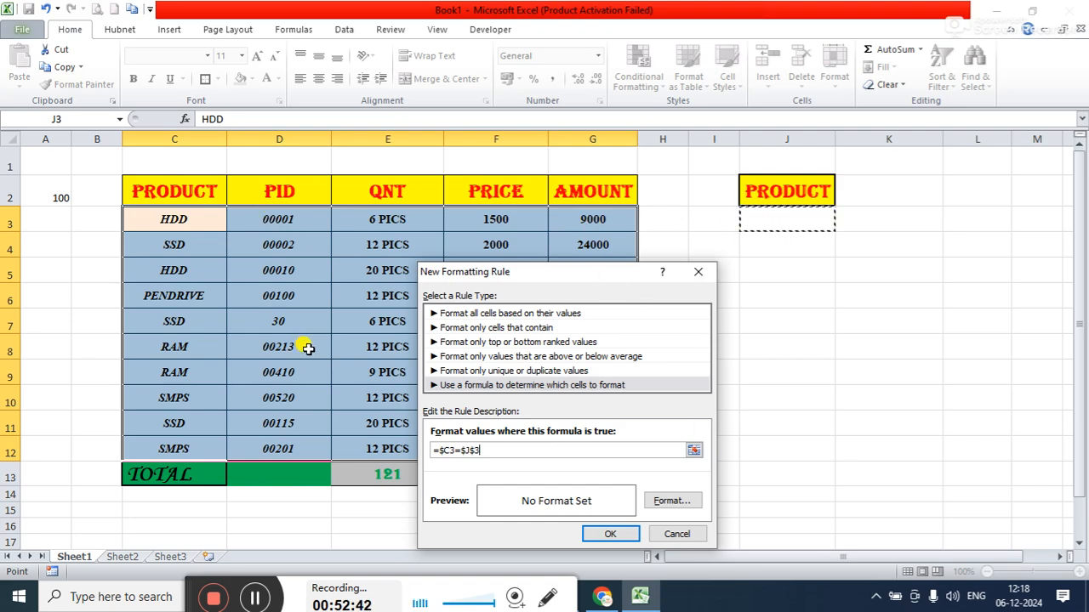
Give the rule's format a red fill and an outline border, and choose white as the border line colour.
{"action": "left_click", "coordinate": [662, 504]}
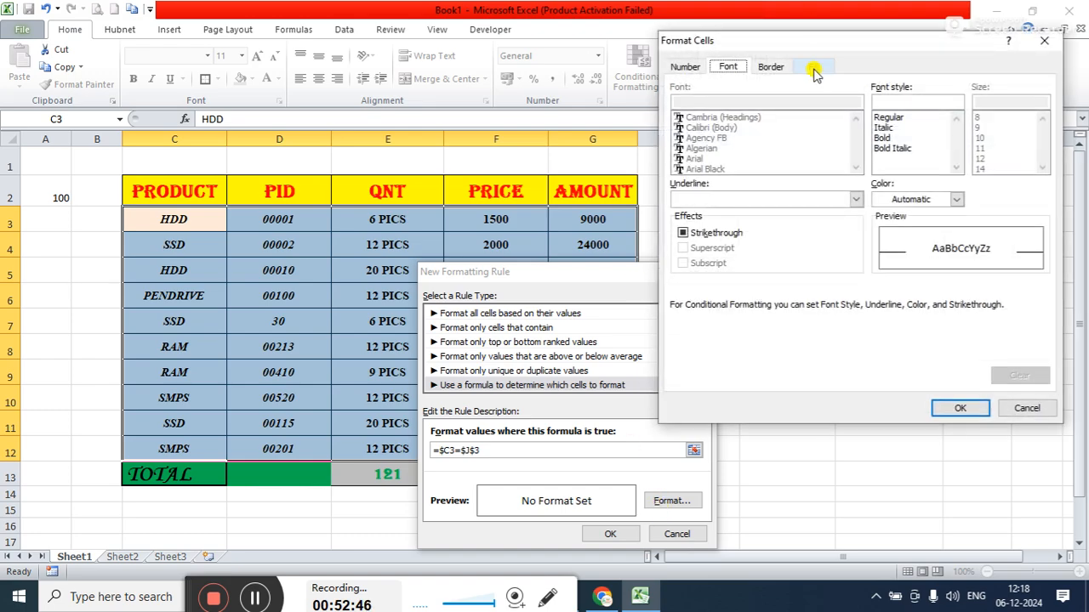
{"action": "left_click", "coordinate": [814, 70]}
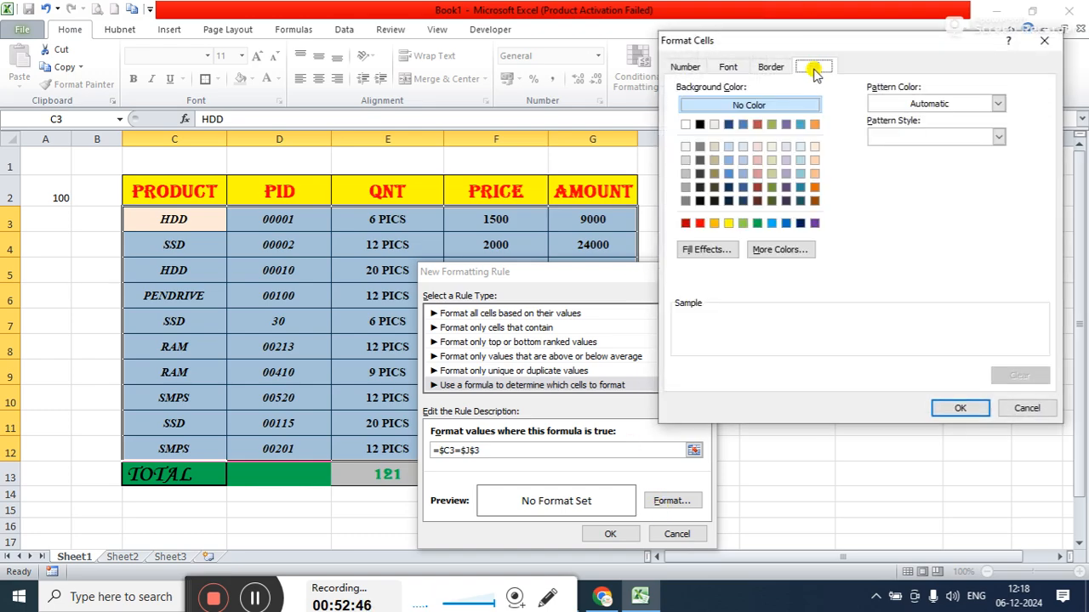
{"action": "left_click", "coordinate": [697, 224]}
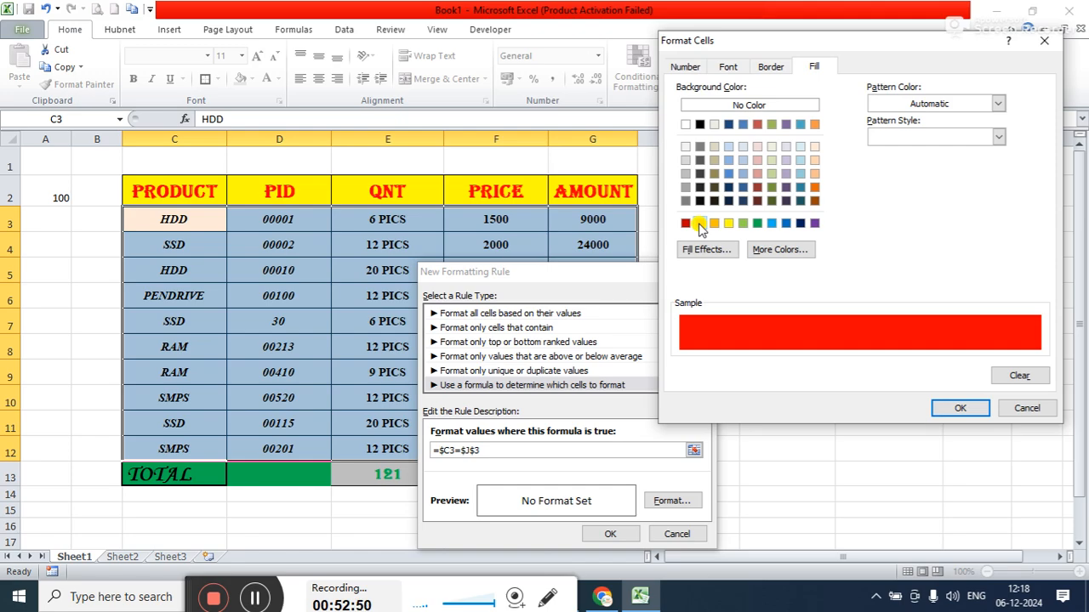
{"action": "left_click", "coordinate": [768, 67]}
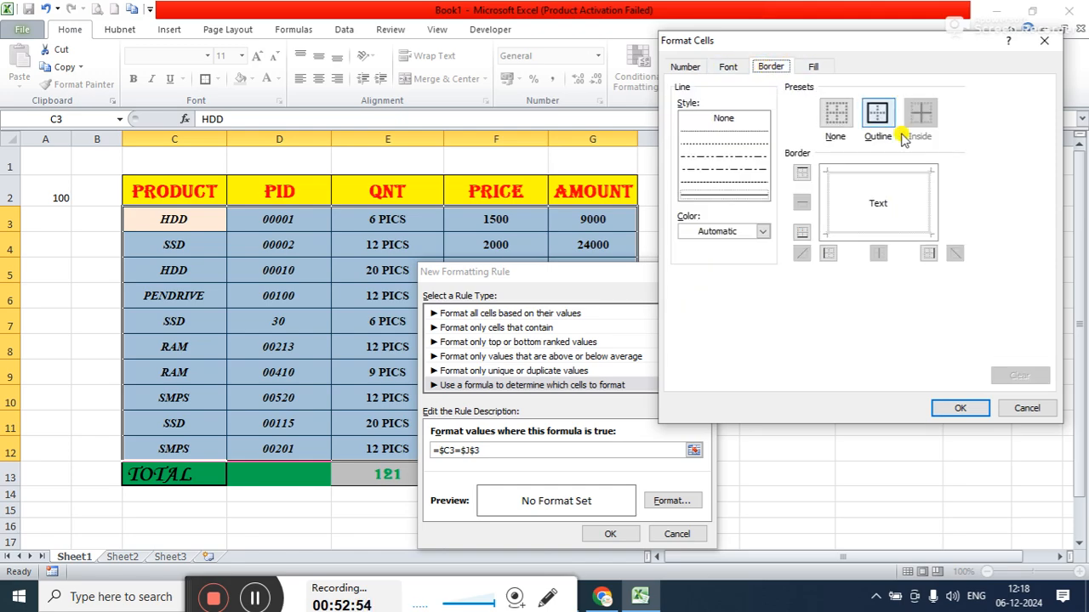
{"action": "left_click", "coordinate": [879, 121]}
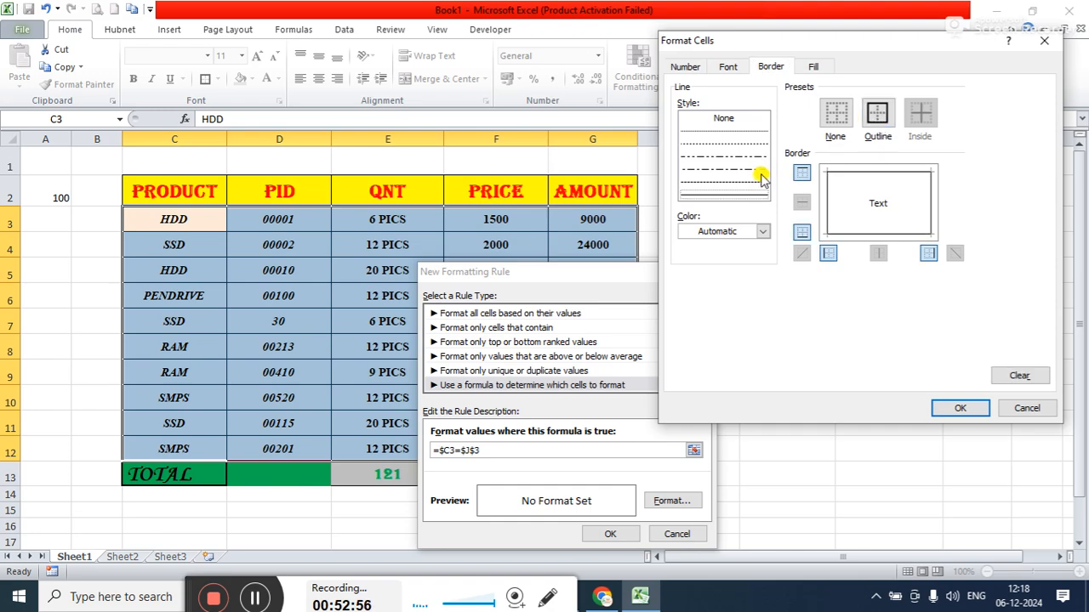
{"action": "left_click", "coordinate": [761, 231]}
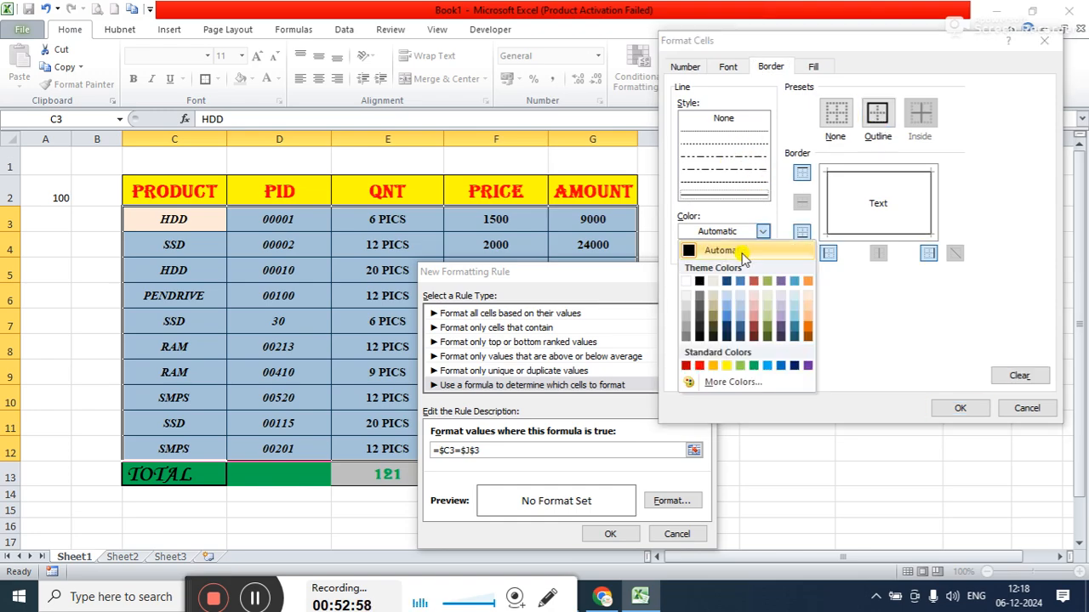
{"action": "left_click", "coordinate": [686, 283]}
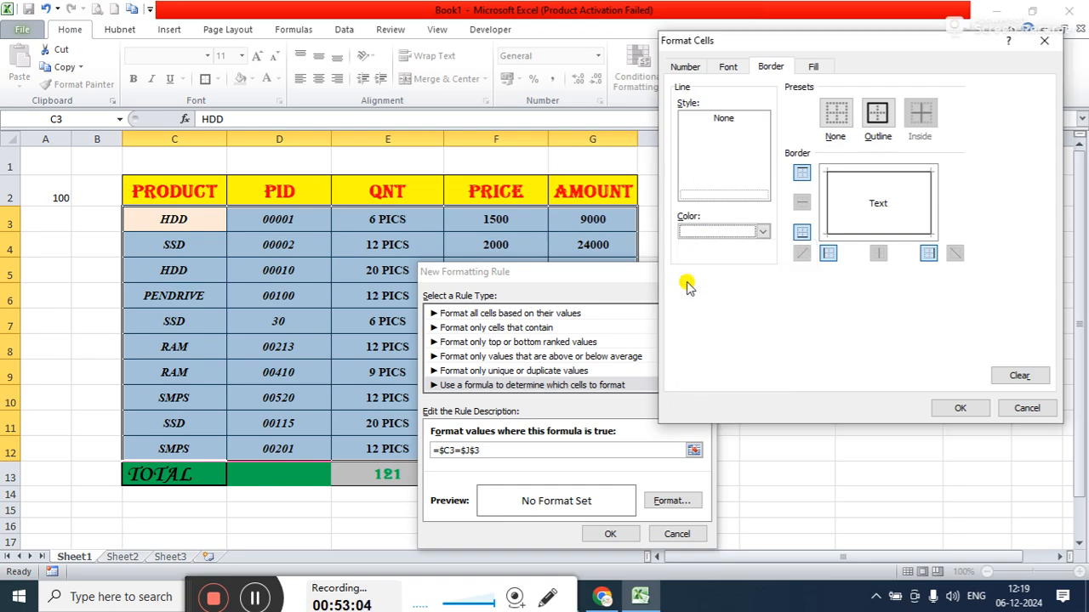
Make the rule's font style bold and accept the cell format.
{"action": "left_click", "coordinate": [729, 66]}
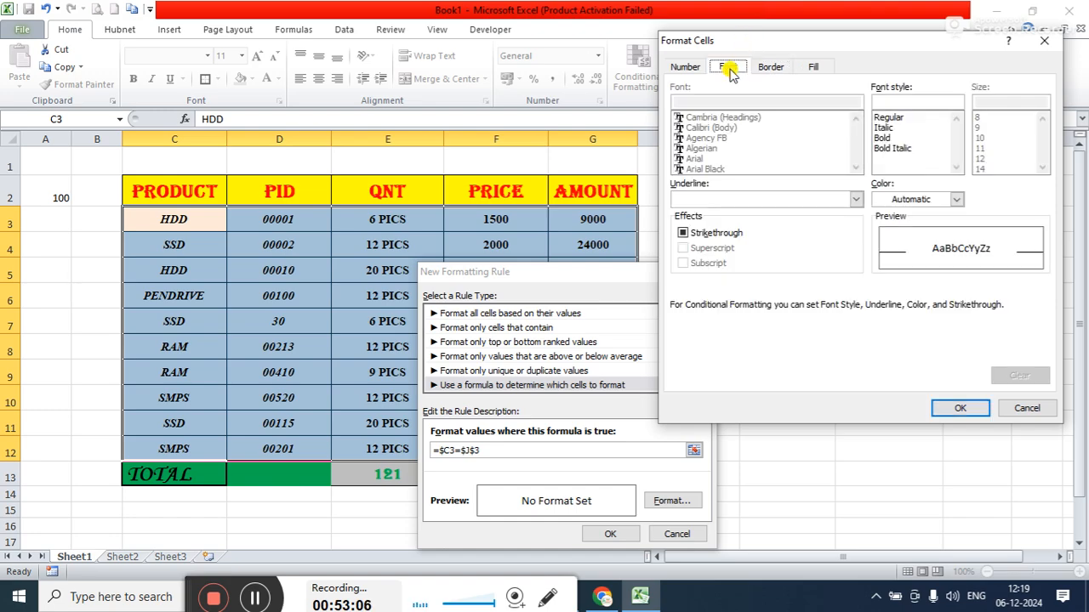
{"action": "left_click", "coordinate": [882, 138]}
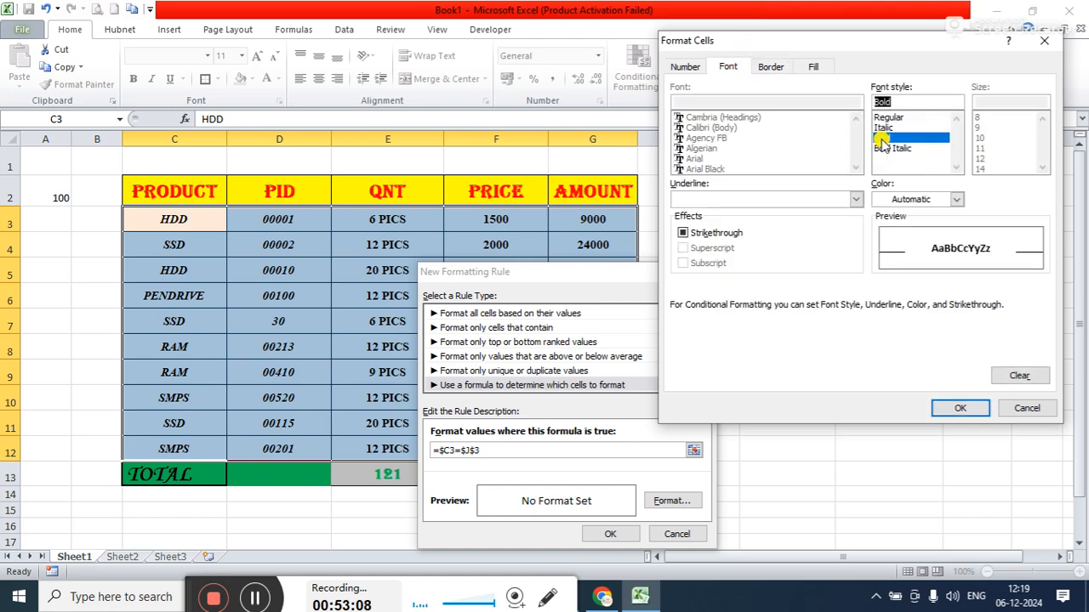
{"action": "left_click", "coordinate": [692, 68]}
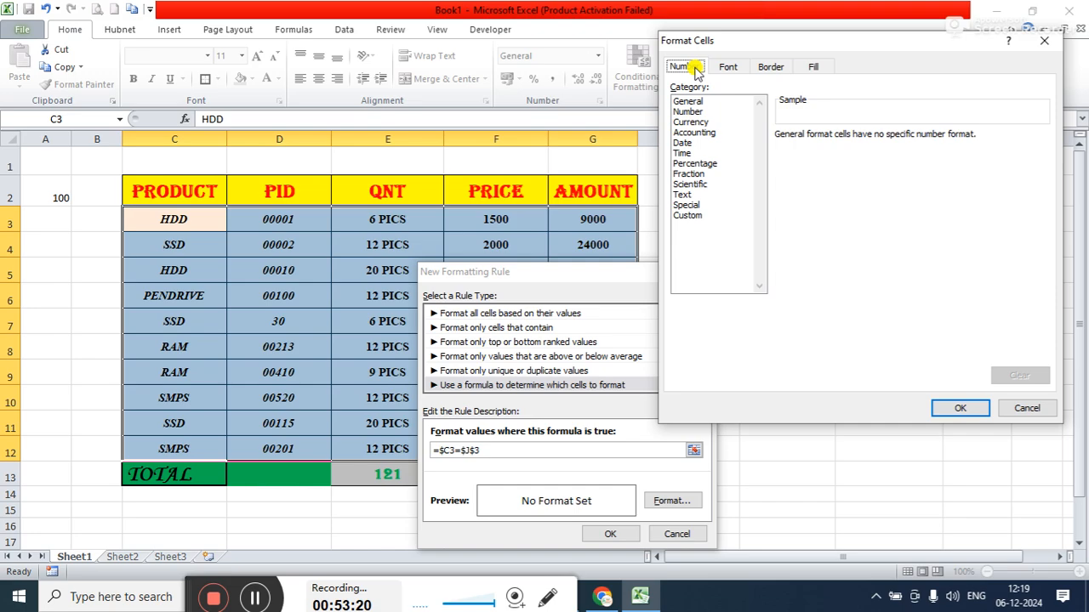
{"action": "left_click", "coordinate": [961, 409]}
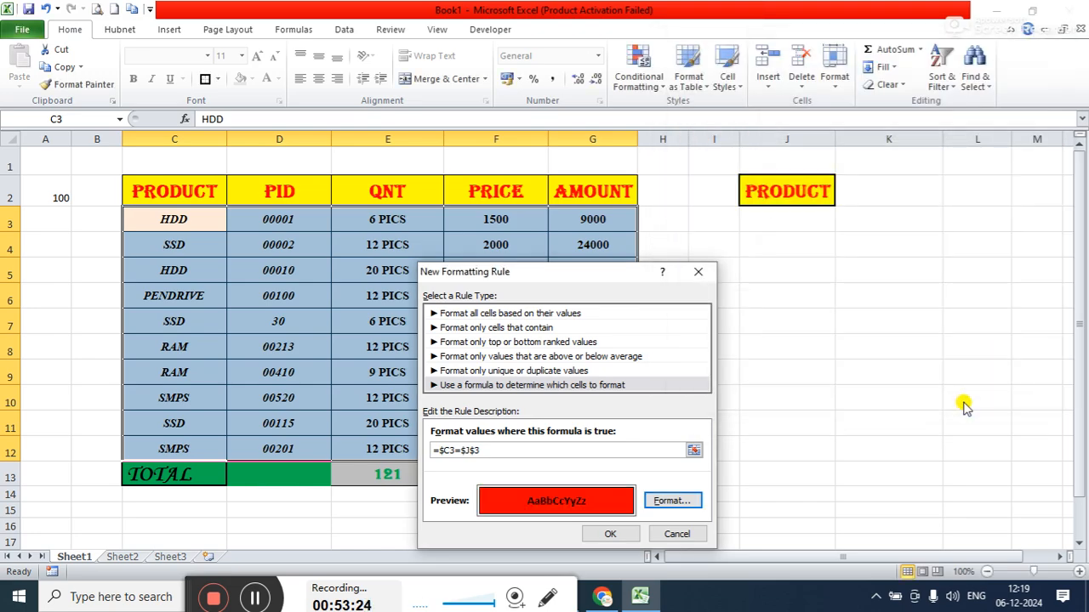
Set the rule's font colour to white and apply the finished formatting rule to the product table.
{"action": "left_click", "coordinate": [667, 502]}
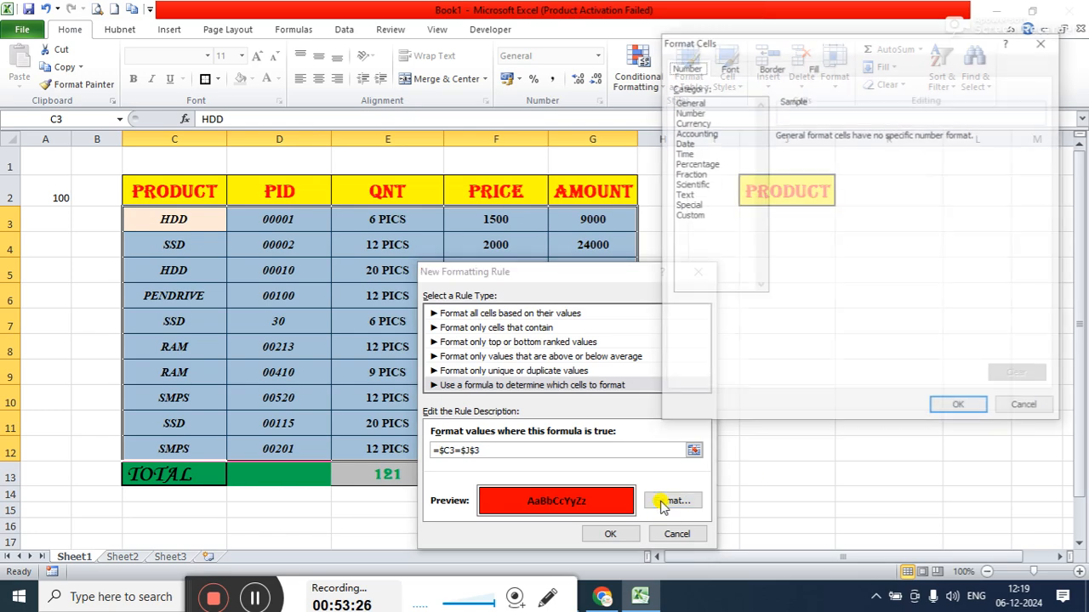
{"action": "left_click", "coordinate": [728, 67]}
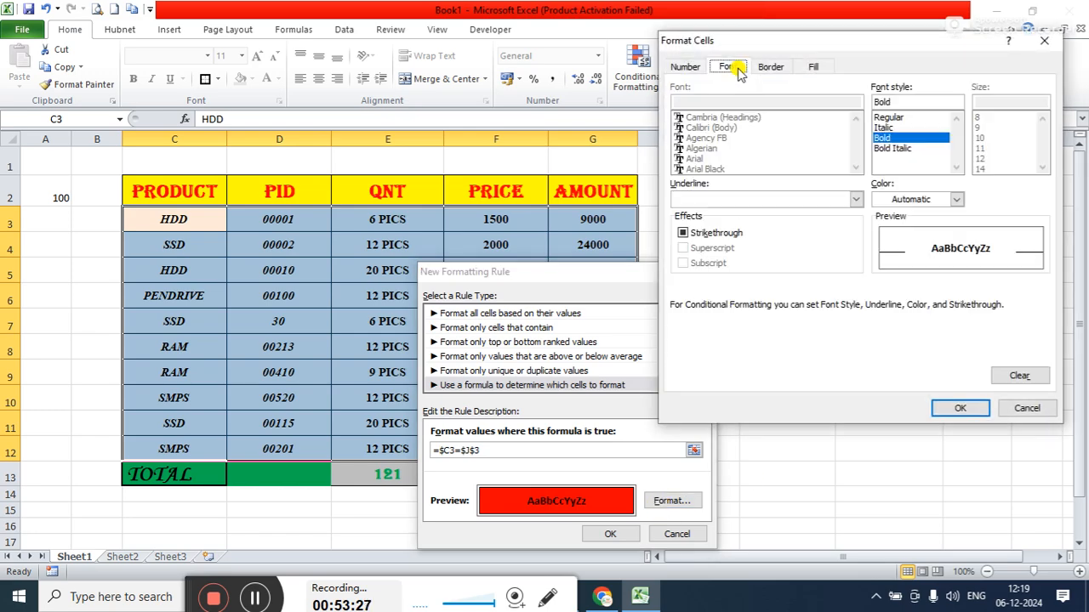
{"action": "left_click", "coordinate": [937, 200]}
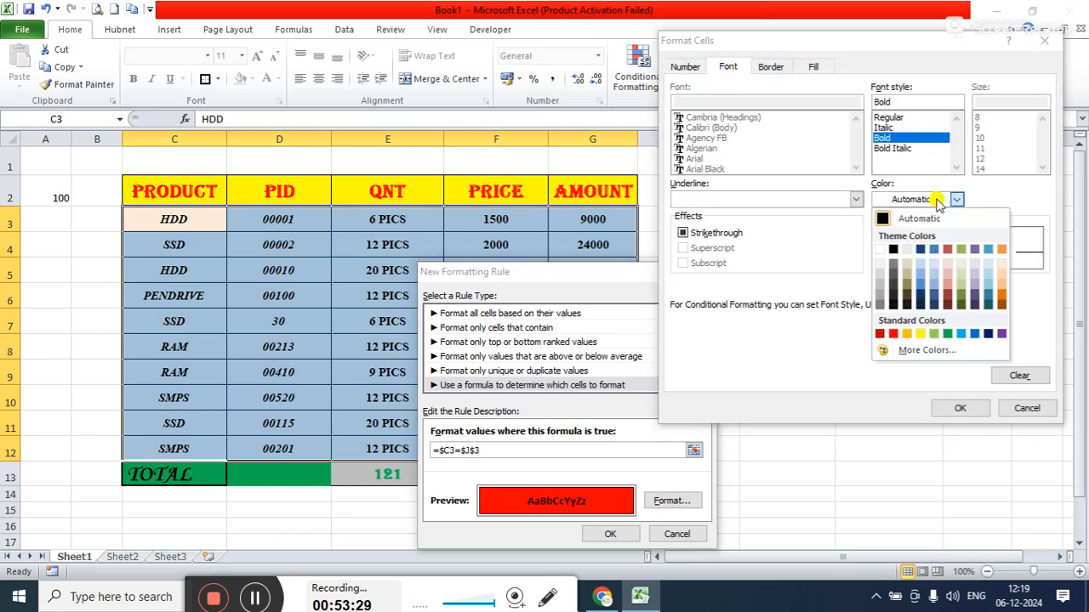
{"action": "left_click", "coordinate": [882, 249]}
{"action": "left_click", "coordinate": [959, 408]}
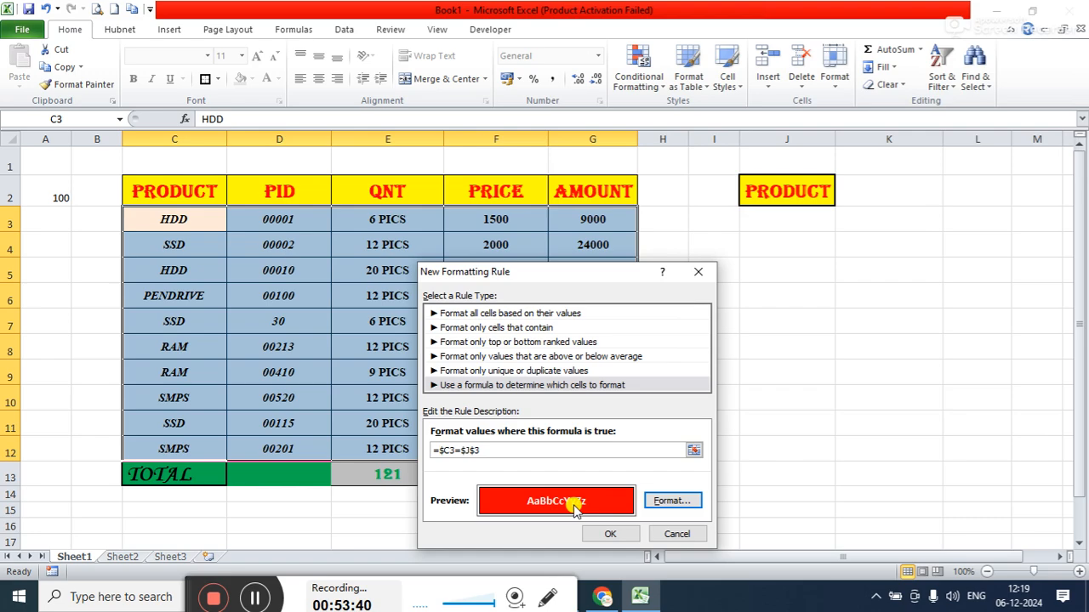
{"action": "left_click", "coordinate": [610, 533]}
Test the highlighting rule by entering HDD in J3 under the PRODUCT heading.
{"action": "left_click", "coordinate": [779, 224]}
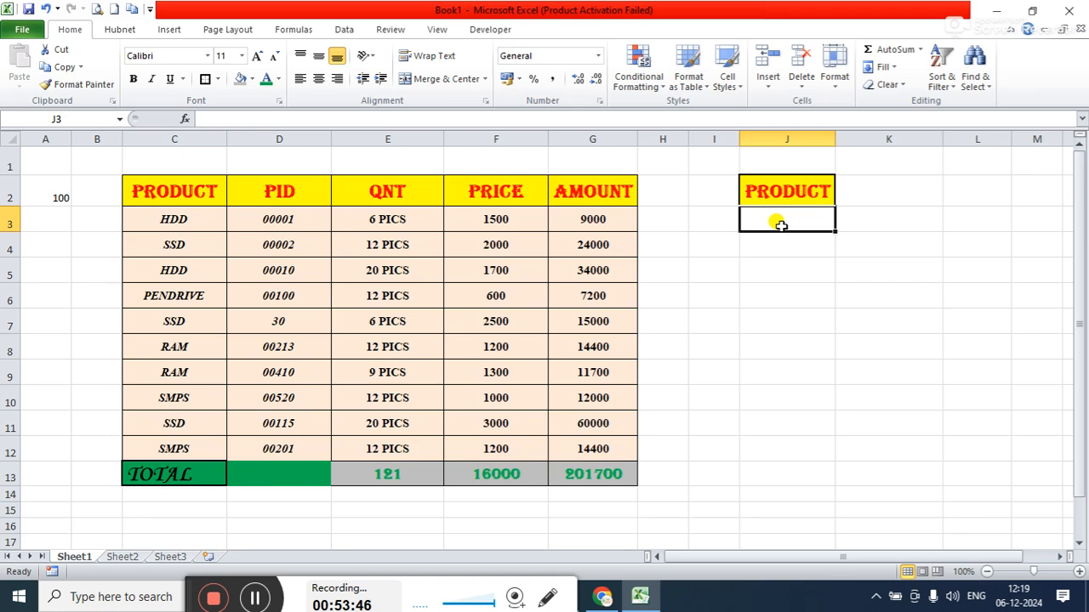
{"action": "type", "text": "HDD"}
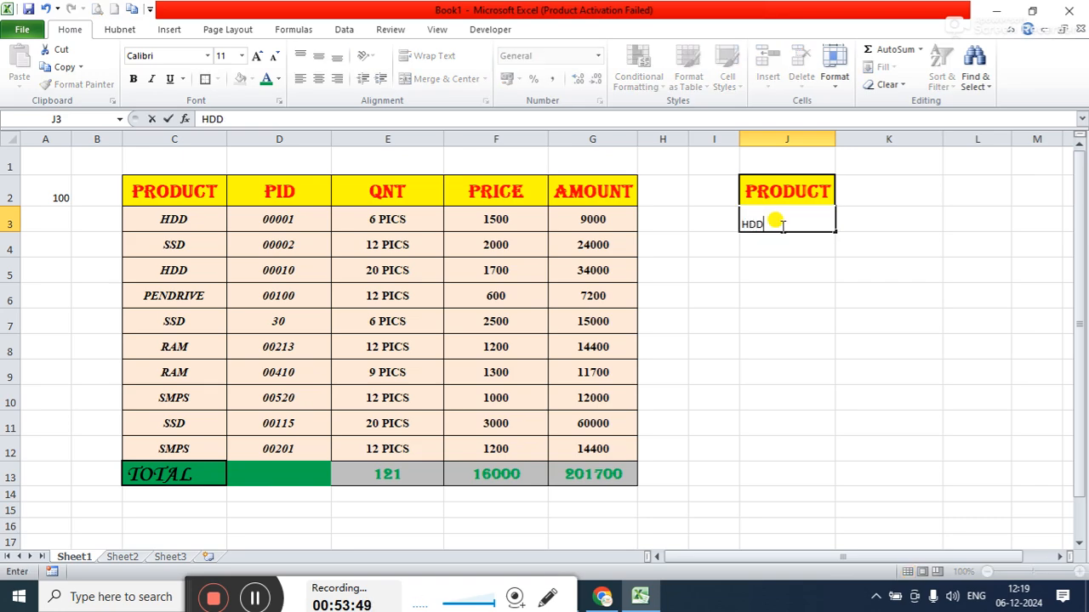
{"action": "key", "text": "Return"}
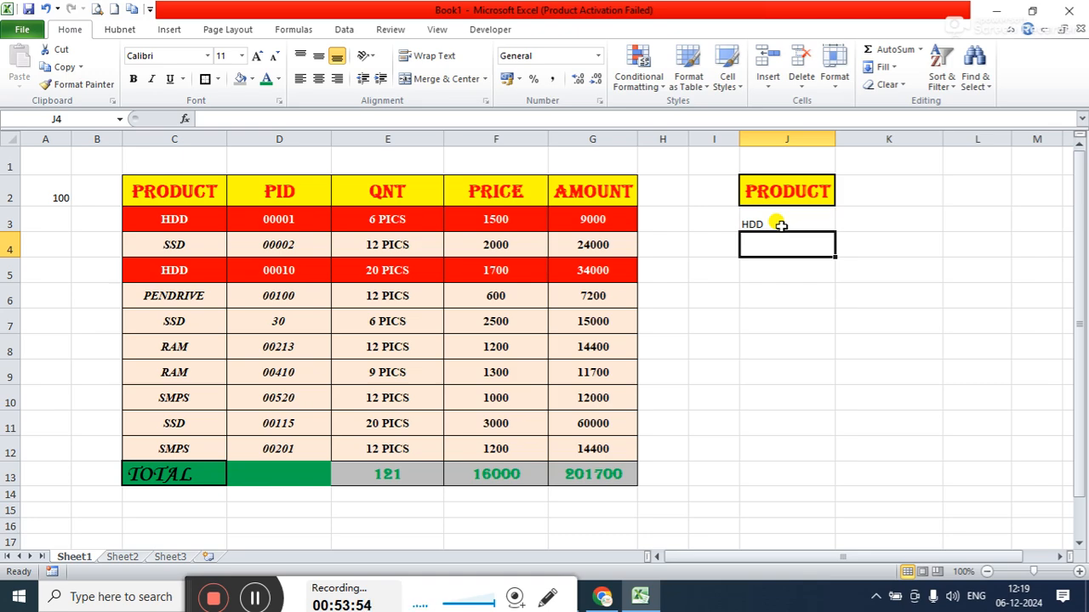
Replace the lookup product in J3 with SSD to test the rule on other rows.
{"action": "left_click", "coordinate": [781, 224]}
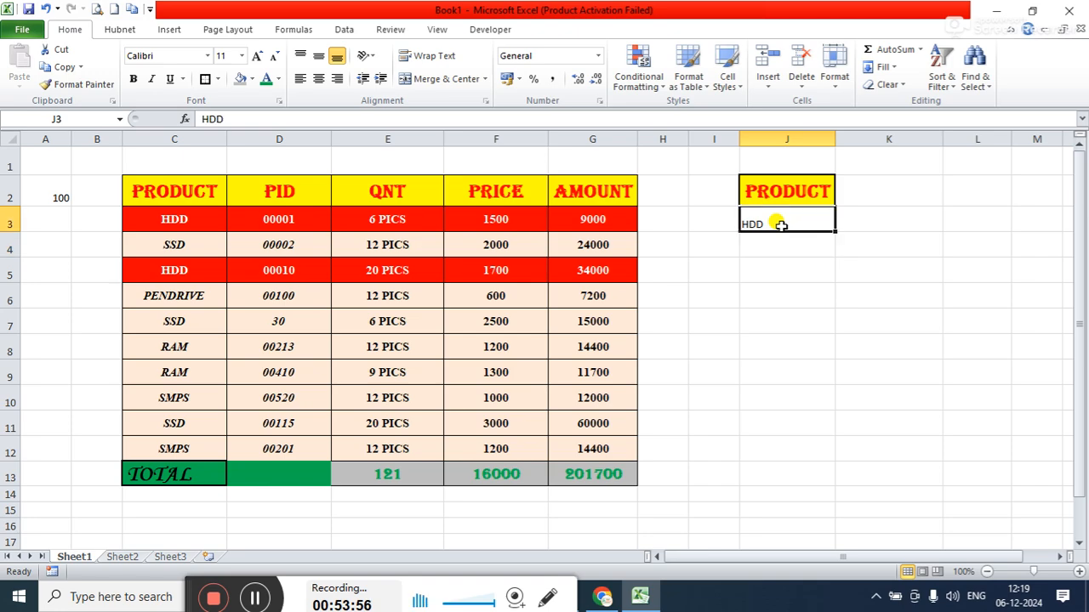
{"action": "type", "text": "SSD"}
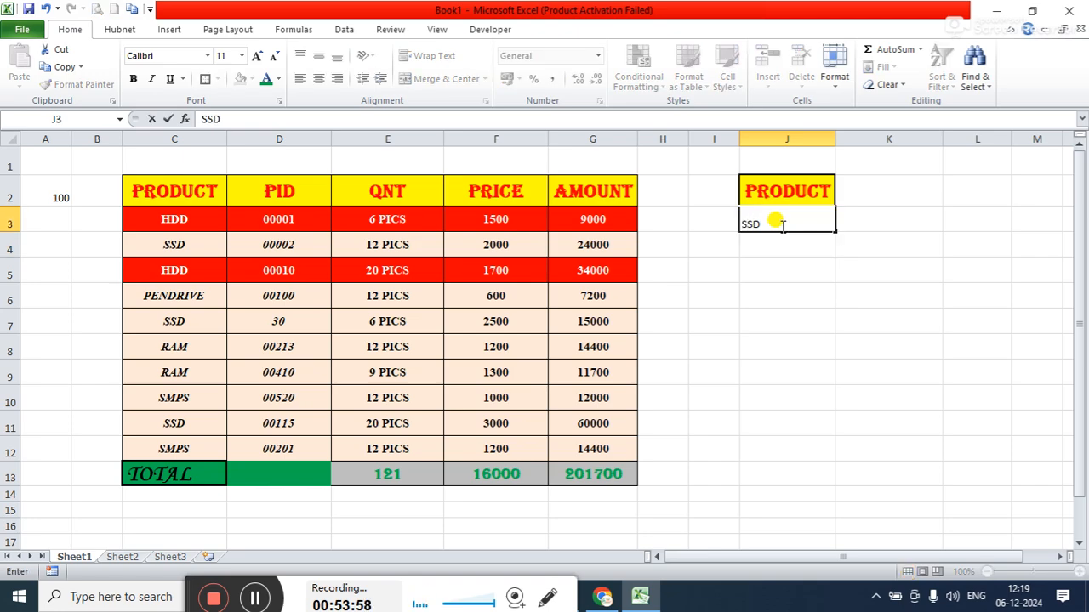
{"action": "key", "text": "Return"}
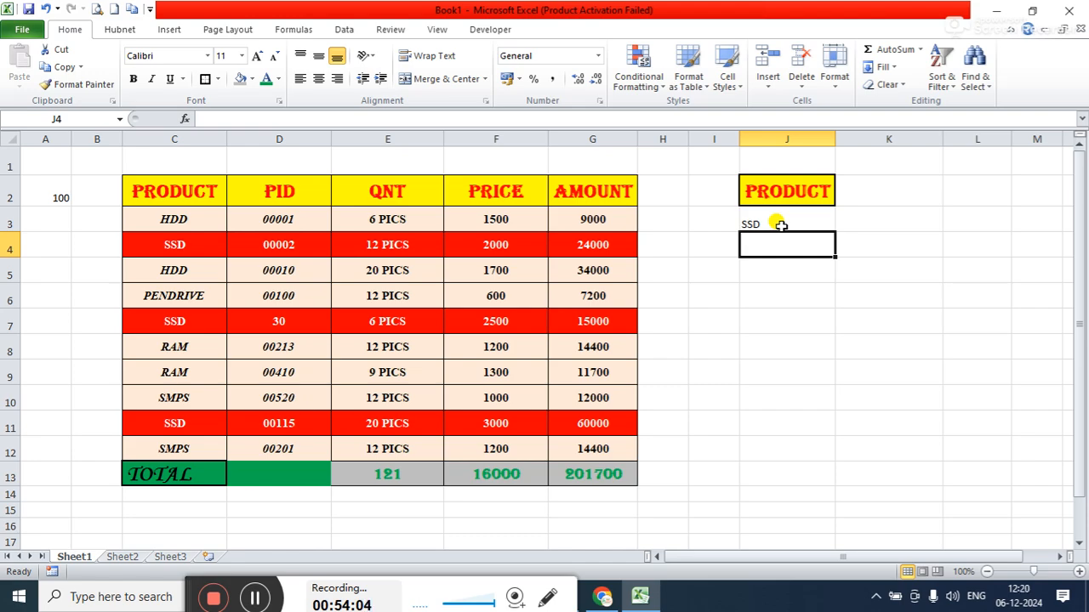
Change the lookup product in J3 to SMPS to test the row highlighting.
{"action": "left_click", "coordinate": [780, 224]}
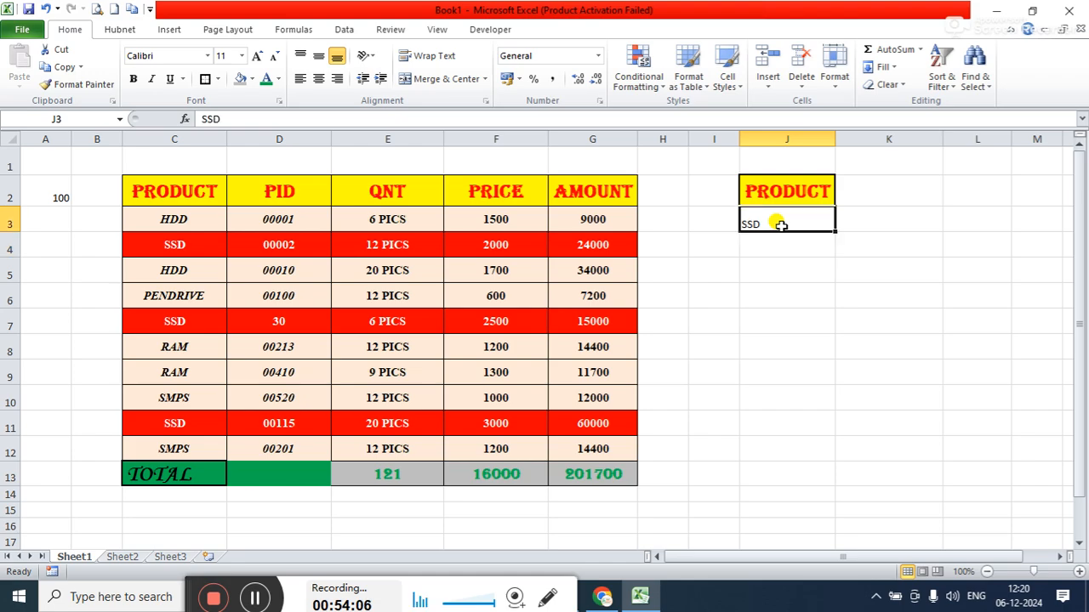
{"action": "type", "text": "SMO"}
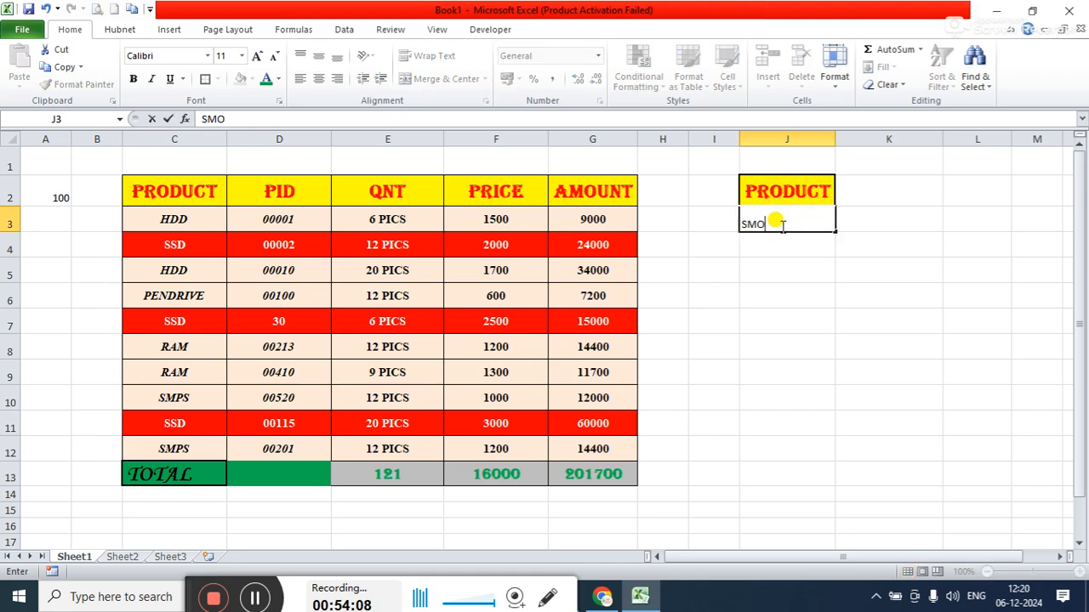
{"action": "key", "text": "BackSpace"}
{"action": "type", "text": "PS"}
{"action": "key", "text": "Return"}
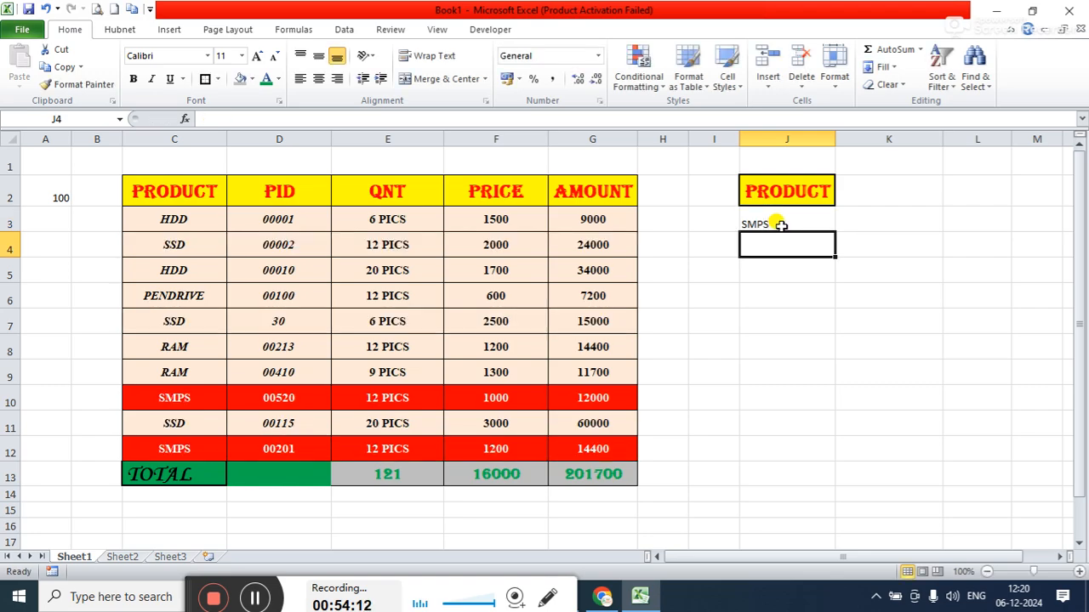
Change the lookup product in J3 to RAM to test the row highlighting.
{"action": "key", "text": "Down"}
{"action": "key", "text": "Up"}
{"action": "key", "text": "Up"}
{"action": "type", "text": "RAM"}
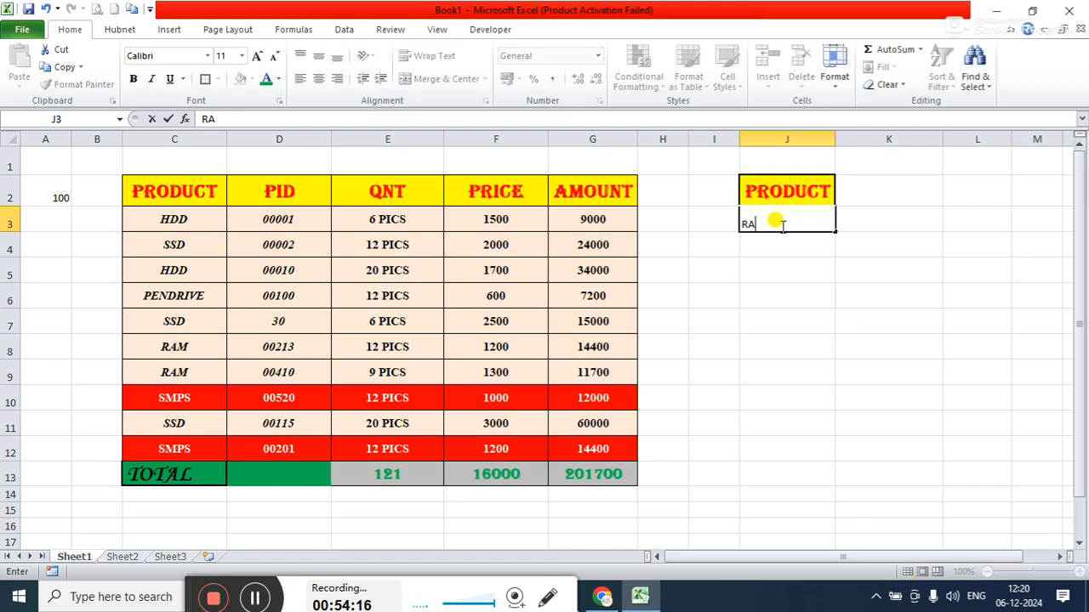
{"action": "key", "text": "Return"}
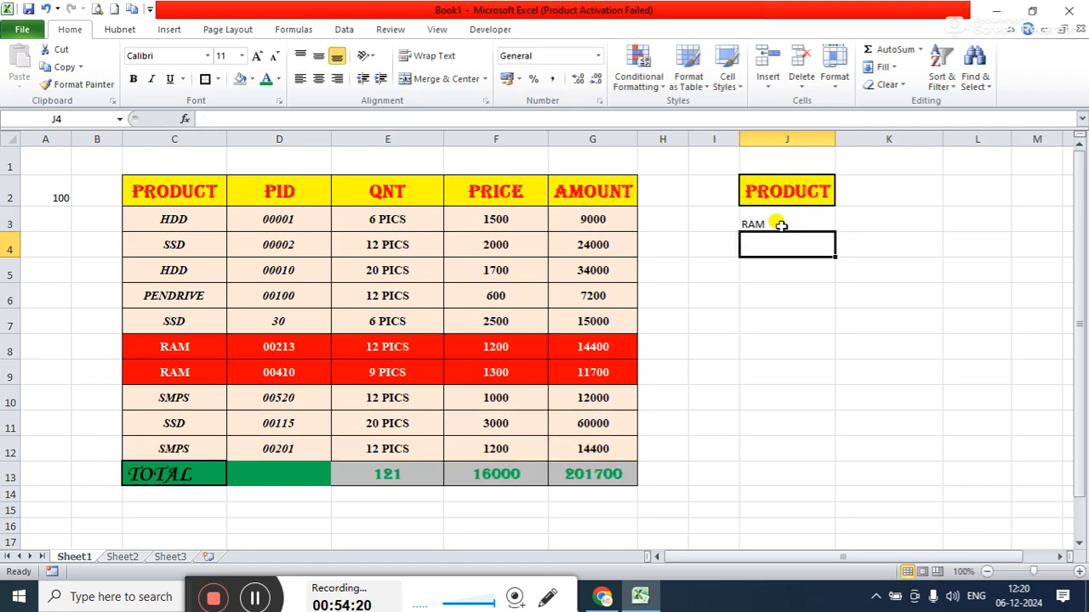
Test the rule with a product missing from the table by entering MOTERBOARD in J3.
{"action": "left_click", "coordinate": [780, 225]}
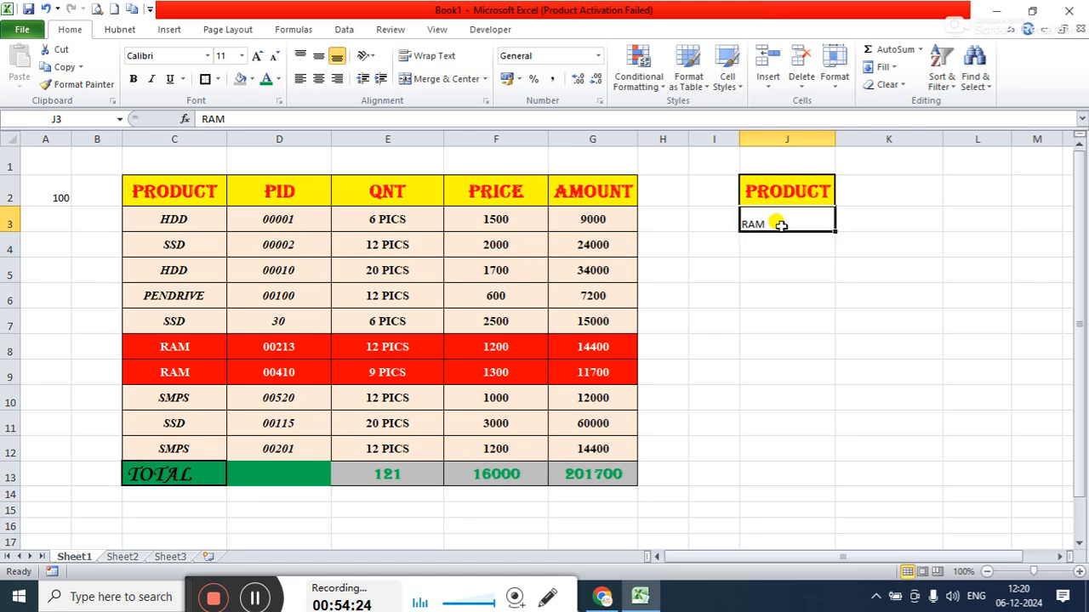
{"action": "type", "text": "MO"}
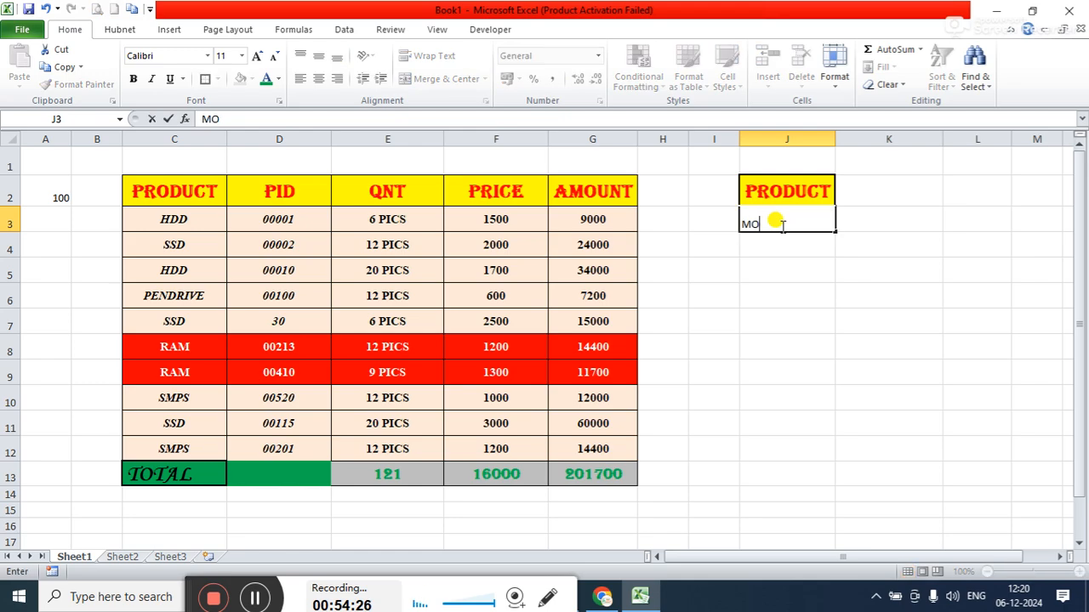
{"action": "type", "text": "TERBOARD"}
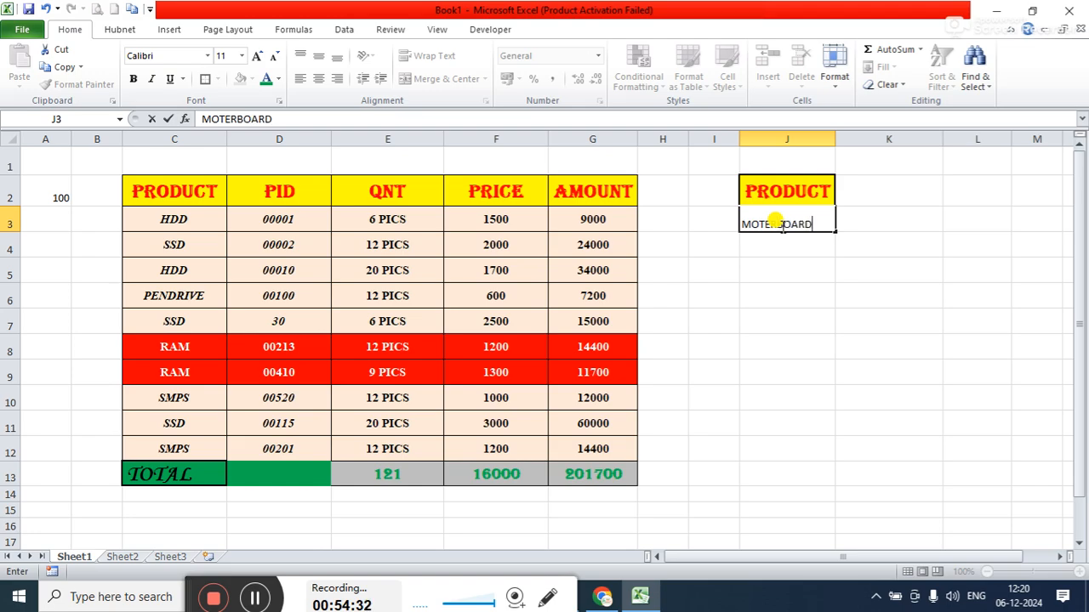
{"action": "key", "text": "Return"}
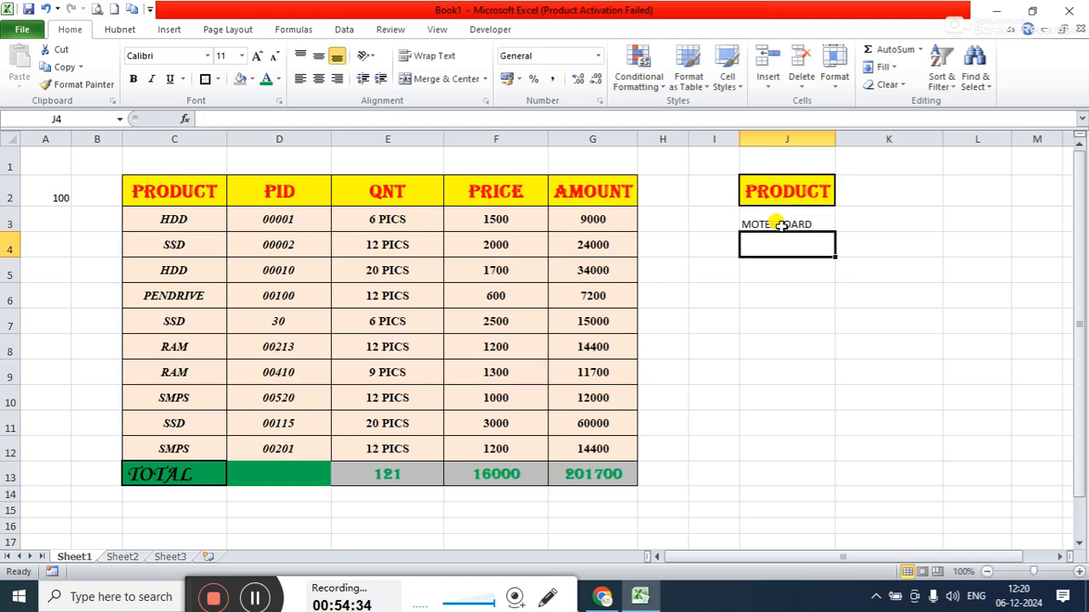
Enter RAM in J3 again as a product that exists in the table.
{"action": "left_click", "coordinate": [781, 224]}
{"action": "type", "text": "RAM"}
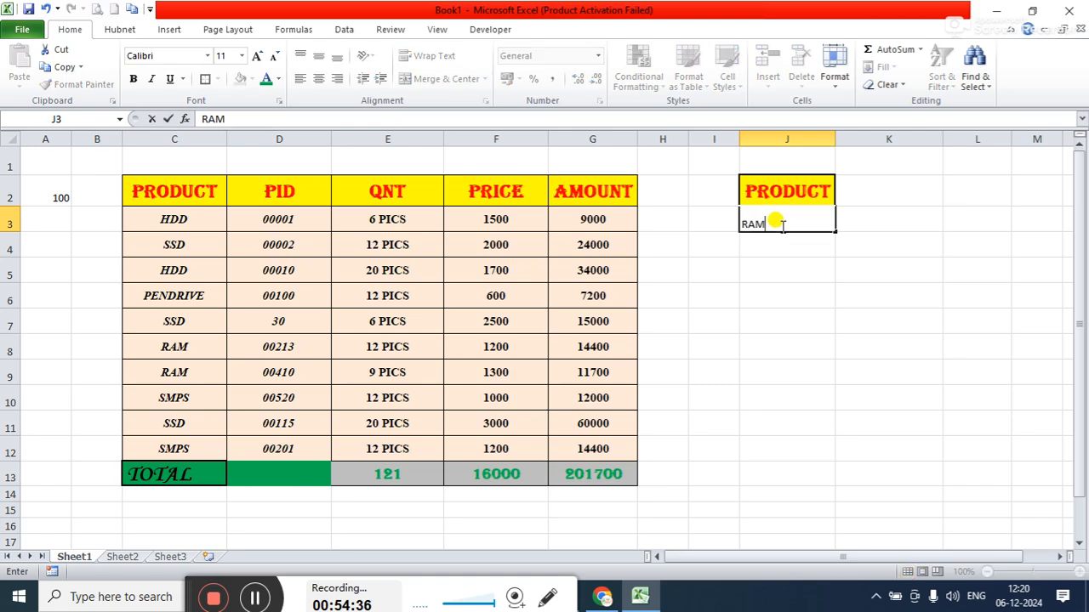
{"action": "key", "text": "Return"}
Set the lookup product in J3 to SSD.
{"action": "left_click", "coordinate": [781, 224]}
{"action": "type", "text": "SSD"}
{"action": "key", "text": "Return"}
{"action": "left_click", "coordinate": [781, 224]}
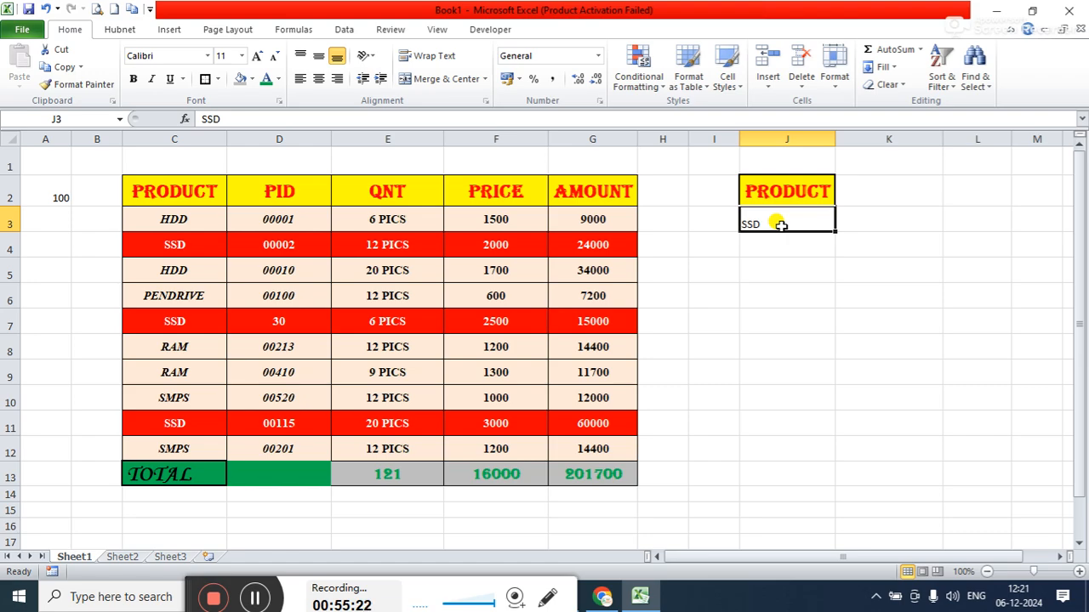
Enter the note EXACT MATCH CASE in K3 beside the lookup product.
{"action": "left_click", "coordinate": [855, 222]}
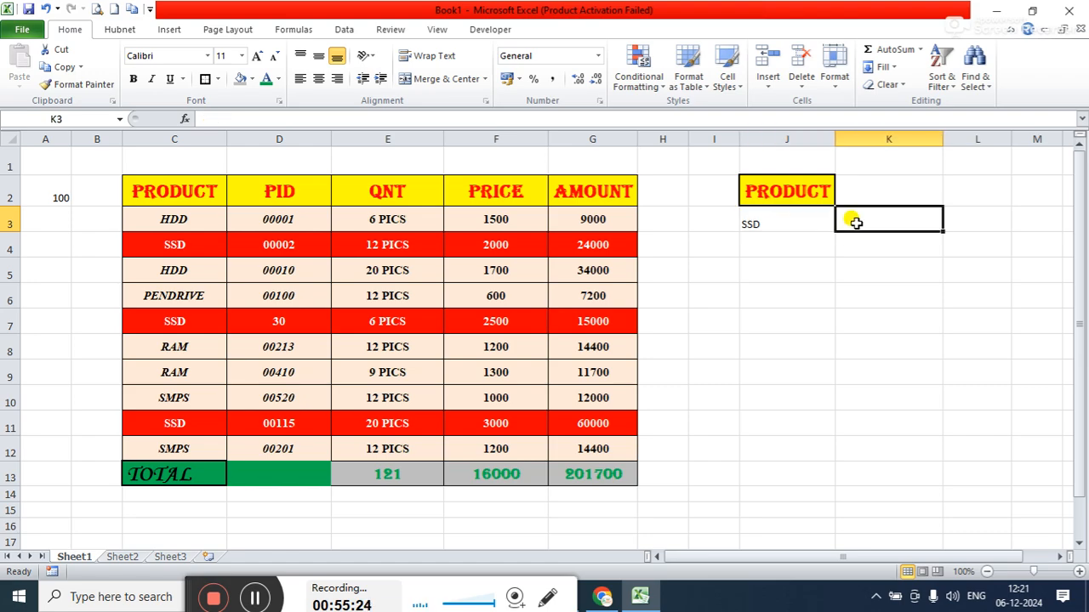
{"action": "type", "text": "EXACT"}
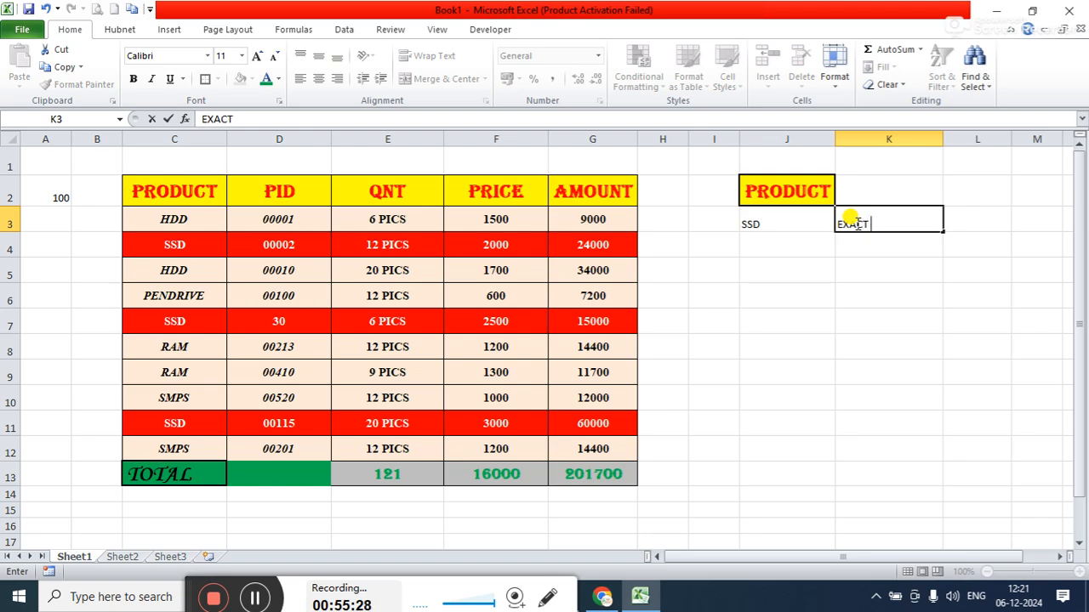
{"action": "left_click", "coordinate": [858, 224]}
{"action": "left_click", "coordinate": [923, 224]}
{"action": "type", "text": "CASE"}
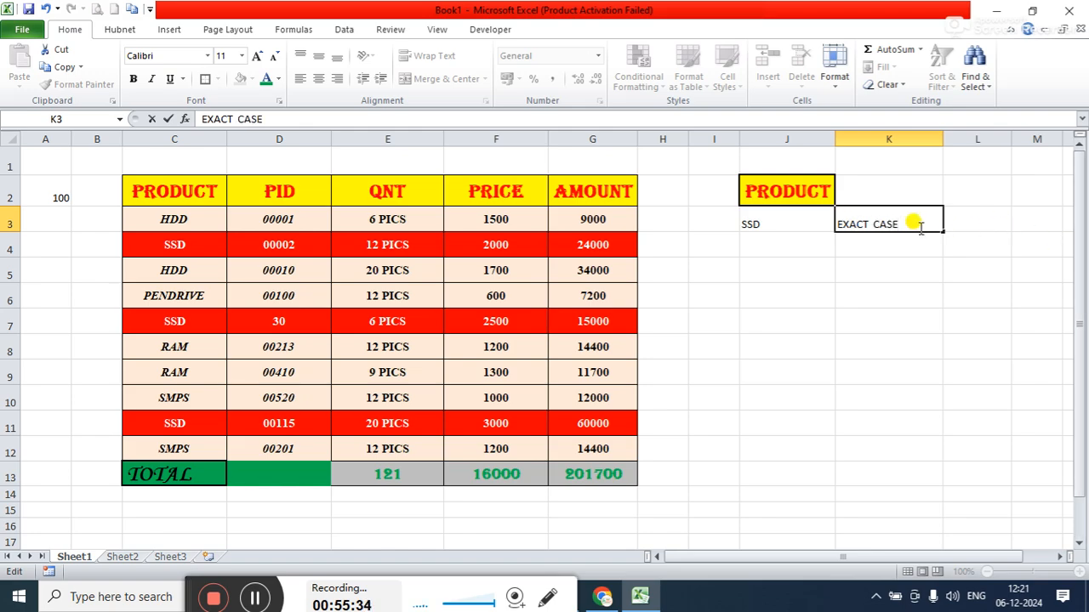
{"action": "left_click", "coordinate": [871, 224]}
{"action": "type", "text": "MATCH"}
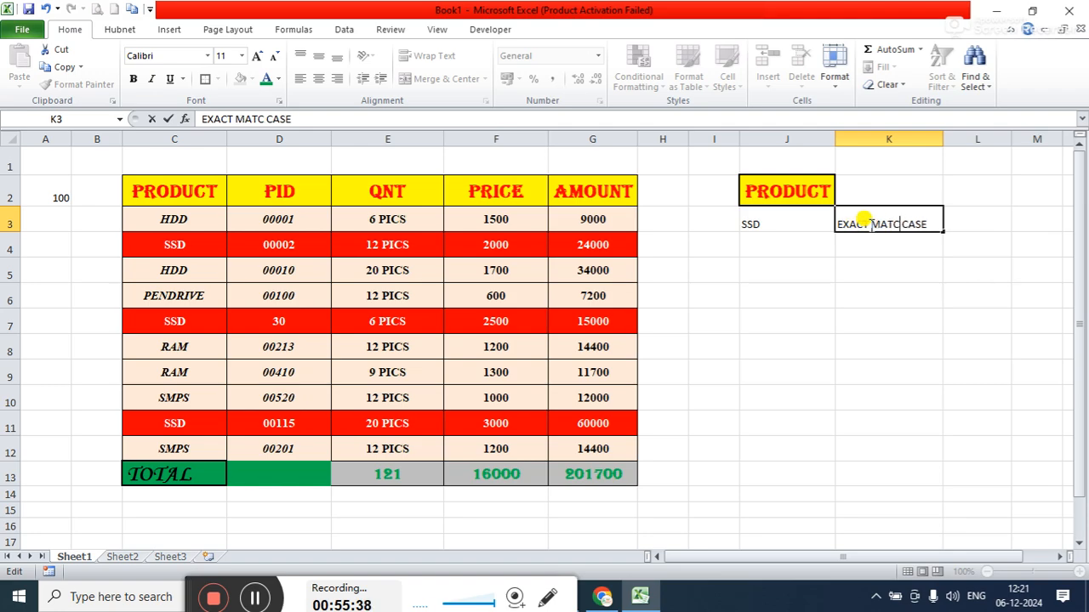
{"action": "key", "text": "Return"}
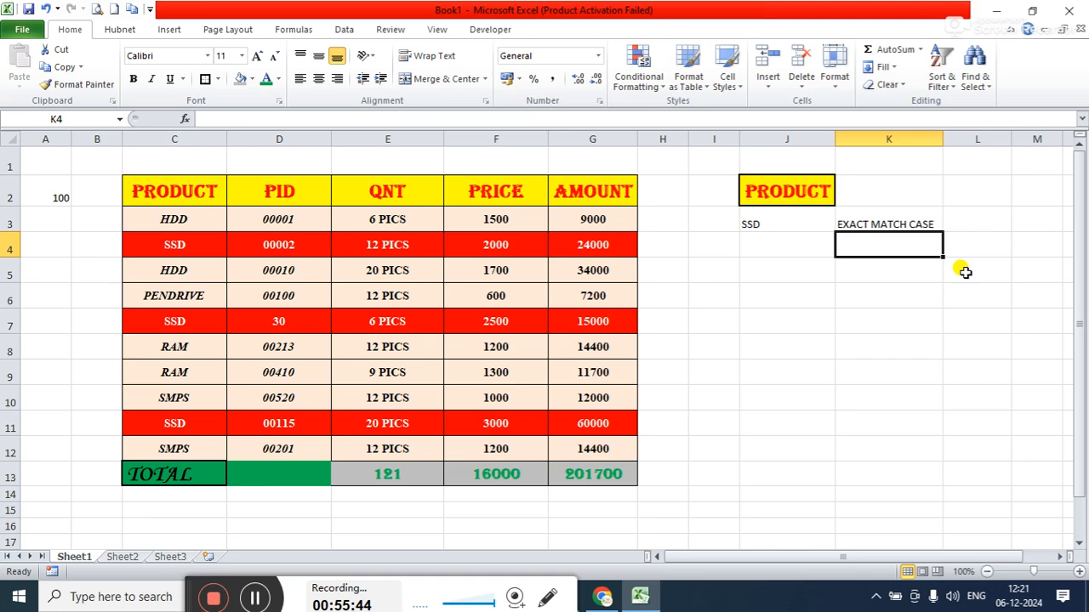
Enter QNT in J5 as the heading for a lookup quantity.
{"action": "left_click", "coordinate": [814, 250]}
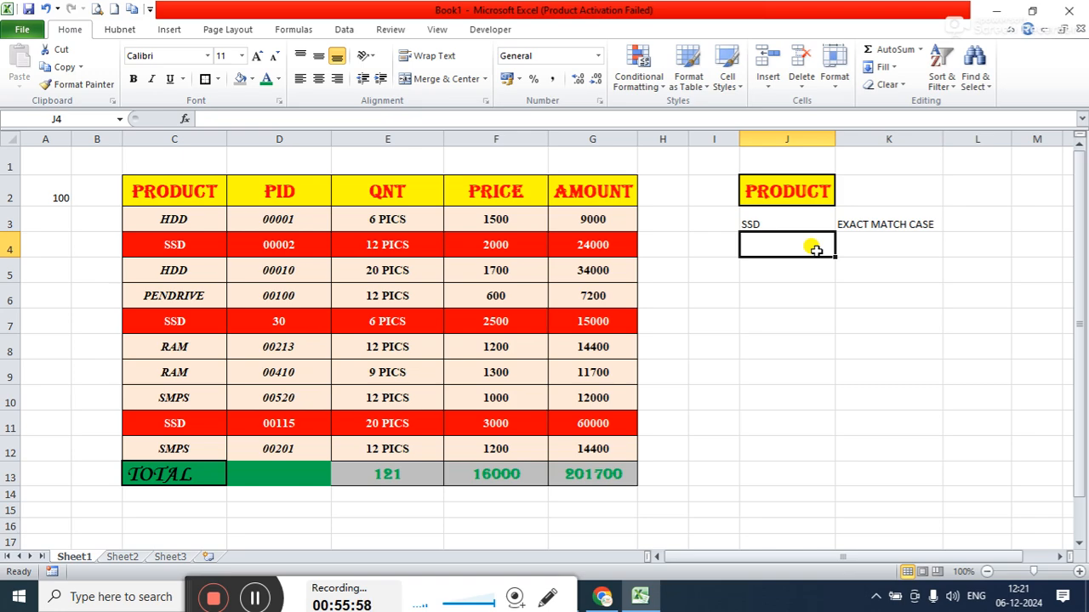
{"action": "key", "text": "Return"}
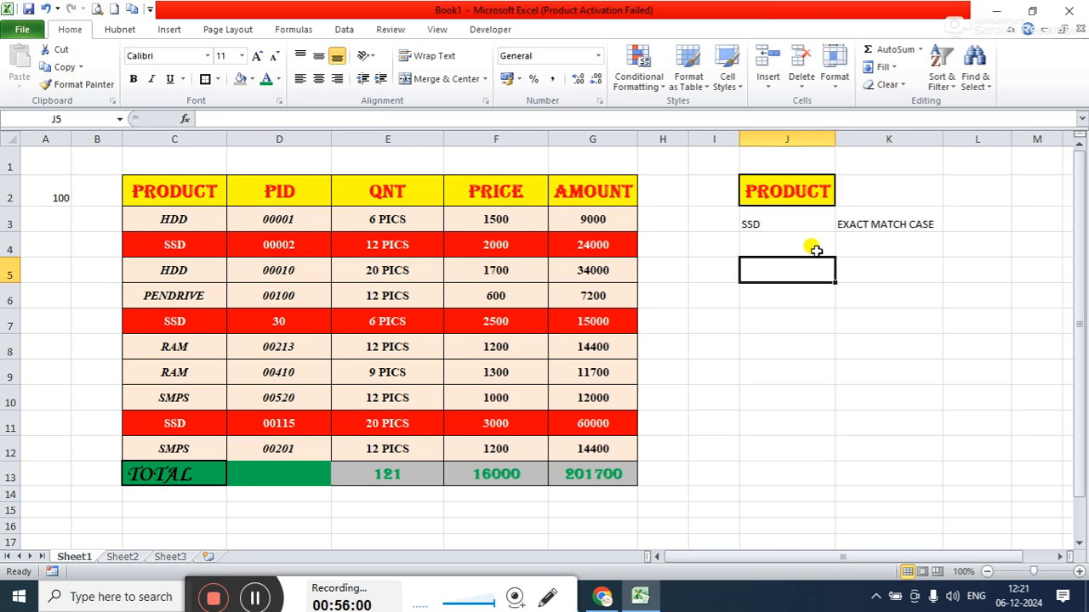
{"action": "type", "text": "QNT"}
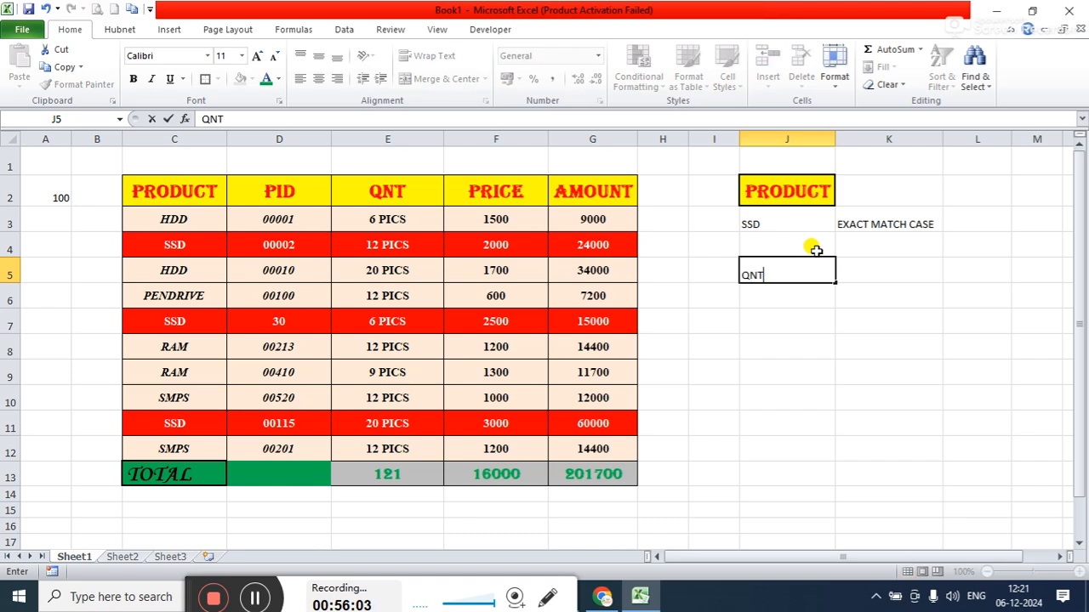
{"action": "key", "text": "Return"}
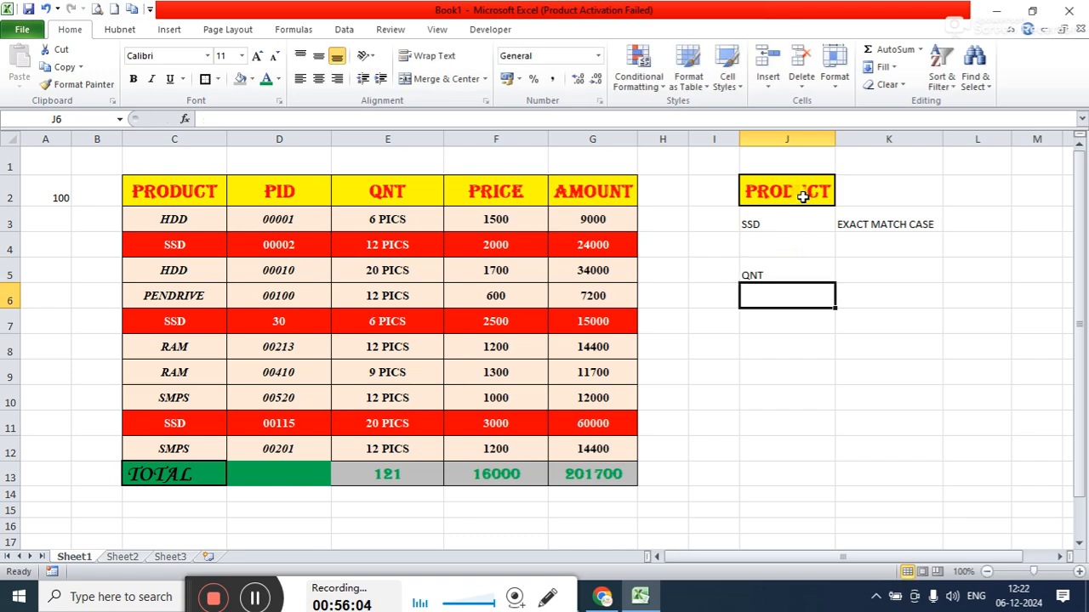
Copy the formatting of the PRODUCT heading in J2 onto the QNT heading in J5.
{"action": "left_click", "coordinate": [784, 271]}
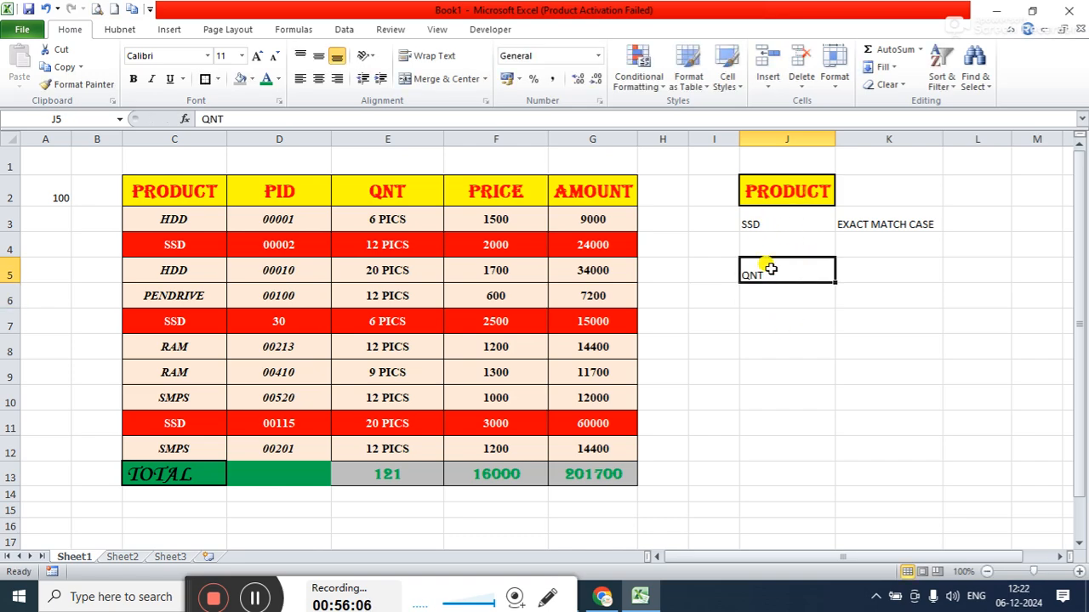
{"action": "left_click", "coordinate": [784, 194]}
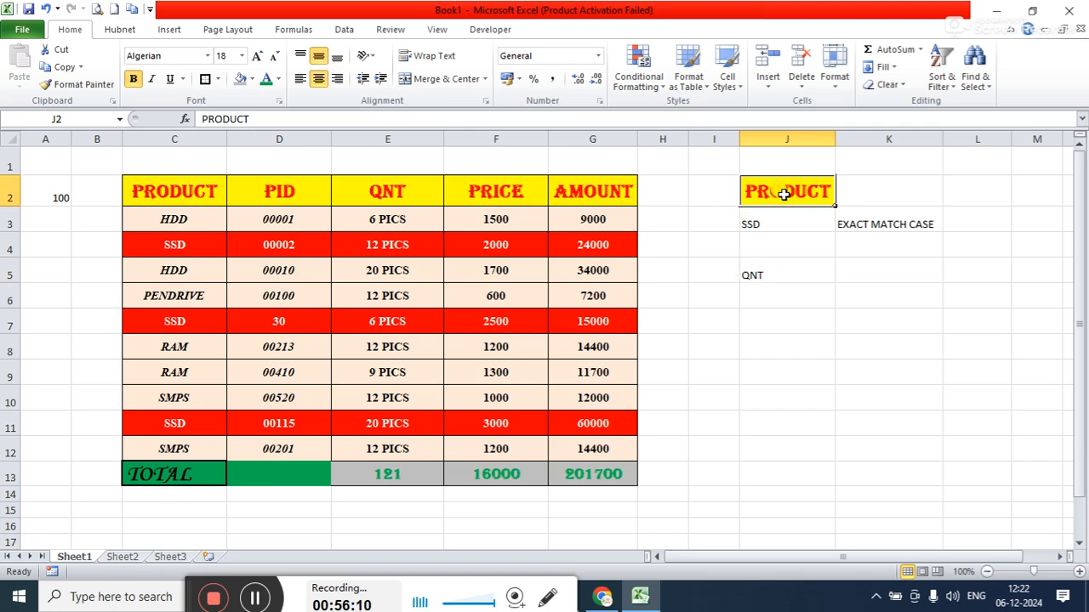
{"action": "left_click", "coordinate": [105, 89]}
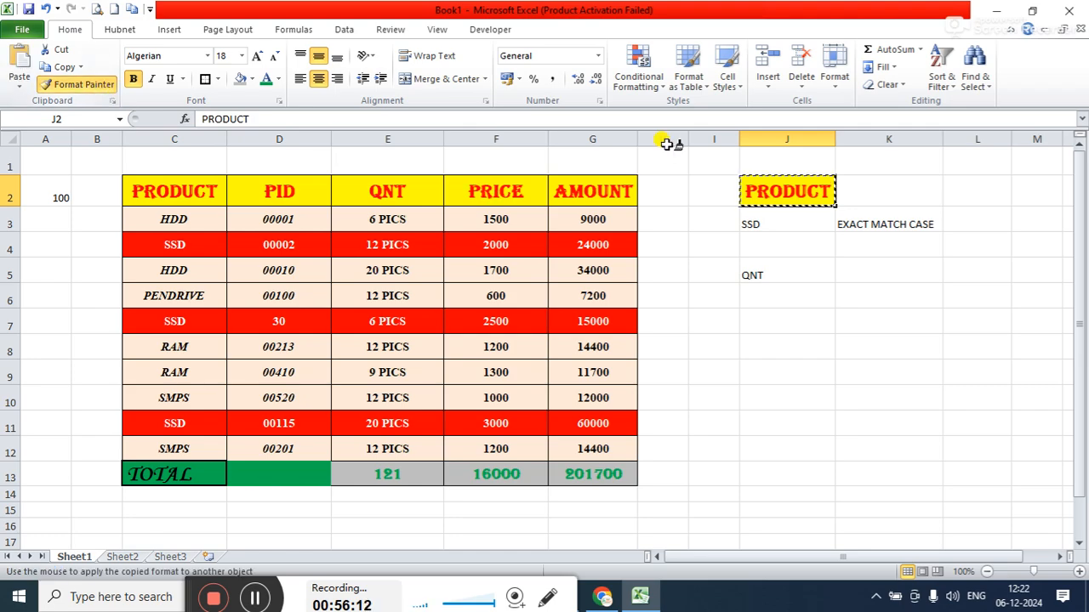
{"action": "left_click", "coordinate": [771, 270]}
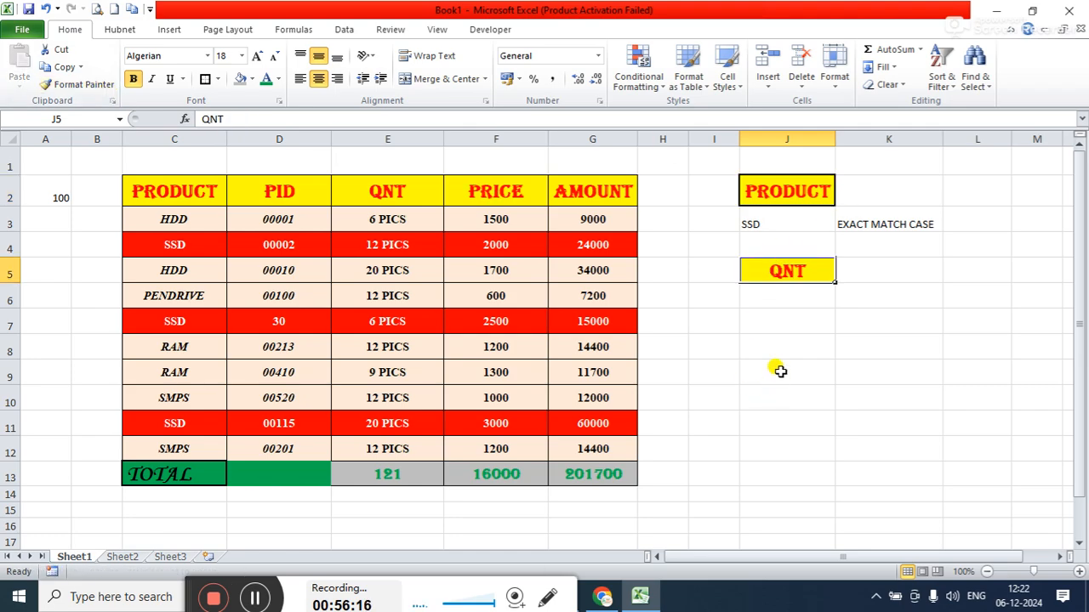
Enter 6 as the lookup quantity in J6.
{"action": "left_click", "coordinate": [785, 296]}
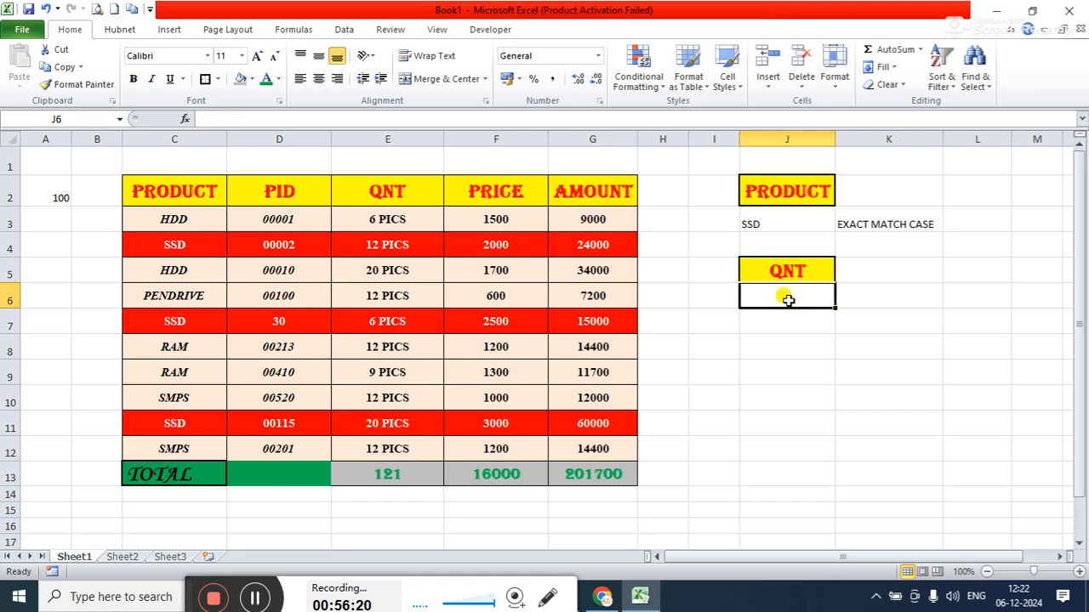
{"action": "type", "text": "6"}
{"action": "key", "text": "Return"}
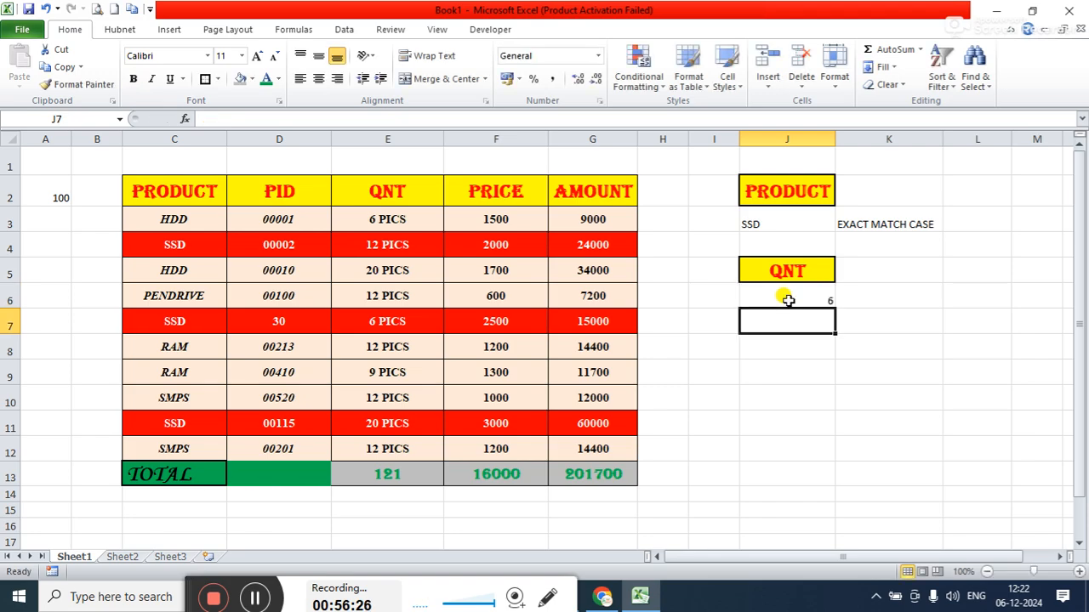
Change the lookup product in J3 to P to test a partial product name.
{"action": "left_click", "coordinate": [781, 220]}
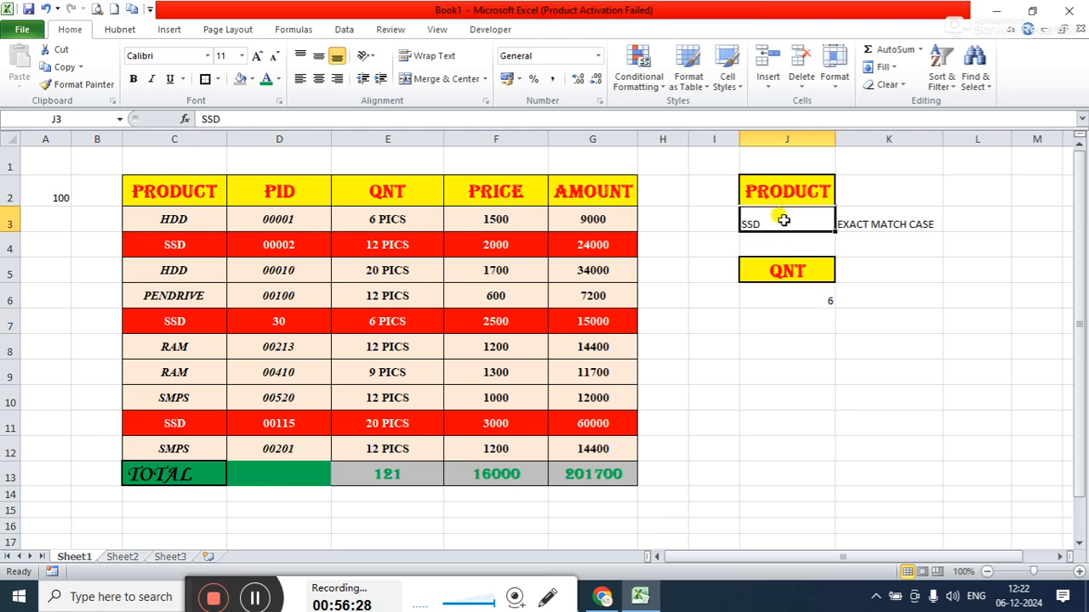
{"action": "type", "text": "P"}
{"action": "key", "text": "Return"}
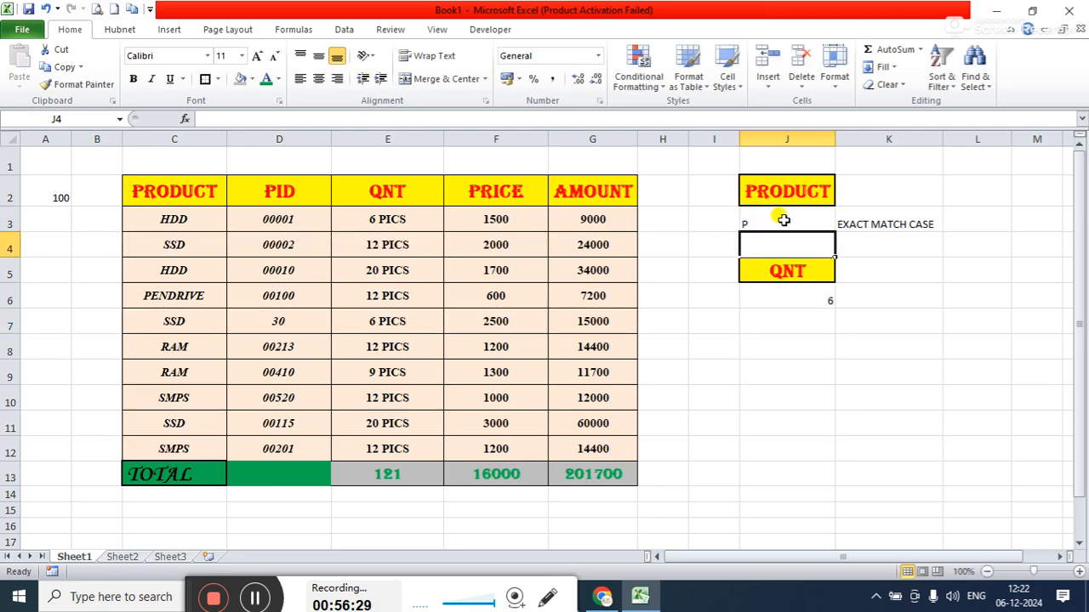
Set the lookup quantity in J6 to 10.
{"action": "left_click", "coordinate": [798, 292]}
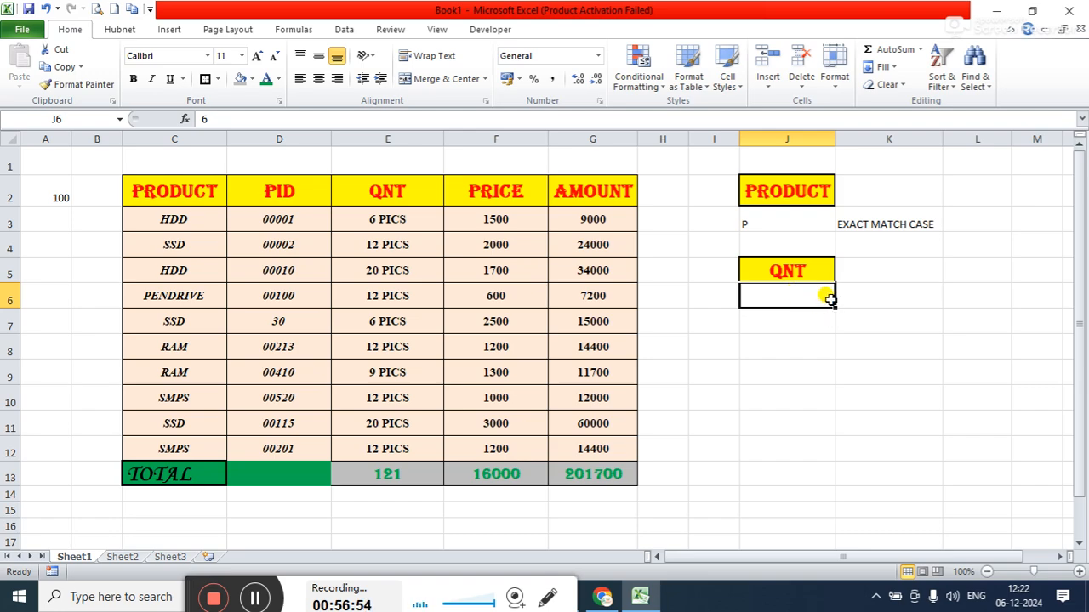
{"action": "type", "text": "1"}
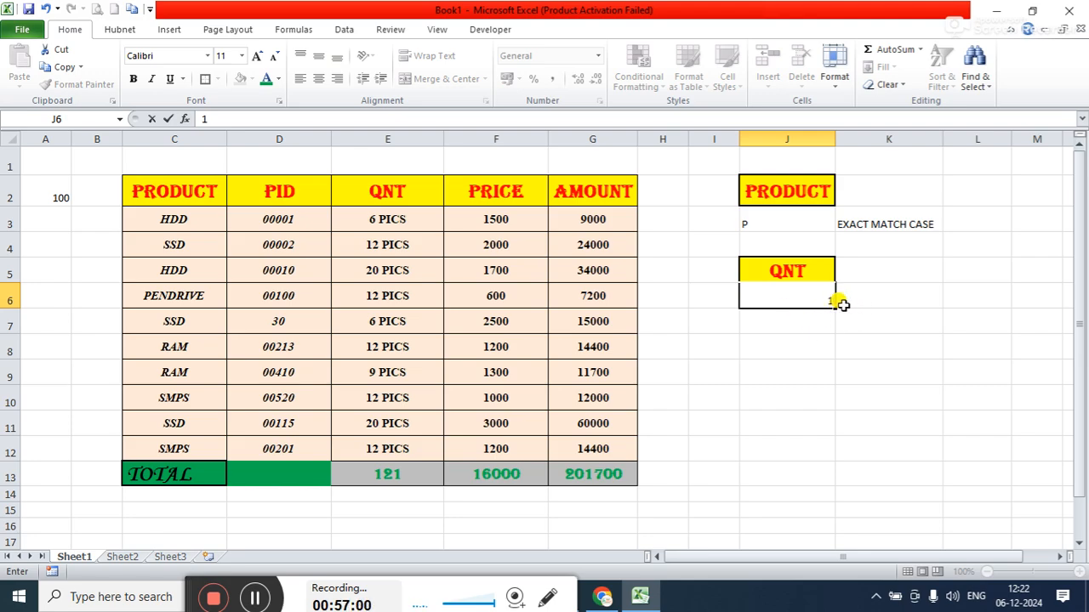
{"action": "type", "text": "0"}
{"action": "key", "text": "Return"}
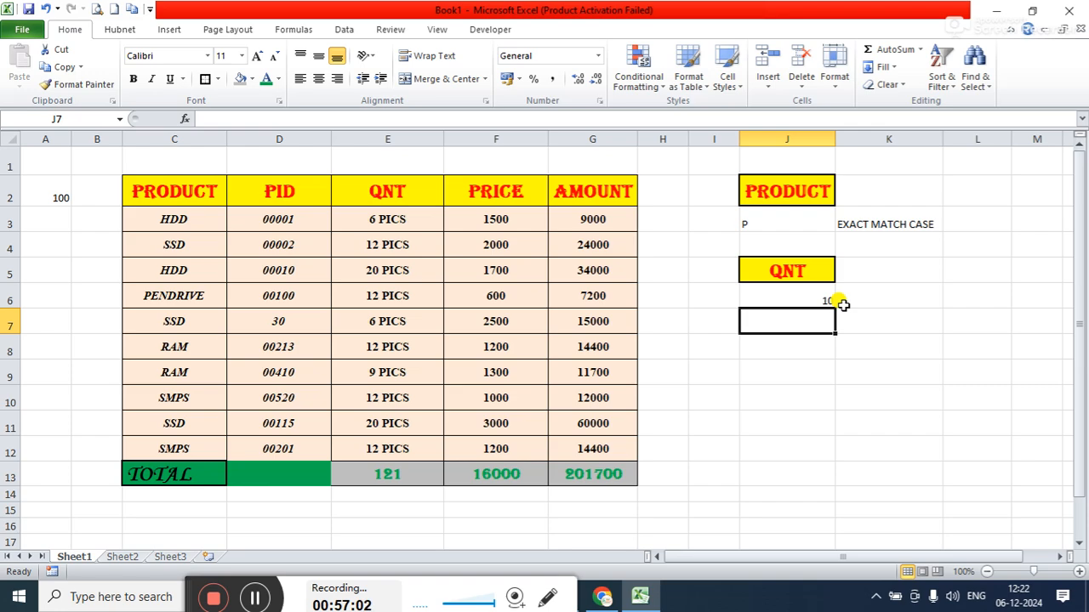
Add an outline border to the lookup cells J6 and J3.
{"action": "left_click", "coordinate": [794, 292]}
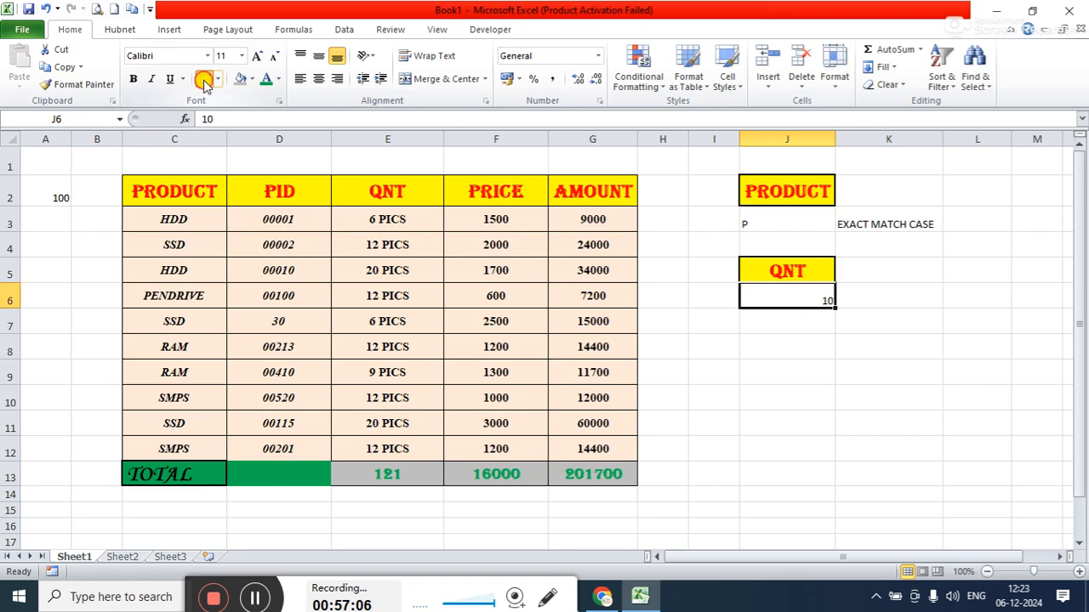
{"action": "left_click", "coordinate": [749, 221]}
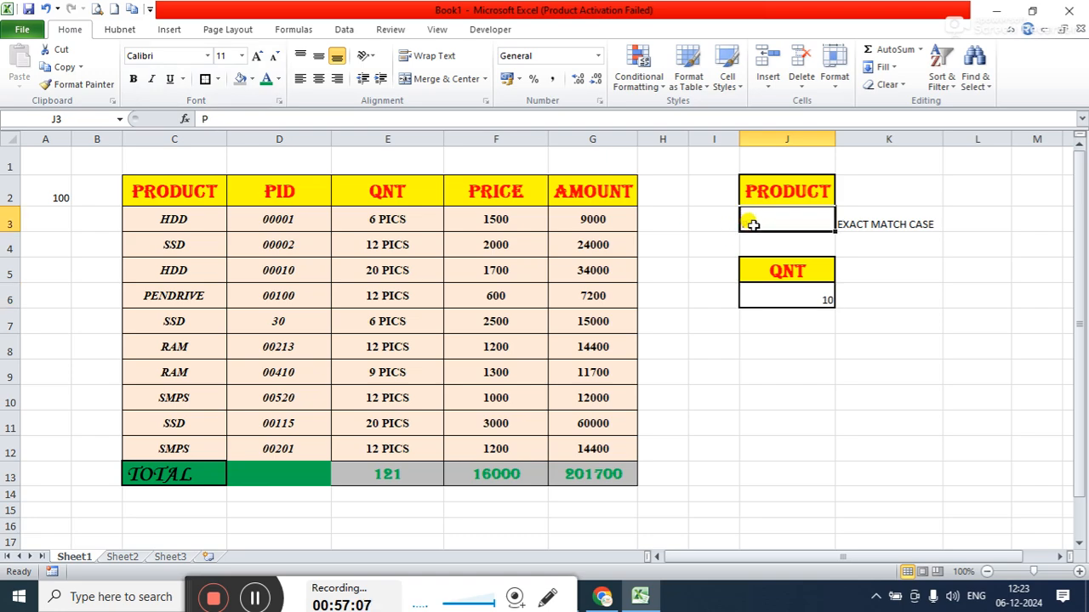
{"action": "left_click", "coordinate": [207, 81]}
{"action": "left_click", "coordinate": [743, 323]}
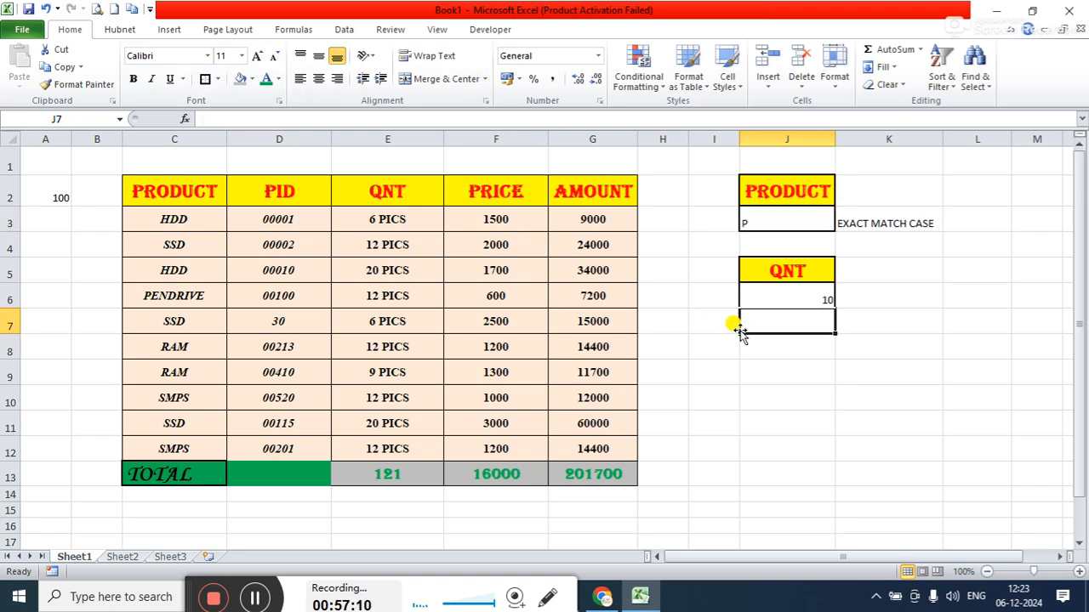
Start a new formula-based conditional formatting rule for the table data in C3:G12.
{"action": "left_click", "coordinate": [803, 295]}
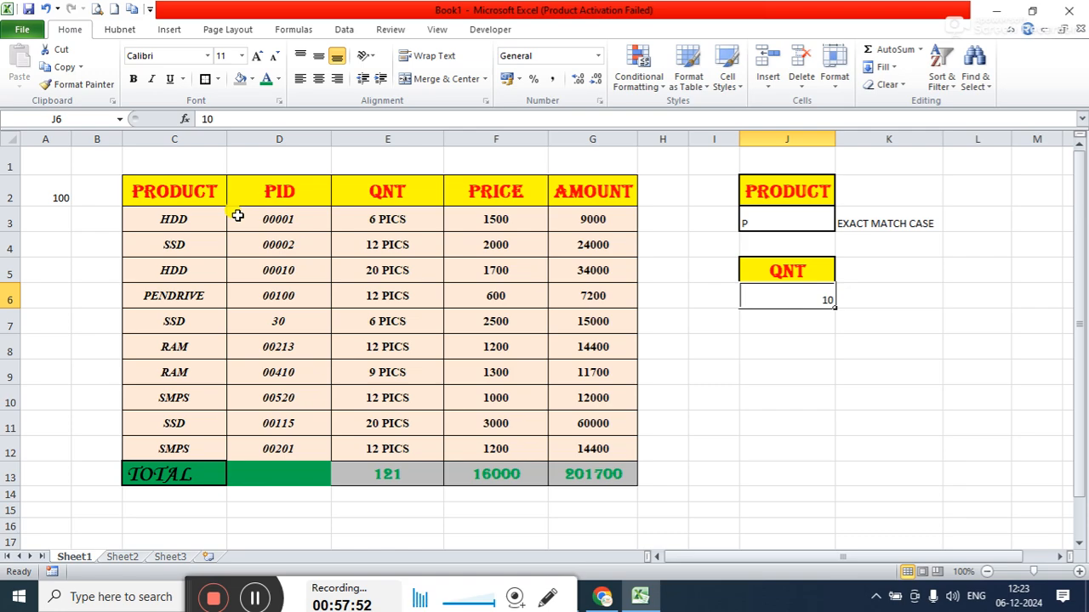
{"action": "left_click_drag", "start_coordinate": [182, 221], "coordinate": [601, 449]}
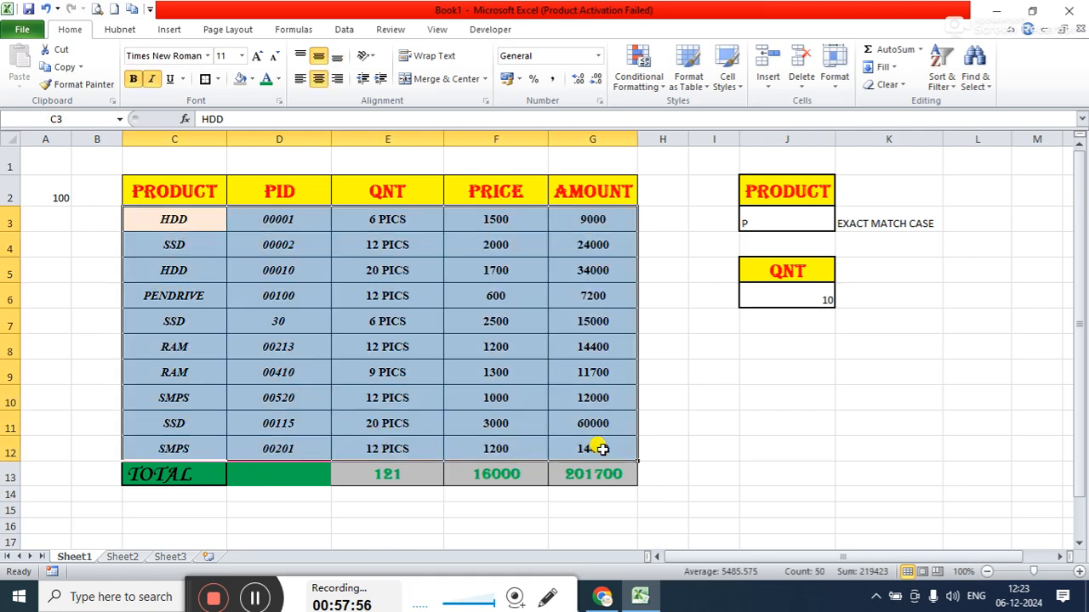
{"action": "left_click", "coordinate": [640, 92]}
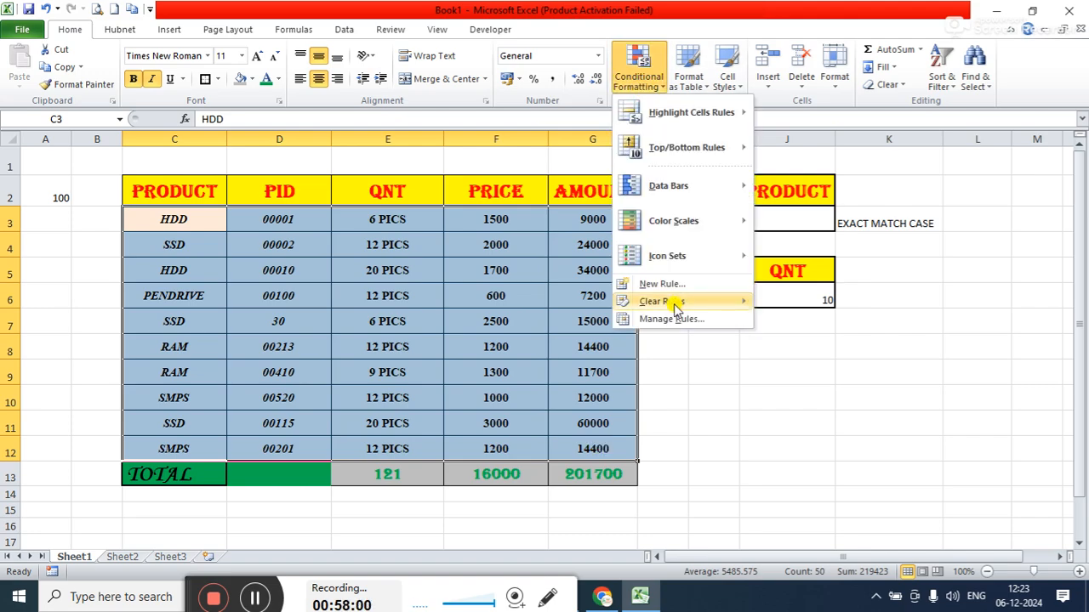
{"action": "left_click", "coordinate": [672, 290]}
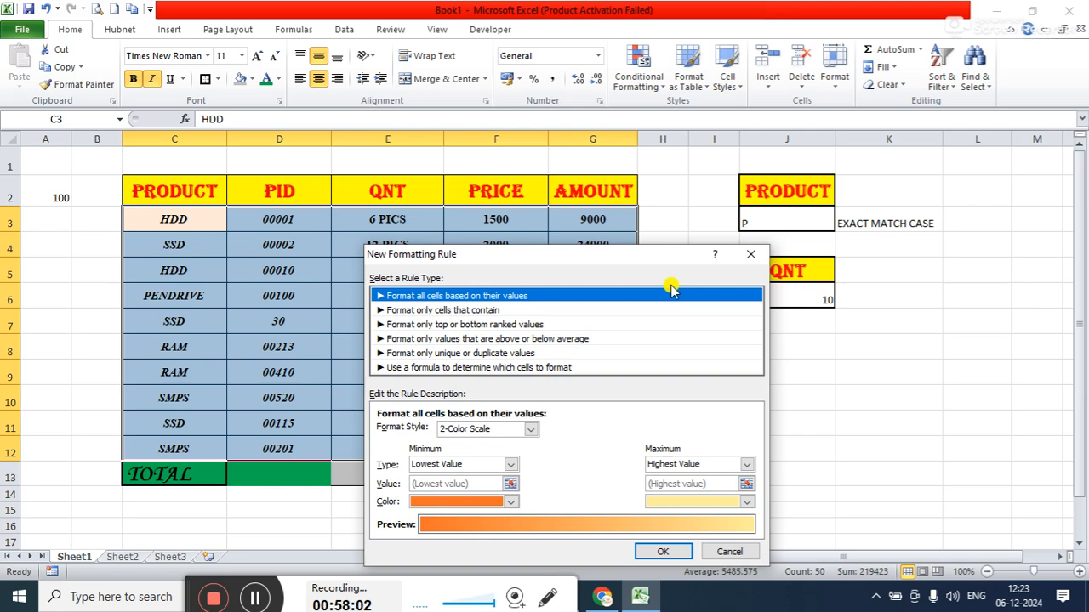
{"action": "left_click", "coordinate": [502, 368]}
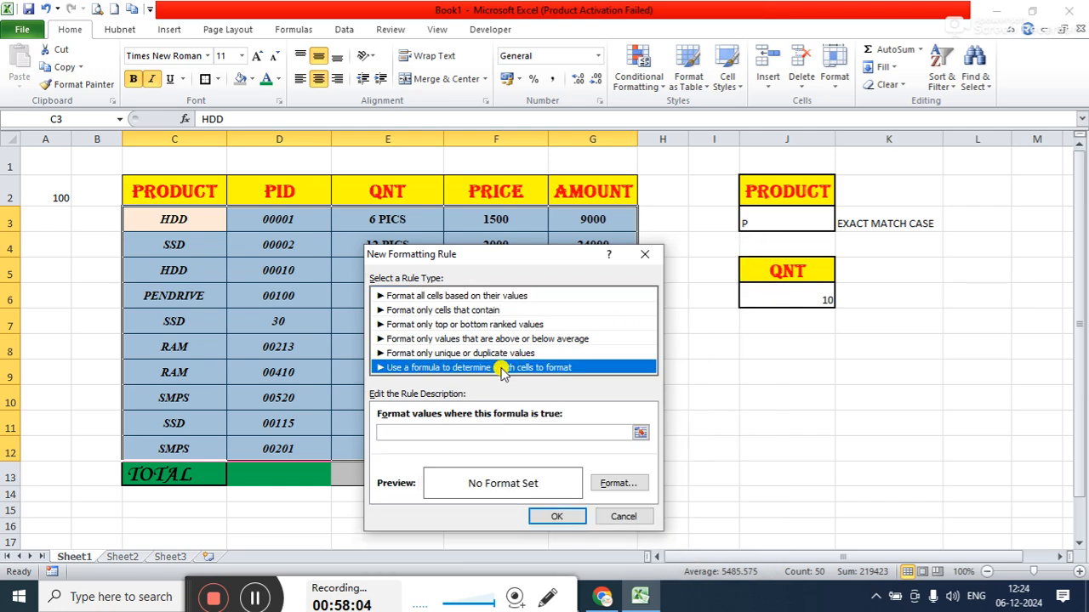
{"action": "left_click", "coordinate": [464, 434]}
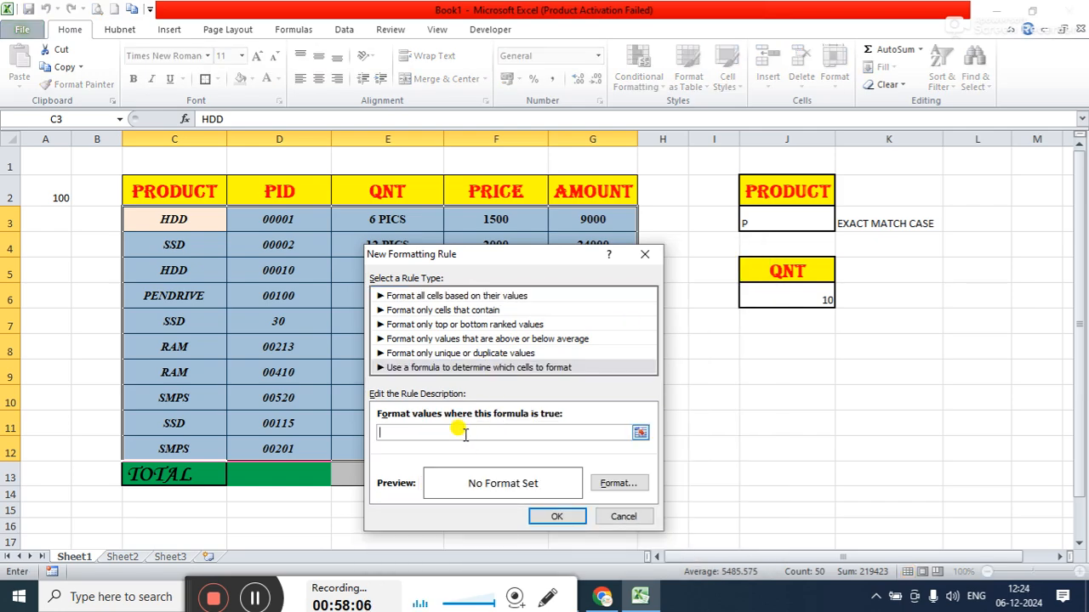
Enter the rule formula =$E3=$J$6 to compare each row's quantity with the lookup quantity.
{"action": "type", "text": "="}
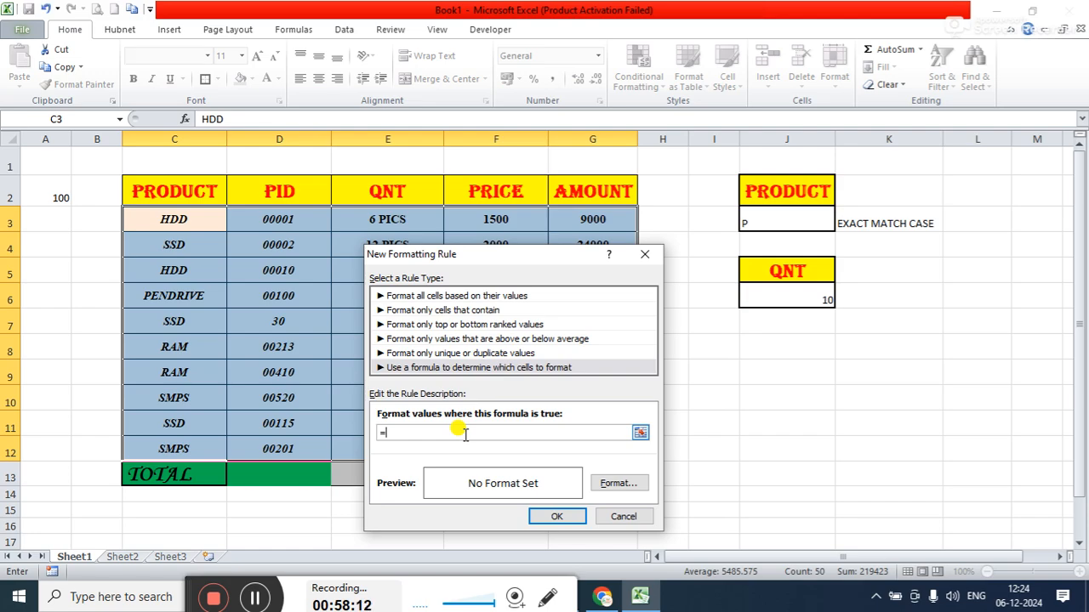
{"action": "left_click", "coordinate": [418, 220]}
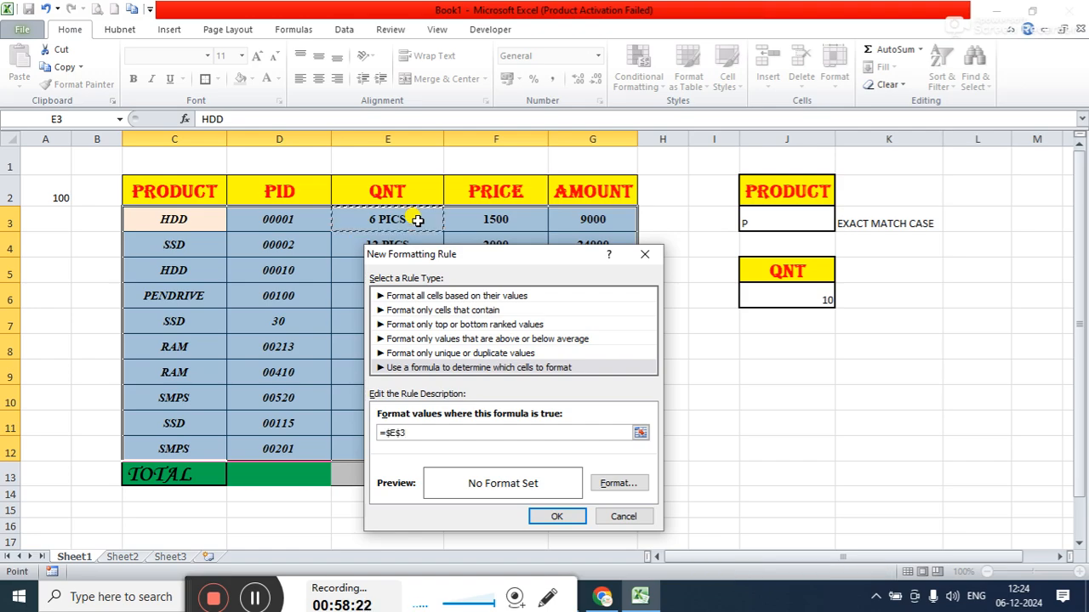
{"action": "key", "text": "BackSpace"}
{"action": "key", "text": "BackSpace"}
{"action": "type", "text": "3"}
{"action": "left_click_drag", "start_coordinate": [465, 254], "coordinate": [569, 245]}
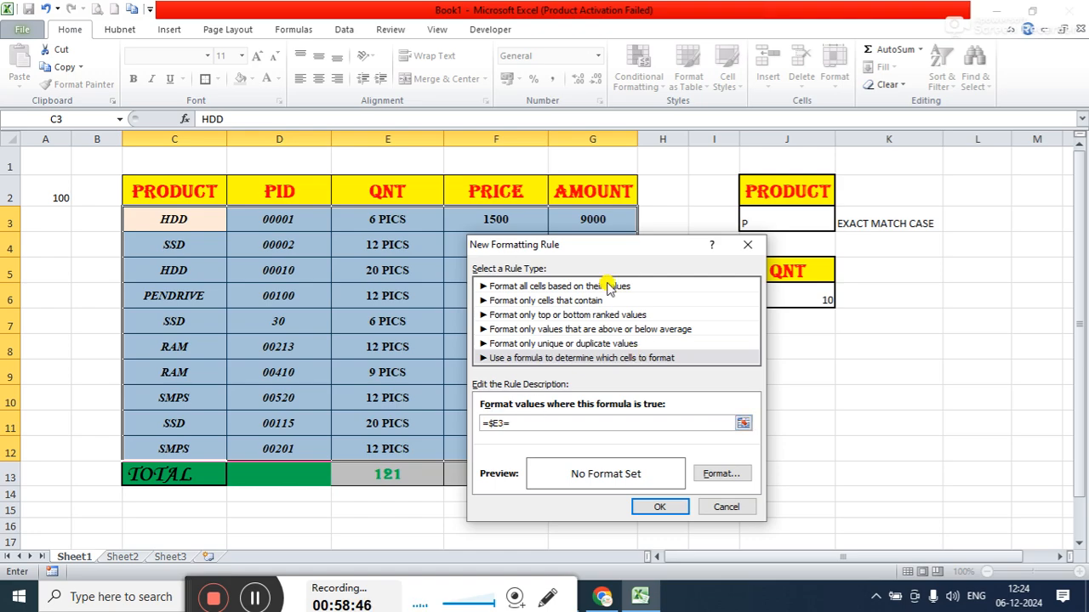
{"action": "left_click_drag", "start_coordinate": [595, 243], "coordinate": [513, 215]}
{"action": "left_click", "coordinate": [790, 294]}
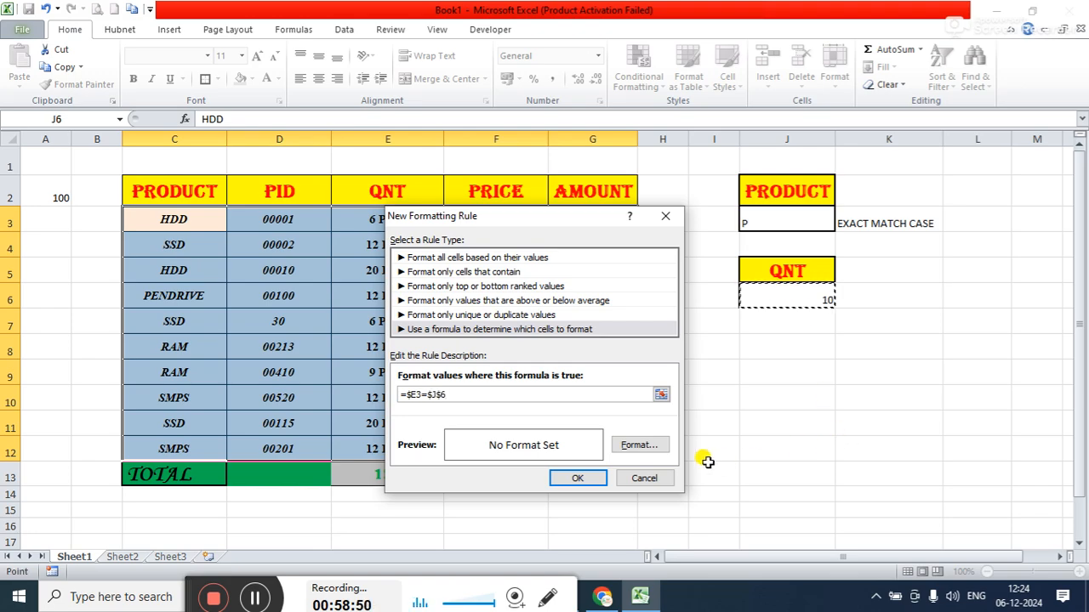
Give the new rule's format an orange fill and an outline border.
{"action": "left_click", "coordinate": [651, 445]}
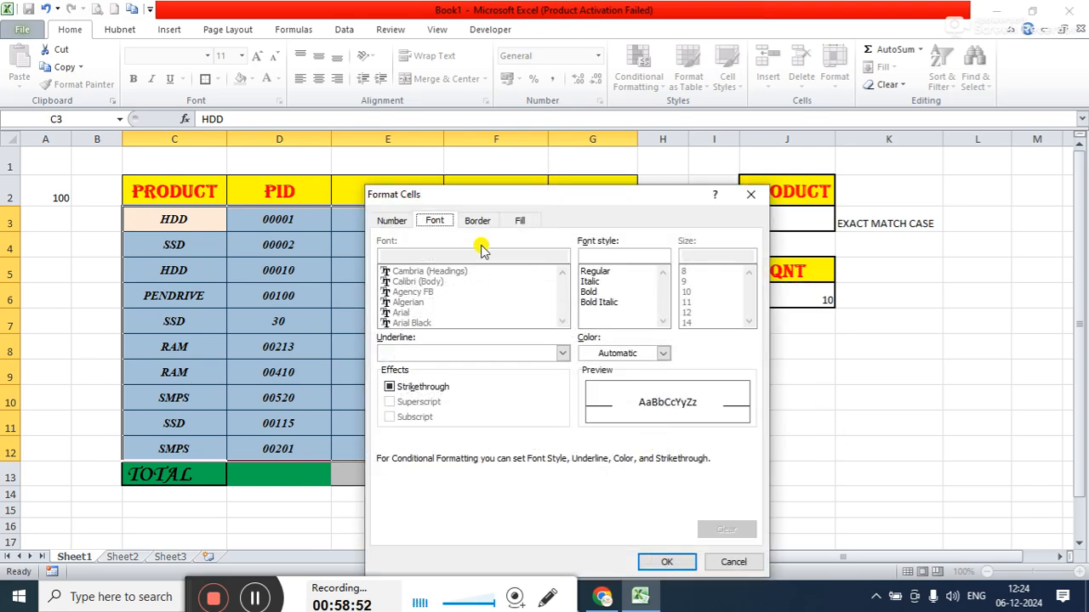
{"action": "left_click", "coordinate": [519, 220]}
{"action": "left_click_drag", "start_coordinate": [511, 197], "coordinate": [467, 123]}
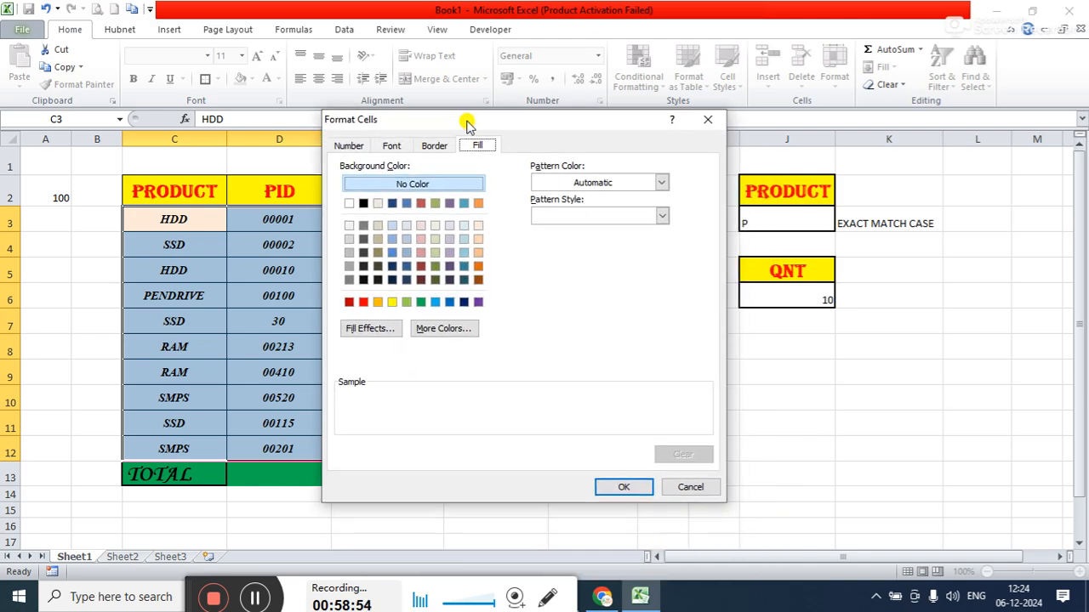
{"action": "left_click", "coordinate": [378, 302]}
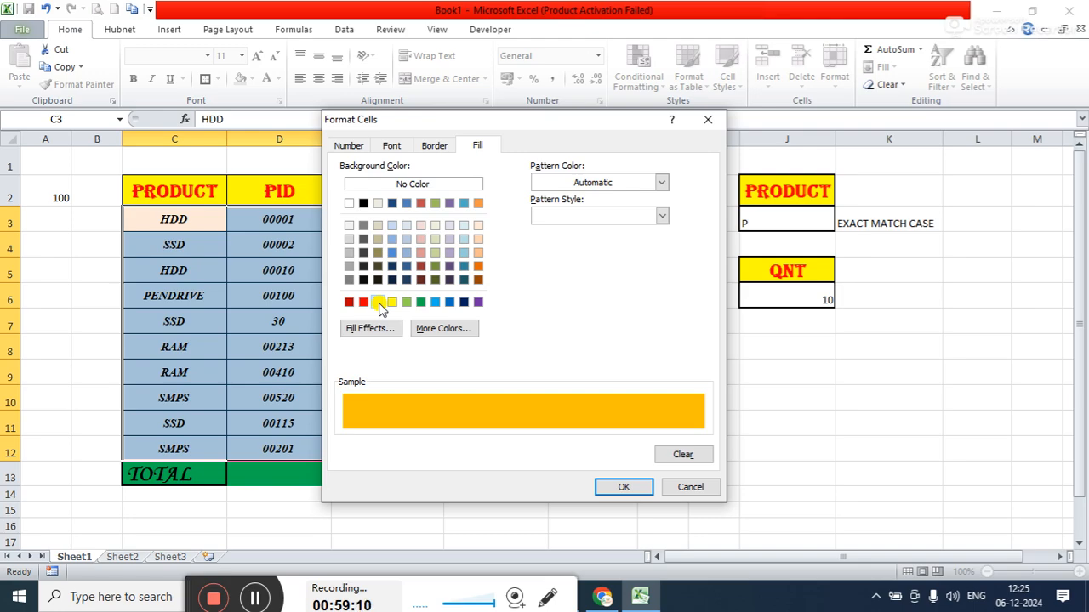
{"action": "left_click", "coordinate": [434, 146]}
{"action": "left_click", "coordinate": [541, 195]}
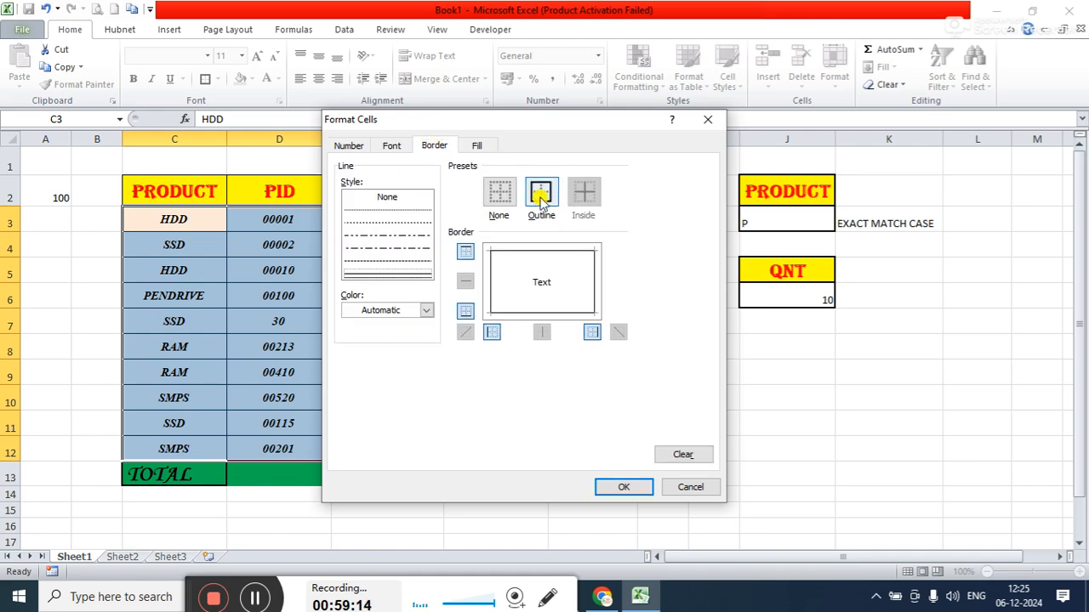
Set the rule's font to bold red and apply the quantity rule to the table data.
{"action": "left_click", "coordinate": [392, 145]}
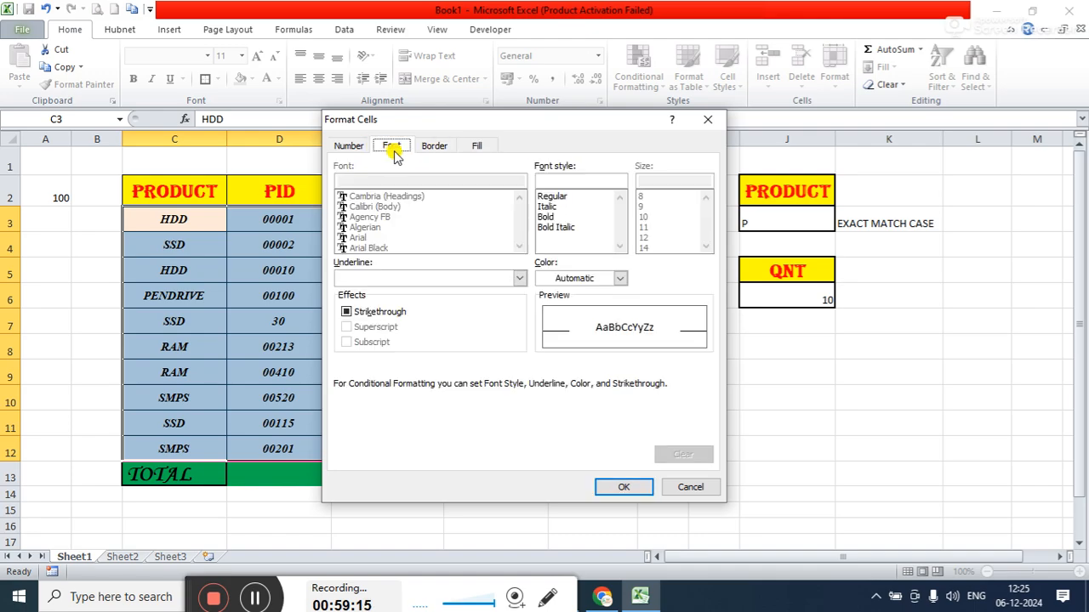
{"action": "left_click", "coordinate": [589, 280]}
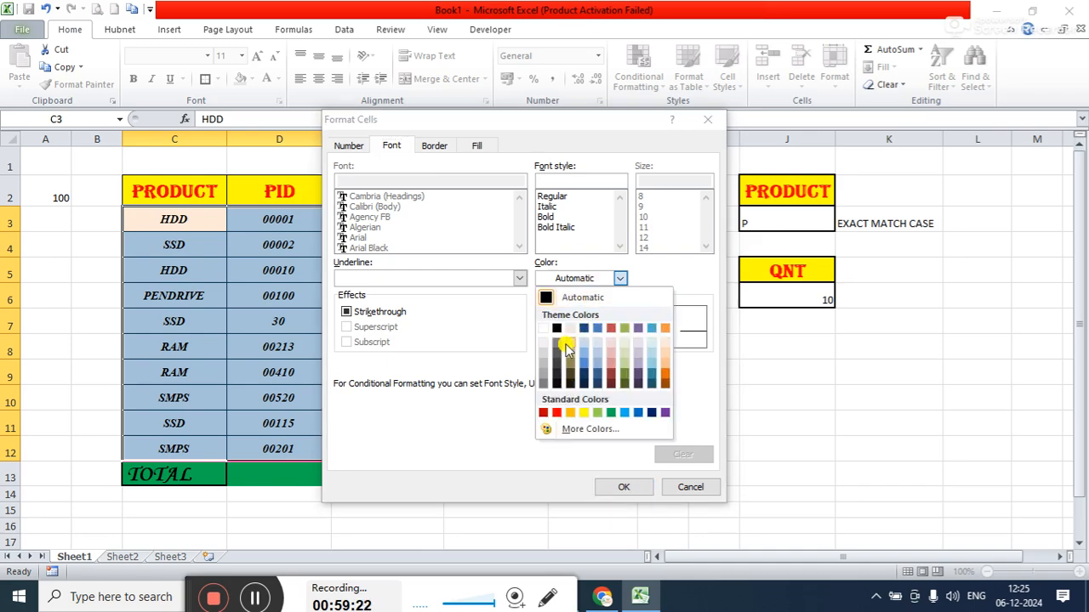
{"action": "left_click", "coordinate": [556, 413]}
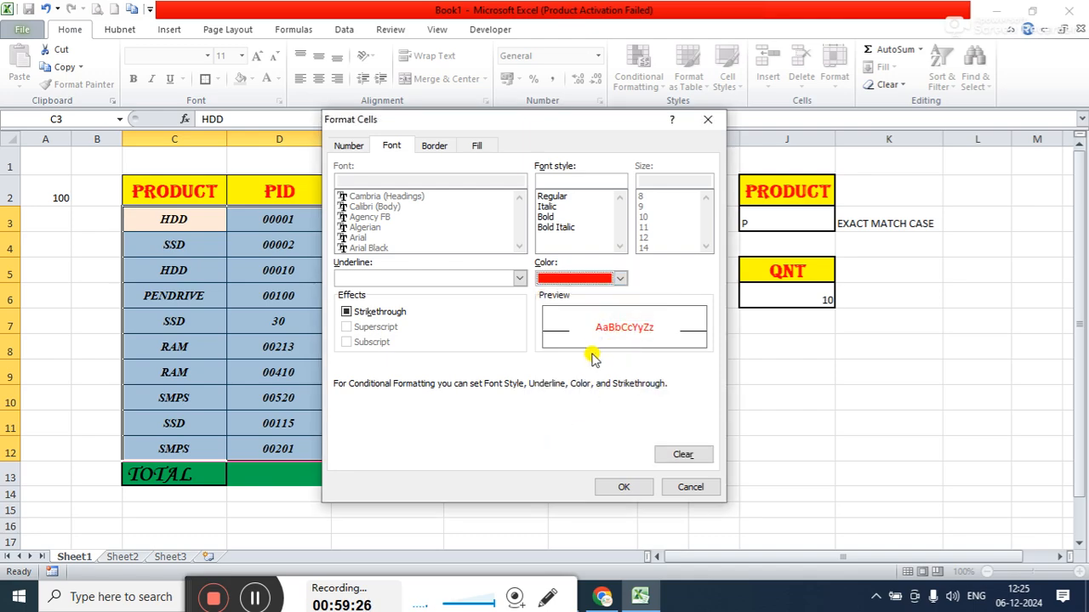
{"action": "left_click", "coordinate": [548, 217]}
{"action": "left_click", "coordinate": [355, 146]}
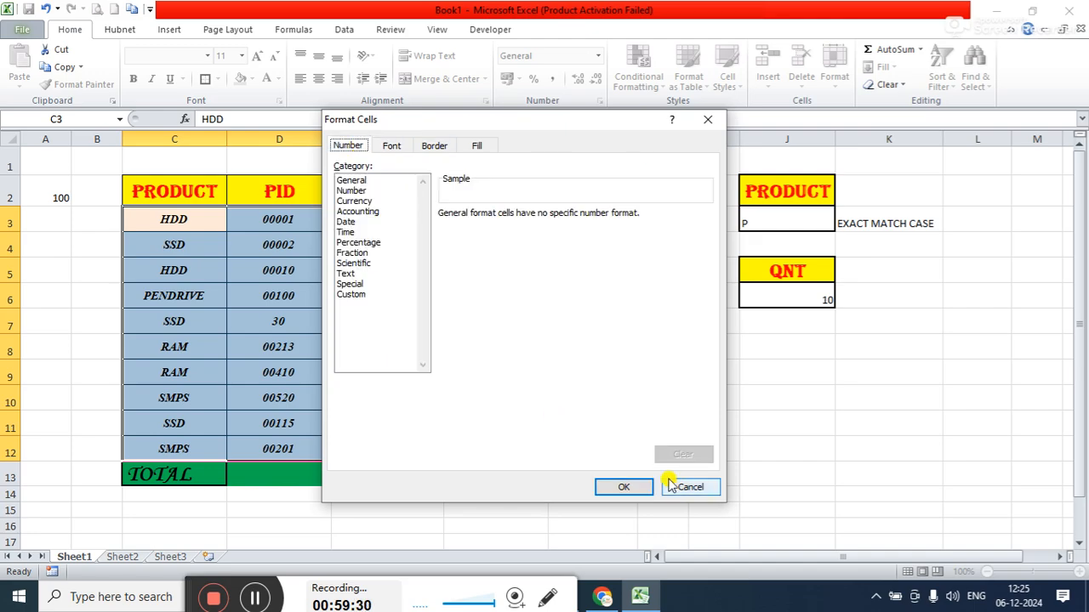
{"action": "left_click", "coordinate": [626, 490]}
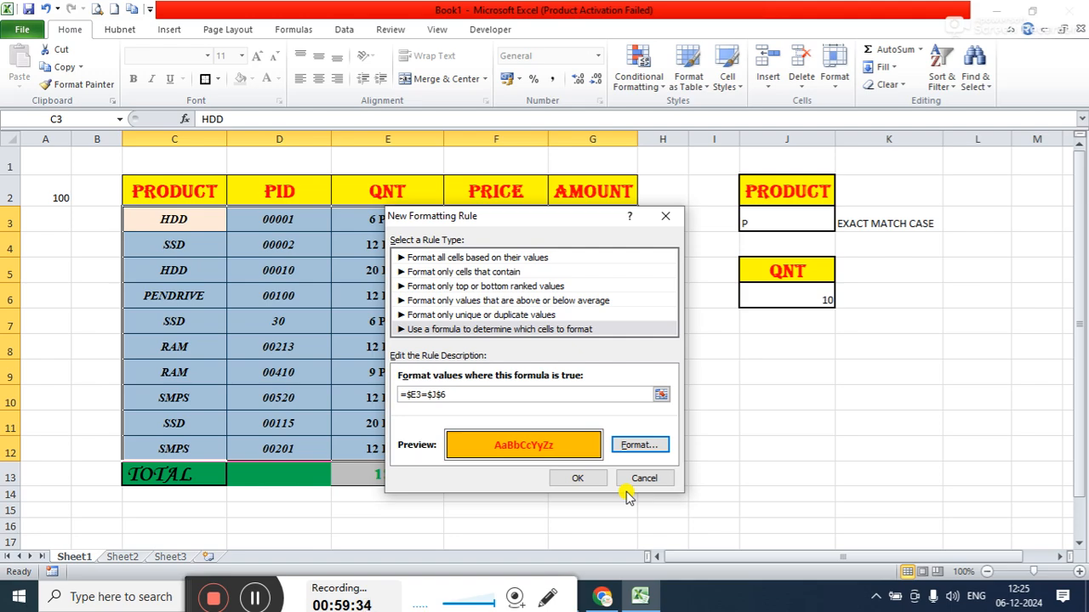
{"action": "left_click", "coordinate": [585, 477]}
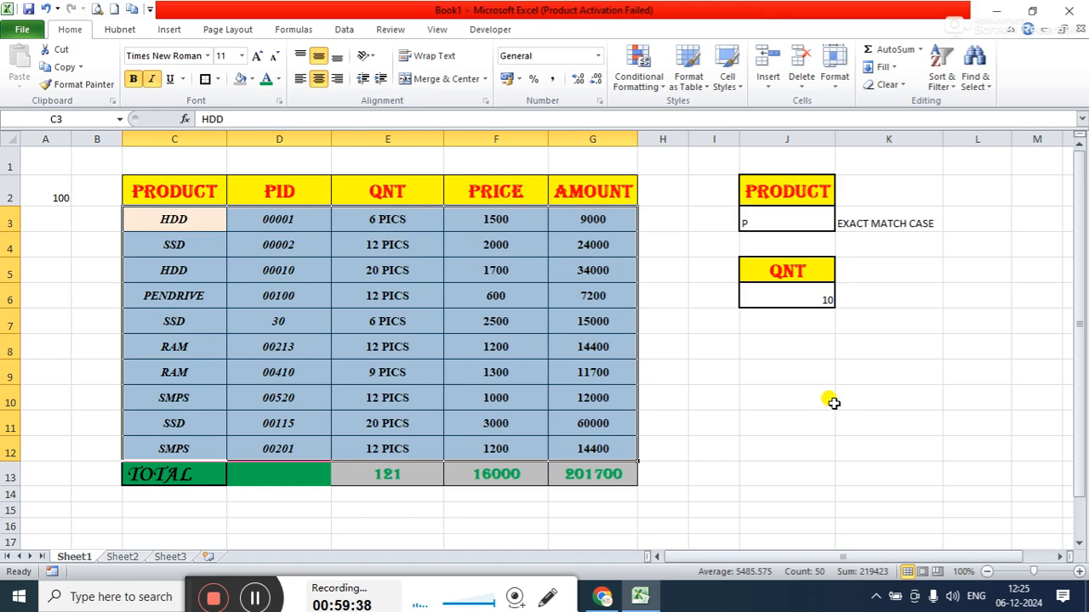
{"action": "left_click", "coordinate": [834, 404]}
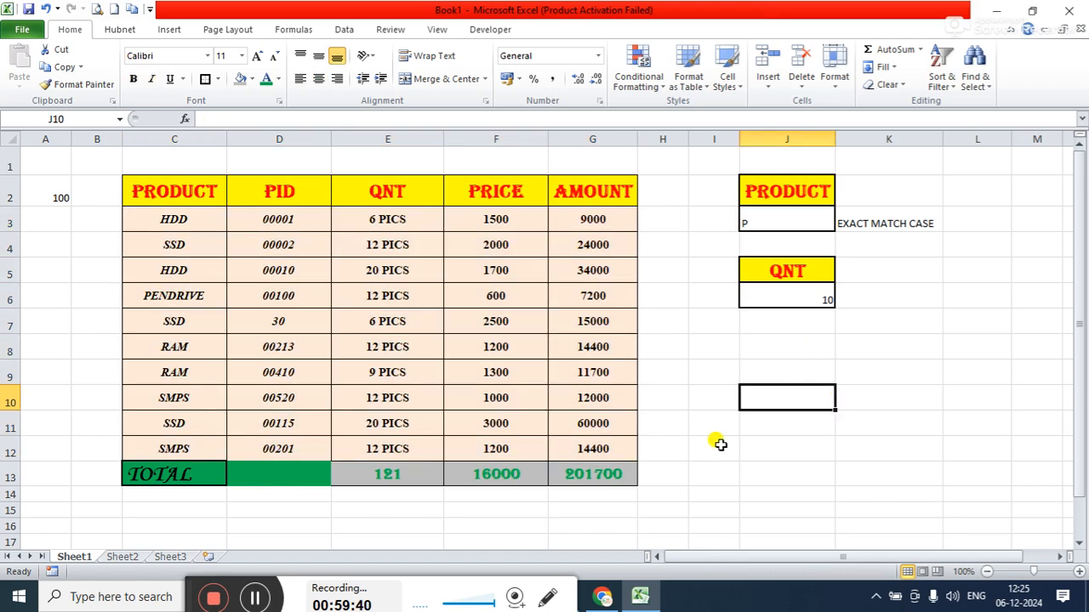
Re-enter 10 as the lookup quantity in J6 to test the new rule.
{"action": "left_click", "coordinate": [762, 346]}
{"action": "left_click", "coordinate": [787, 296]}
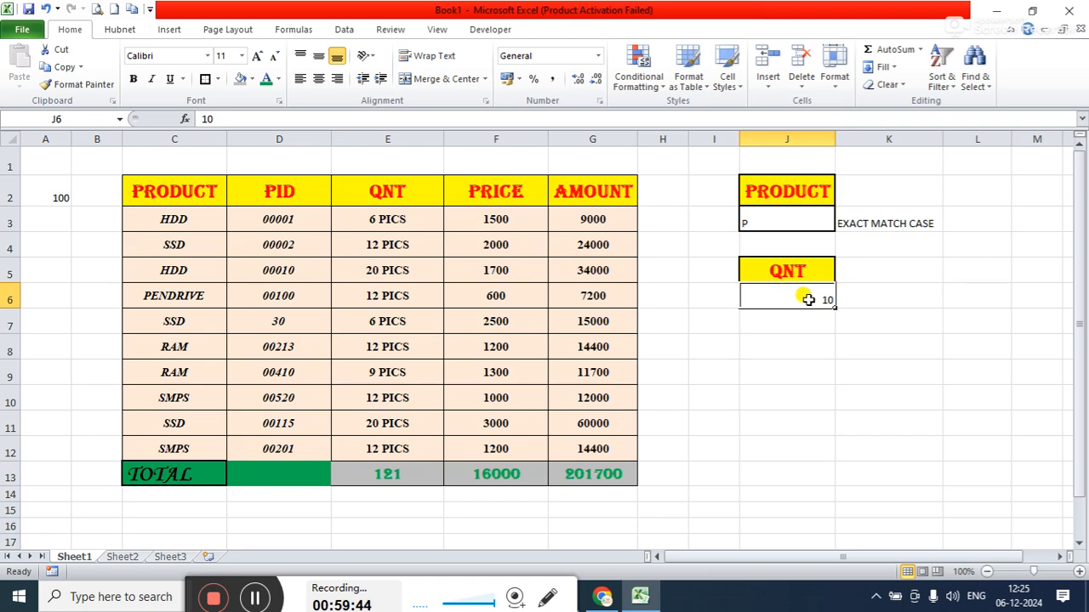
{"action": "type", "text": "10"}
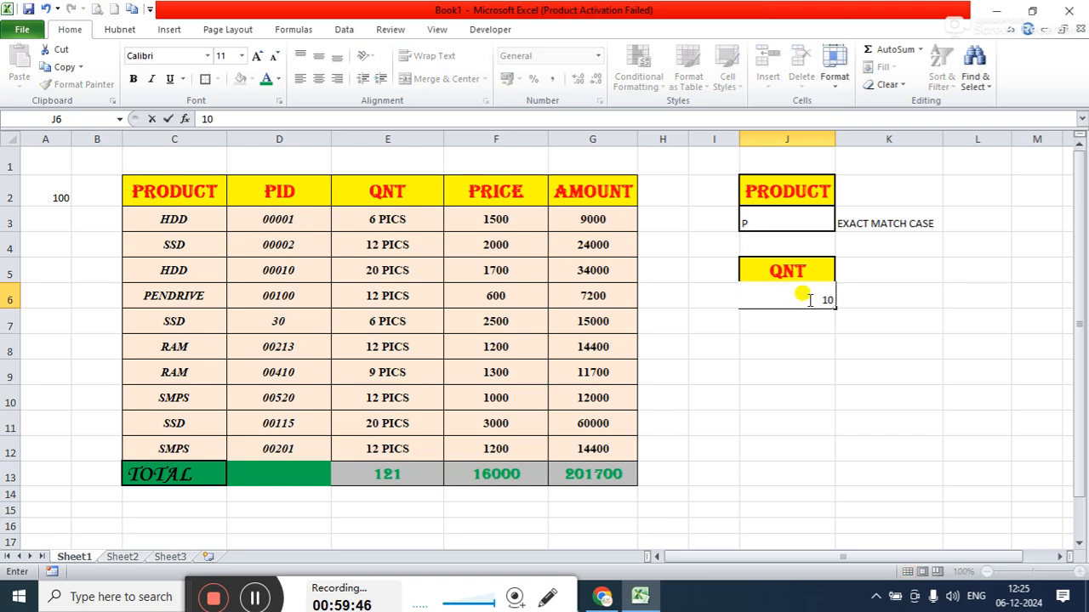
{"action": "key", "text": "Return"}
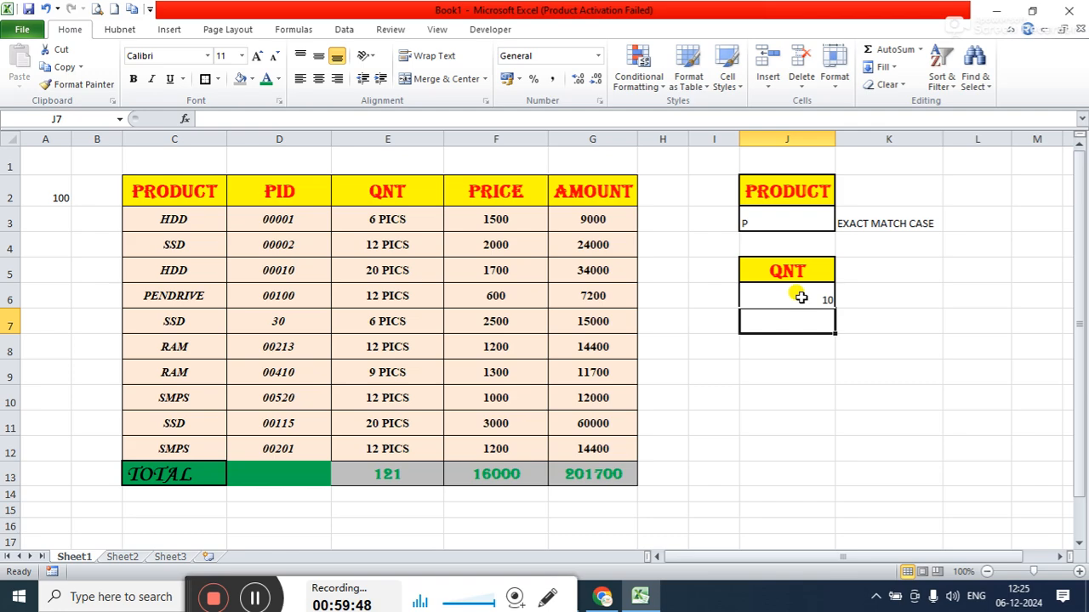
Try the lookup quantity in J6 with a unit, first as 10 PIC and then as 10 PICS.
{"action": "left_click", "coordinate": [802, 296]}
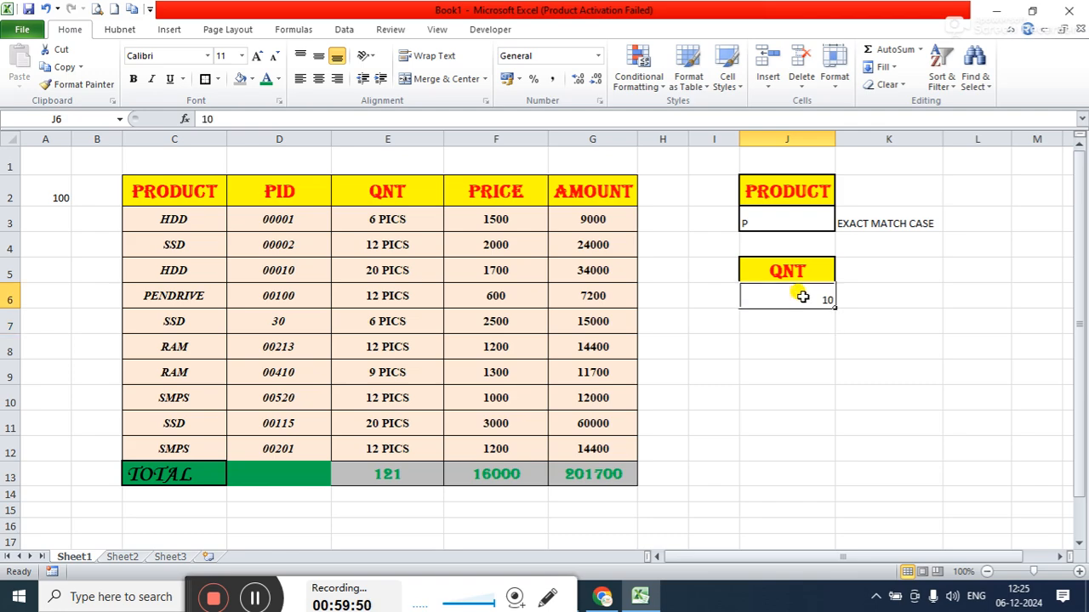
{"action": "double_click", "coordinate": [802, 296]}
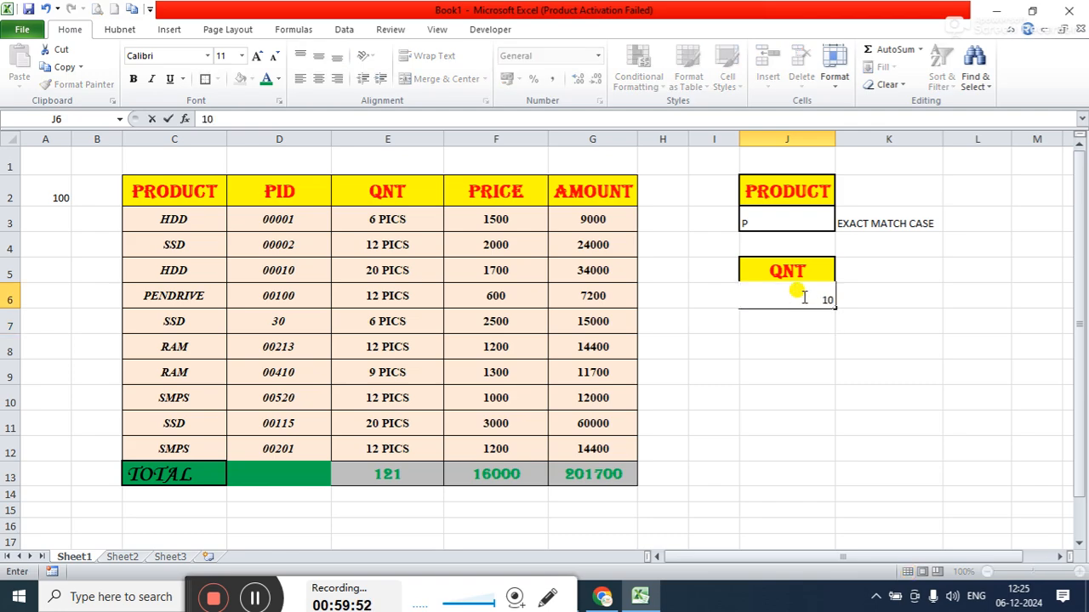
{"action": "type", "text": "PIC"}
{"action": "key", "text": "Return"}
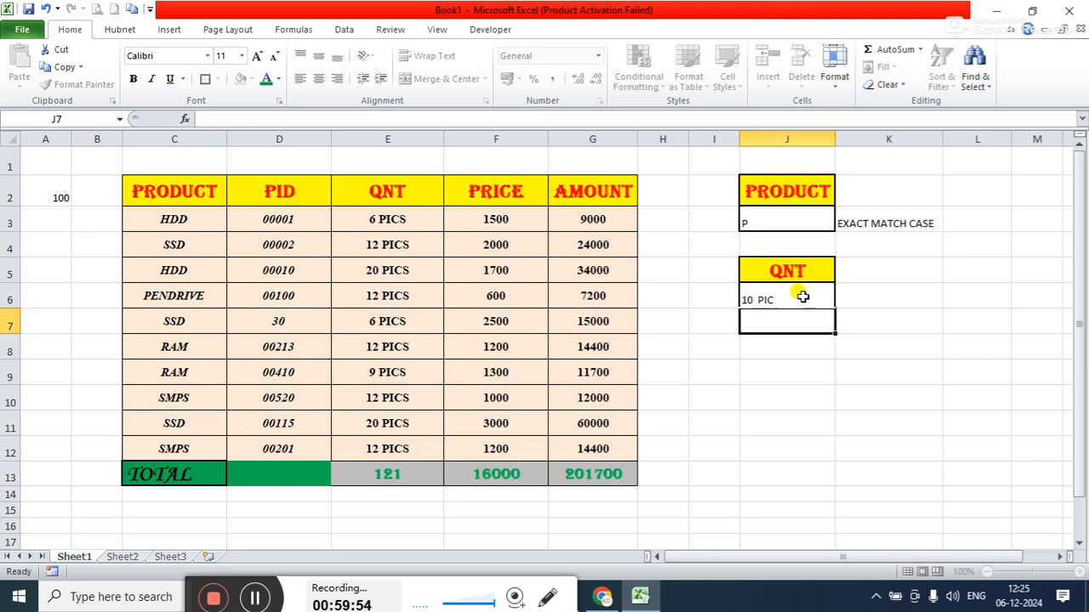
{"action": "left_click", "coordinate": [803, 296]}
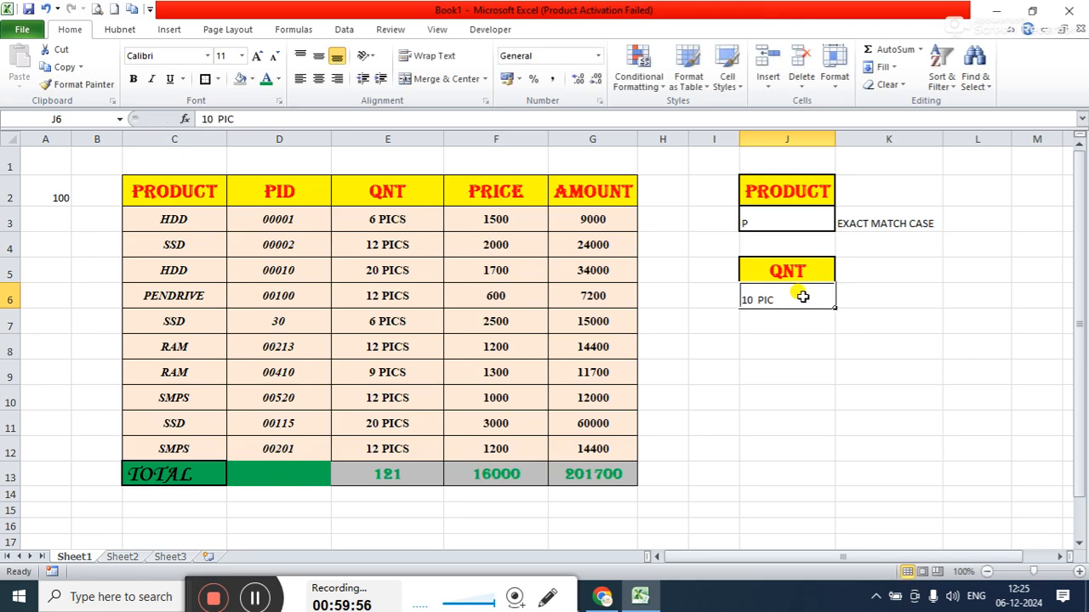
{"action": "type", "text": "10 PI"}
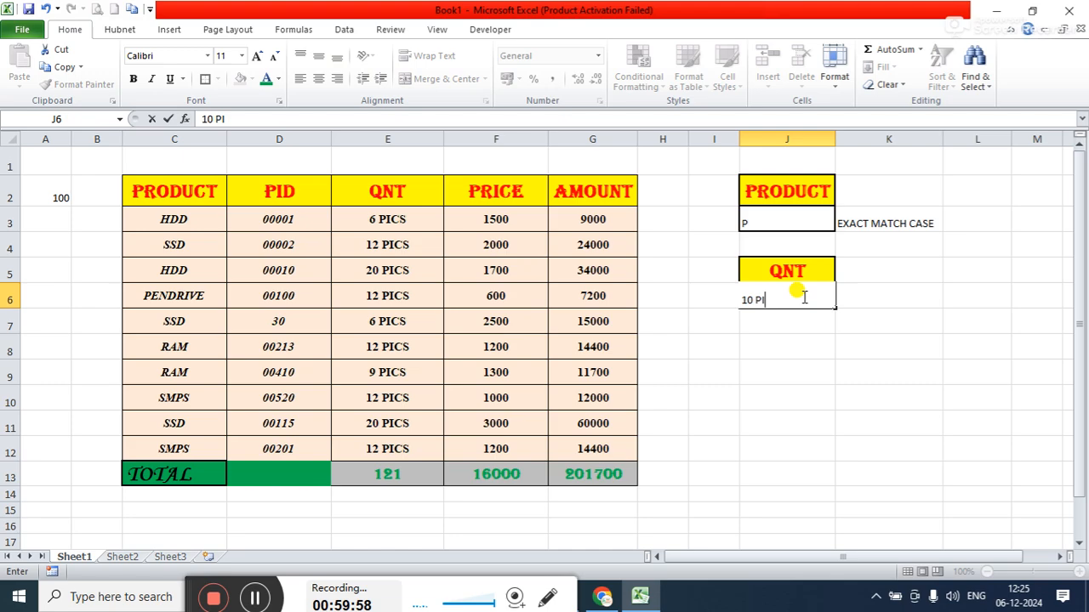
{"action": "type", "text": "CS"}
{"action": "key", "text": "Return"}
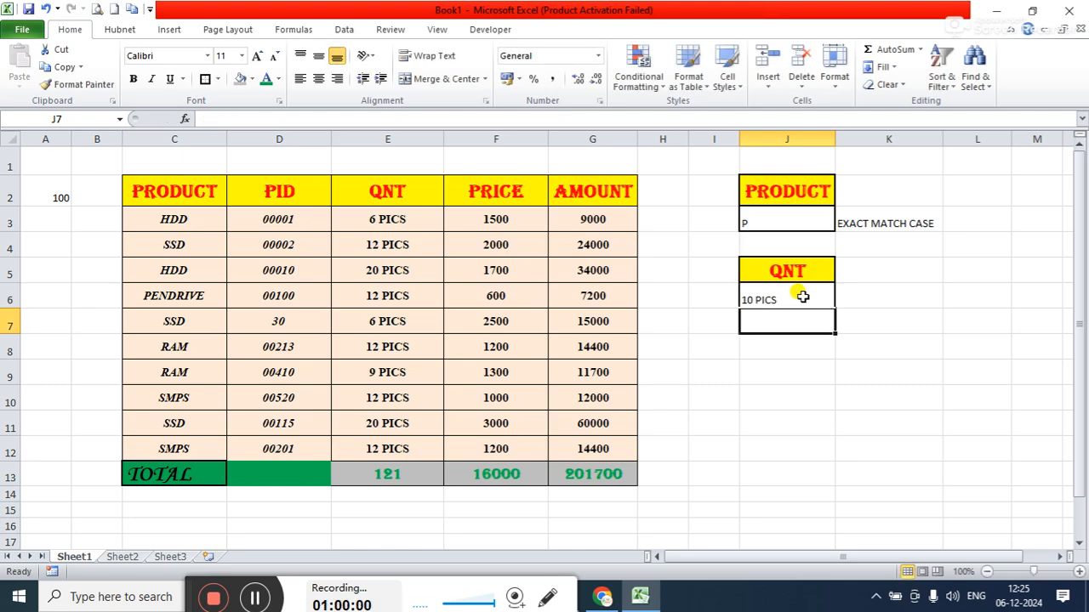
Test the quantity rule by entering 12, 6 and 20 in turn in J6.
{"action": "left_click", "coordinate": [798, 297]}
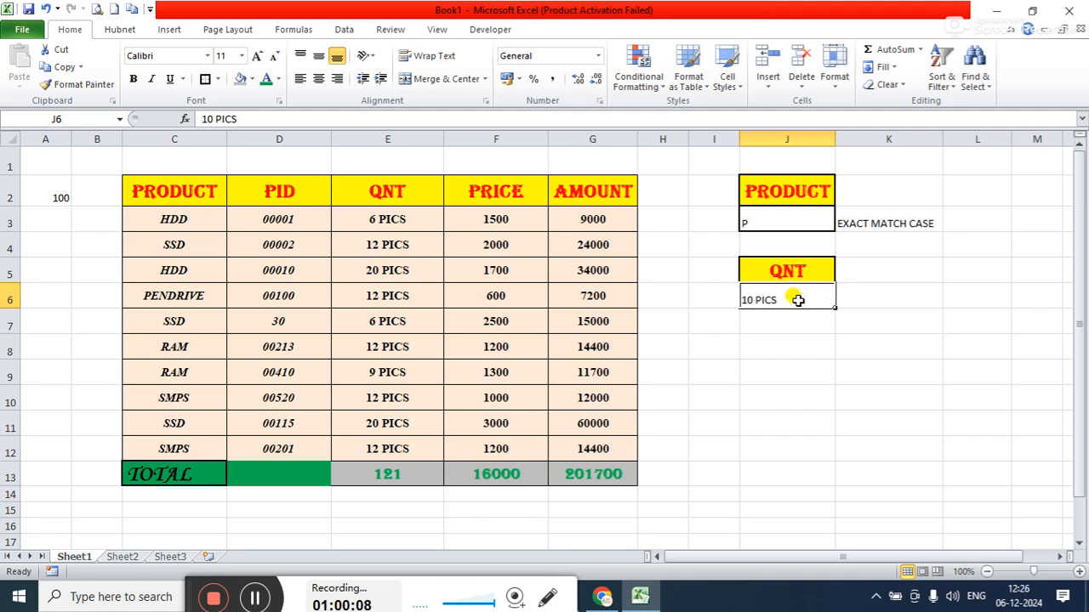
{"action": "type", "text": "12"}
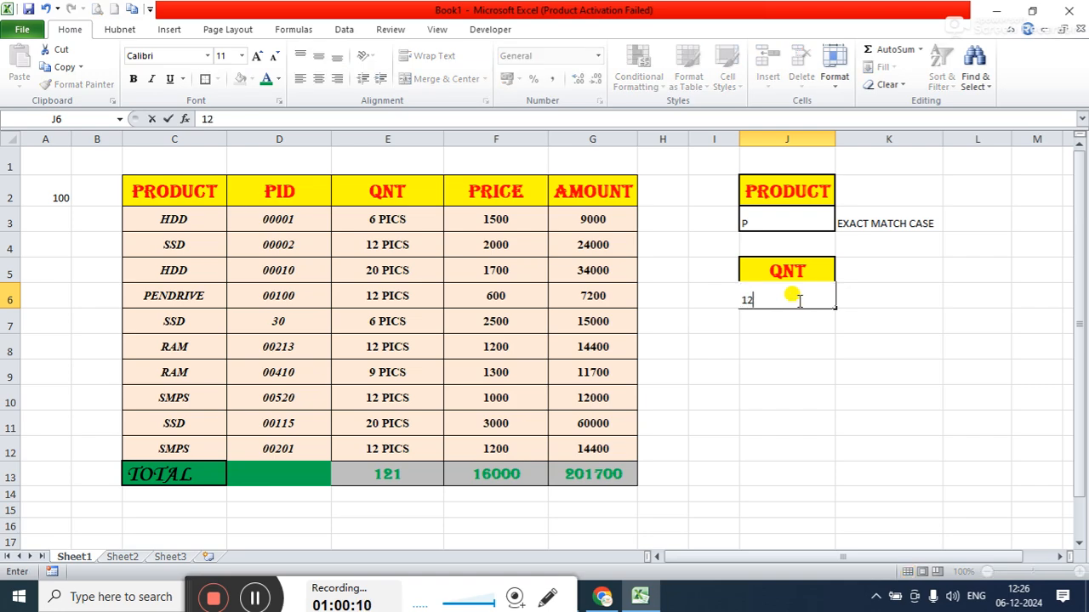
{"action": "key", "text": "Return"}
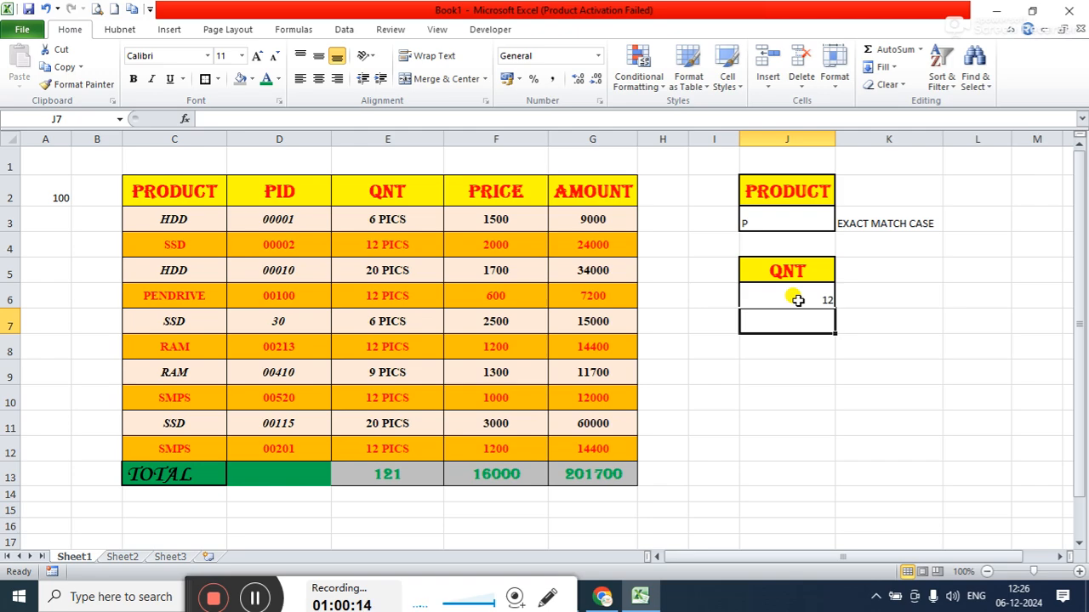
{"action": "left_click", "coordinate": [798, 301]}
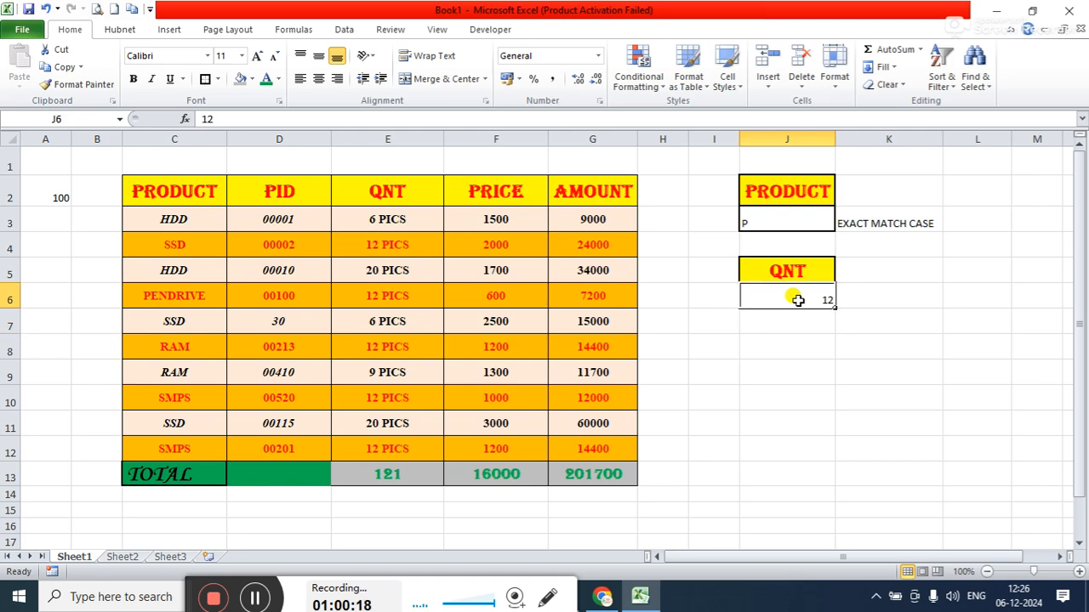
{"action": "type", "text": "6"}
{"action": "key", "text": "Return"}
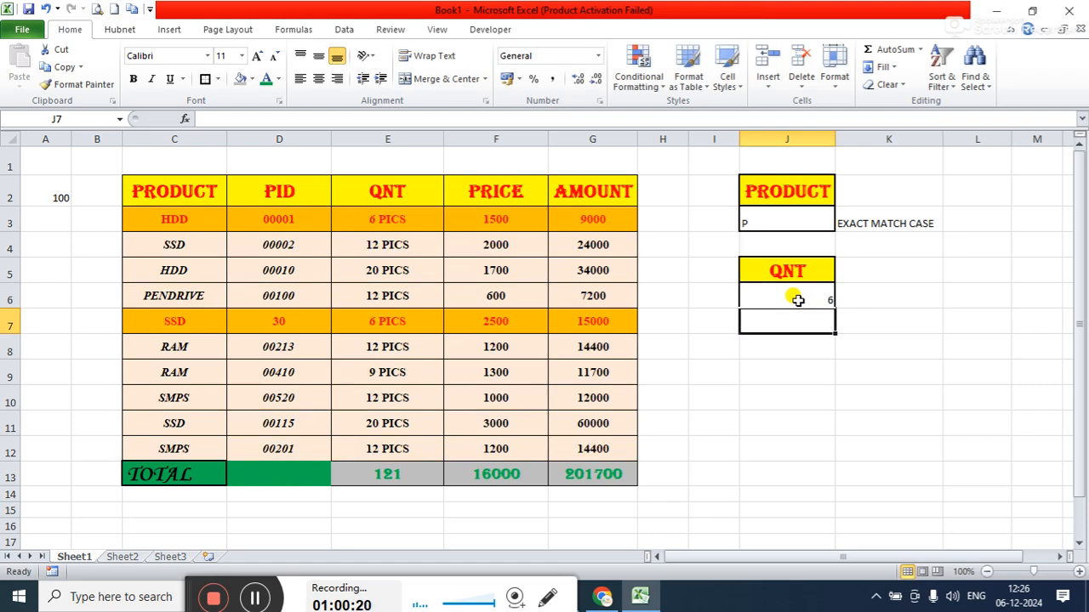
{"action": "left_click", "coordinate": [798, 300]}
{"action": "type", "text": "20"}
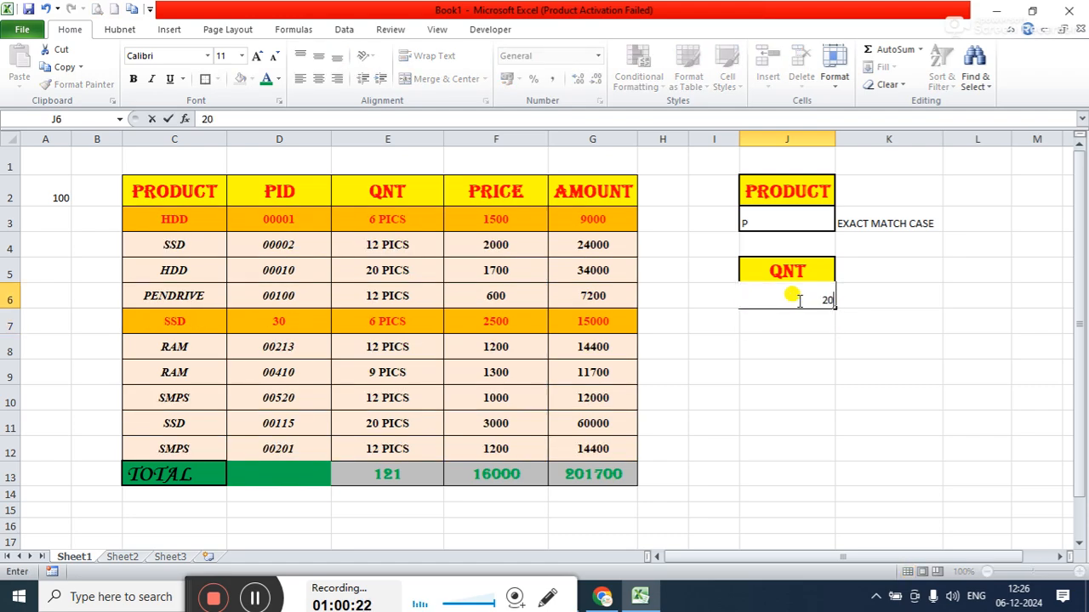
{"action": "key", "text": "Return"}
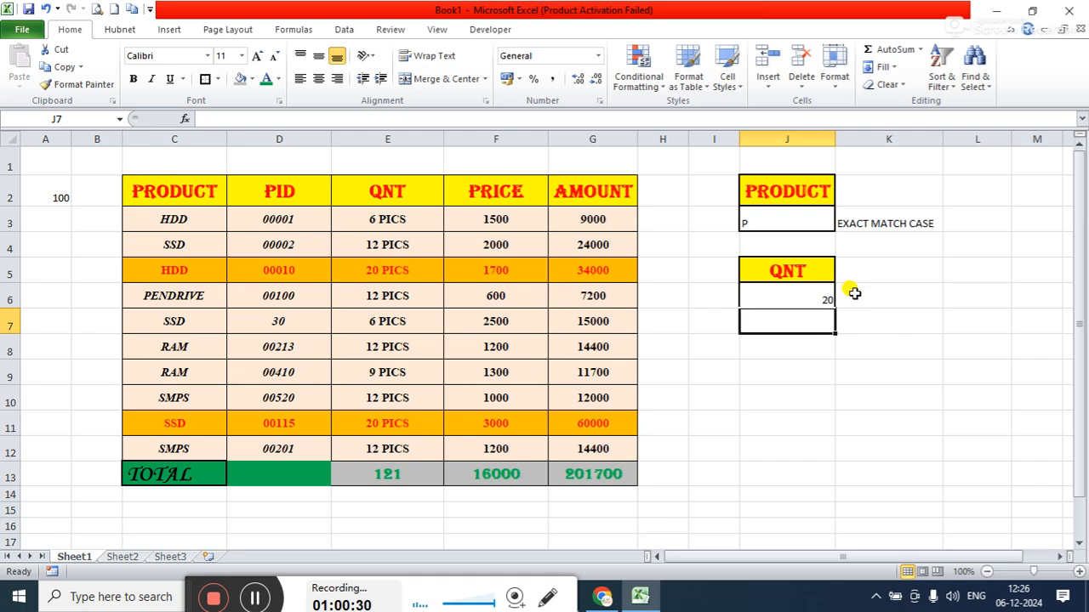
Set the lookup quantity in J6 to 12.
{"action": "left_click", "coordinate": [807, 301]}
{"action": "type", "text": "12"}
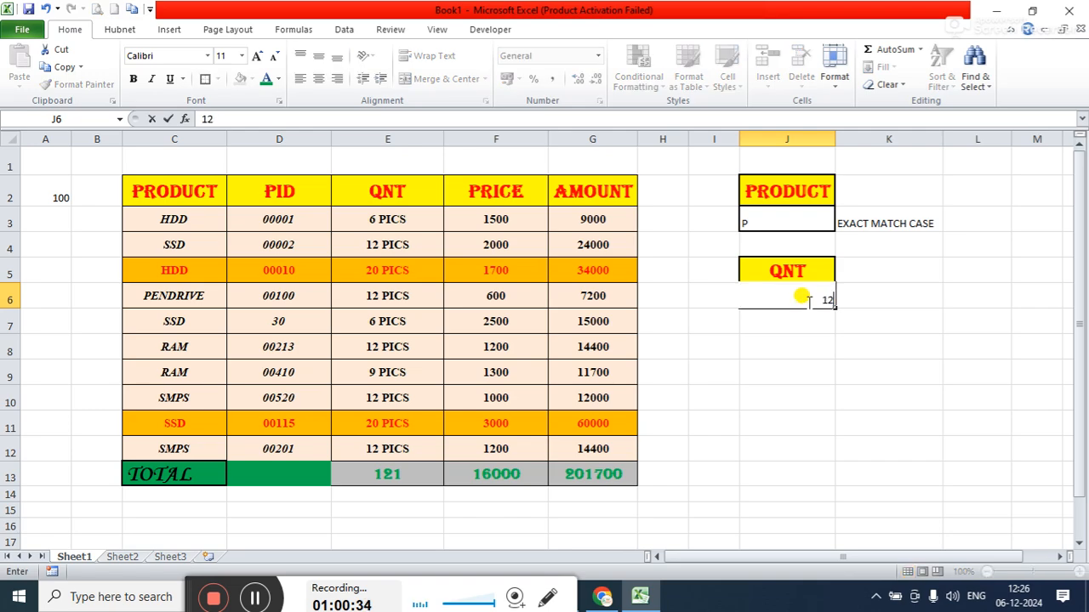
{"action": "key", "text": "Return"}
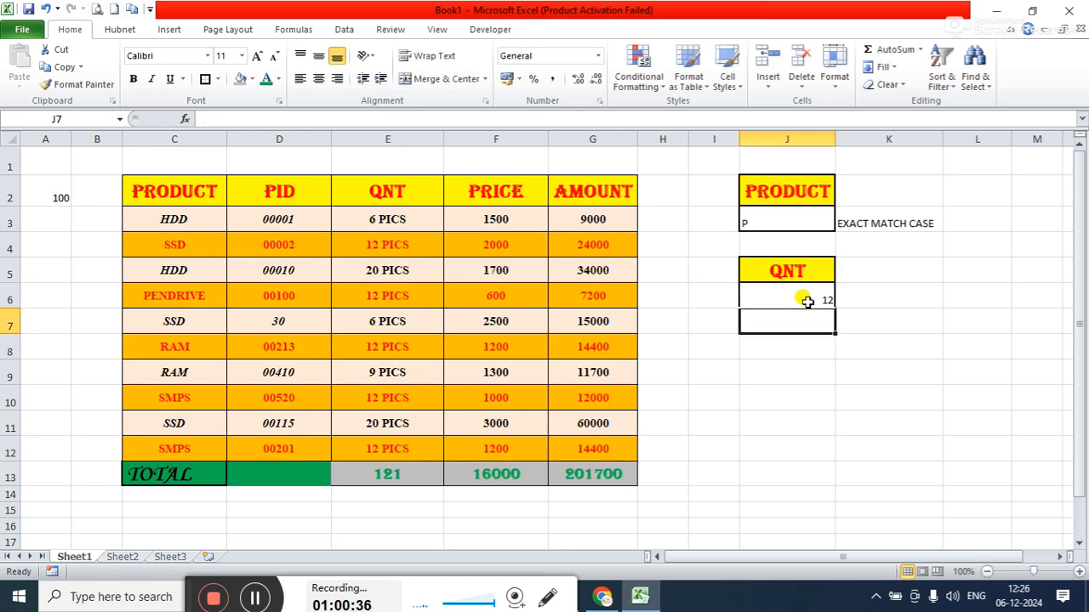
{"action": "left_click", "coordinate": [807, 302]}
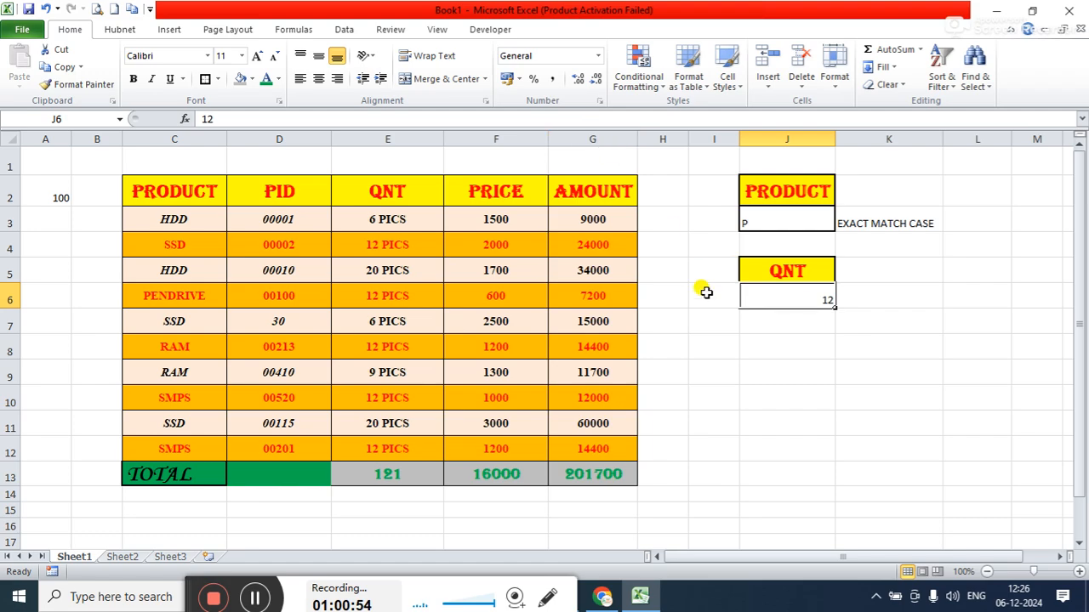
{"action": "left_click", "coordinate": [652, 93]}
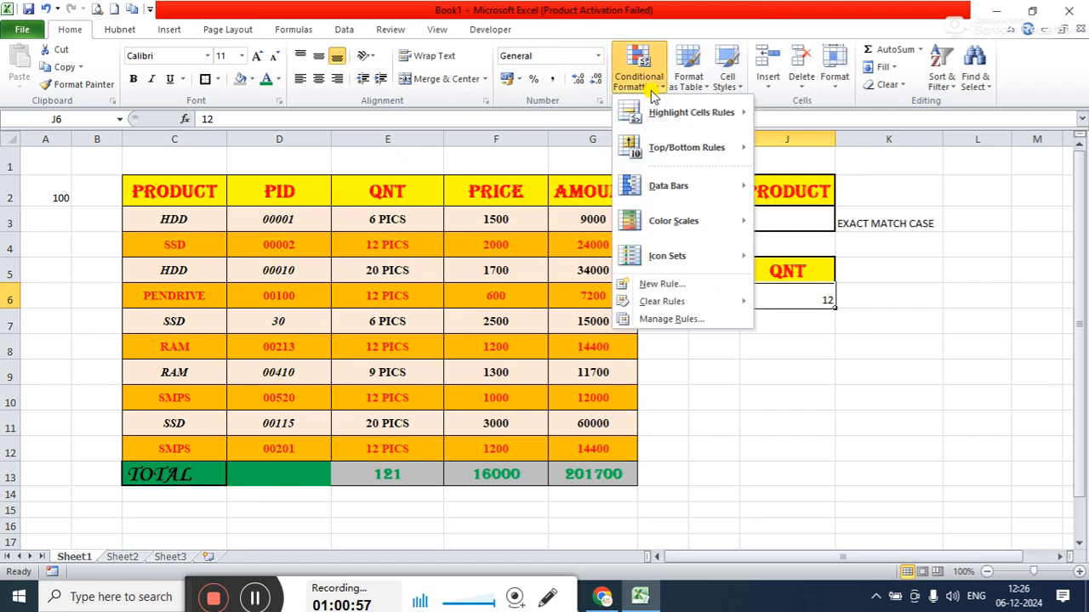
{"action": "left_click", "coordinate": [683, 322]}
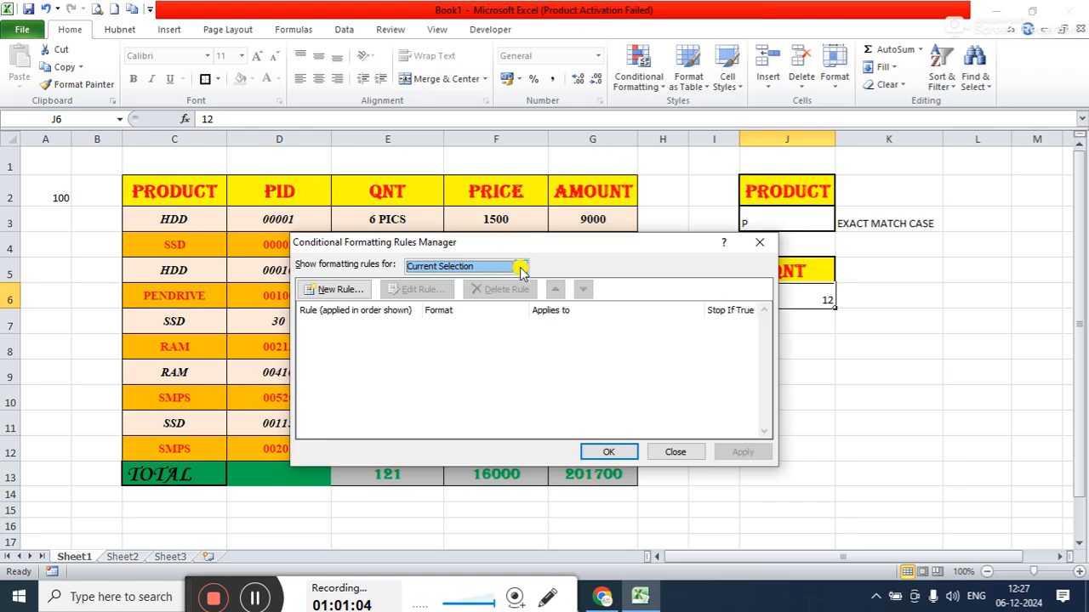
{"action": "left_click", "coordinate": [672, 451]}
Select the table's data rows C3:G12, excluding the total row, and open the conditional formatting rules for that selection.
{"action": "left_click_drag", "start_coordinate": [175, 219], "coordinate": [596, 468]}
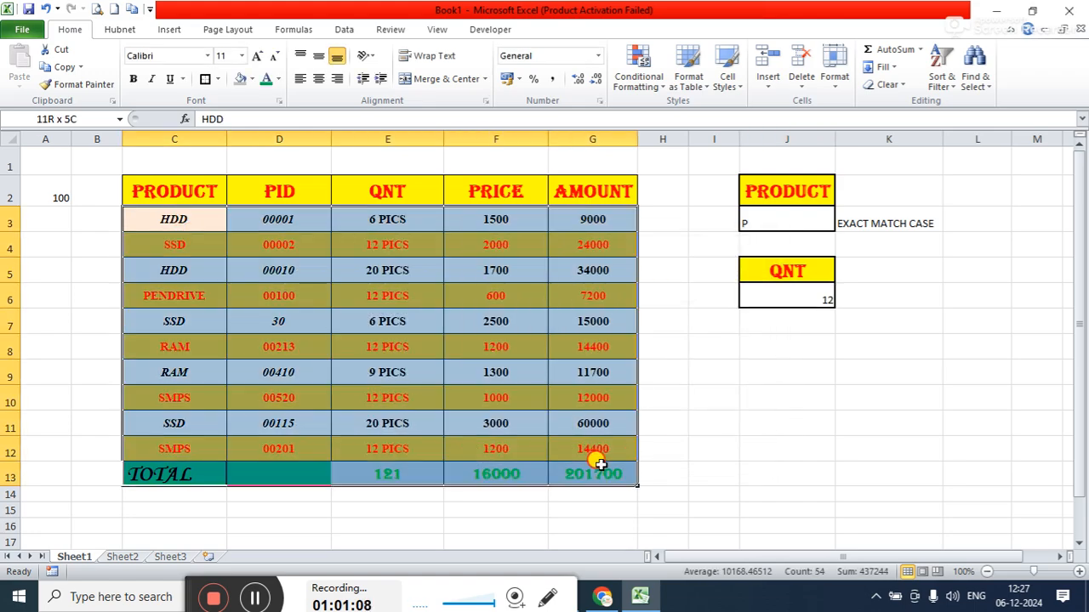
{"action": "left_click", "coordinate": [595, 469]}
{"action": "left_click_drag", "start_coordinate": [206, 224], "coordinate": [572, 435]}
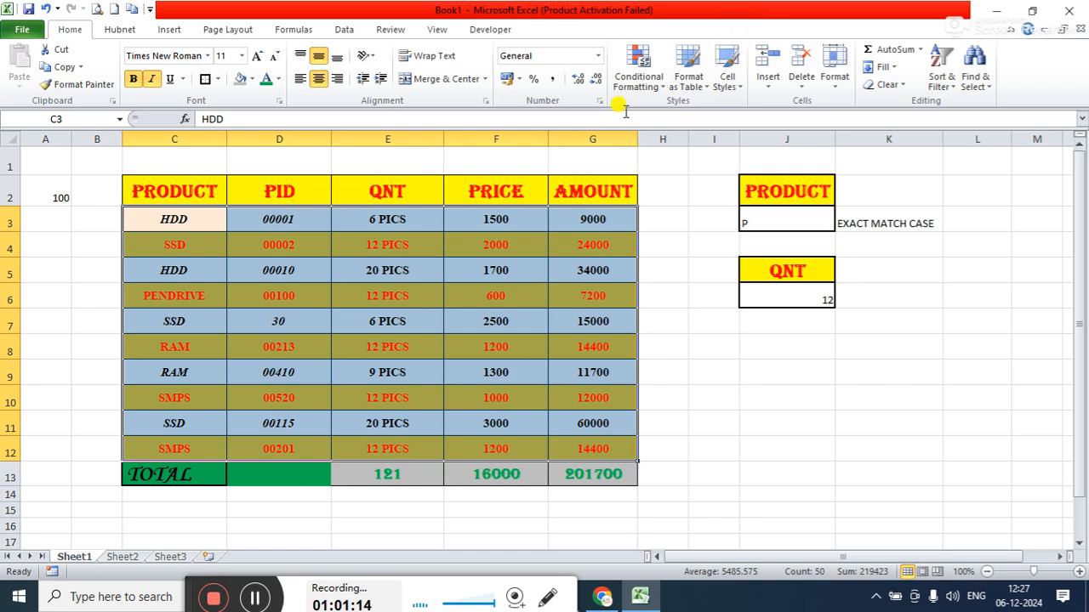
{"action": "left_click", "coordinate": [648, 85]}
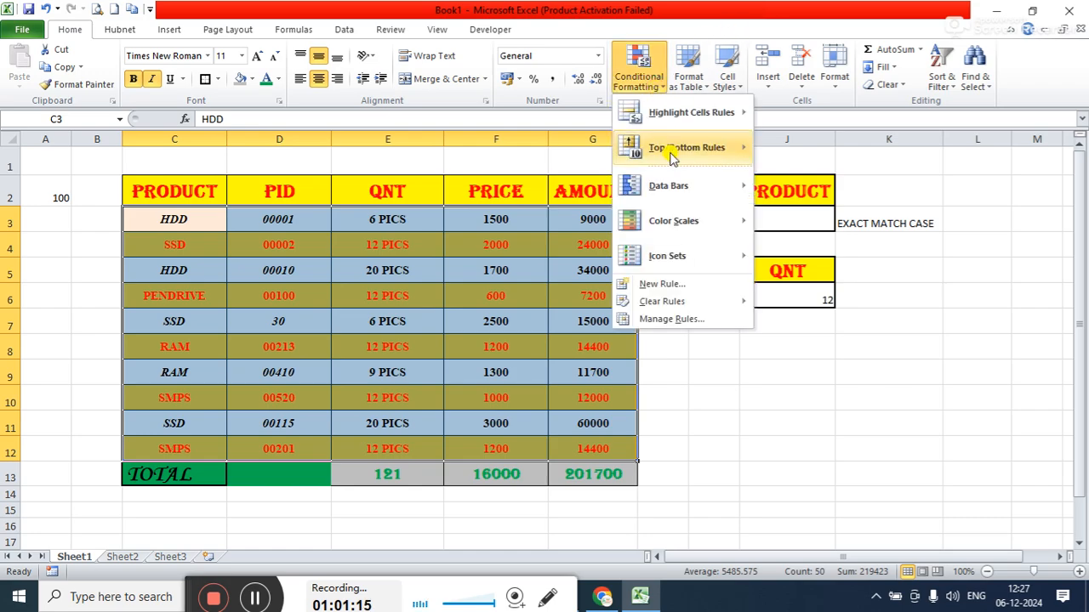
{"action": "left_click", "coordinate": [661, 320]}
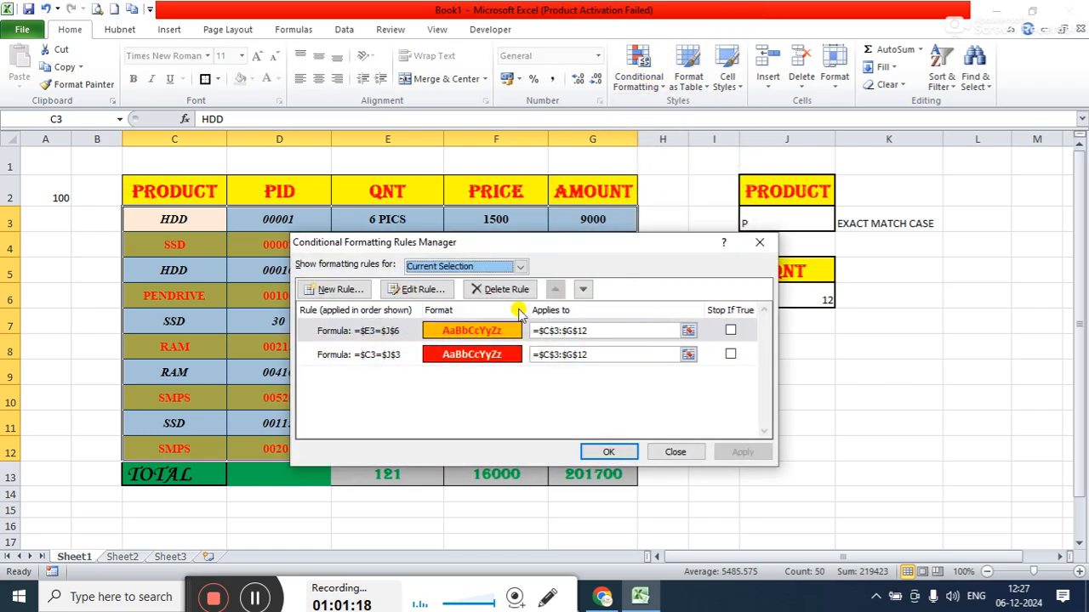
{"action": "left_click_drag", "start_coordinate": [479, 242], "coordinate": [491, 182]}
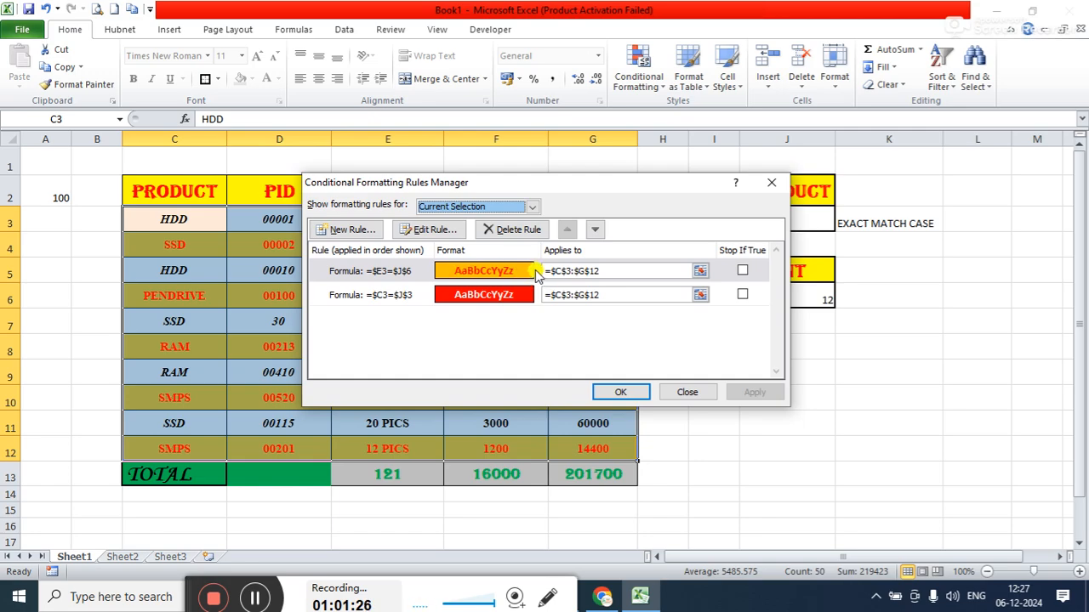
Change the quantity rule's formula to =$E3<$J$6 and apply the edited rule to the table.
{"action": "left_click", "coordinate": [400, 272]}
{"action": "left_click", "coordinate": [438, 231]}
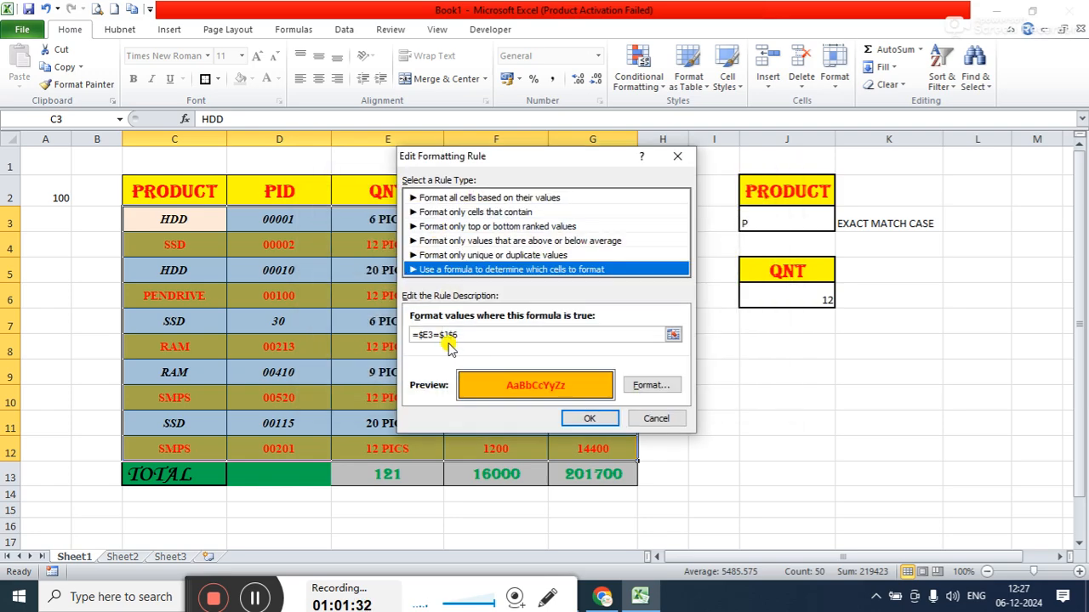
{"action": "left_click", "coordinate": [440, 335]}
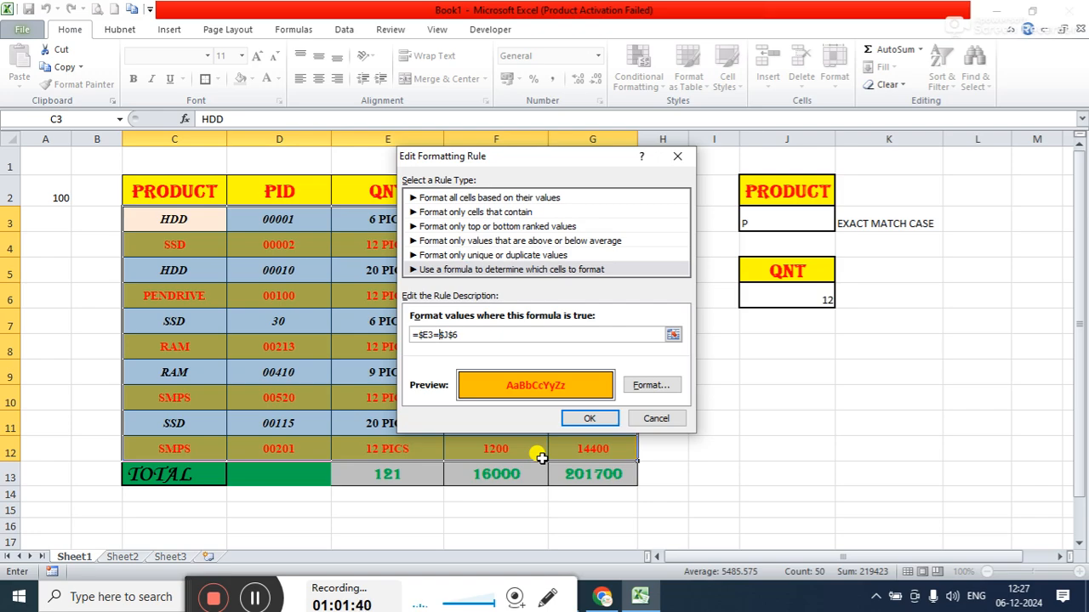
{"action": "key", "text": "BackSpace"}
{"action": "type", "text": "<"}
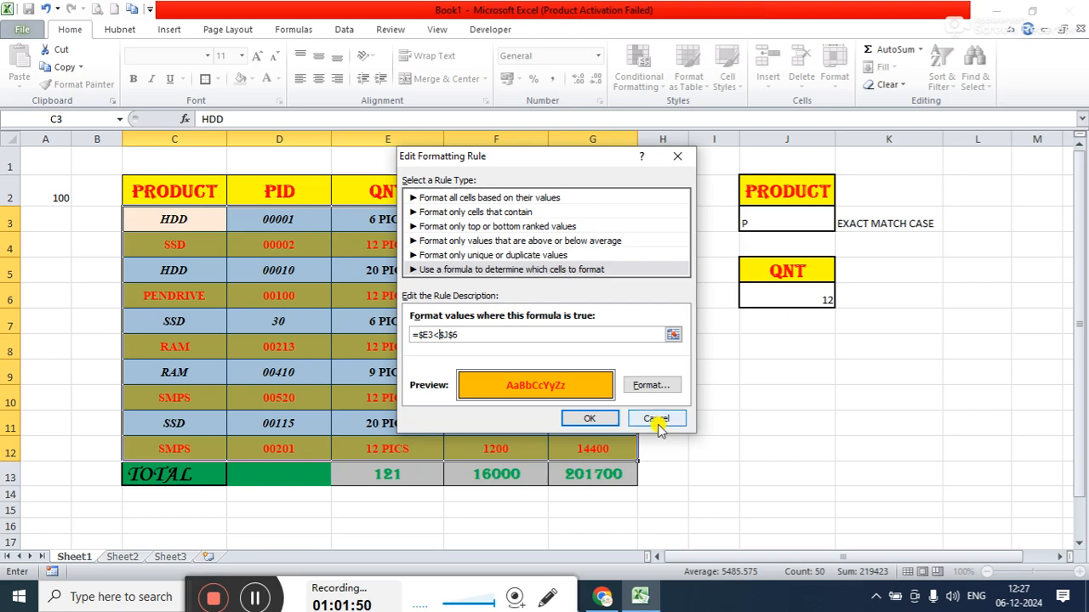
{"action": "left_click", "coordinate": [590, 421]}
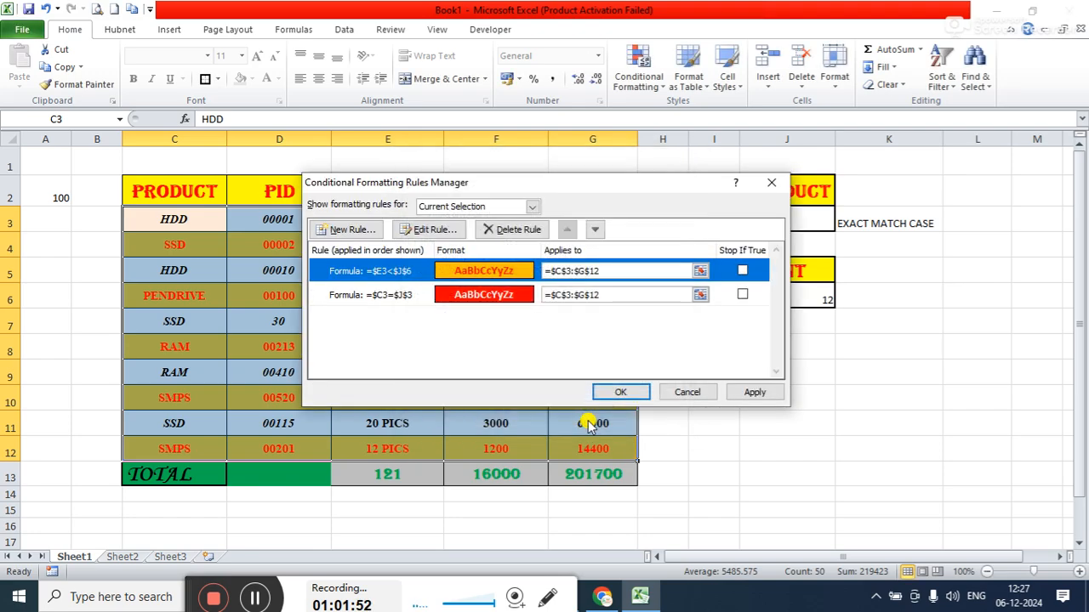
{"action": "left_click", "coordinate": [746, 394]}
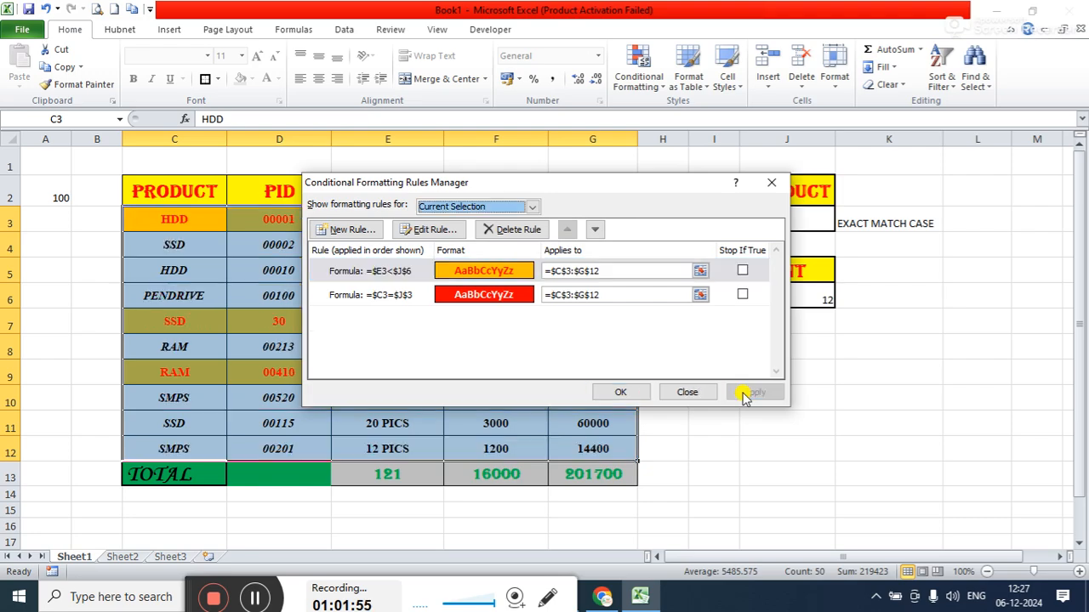
{"action": "left_click", "coordinate": [618, 395]}
{"action": "left_click", "coordinate": [824, 406]}
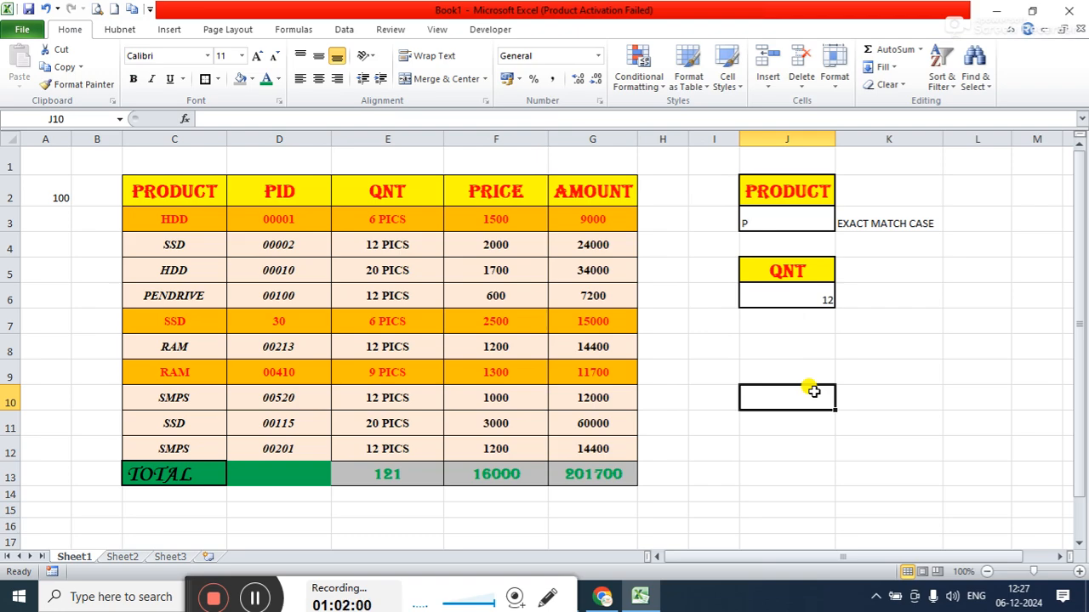
Test the less-than quantity rule by entering 20, 6 and 10 in turn in J6.
{"action": "left_click", "coordinate": [812, 297]}
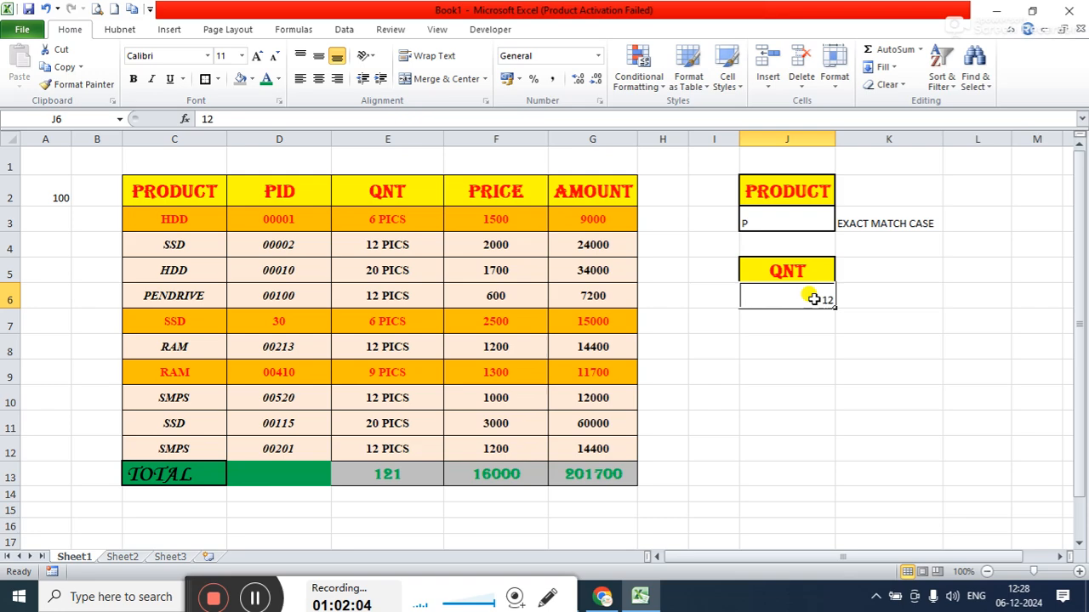
{"action": "type", "text": "20"}
{"action": "key", "text": "Return"}
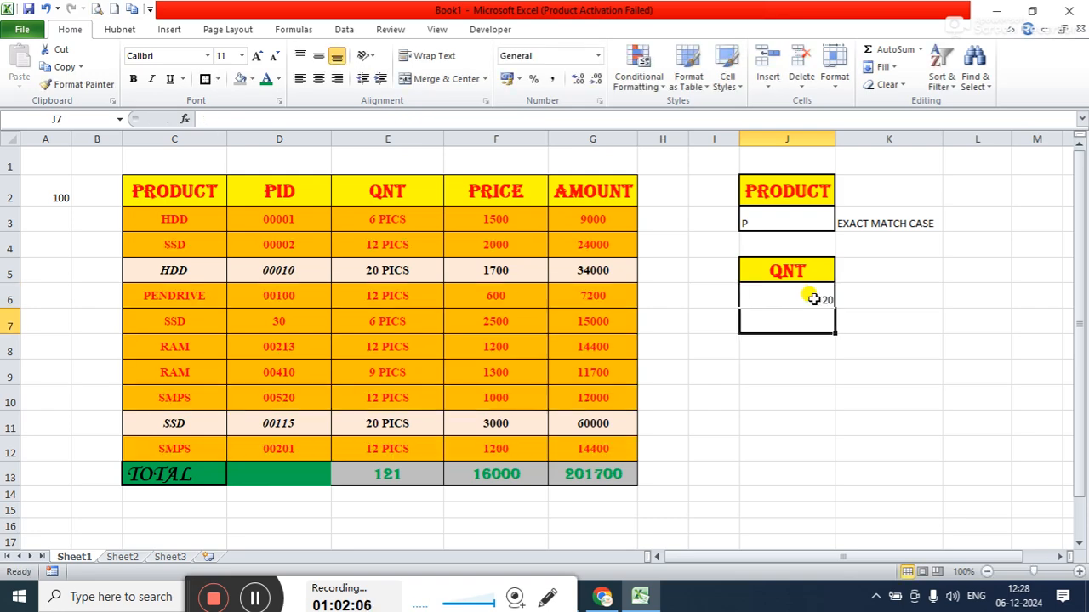
{"action": "left_click", "coordinate": [814, 298]}
{"action": "type", "text": "6"}
{"action": "key", "text": "Return"}
{"action": "left_click", "coordinate": [813, 299]}
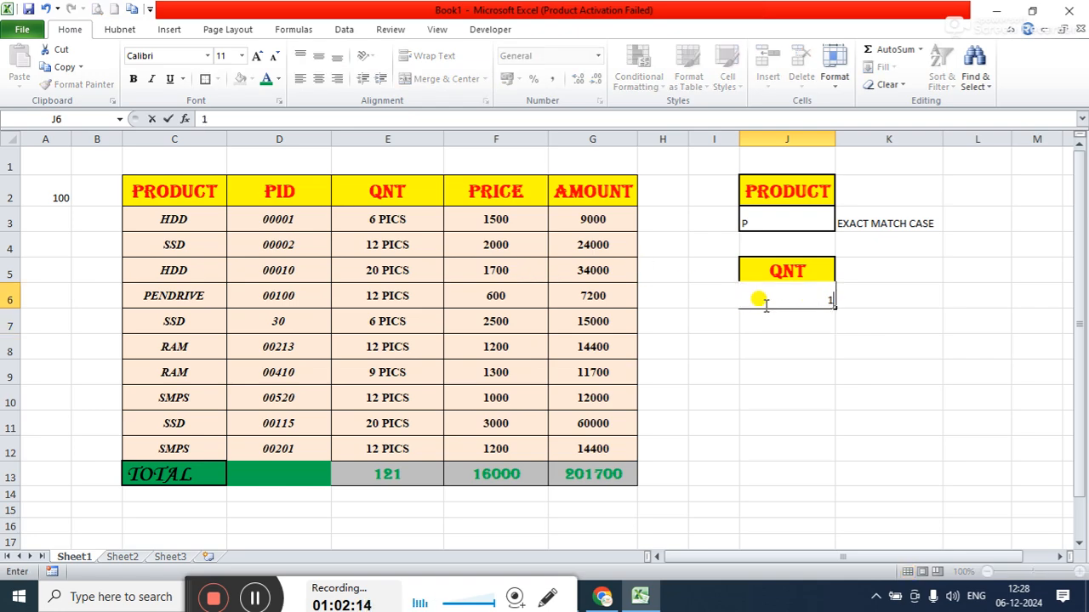
{"action": "type", "text": "10"}
{"action": "key", "text": "Return"}
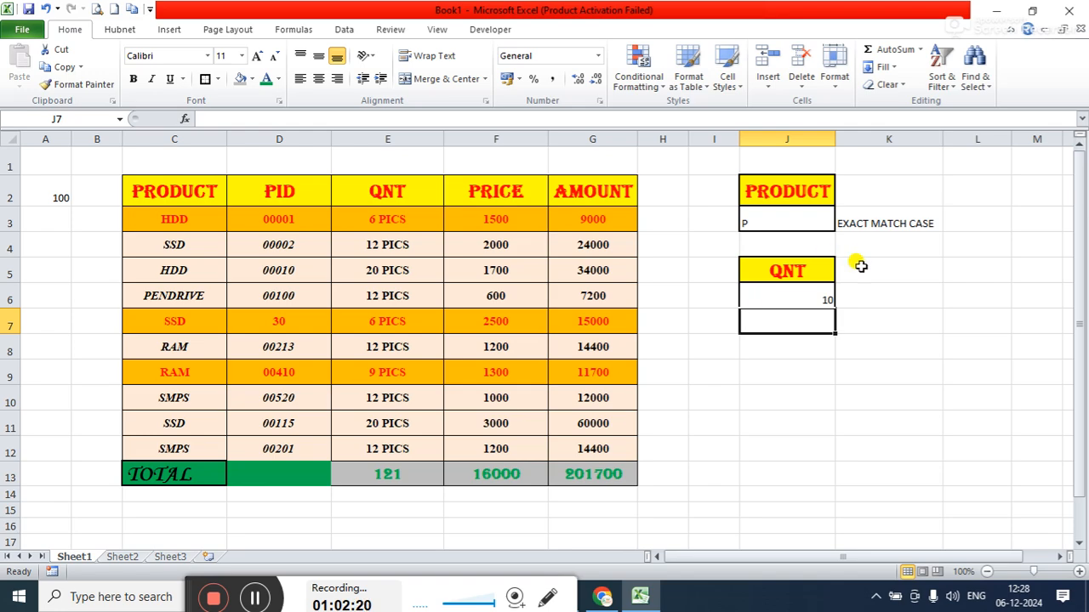
Label the quantity lookup by entering LESS MATCH CASE in K6.
{"action": "left_click", "coordinate": [891, 294]}
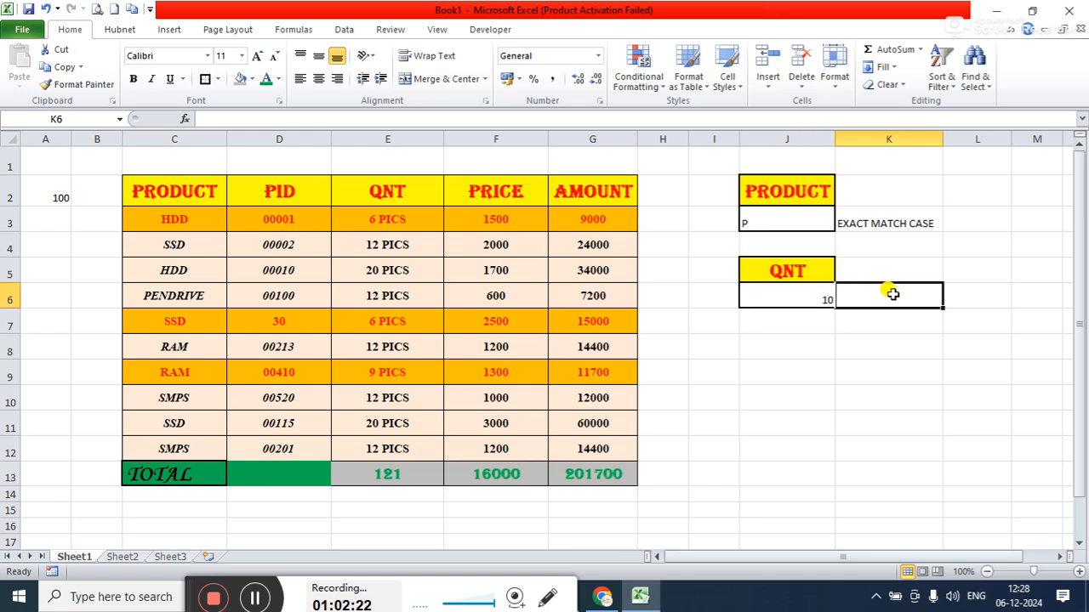
{"action": "type", "text": "LESS"}
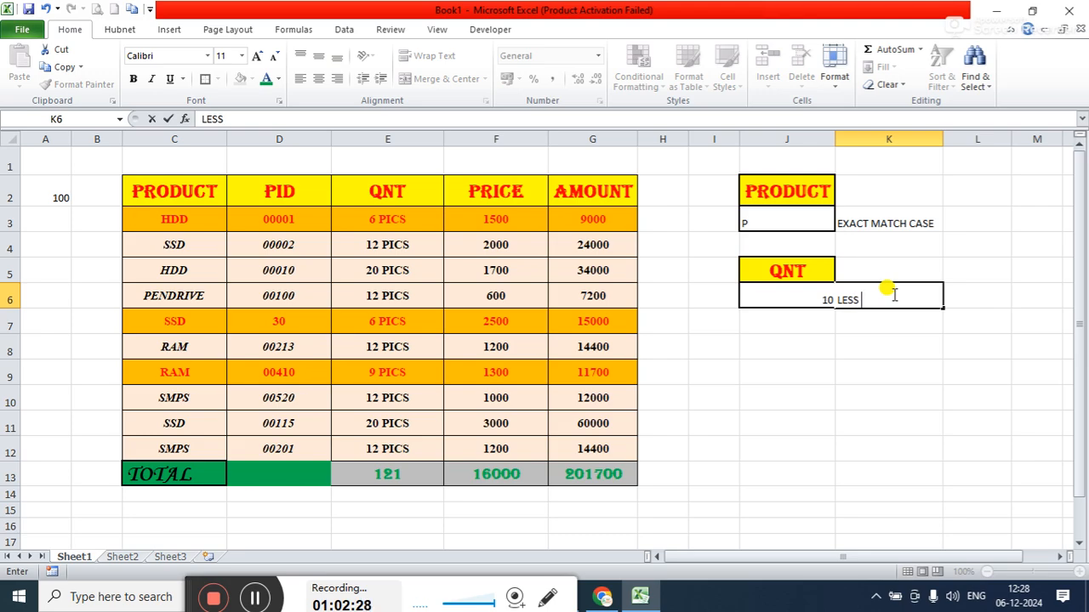
{"action": "type", "text": " MATCH C"}
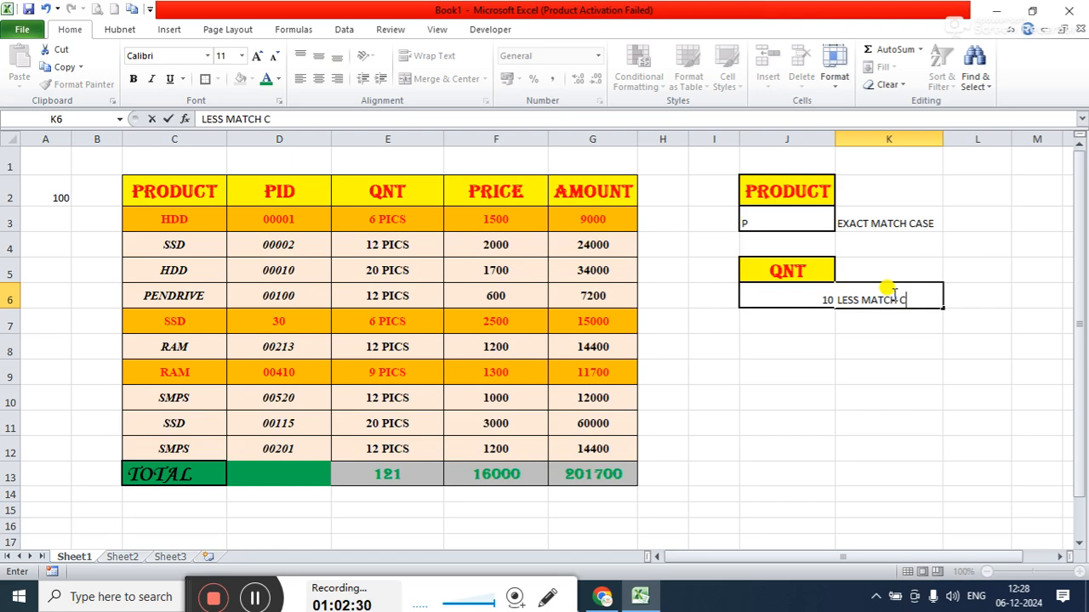
{"action": "type", "text": "ASE"}
{"action": "key", "text": "Return"}
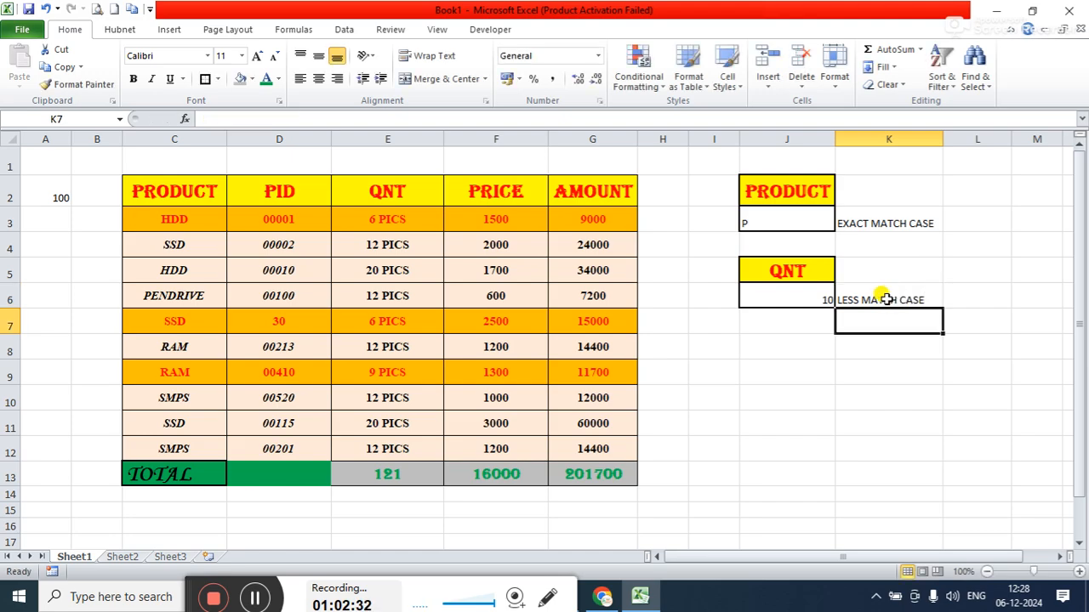
{"action": "left_click", "coordinate": [885, 298]}
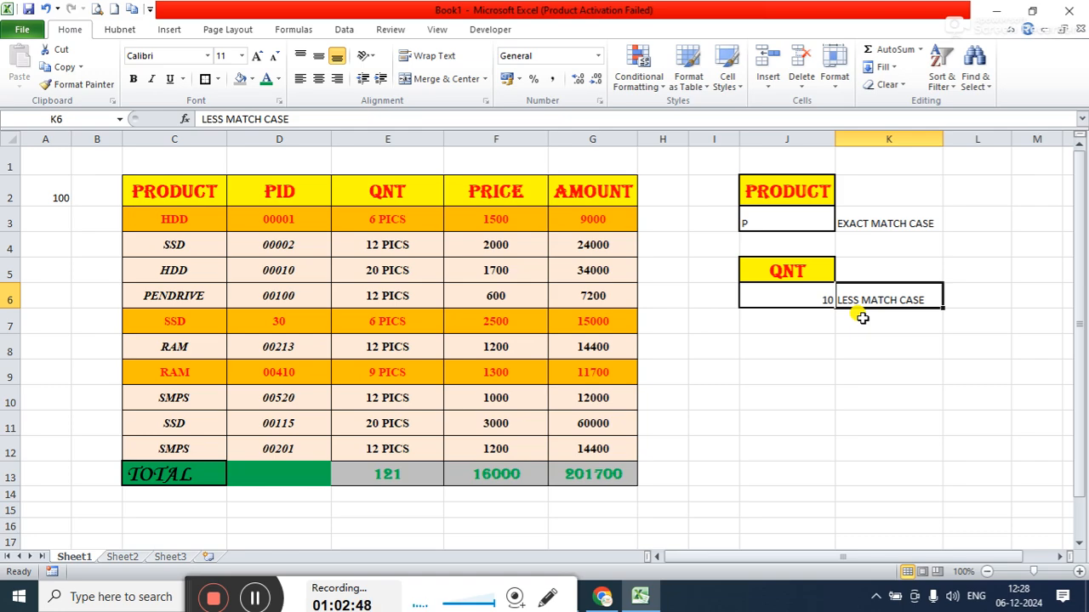
Try 6 and 7 as the lookup quantity in J6, and select the SSD row C7:G7.
{"action": "left_click", "coordinate": [807, 297]}
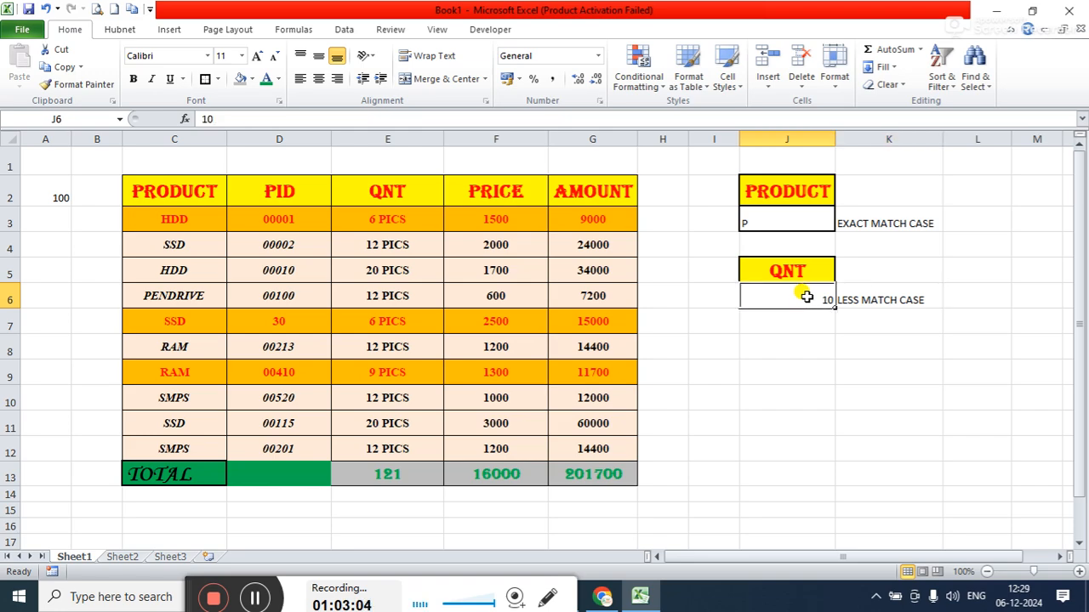
{"action": "type", "text": "6"}
{"action": "key", "text": "Return"}
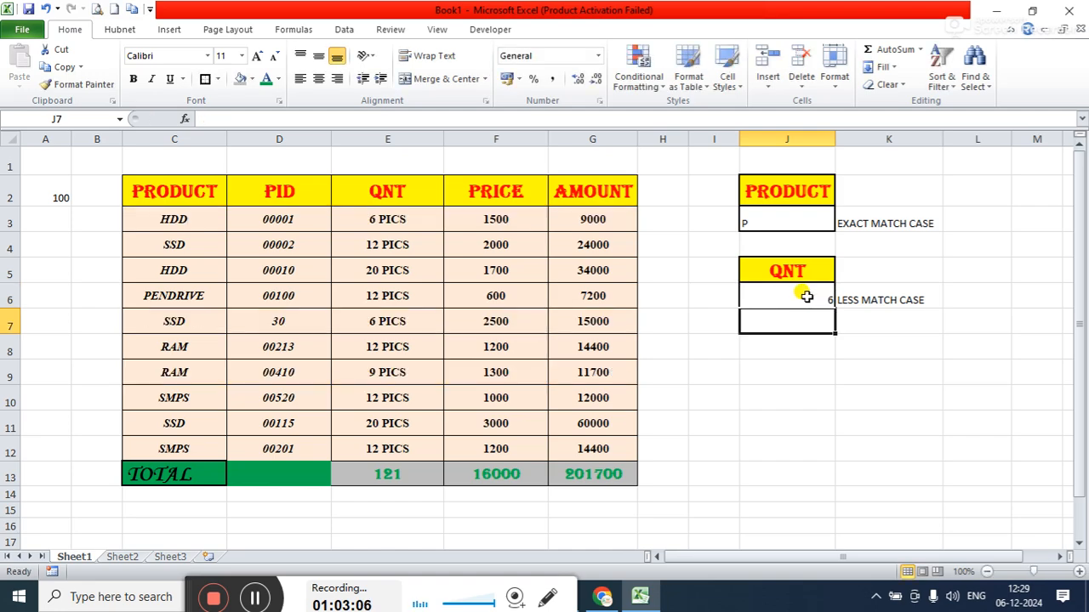
{"action": "left_click", "coordinate": [806, 297]}
{"action": "type", "text": "7"}
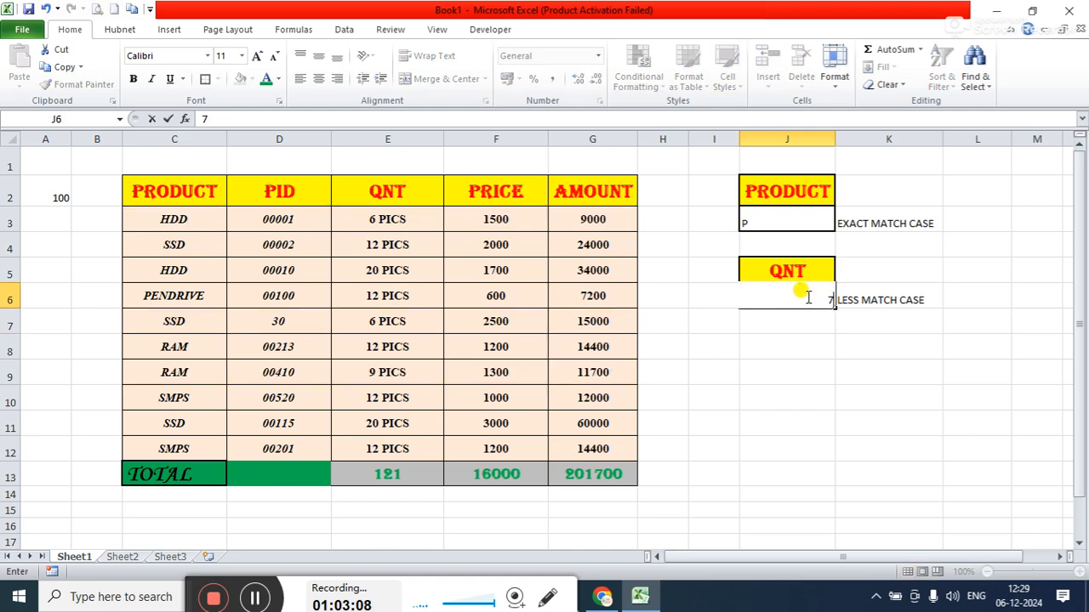
{"action": "key", "text": "Return"}
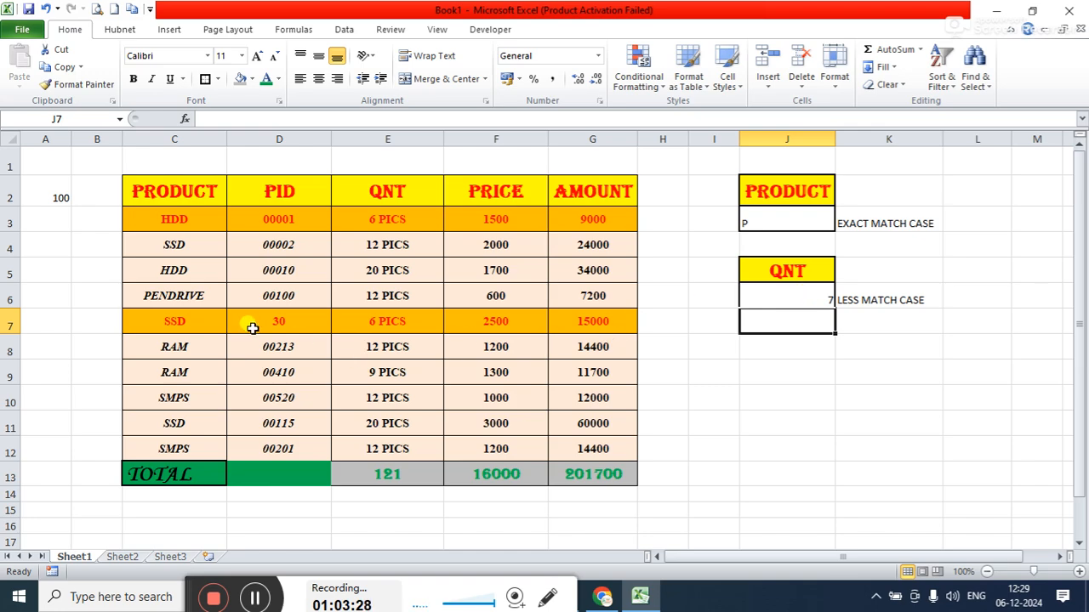
{"action": "left_click", "coordinate": [210, 321]}
{"action": "left_click_drag", "start_coordinate": [331, 332], "coordinate": [551, 323]}
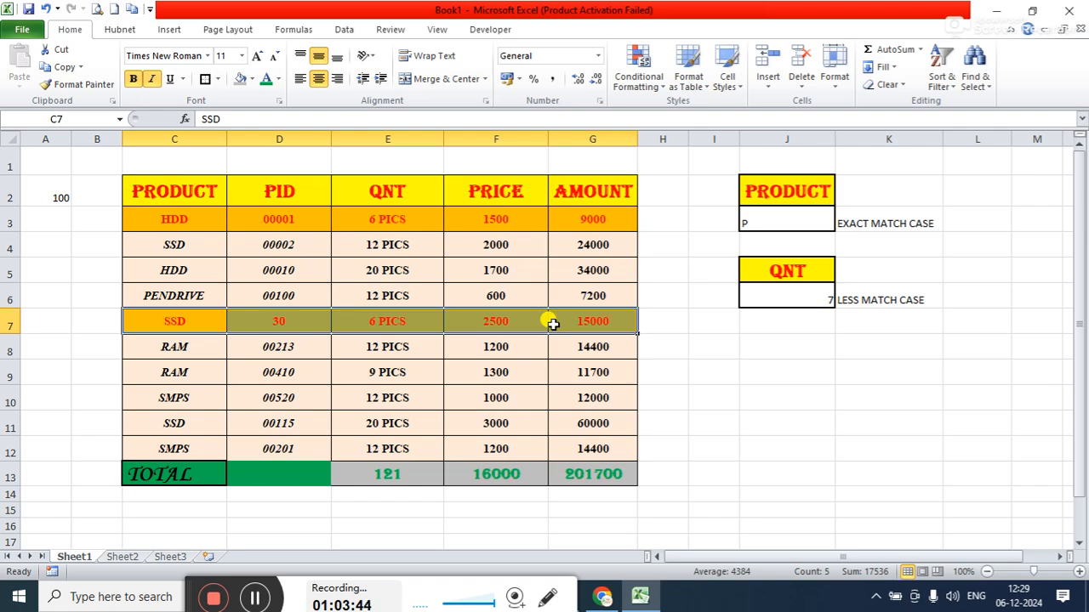
Clear the lookup quantity in J6.
{"action": "left_click", "coordinate": [808, 350]}
{"action": "left_click", "coordinate": [799, 292]}
{"action": "key", "text": "Delete"}
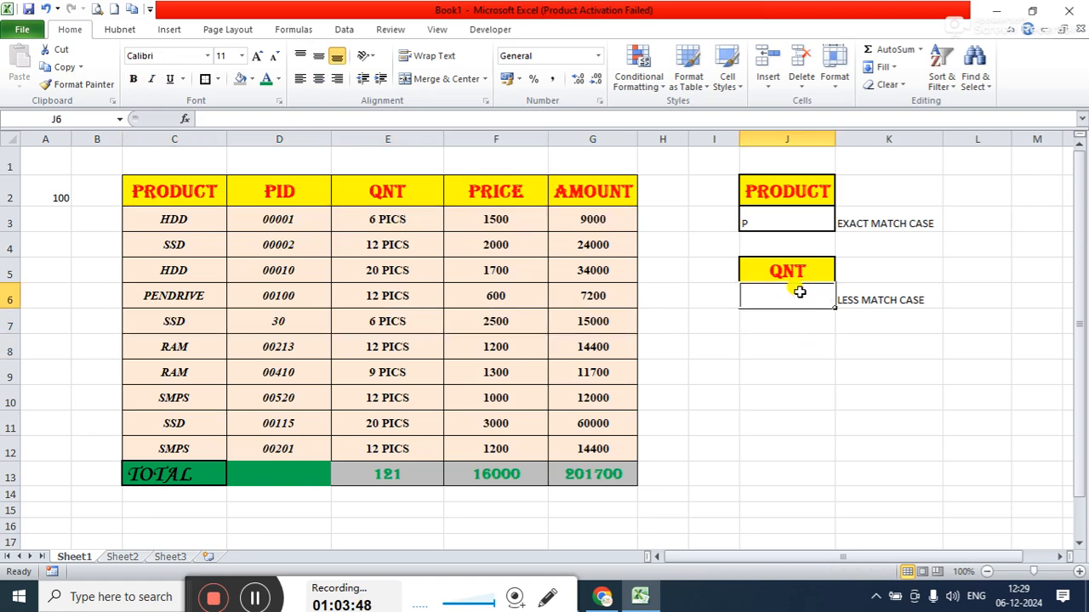
{"action": "left_click", "coordinate": [853, 361]}
Test the product rule by entering SMPS as the lookup product in J3.
{"action": "left_click", "coordinate": [788, 222]}
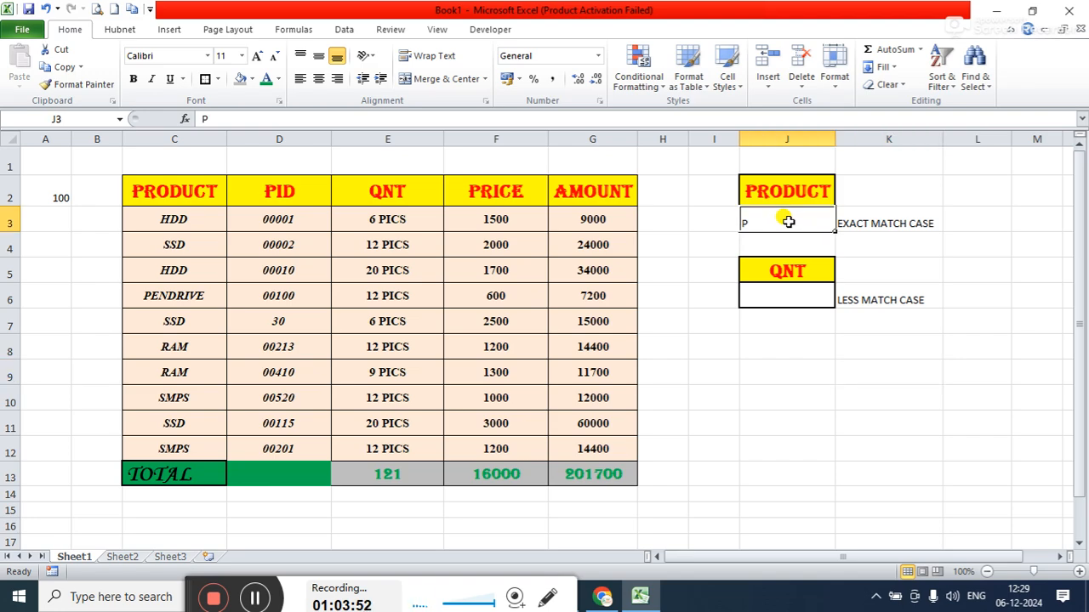
{"action": "type", "text": "SMP"}
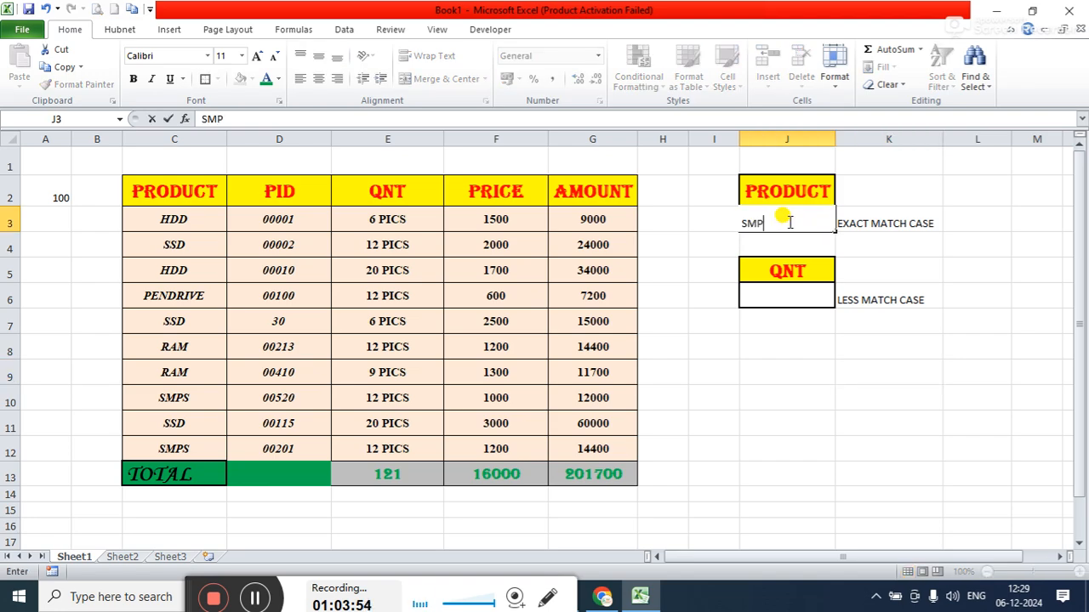
{"action": "type", "text": "S"}
{"action": "key", "text": "Return"}
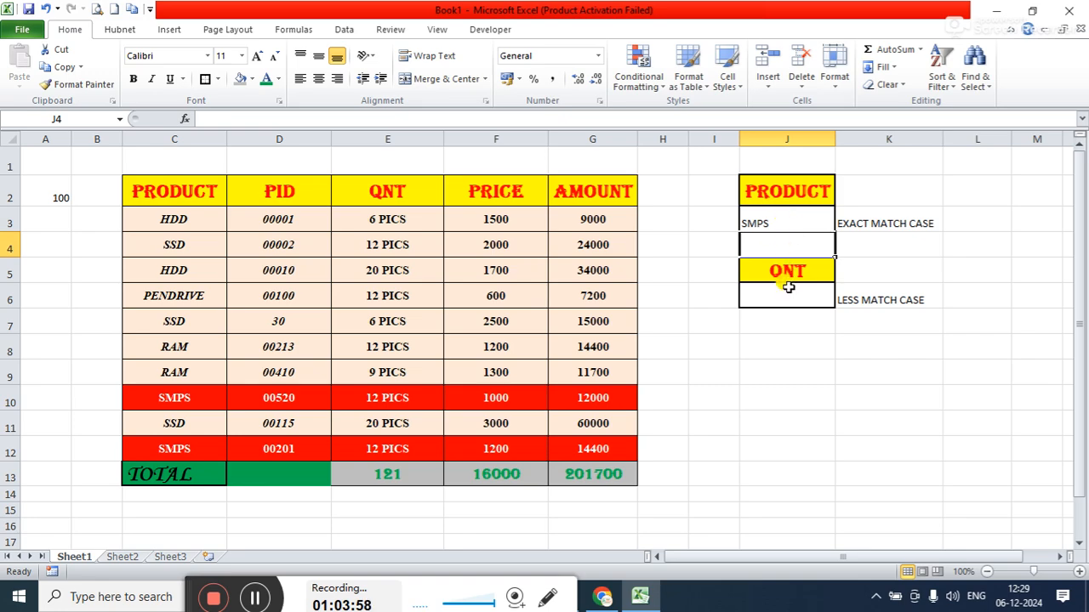
Enter 10 in J4, and enter 10 as the lookup quantity in J6 to test both rules together.
{"action": "type", "text": "10"}
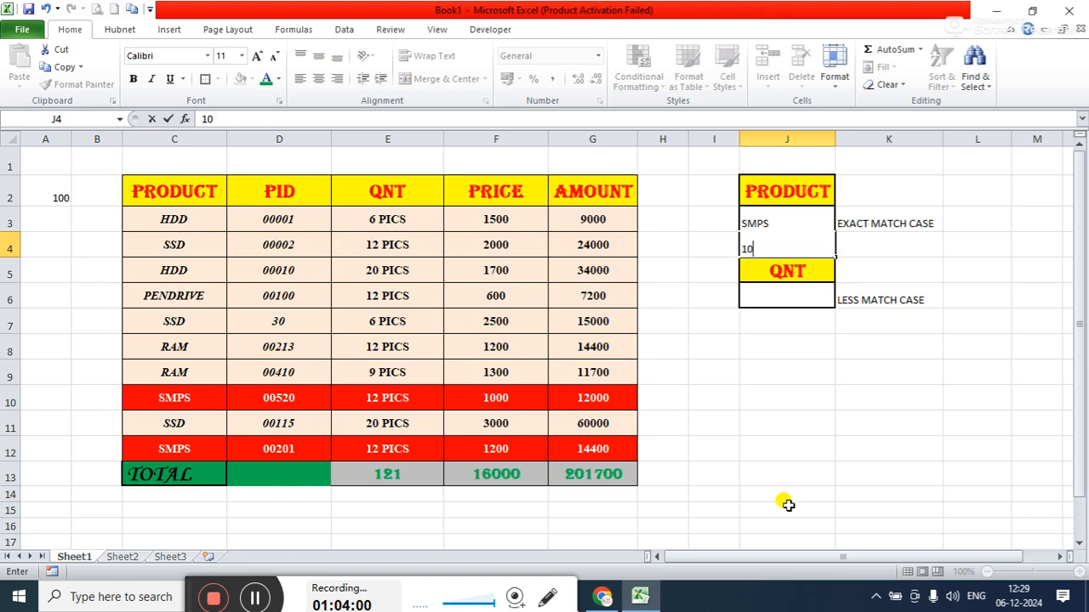
{"action": "key", "text": "Return"}
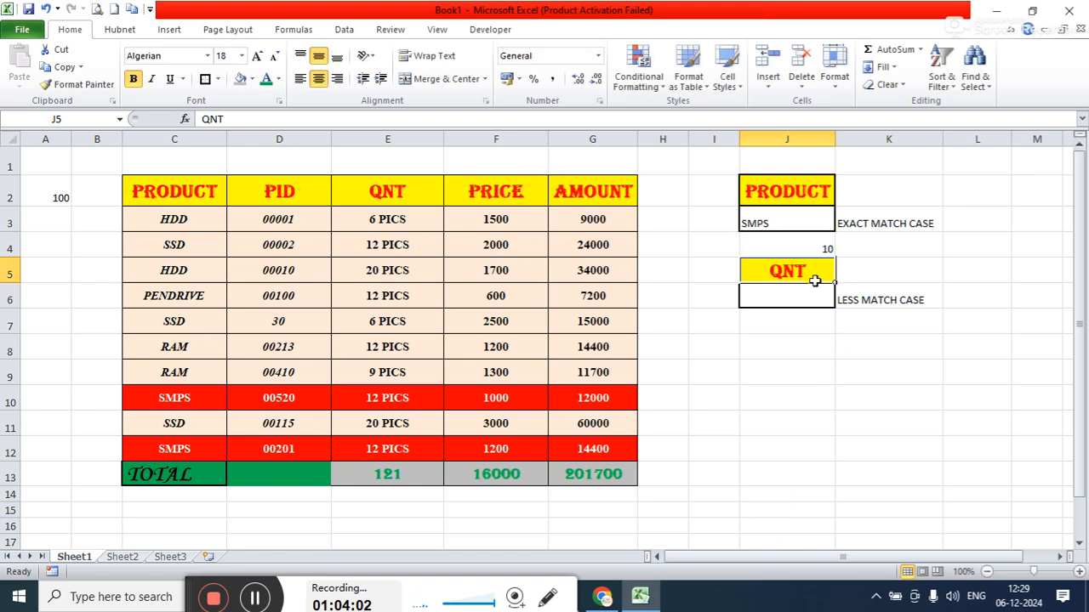
{"action": "left_click", "coordinate": [792, 301]}
{"action": "type", "text": "10"}
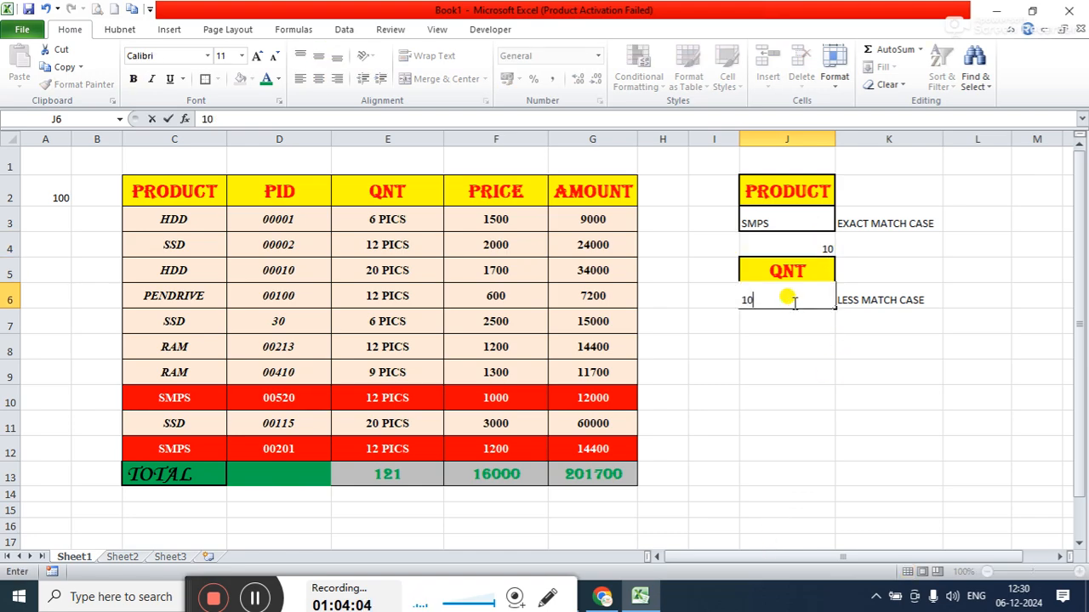
{"action": "key", "text": "Return"}
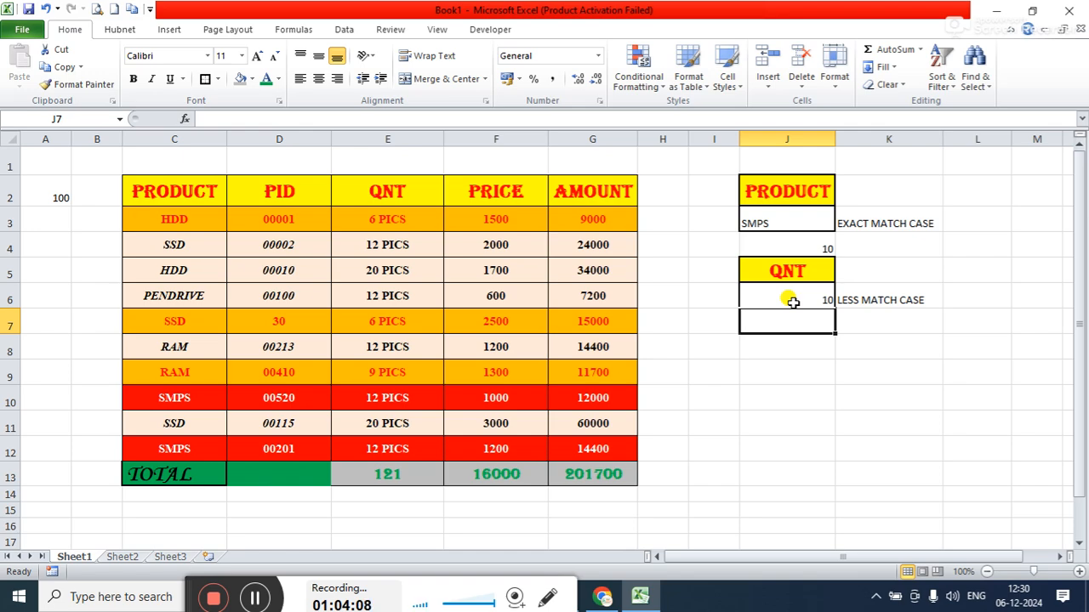
Clear the lookup quantity in J6 and the lookup product in J3.
{"action": "left_click", "coordinate": [791, 302]}
{"action": "key", "text": "Delete"}
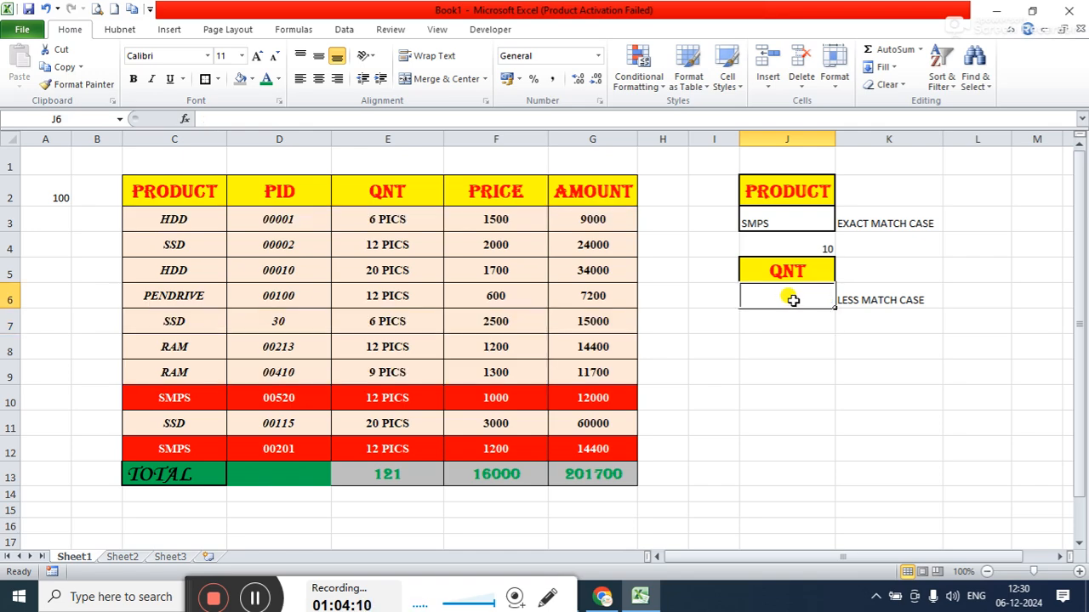
{"action": "left_click", "coordinate": [785, 222]}
{"action": "key", "text": "Delete"}
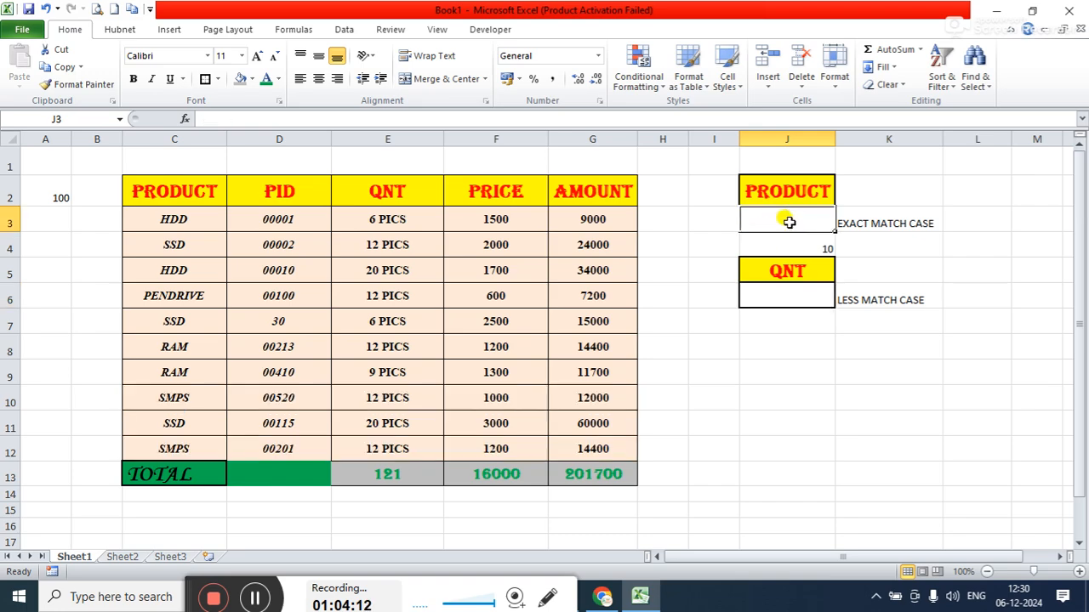
Merge and center the TOTAL label across C13:D13 and apply a border around the merged cell.
{"action": "left_click", "coordinate": [831, 446]}
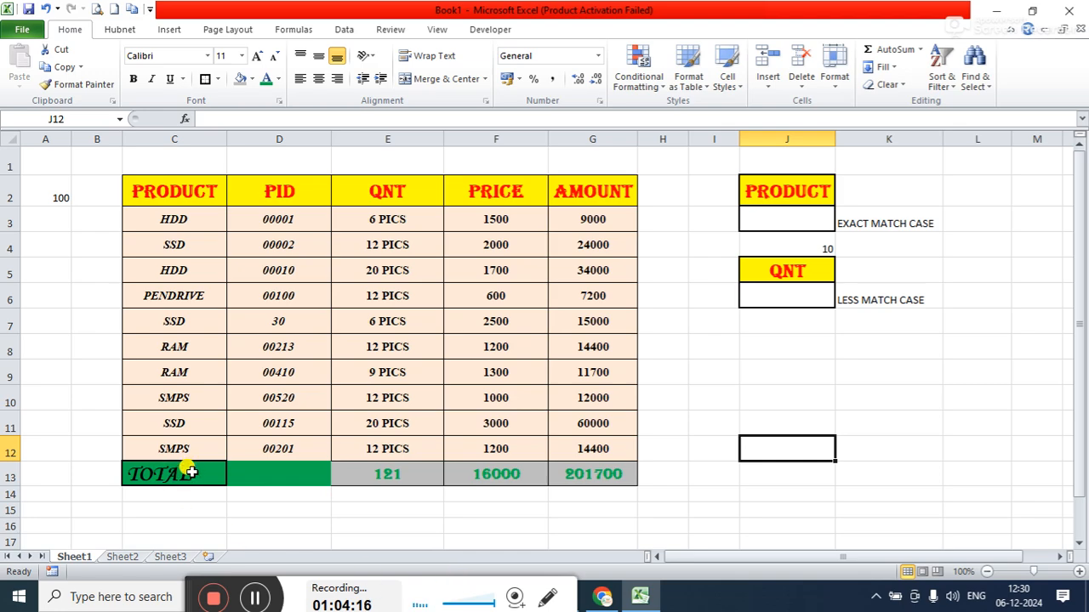
{"action": "left_click_drag", "start_coordinate": [190, 473], "coordinate": [267, 468]}
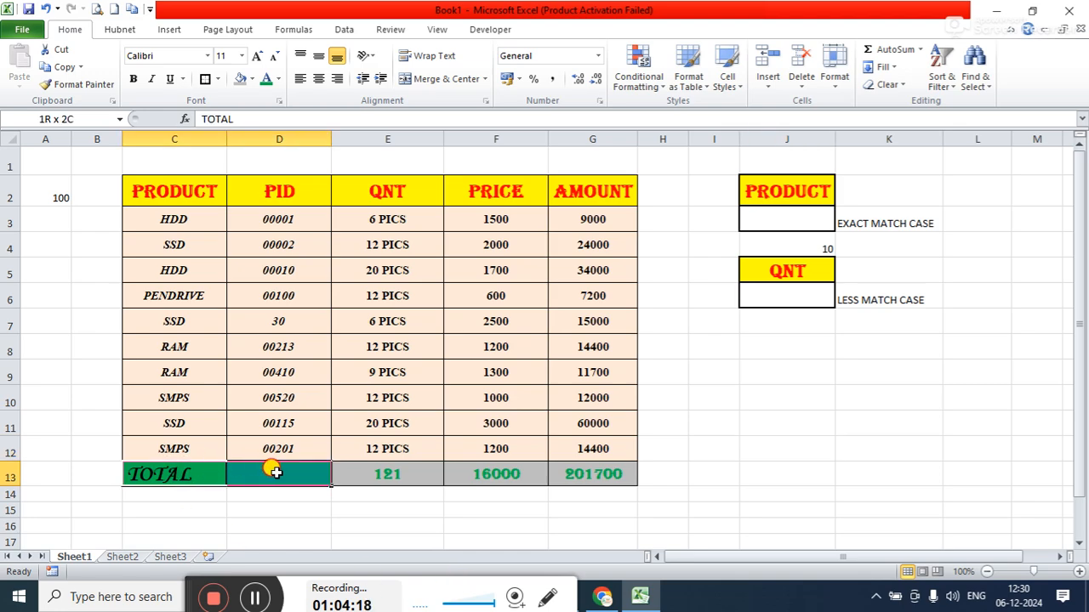
{"action": "left_click", "coordinate": [434, 81]}
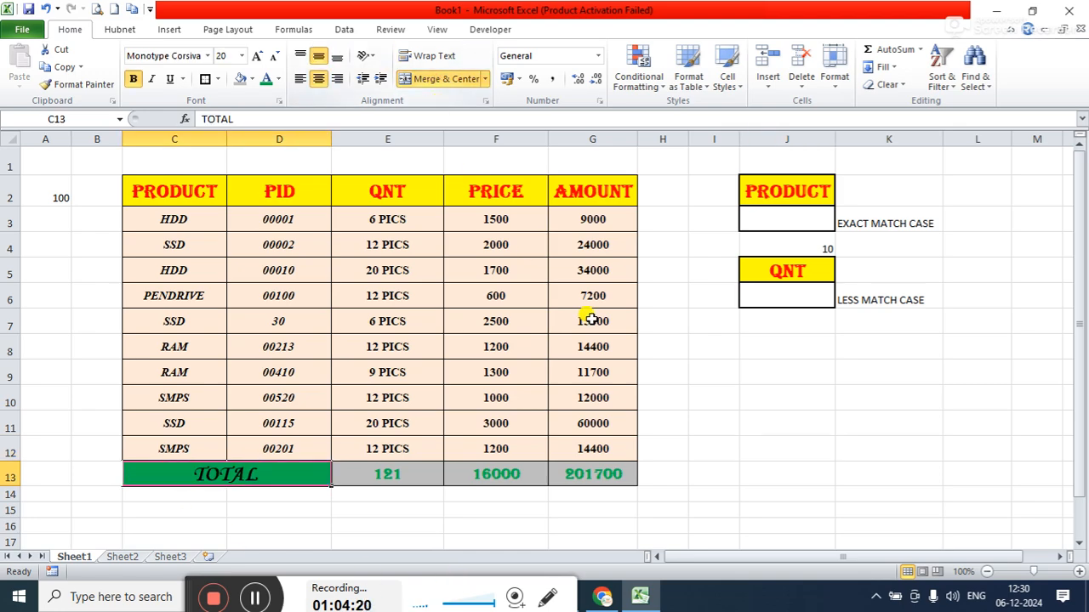
{"action": "left_click", "coordinate": [761, 403]}
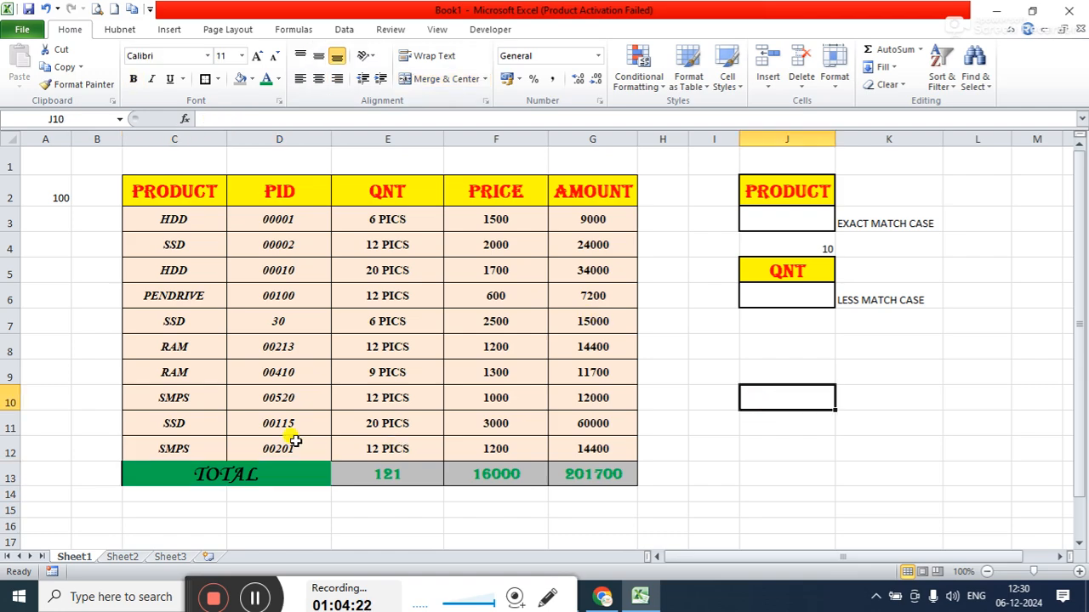
{"action": "left_click", "coordinate": [273, 477]}
{"action": "left_click", "coordinate": [205, 79]}
{"action": "left_click", "coordinate": [743, 398]}
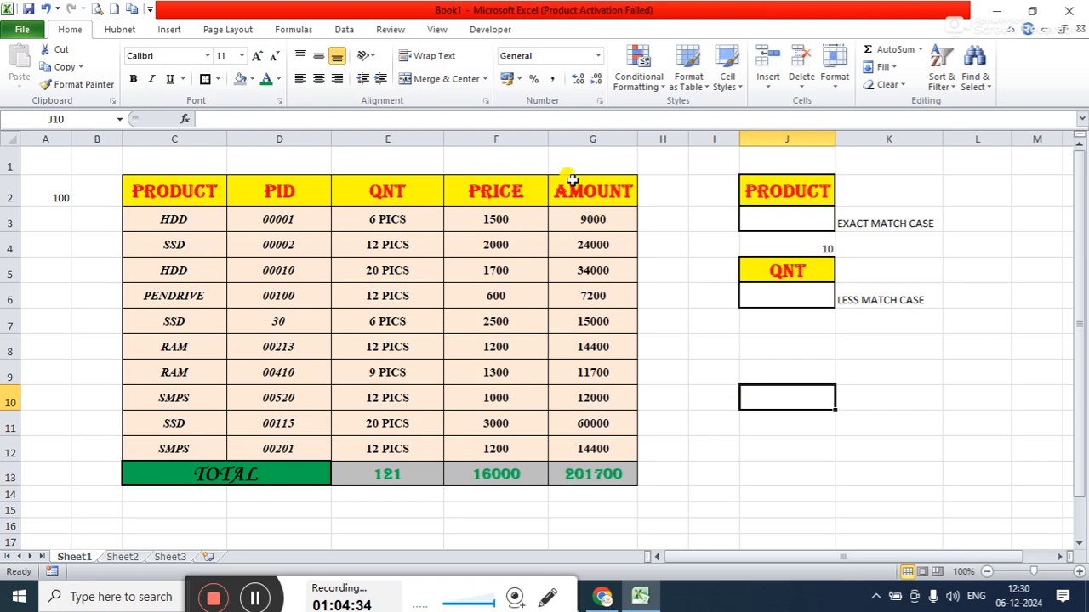
Add a Greater Than conditional formatting rule to the prices in F3:F12, marking values above 1000 with a Red Border.
{"action": "left_click", "coordinate": [655, 89]}
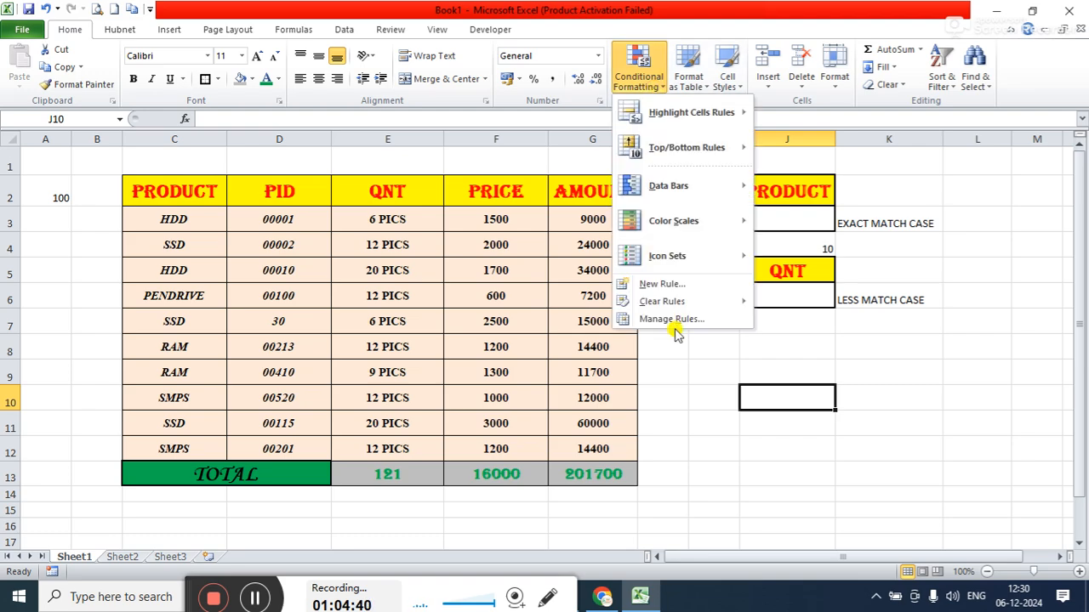
{"action": "key", "text": "Escape"}
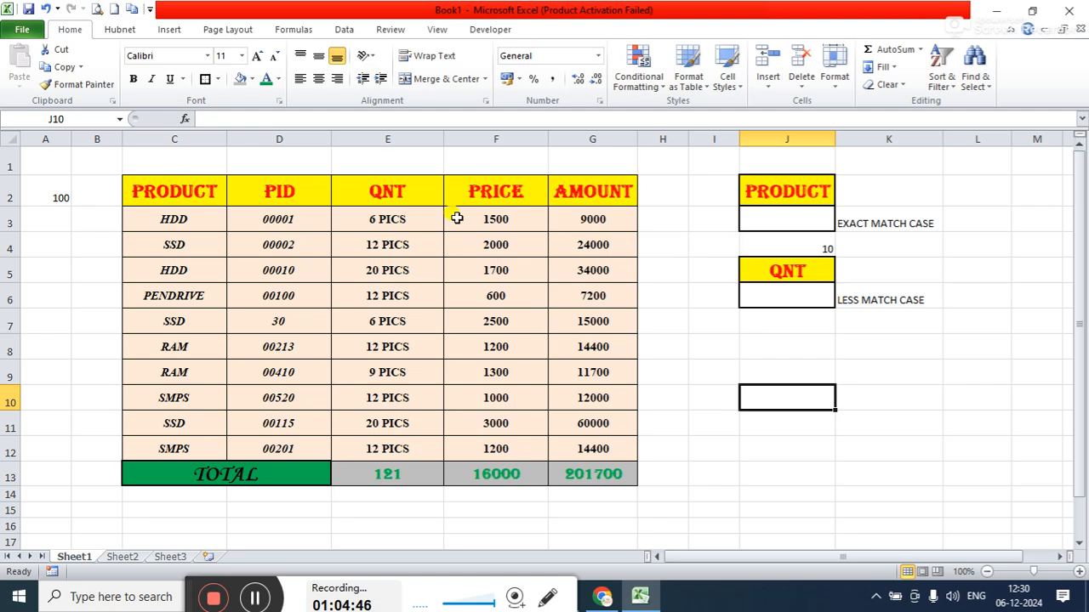
{"action": "left_click_drag", "start_coordinate": [486, 216], "coordinate": [482, 450]}
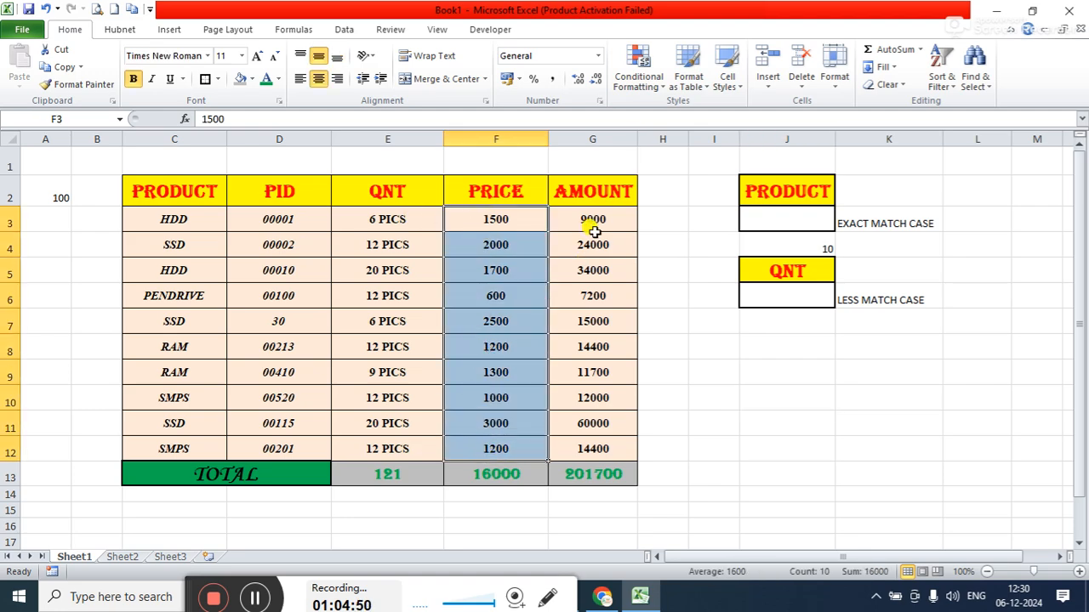
{"action": "left_click", "coordinate": [664, 95]}
{"action": "mouse_move", "coordinate": [670, 117]}
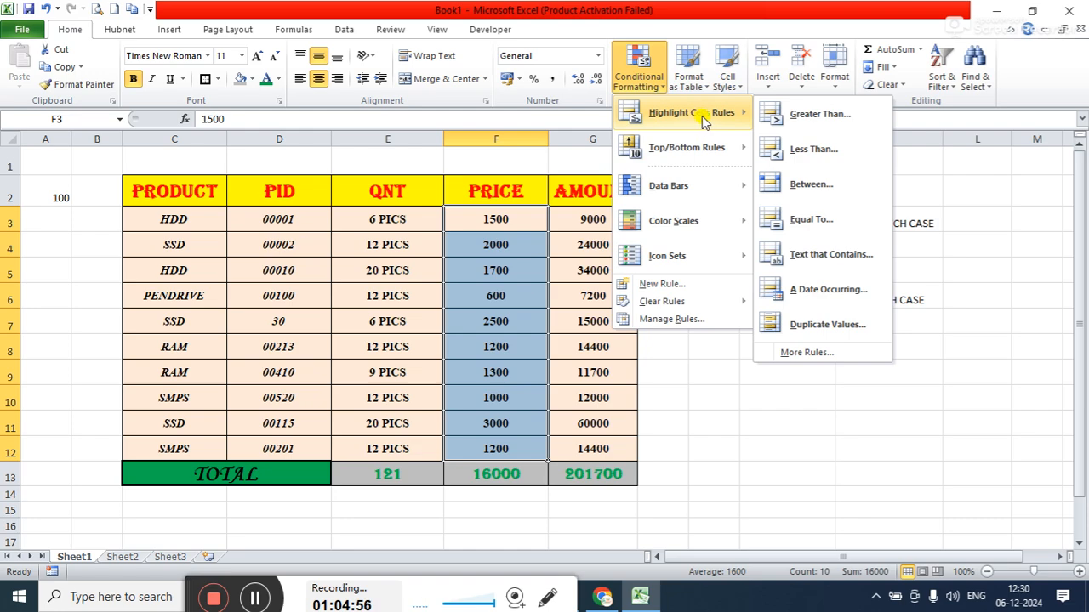
{"action": "left_click", "coordinate": [808, 120]}
{"action": "left_click_drag", "start_coordinate": [521, 252], "coordinate": [819, 340]}
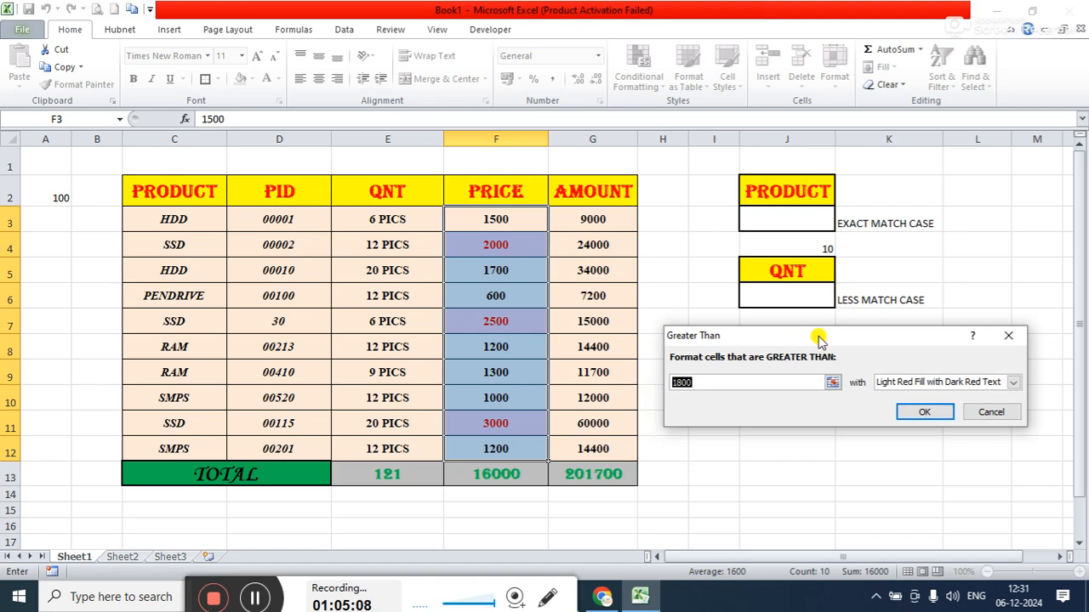
{"action": "type", "text": "1000"}
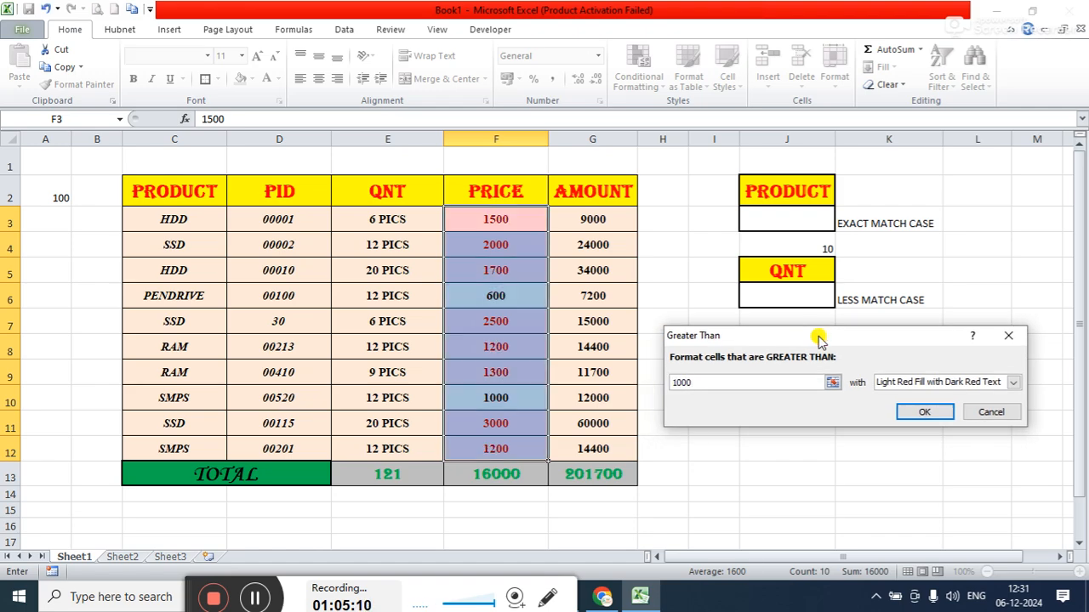
{"action": "left_click", "coordinate": [951, 384]}
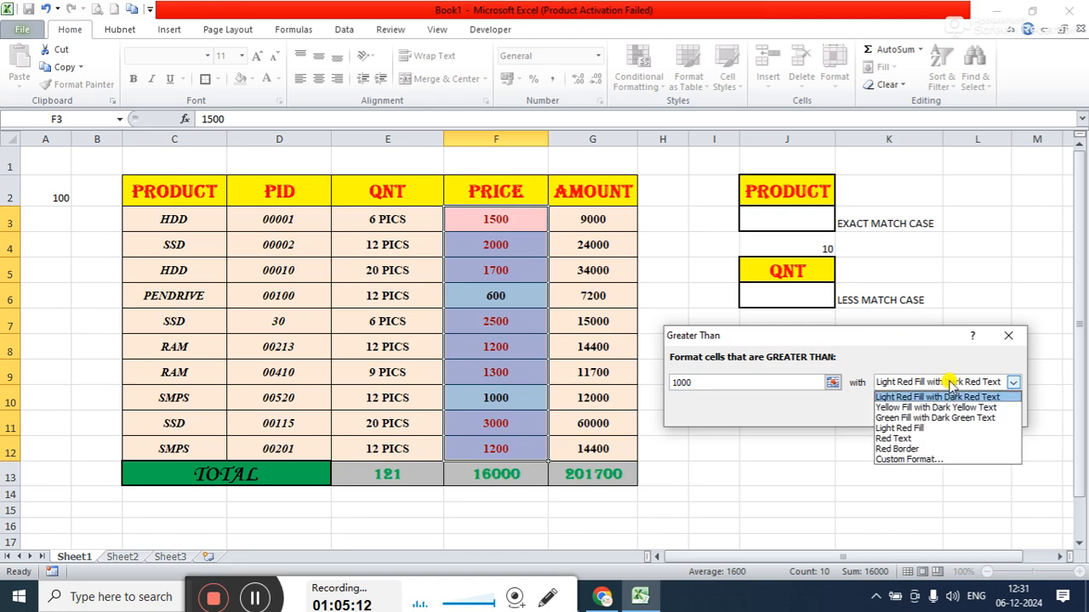
{"action": "left_click", "coordinate": [917, 448]}
{"action": "left_click", "coordinate": [925, 411]}
{"action": "left_click", "coordinate": [869, 392]}
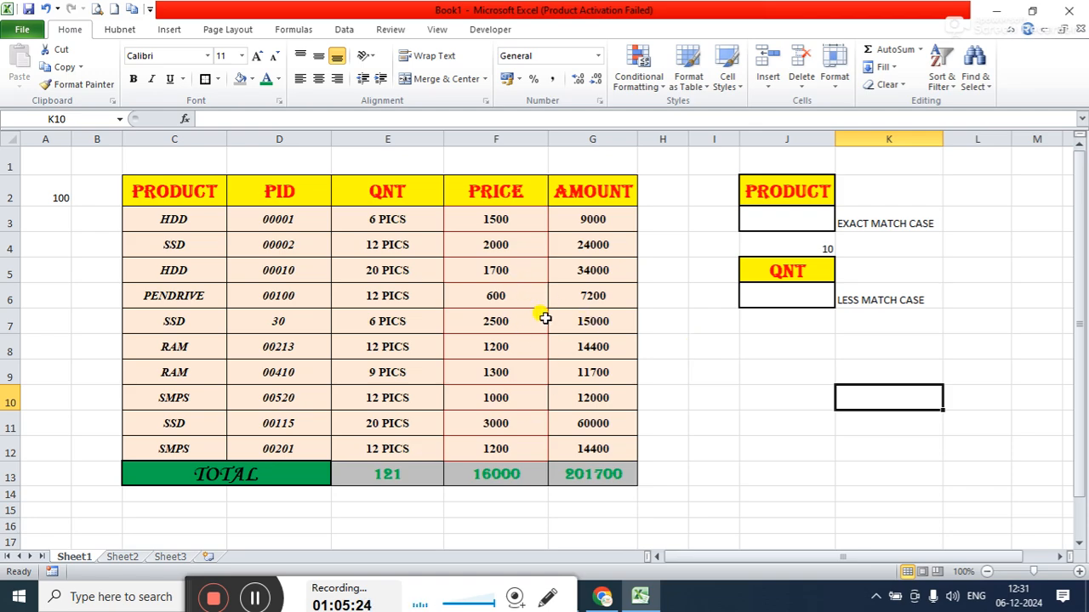
Add a Greater Than rule to the prices in F3:F12, formatting values above 1800 as Green Fill with Dark Green Text.
{"action": "left_click_drag", "start_coordinate": [482, 218], "coordinate": [493, 442]}
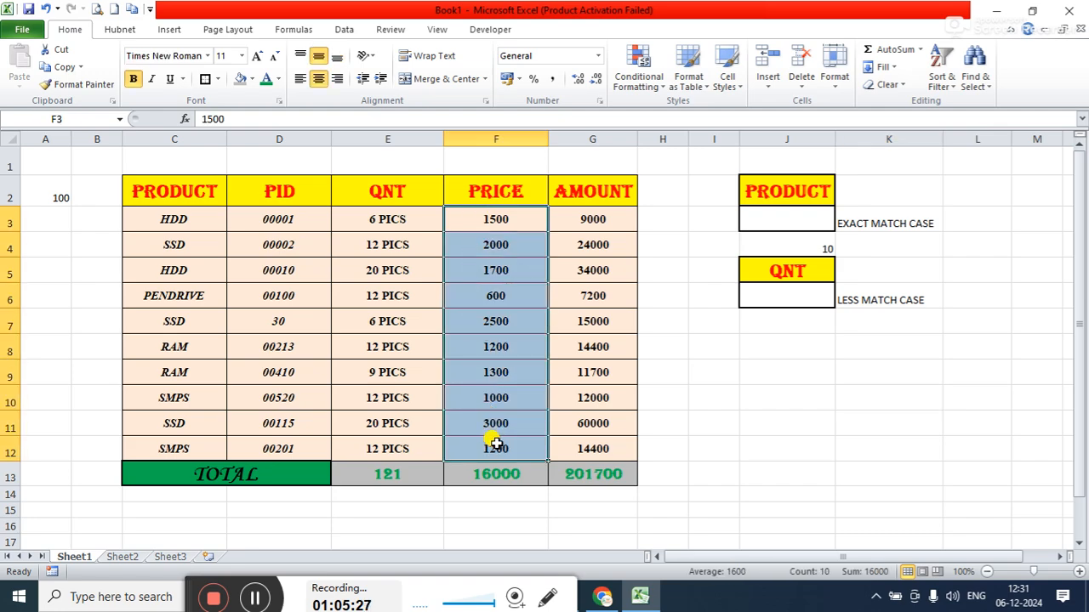
{"action": "left_click", "coordinate": [640, 74]}
{"action": "mouse_move", "coordinate": [706, 124]}
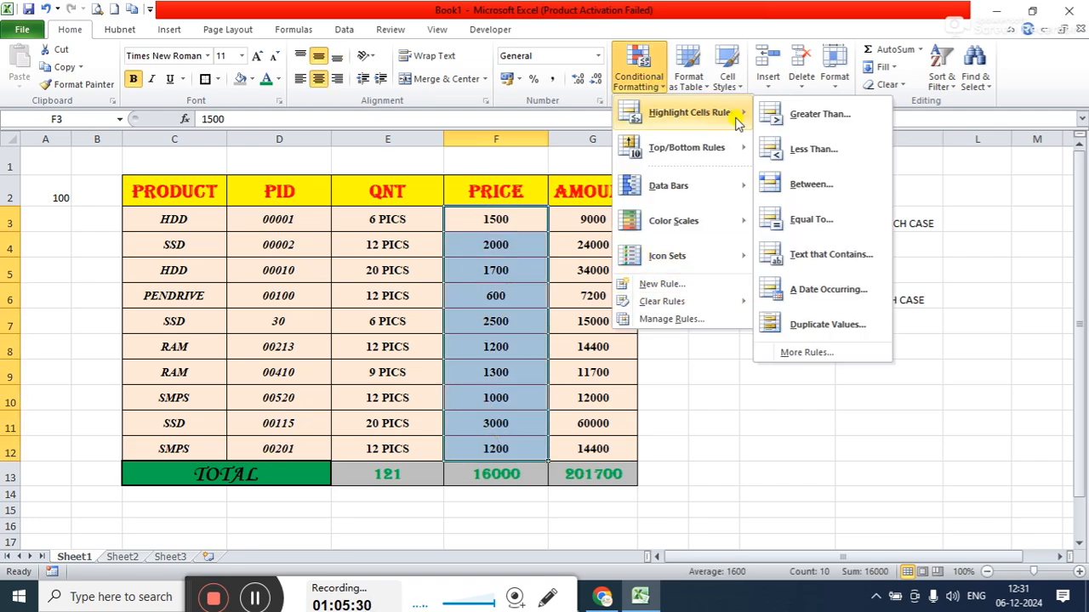
{"action": "left_click", "coordinate": [864, 122]}
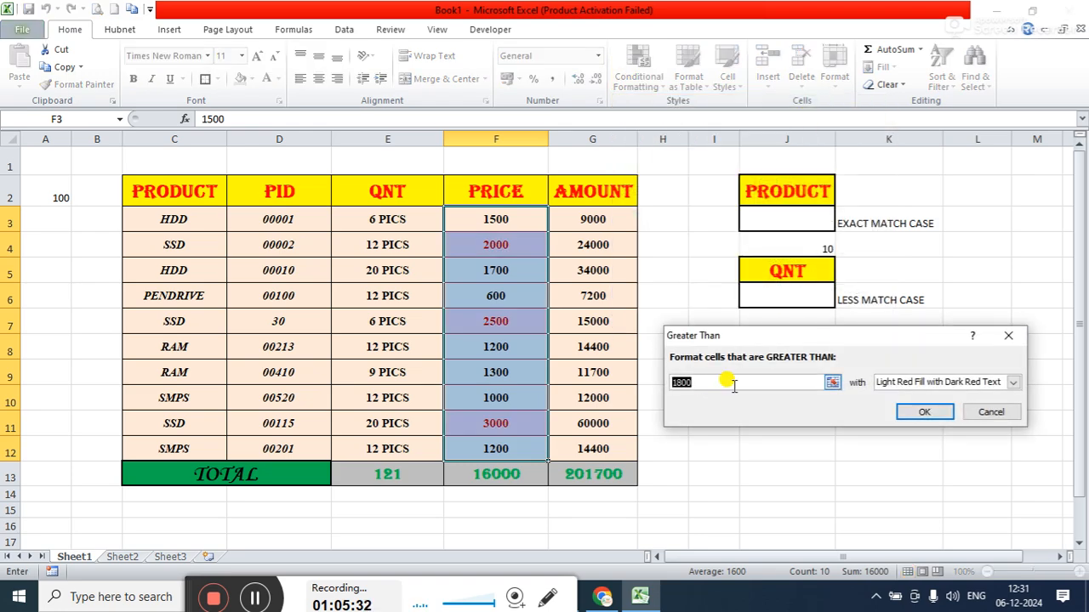
{"action": "left_click", "coordinate": [950, 384]}
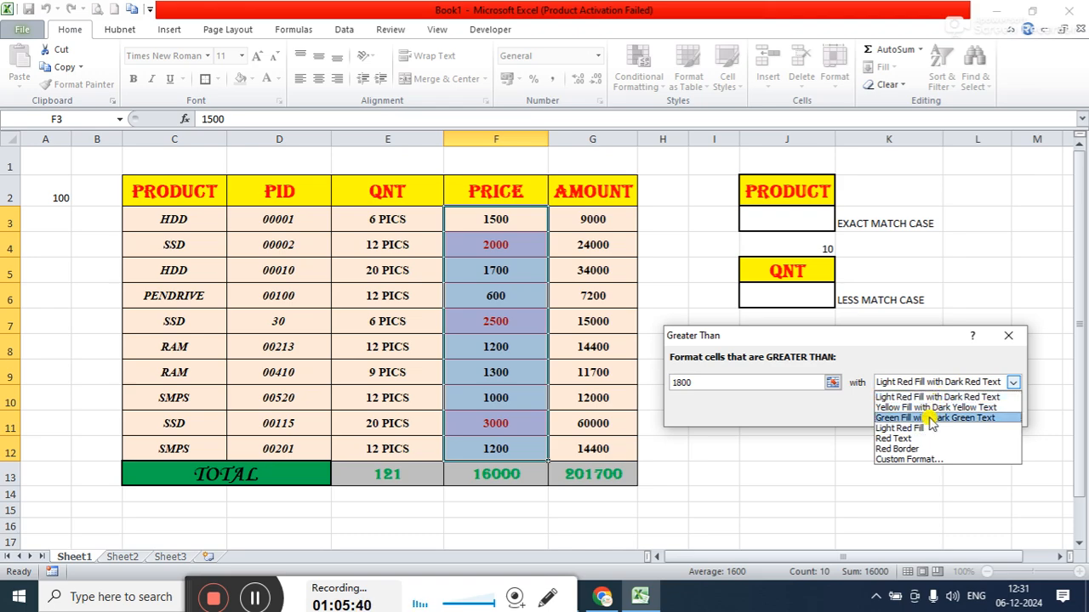
{"action": "left_click", "coordinate": [933, 418]}
{"action": "left_click", "coordinate": [925, 413]}
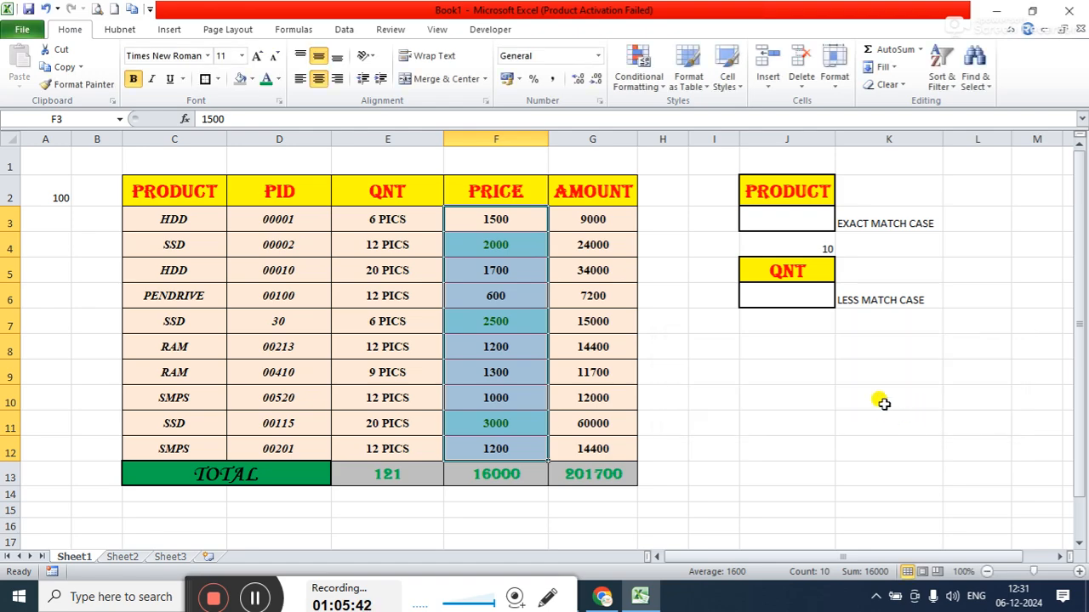
{"action": "left_click", "coordinate": [884, 403]}
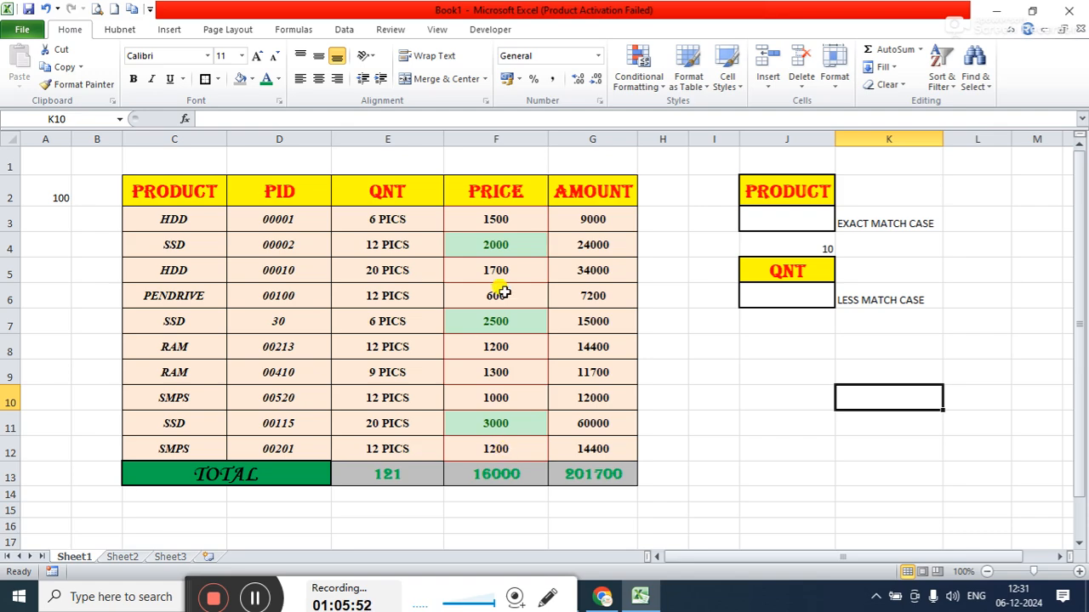
{"action": "left_click", "coordinate": [481, 219]}
{"action": "left_click_drag", "start_coordinate": [482, 220], "coordinate": [486, 426]}
{"action": "left_click", "coordinate": [663, 94]}
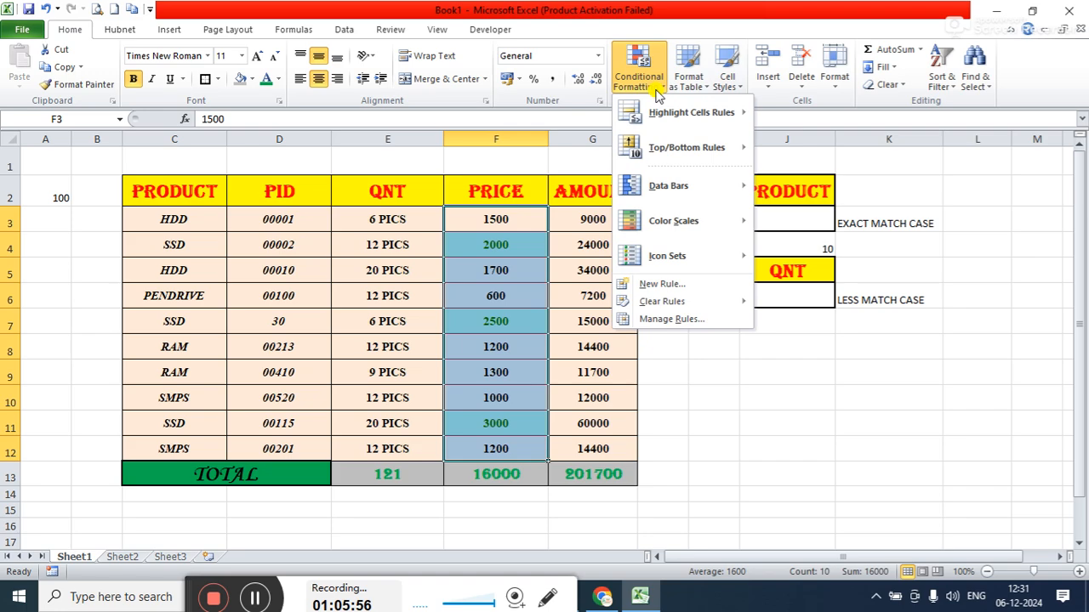
{"action": "mouse_move", "coordinate": [707, 117]}
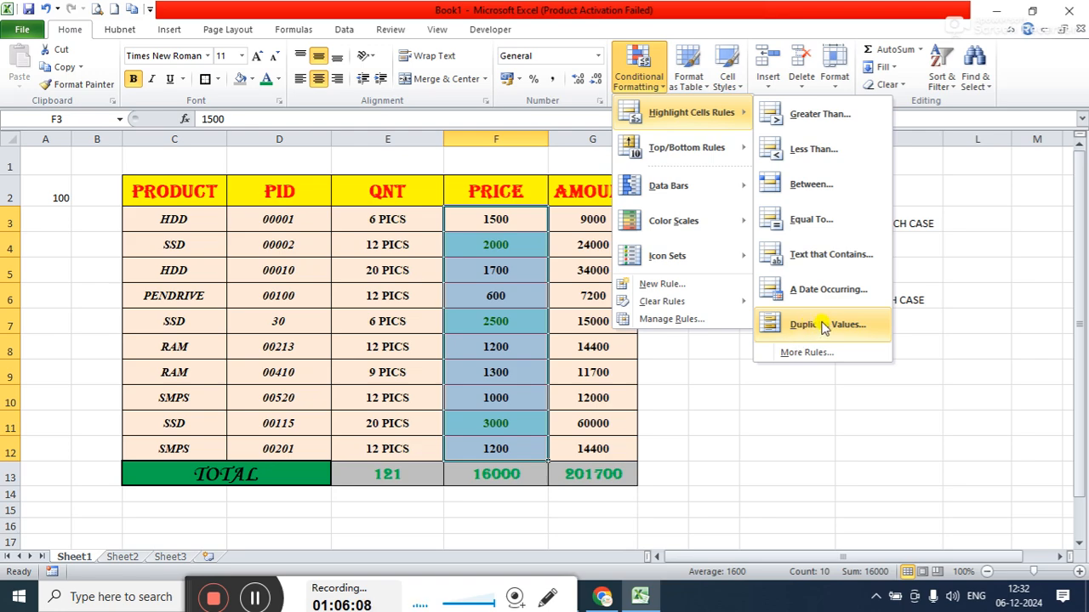
{"action": "left_click", "coordinate": [773, 443]}
Highlight duplicate product names in C3:C12 with Yellow Fill with Dark Yellow Text.
{"action": "left_click_drag", "start_coordinate": [162, 216], "coordinate": [171, 452]}
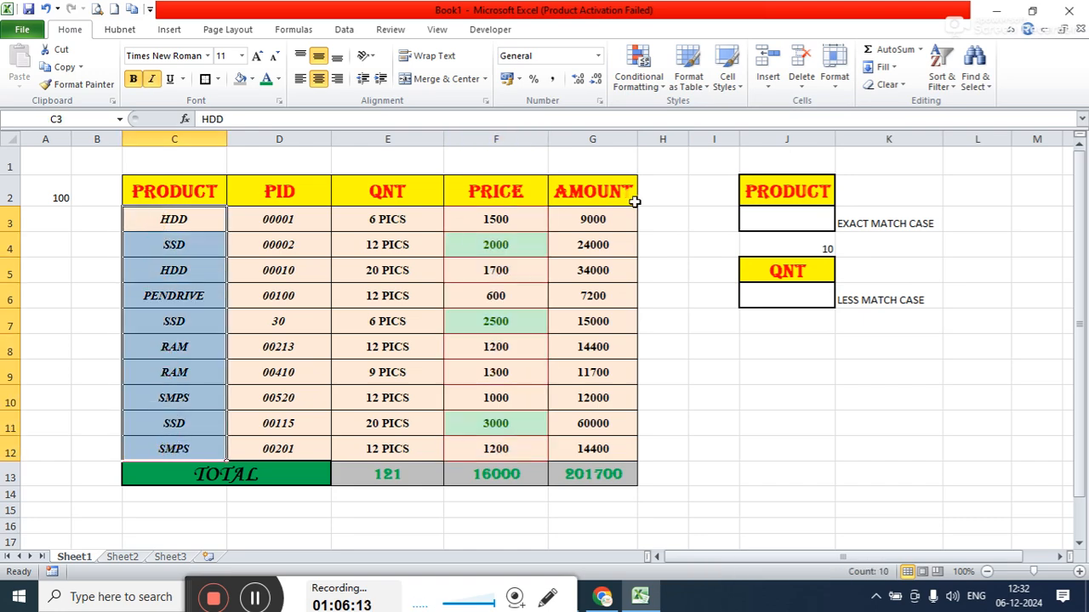
{"action": "left_click", "coordinate": [640, 77]}
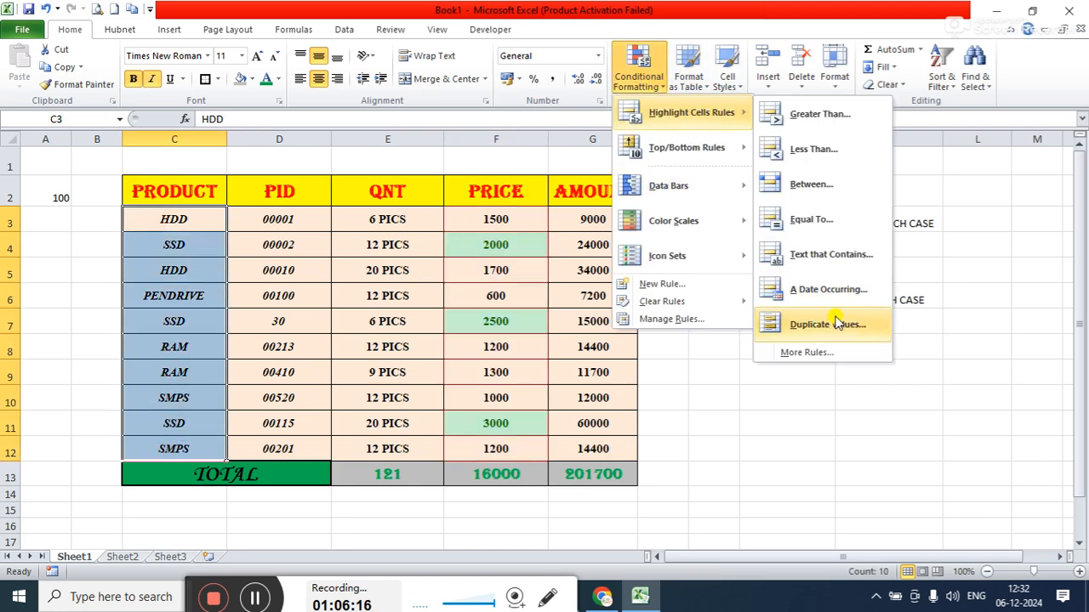
{"action": "left_click", "coordinate": [808, 327]}
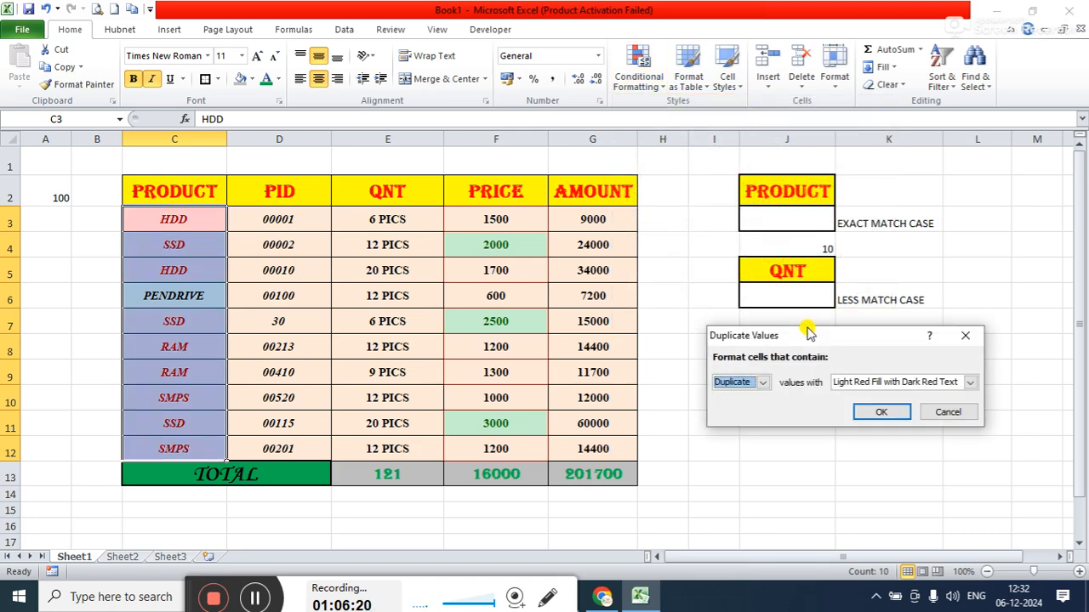
{"action": "left_click", "coordinate": [888, 384]}
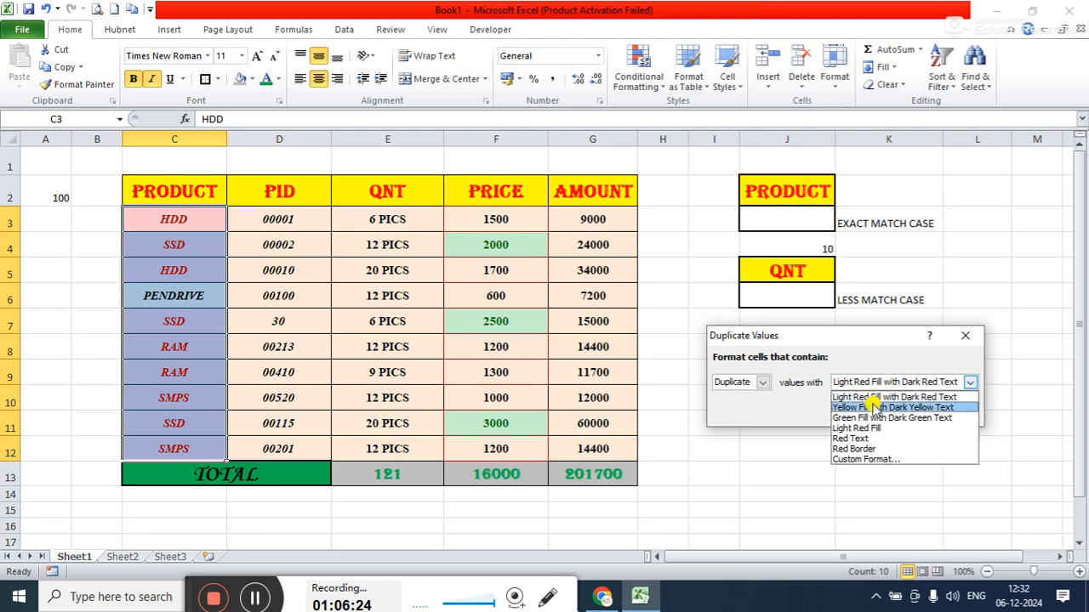
{"action": "left_click", "coordinate": [876, 408]}
{"action": "left_click", "coordinate": [876, 411]}
{"action": "left_click", "coordinate": [978, 401]}
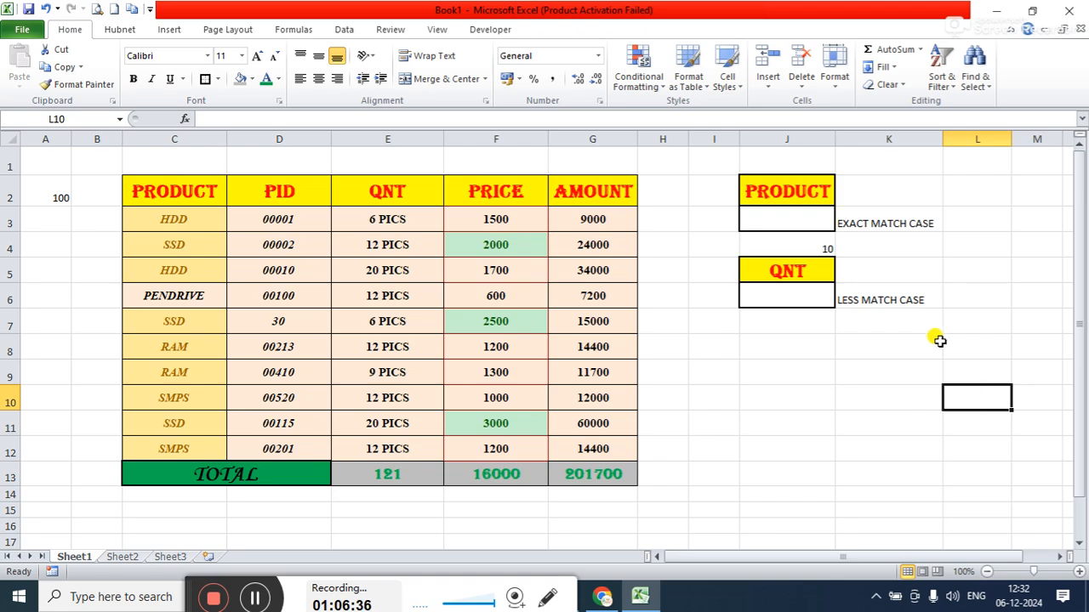
{"action": "left_click", "coordinate": [661, 85]}
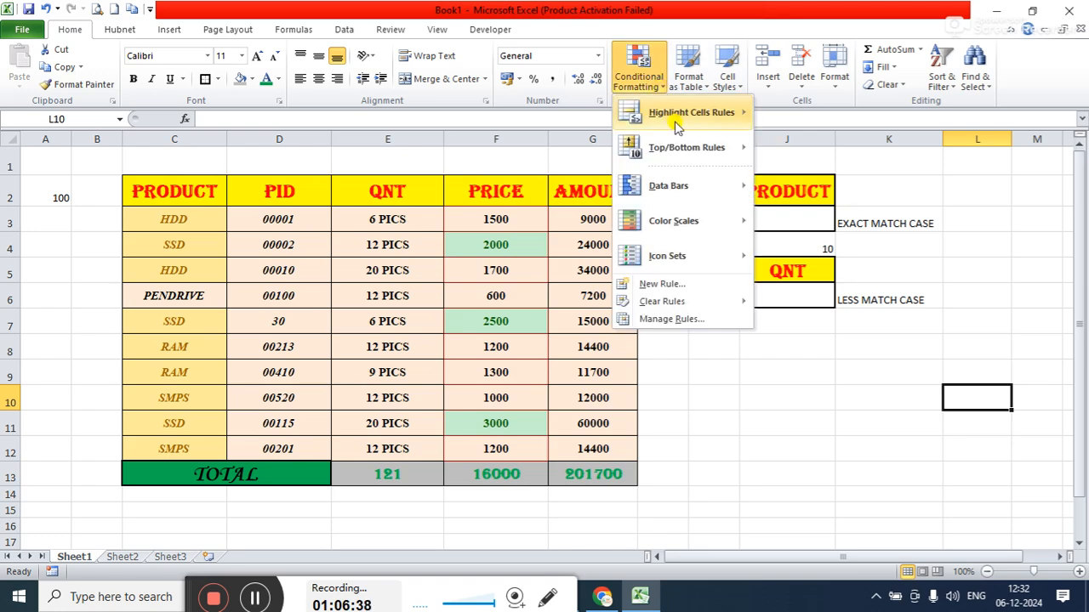
{"action": "mouse_move", "coordinate": [677, 124]}
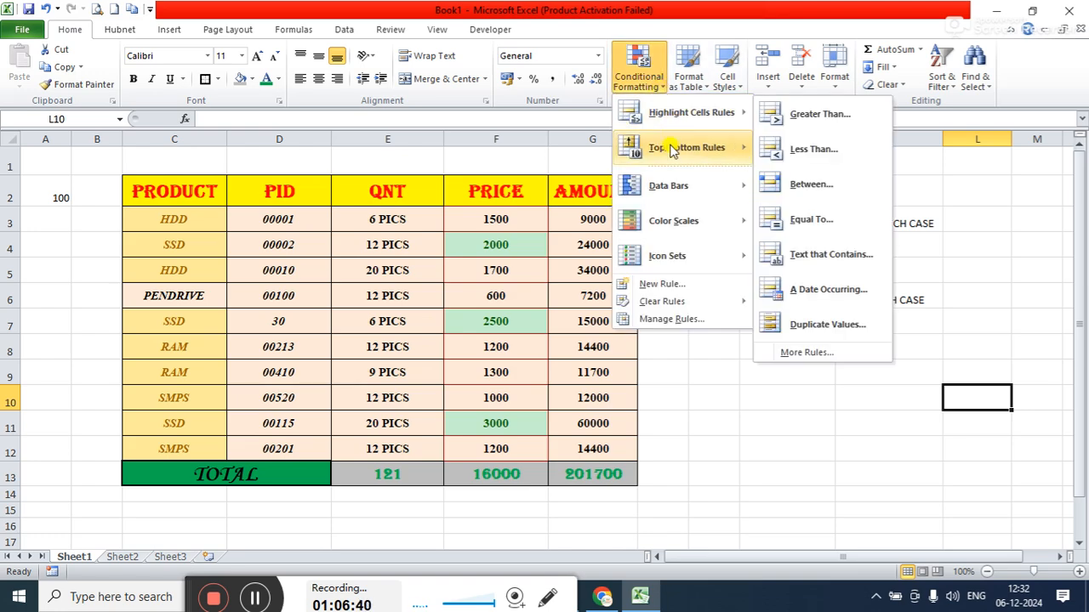
{"action": "mouse_move", "coordinate": [671, 152]}
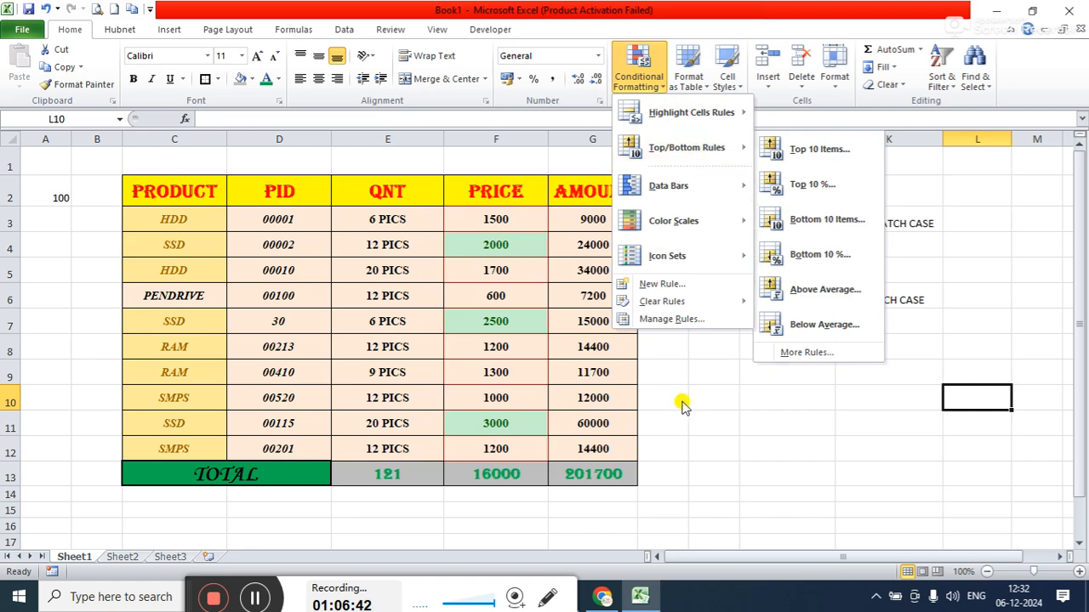
{"action": "key", "text": "Escape"}
{"action": "key", "text": "Escape"}
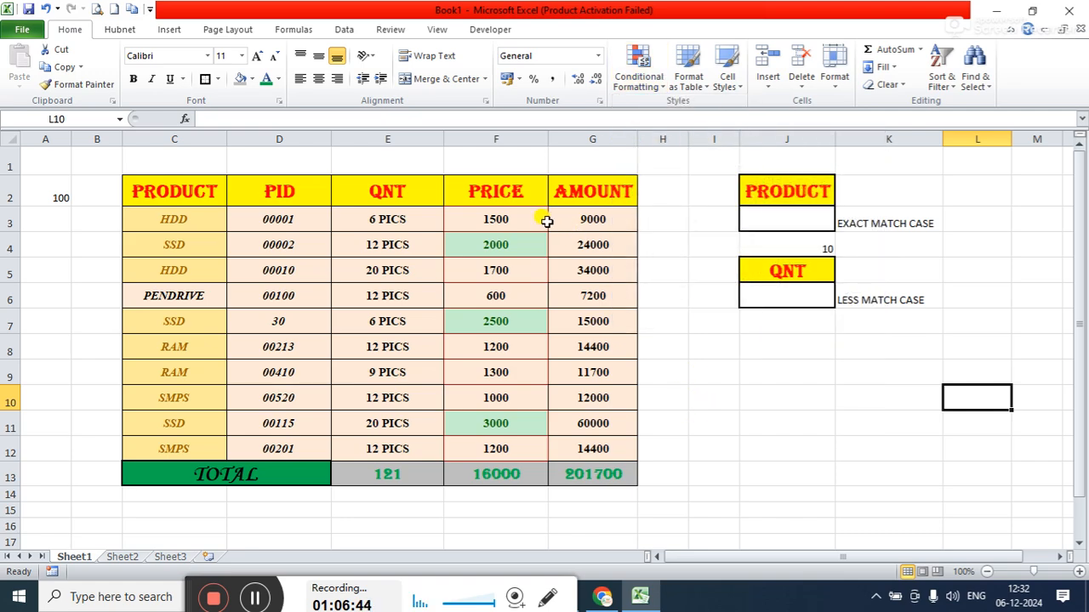
Add a Top 10 Items rule to the amounts in G3:G12, formatting the top 3 as Green Fill with Dark Green Text.
{"action": "left_click", "coordinate": [582, 218]}
{"action": "left_click_drag", "start_coordinate": [582, 218], "coordinate": [590, 446]}
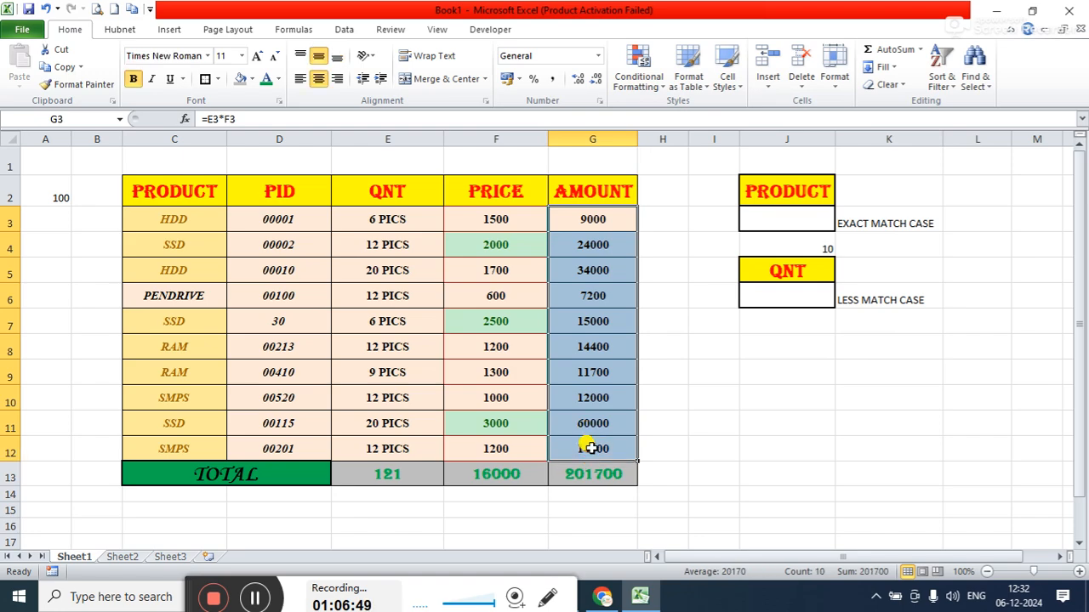
{"action": "left_click", "coordinate": [639, 78]}
{"action": "mouse_move", "coordinate": [657, 151]}
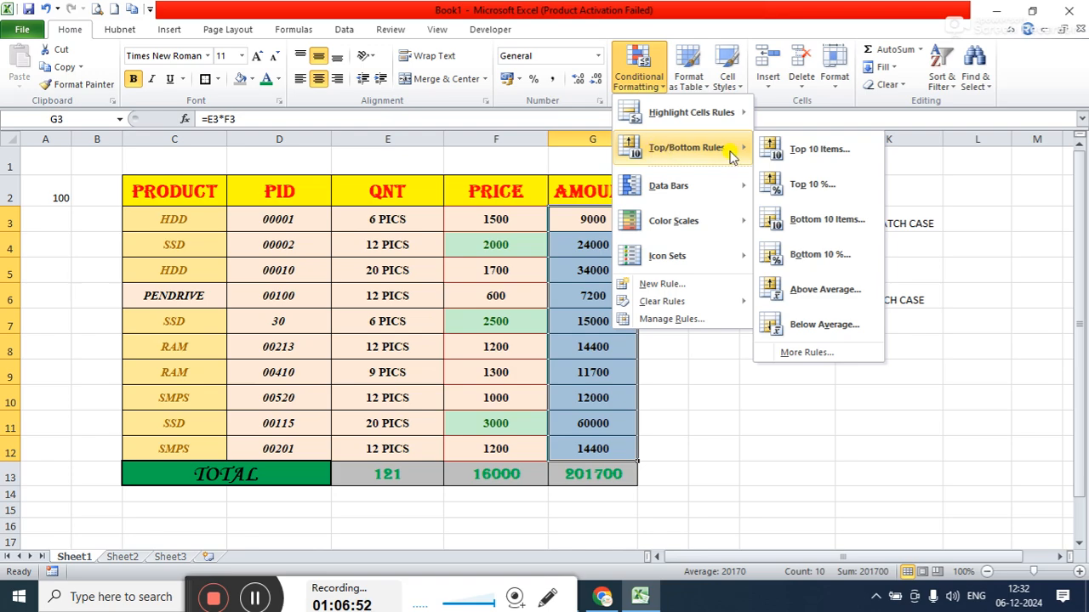
{"action": "left_click", "coordinate": [812, 154]}
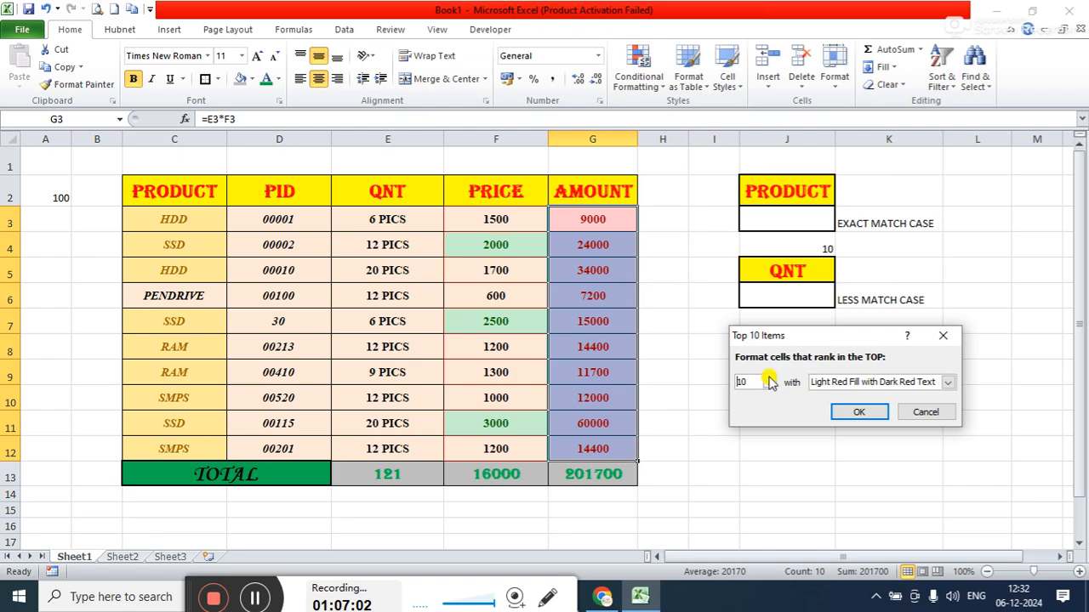
{"action": "left_click_drag", "start_coordinate": [751, 382], "coordinate": [702, 382]}
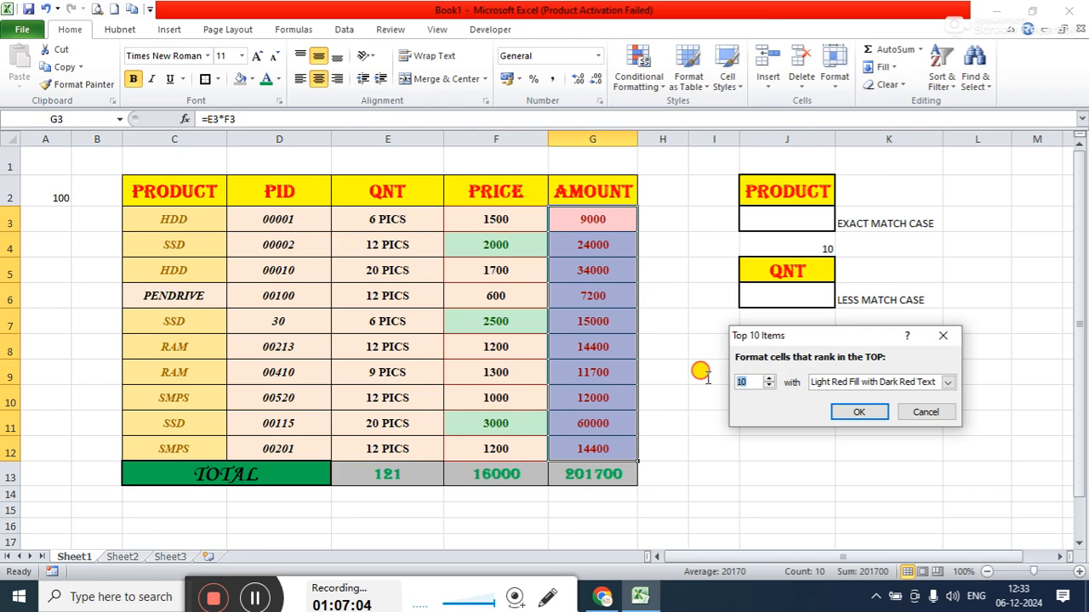
{"action": "type", "text": "3"}
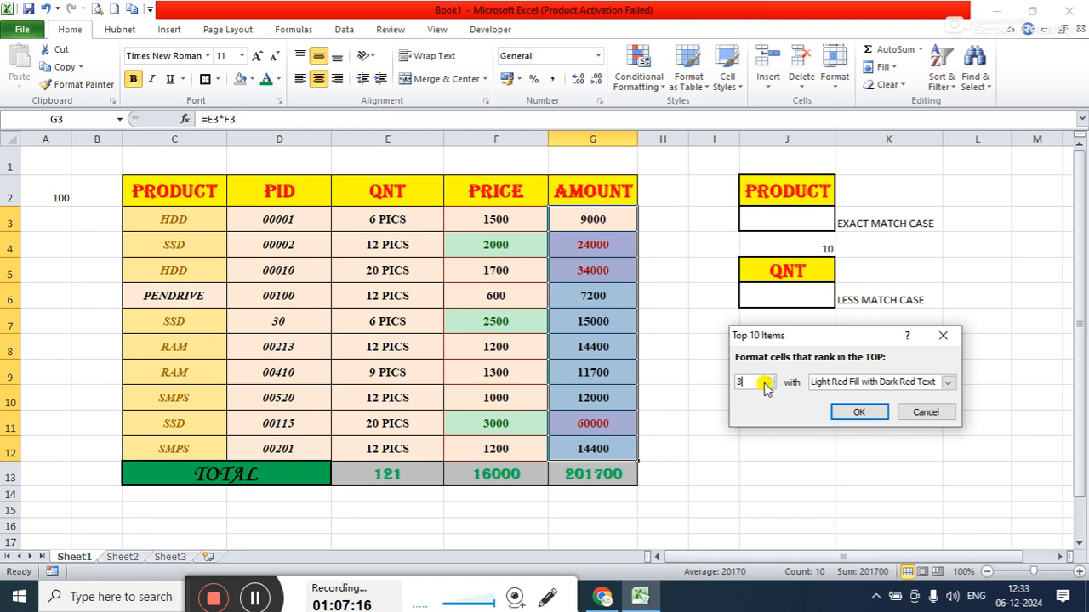
{"action": "left_click", "coordinate": [863, 384]}
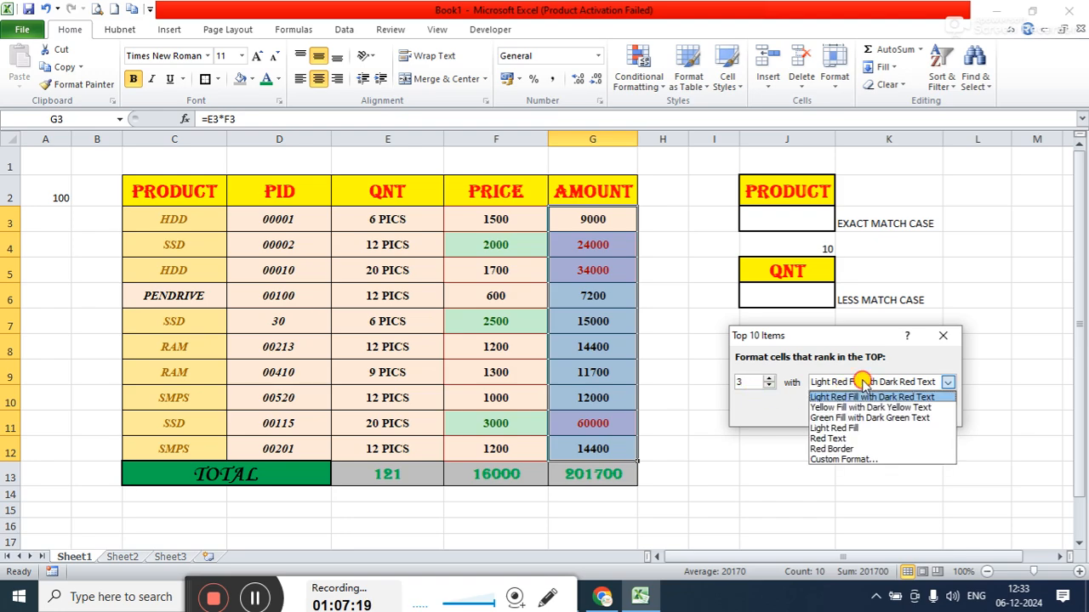
{"action": "left_click", "coordinate": [842, 430]}
{"action": "left_click", "coordinate": [838, 382]}
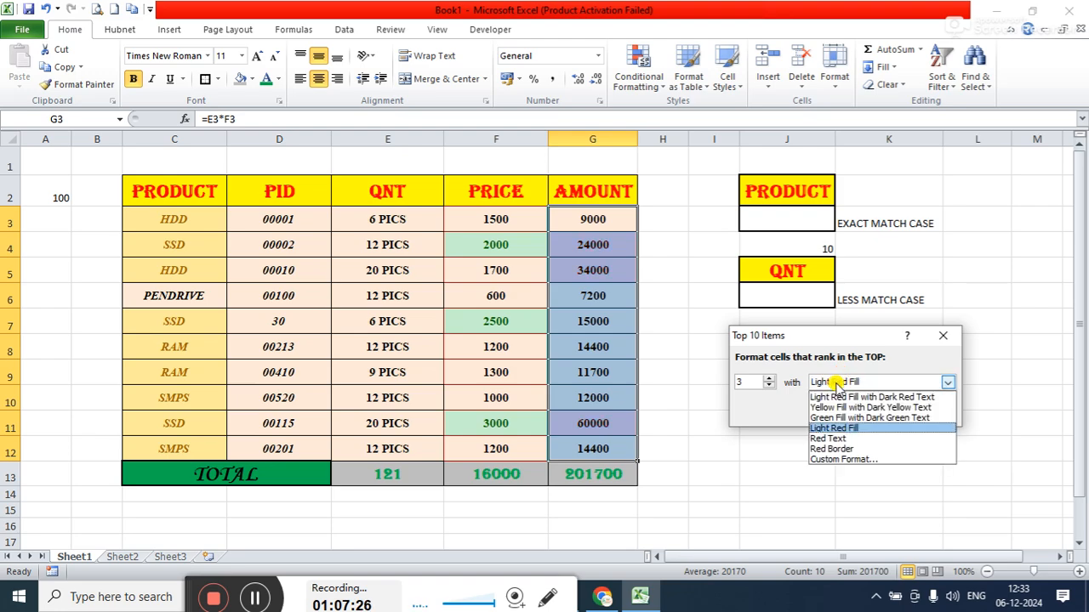
{"action": "left_click", "coordinate": [835, 418]}
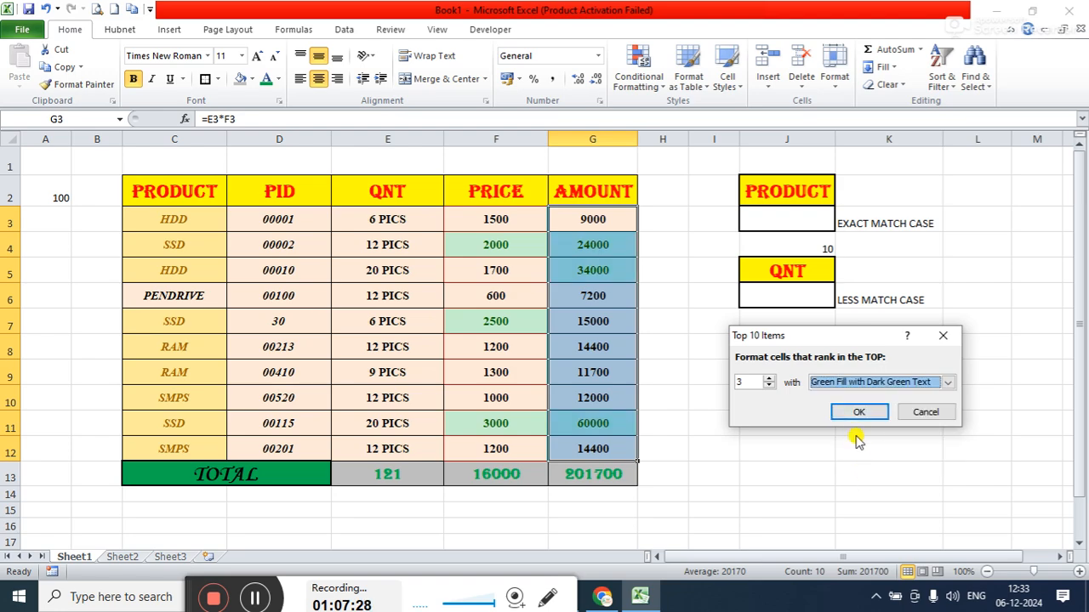
{"action": "left_click", "coordinate": [857, 413]}
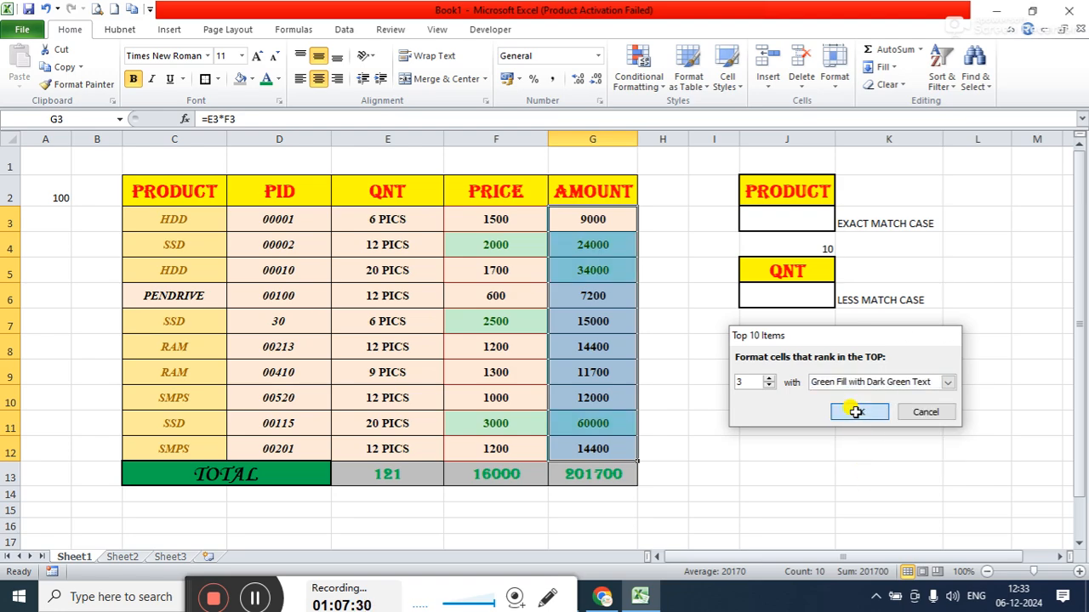
{"action": "left_click", "coordinate": [712, 392]}
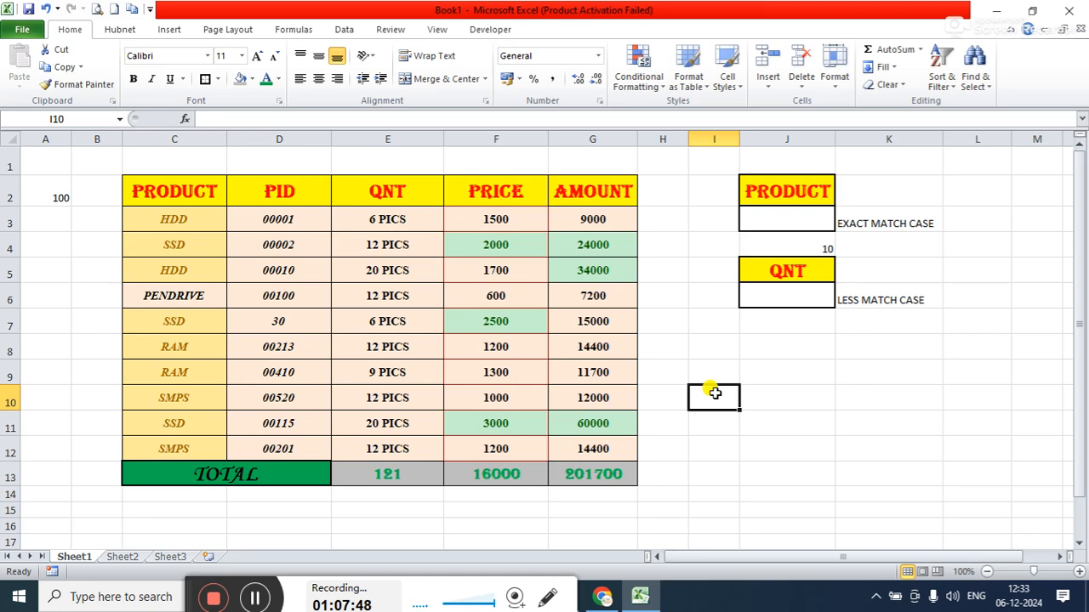
Clear all conditional formatting rules from the product table's data cells C3:G12.
{"action": "left_click_drag", "start_coordinate": [170, 212], "coordinate": [585, 451]}
{"action": "left_click", "coordinate": [654, 84]}
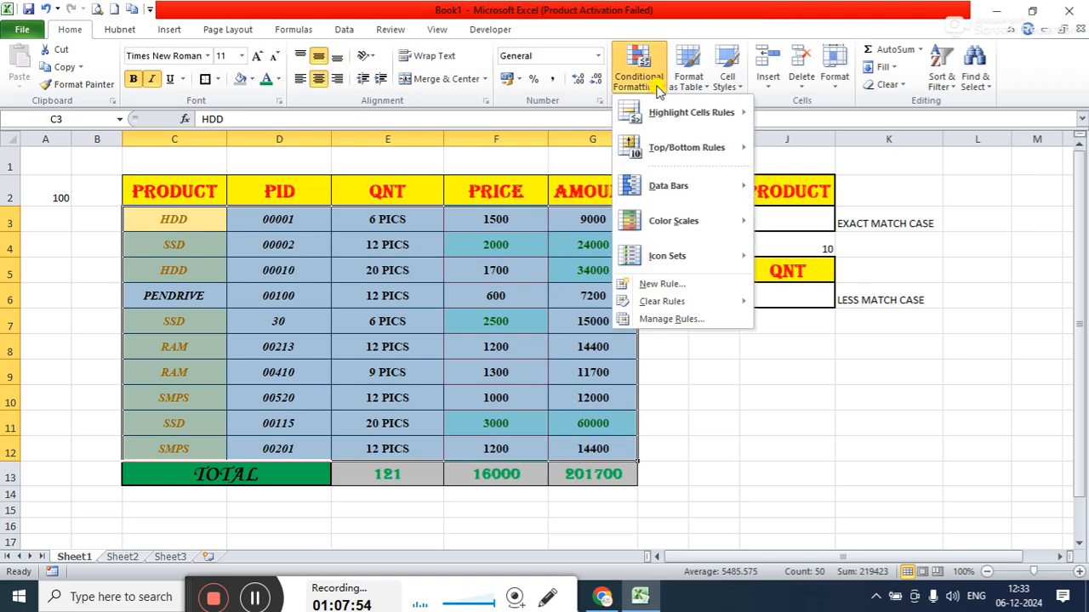
{"action": "mouse_move", "coordinate": [679, 304]}
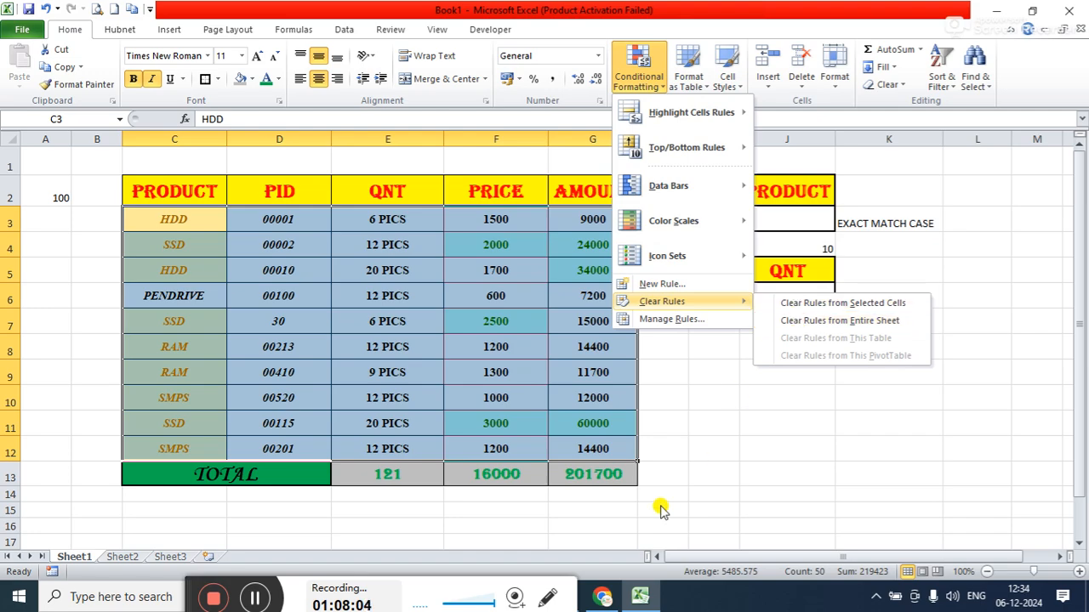
{"action": "left_click", "coordinate": [829, 306]}
{"action": "left_click", "coordinate": [735, 393]}
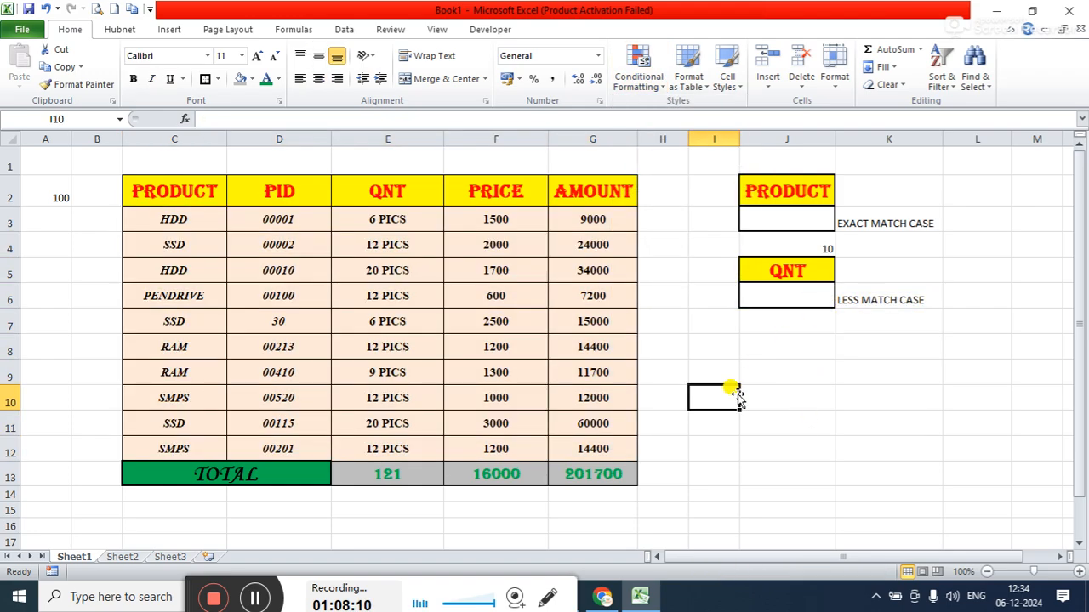
Enter SSD in J3 under the lookup PRODUCT heading.
{"action": "left_click", "coordinate": [785, 219]}
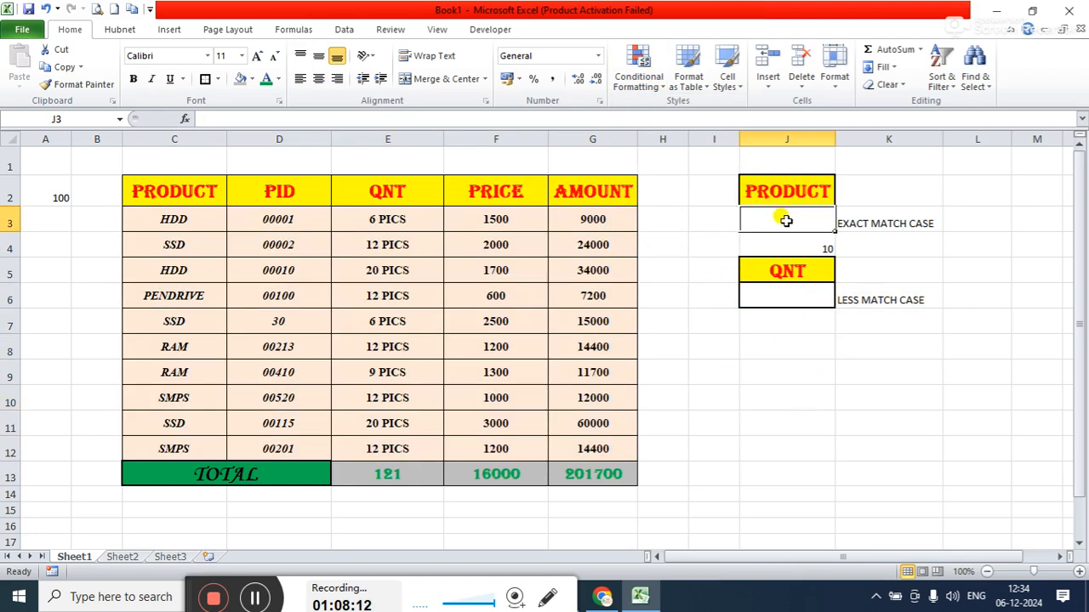
{"action": "type", "text": "SSD"}
{"action": "key", "text": "Return"}
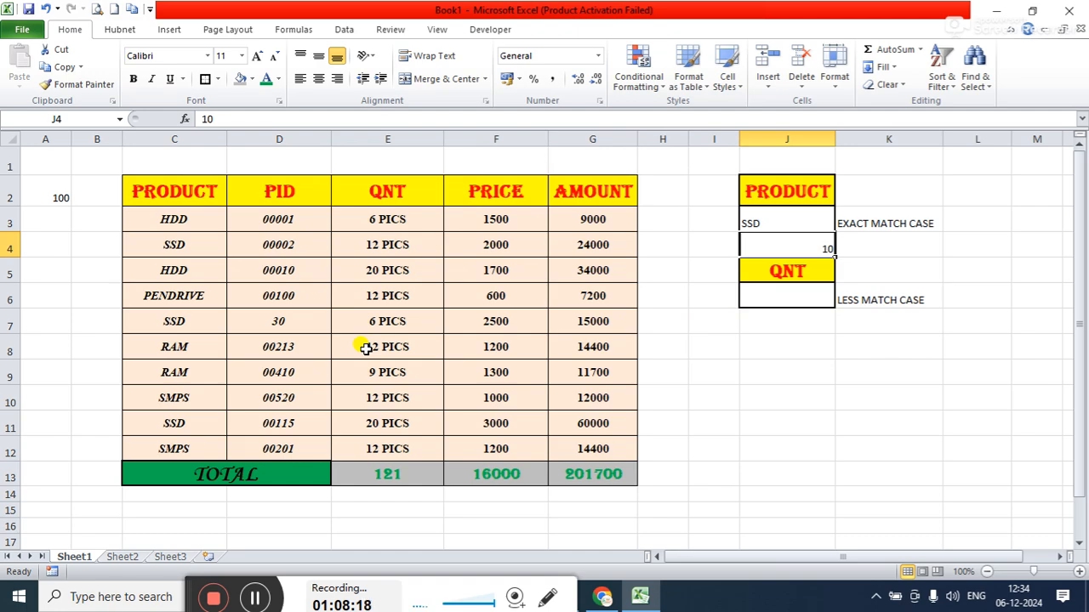
{"action": "left_click_drag", "start_coordinate": [185, 217], "coordinate": [587, 455]}
{"action": "left_click", "coordinate": [642, 85]}
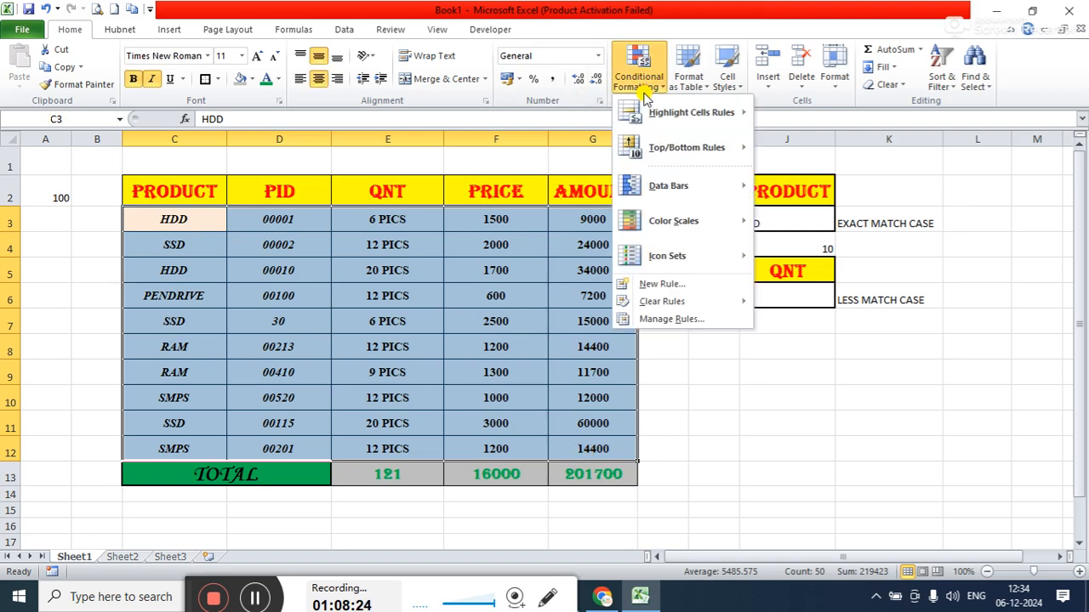
{"action": "mouse_move", "coordinate": [662, 185]}
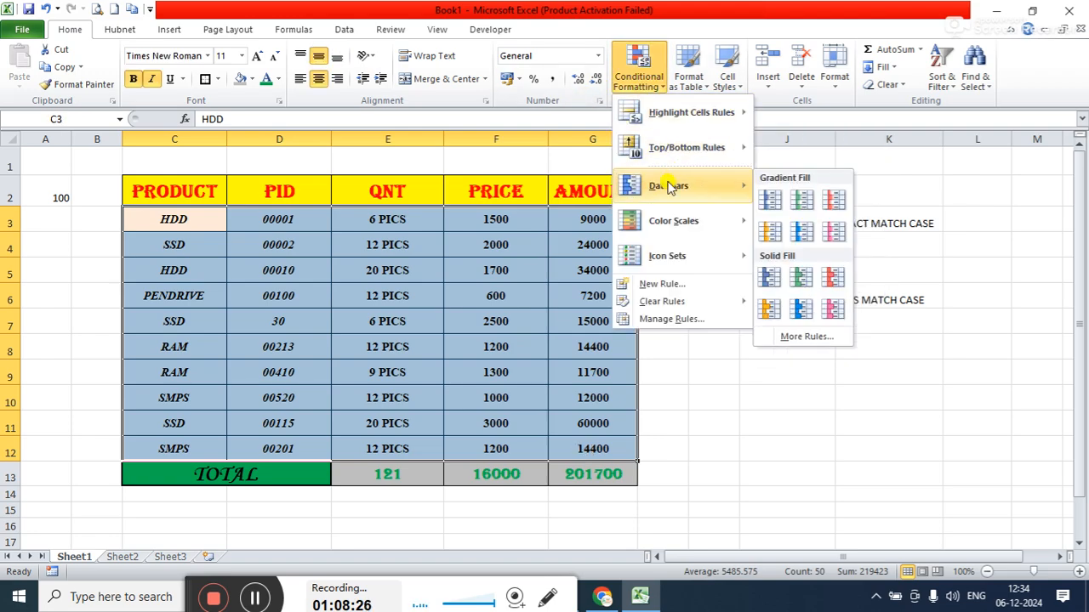
{"action": "key", "text": "Escape"}
{"action": "key", "text": "Escape"}
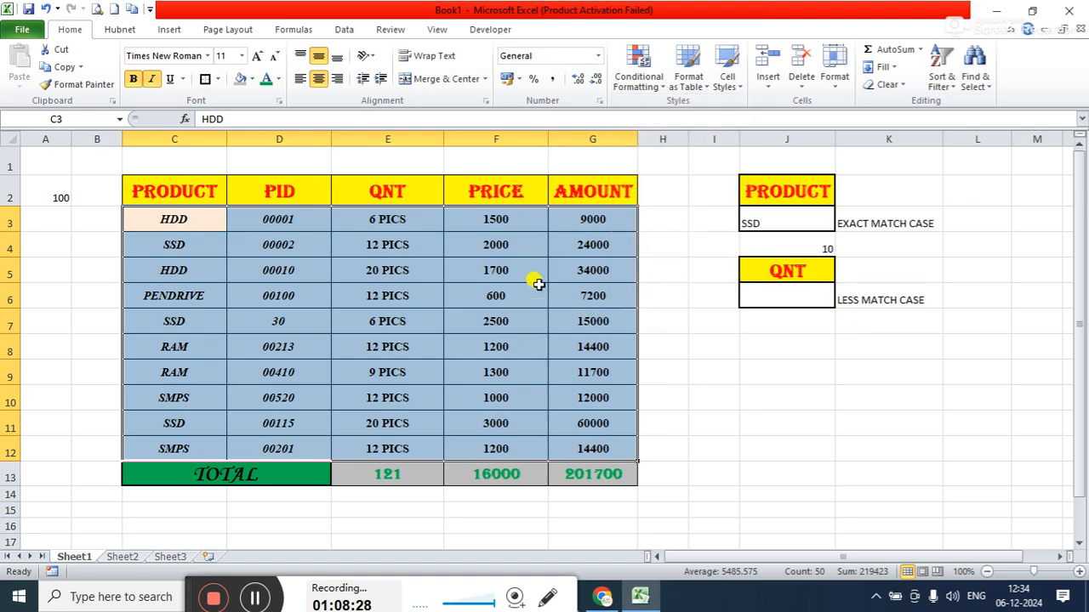
{"action": "left_click", "coordinate": [668, 349]}
Apply blue gradient-fill data bars to the prices in F3:F12.
{"action": "left_click_drag", "start_coordinate": [503, 219], "coordinate": [517, 449]}
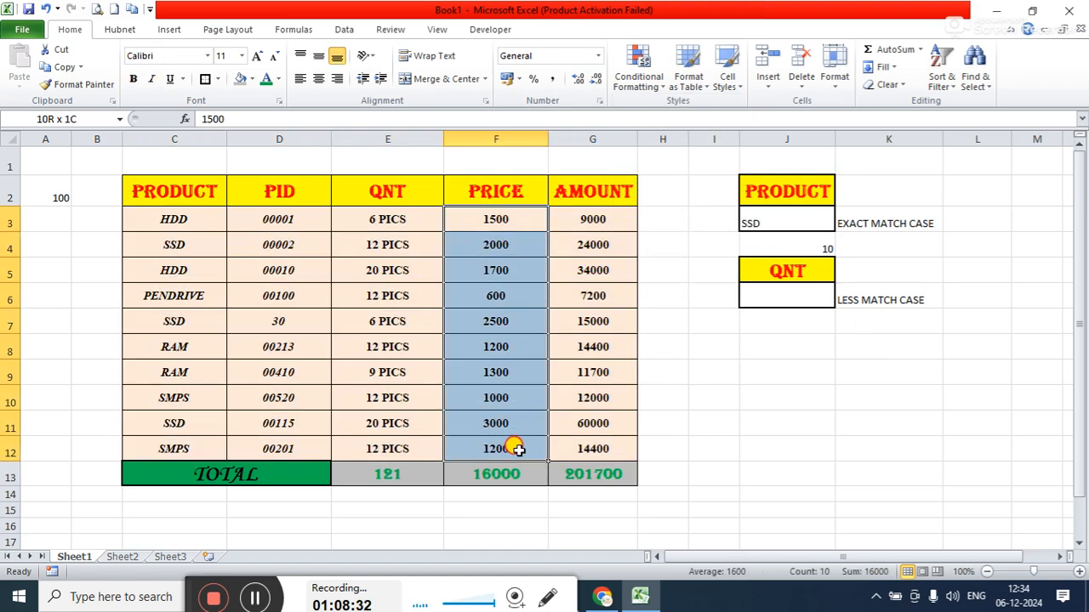
{"action": "left_click", "coordinate": [639, 77]}
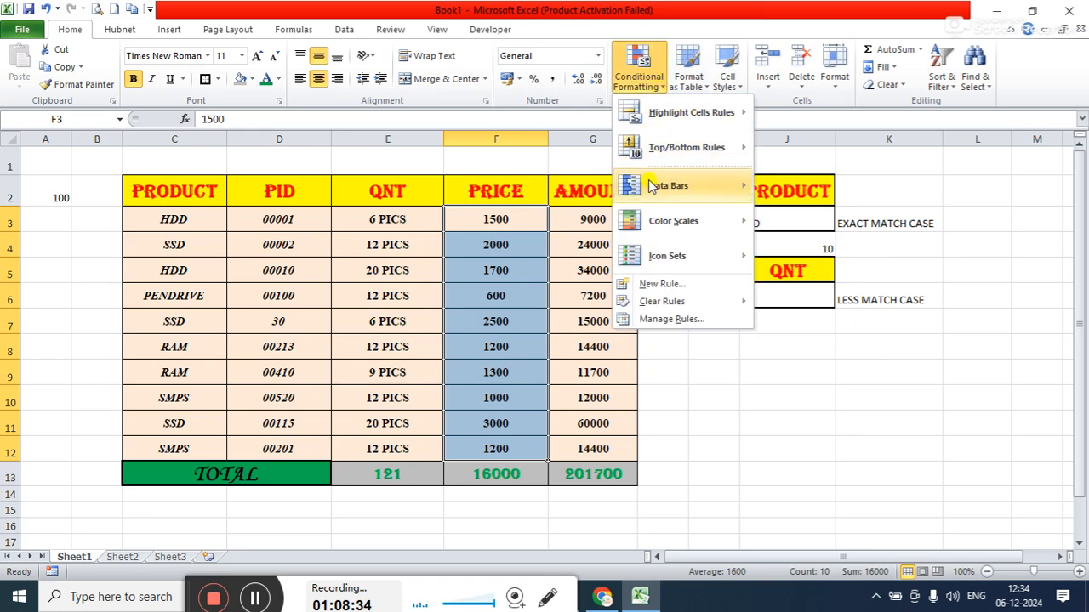
{"action": "mouse_move", "coordinate": [650, 185]}
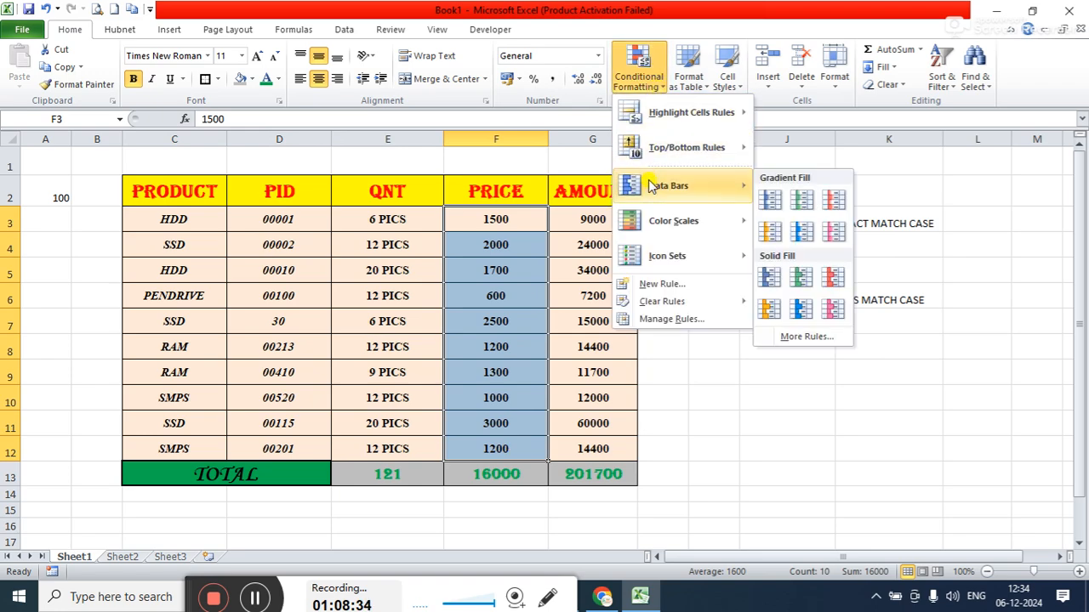
{"action": "left_click", "coordinate": [772, 204]}
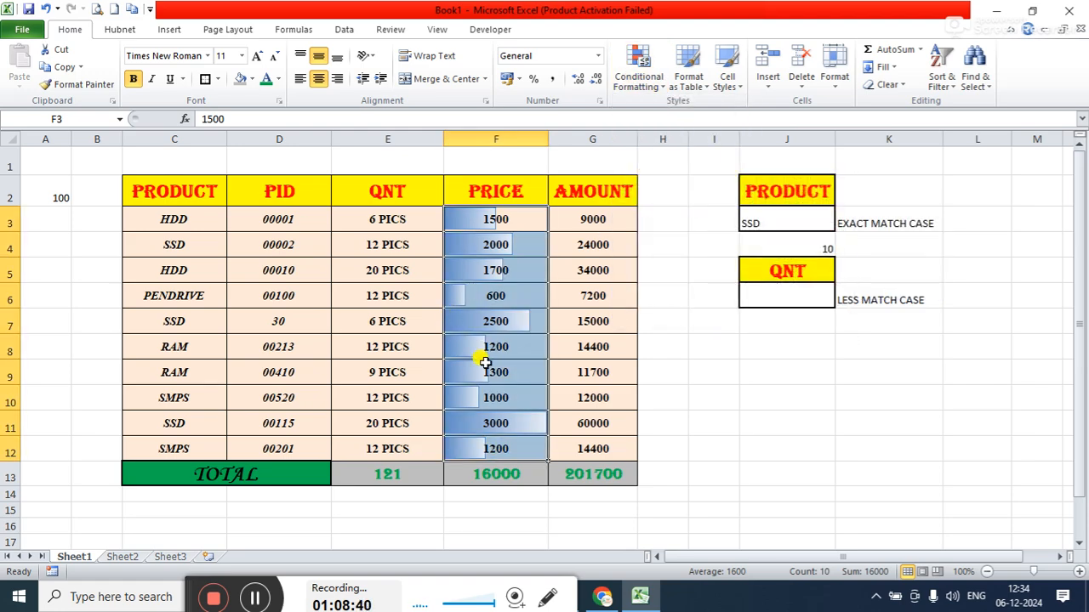
{"action": "left_click", "coordinate": [796, 423]}
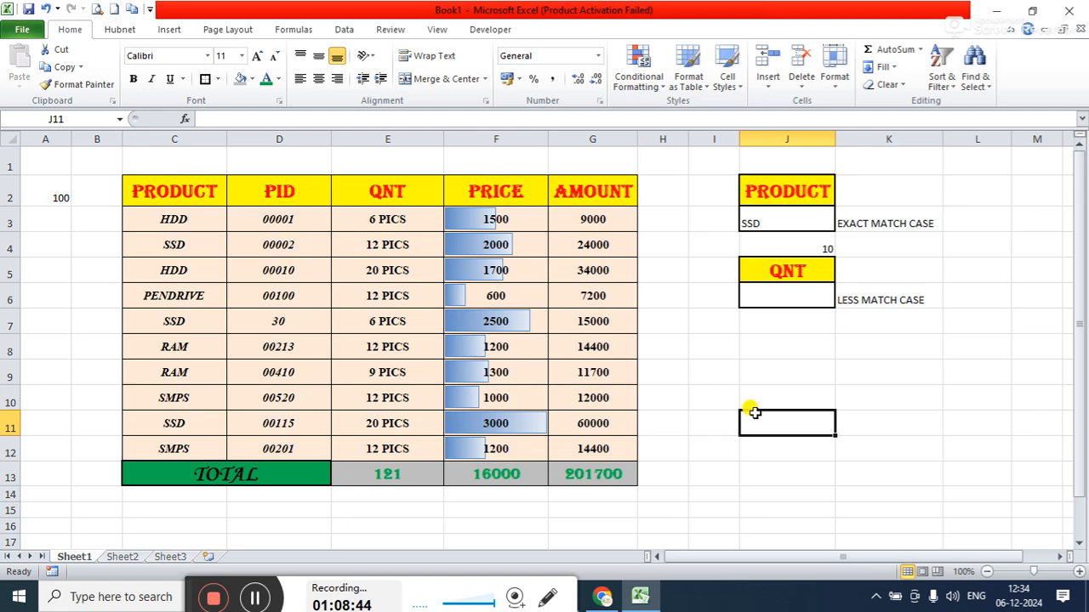
Apply the five-level black-and-white quarter-circle rating icon set to the amounts in G3:G12.
{"action": "left_click_drag", "start_coordinate": [604, 213], "coordinate": [611, 444]}
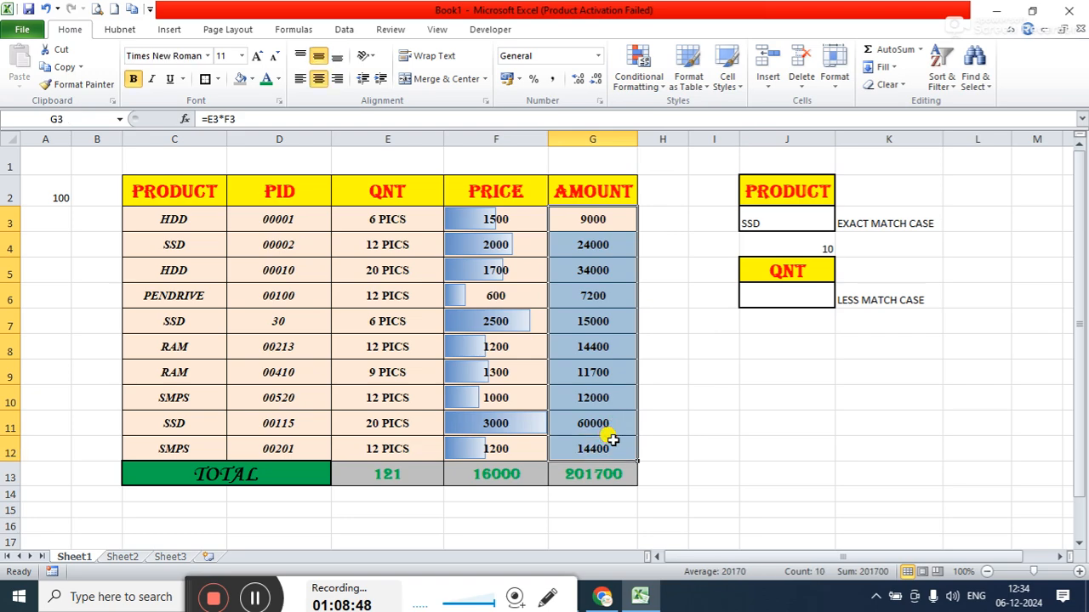
{"action": "left_click", "coordinate": [641, 83]}
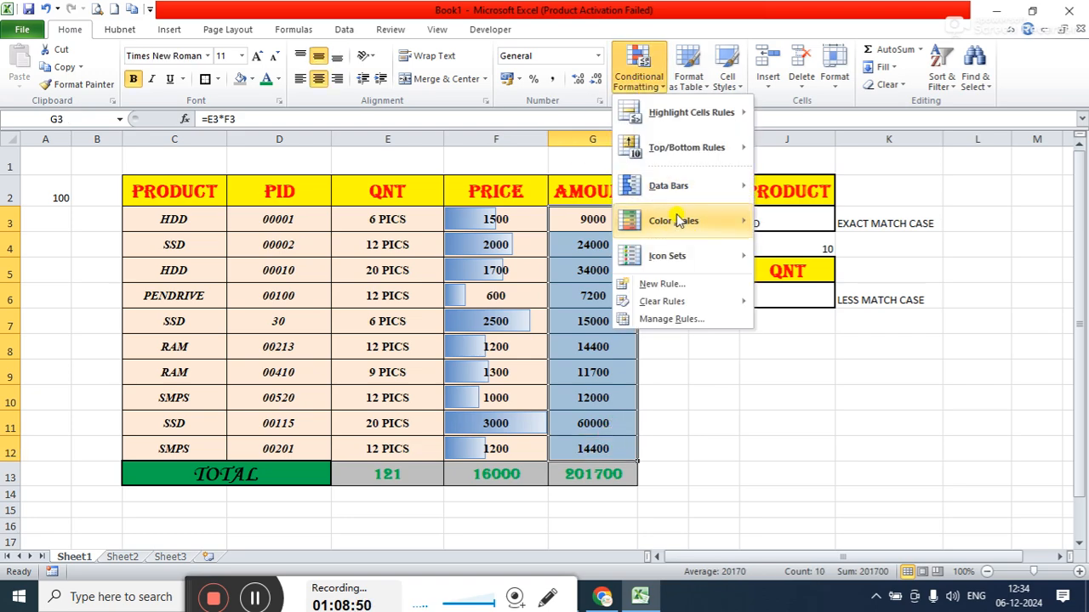
{"action": "mouse_move", "coordinate": [678, 221]}
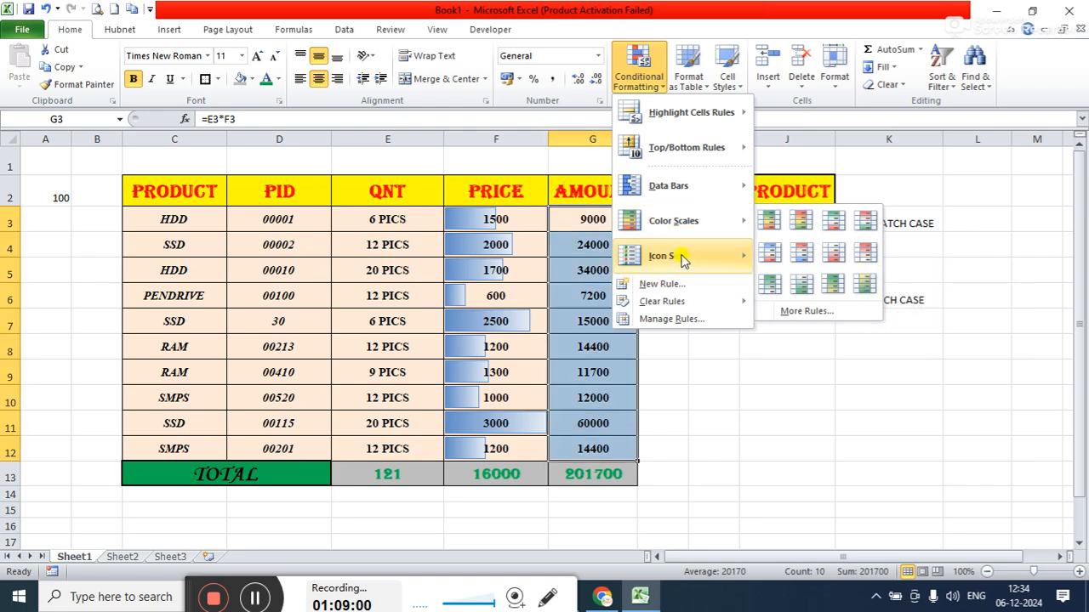
{"action": "mouse_move", "coordinate": [685, 262]}
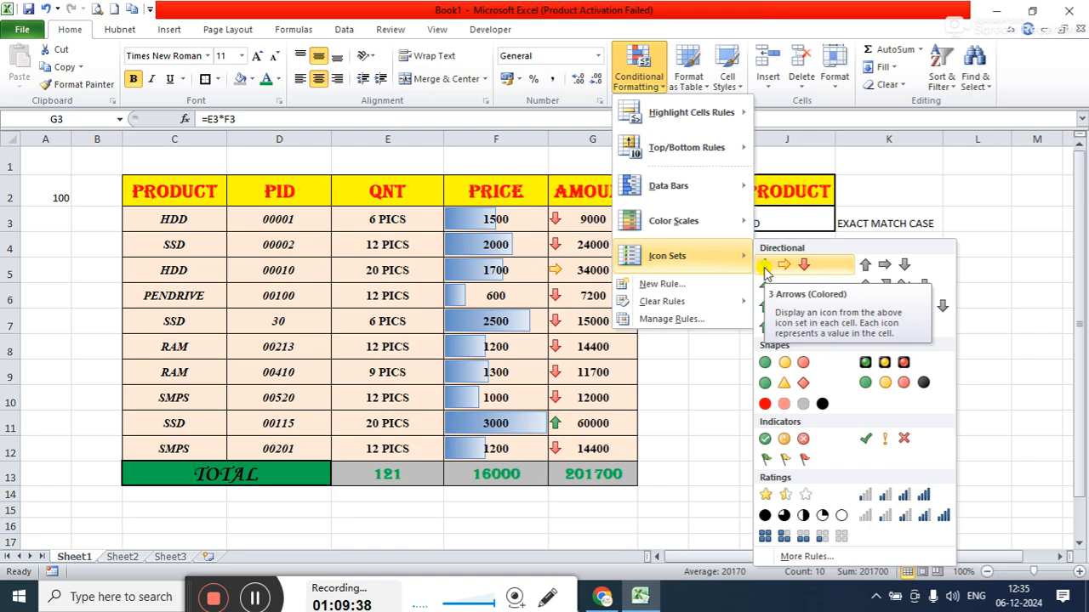
{"action": "left_click", "coordinate": [812, 517]}
{"action": "left_click", "coordinate": [818, 492]}
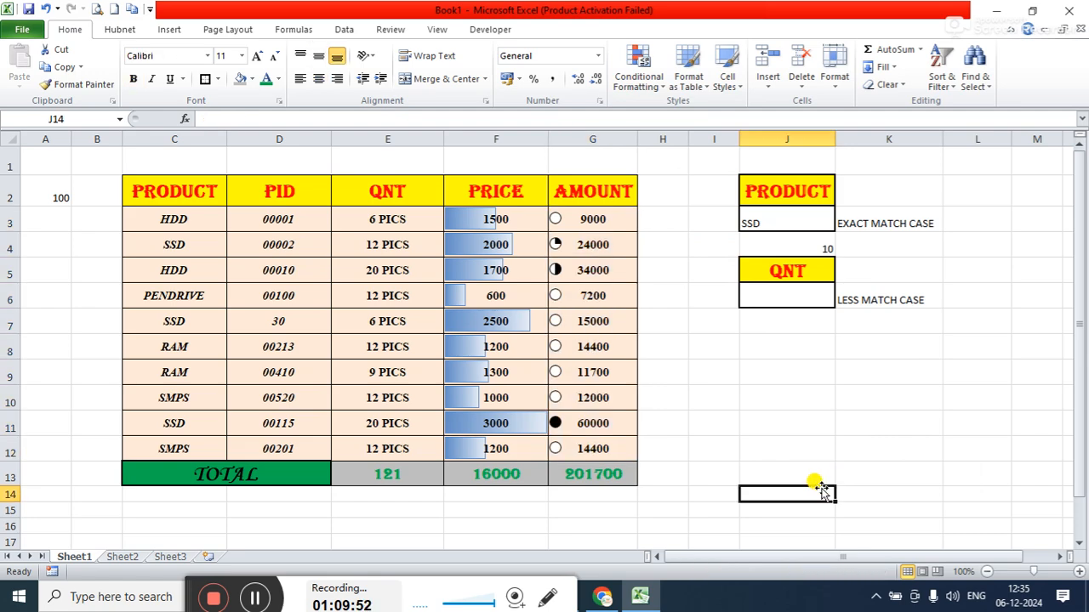
{"action": "left_click", "coordinate": [646, 79]}
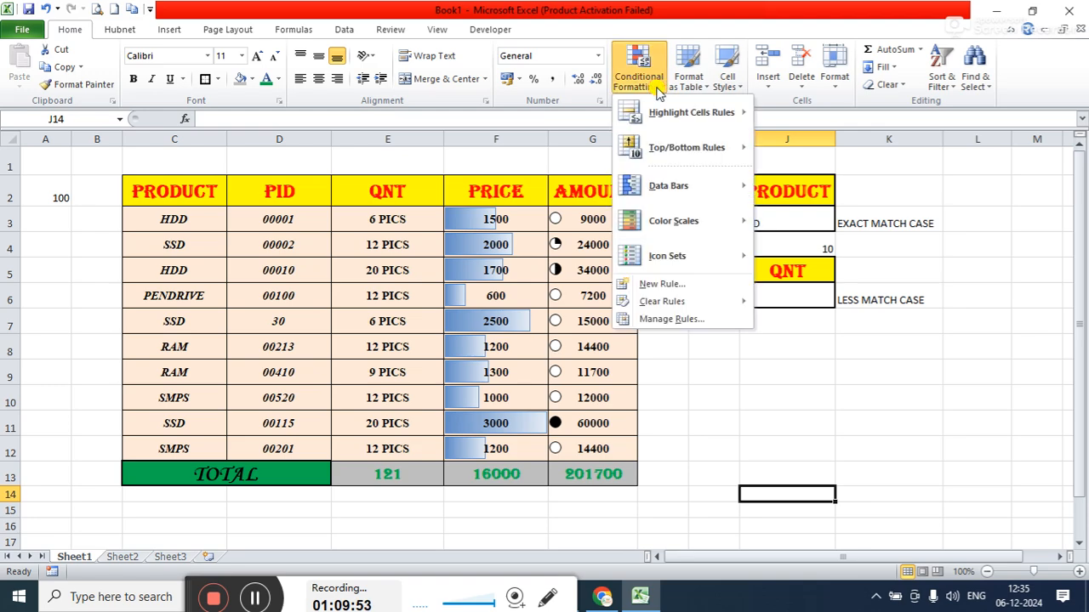
{"action": "left_click", "coordinate": [648, 324]}
{"action": "left_click", "coordinate": [651, 321]}
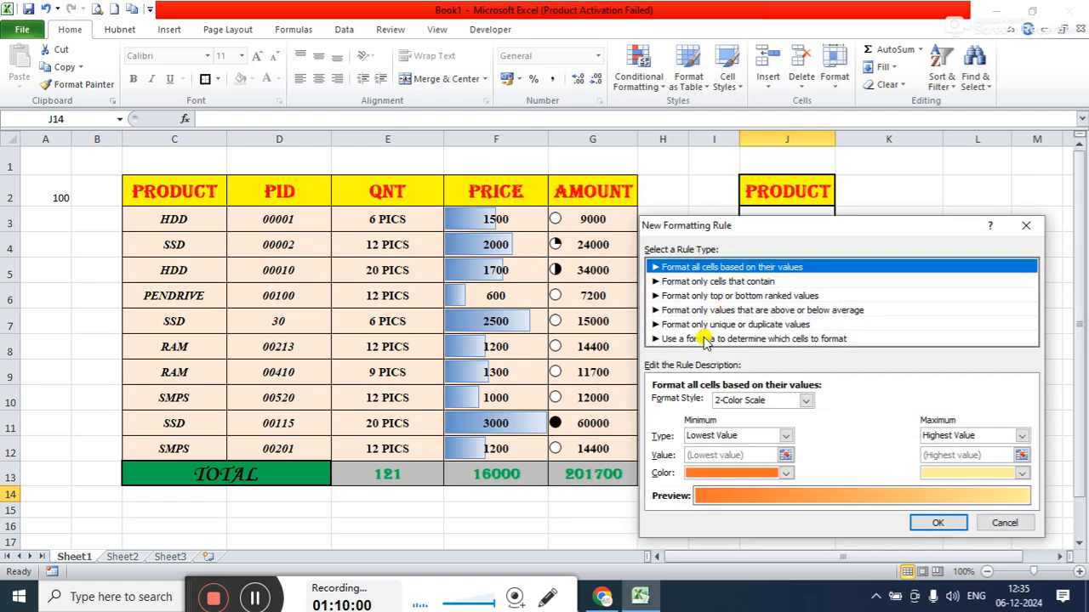
{"action": "left_click", "coordinate": [706, 339]}
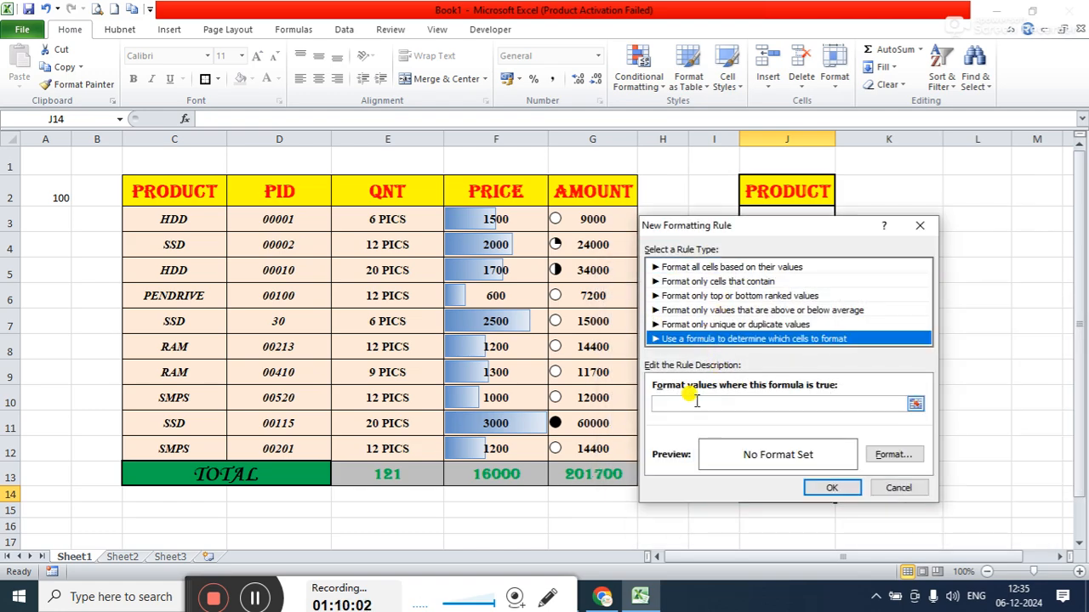
{"action": "left_click", "coordinate": [919, 227]}
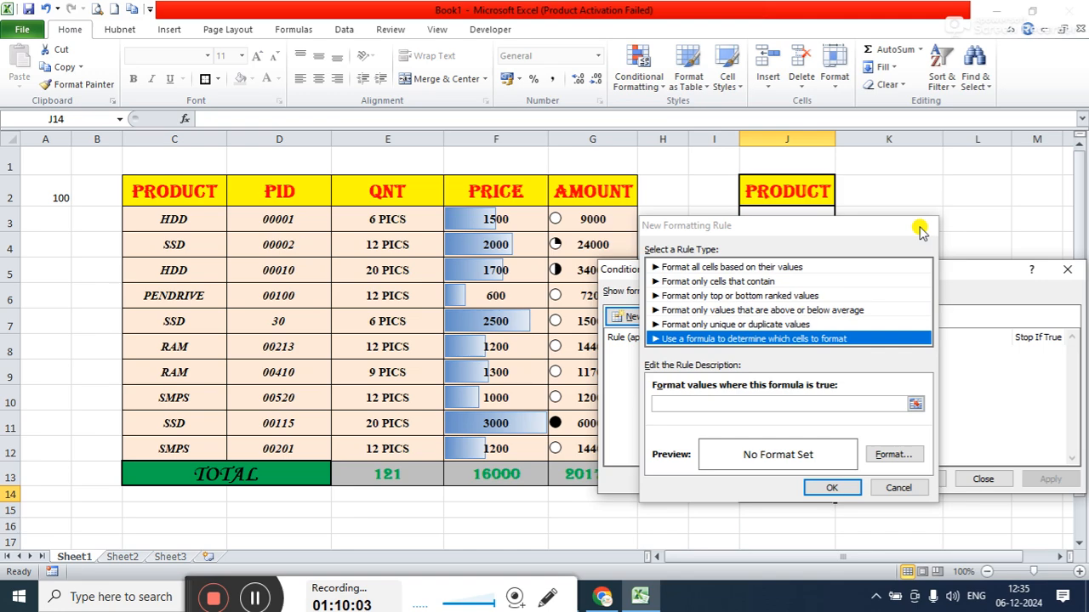
{"action": "left_click", "coordinate": [1067, 268]}
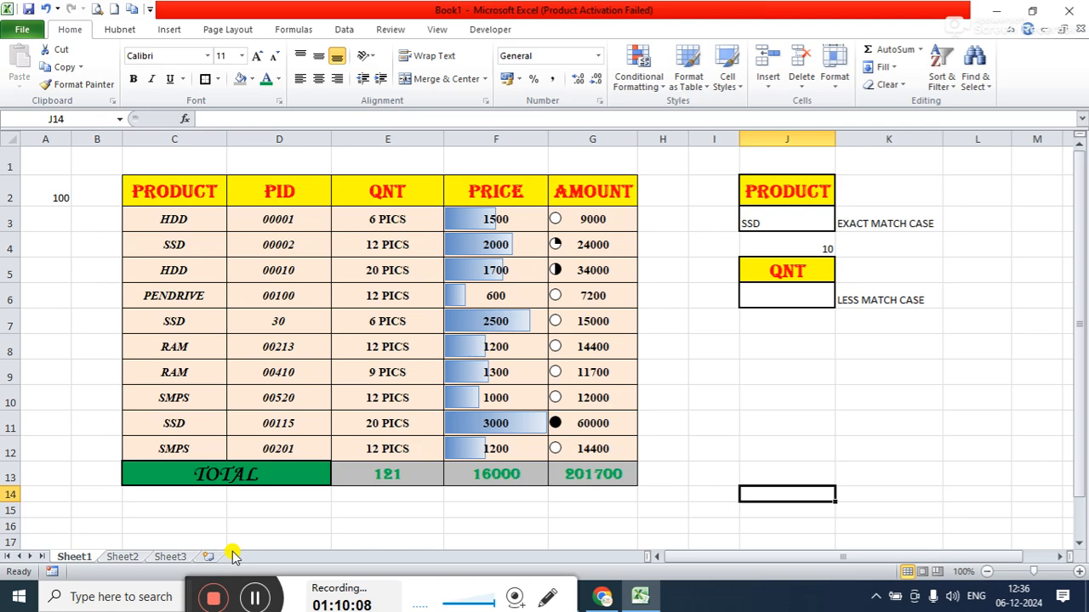
Sort the product data in C3:G12 by QNT on values, smallest to largest, using a custom sort.
{"action": "left_click", "coordinate": [714, 397]}
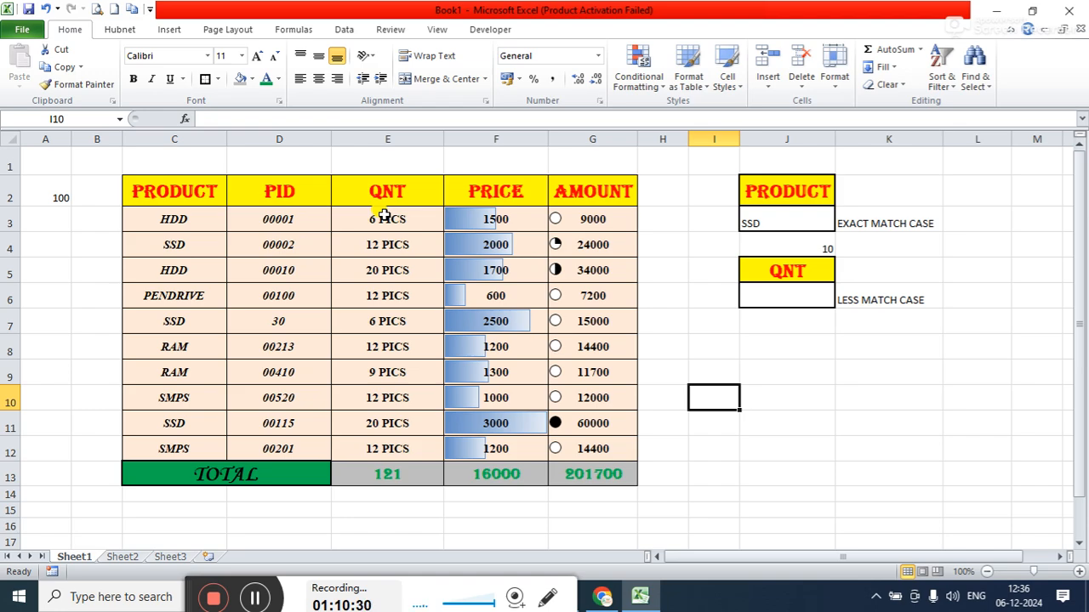
{"action": "left_click_drag", "start_coordinate": [199, 220], "coordinate": [578, 448]}
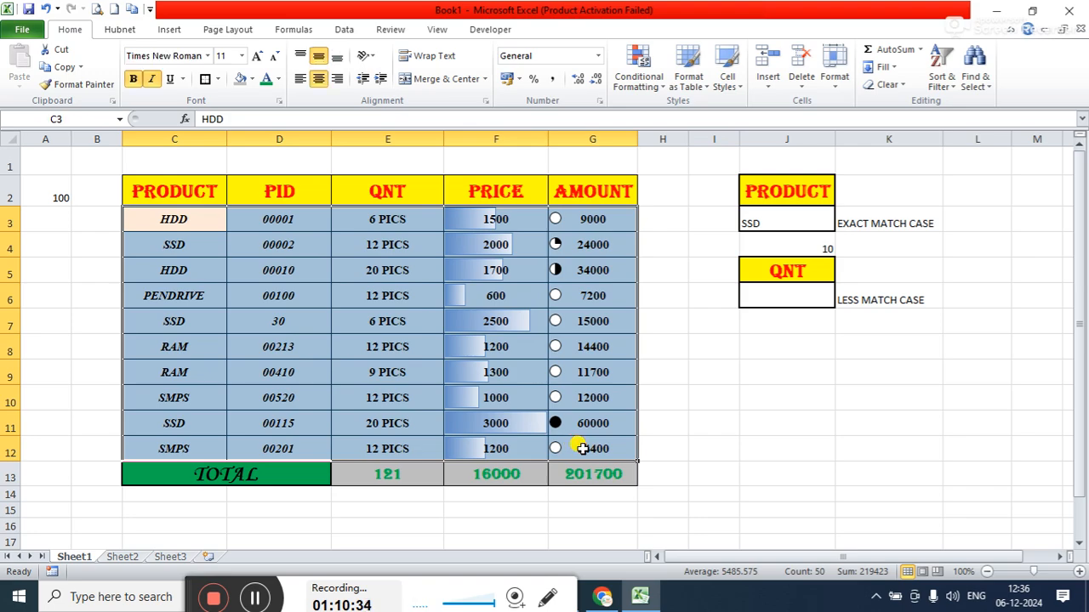
{"action": "left_click", "coordinate": [942, 83]}
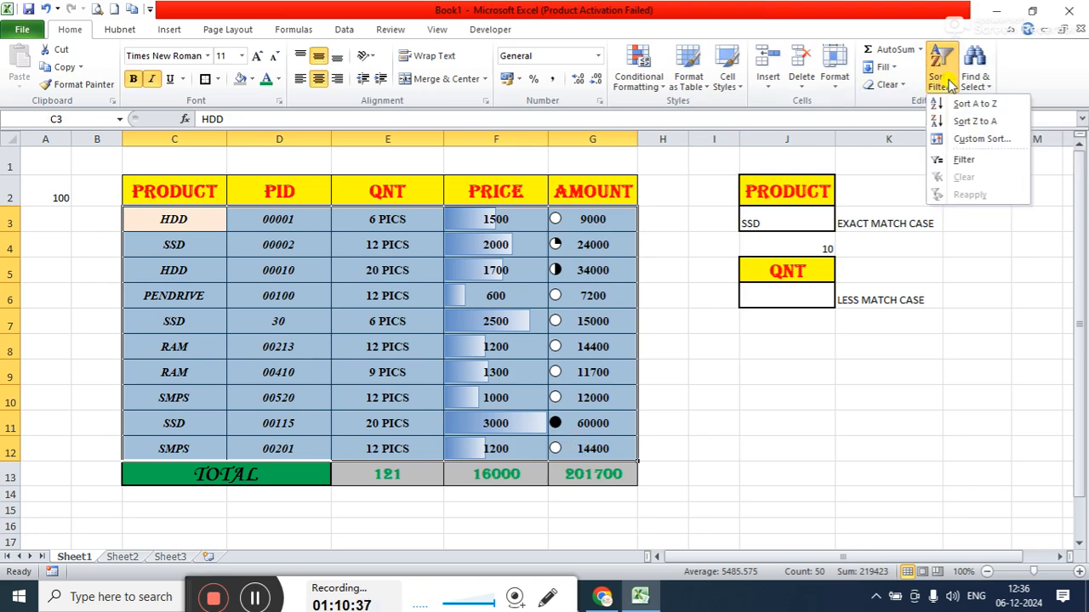
{"action": "left_click", "coordinate": [991, 139]}
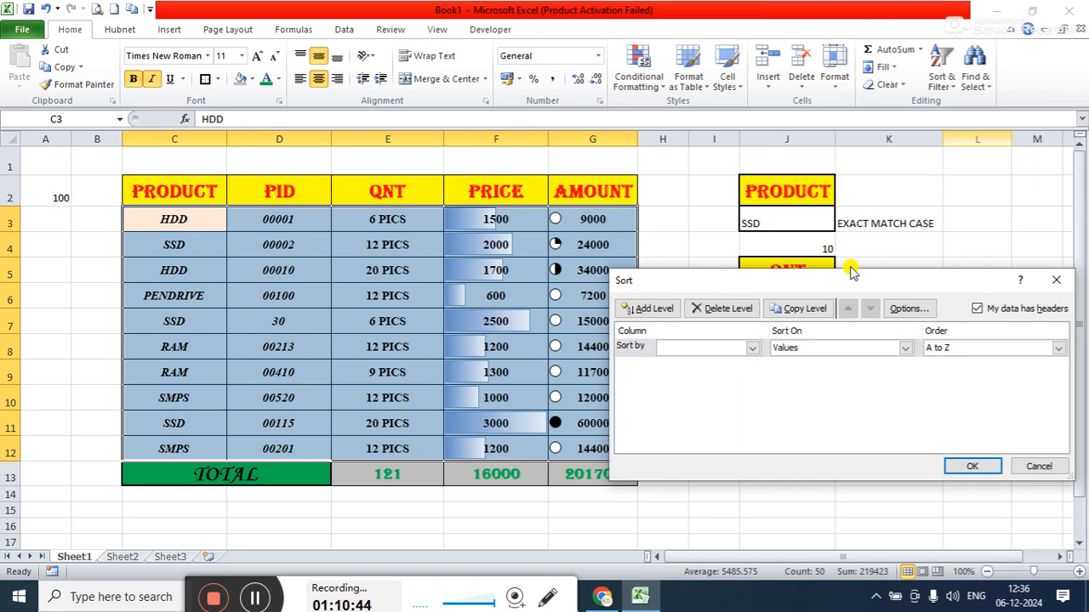
{"action": "left_click", "coordinate": [750, 348]}
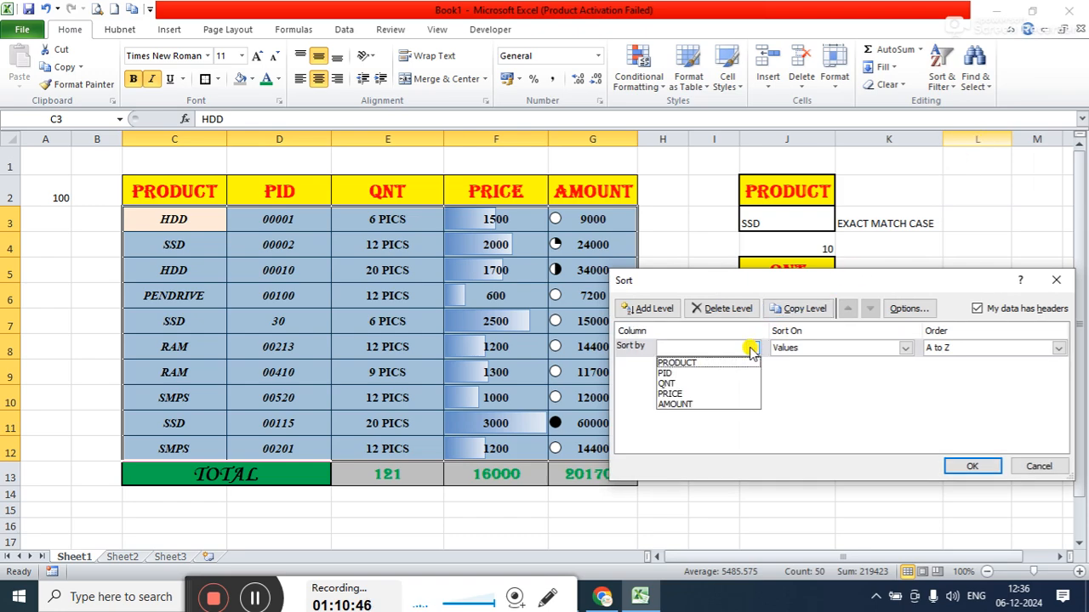
{"action": "left_click", "coordinate": [685, 385]}
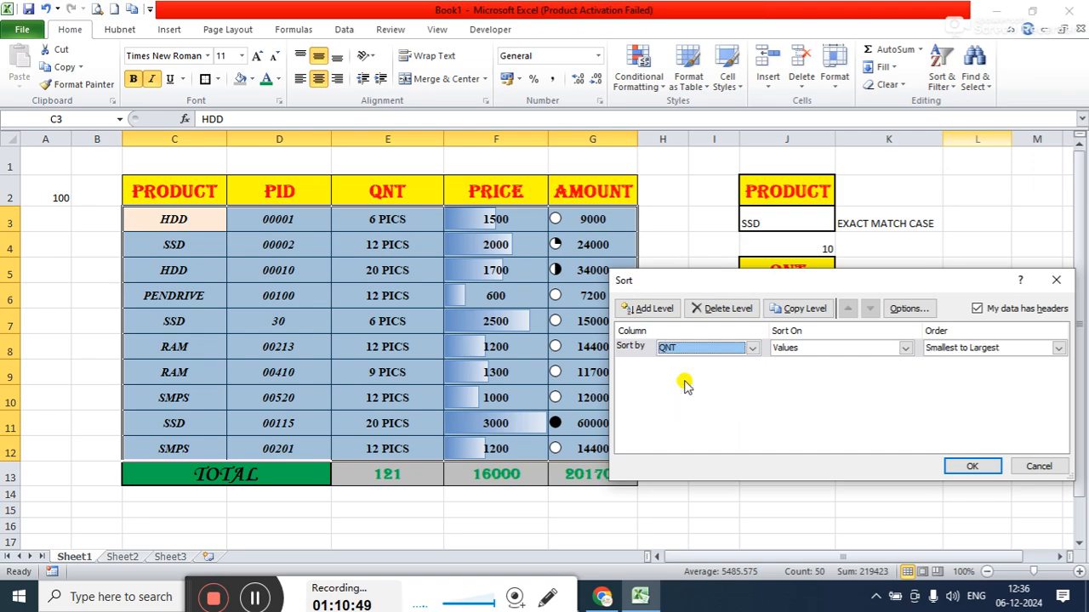
{"action": "left_click", "coordinate": [903, 350]}
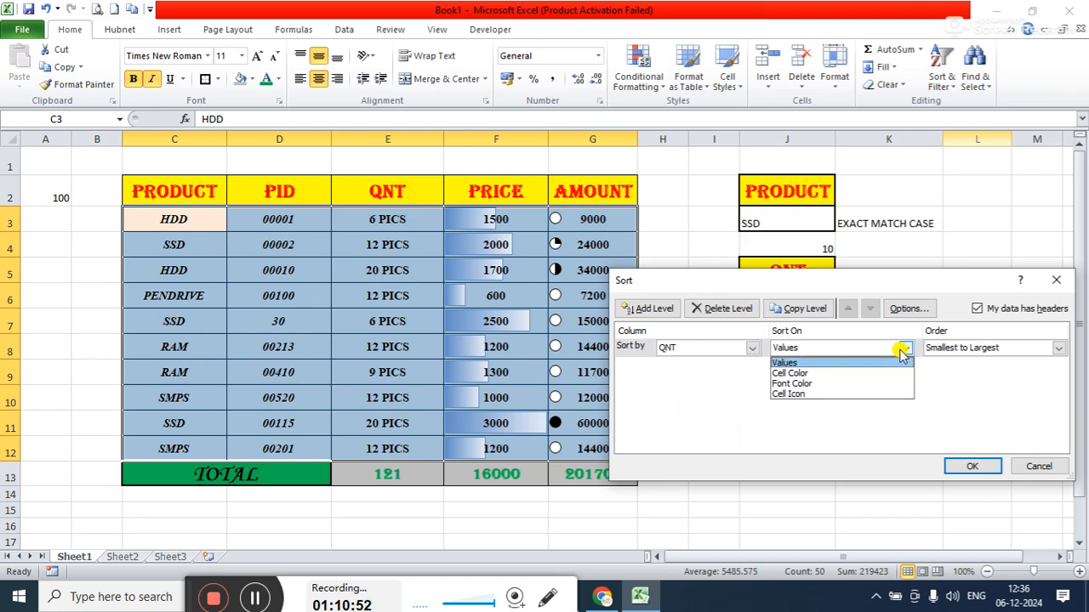
{"action": "left_click", "coordinate": [903, 351]}
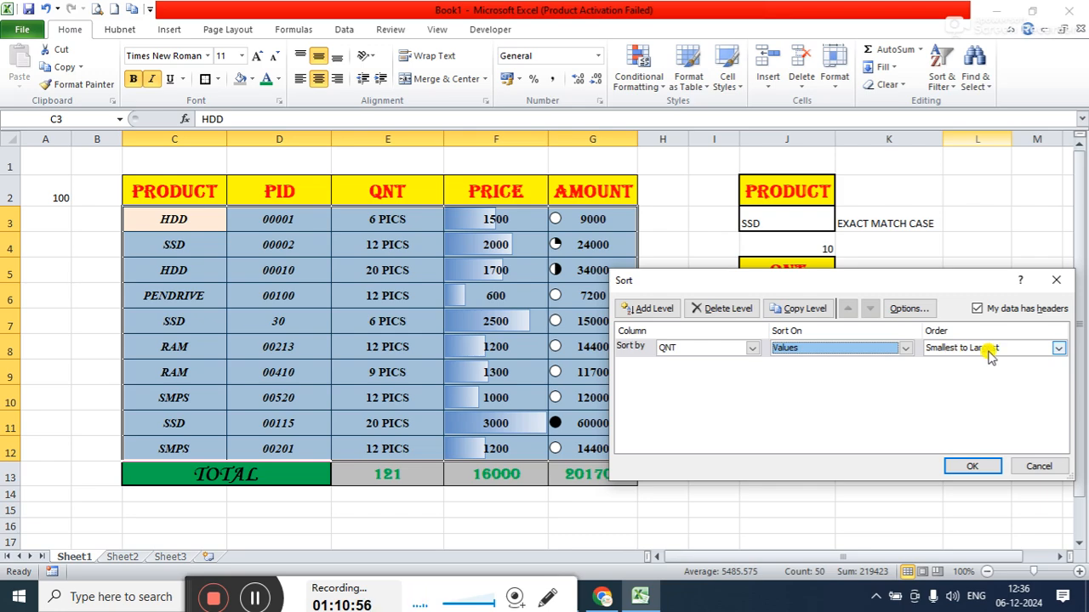
{"action": "left_click", "coordinate": [964, 469]}
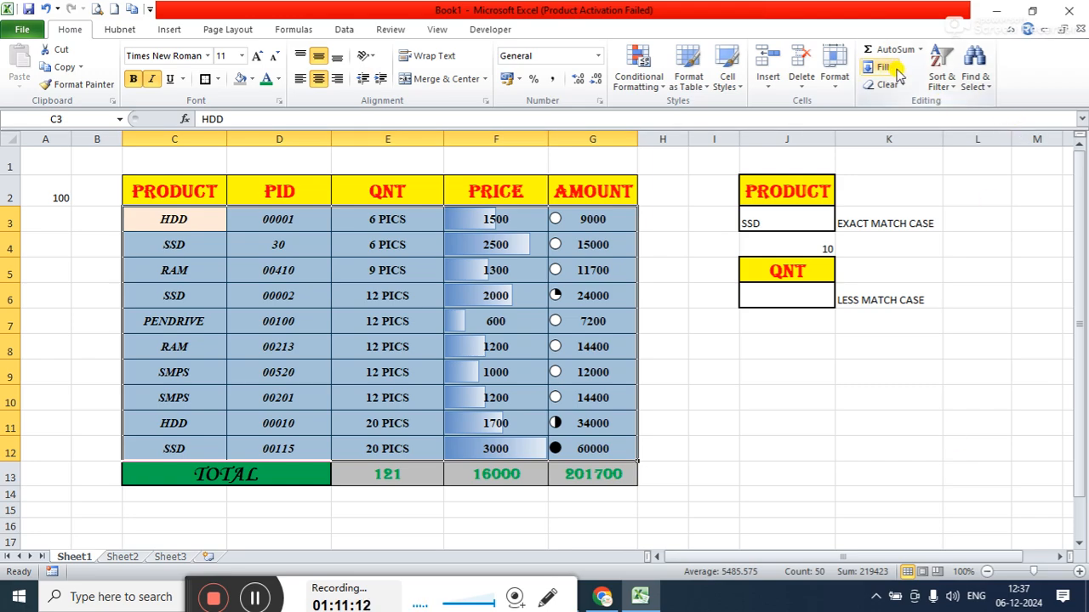
Re-sort the product rows by QNT values in largest to smallest order.
{"action": "left_click", "coordinate": [944, 83]}
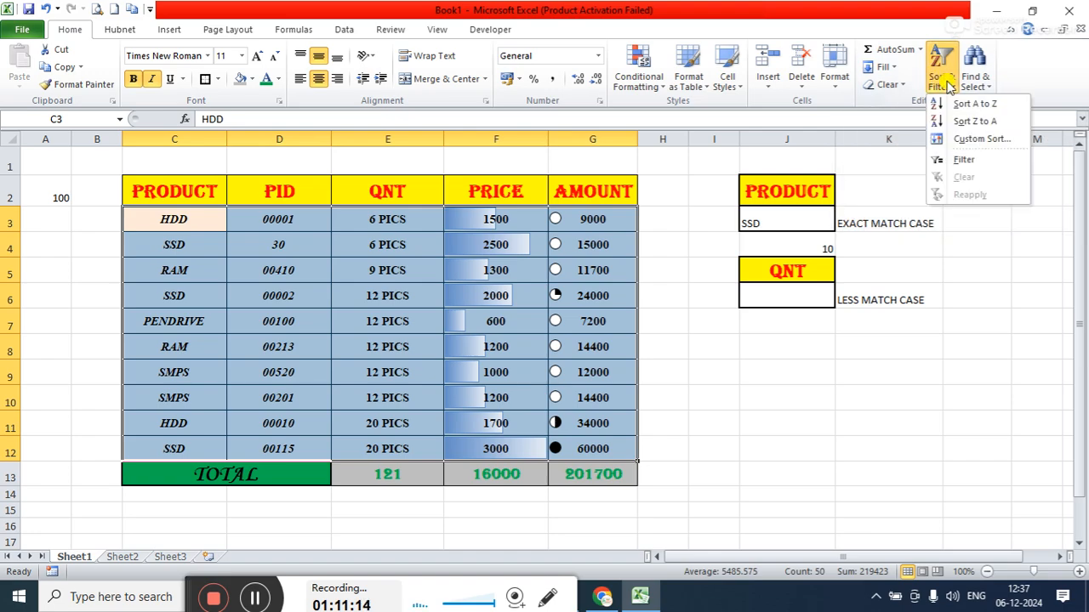
{"action": "left_click", "coordinate": [969, 141]}
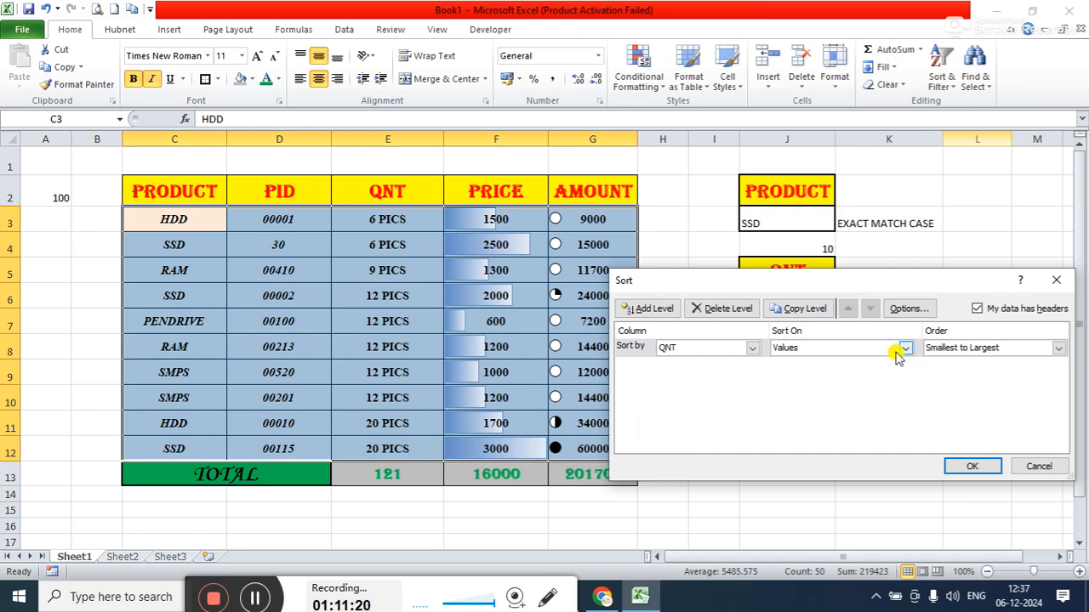
{"action": "left_click", "coordinate": [957, 348]}
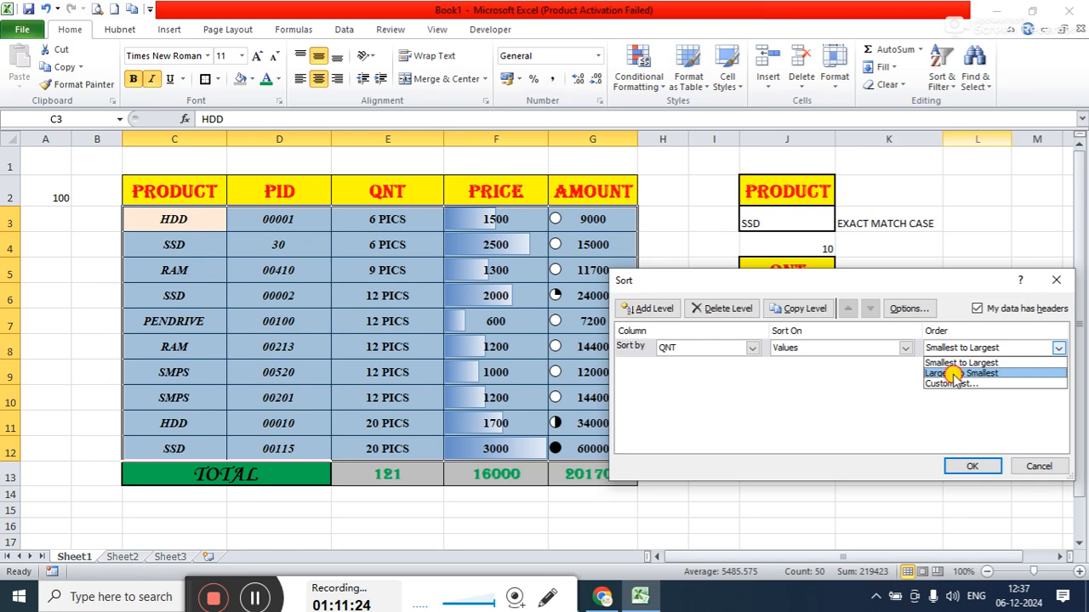
{"action": "left_click", "coordinate": [956, 374]}
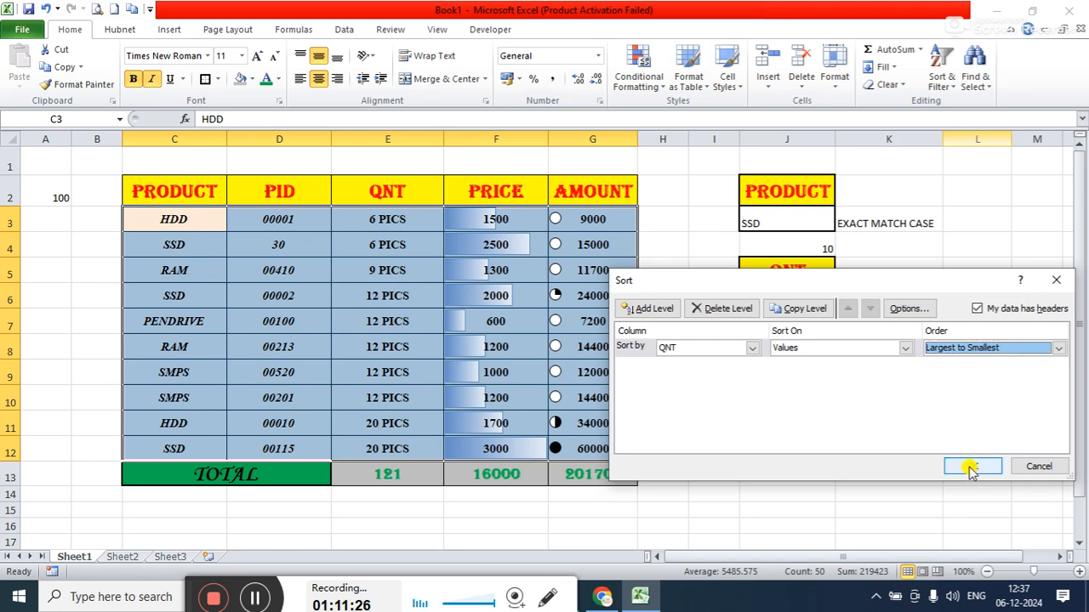
{"action": "left_click", "coordinate": [971, 469]}
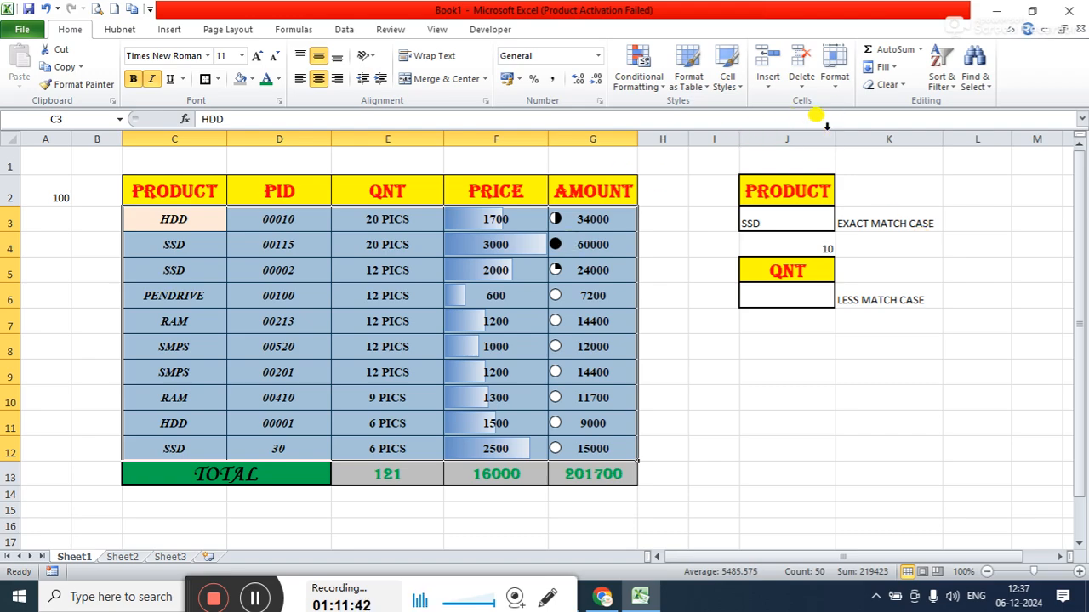
Sort the product rows by QNT using a new custom list 1,3,5,7,9,11,20,18,16,14,12,10,8,6,4,2 as the order.
{"action": "left_click", "coordinate": [944, 78]}
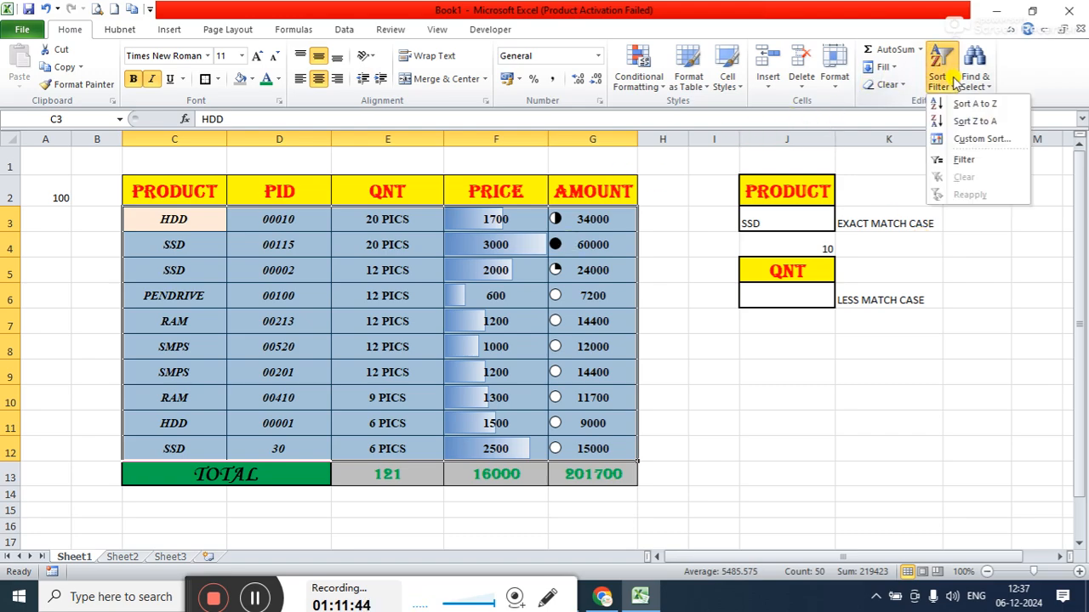
{"action": "left_click", "coordinate": [966, 140]}
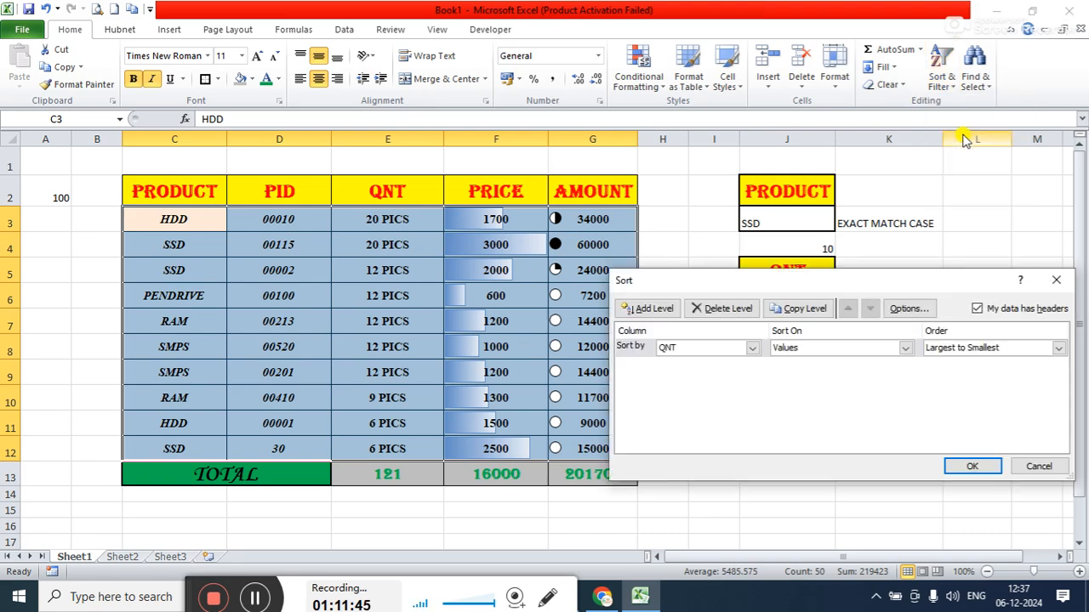
{"action": "left_click", "coordinate": [982, 350]}
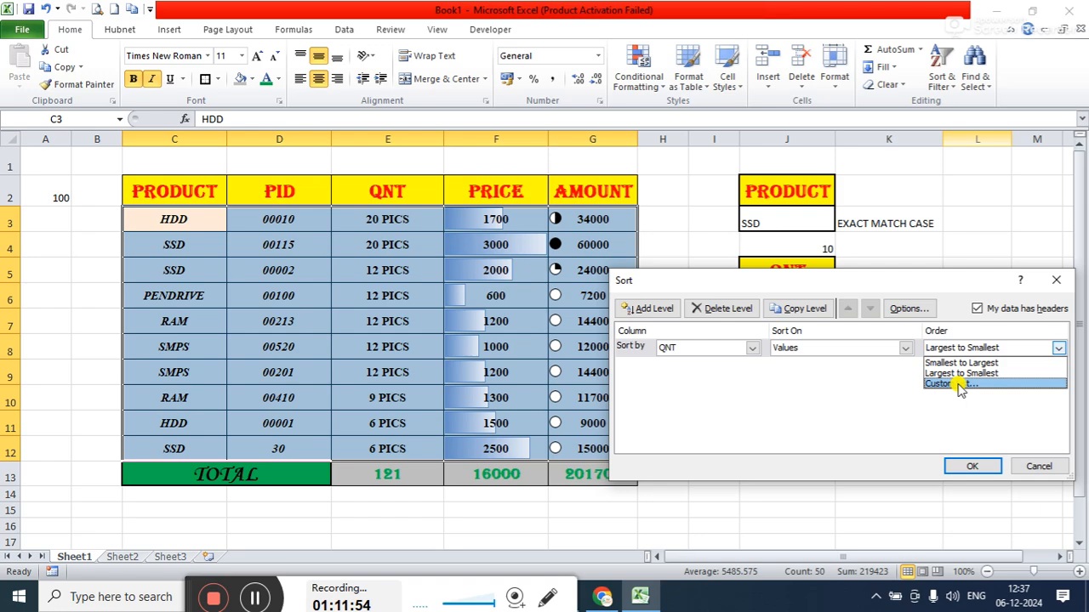
{"action": "left_click", "coordinate": [959, 385]}
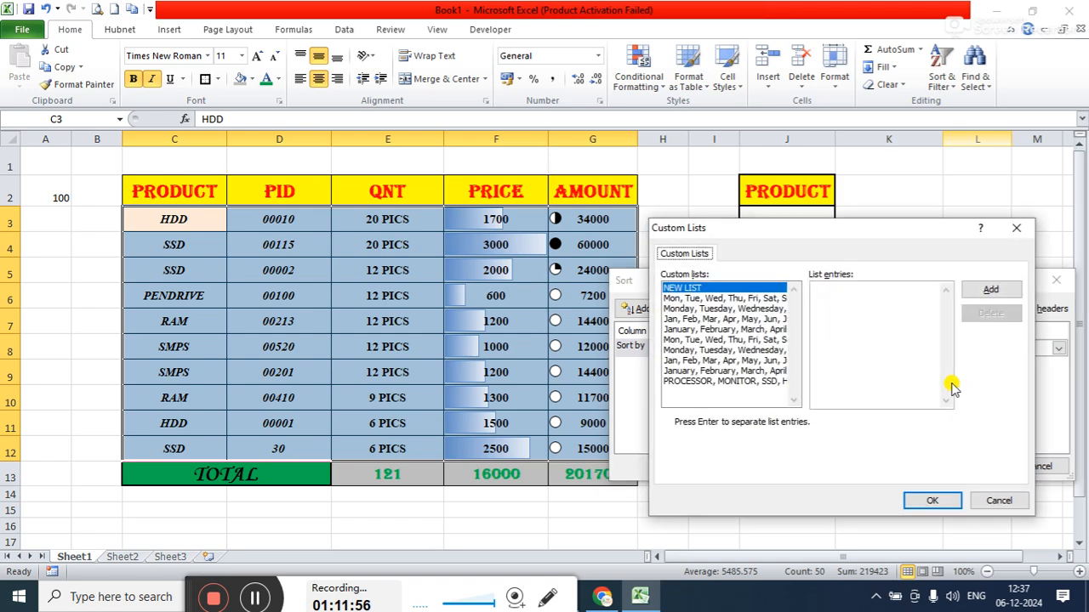
{"action": "left_click", "coordinate": [997, 296]}
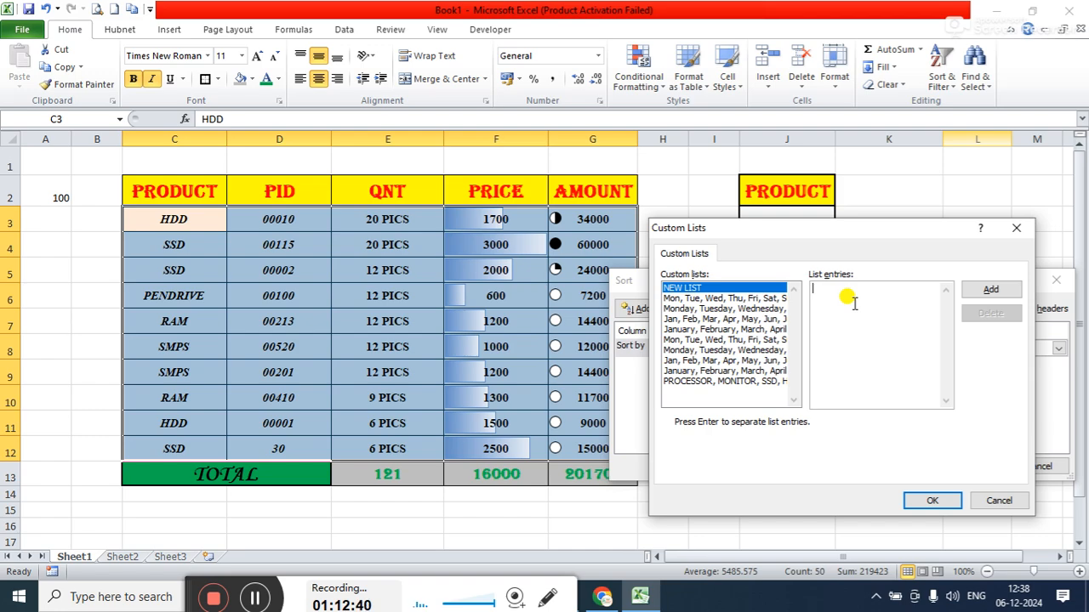
{"action": "type", "text": "1,3,5,7,9,11,"}
{"action": "type", "text": "2,4"}
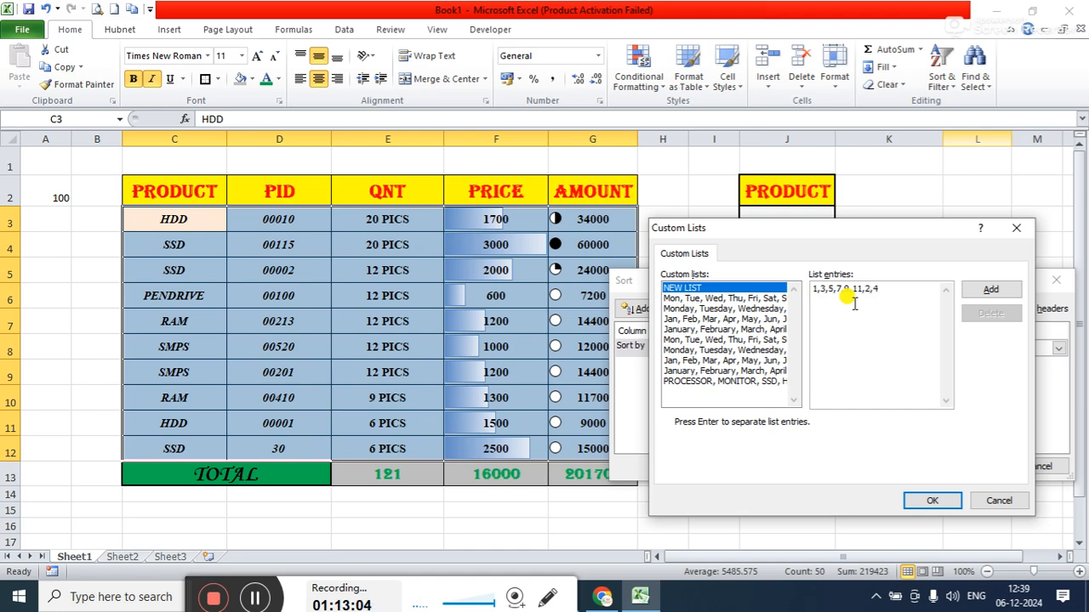
{"action": "key", "text": "BackSpace"}
{"action": "key", "text": "BackSpace"}
{"action": "key", "text": "BackSpace"}
{"action": "type", "text": "20,18,16,14,12,10"}
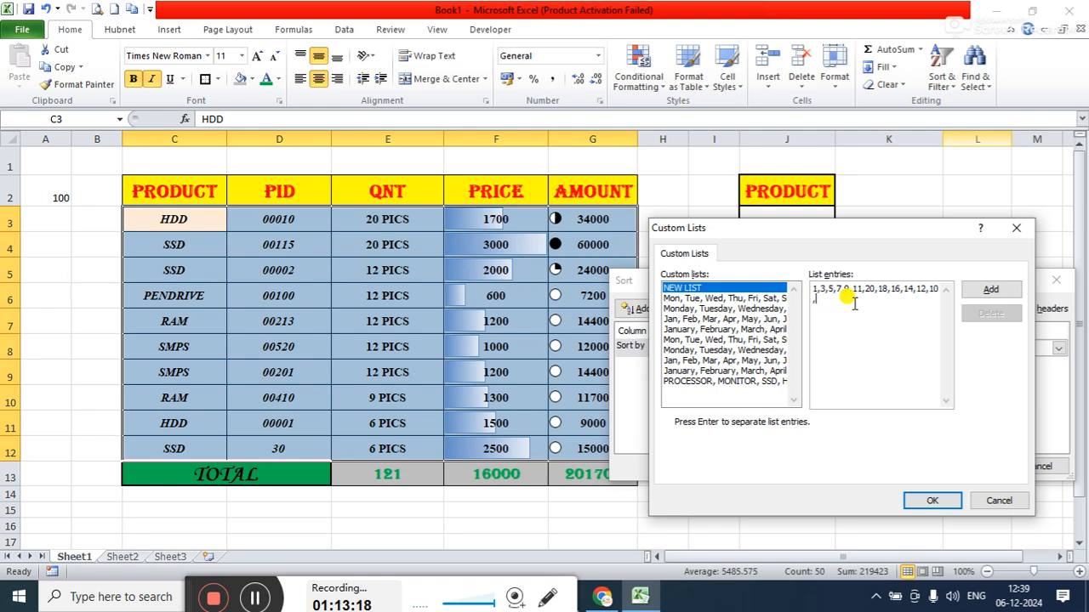
{"action": "type", "text": ",8,6,4,2"}
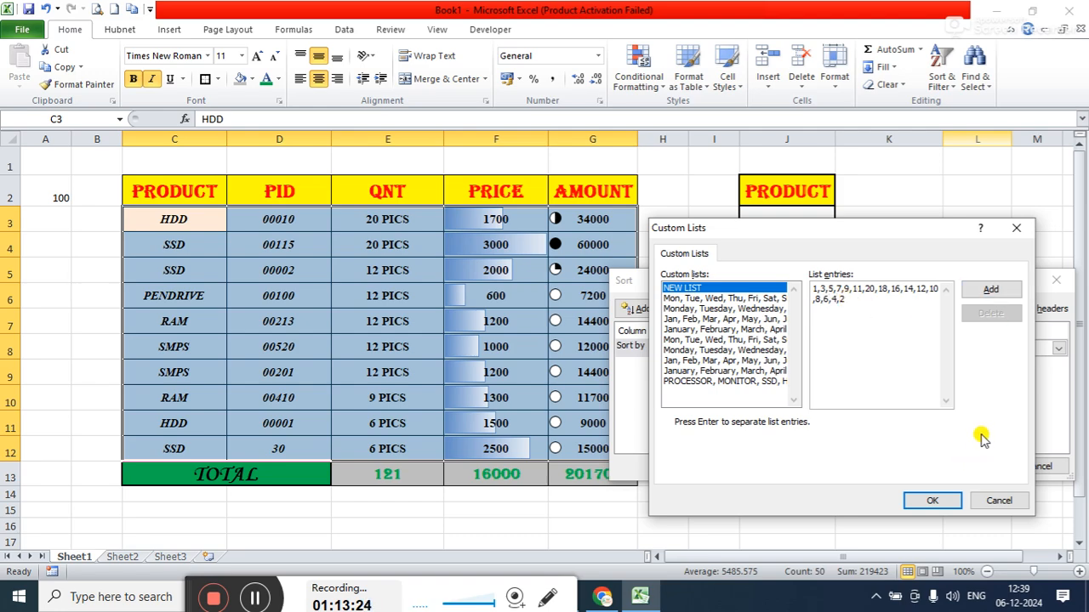
{"action": "left_click", "coordinate": [988, 291]}
{"action": "left_click", "coordinate": [935, 503]}
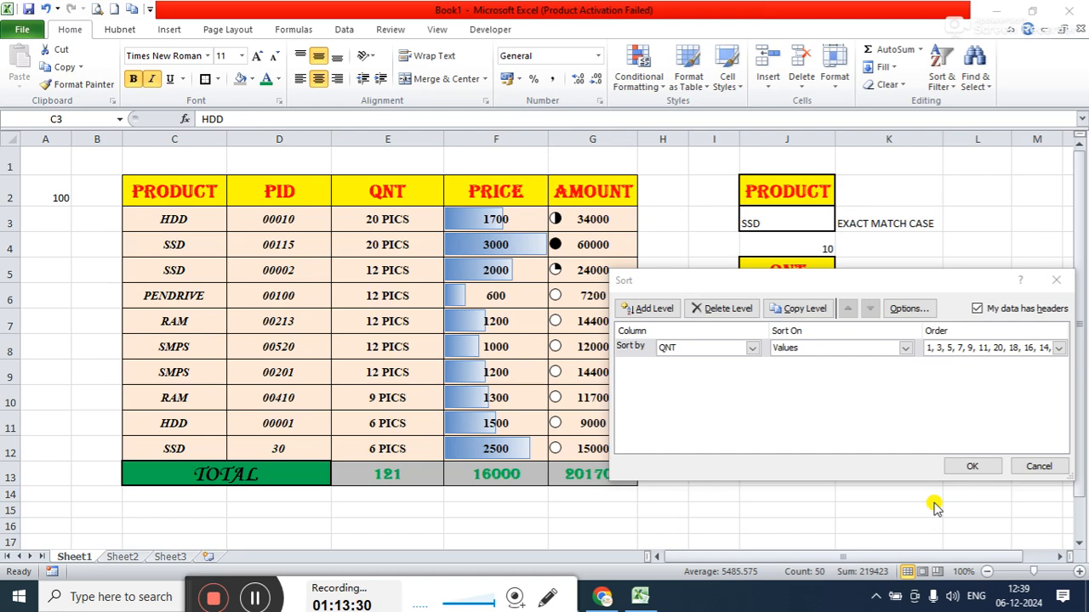
{"action": "left_click", "coordinate": [970, 468]}
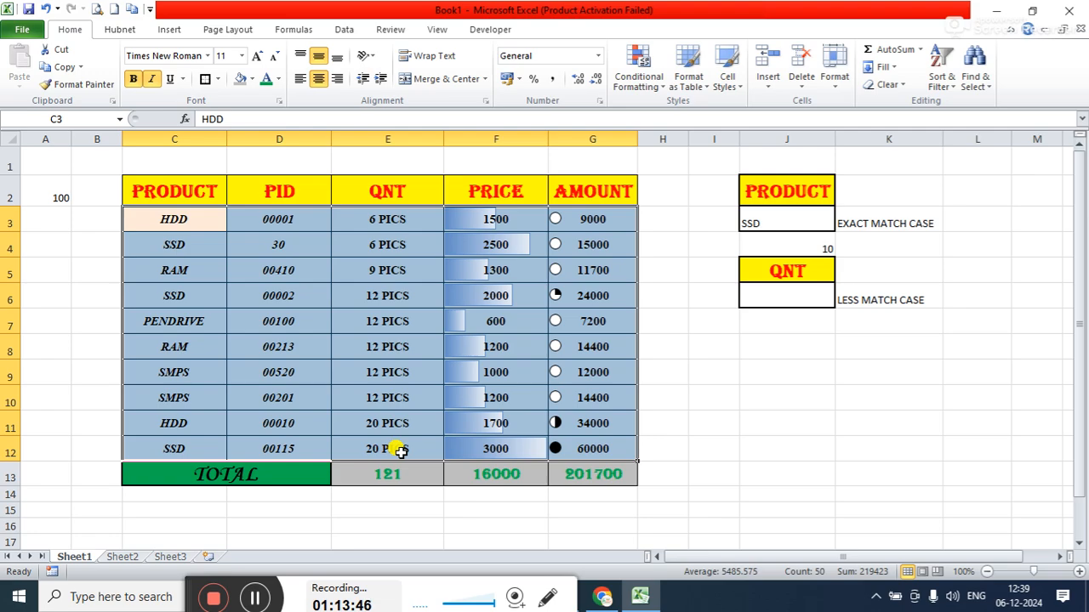
Run the QNT custom-list sort on the product rows again with the same settings.
{"action": "left_click", "coordinate": [941, 81]}
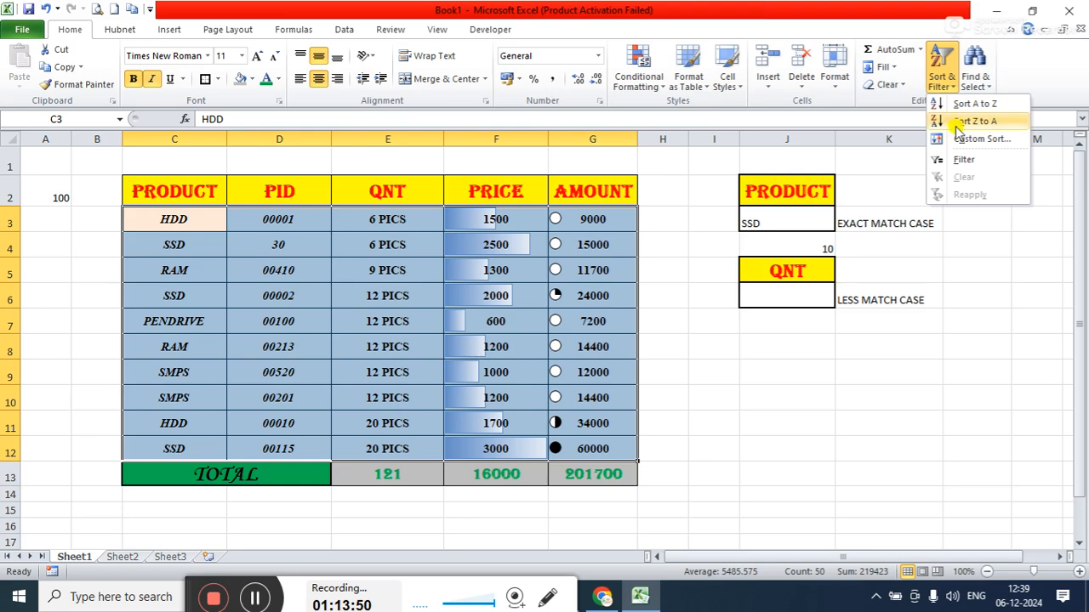
{"action": "left_click", "coordinate": [970, 139]}
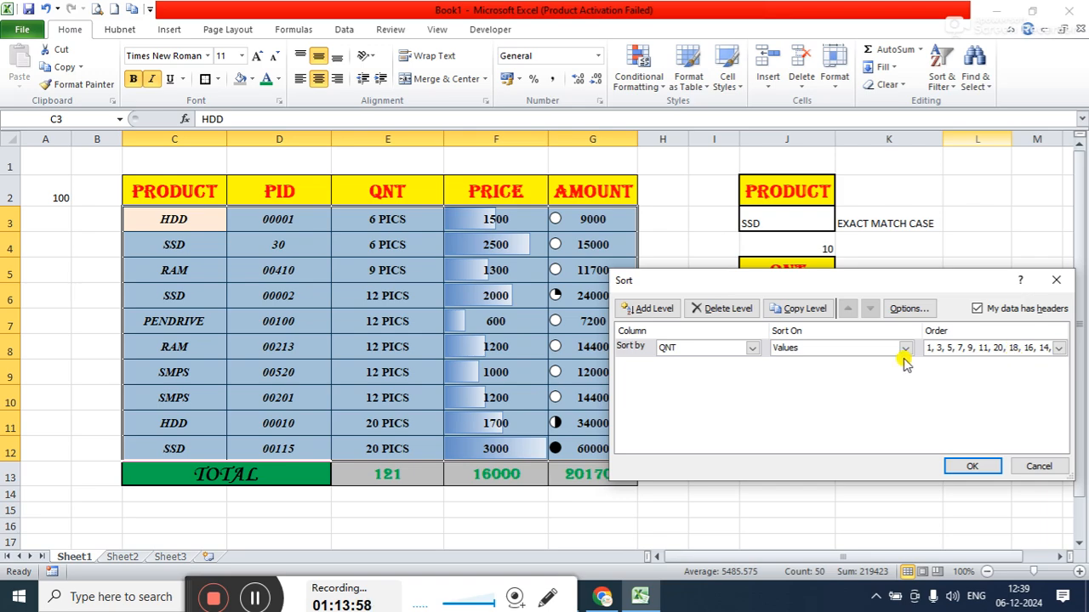
{"action": "left_click", "coordinate": [976, 467]}
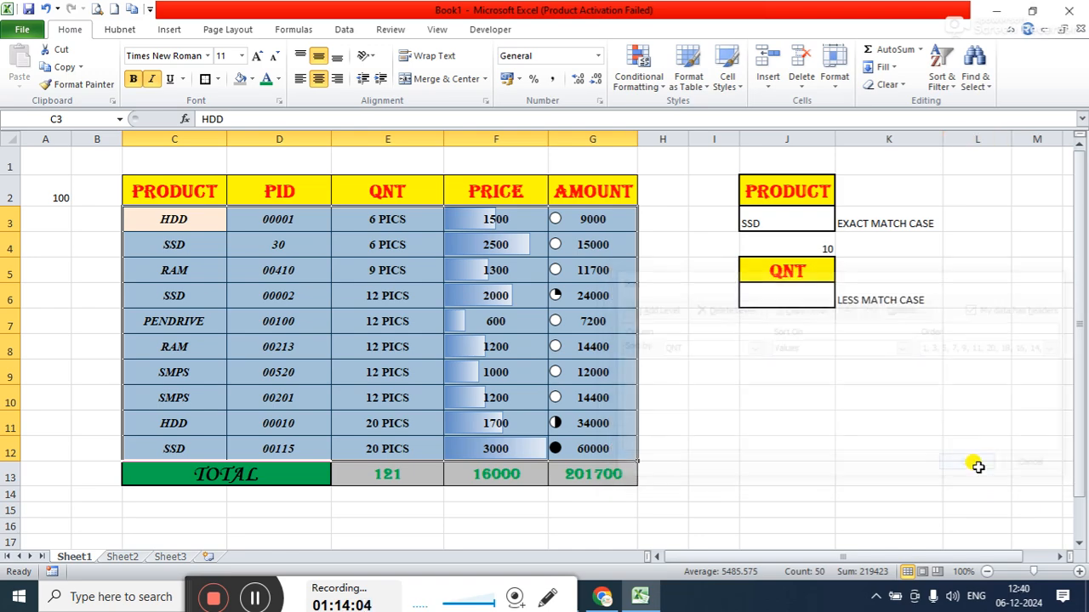
{"action": "left_click", "coordinate": [728, 394]}
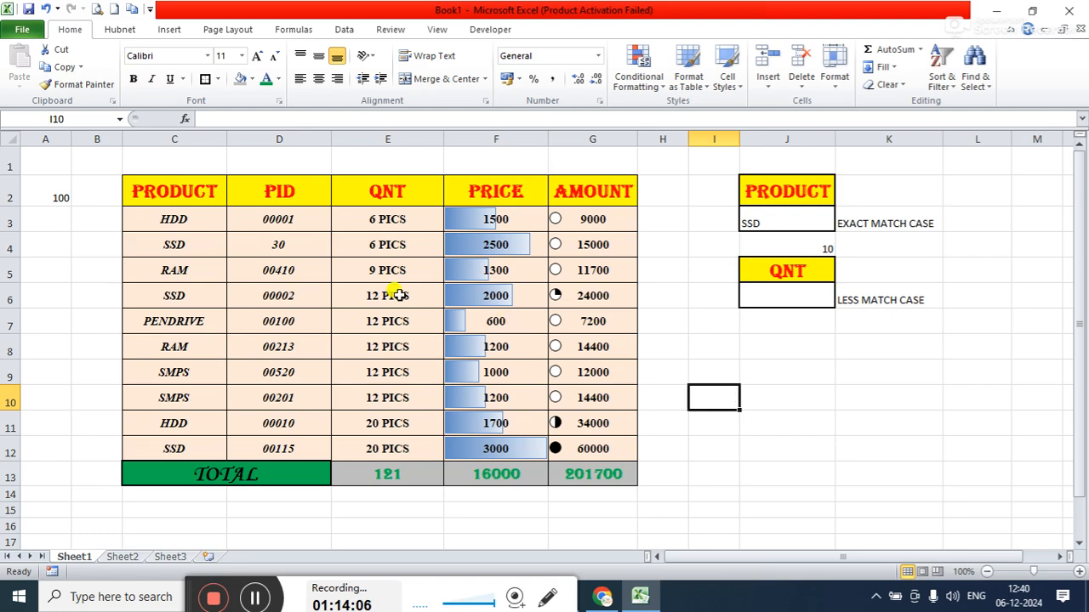
Change the QNT values to 3 in E4 and 7 in E3.
{"action": "left_click", "coordinate": [373, 243]}
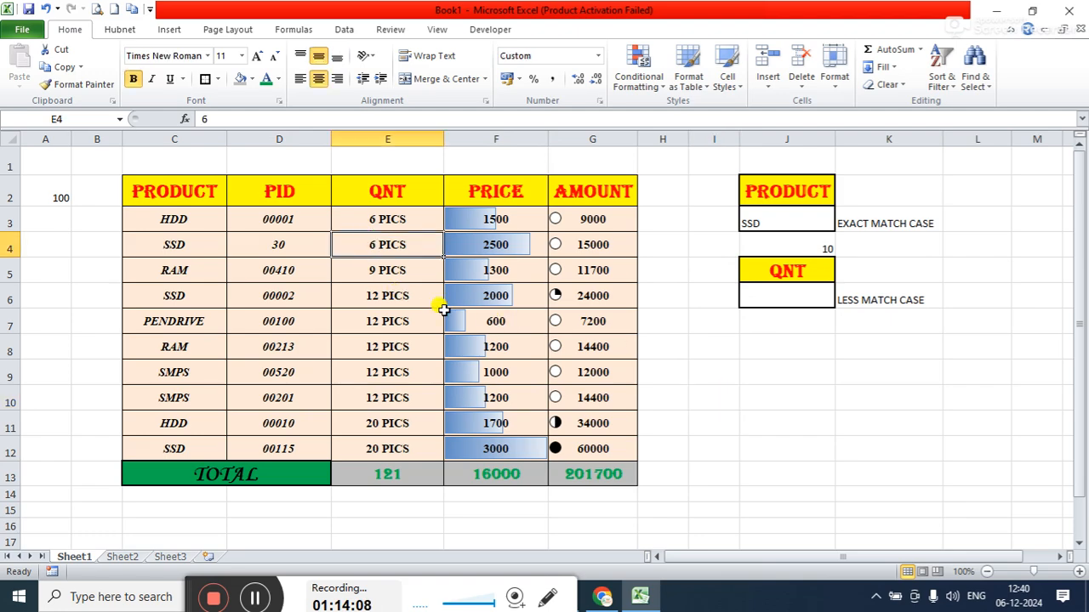
{"action": "type", "text": "3"}
{"action": "key", "text": "Return"}
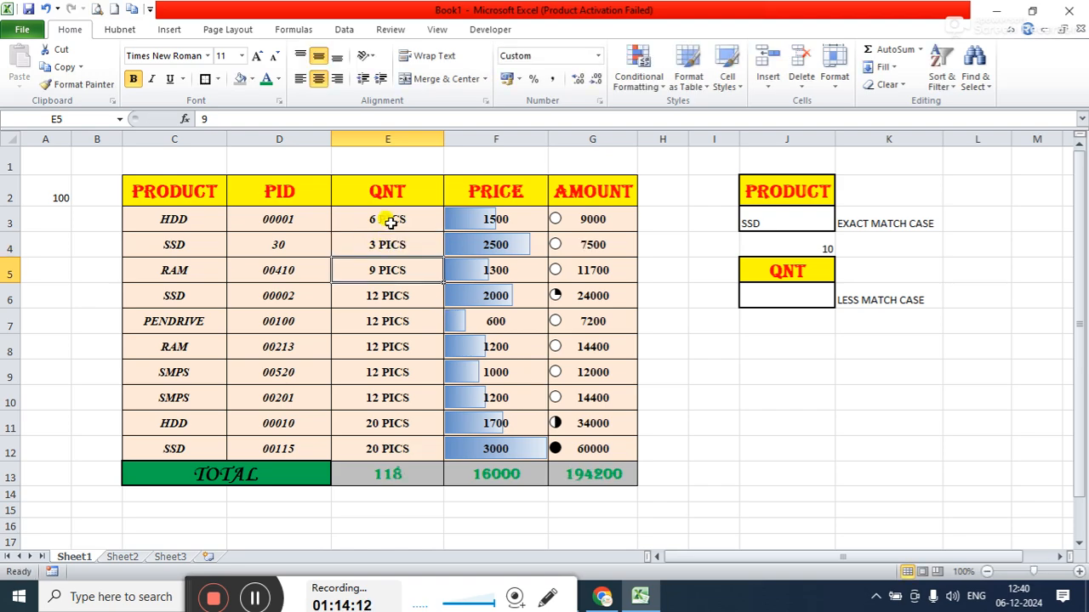
{"action": "left_click", "coordinate": [384, 299]}
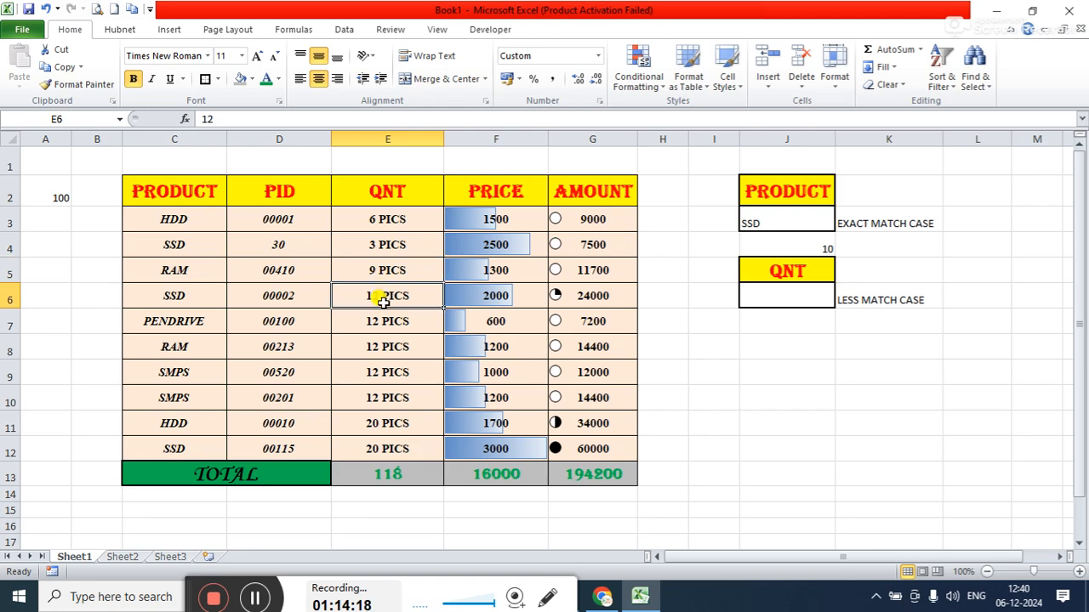
{"action": "left_click", "coordinate": [390, 218]}
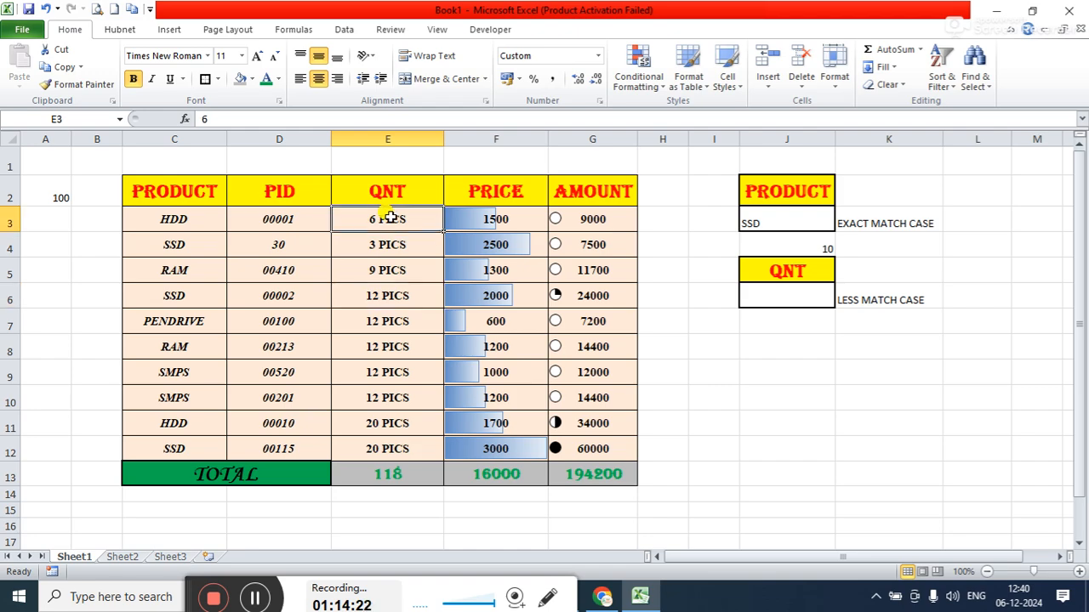
{"action": "type", "text": "7"}
{"action": "key", "text": "Return"}
Change the QNT values to 5 in E6, 8 in E8 and 10 in E10.
{"action": "left_click", "coordinate": [390, 297]}
{"action": "type", "text": "5"}
{"action": "key", "text": "Return"}
{"action": "left_click", "coordinate": [393, 354]}
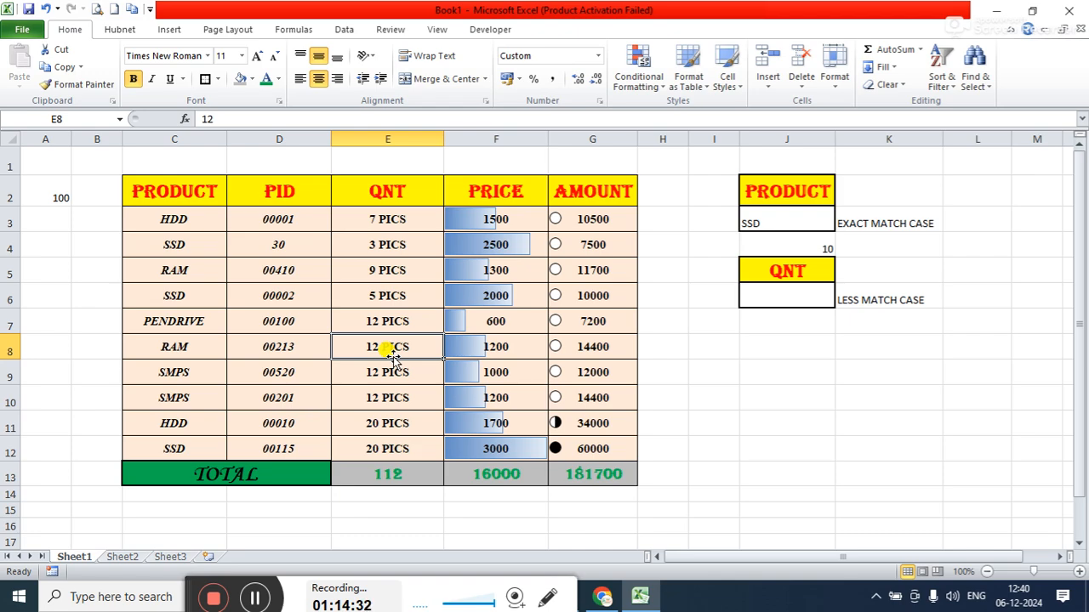
{"action": "type", "text": "8"}
{"action": "key", "text": "Return"}
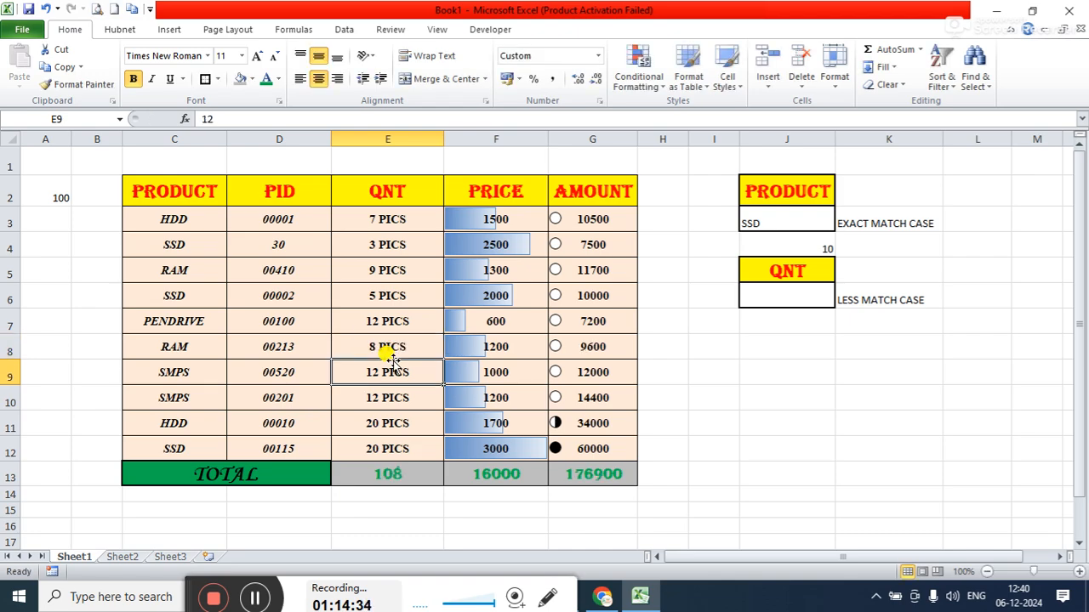
{"action": "left_click", "coordinate": [388, 401]}
{"action": "type", "text": "10"}
{"action": "key", "text": "Return"}
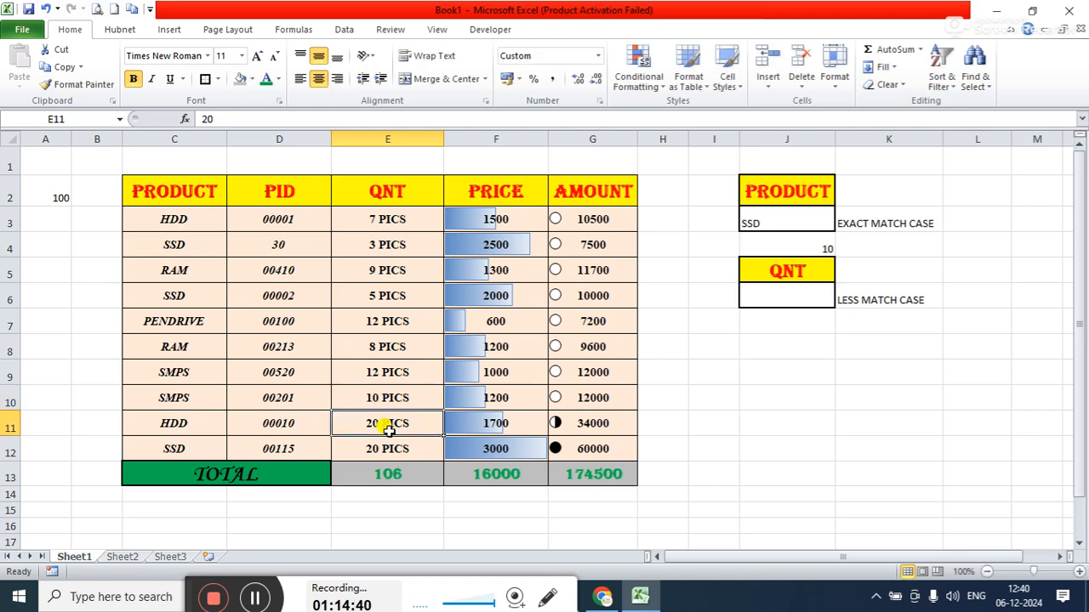
Change the QNT value of the HDD row in E11 to 11.
{"action": "type", "text": "11"}
{"action": "key", "text": "Return"}
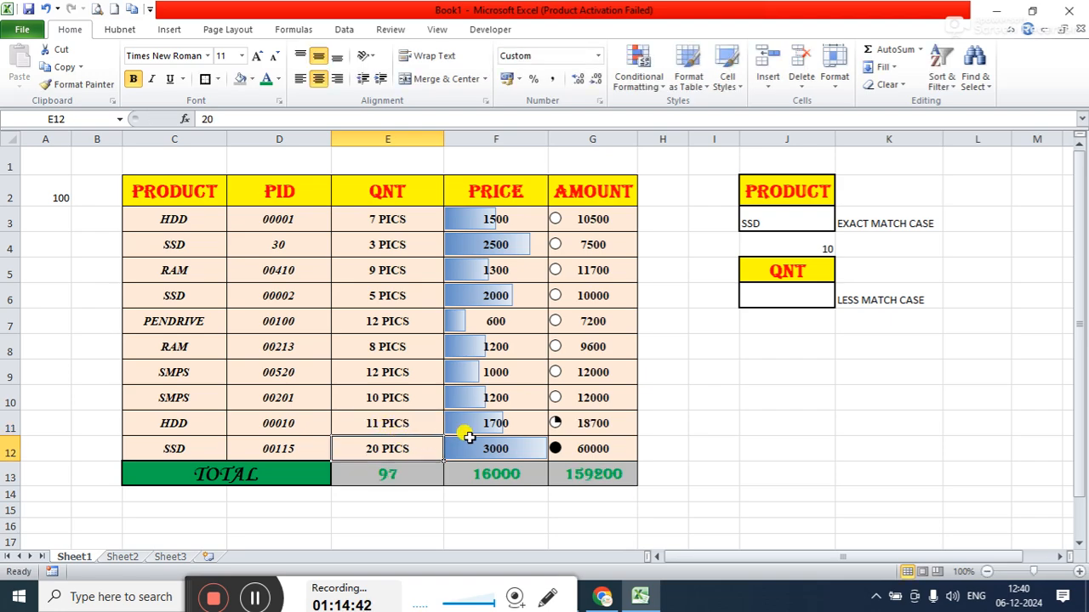
{"action": "left_click", "coordinate": [829, 387]}
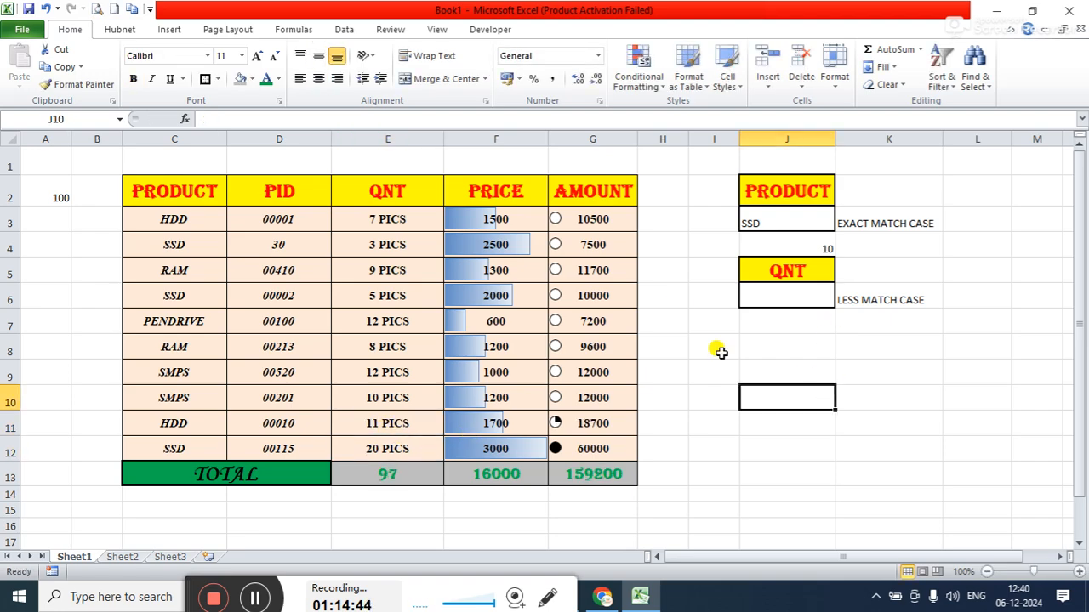
Sort product rows C3:G12 by QNT values using the existing custom list that begins 1, 3, 5, 7, 9, 11, 20, 18, 16, 14.
{"action": "left_click_drag", "start_coordinate": [168, 219], "coordinate": [593, 448]}
{"action": "left_click", "coordinate": [941, 68]}
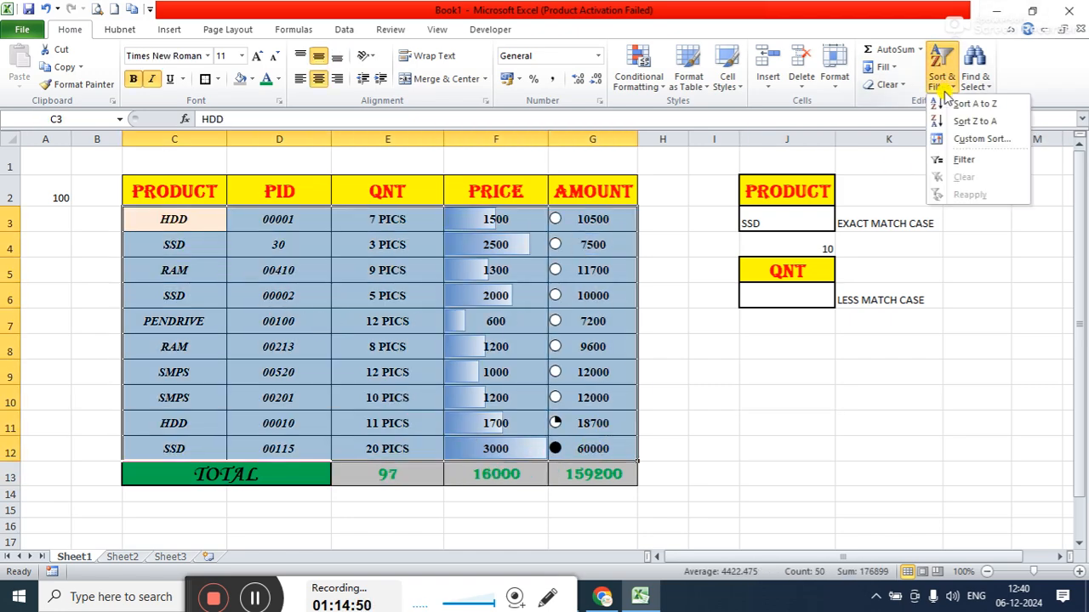
{"action": "left_click", "coordinate": [978, 139]}
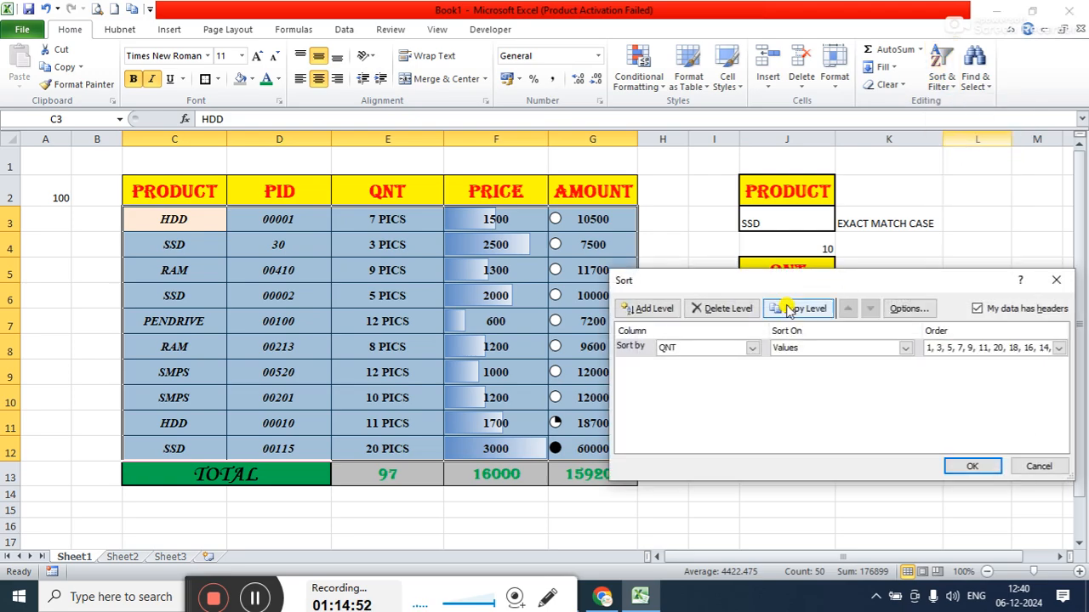
{"action": "left_click", "coordinate": [953, 349]}
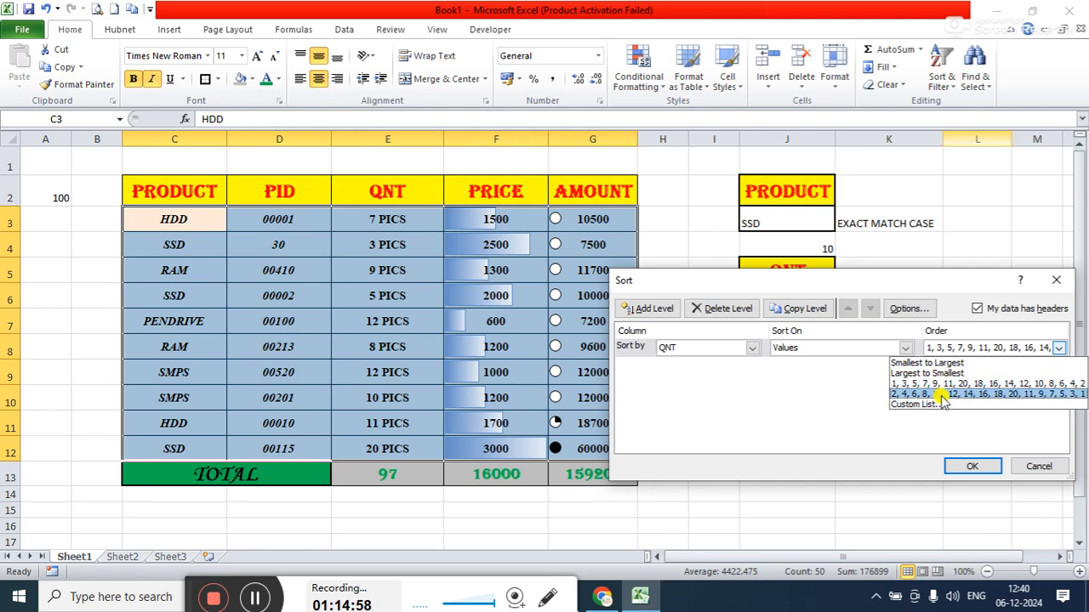
{"action": "left_click", "coordinate": [944, 385]}
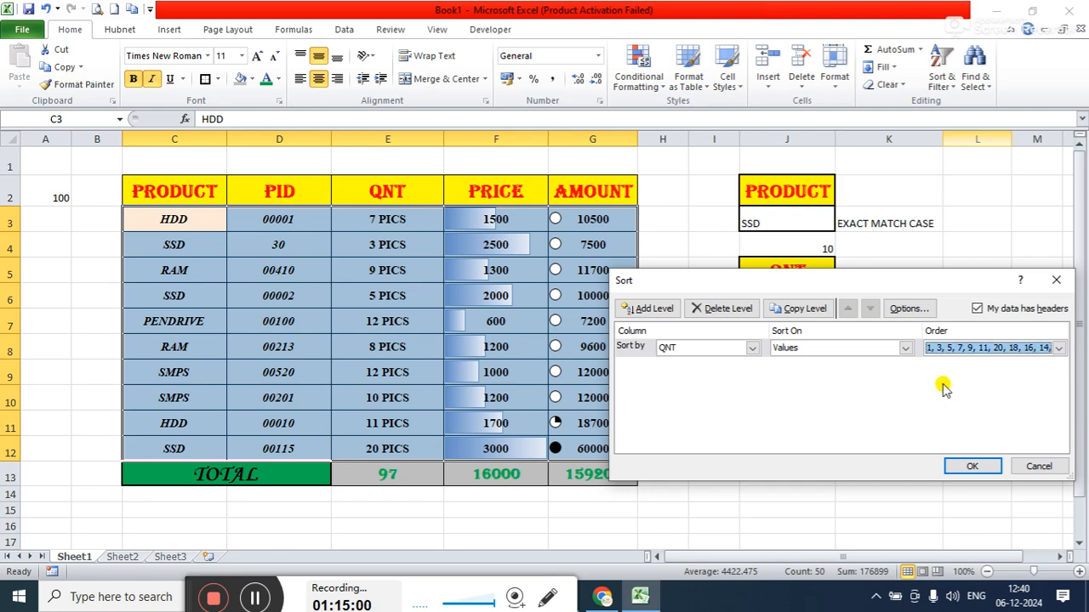
{"action": "left_click", "coordinate": [971, 464]}
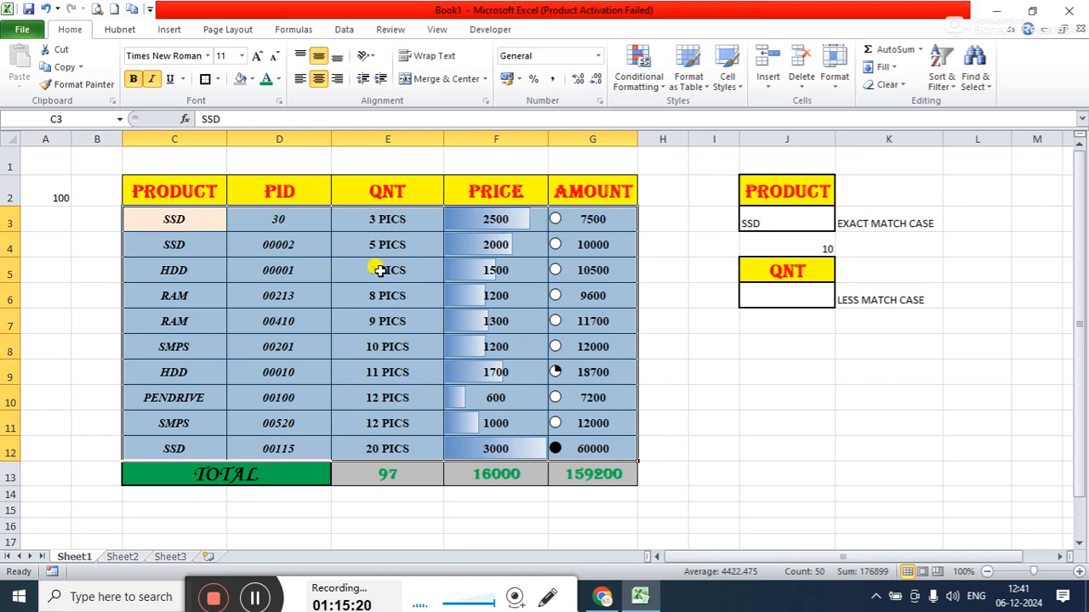
{"action": "left_click", "coordinate": [956, 78]}
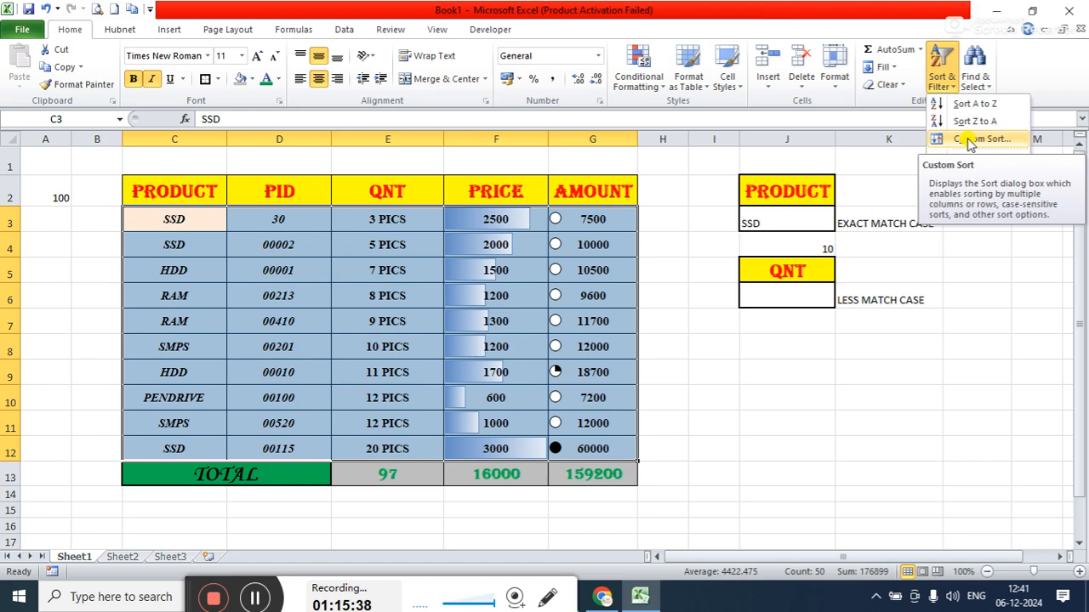
{"action": "left_click", "coordinate": [809, 377]}
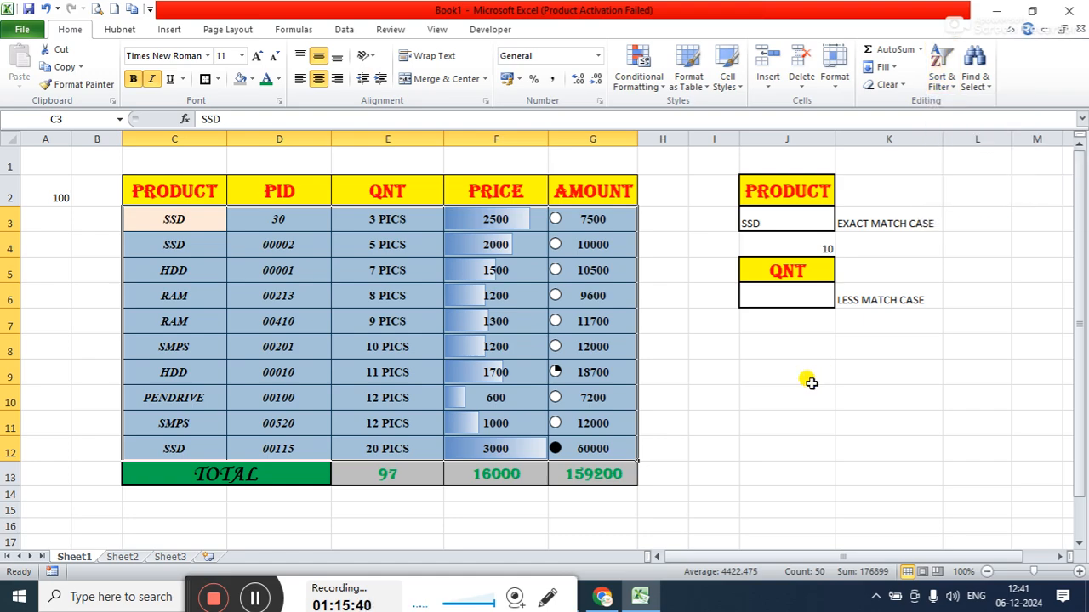
{"action": "left_click", "coordinate": [774, 389]}
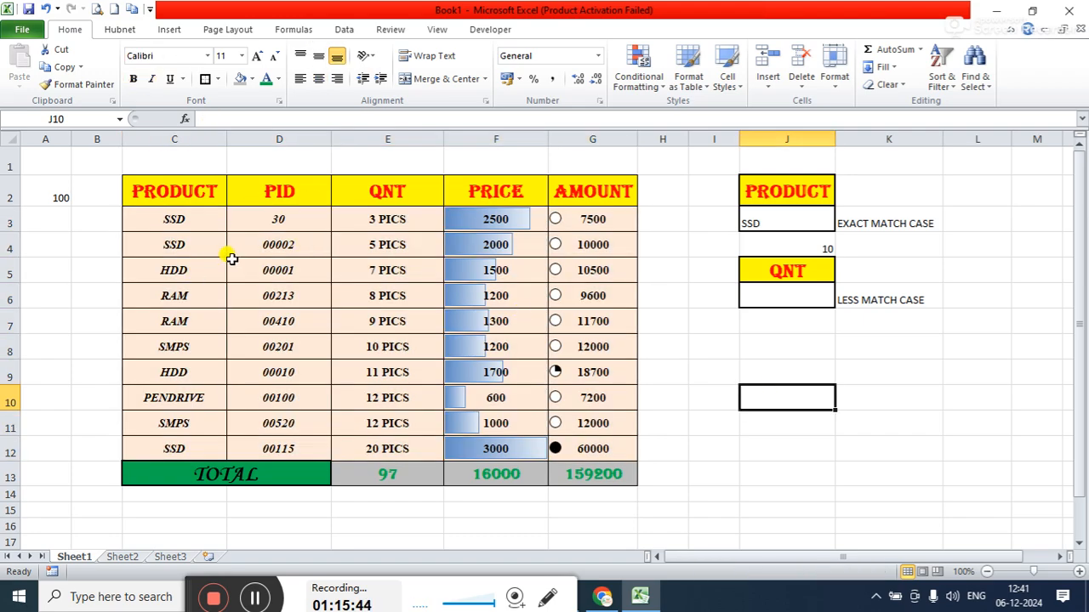
Add filters to the header row of the product table C2:G12.
{"action": "left_click_drag", "start_coordinate": [193, 198], "coordinate": [588, 451]}
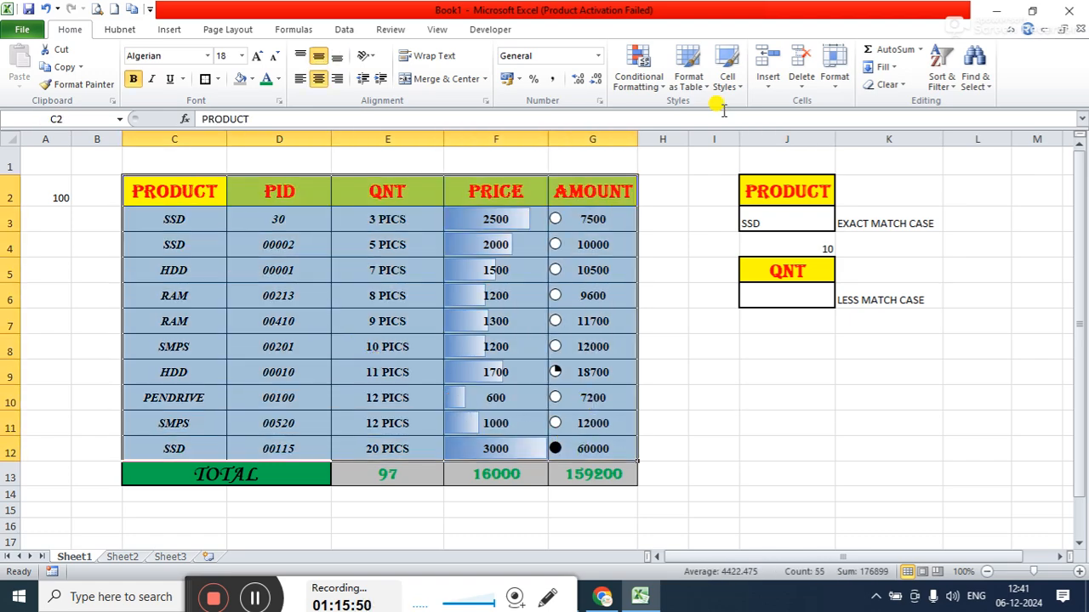
{"action": "left_click", "coordinate": [942, 84]}
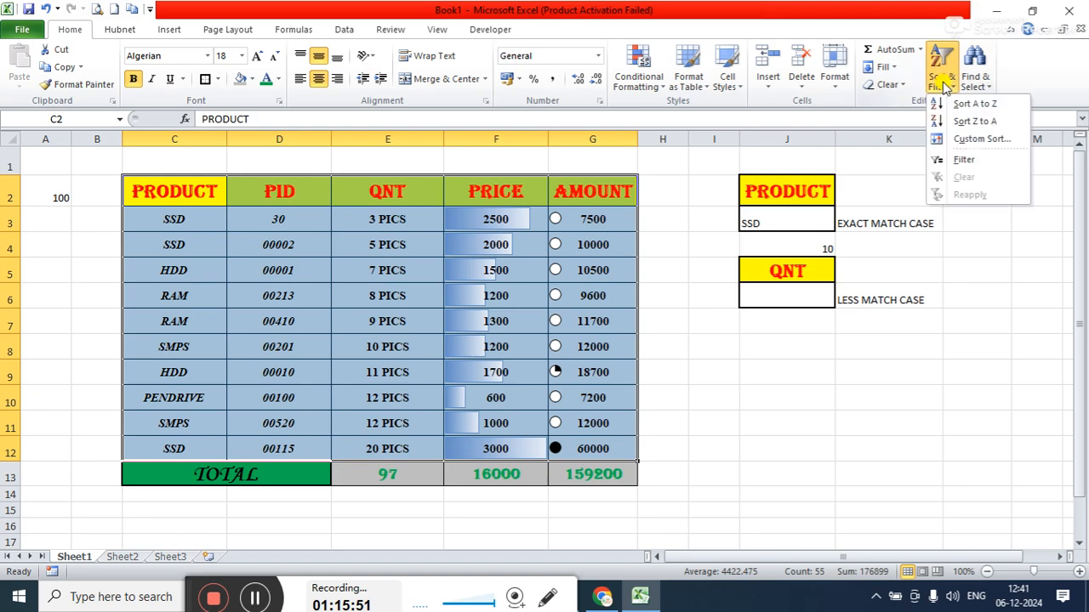
{"action": "left_click", "coordinate": [949, 159]}
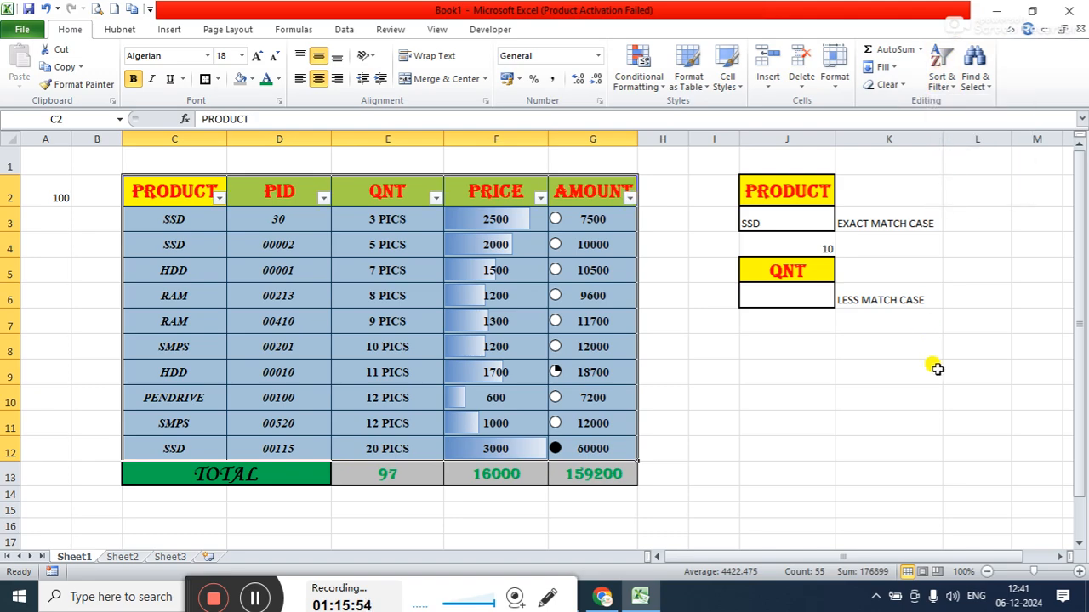
{"action": "left_click", "coordinate": [878, 464]}
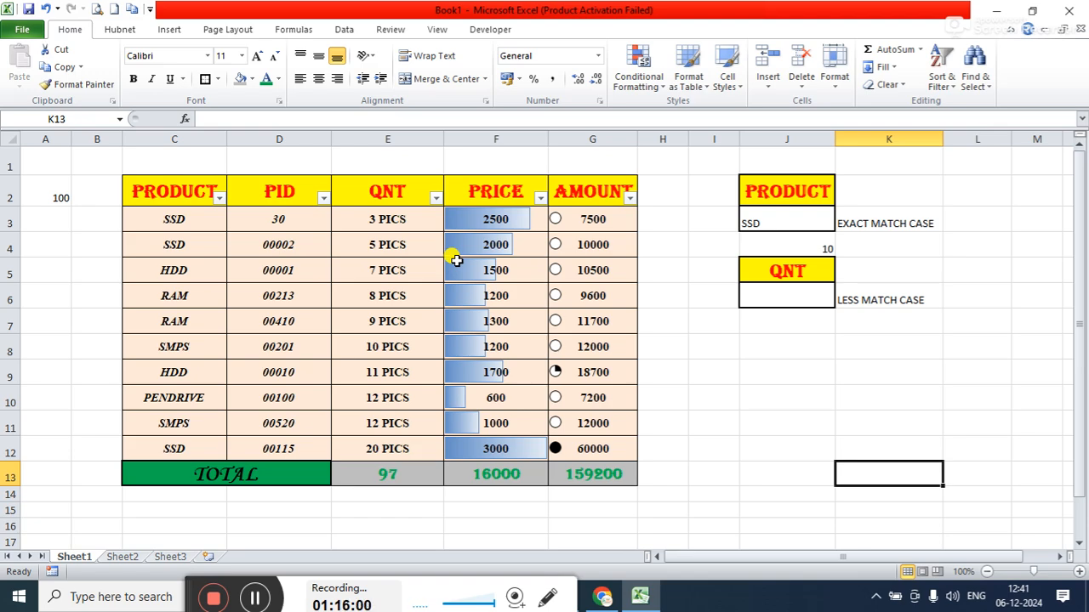
Filter the PRICE column to show only 1700, 2000, 2500, 3000 and 16000.
{"action": "left_click", "coordinate": [539, 198]}
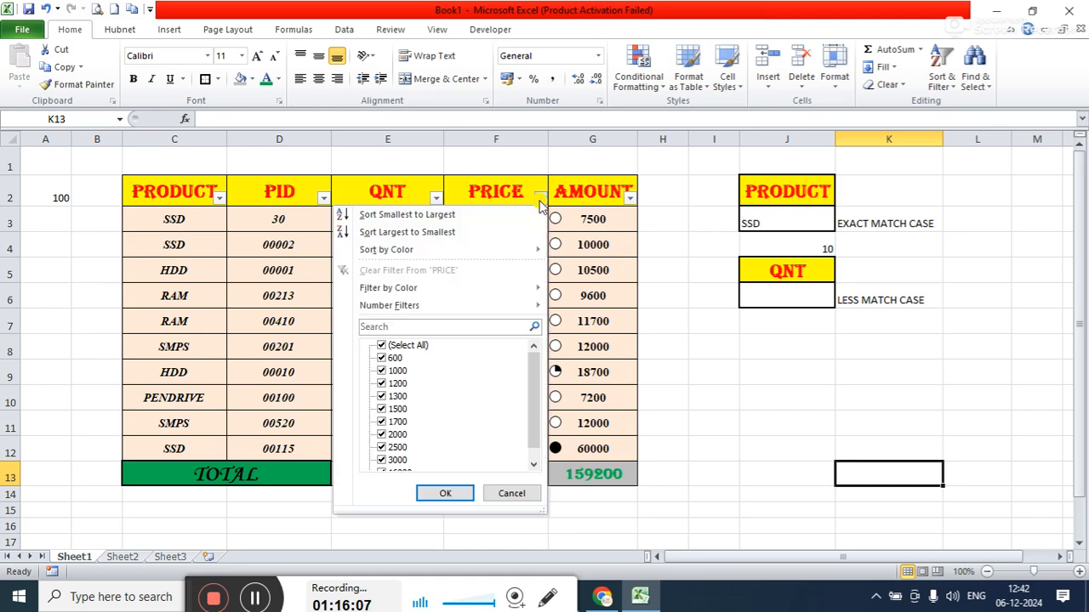
{"action": "left_click", "coordinate": [381, 345]}
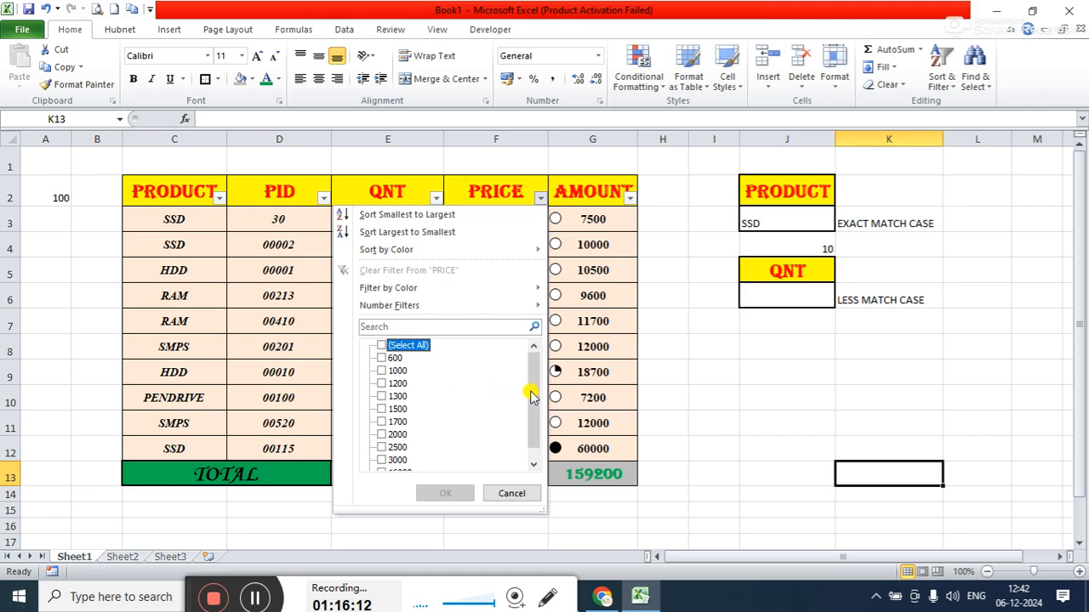
{"action": "left_click_drag", "start_coordinate": [533, 379], "coordinate": [539, 421]}
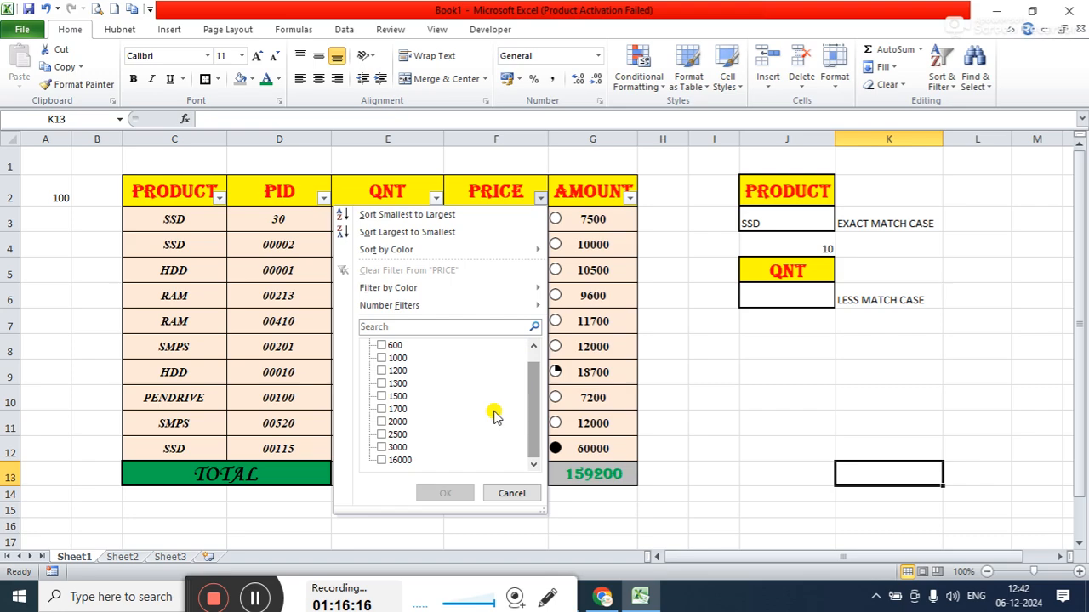
{"action": "left_click", "coordinate": [382, 409]}
{"action": "left_click", "coordinate": [382, 422]}
{"action": "left_click", "coordinate": [382, 435]}
{"action": "left_click", "coordinate": [381, 447]}
{"action": "left_click", "coordinate": [382, 460]}
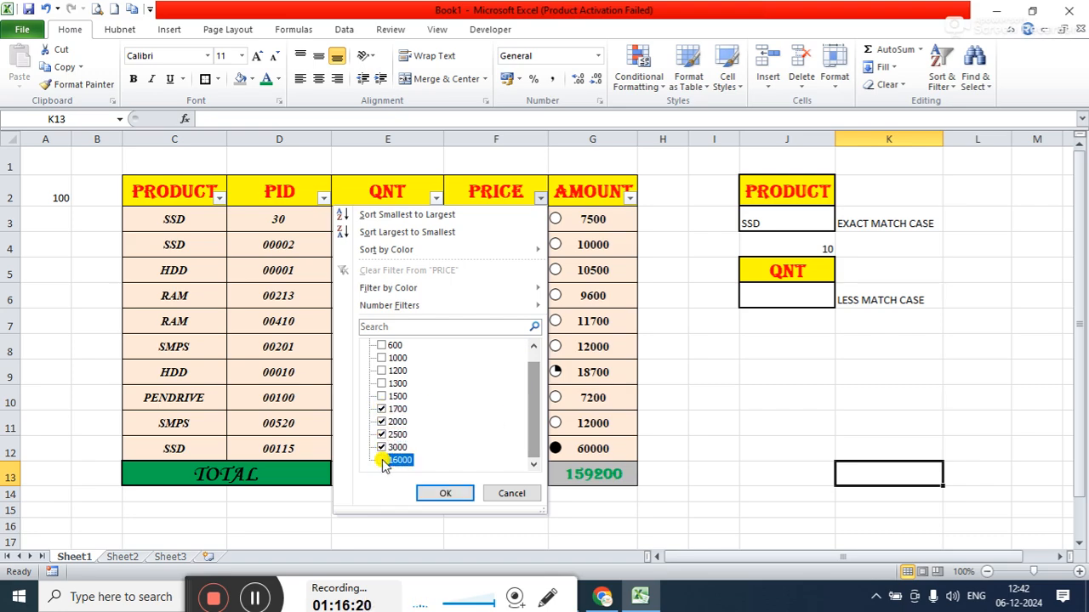
{"action": "left_click", "coordinate": [444, 494]}
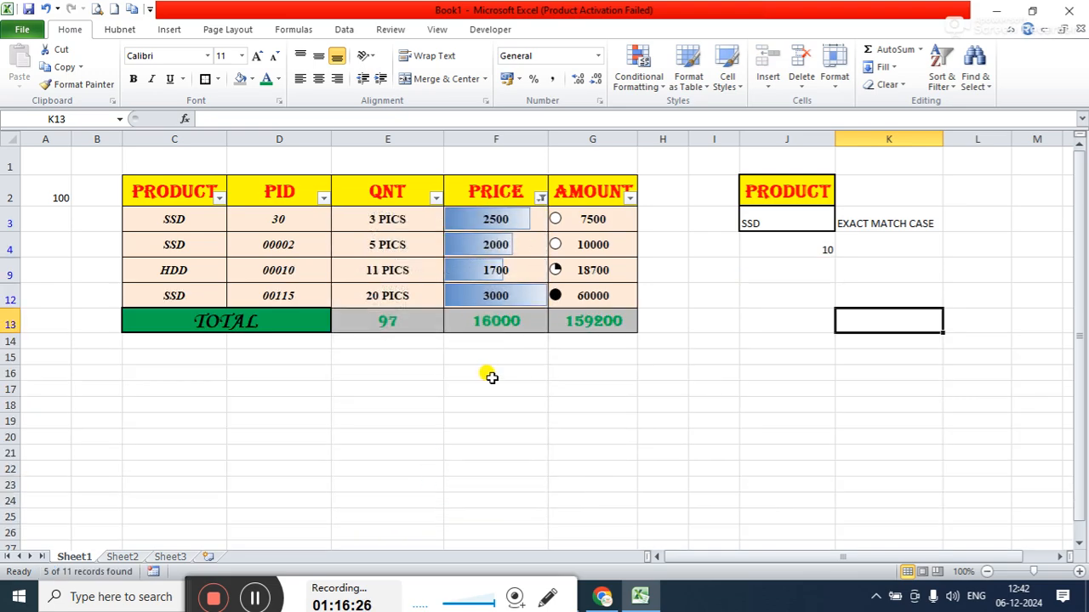
Clear the PRICE filter and filter the PRODUCT column to show only SSD and RAM.
{"action": "left_click", "coordinate": [540, 201]}
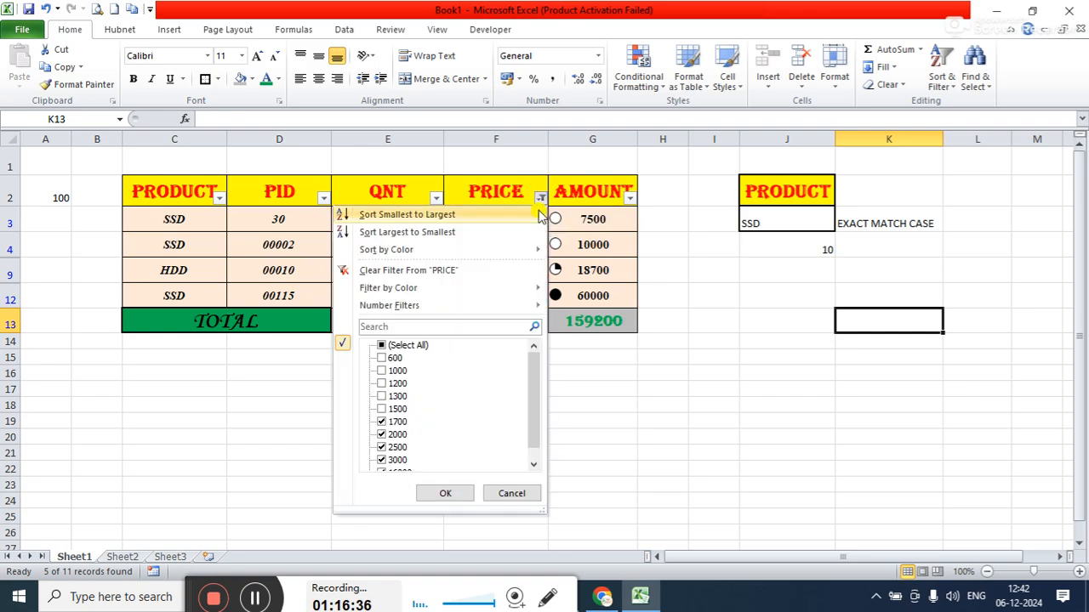
{"action": "left_click", "coordinate": [344, 271]}
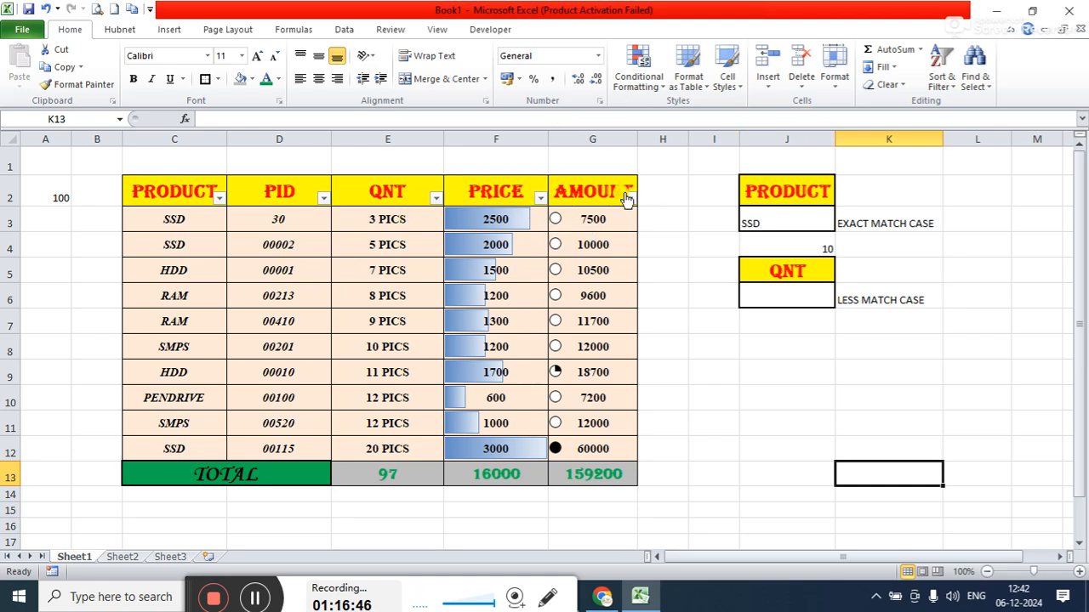
{"action": "left_click", "coordinate": [219, 201]}
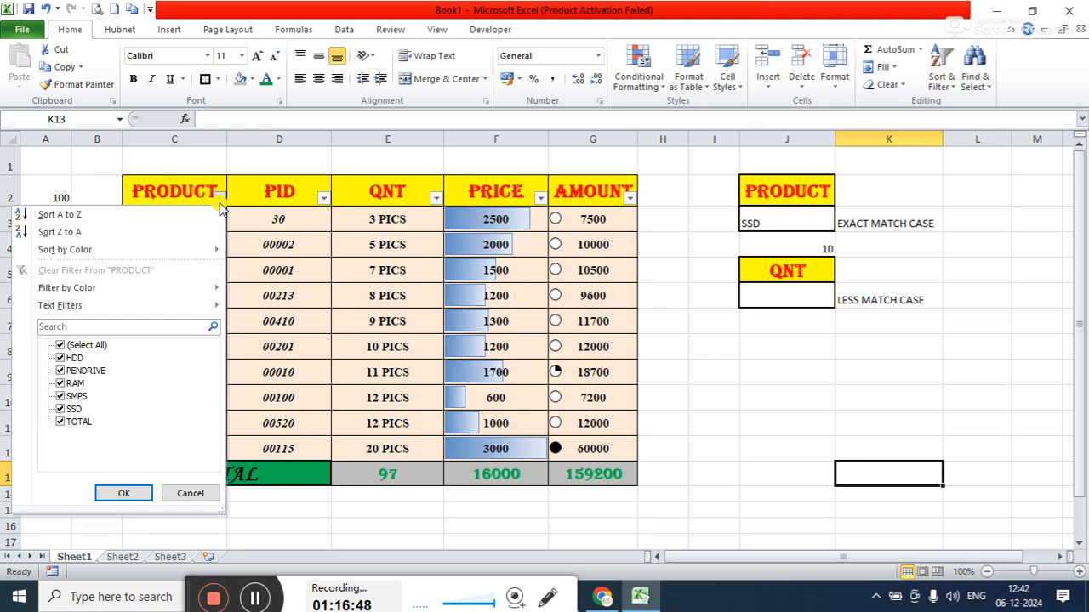
{"action": "left_click", "coordinate": [60, 345]}
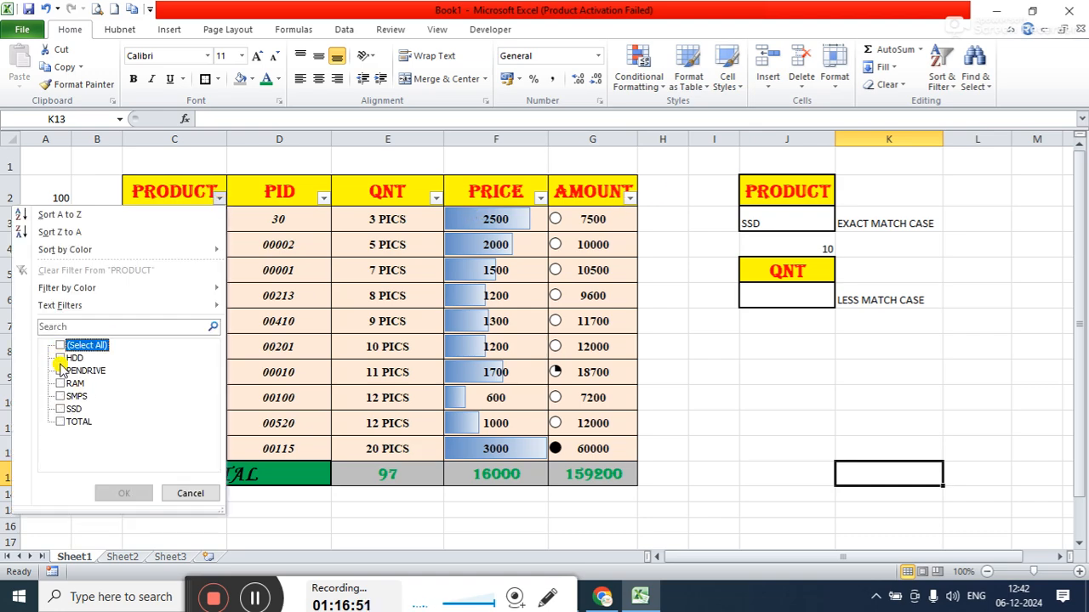
{"action": "left_click", "coordinate": [60, 409]}
{"action": "left_click", "coordinate": [61, 384]}
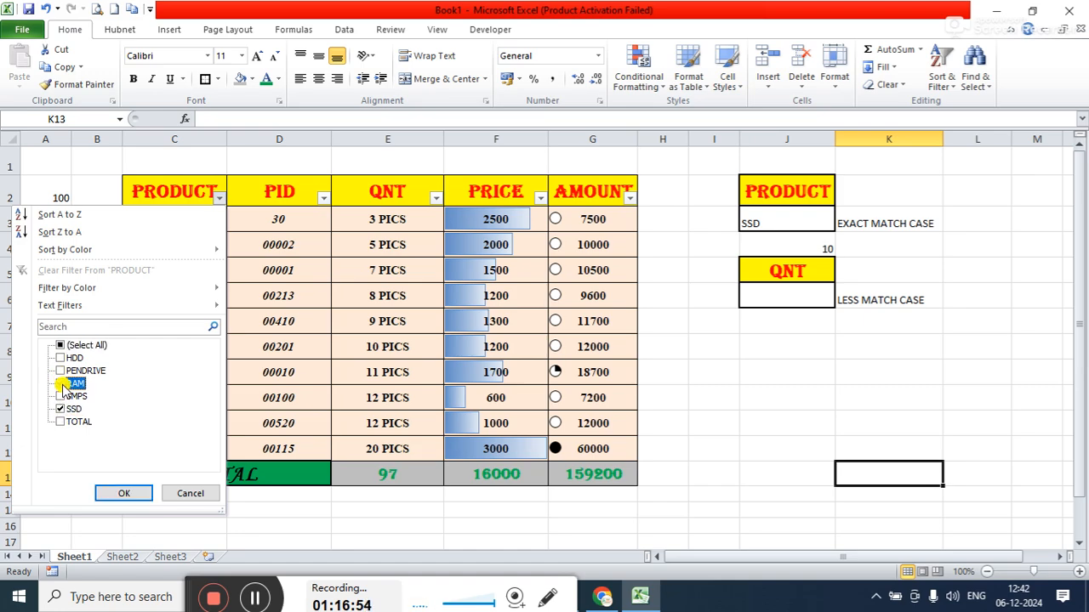
{"action": "left_click", "coordinate": [124, 493]}
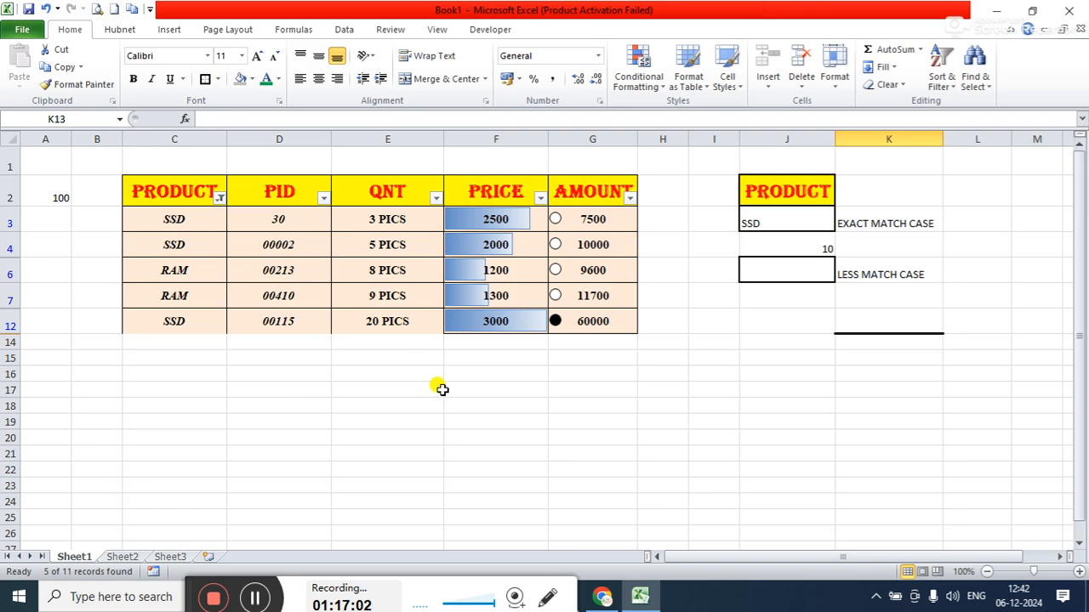
{"action": "left_click_drag", "start_coordinate": [192, 587], "coordinate": [308, 495]}
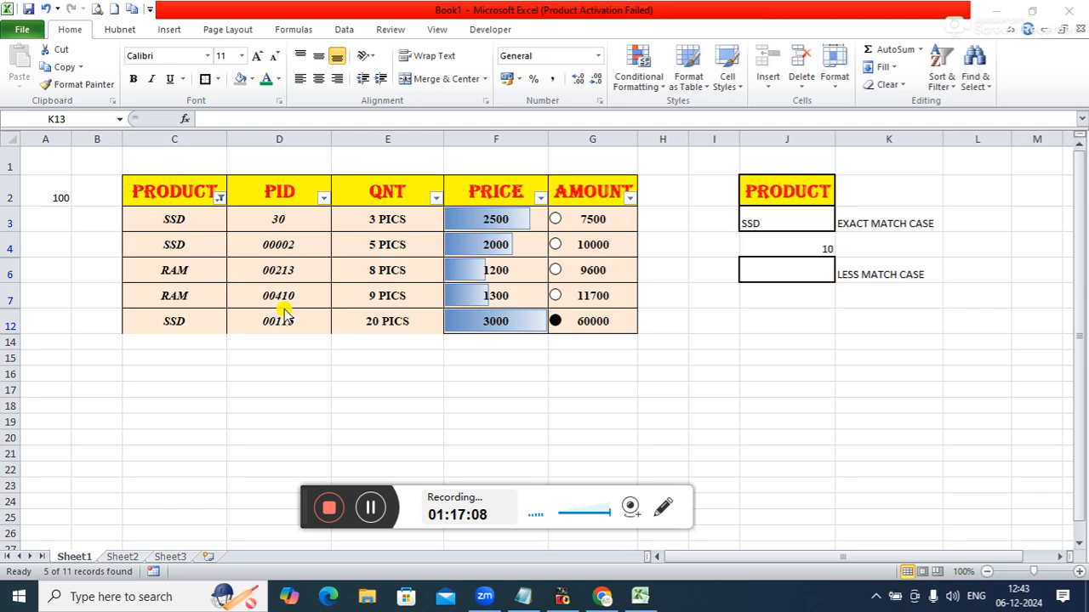
{"action": "left_click", "coordinate": [162, 36]}
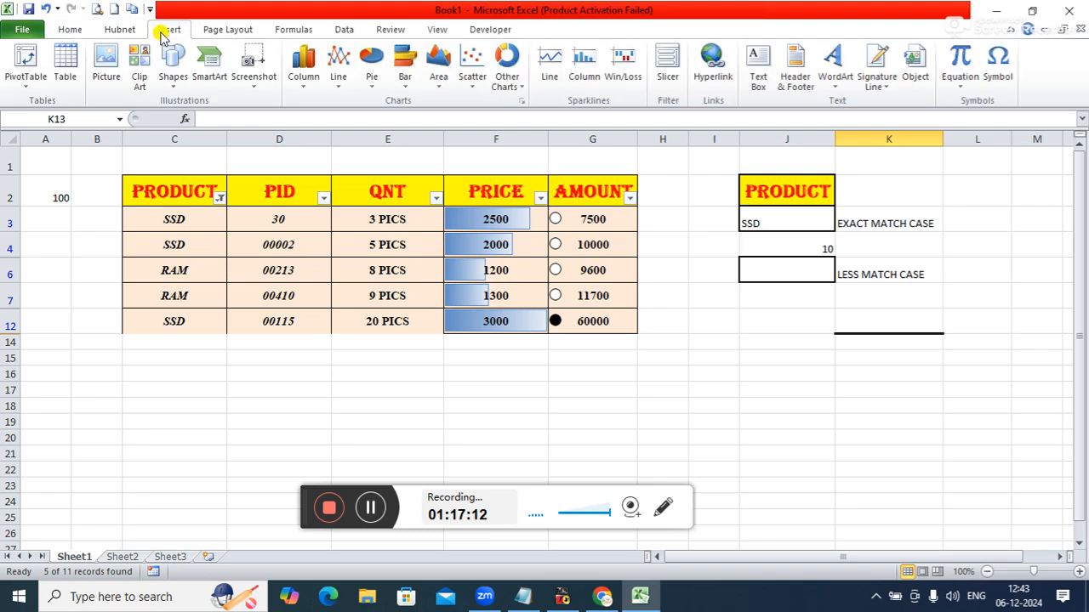